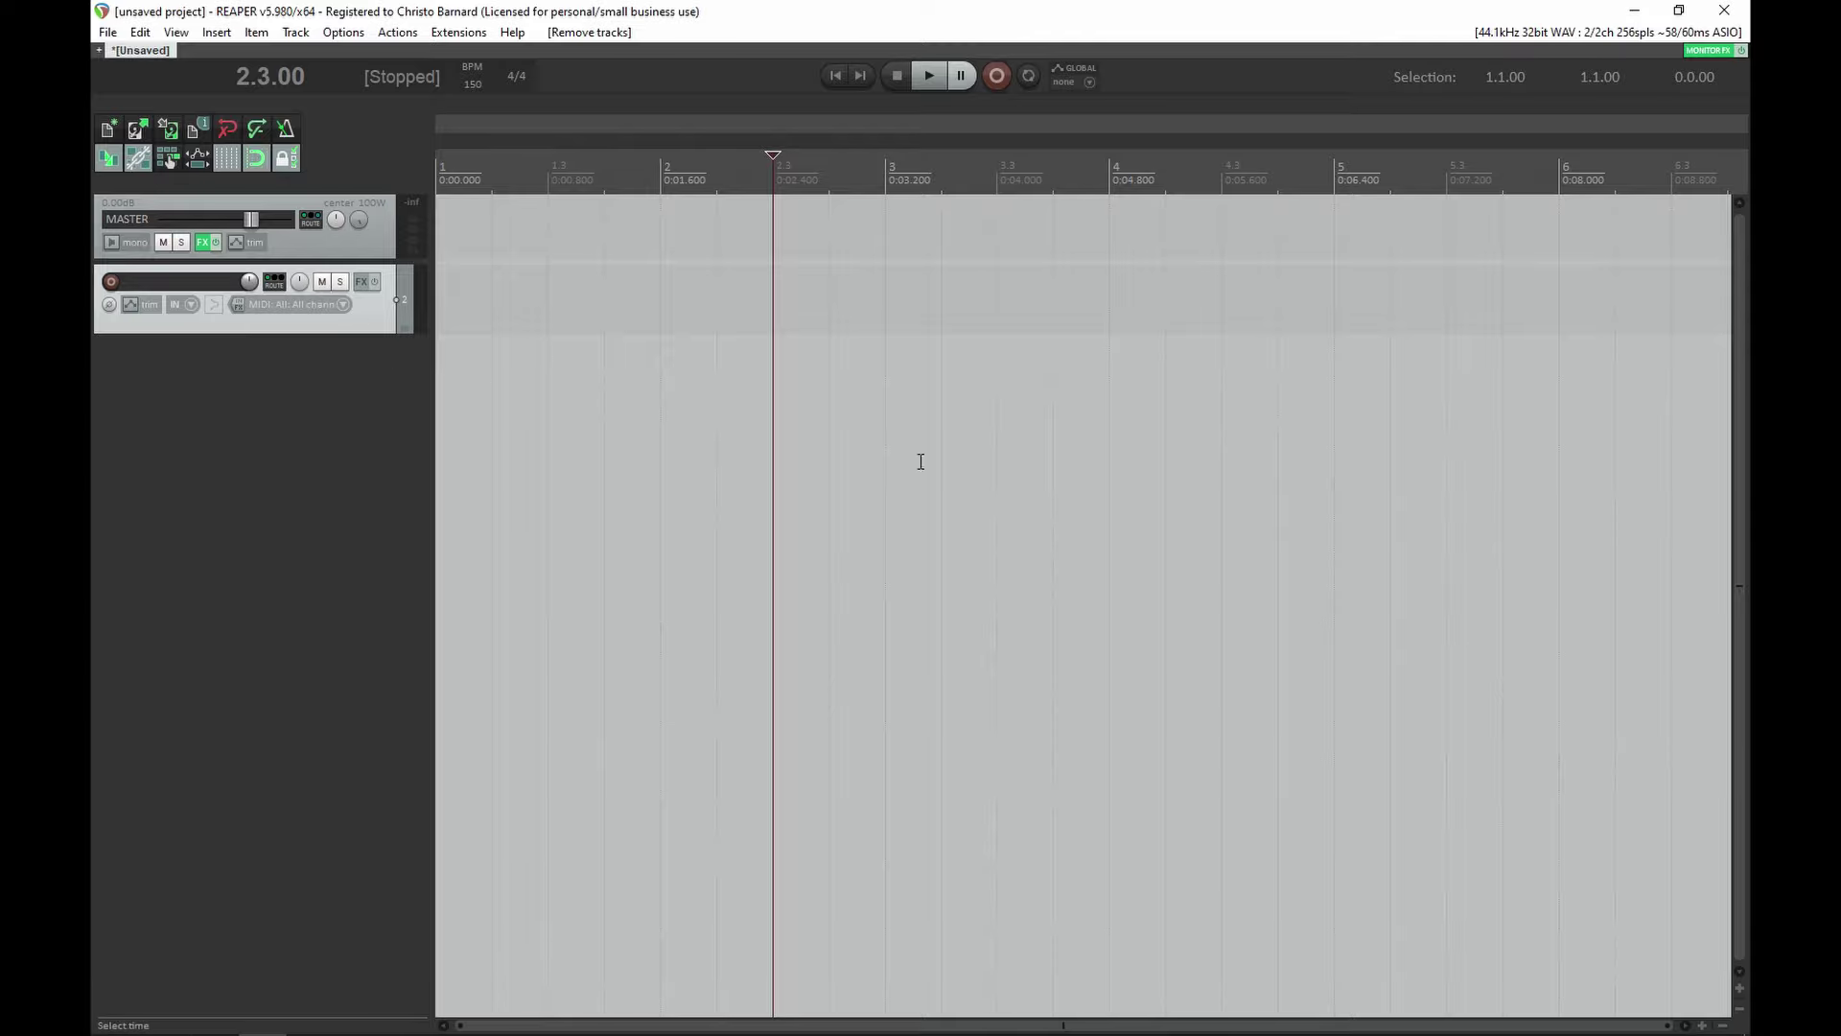
- Draw a one-beat MIDI item at the project start and insert an eighth note on C5 at its beginning
ctrl+drag(456, 304, 491, 307)
double_click(481, 307)
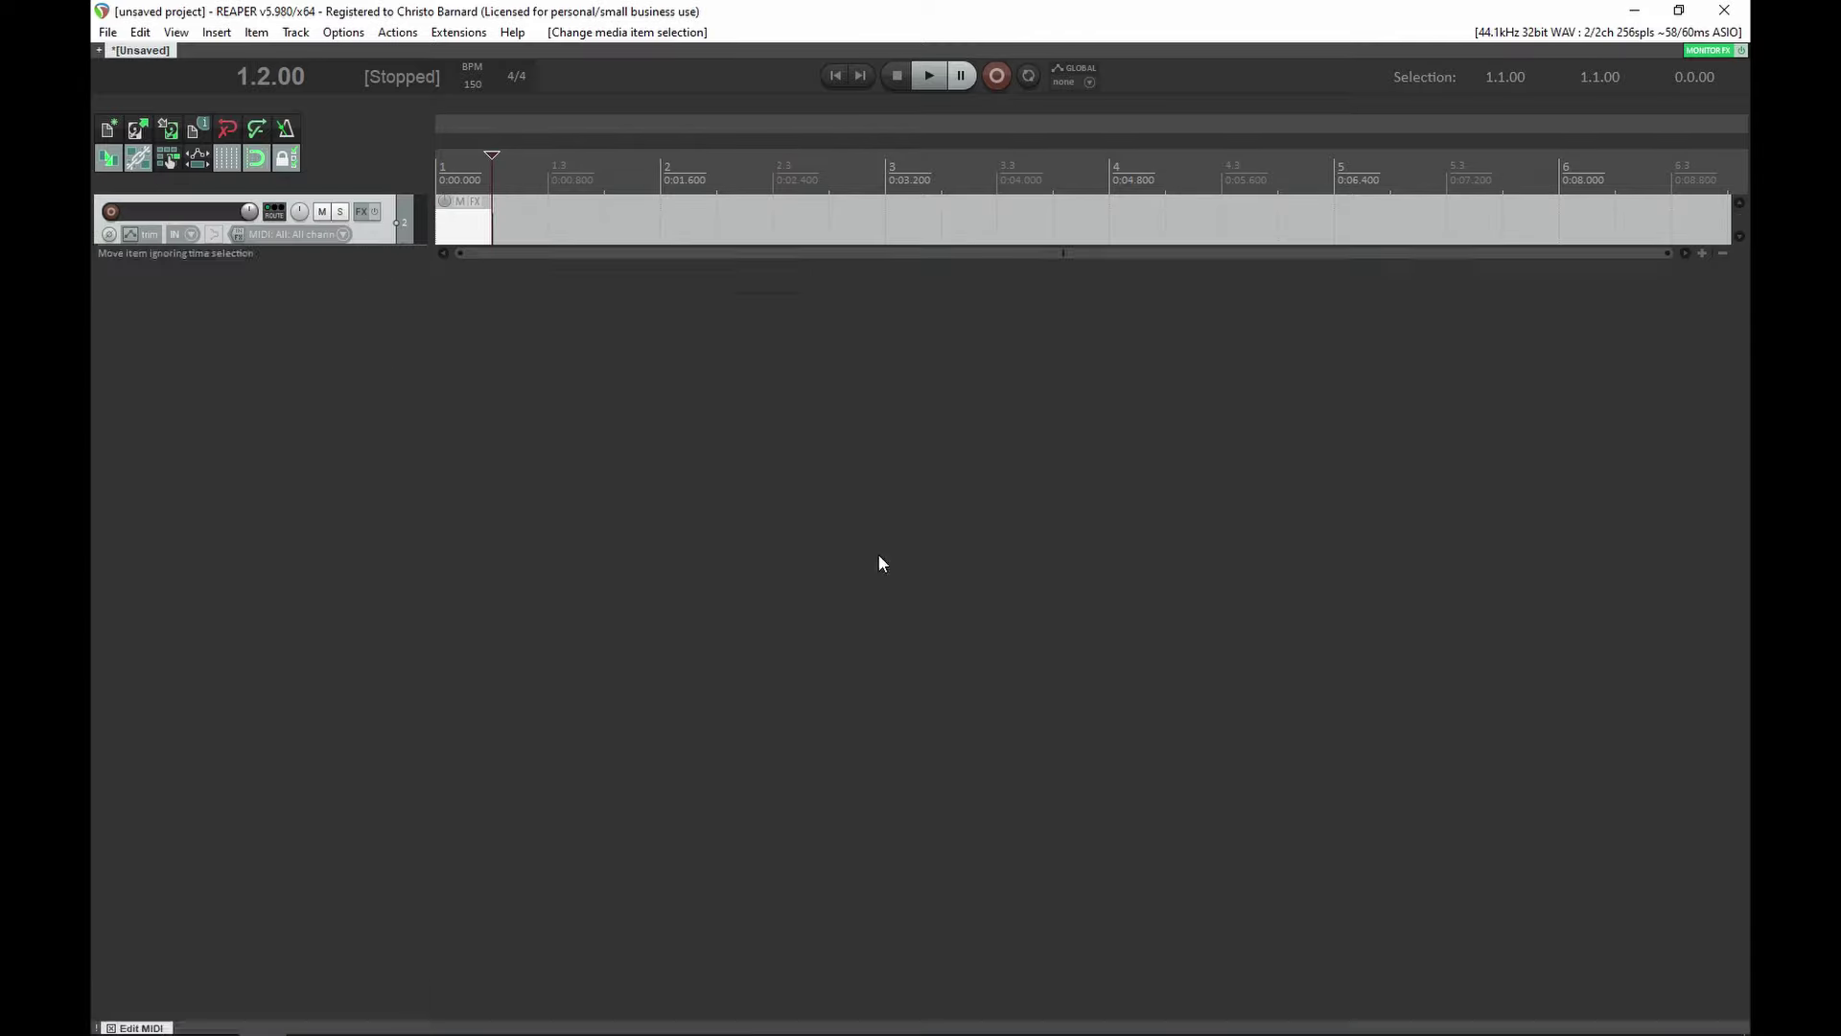
scroll(230, 508, up, 2)
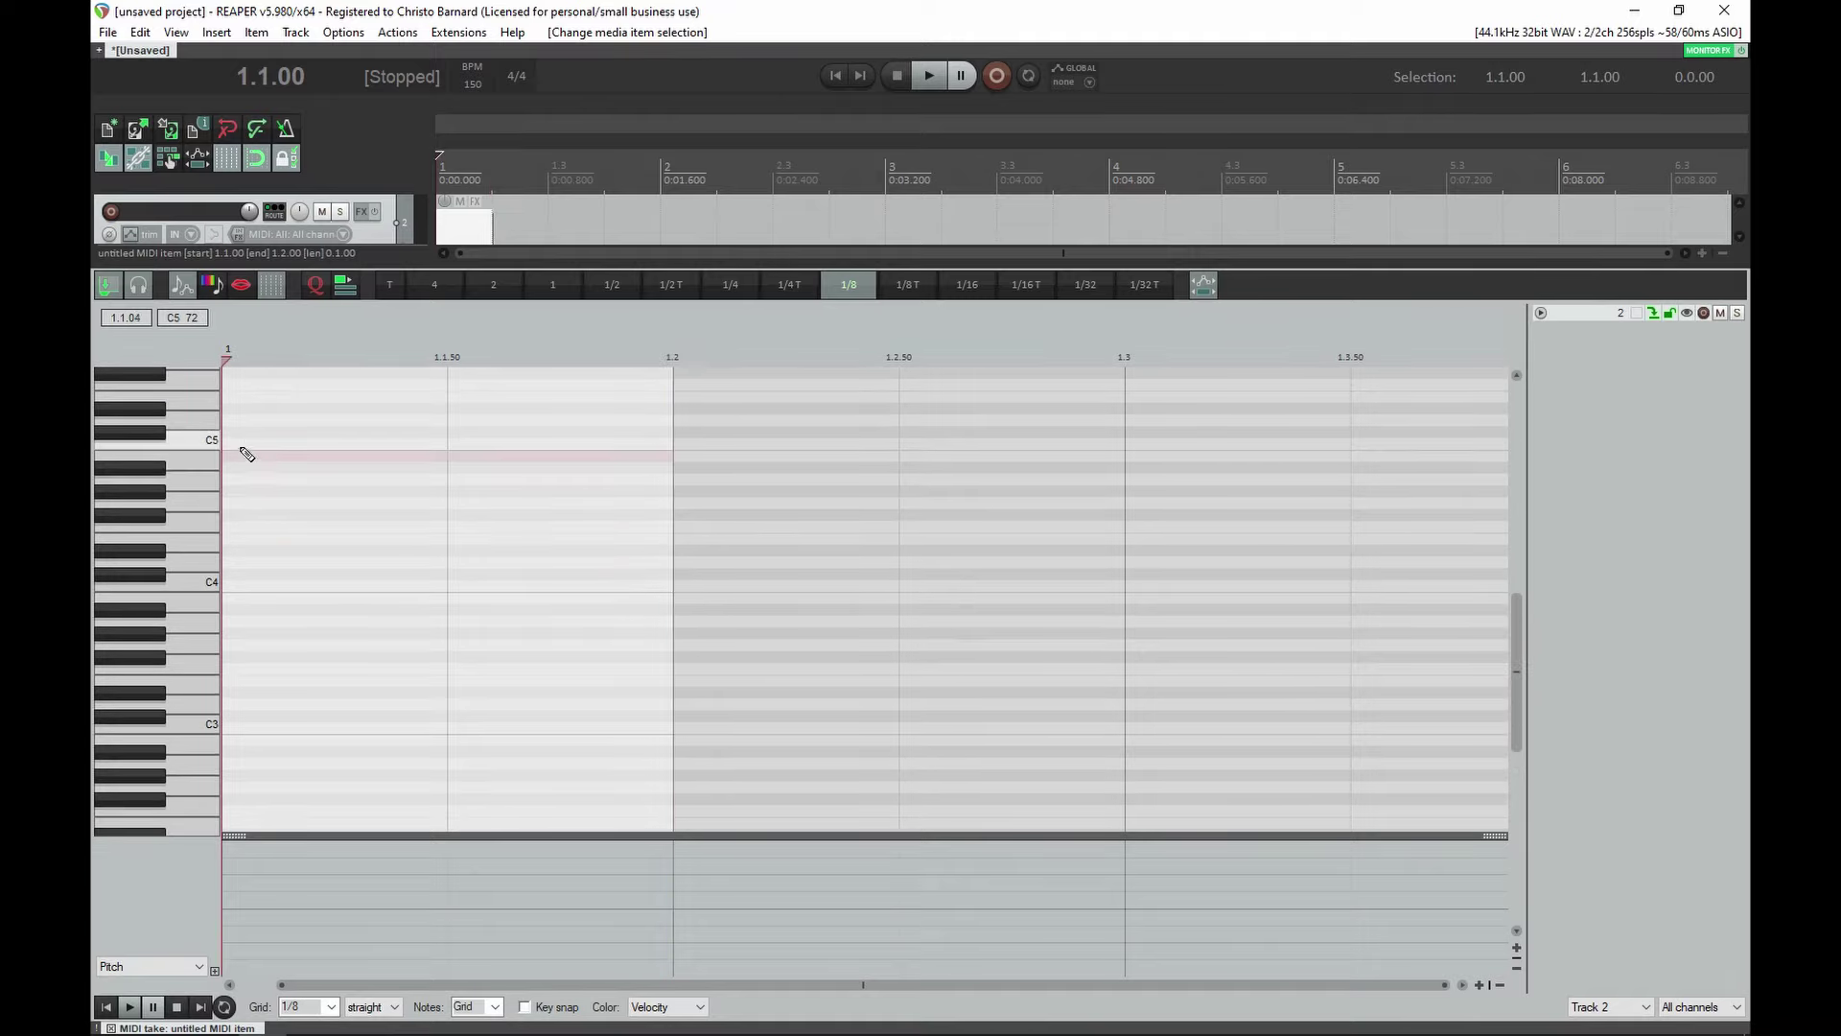
double_click(244, 446)
key(Escape)
drag(563, 366, 777, 592)
scroll(801, 530, up, 3)
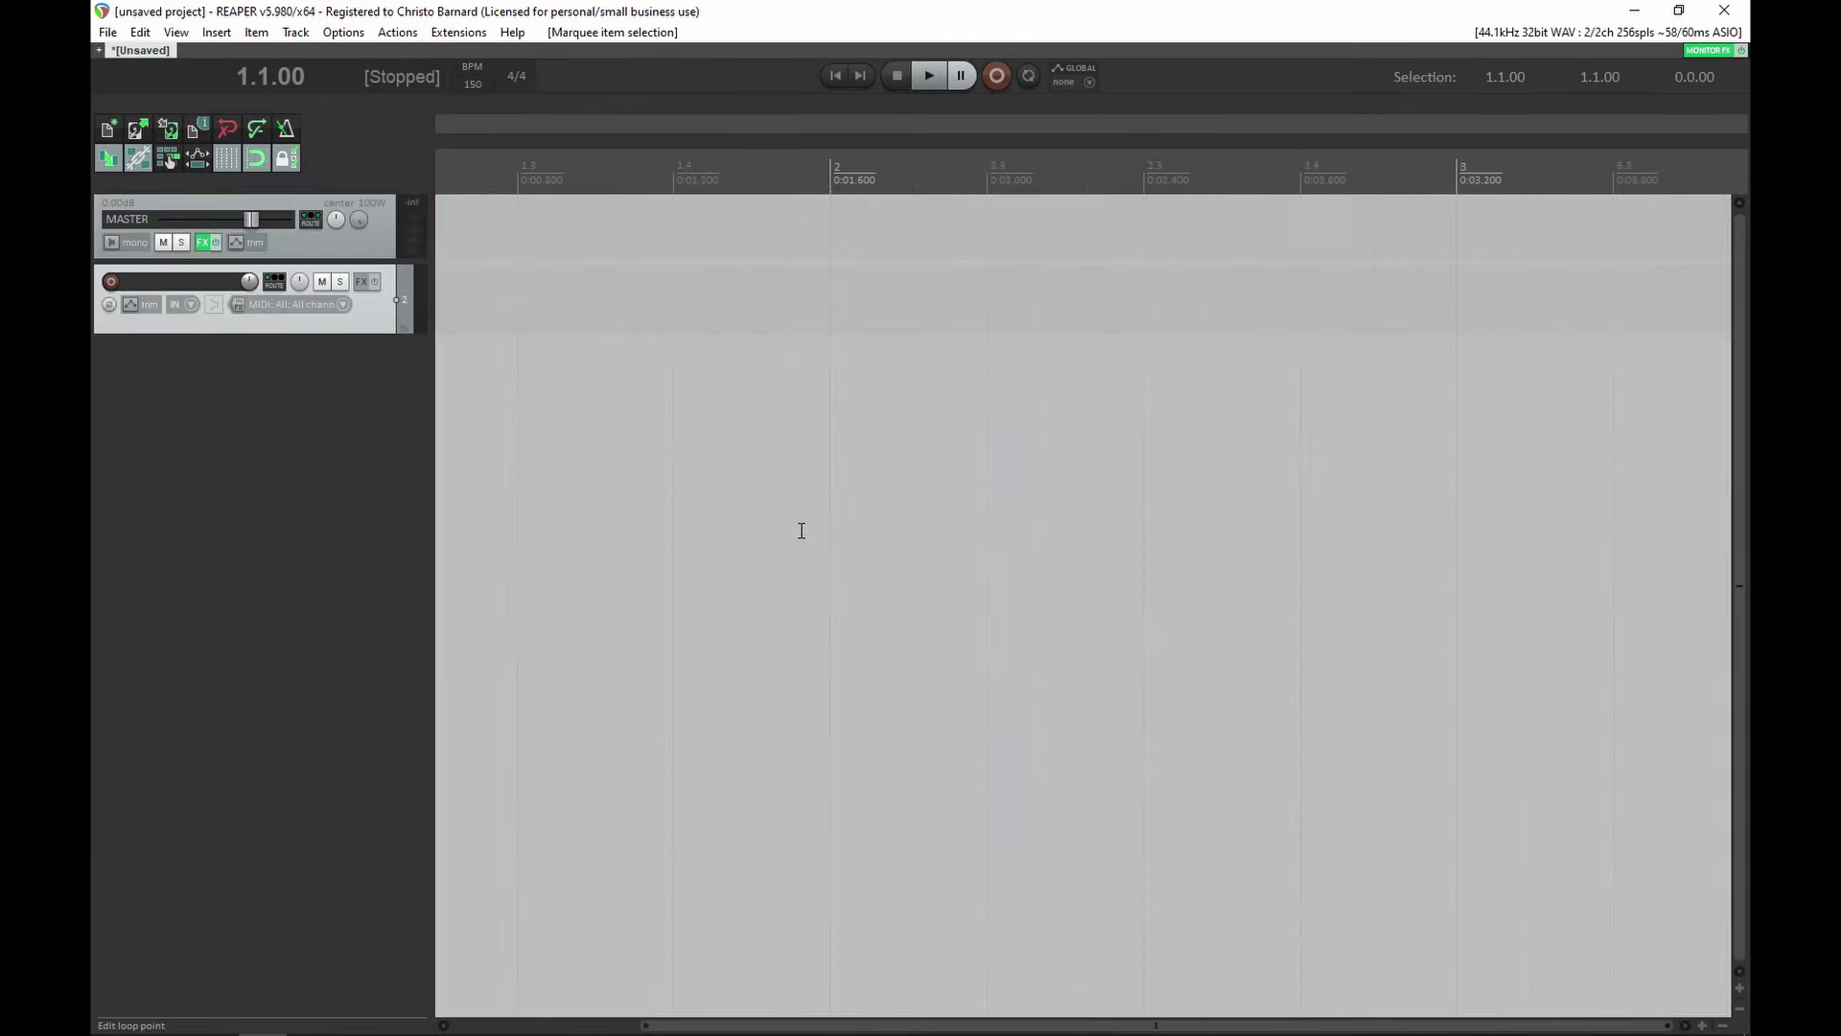
scroll(728, 522, down, 2)
- Name the track containing the MIDI item "Trigger"
double_click(171, 282)
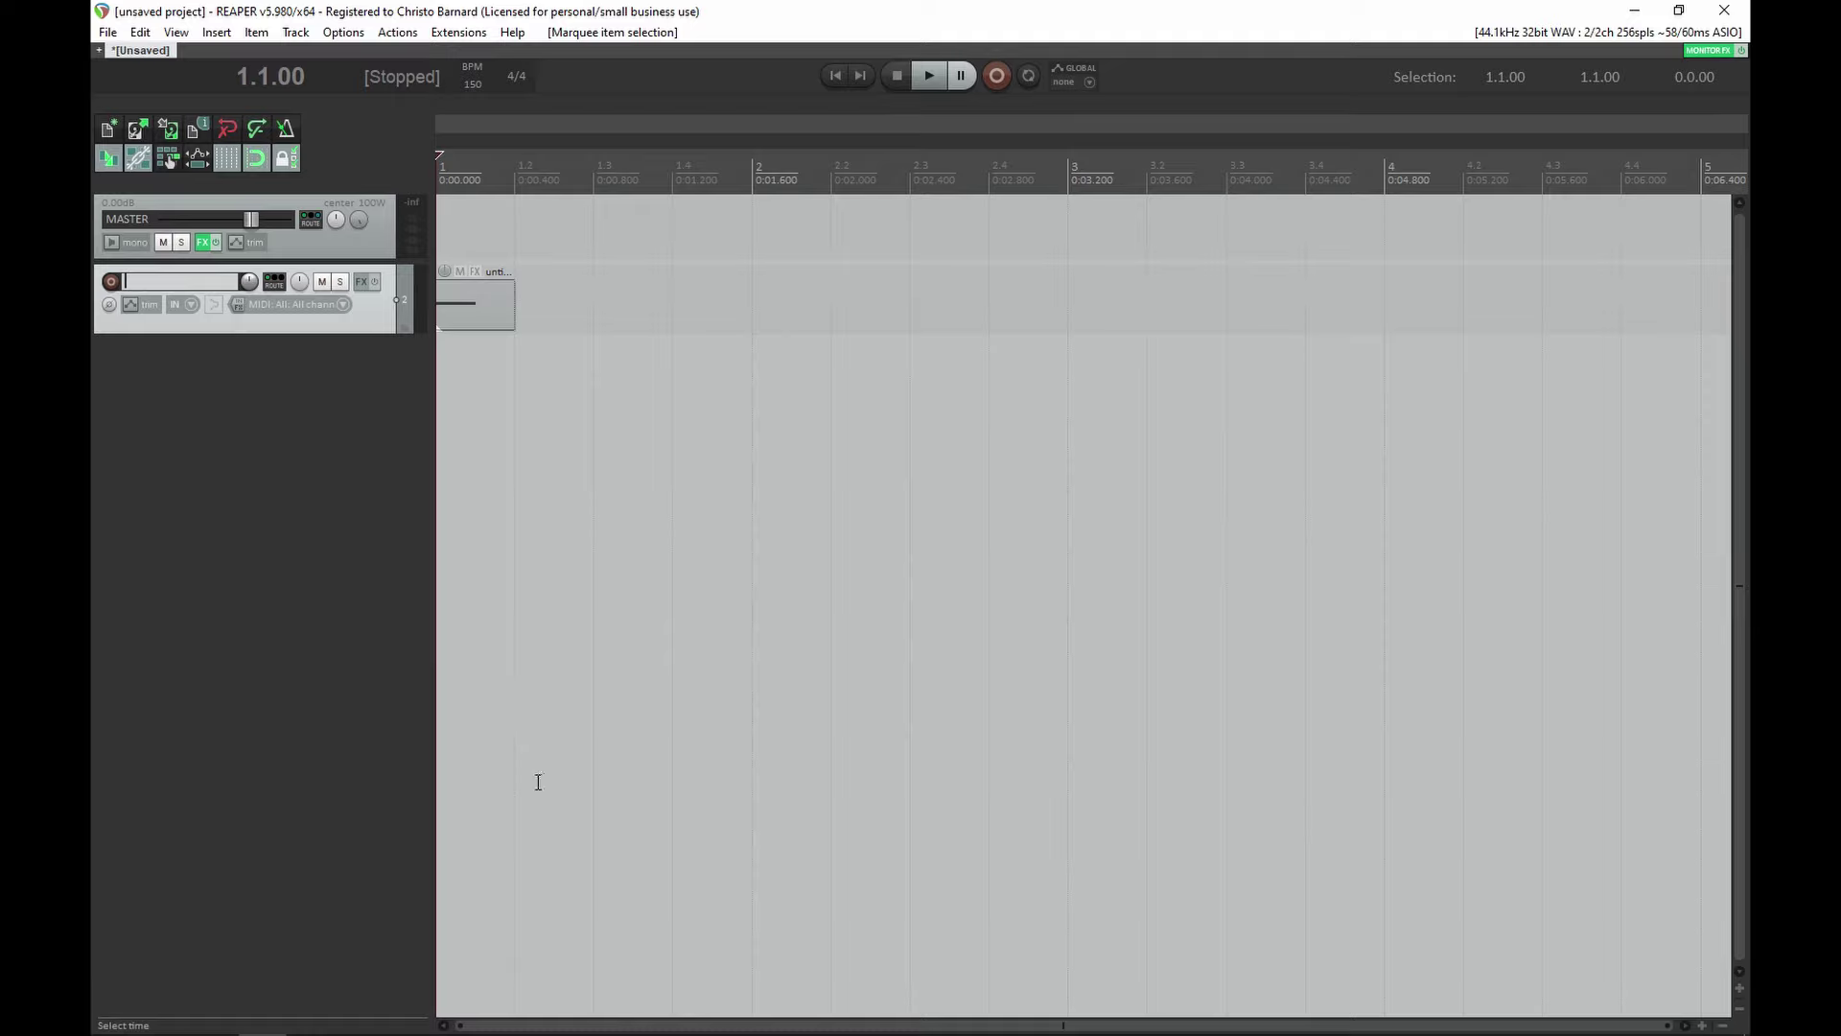
text(Trigger)
key(Return)
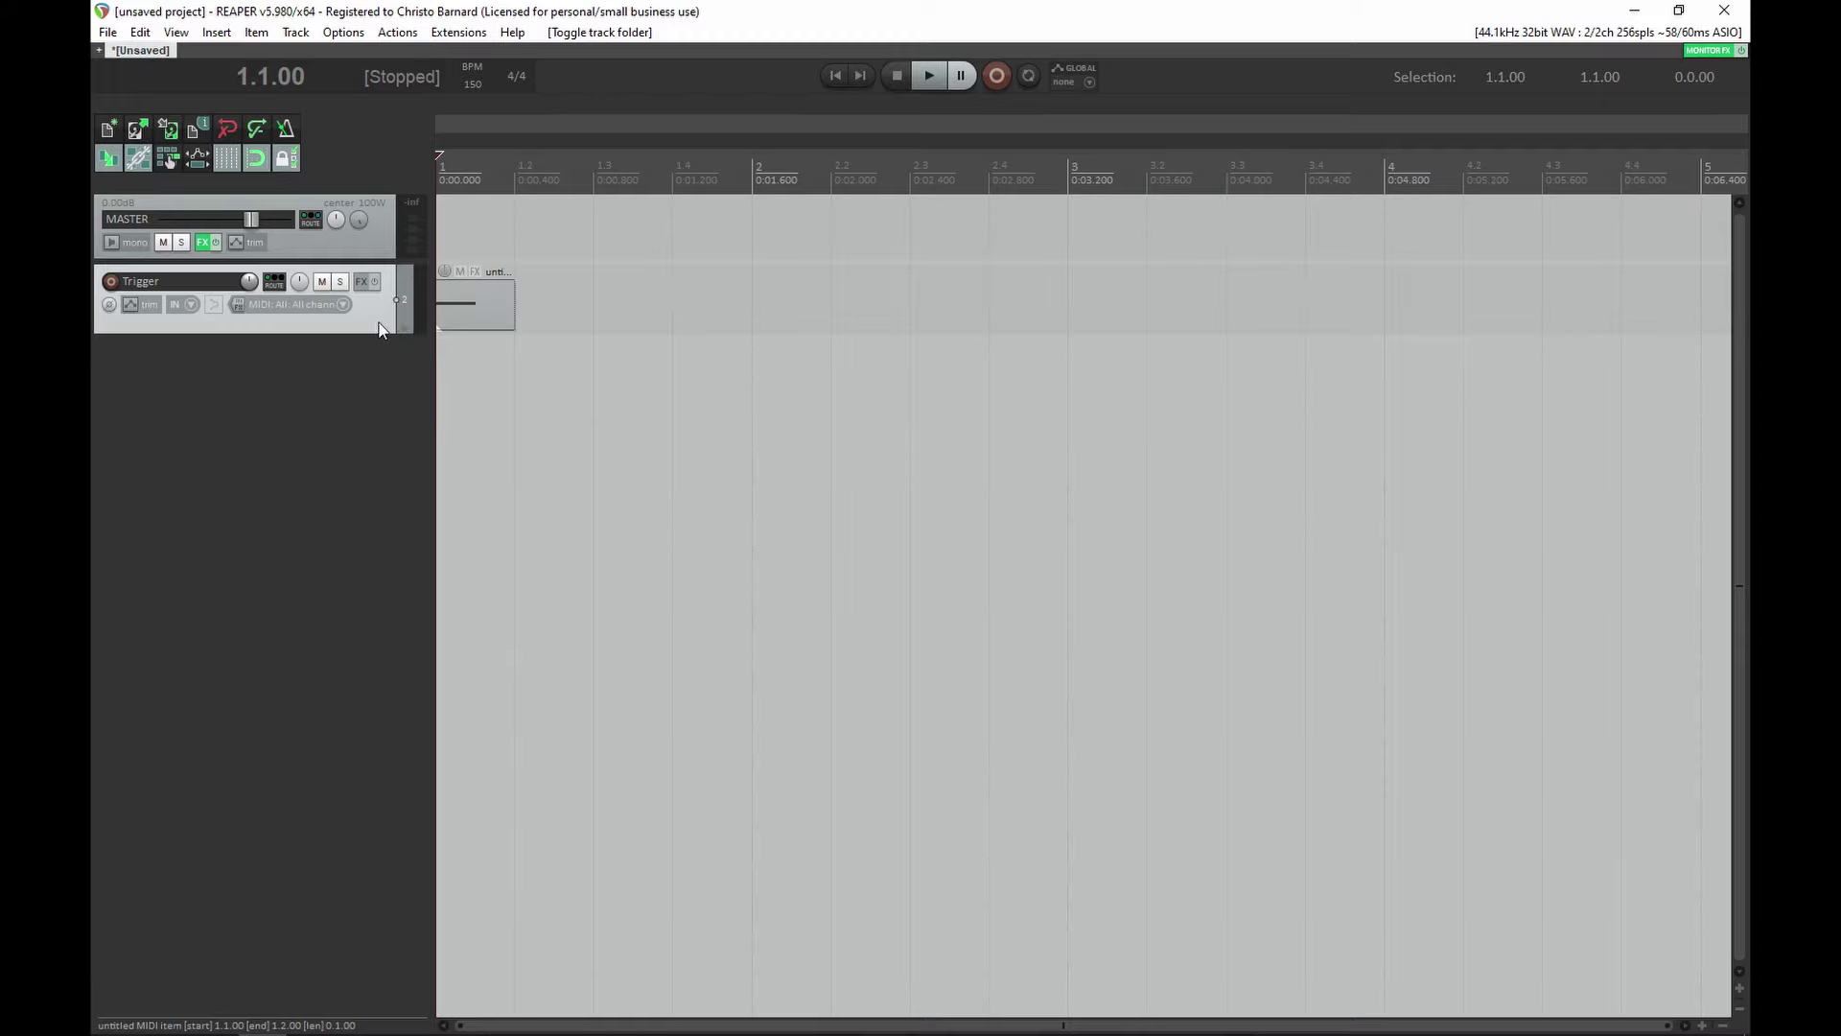
- Add a new track below Trigger and name it "Ducking Buss"
double_click(405, 432)
double_click(174, 347)
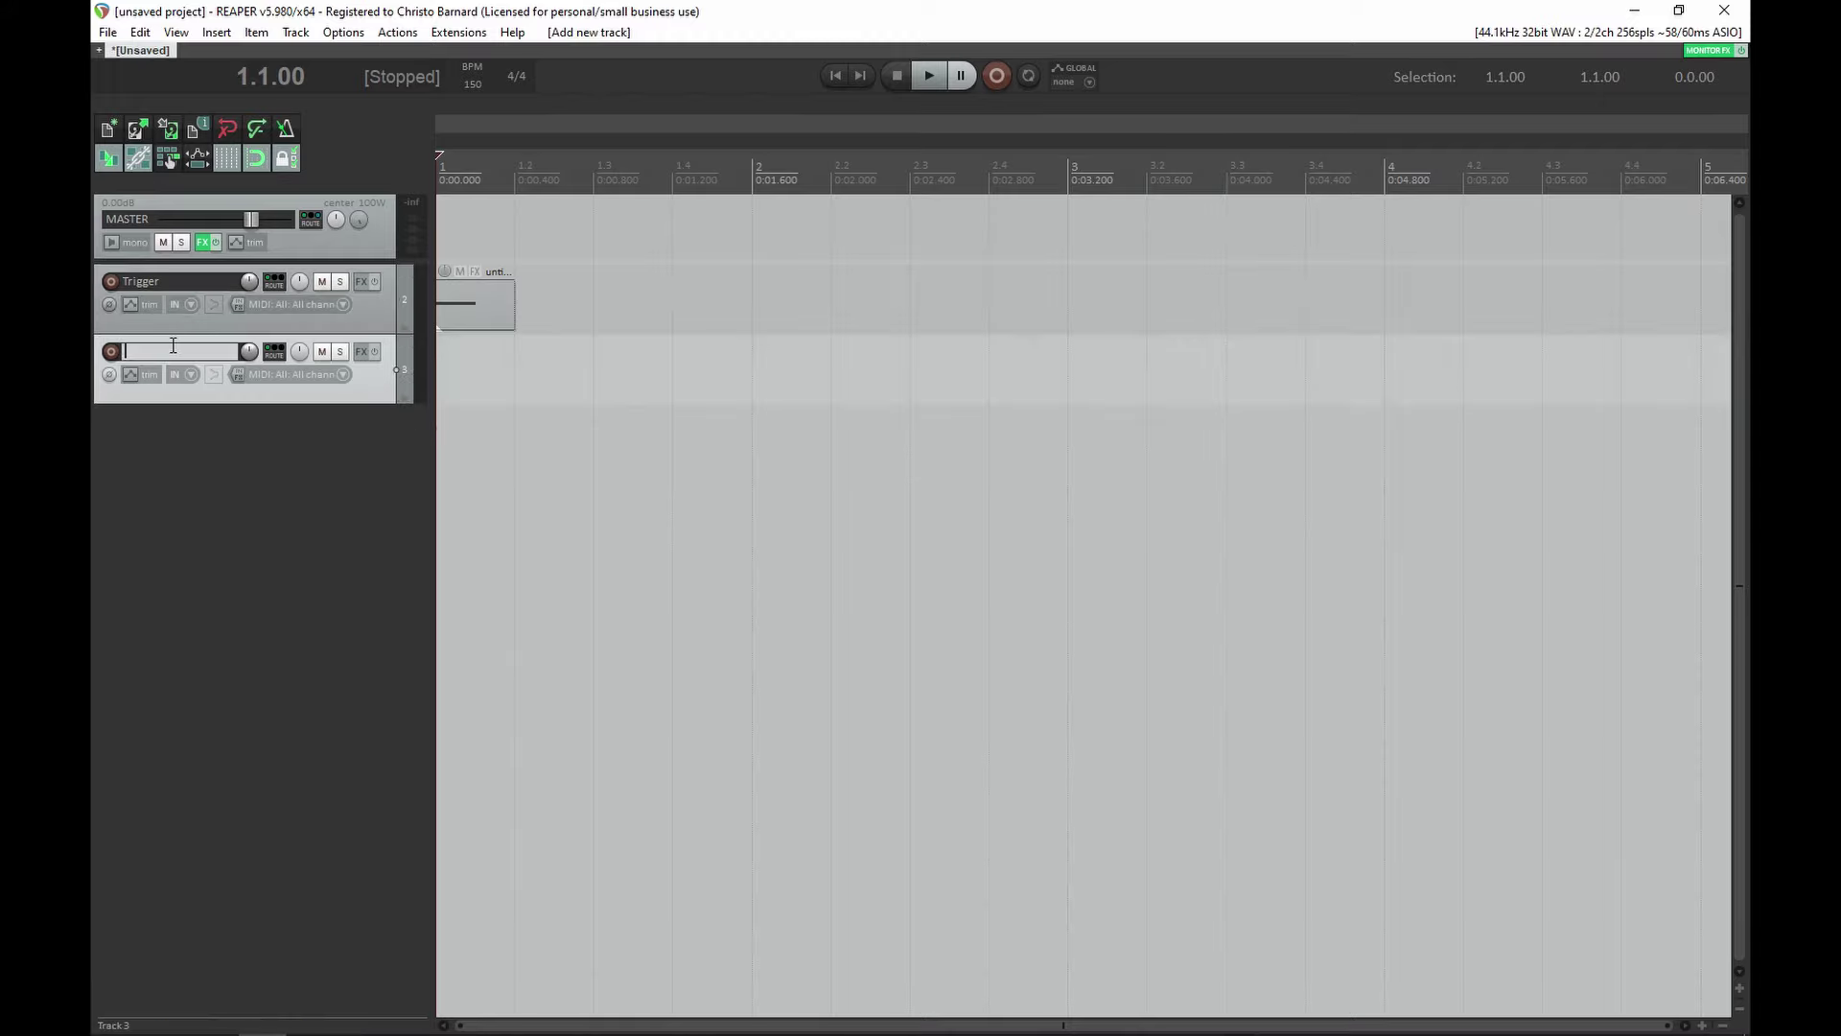
text(Duckign Buss)
key(Return)
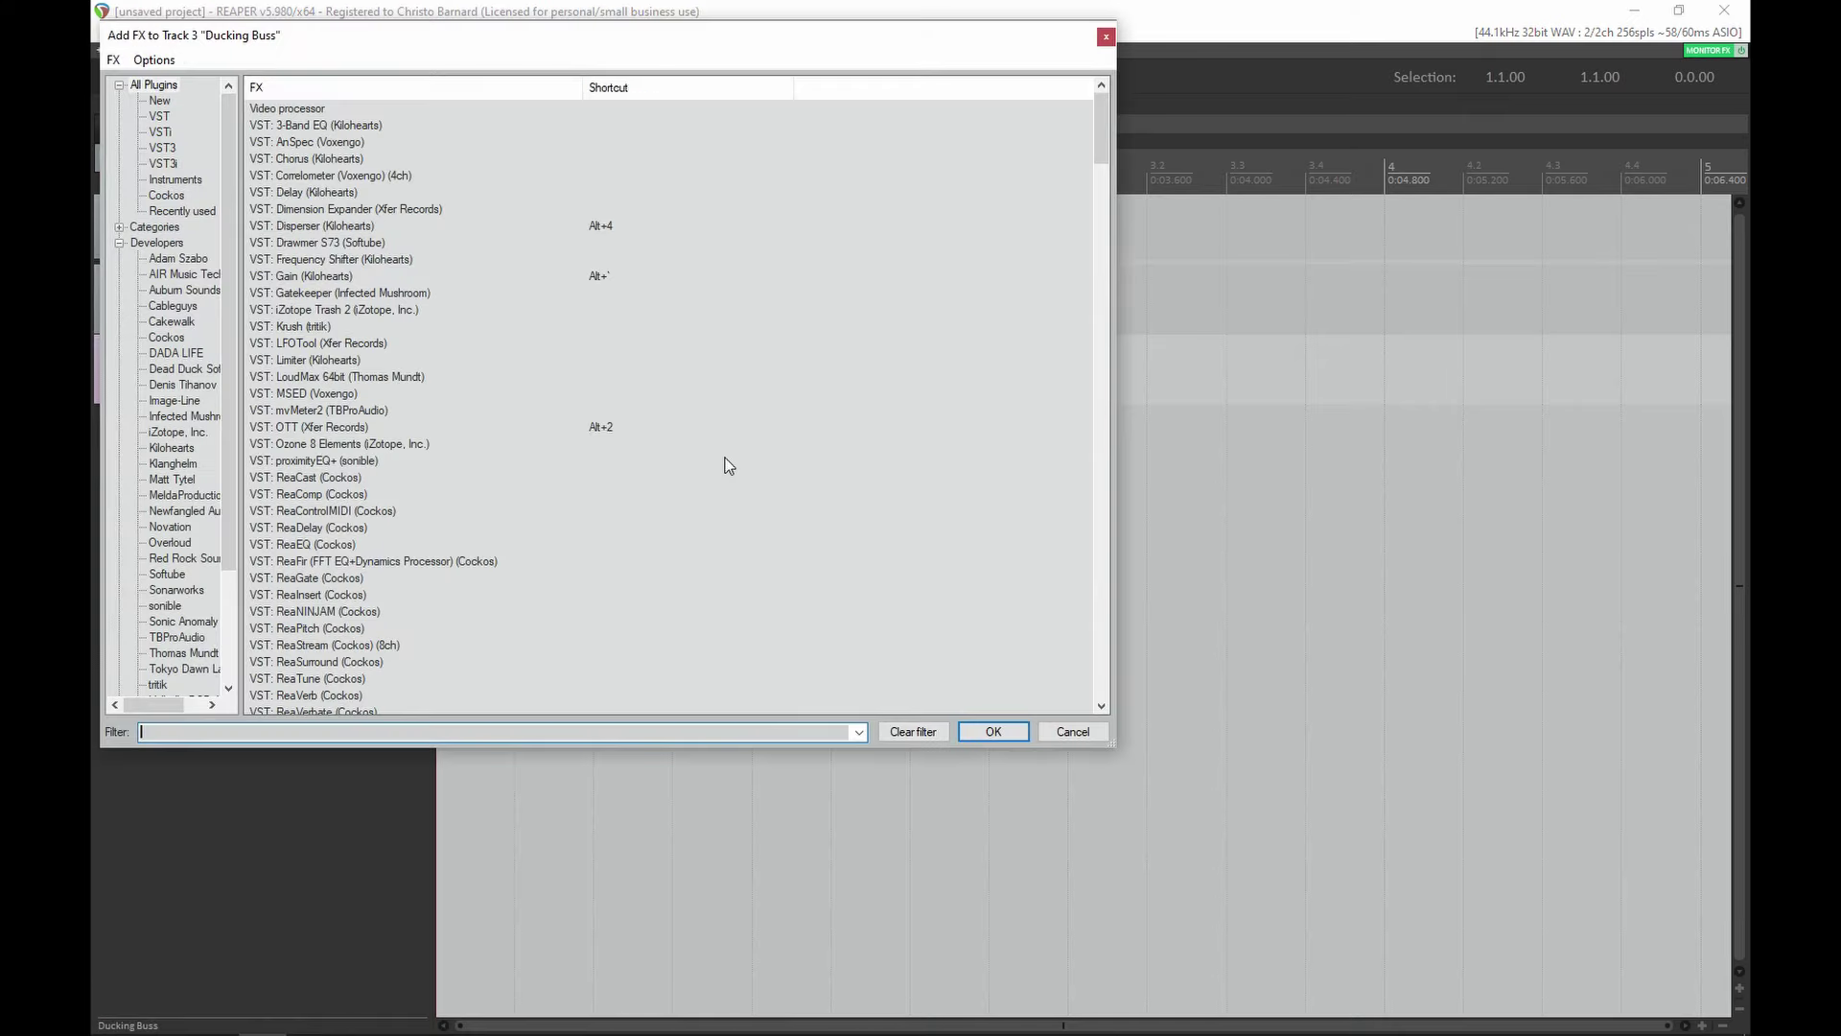
- Add the LFOTool plug-in to the Ducking Buss track and bend the rising part of its LFO curve downward
text(lfo)
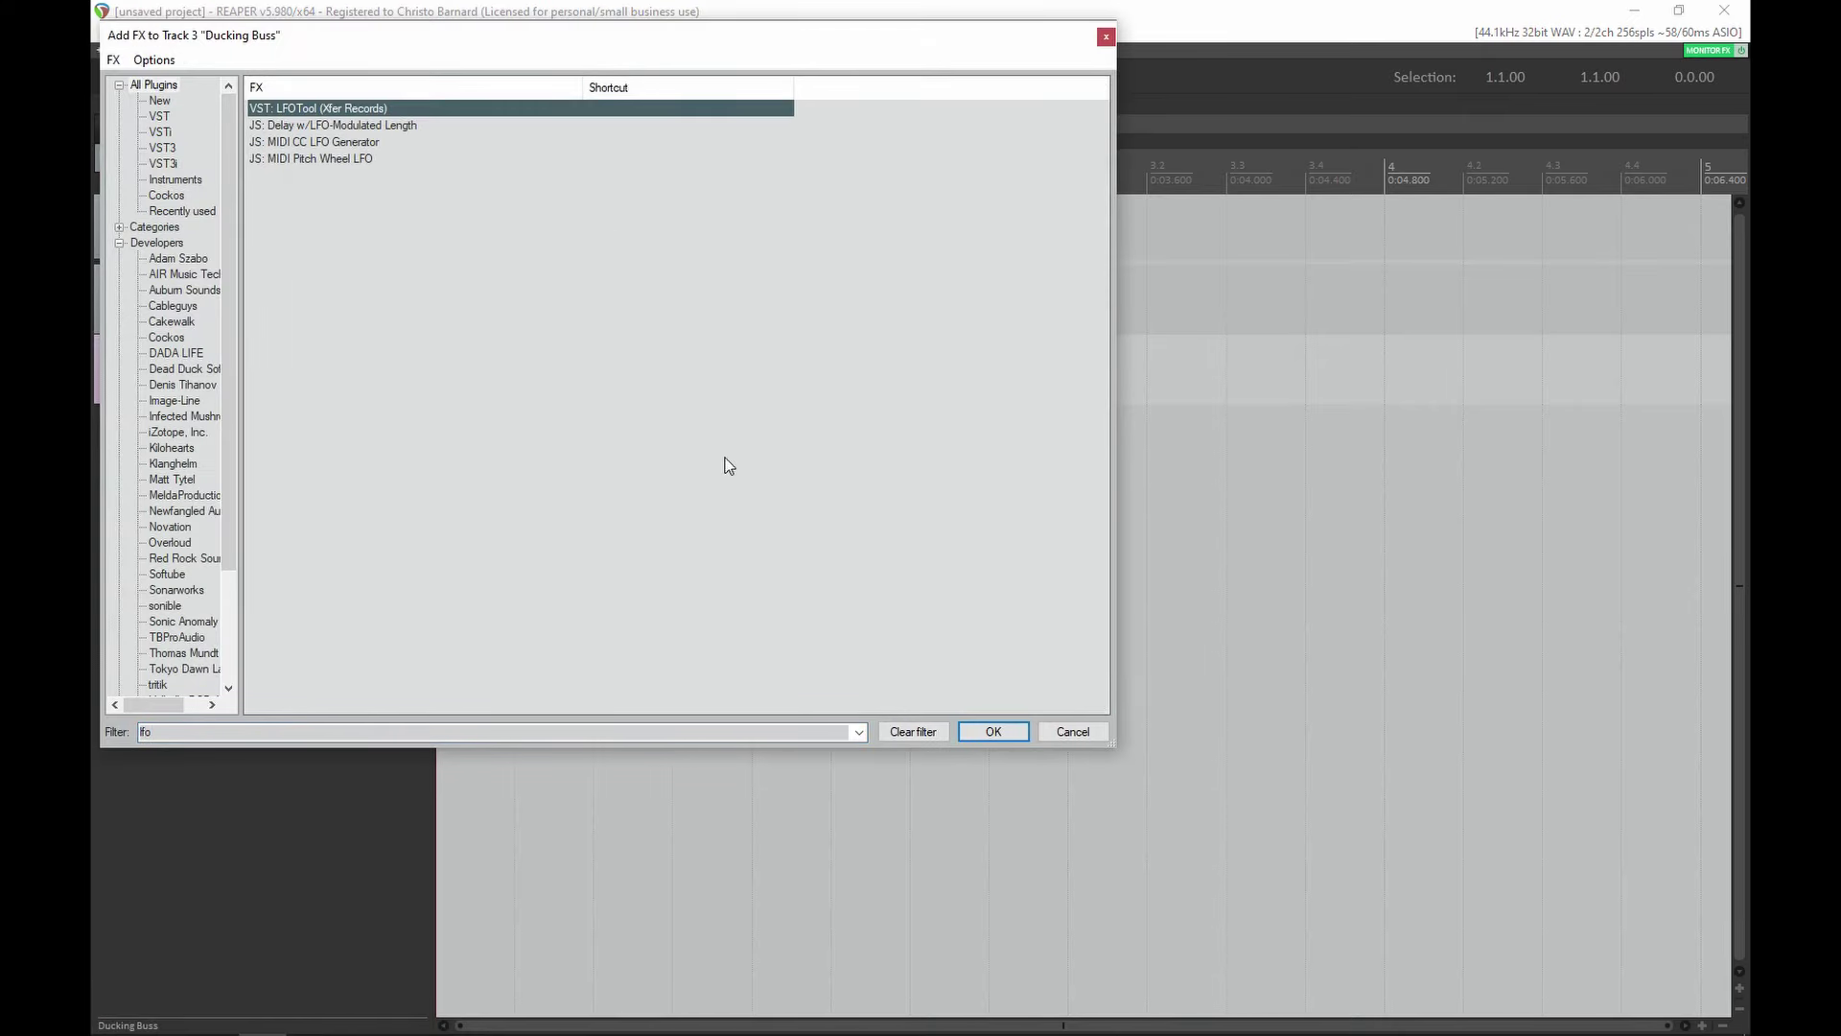
key(Return)
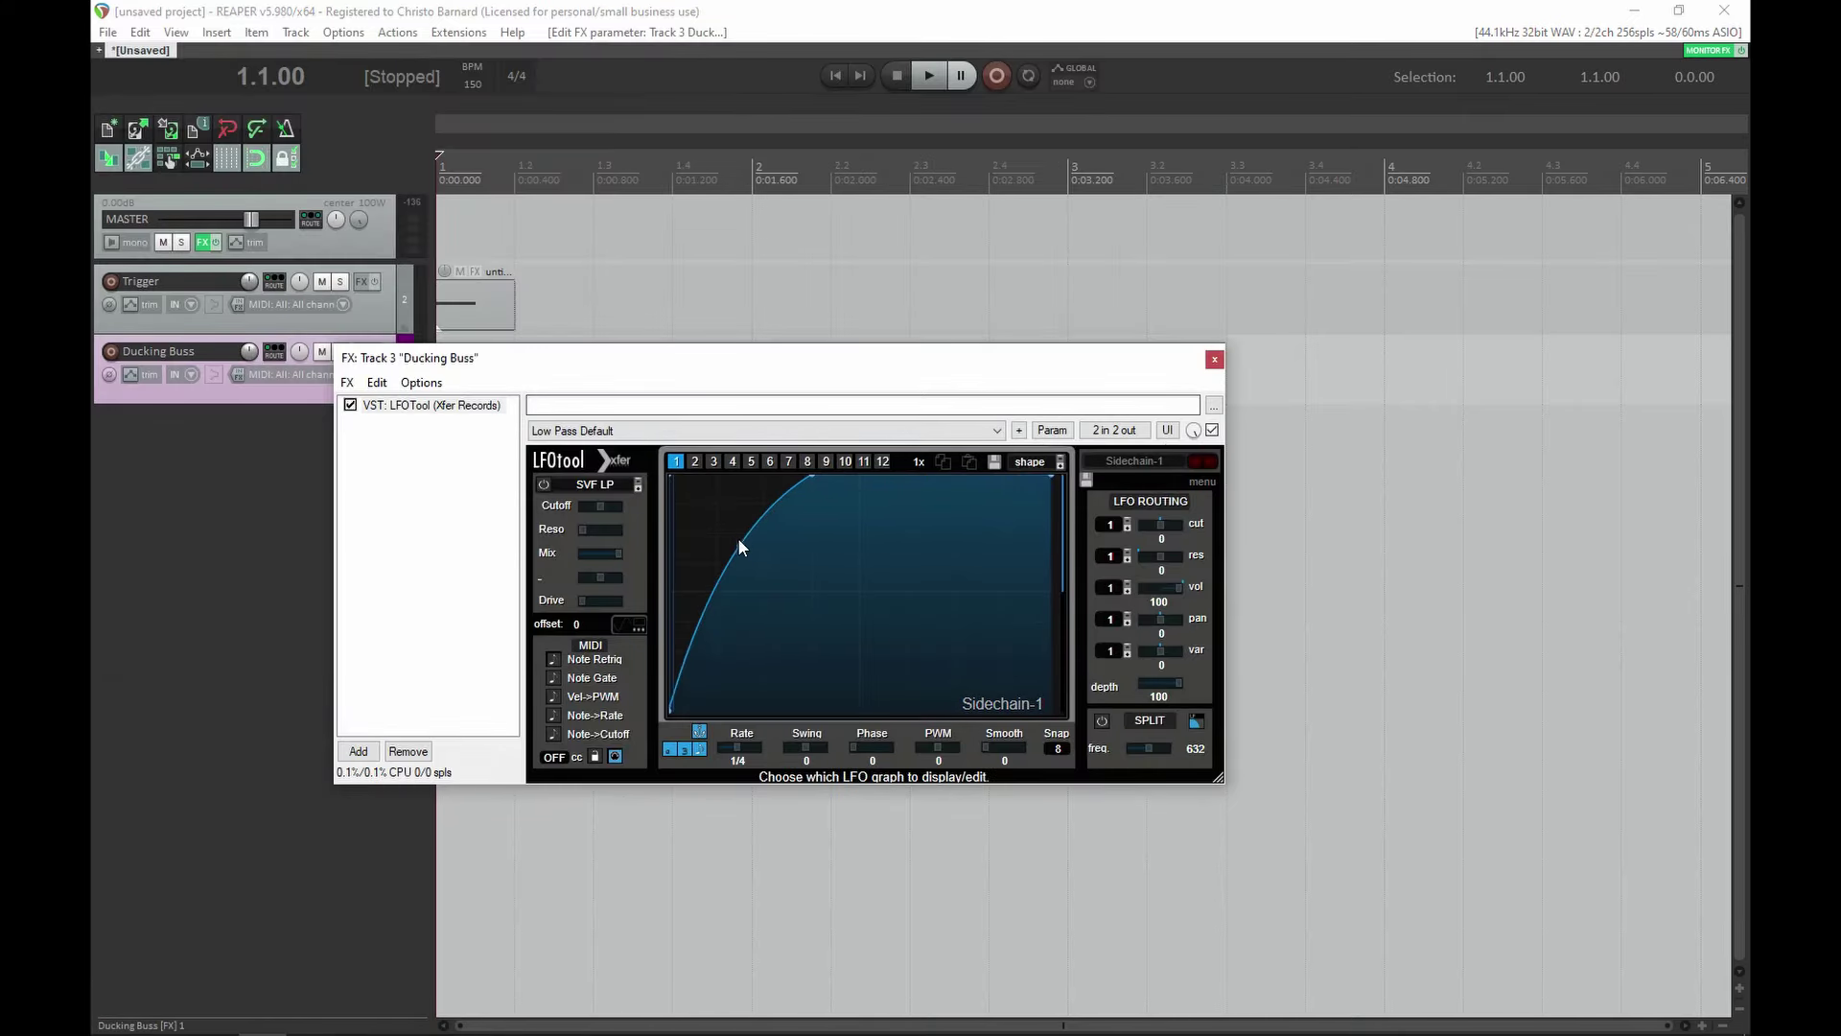
drag(738, 537, 744, 616)
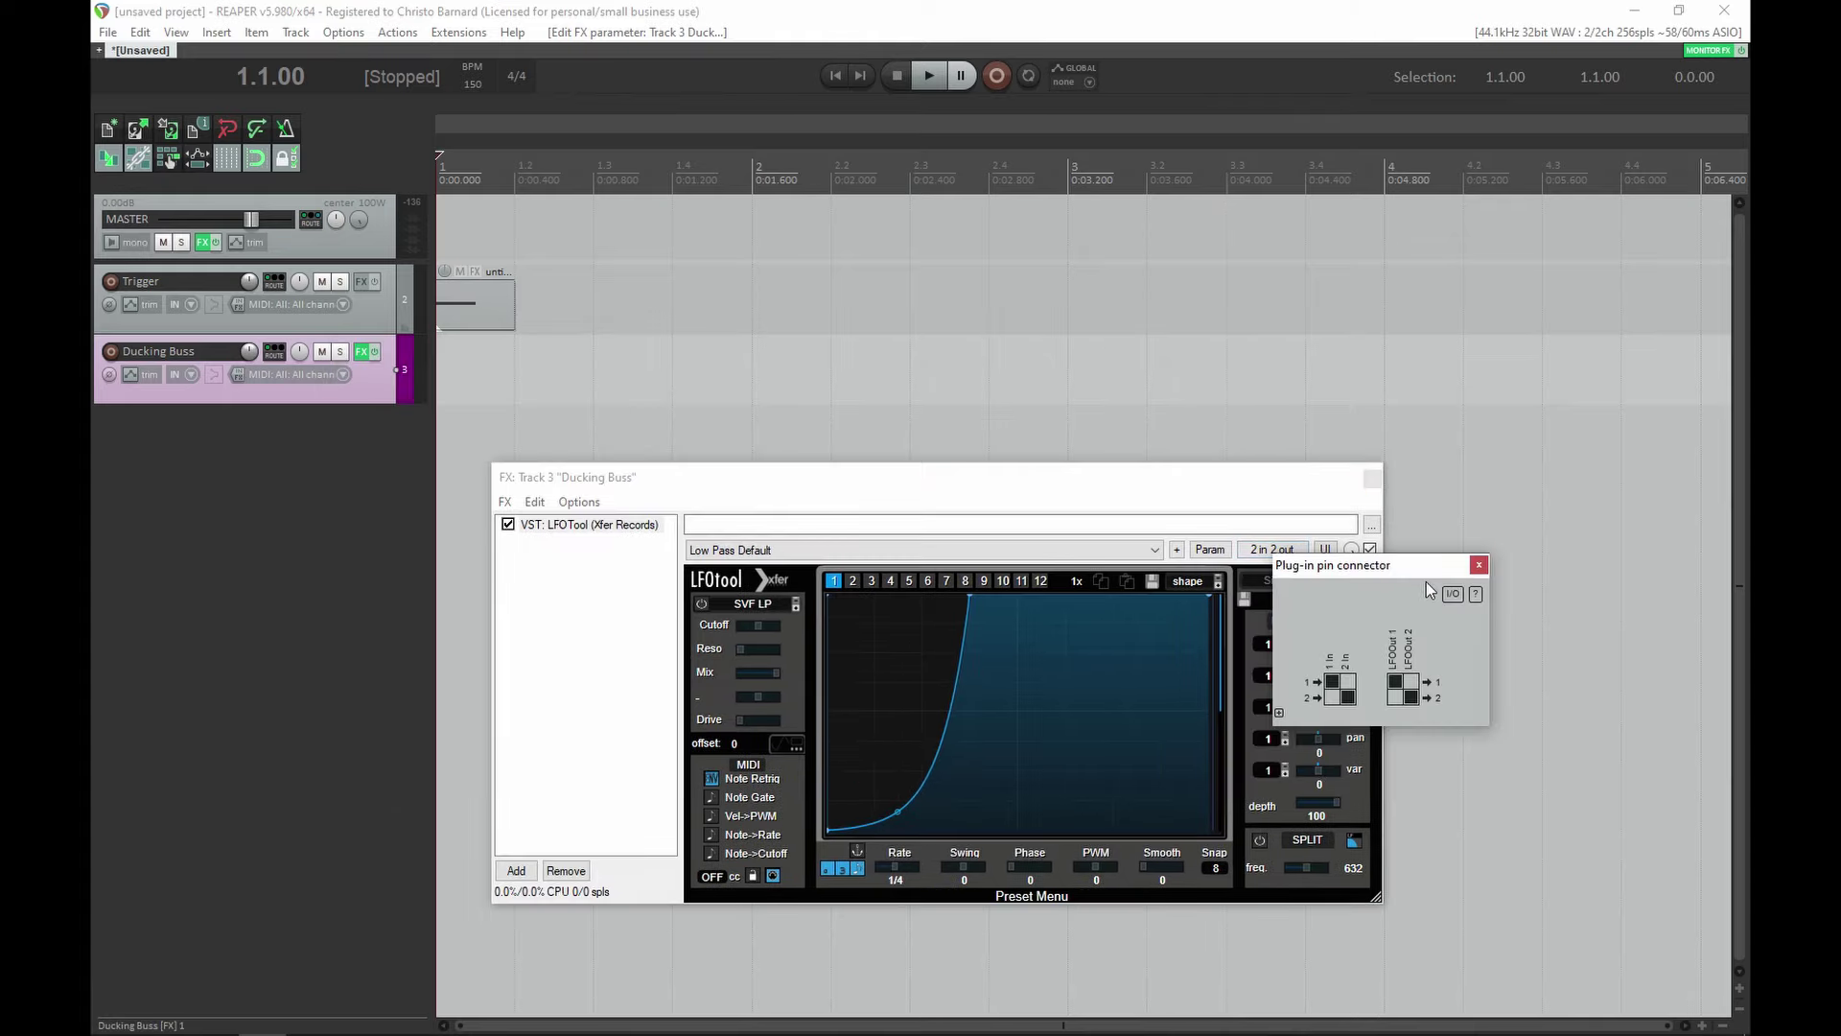
- Set LFOTool's MIDI input to MIDI Bus 16 in its plug-in pin routing
click(1451, 596)
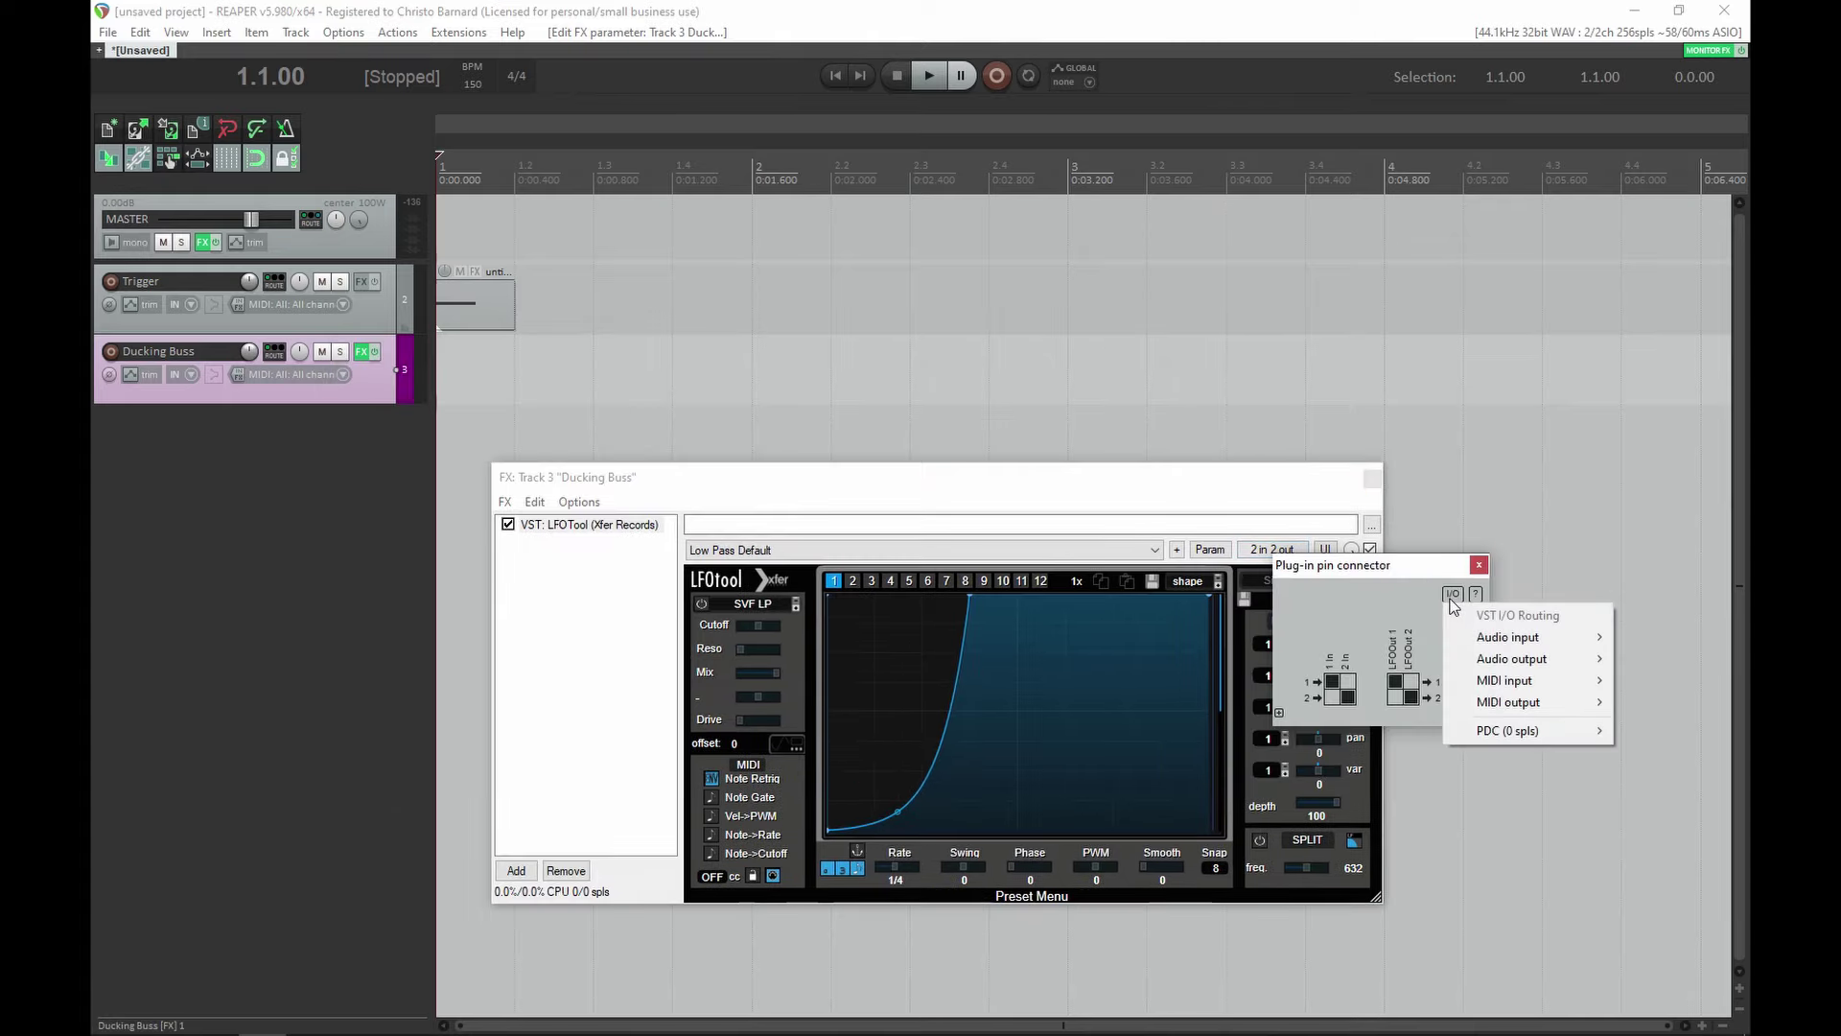
mouse_move(1487, 687)
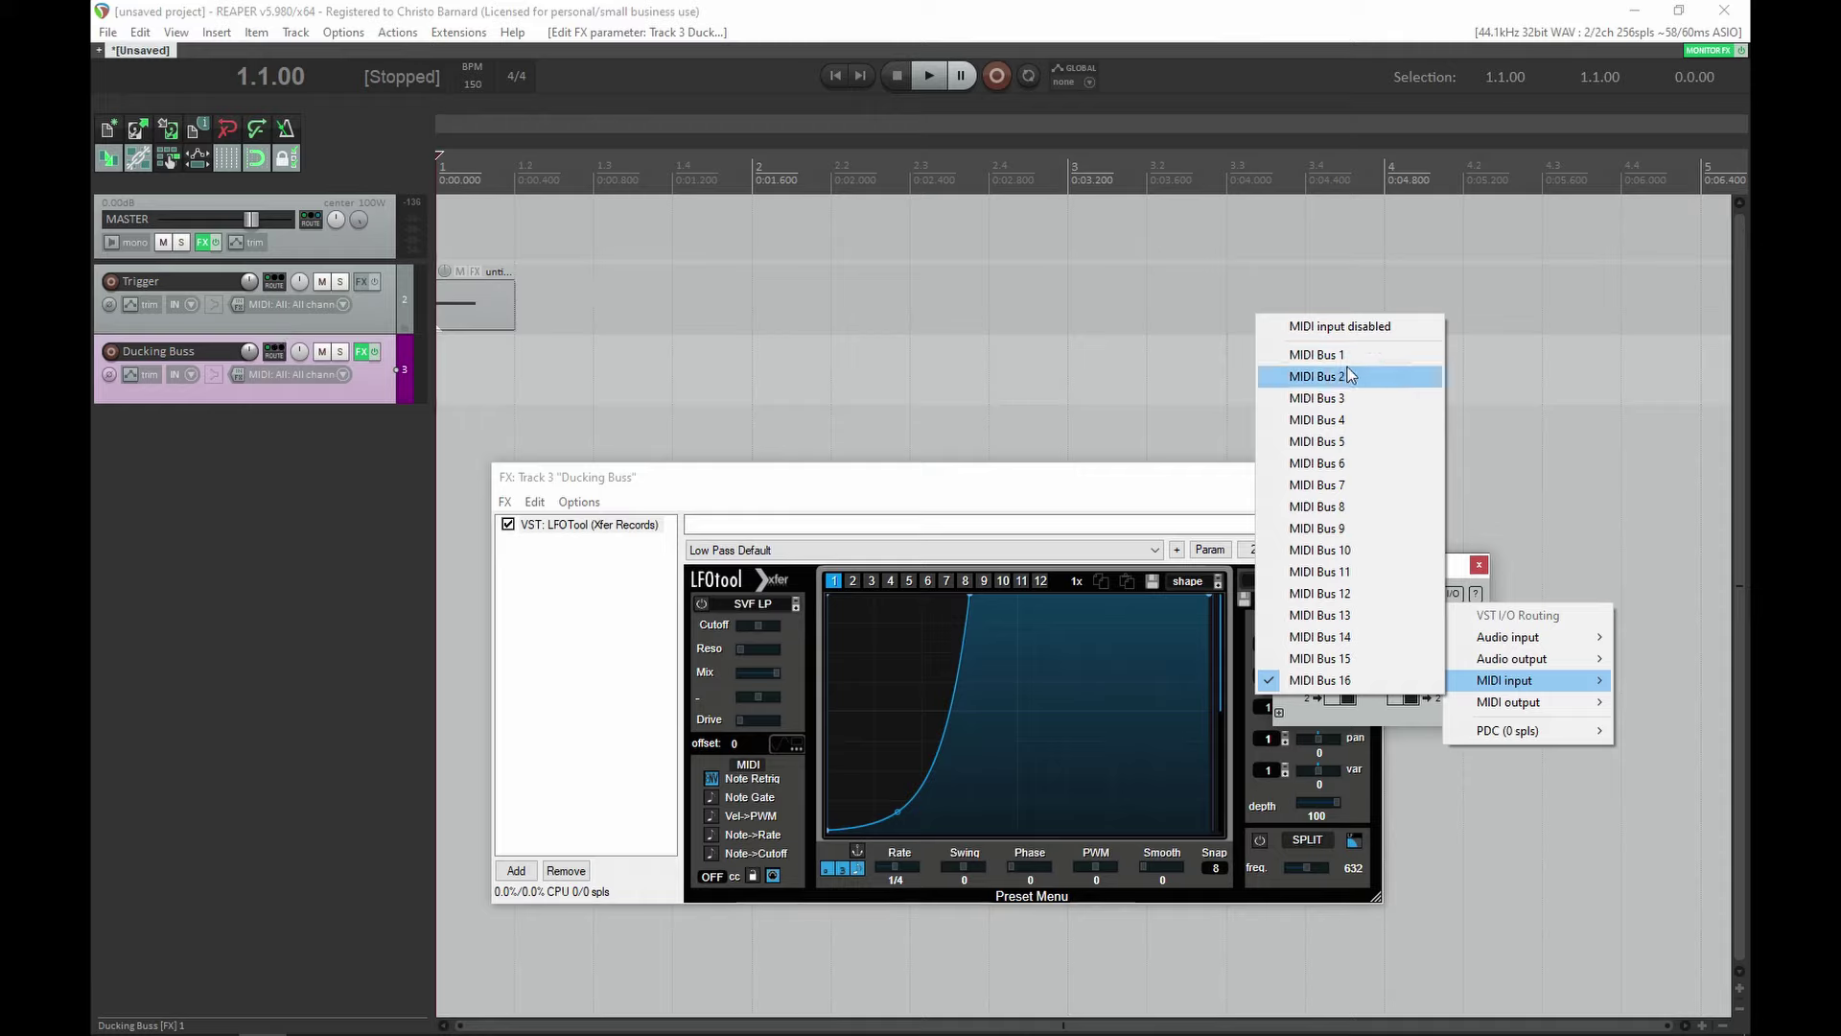
click(1336, 683)
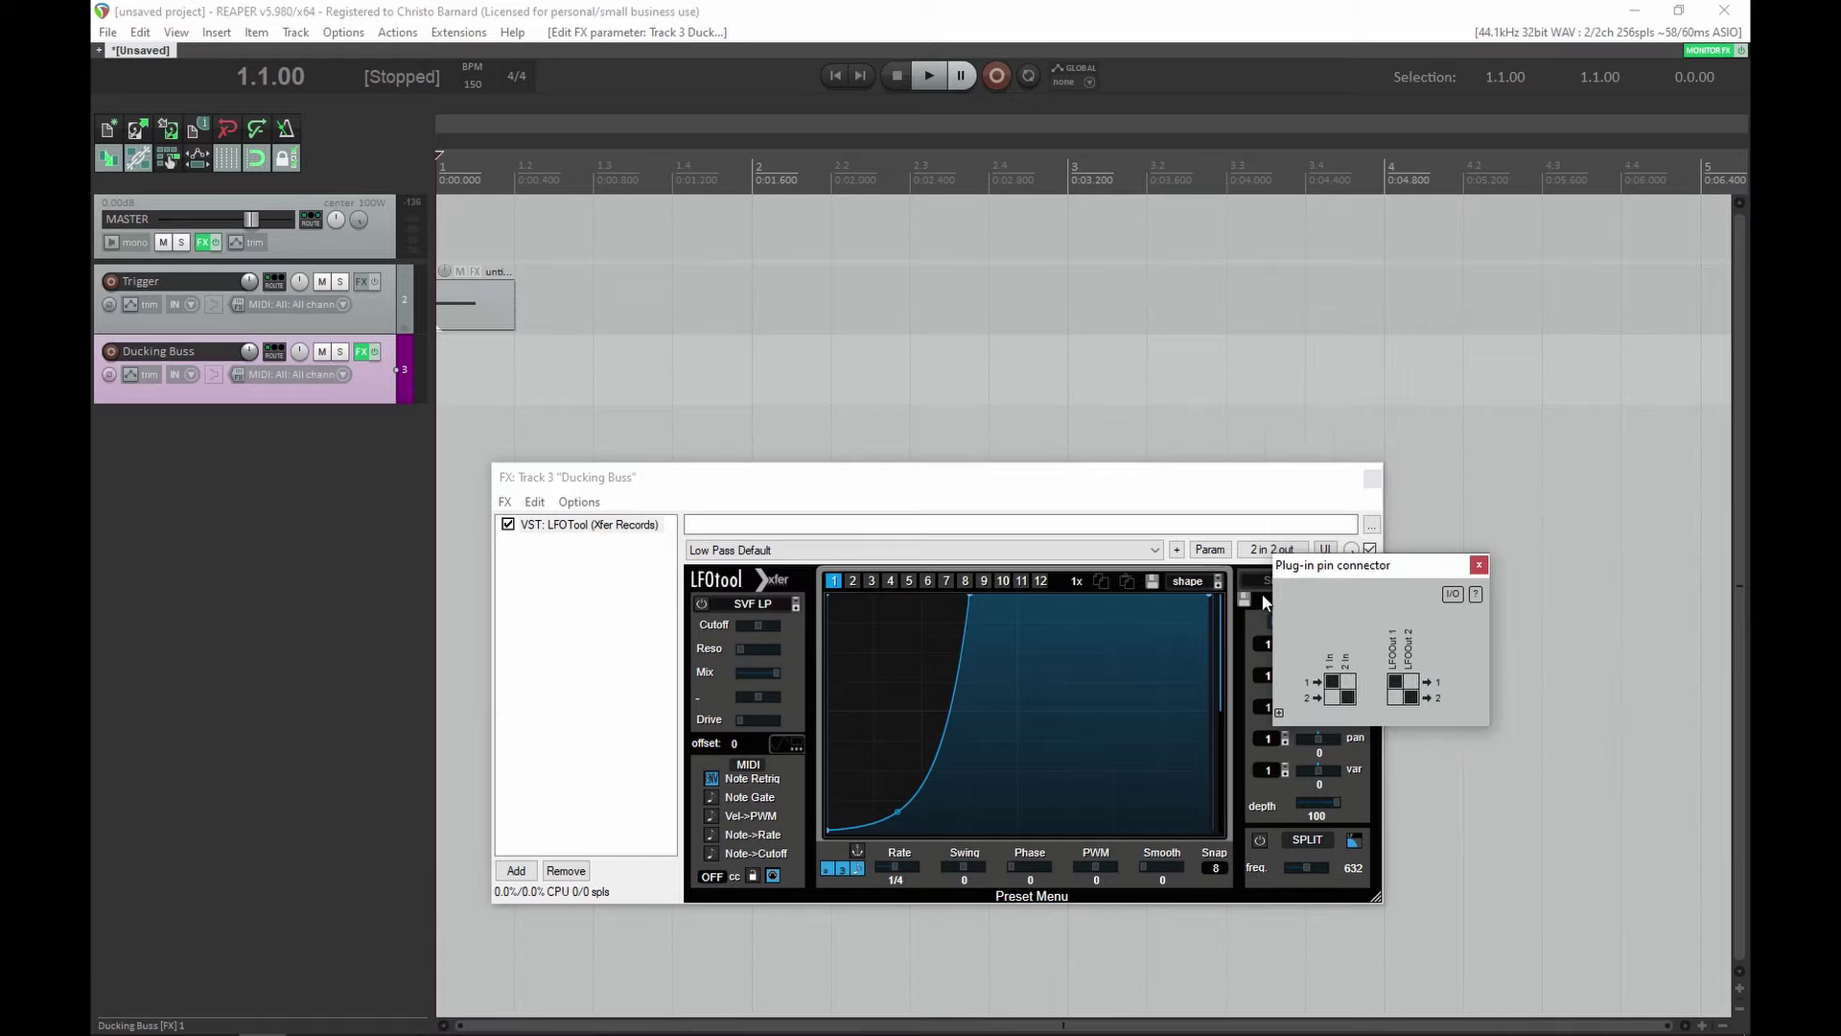
click(1479, 569)
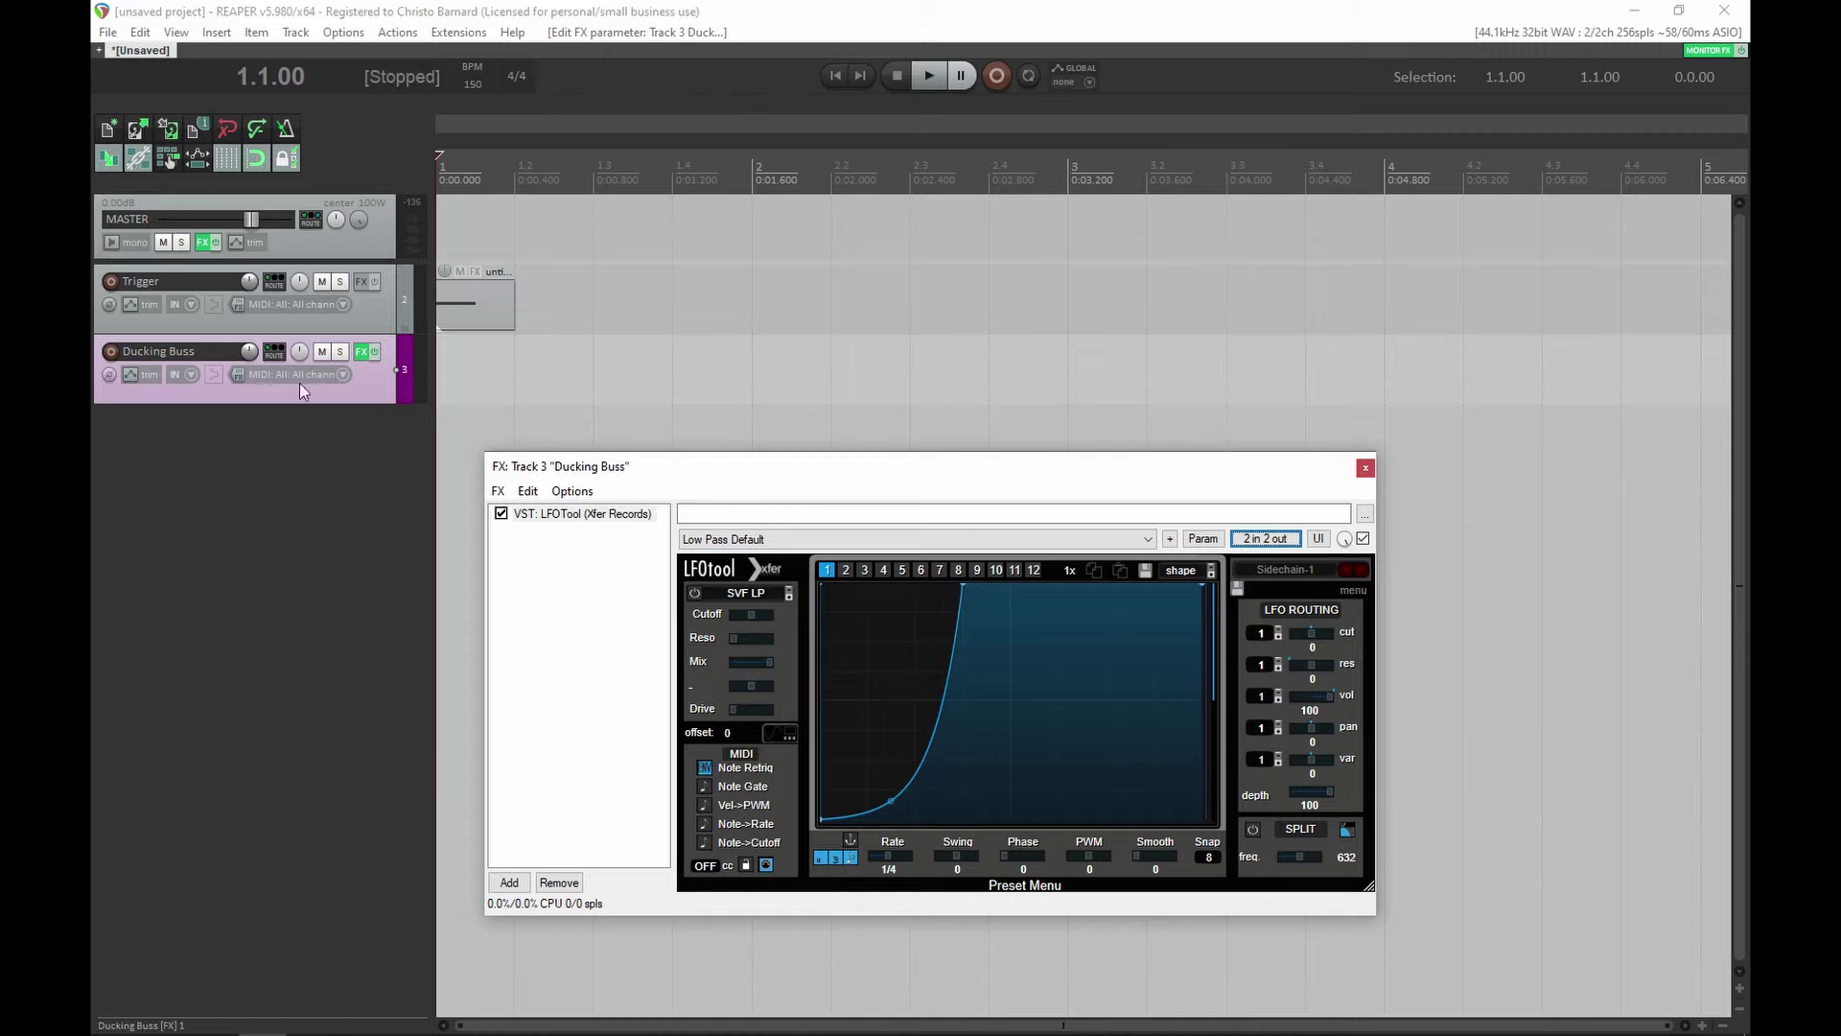
- Disable the Trigger track's master send and close its empty effects window
click(273, 283)
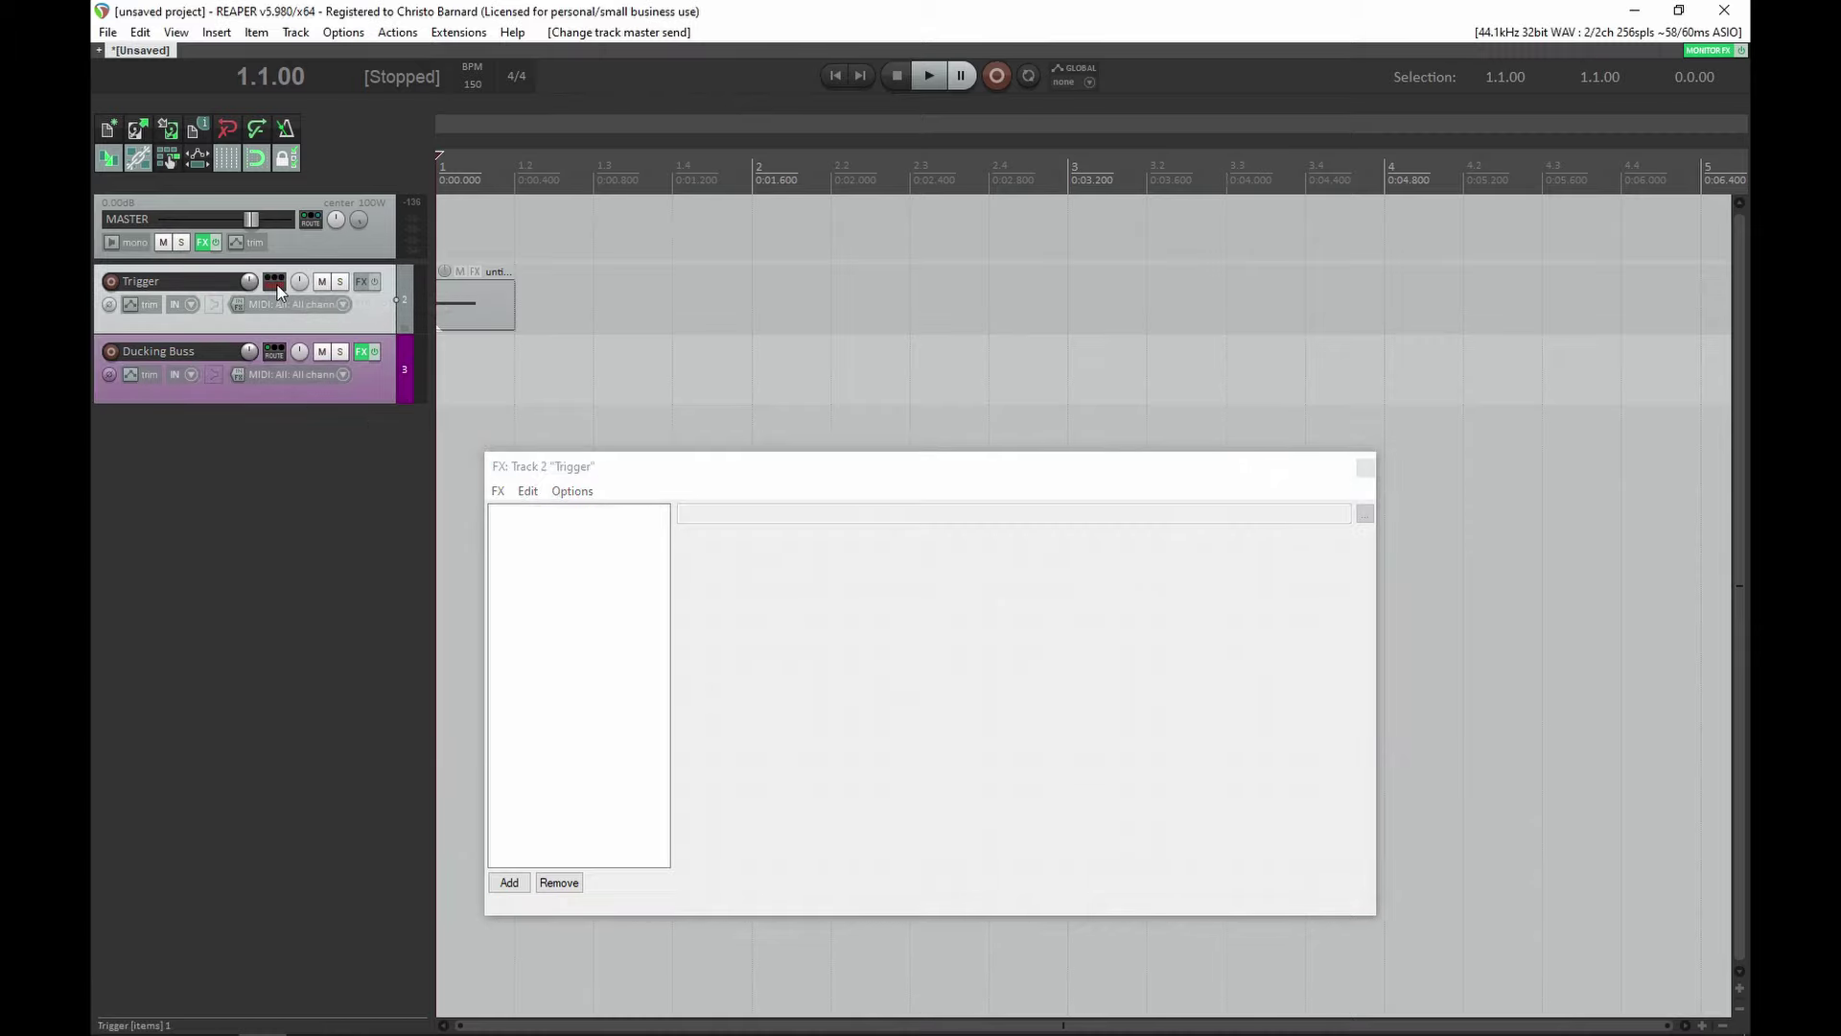
click(720, 474)
key(Escape)
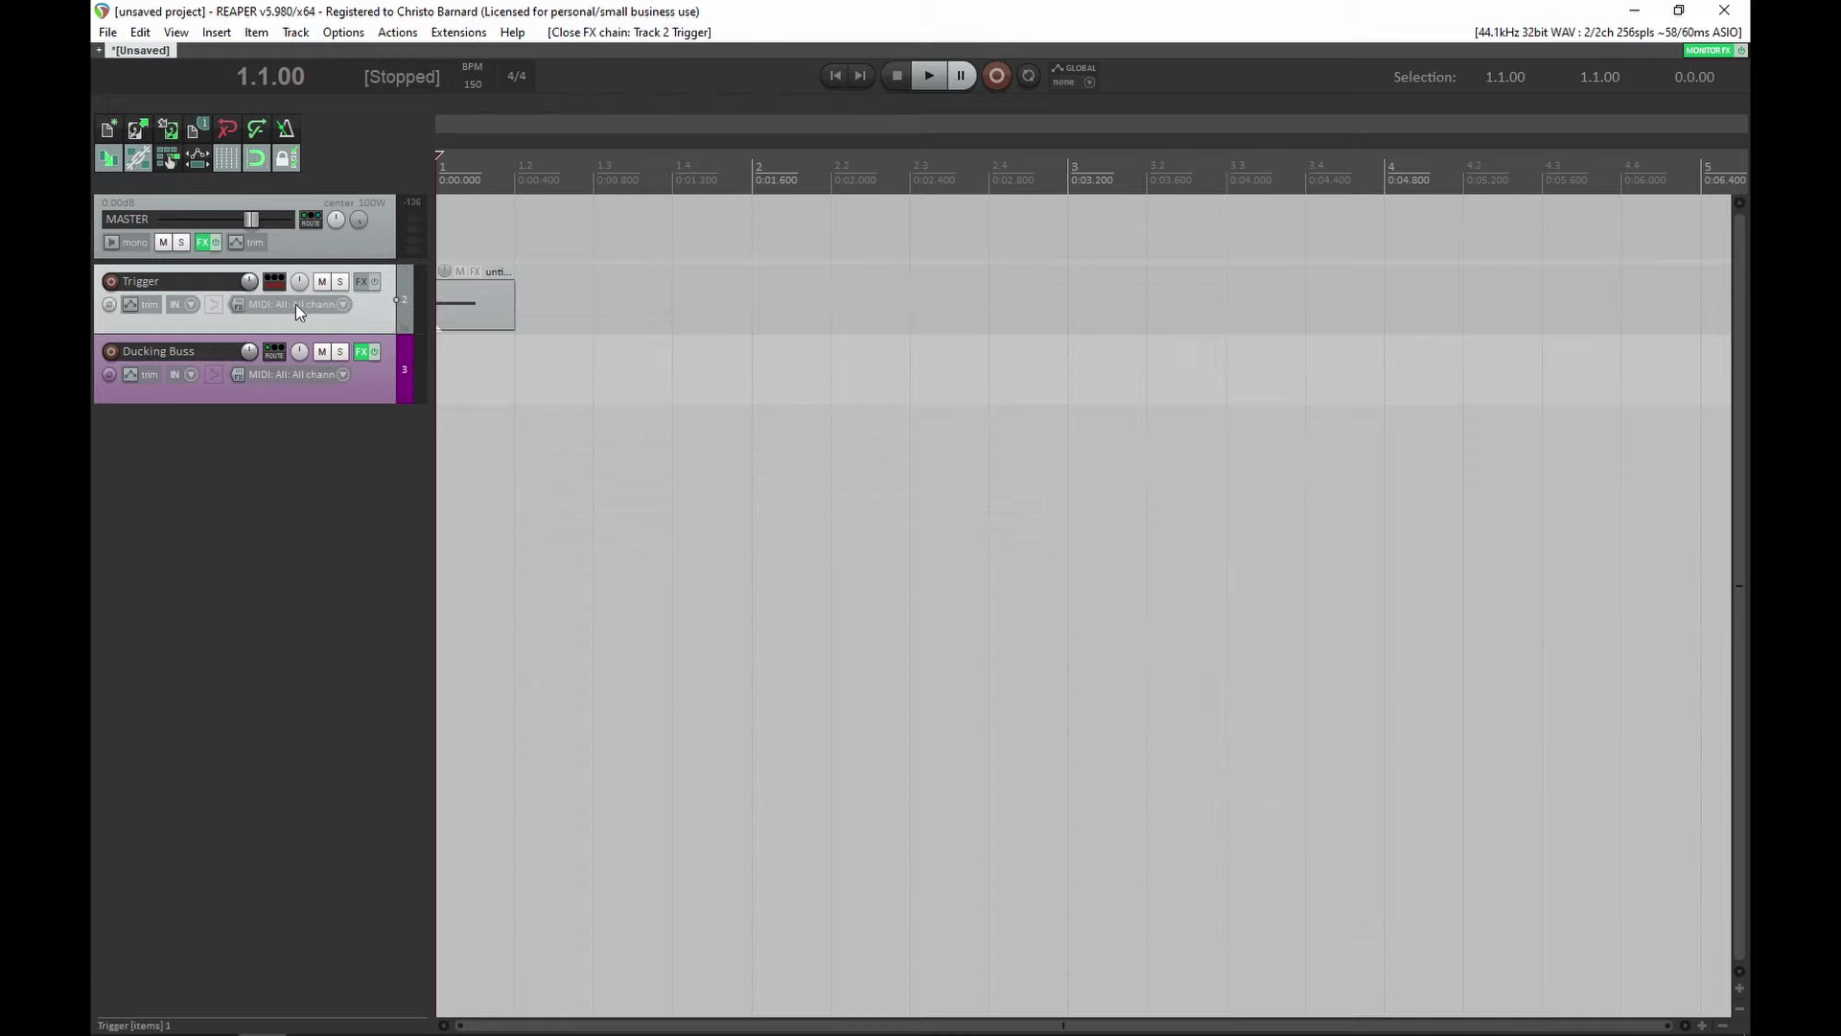
- Create a send from Trigger to Ducking Buss with audio set to None and the MIDI destination set to B16
drag(267, 353, 268, 352)
click(361, 455)
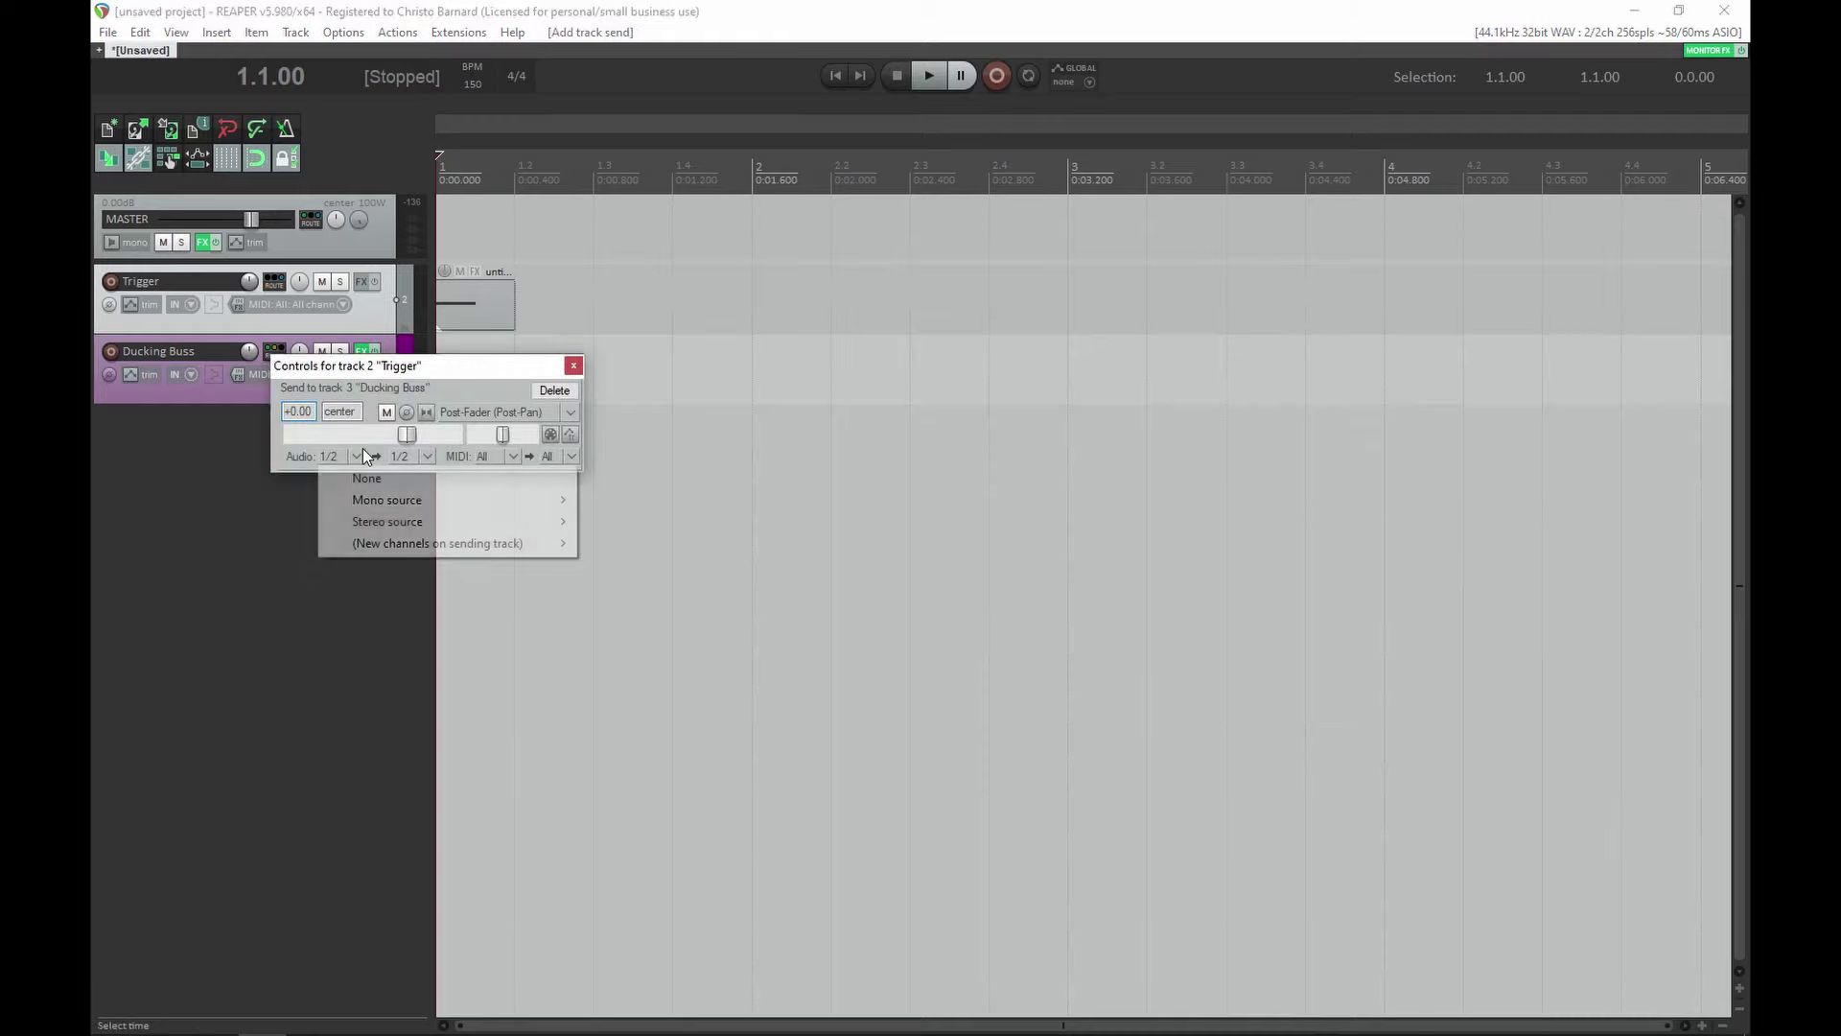
click(376, 479)
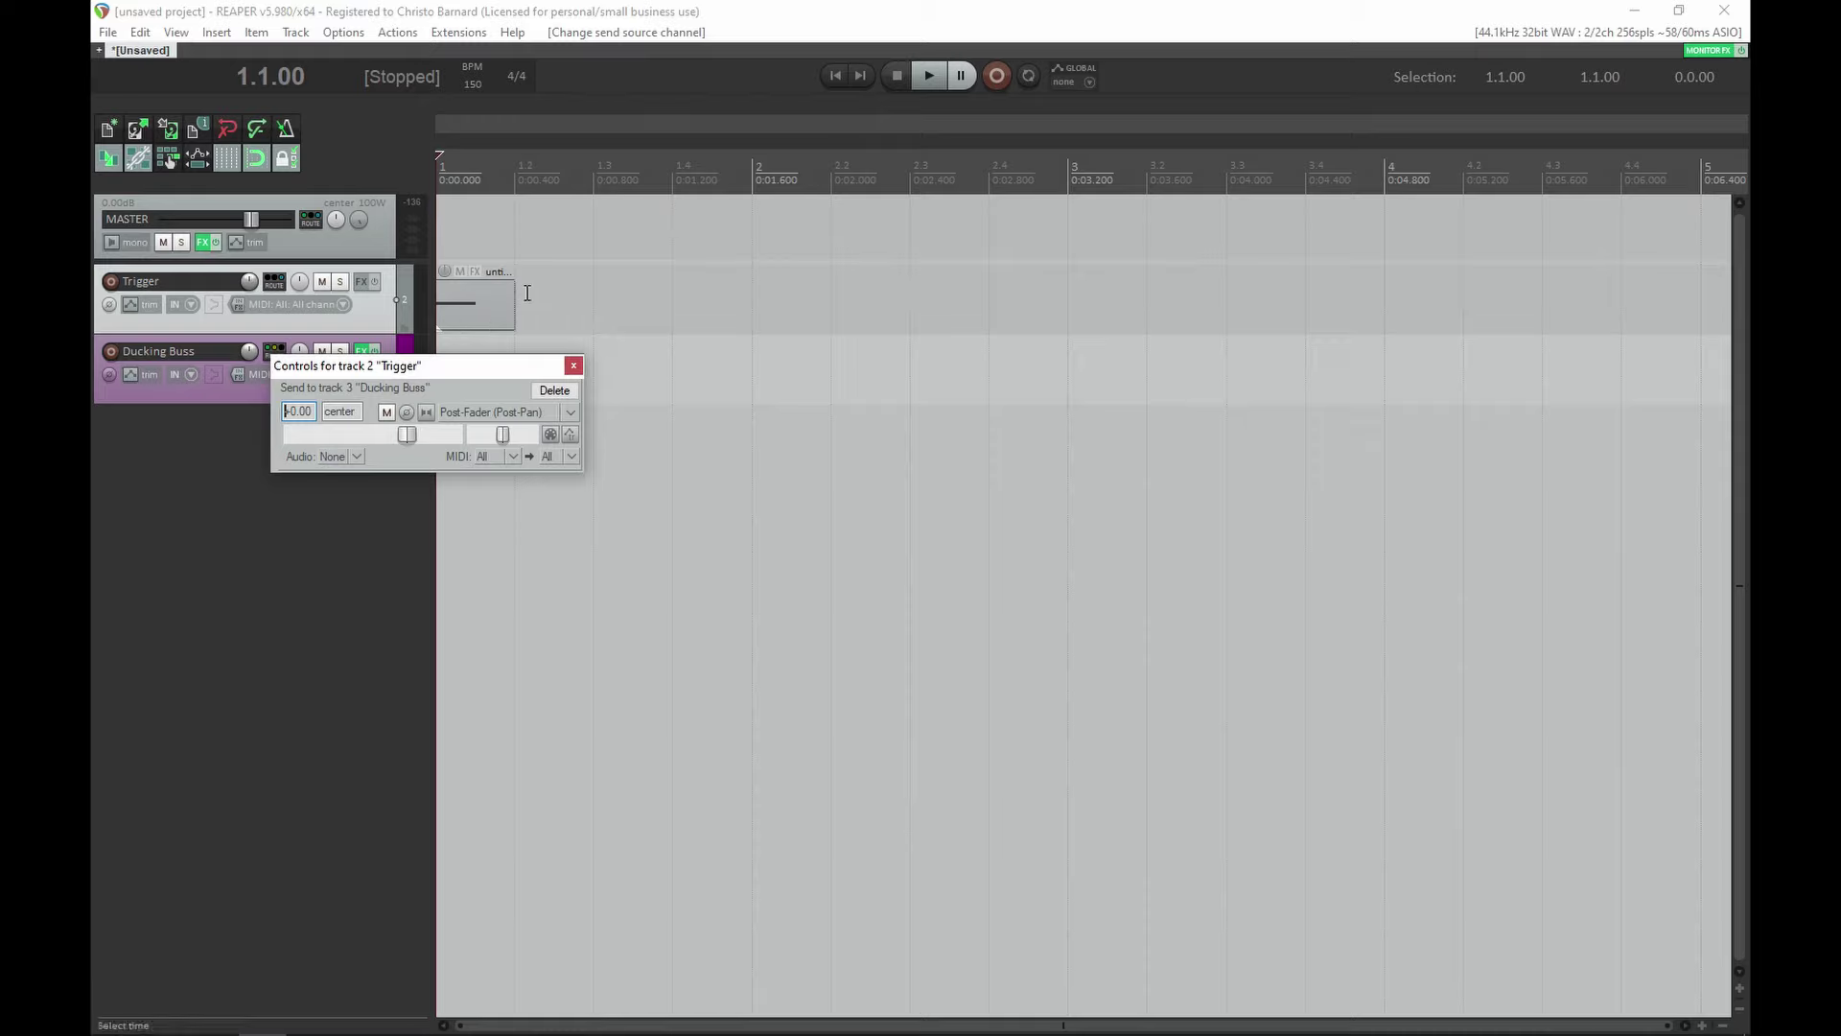
click(573, 456)
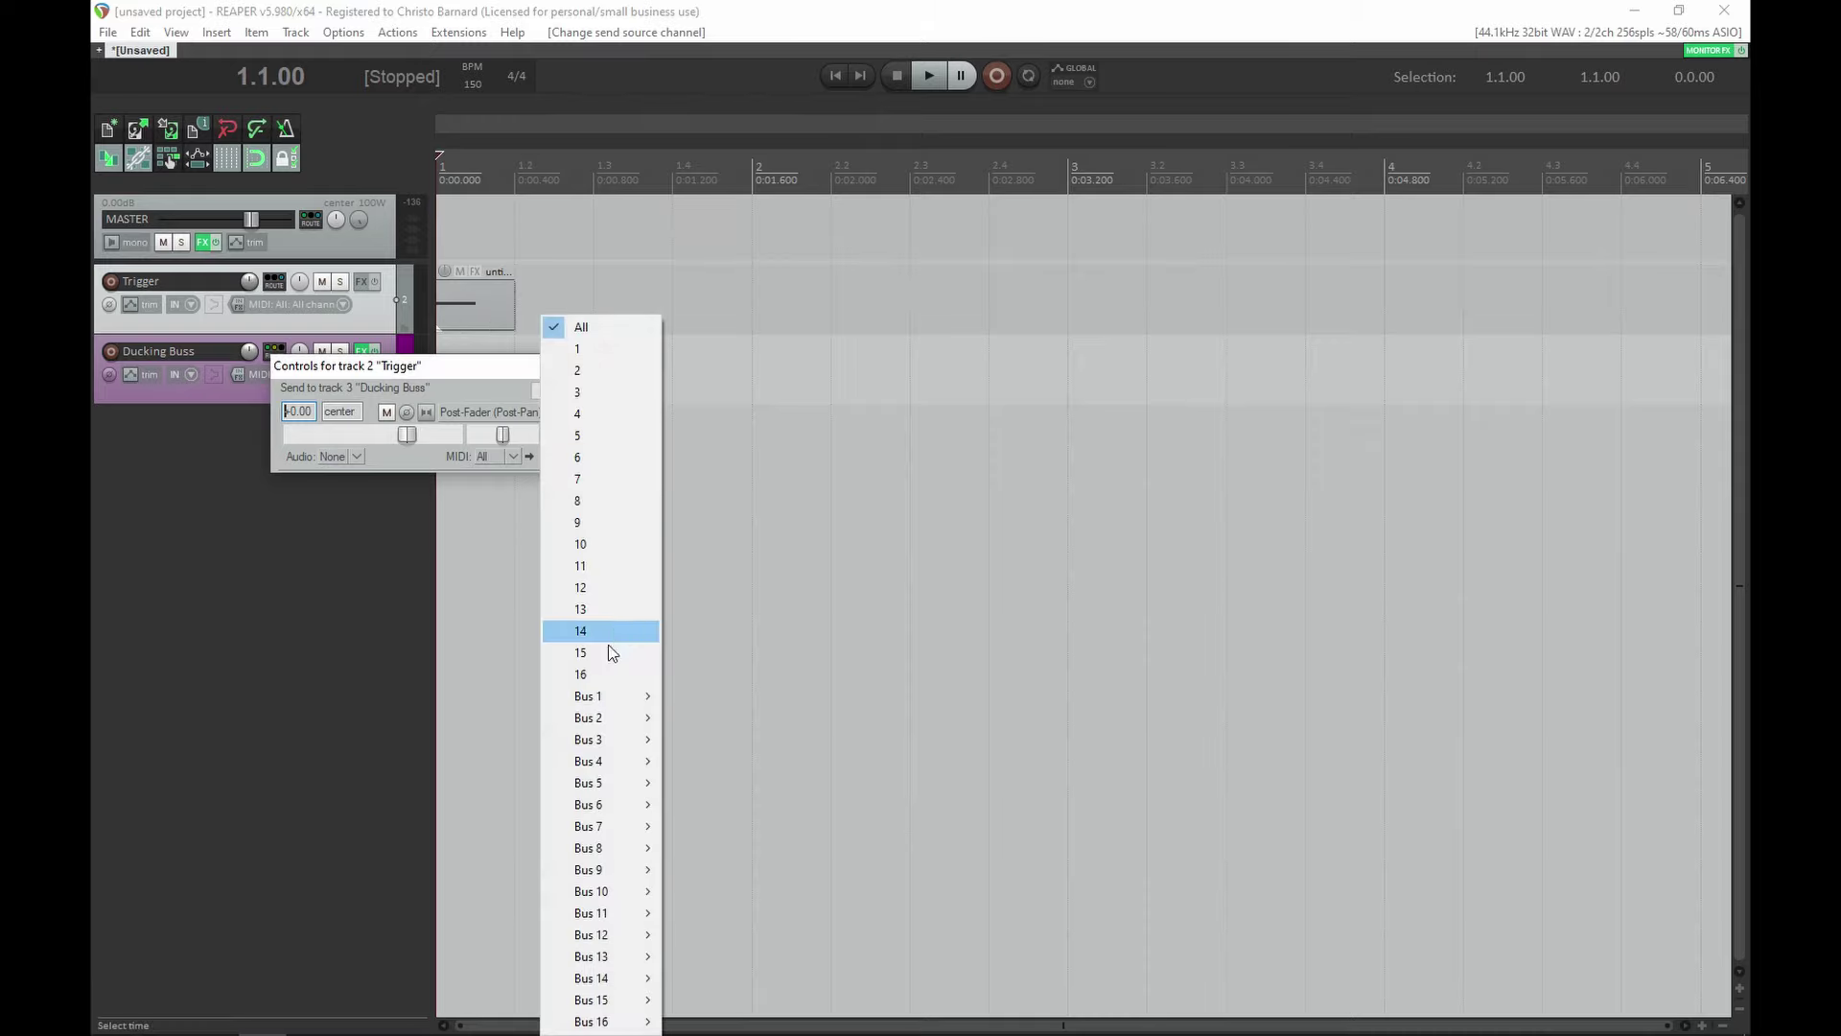
mouse_move(642, 1024)
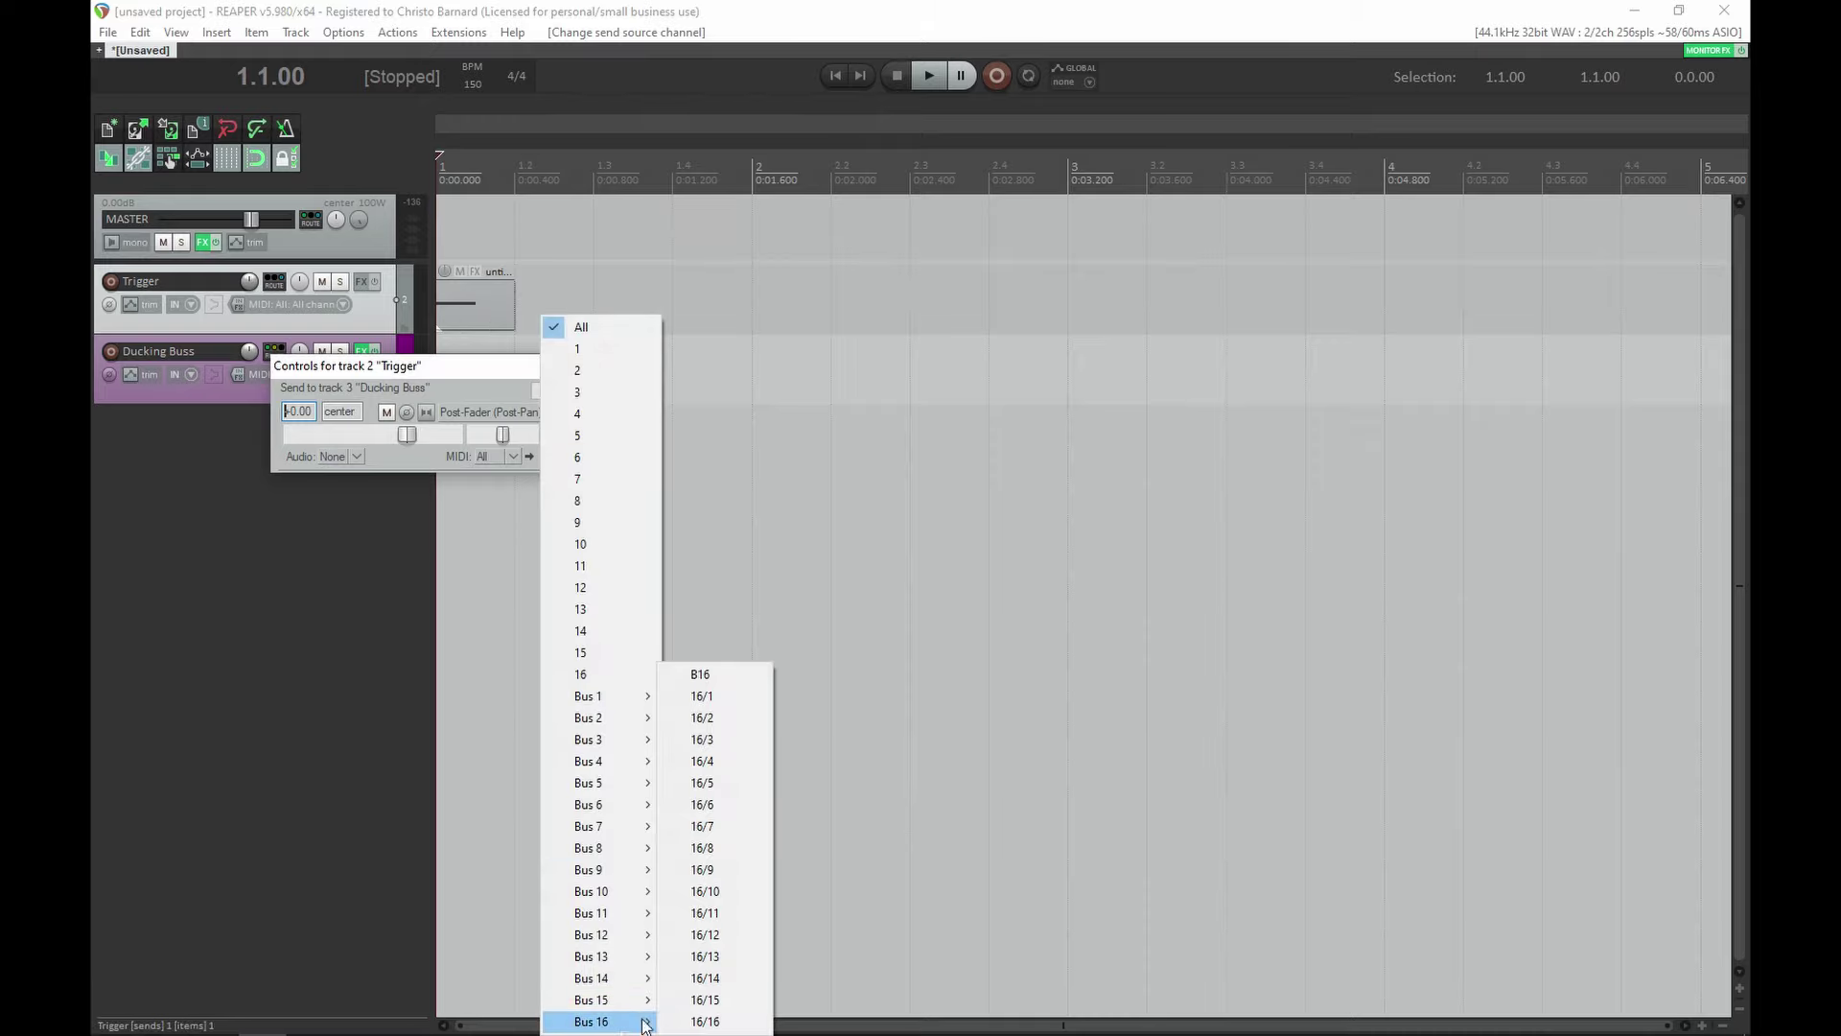
click(741, 672)
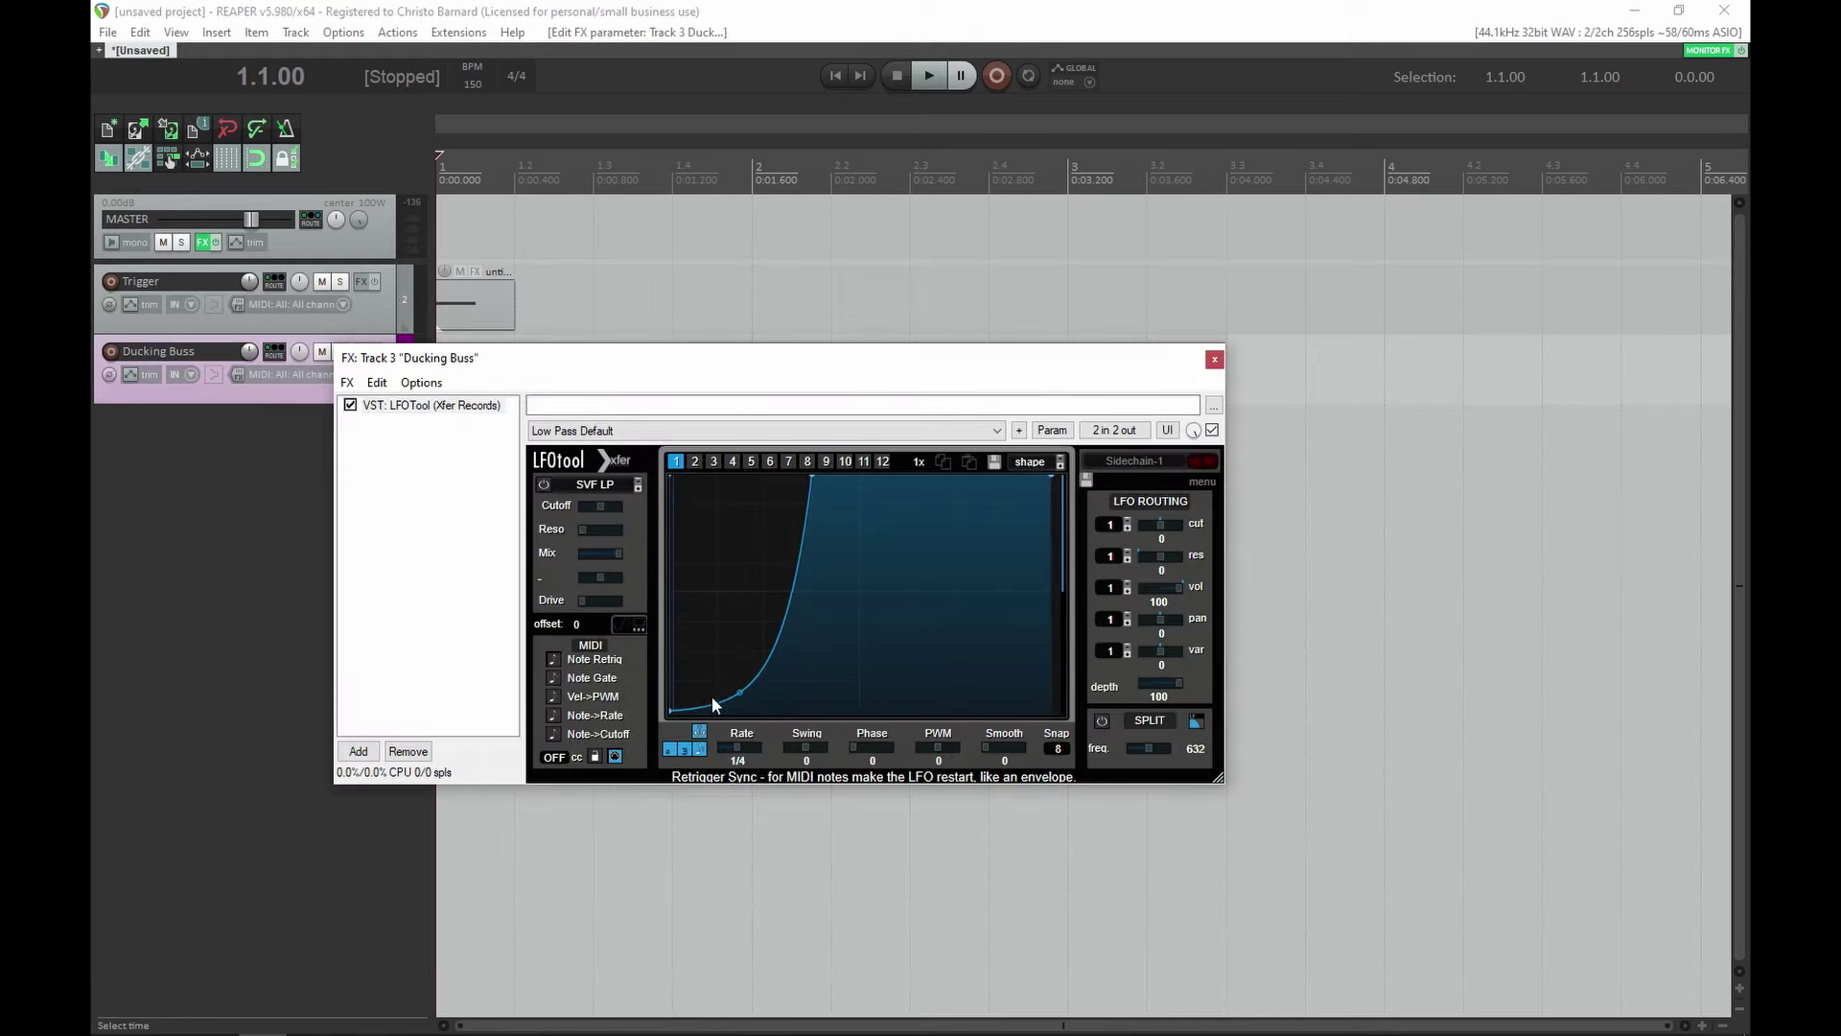
- Set LFOTool's sync mode to Anchor and enable Note Retrig so MIDI notes restart the LFO
click(701, 730)
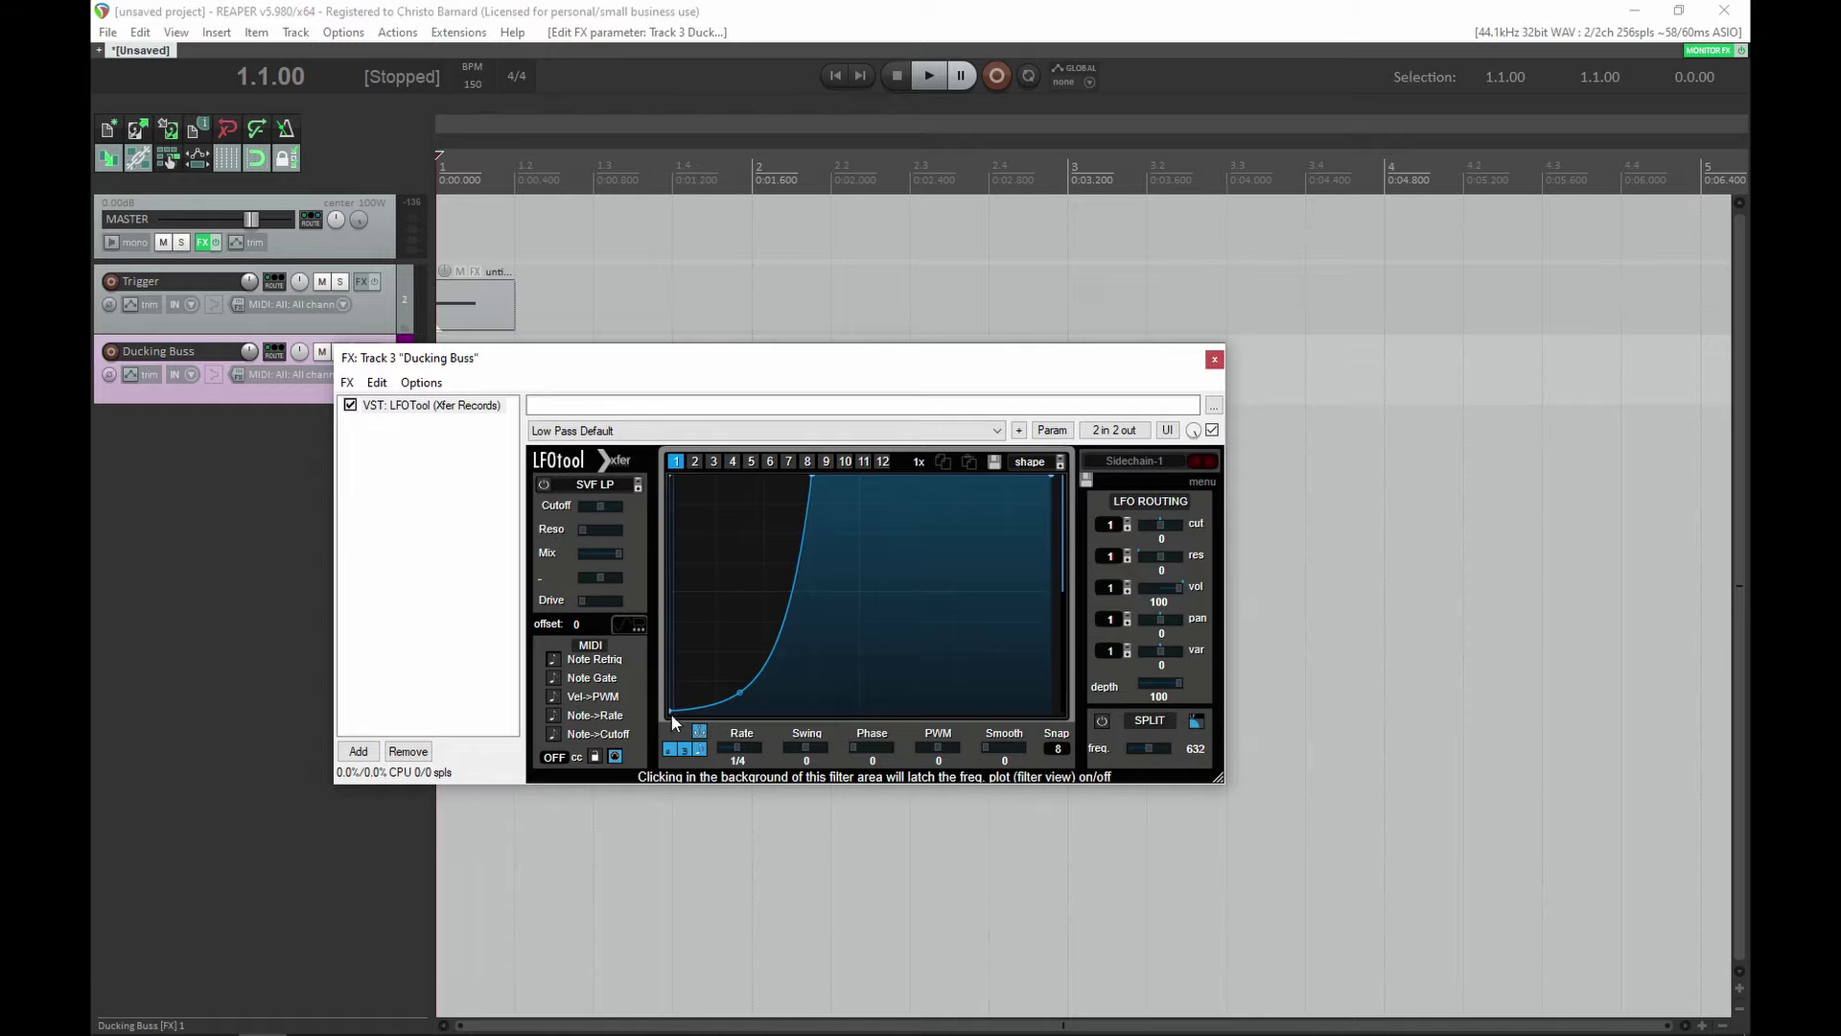
mouse_move(671, 715)
mouse_down()
mouse_move(773, 714)
mouse_move(671, 712)
mouse_up()
click(701, 731)
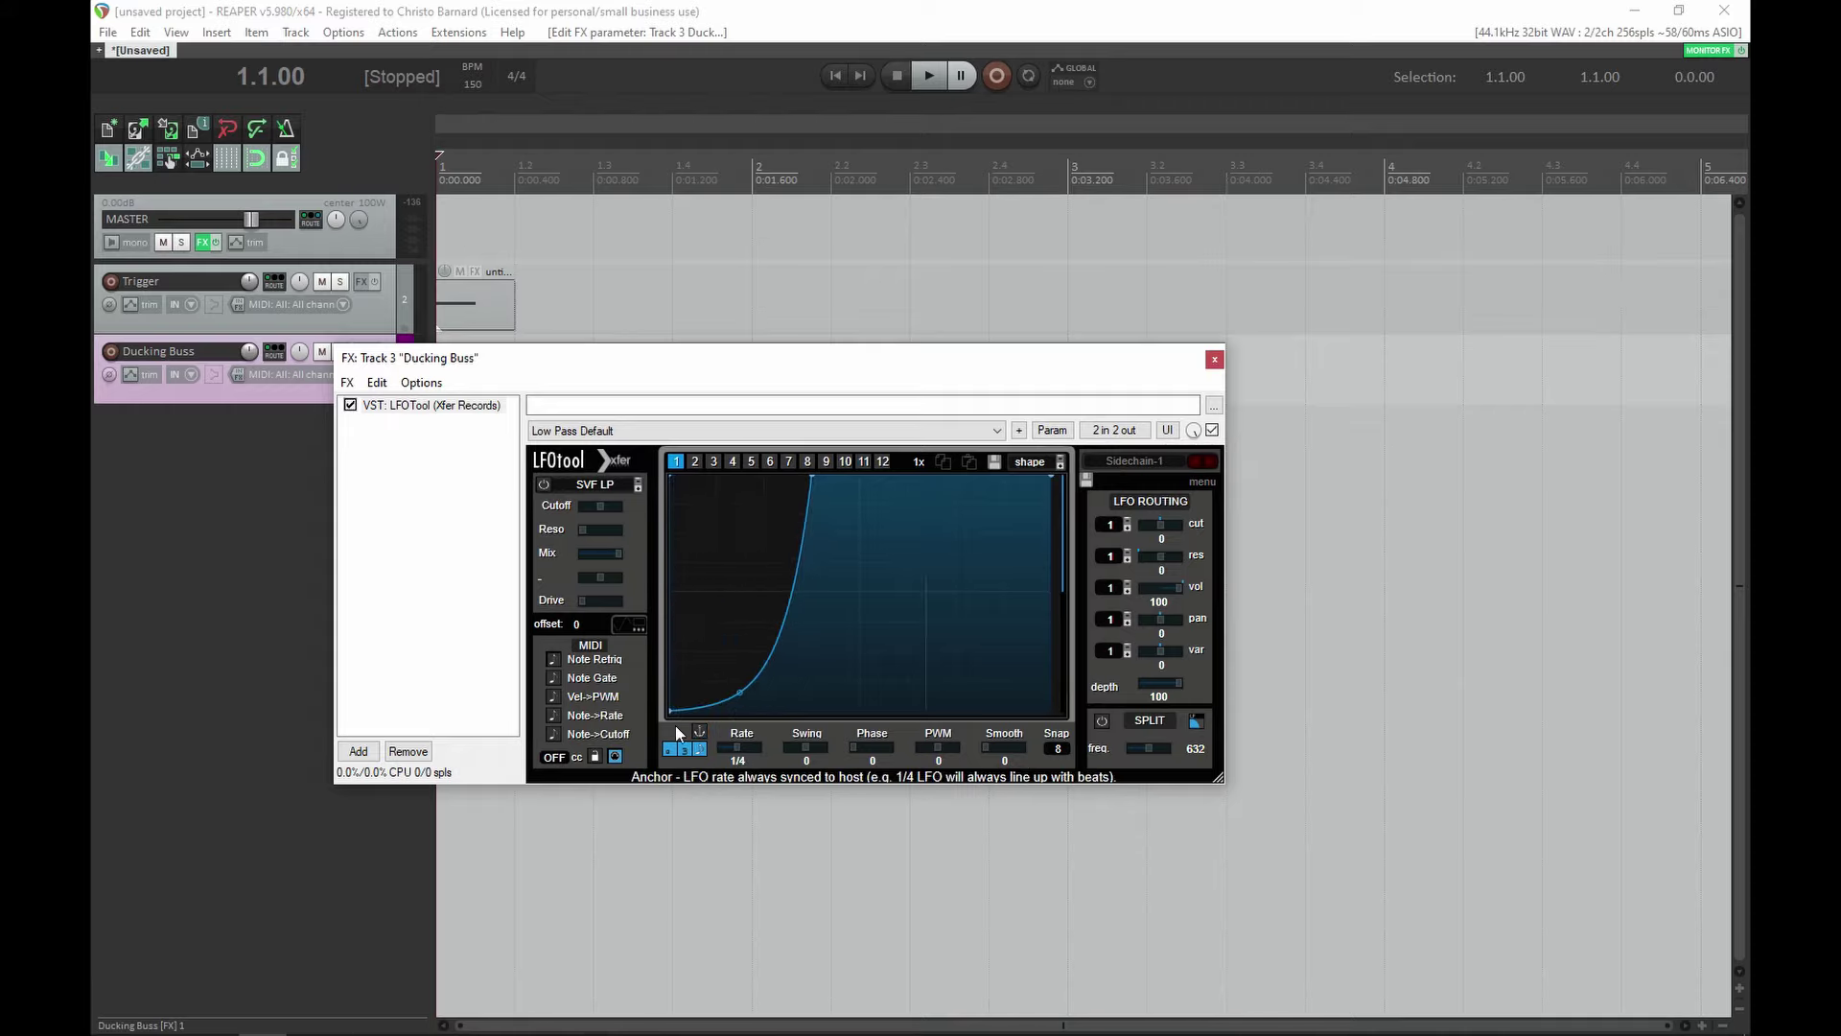
click(554, 659)
drag(713, 358, 839, 444)
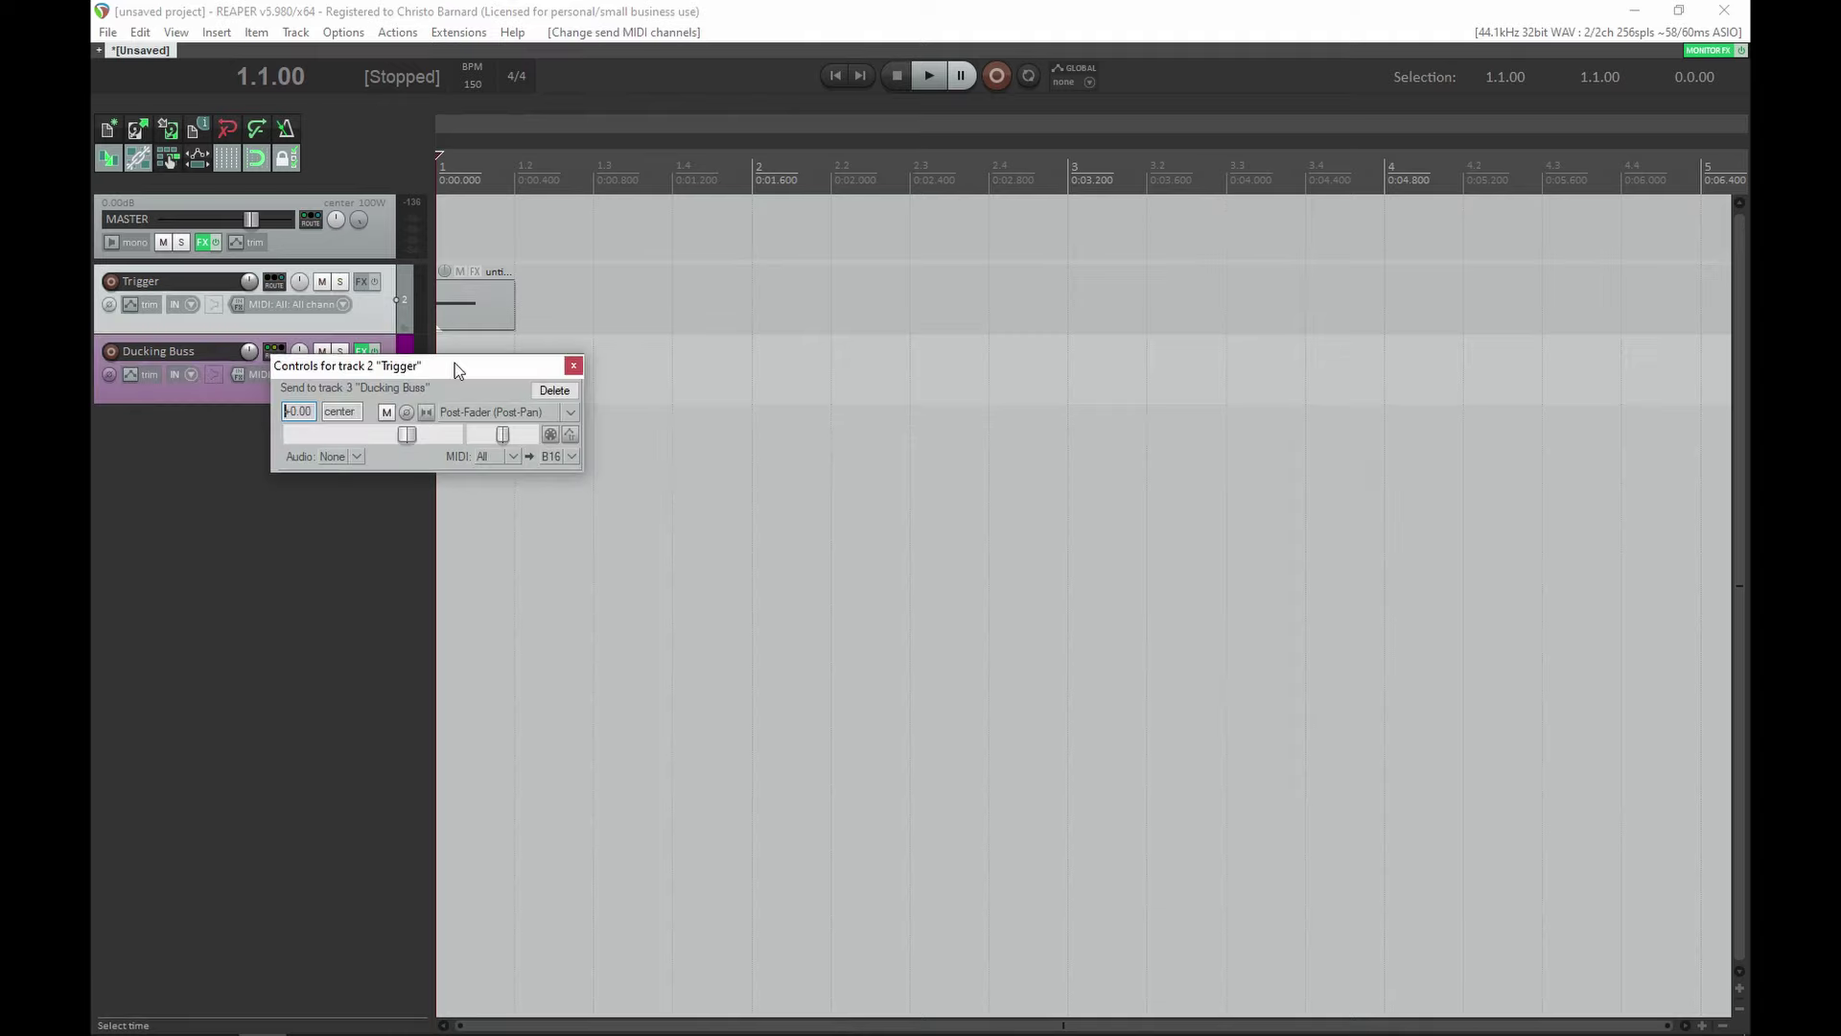
- Show LFOTool on the Ducking Buss and play the project briefly to check how the trigger note drives it
drag(454, 363, 721, 374)
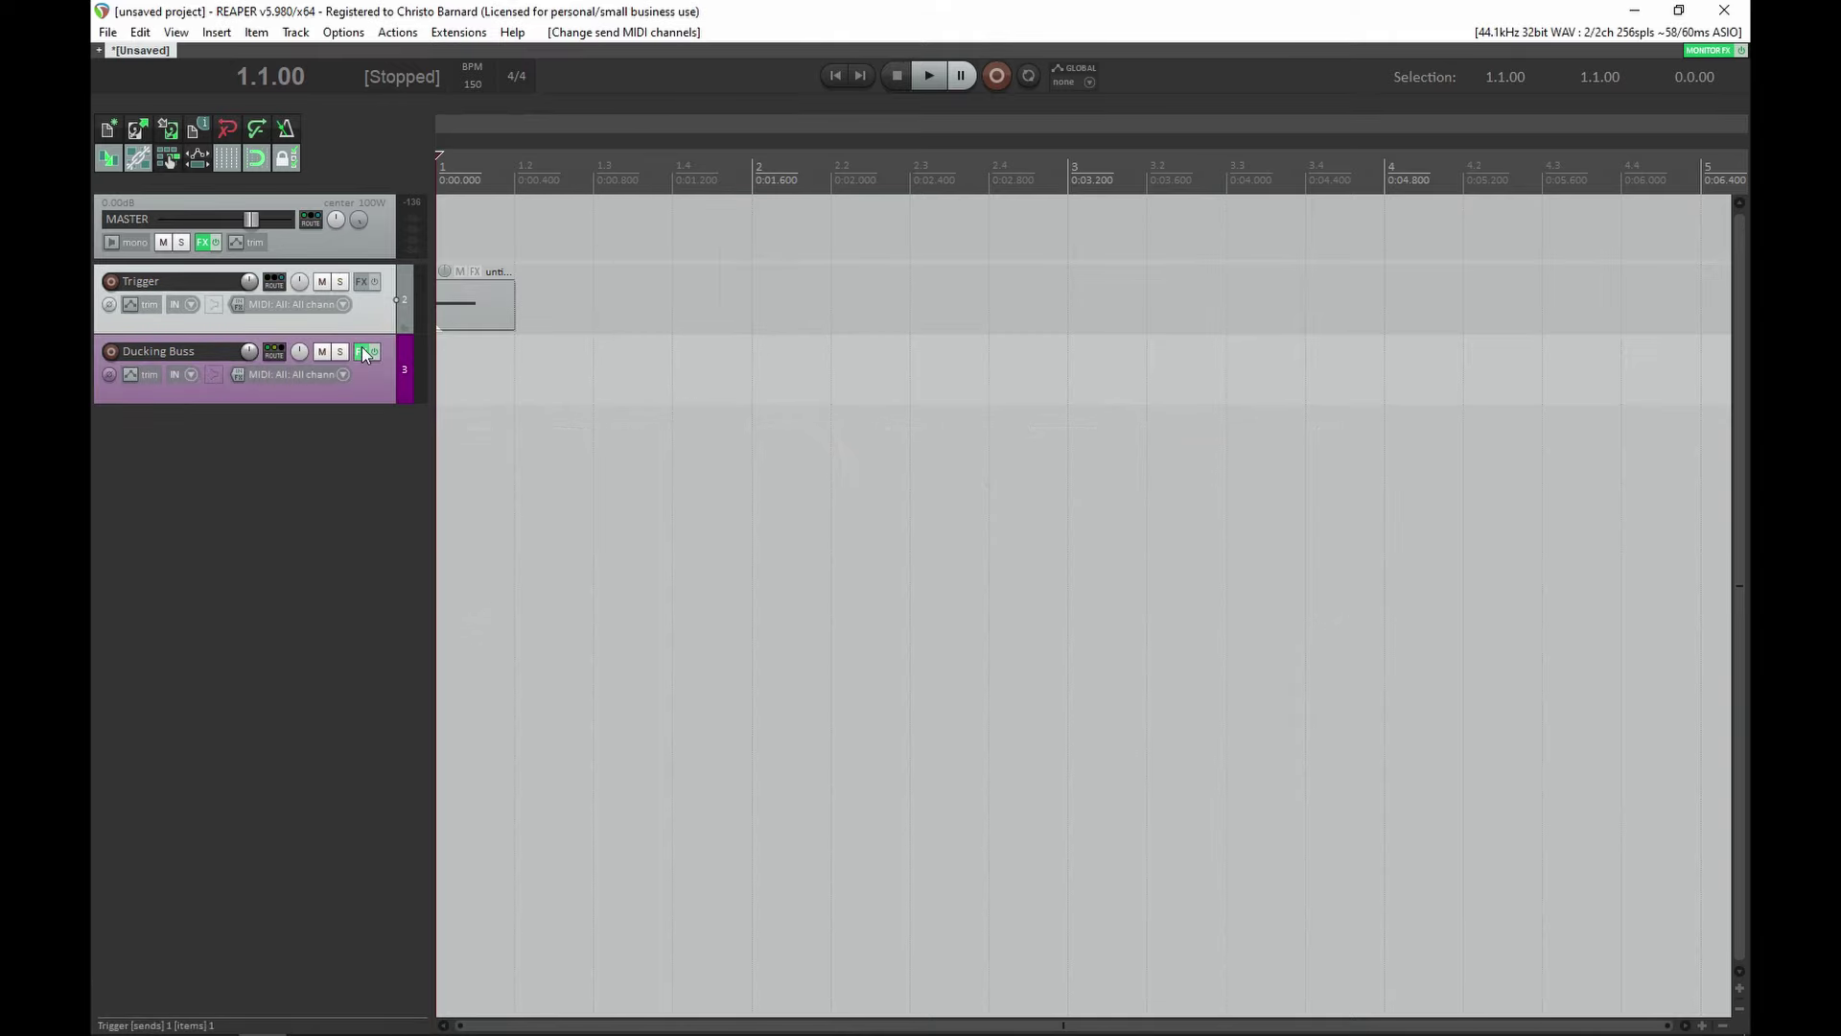
click(363, 351)
drag(660, 464, 463, 435)
key(space)
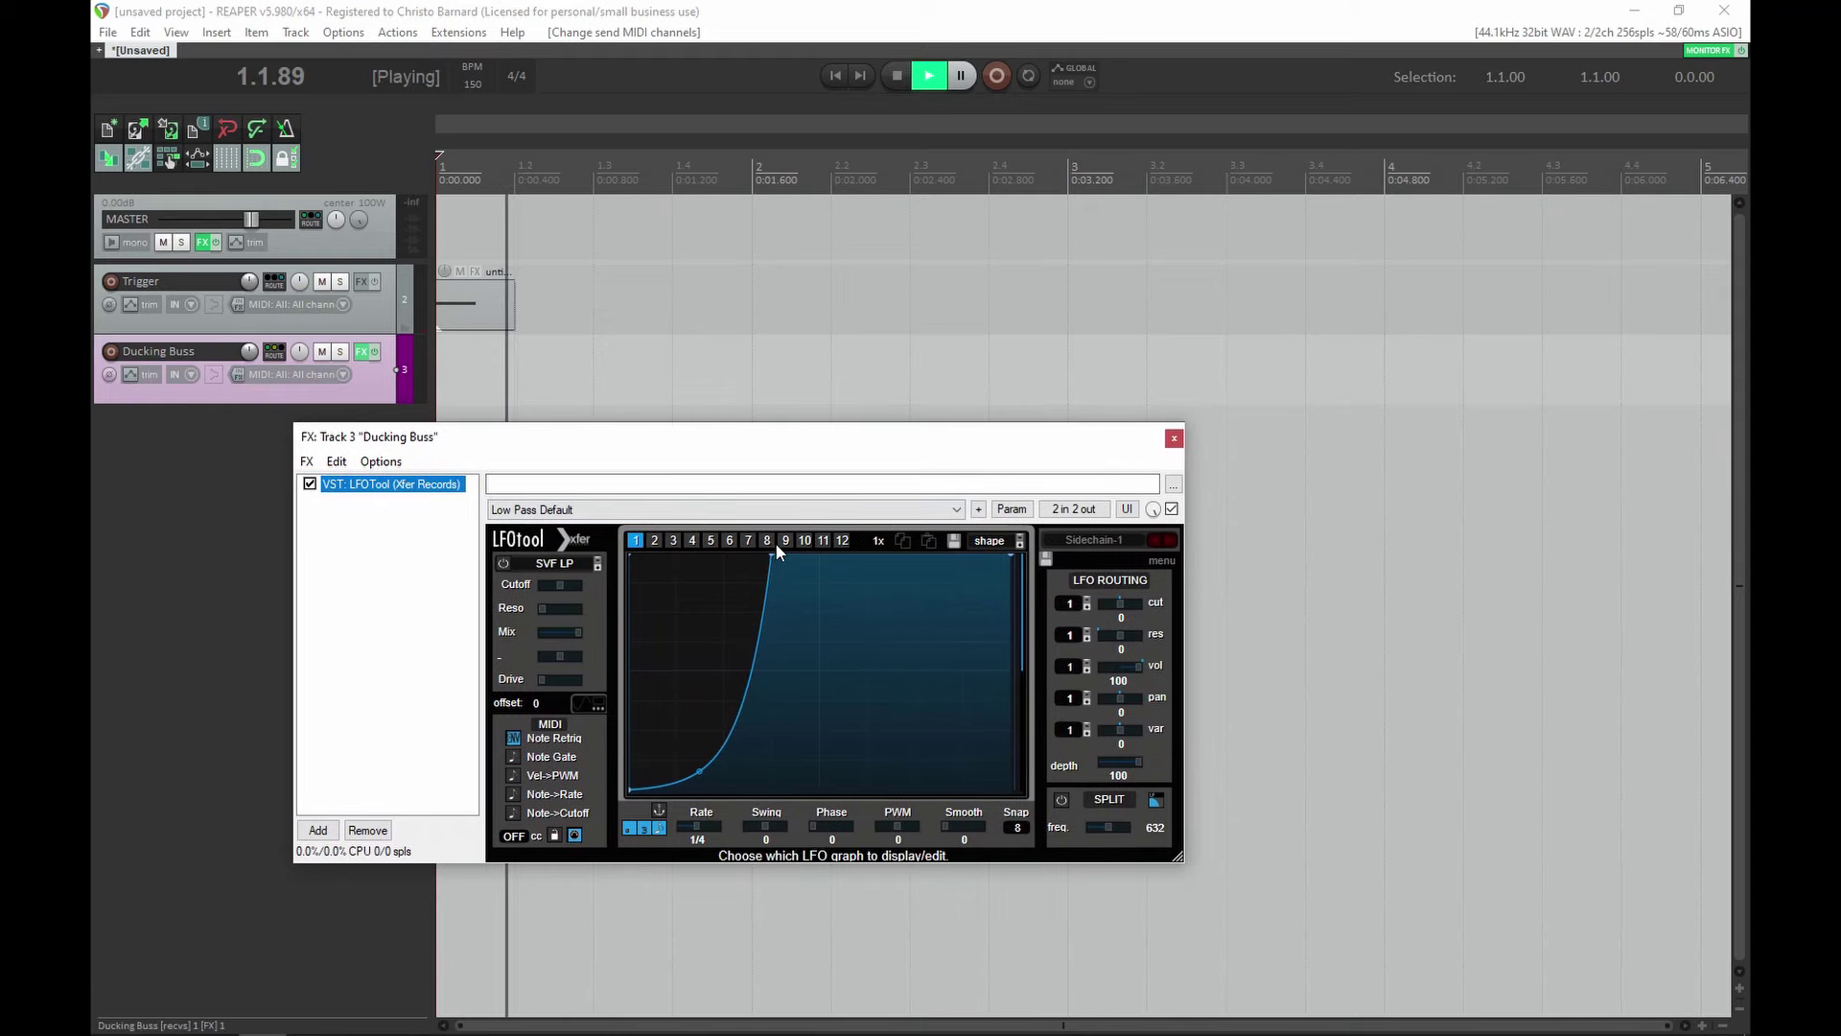
key(space)
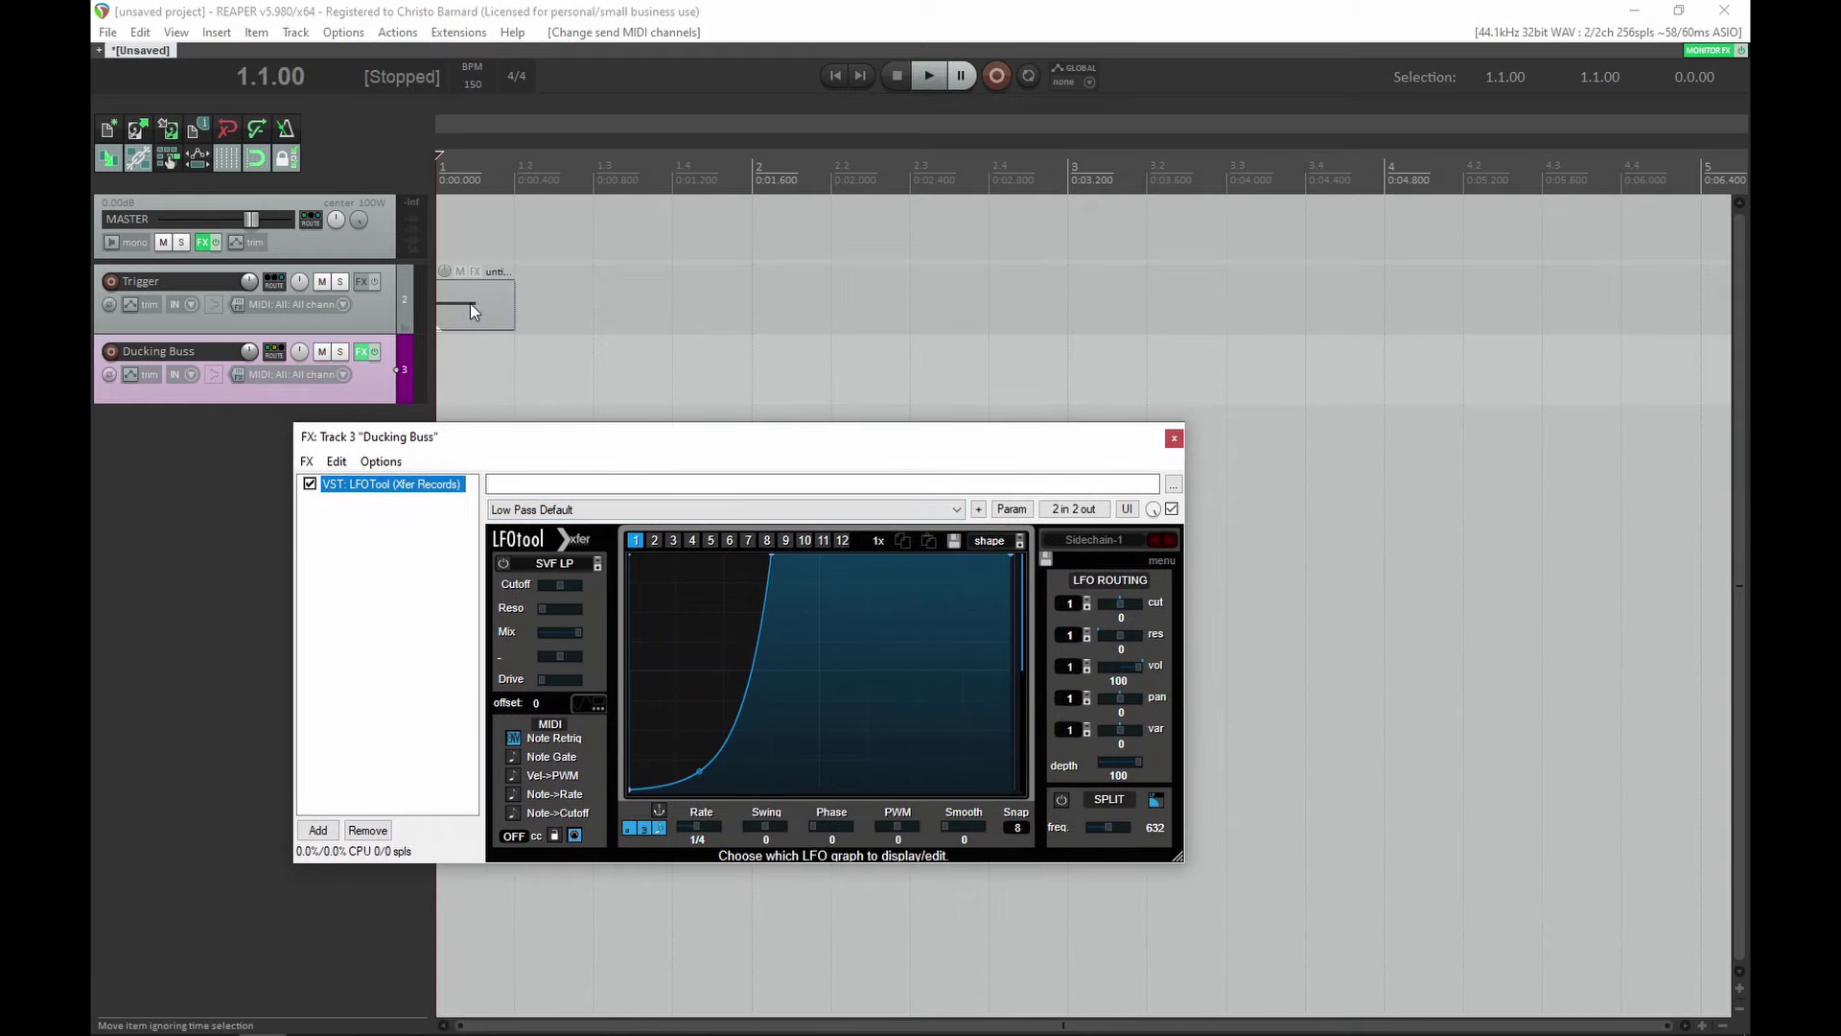
- Test the LFO retriggering with a temporary copy of the trigger item at 1.3 on the Trigger track
drag(470, 305, 670, 324)
click(360, 352)
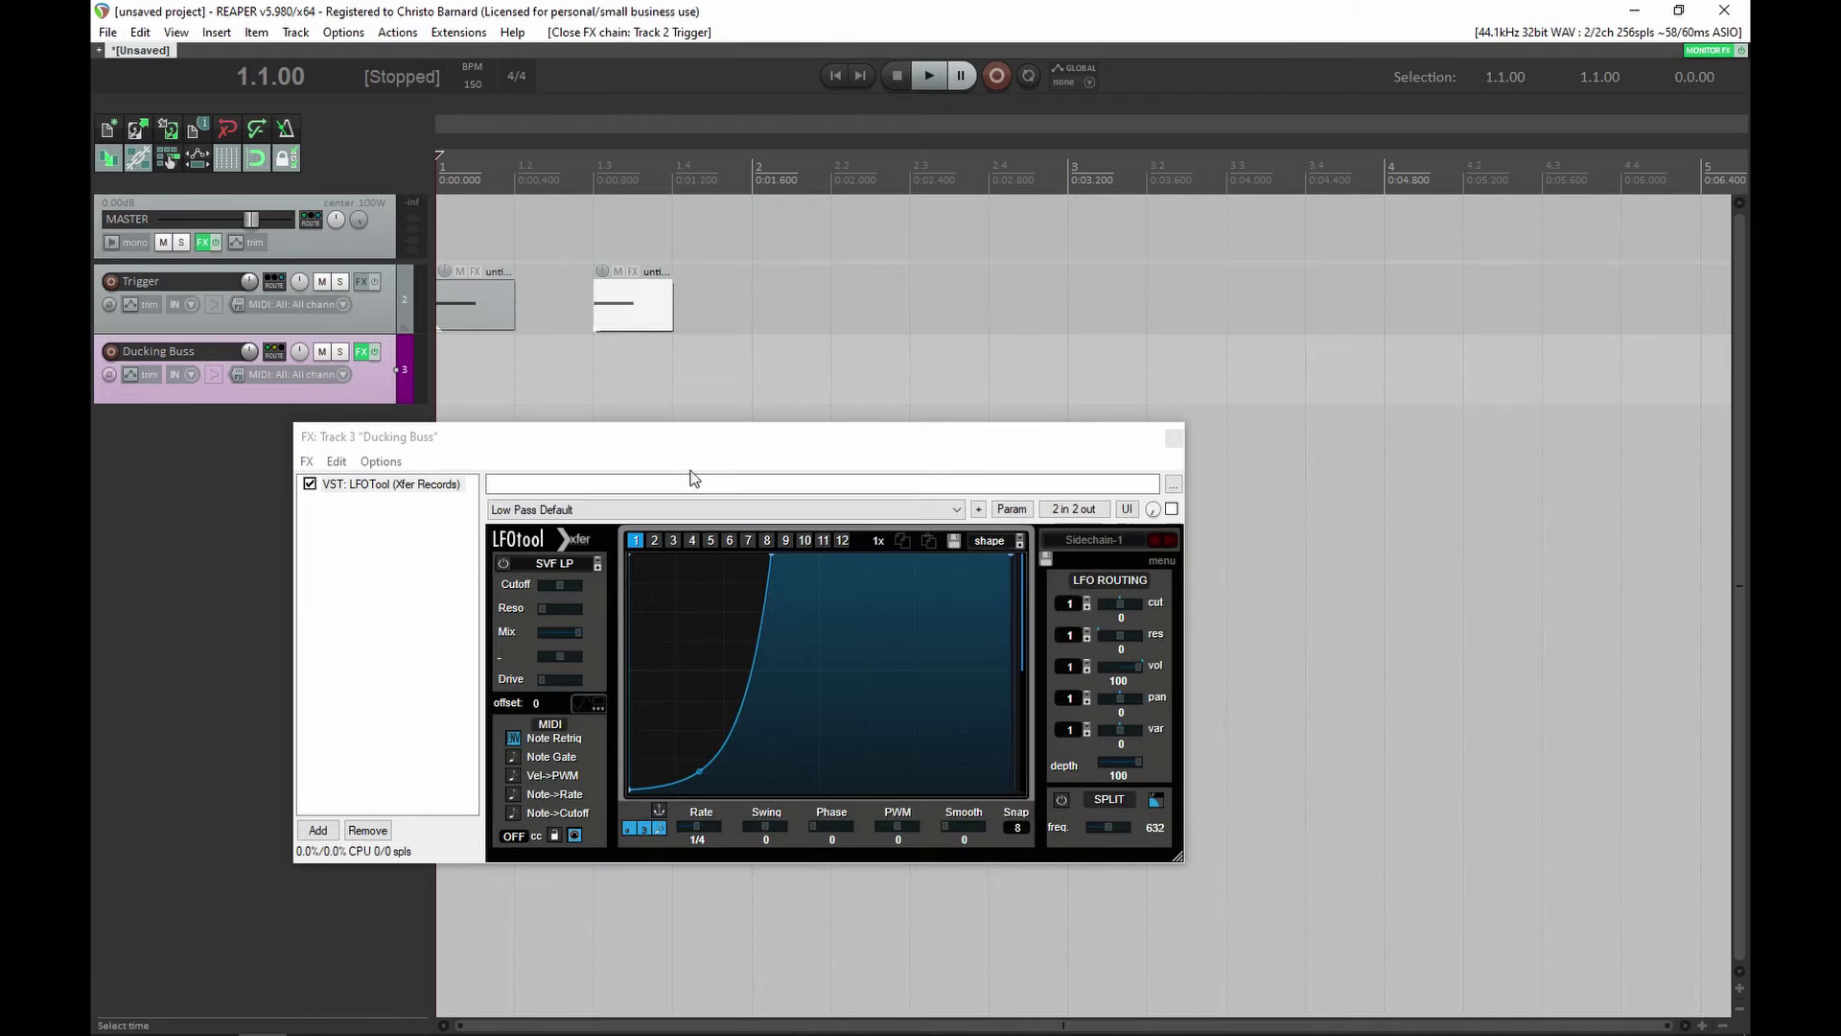
key(space)
key(space)
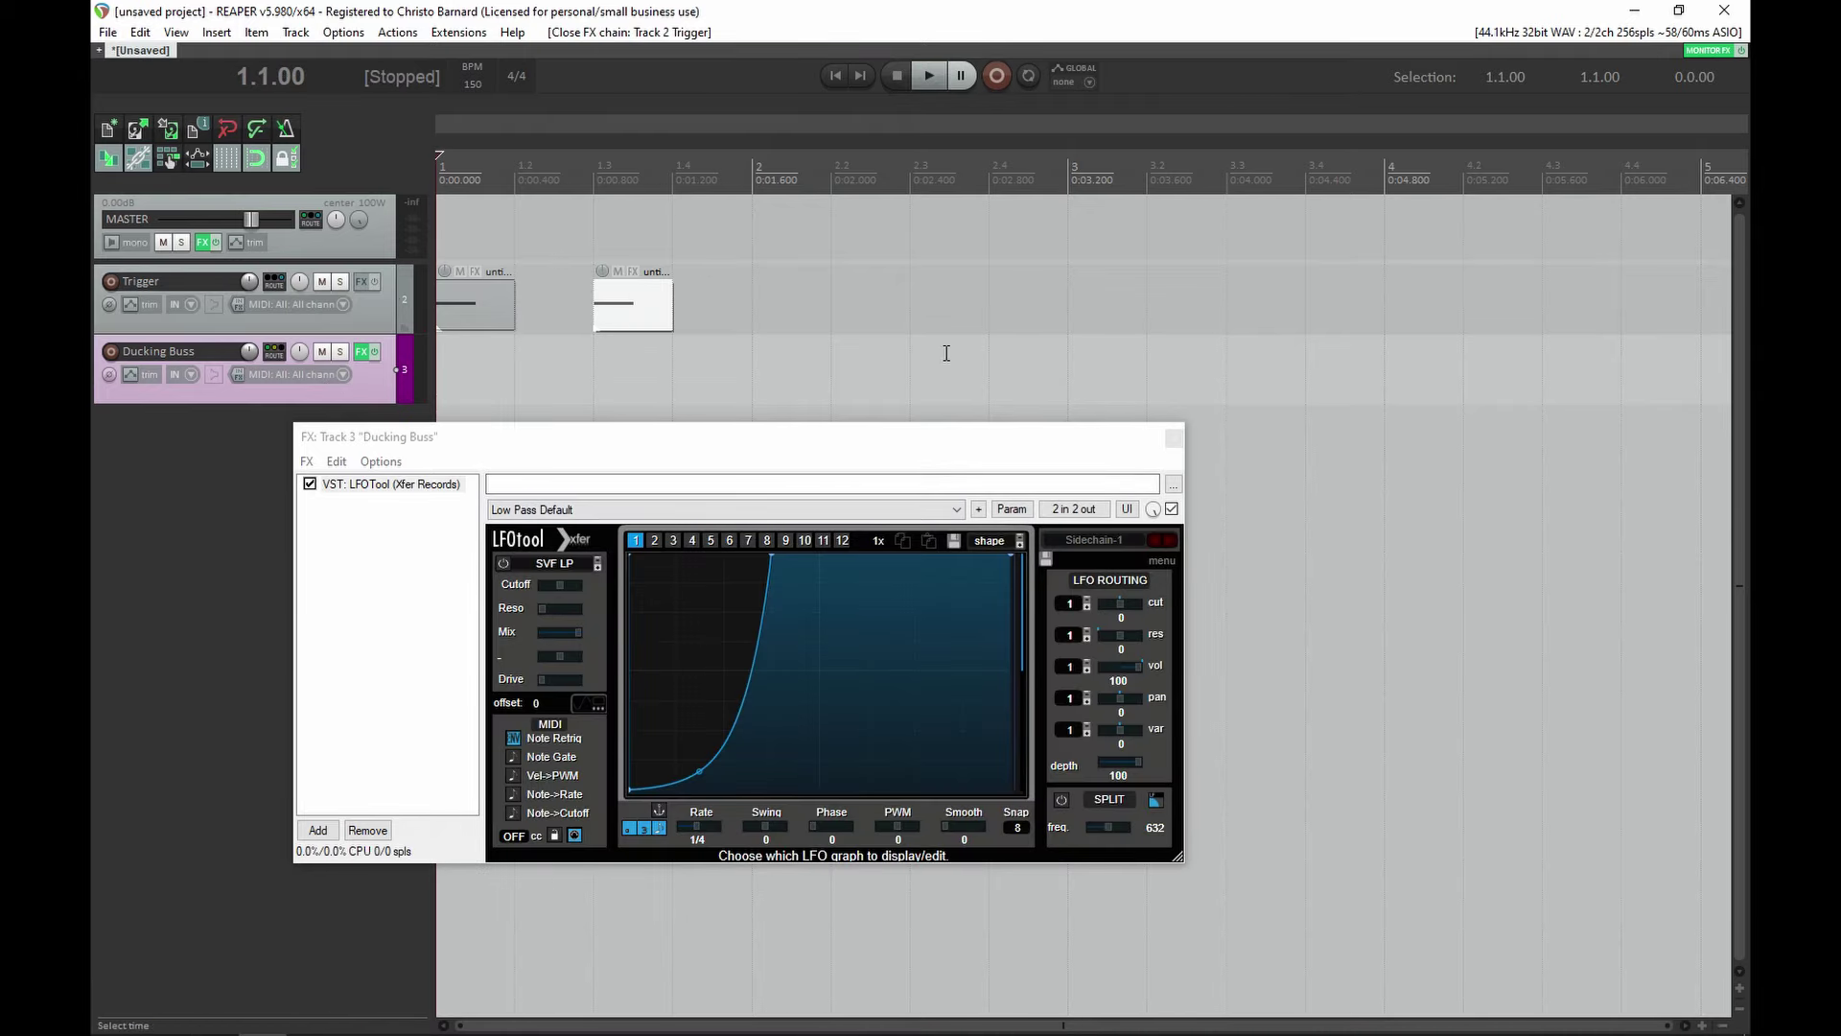
key(Delete)
- Replace LFOTool on the Ducking Buss track with the Gatekeeper plug-in
drag(401, 444, 606, 409)
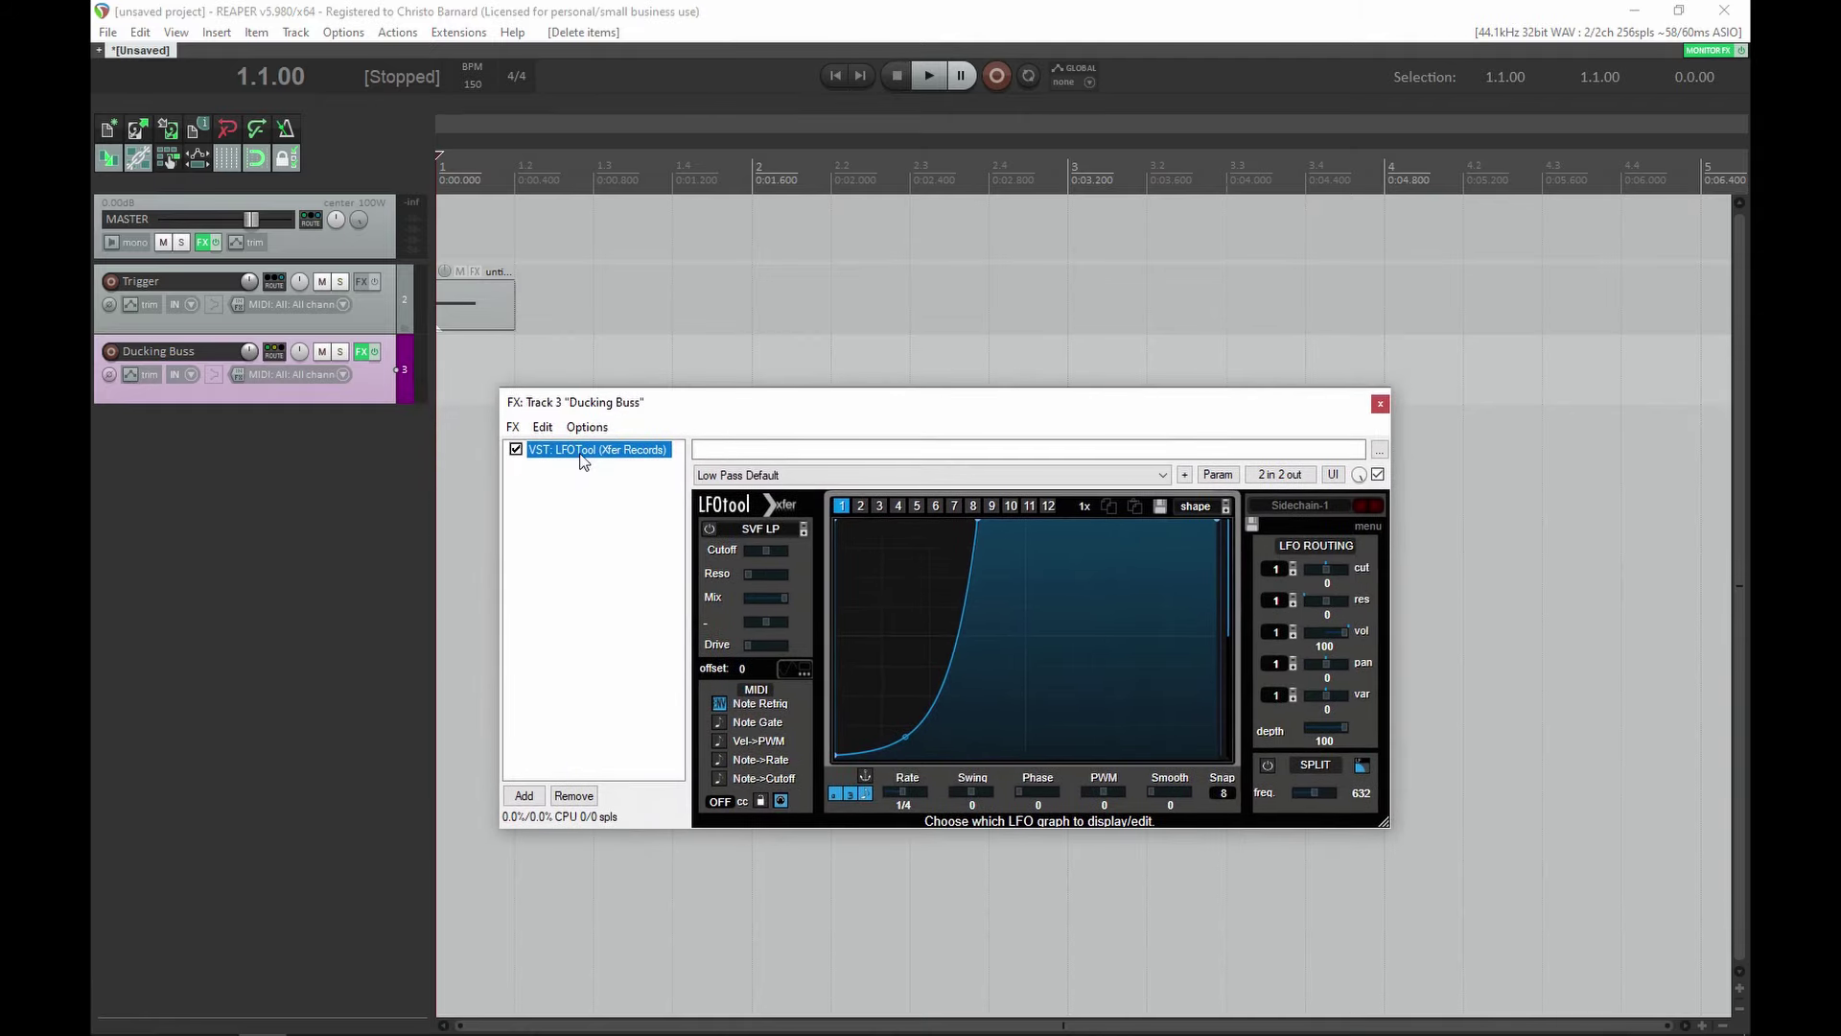
key(Delete)
double_click(618, 567)
text(gl)
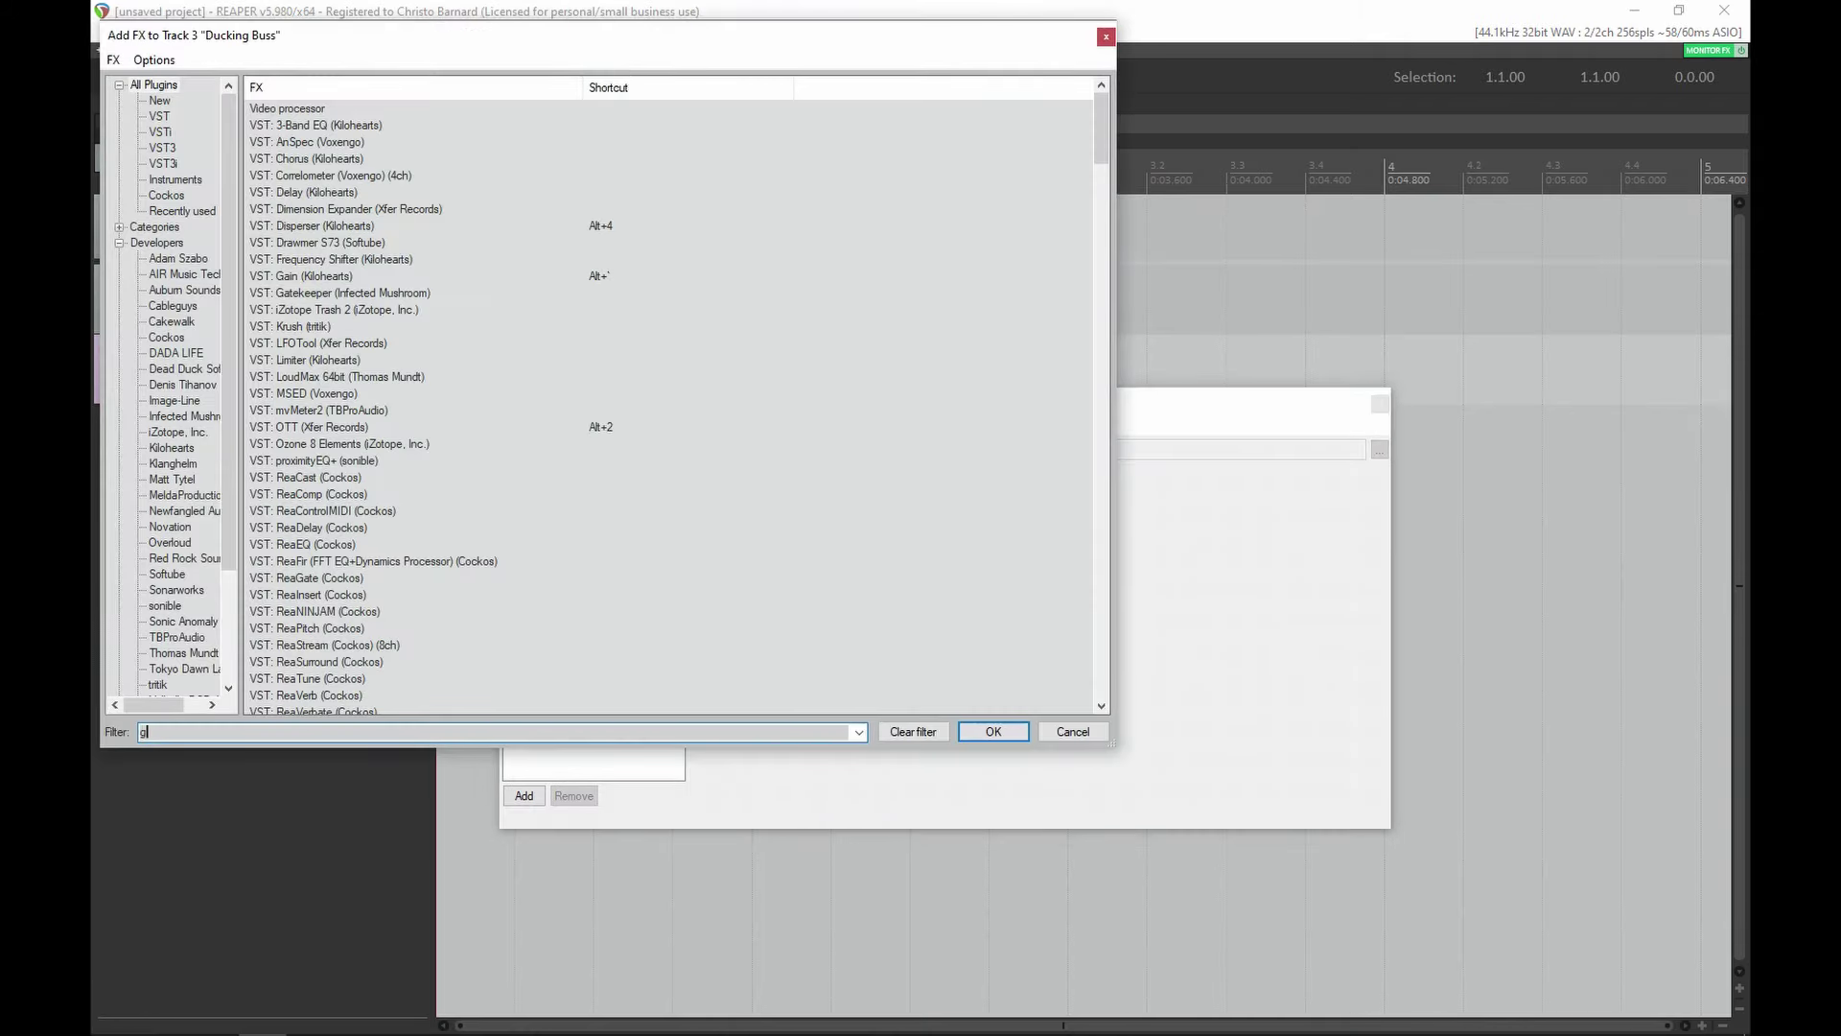
double_click(331, 107)
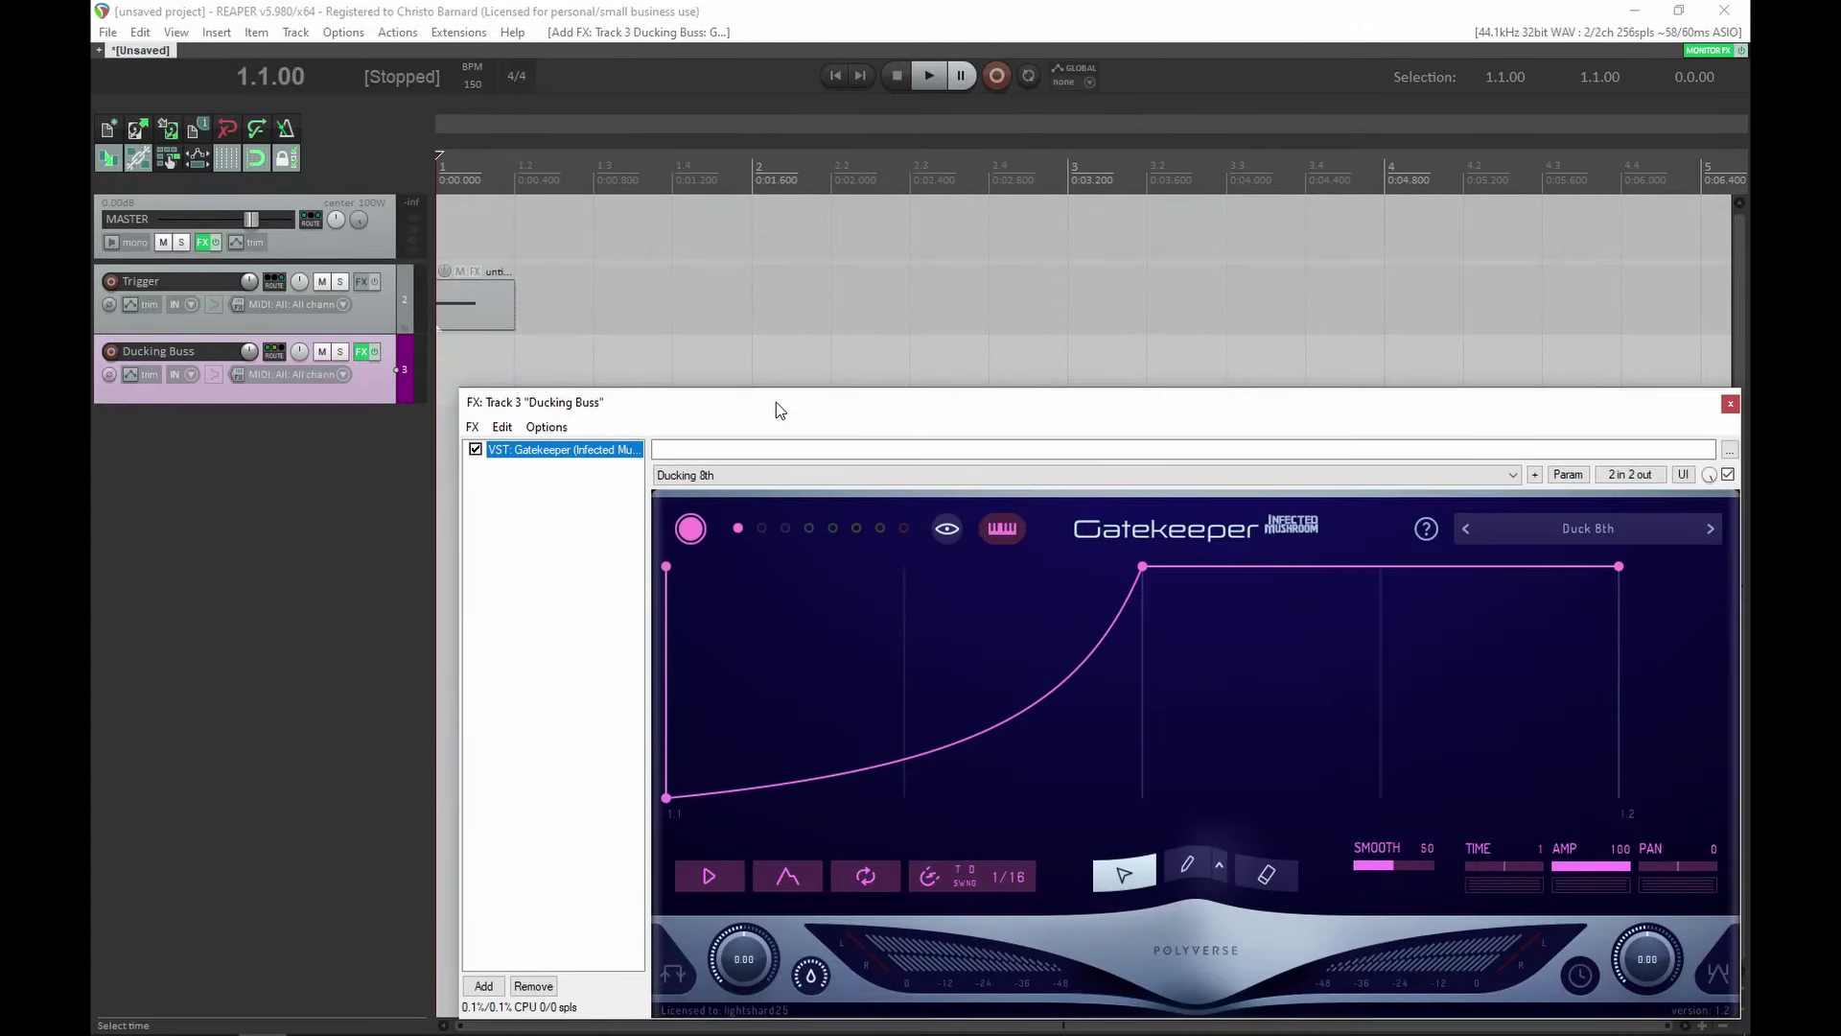
- Check which MIDI bus is assigned to Gatekeeper's MIDI input in its pin routing
drag(774, 400, 656, 262)
click(1515, 334)
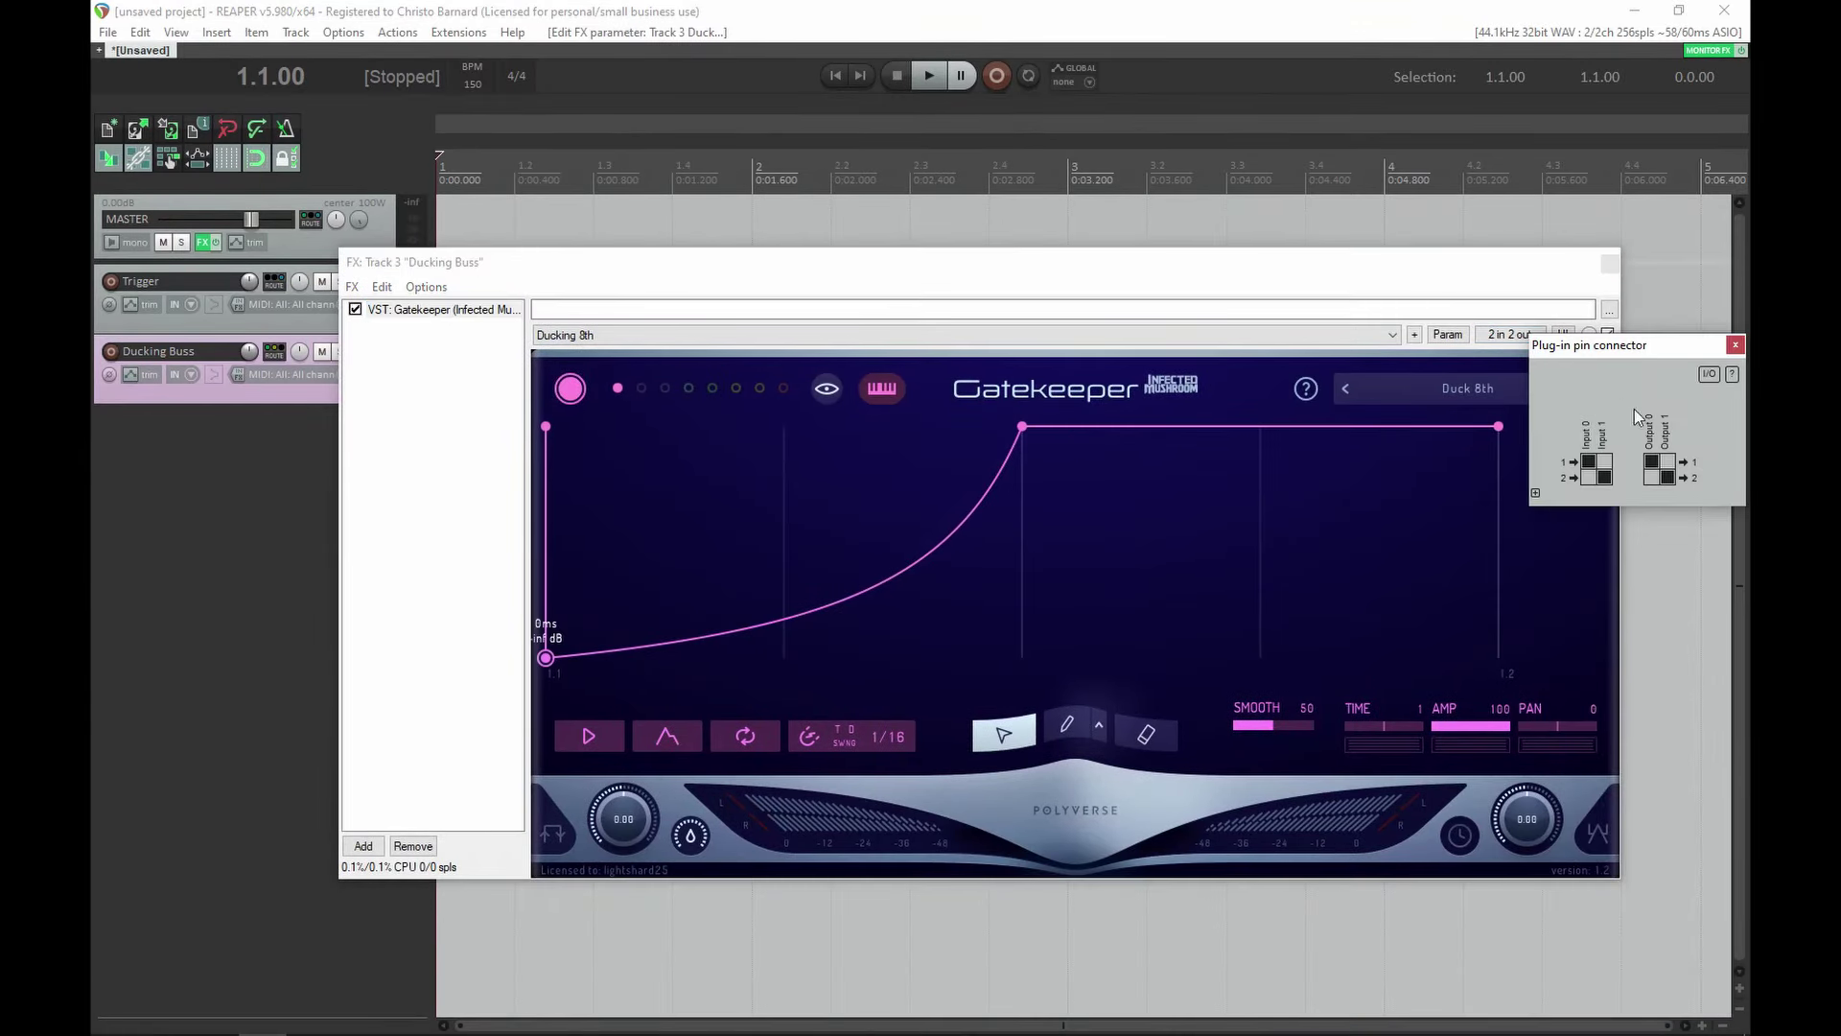
click(1715, 375)
mouse_move(1642, 461)
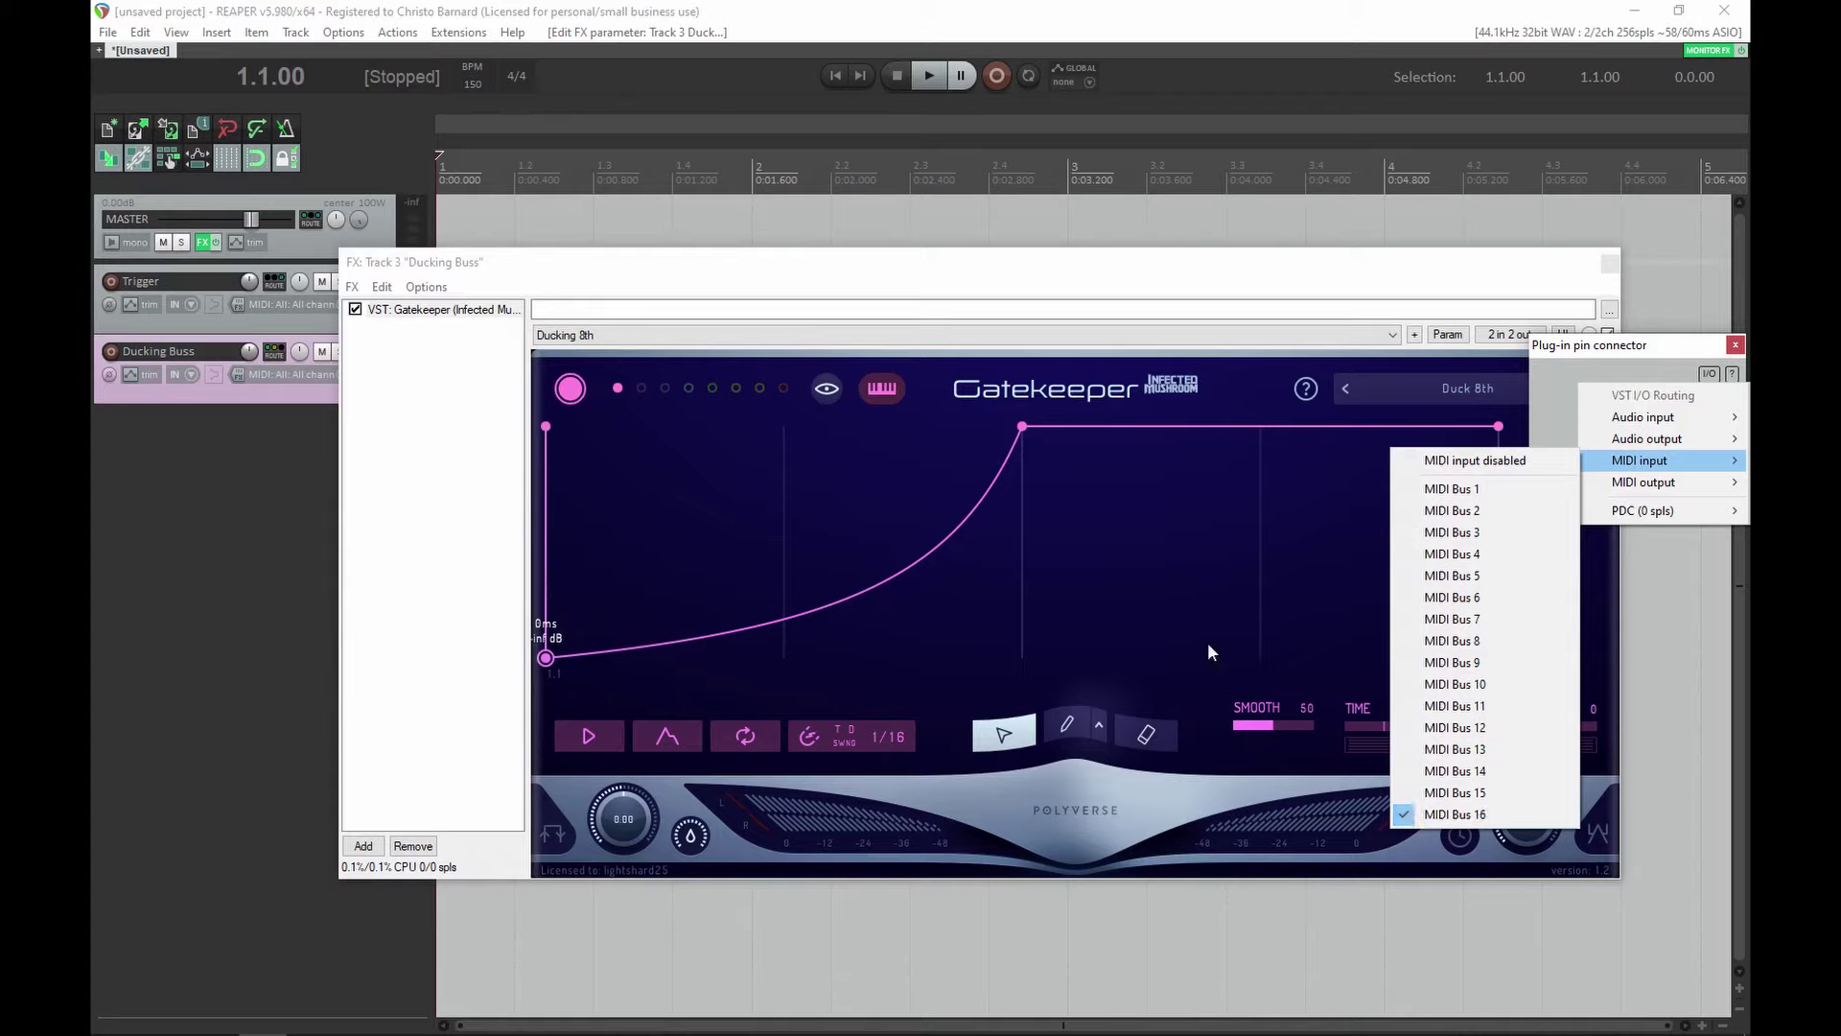
click(1139, 532)
click(470, 310)
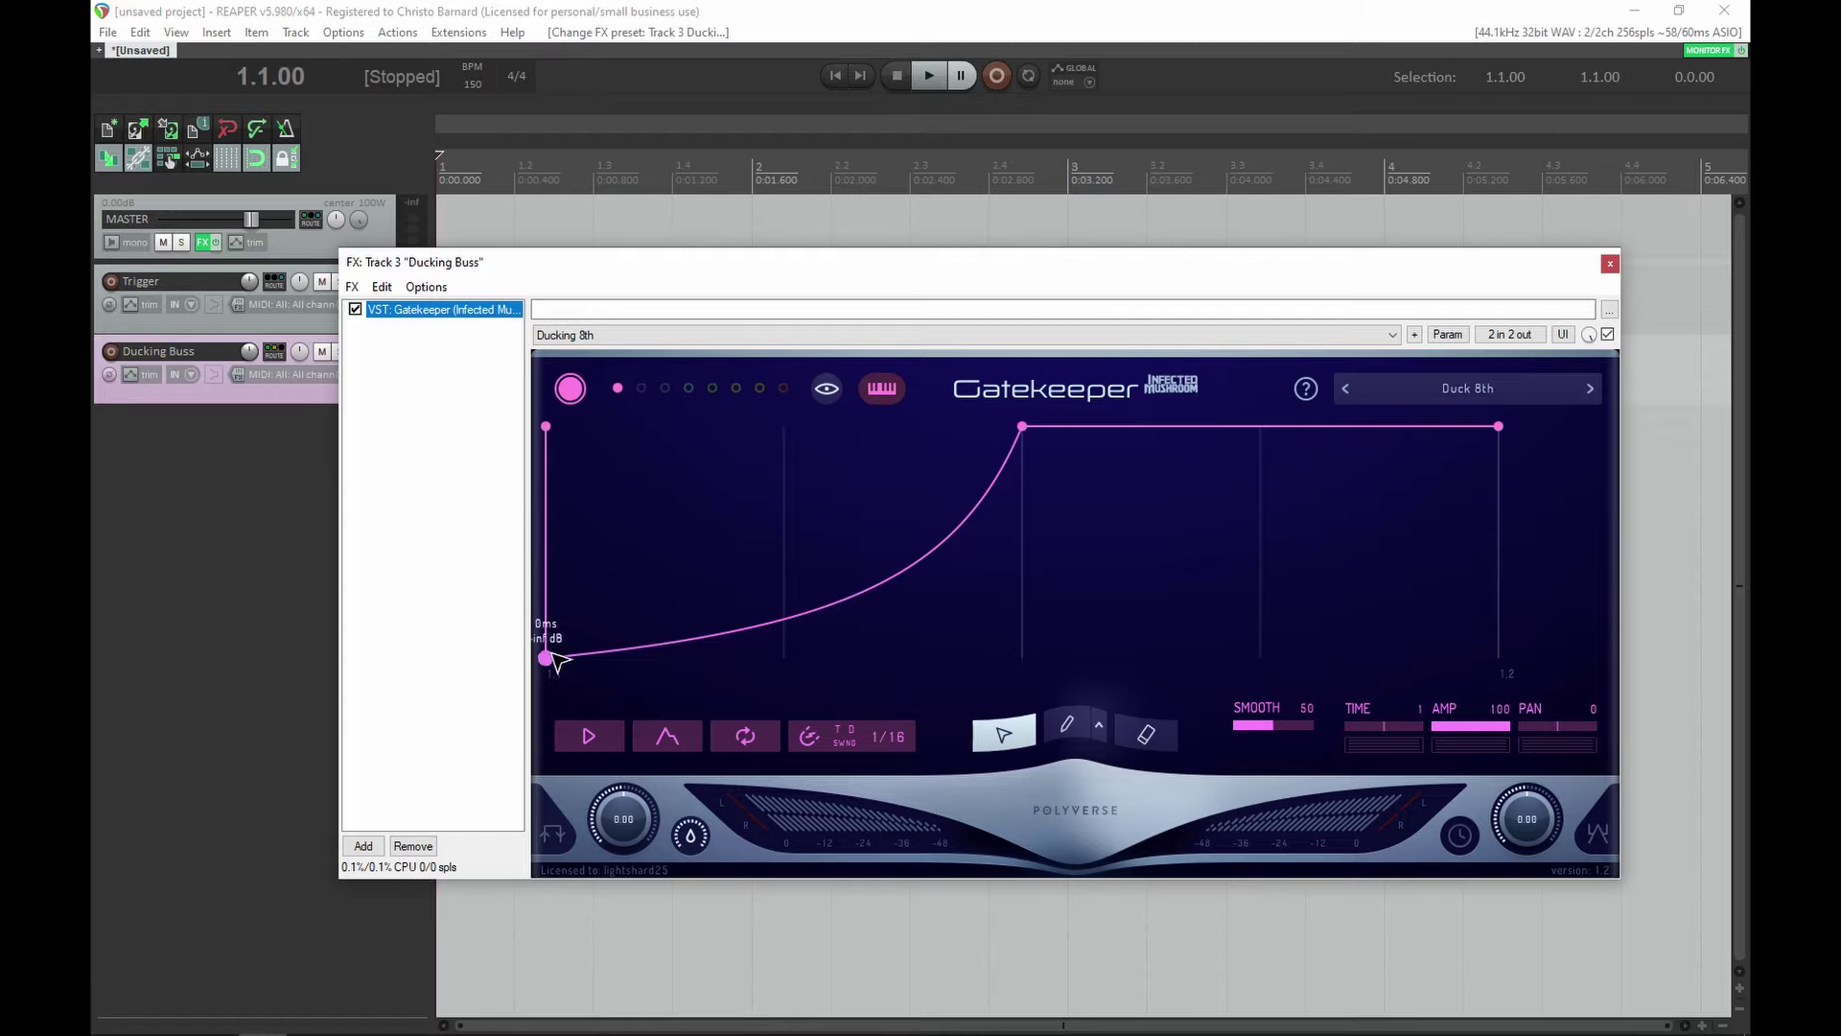
- Try moving the low point of Gatekeeper's ducking curve to about 49 ms and -13.8 dB, undo it, and briefly toggle the play mode
drag(548, 660, 663, 610)
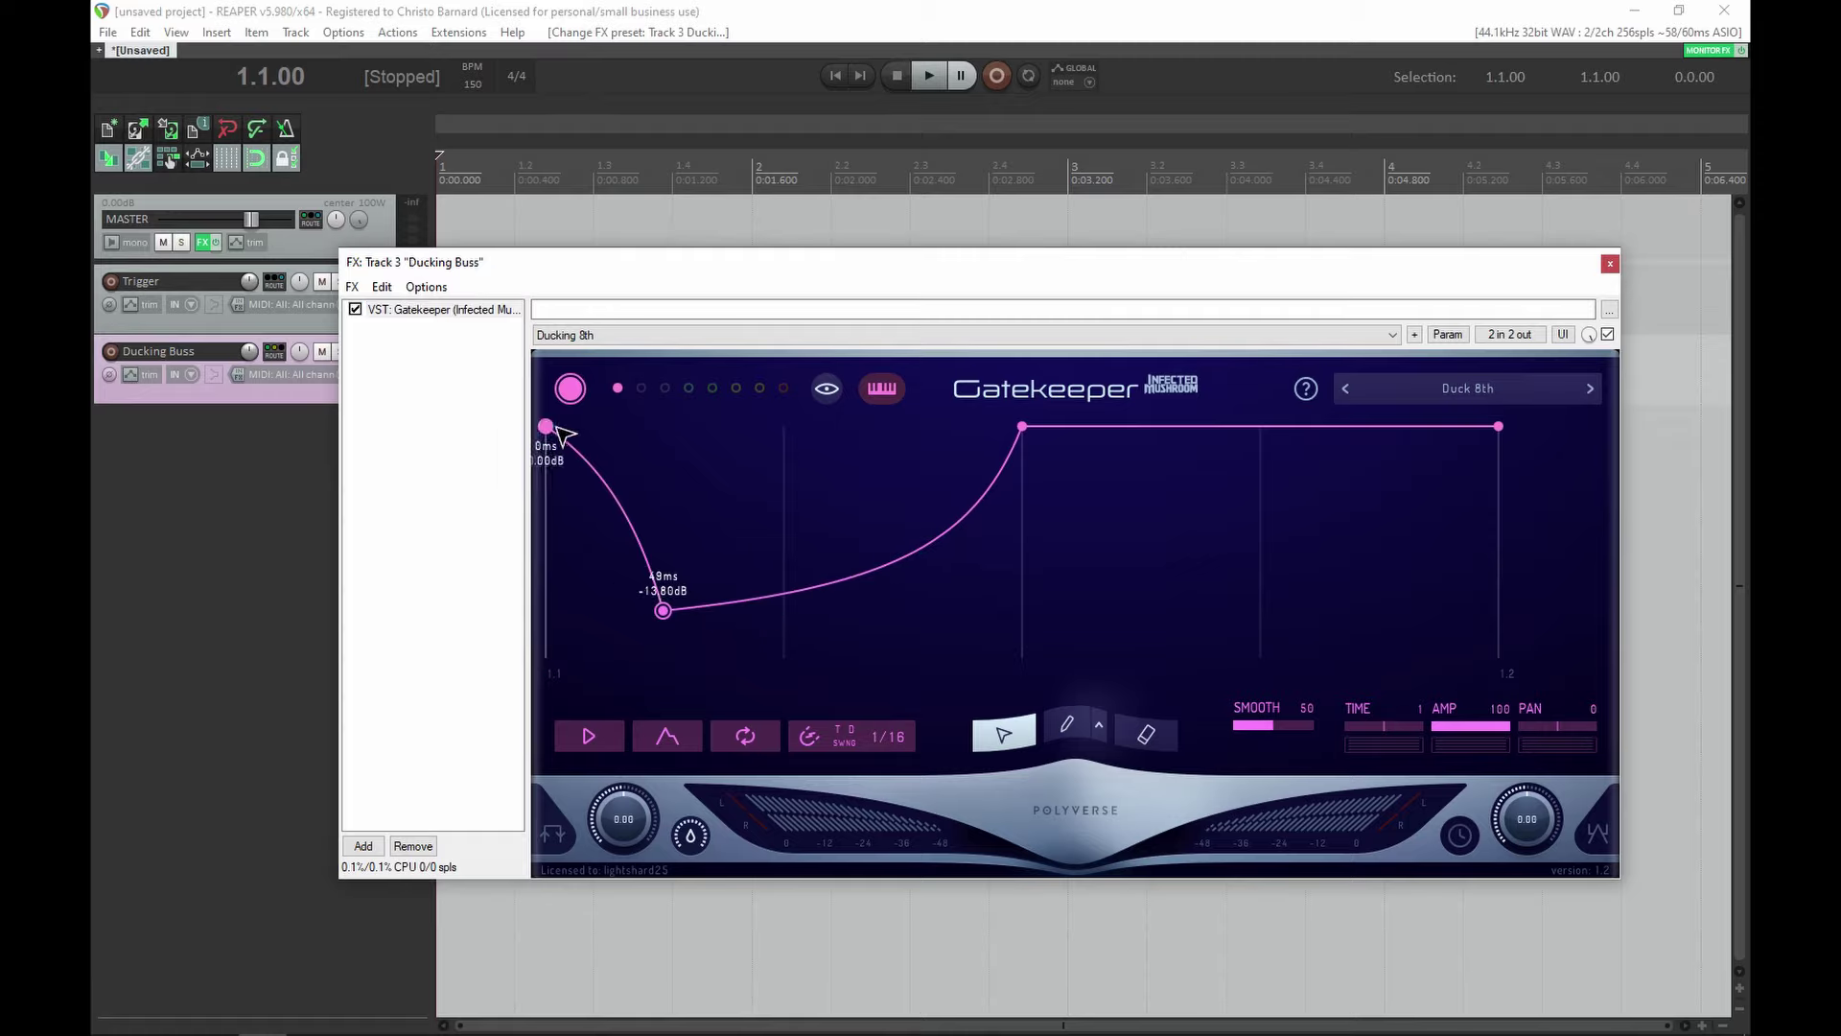
drag(545, 426, 461, 1027)
key(ctrl+z)
key(ctrl+z)
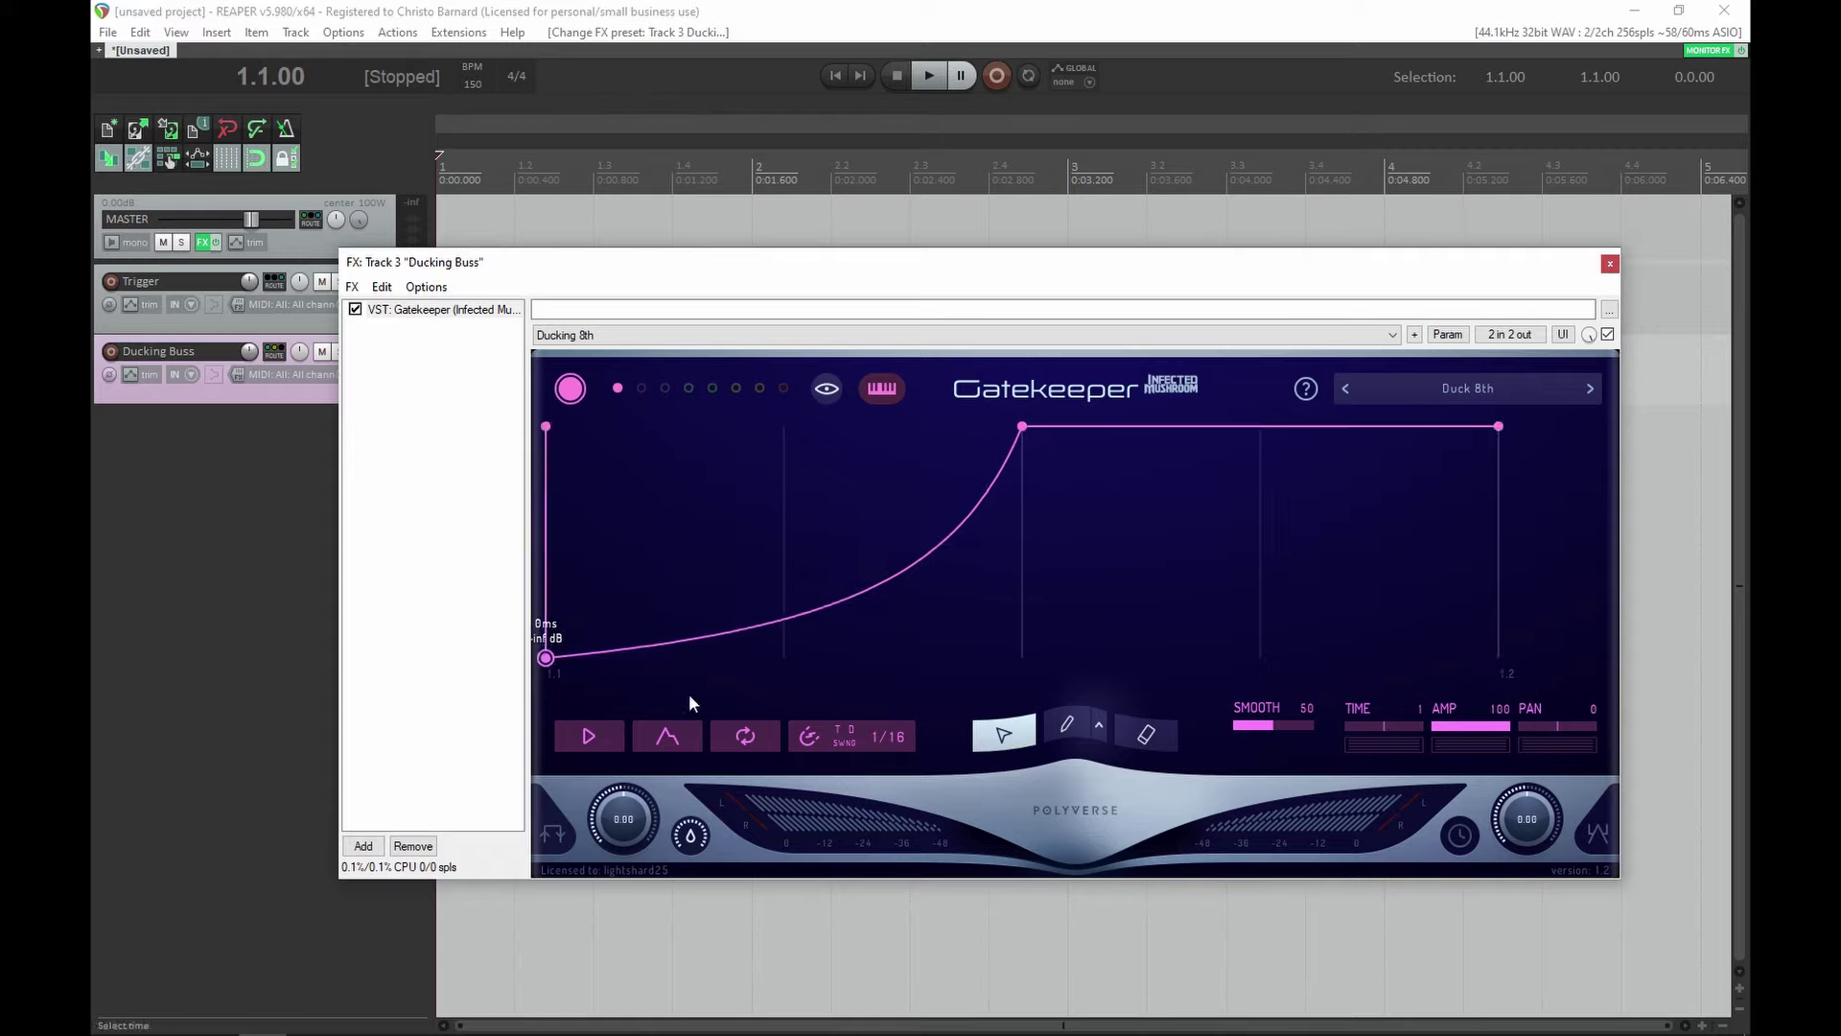
click(605, 726)
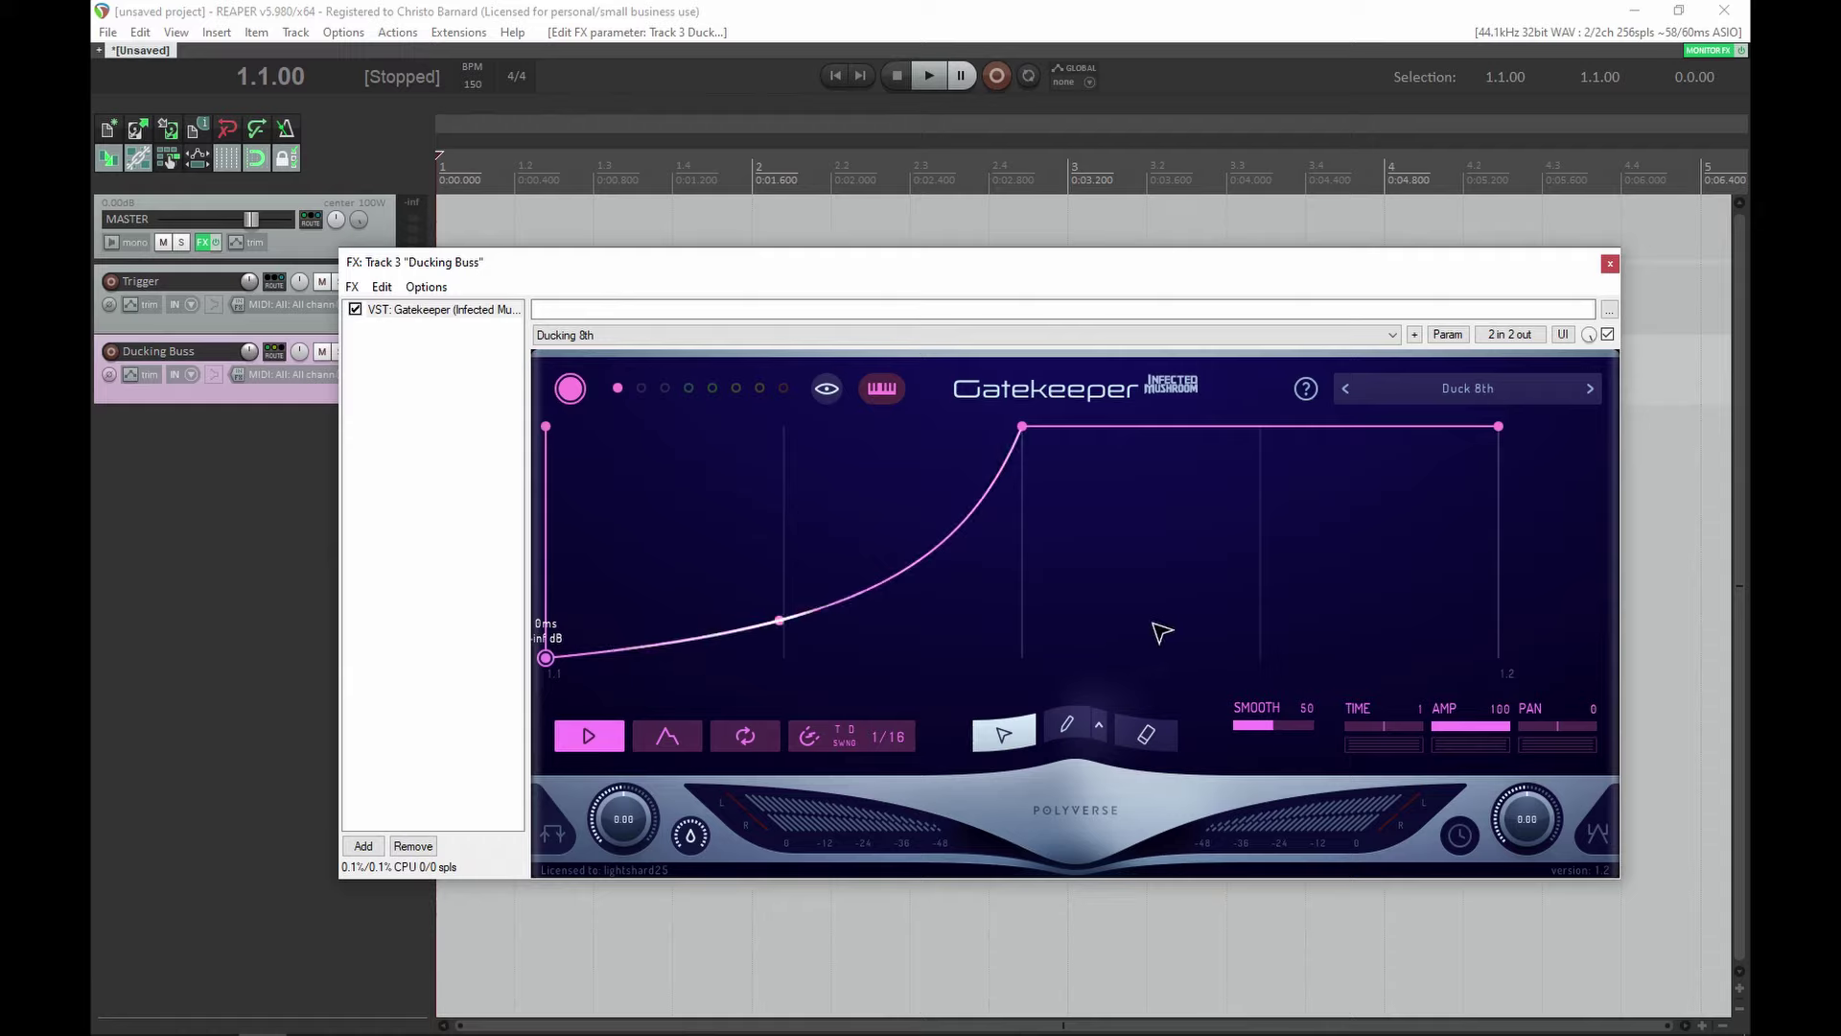
click(589, 737)
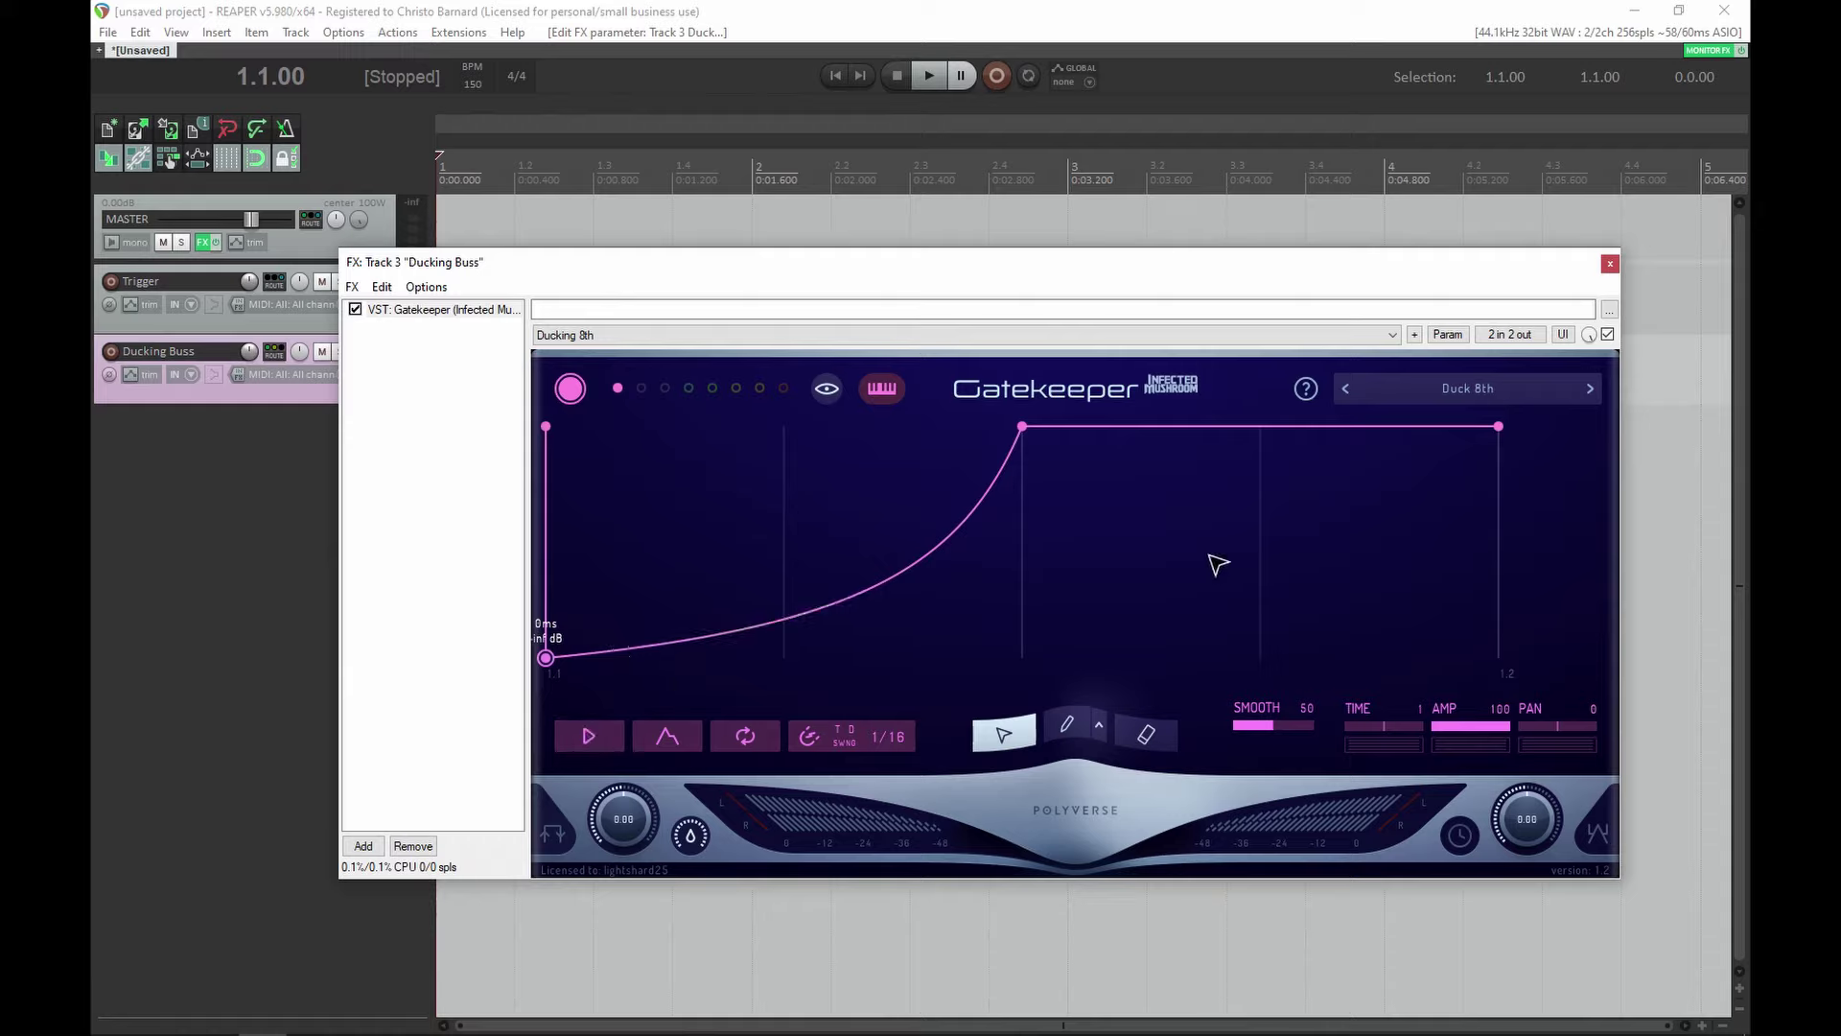
- Move the Gatekeeper window clear of the trigger item and play the project briefly to check how the note drives the ducking curve
drag(390, 261, 338, 311)
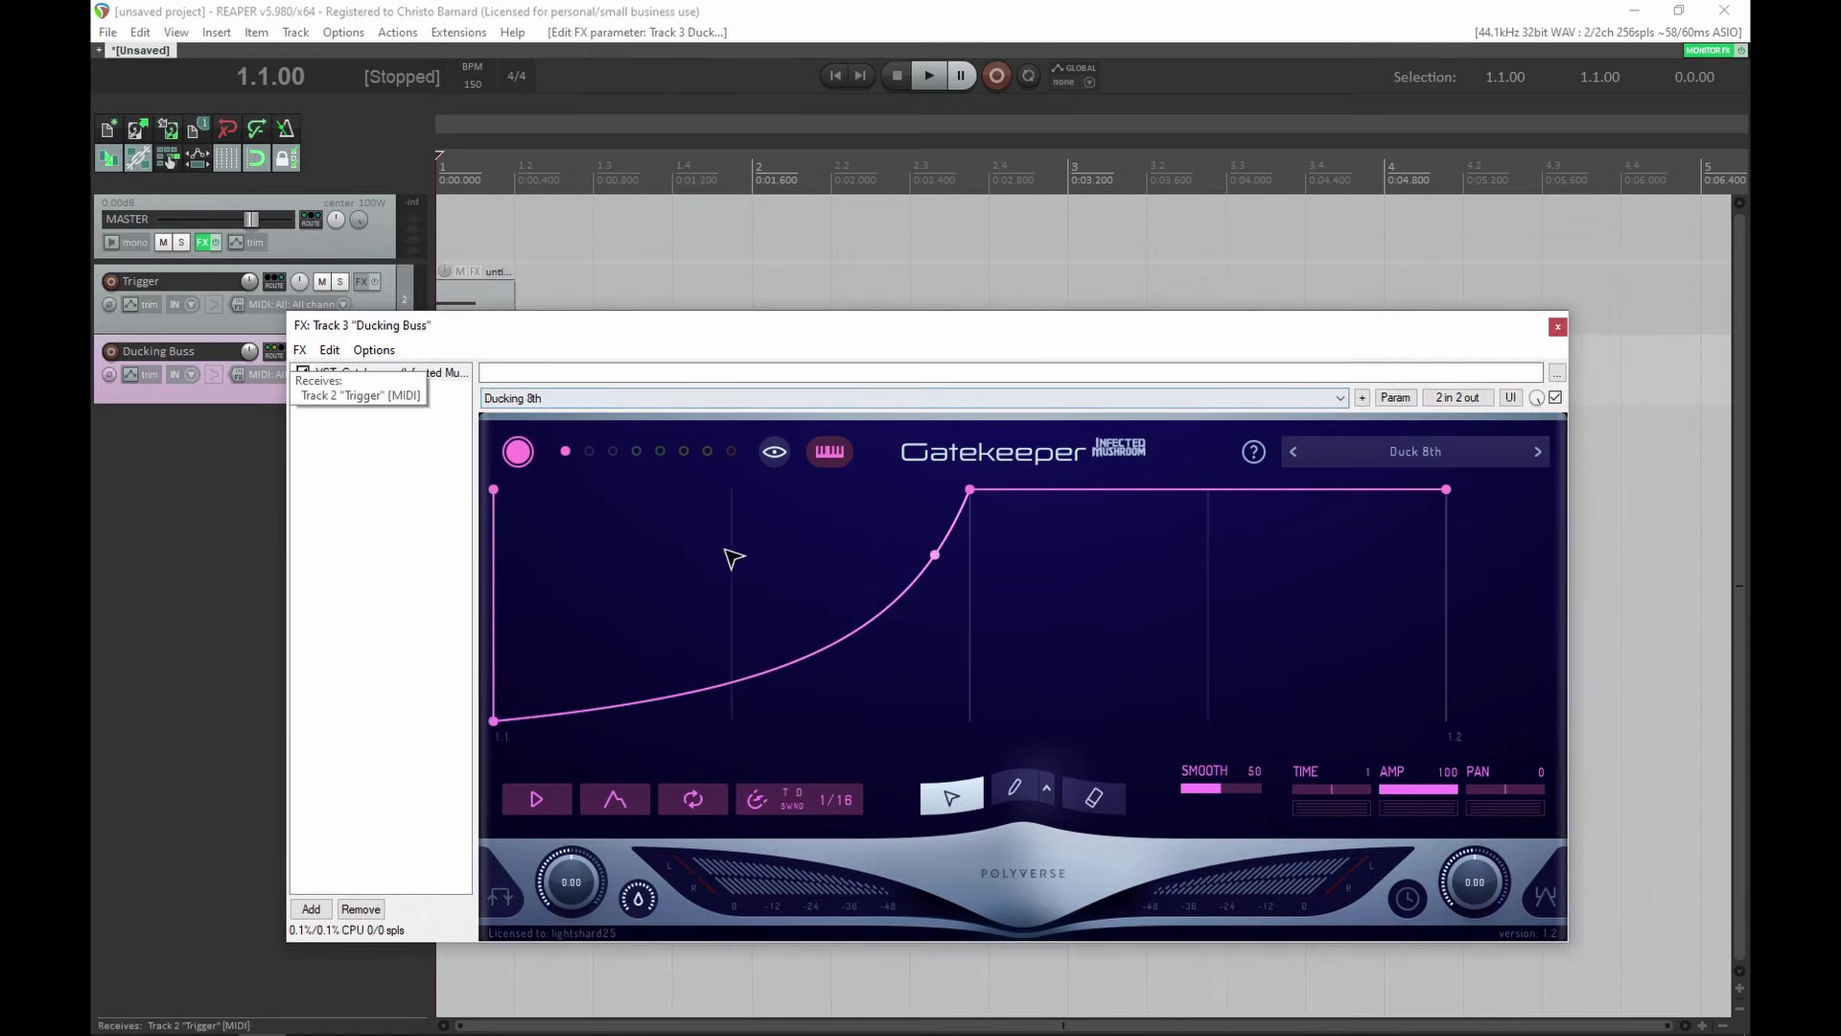
drag(867, 328, 808, 392)
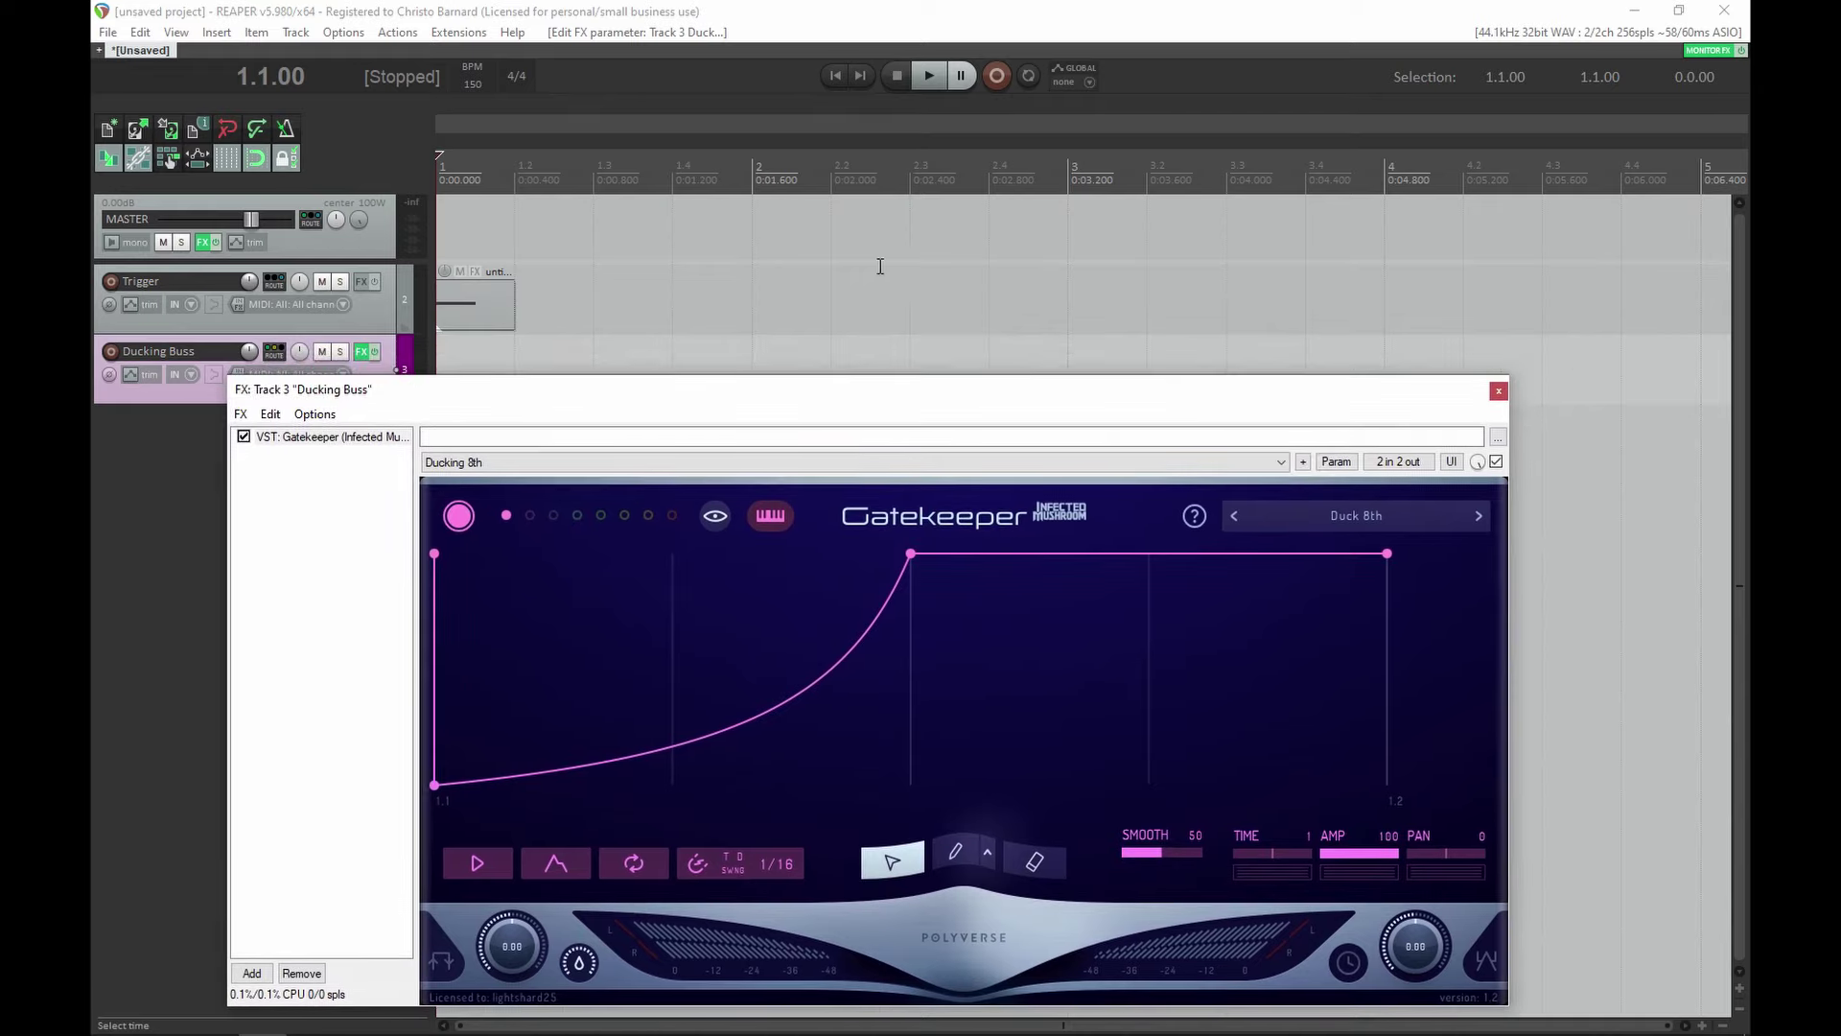
key(space)
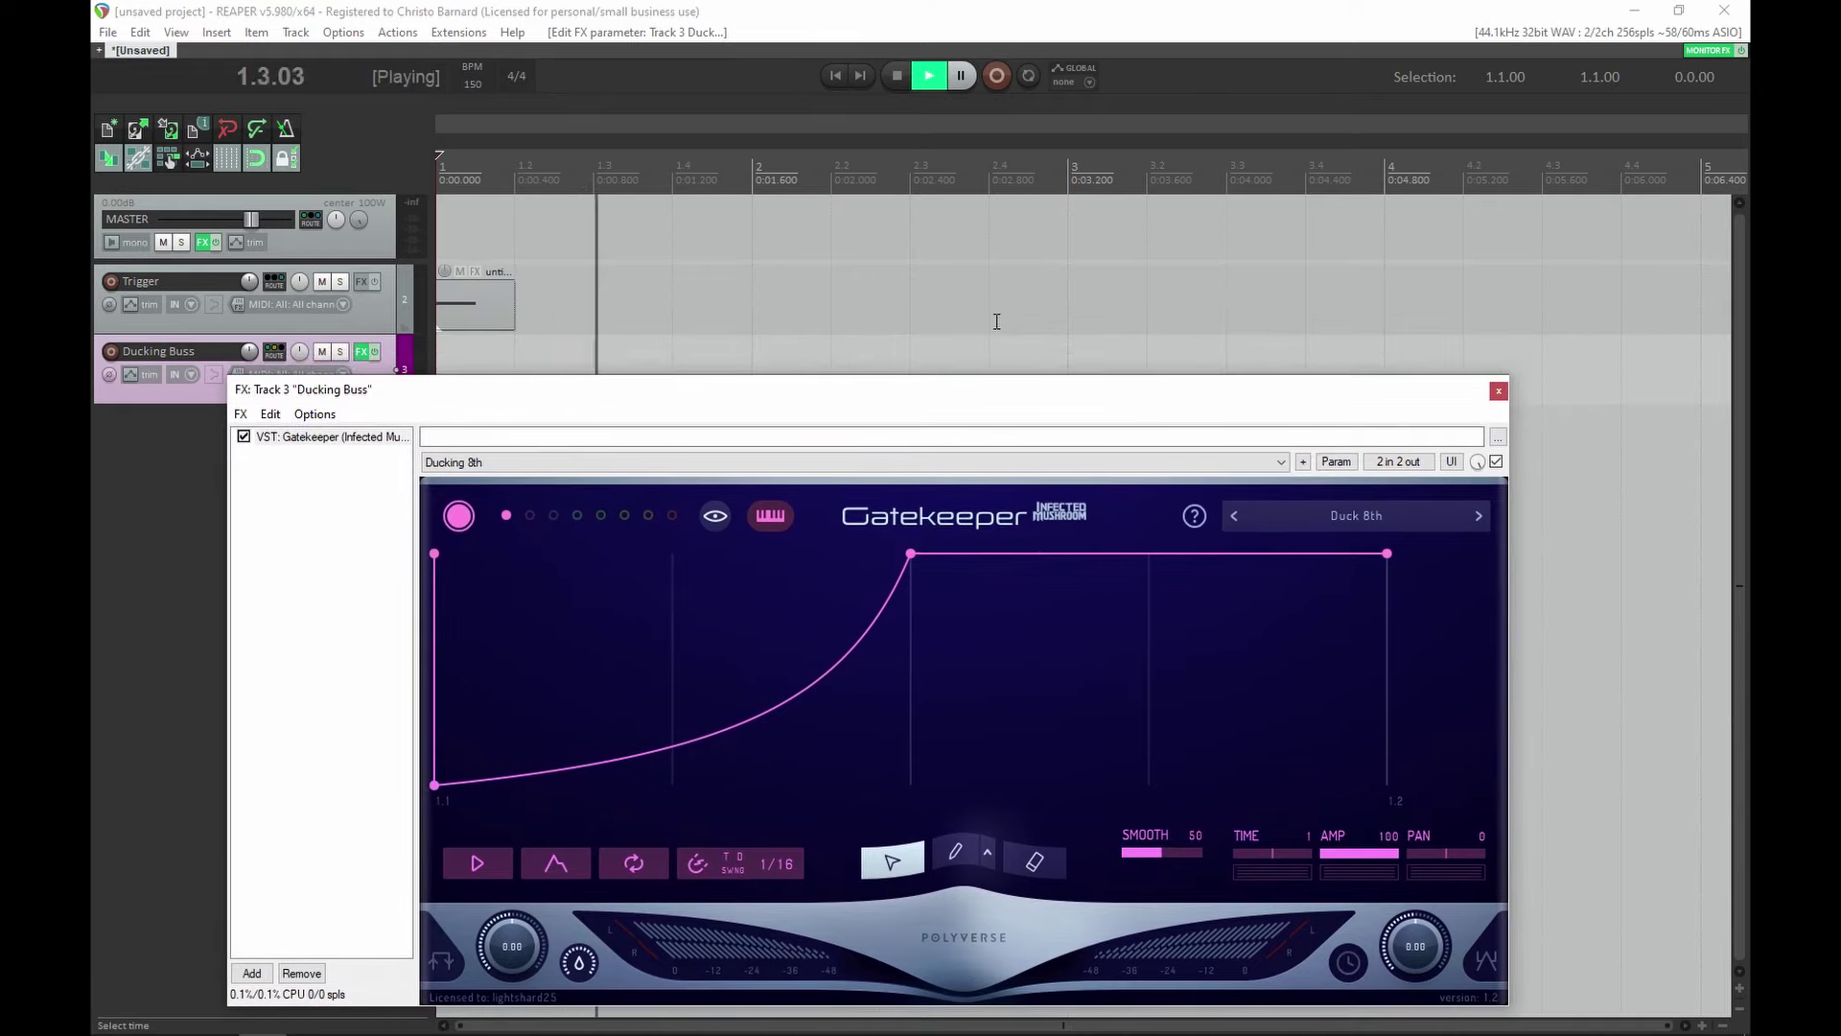
key(space)
- Test Gatekeeper's retriggering with a temporary copy of the trigger item at 1.3 on the Trigger track, and delete the copy
drag(480, 303, 638, 303)
click(361, 281)
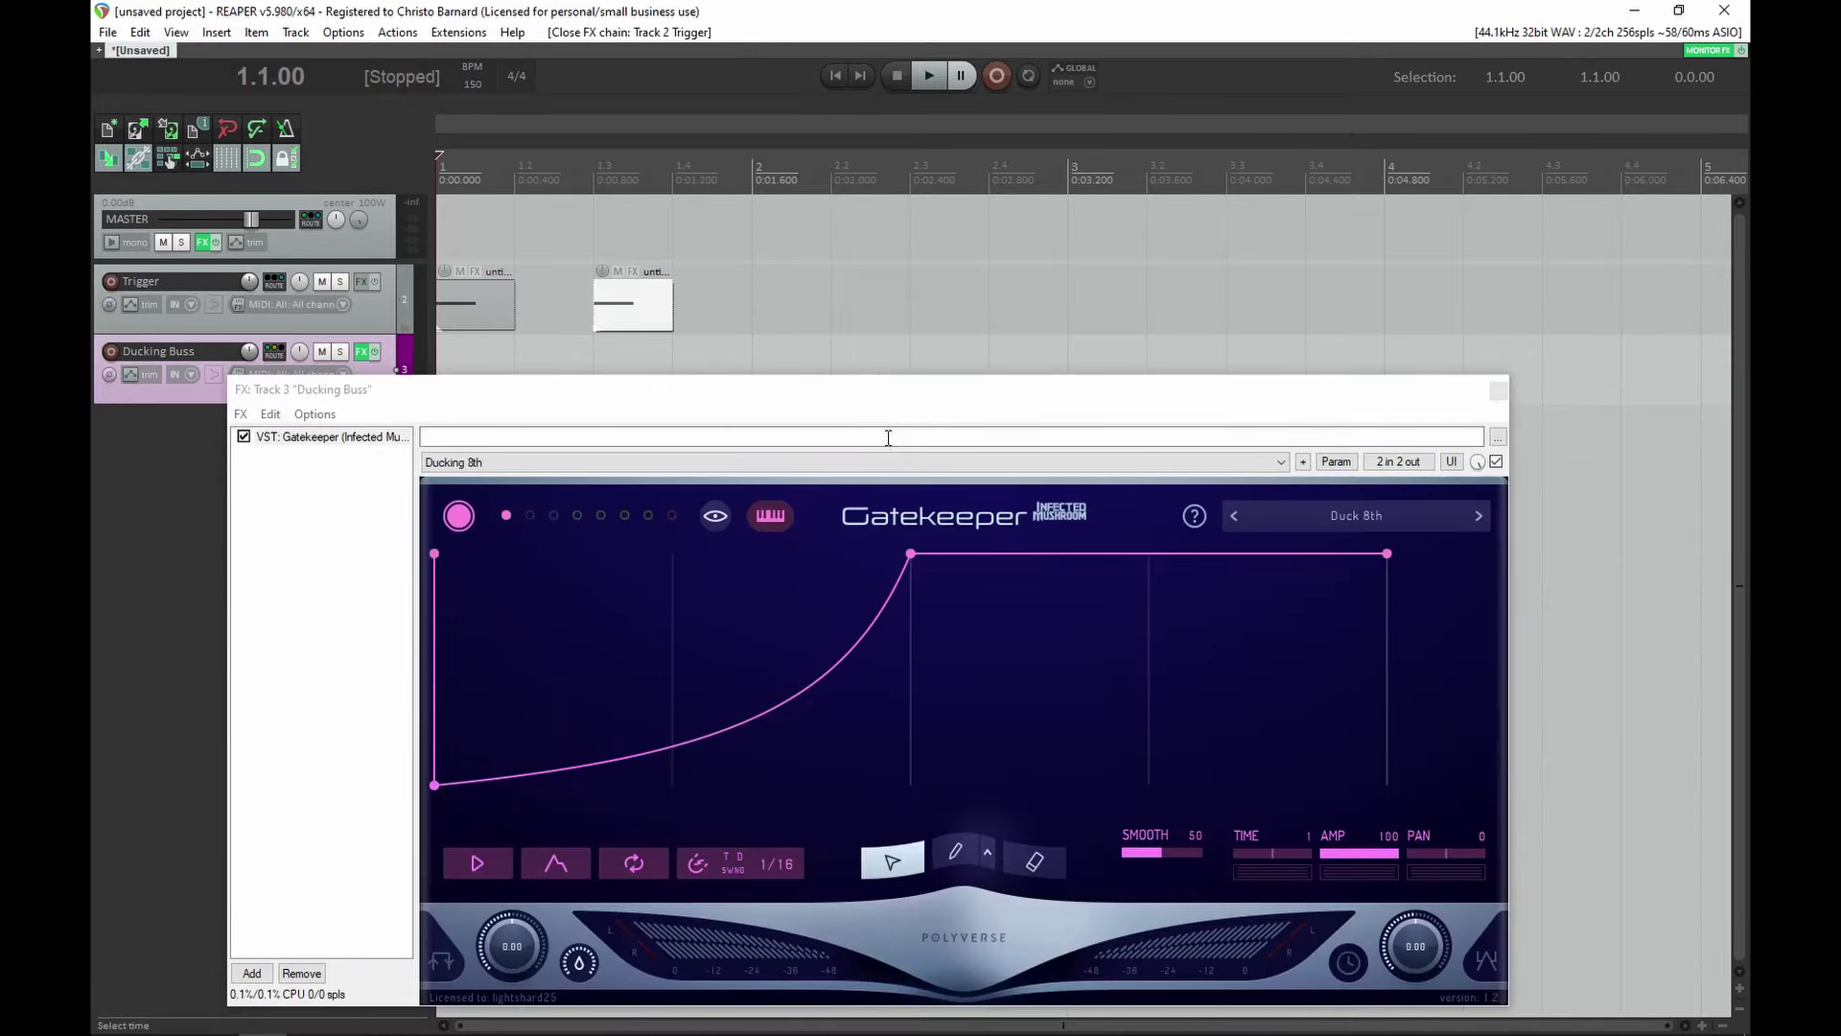
key(space)
key(space)
click(587, 363)
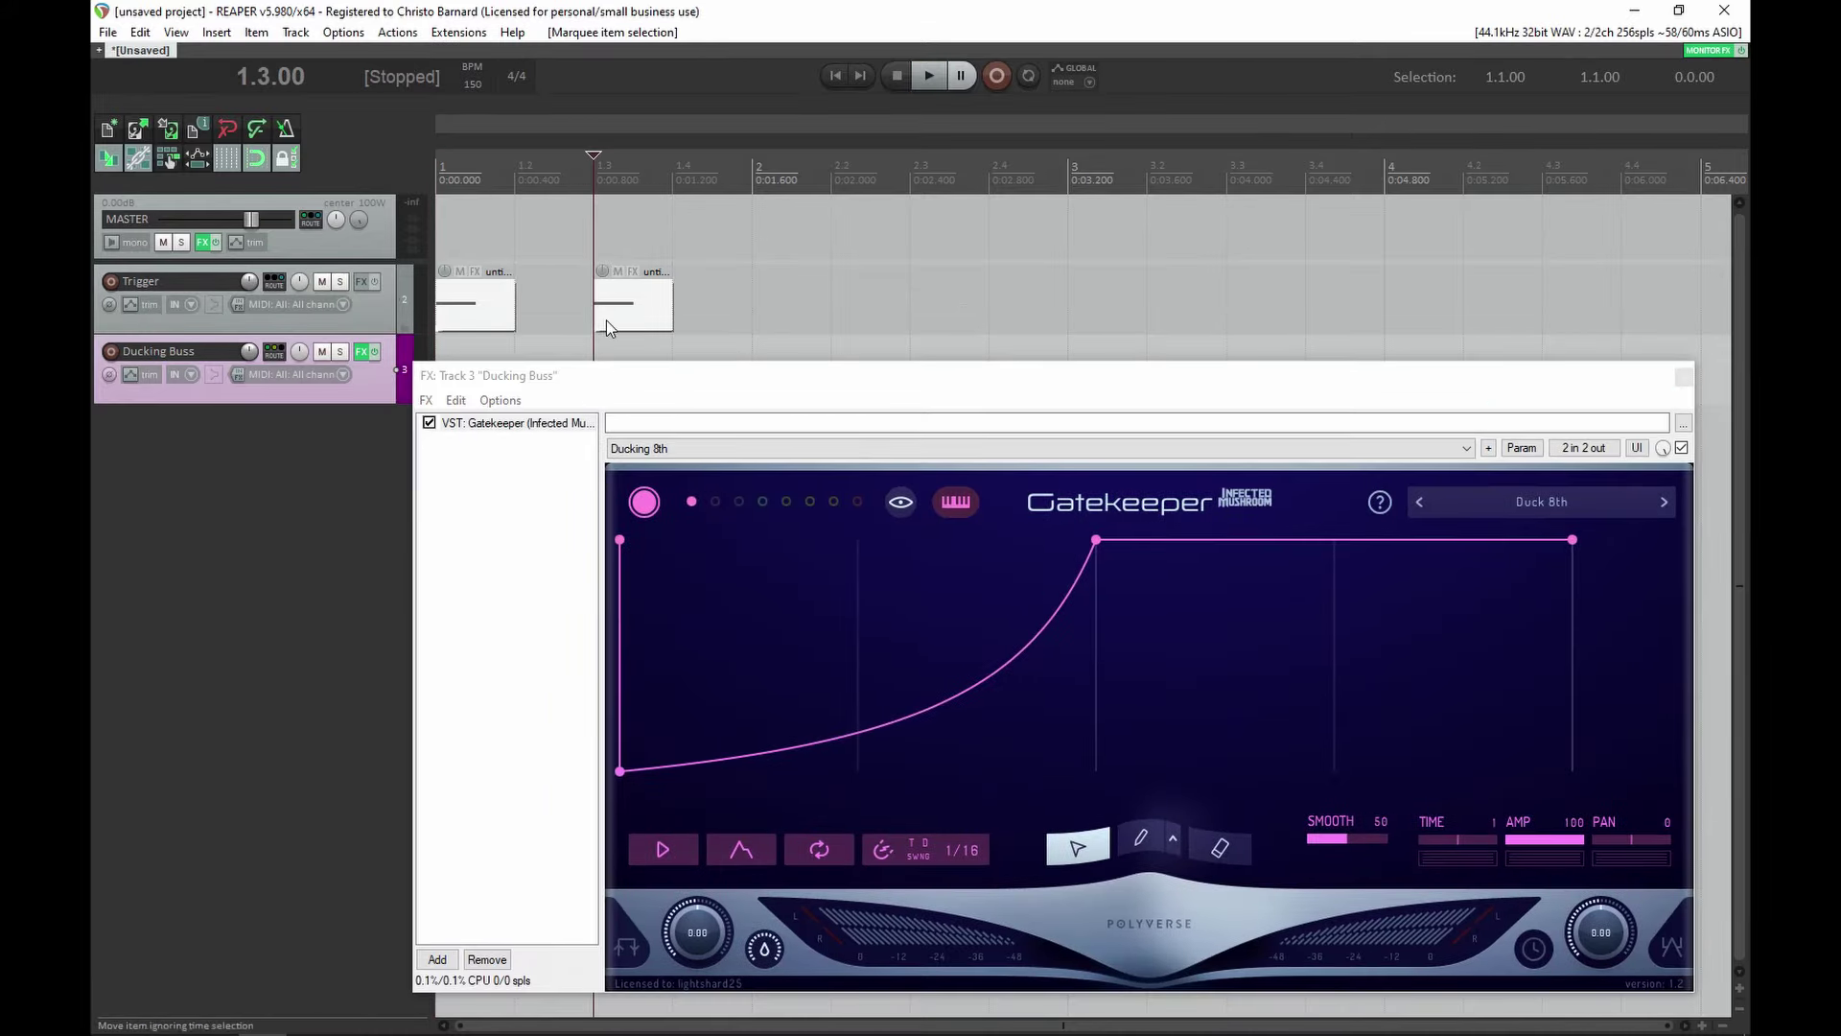
right_click(607, 321)
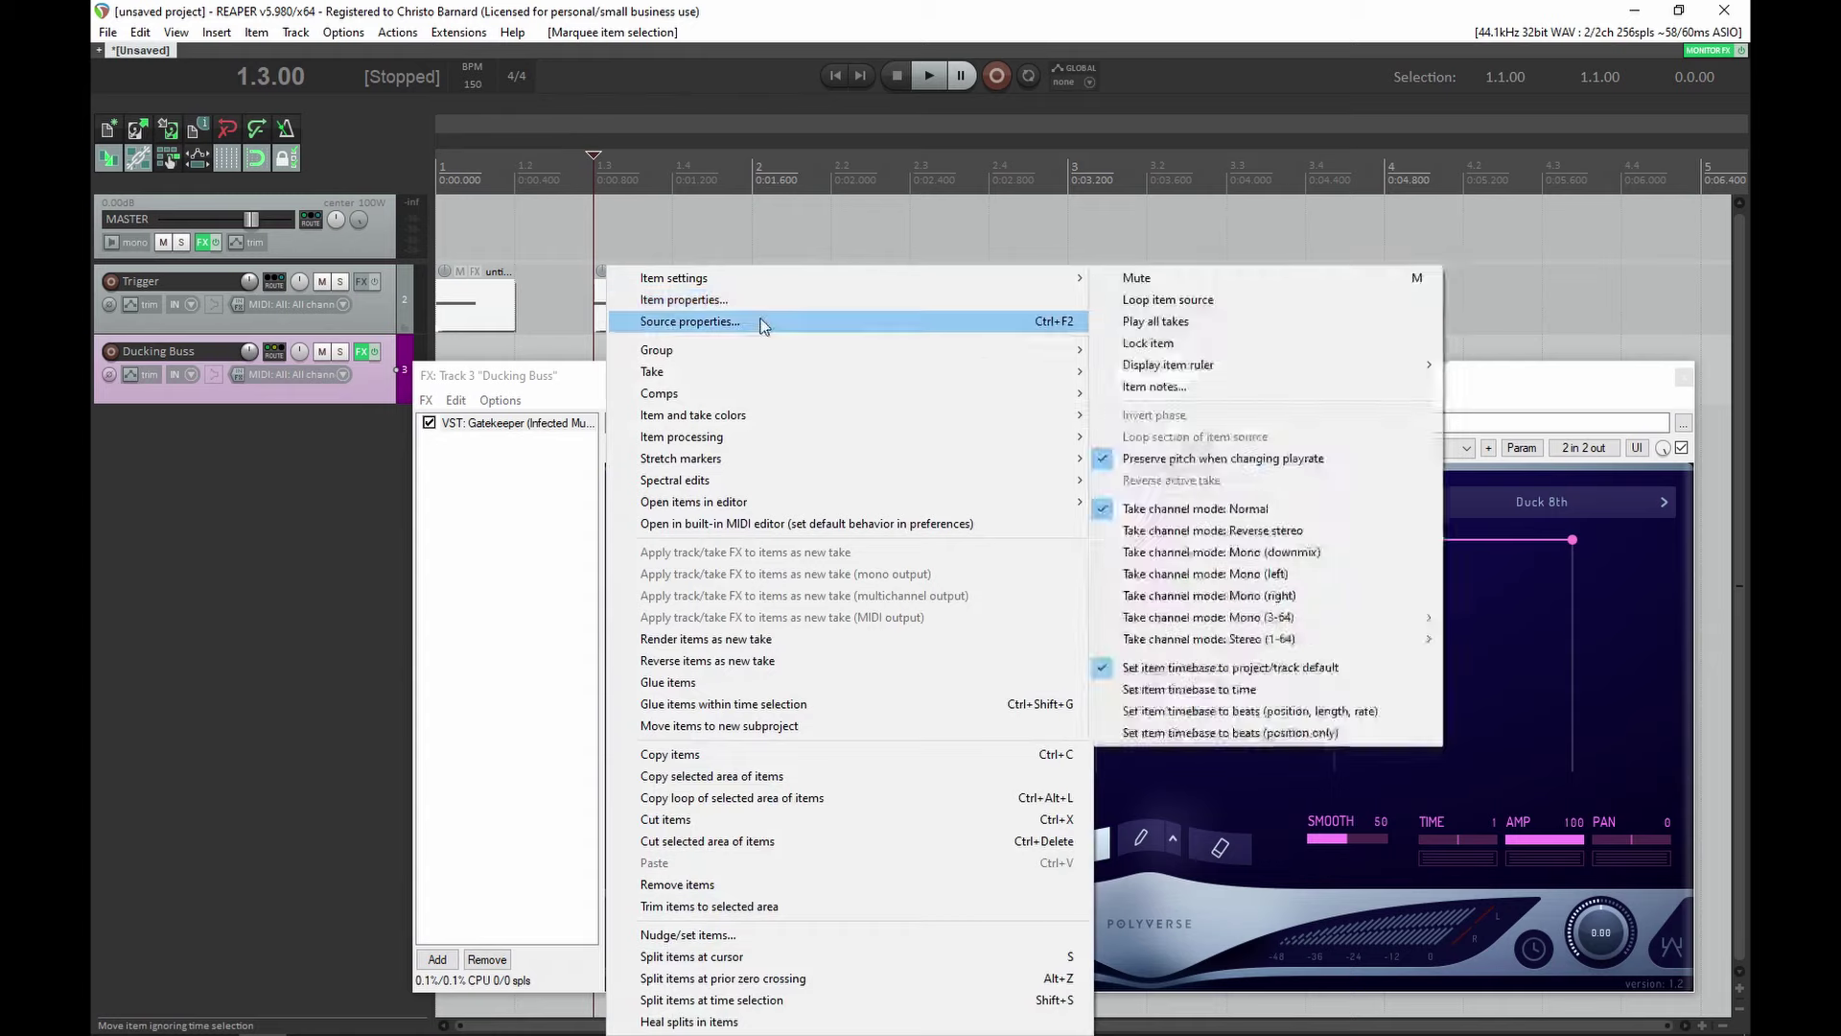
click(763, 322)
click(1003, 592)
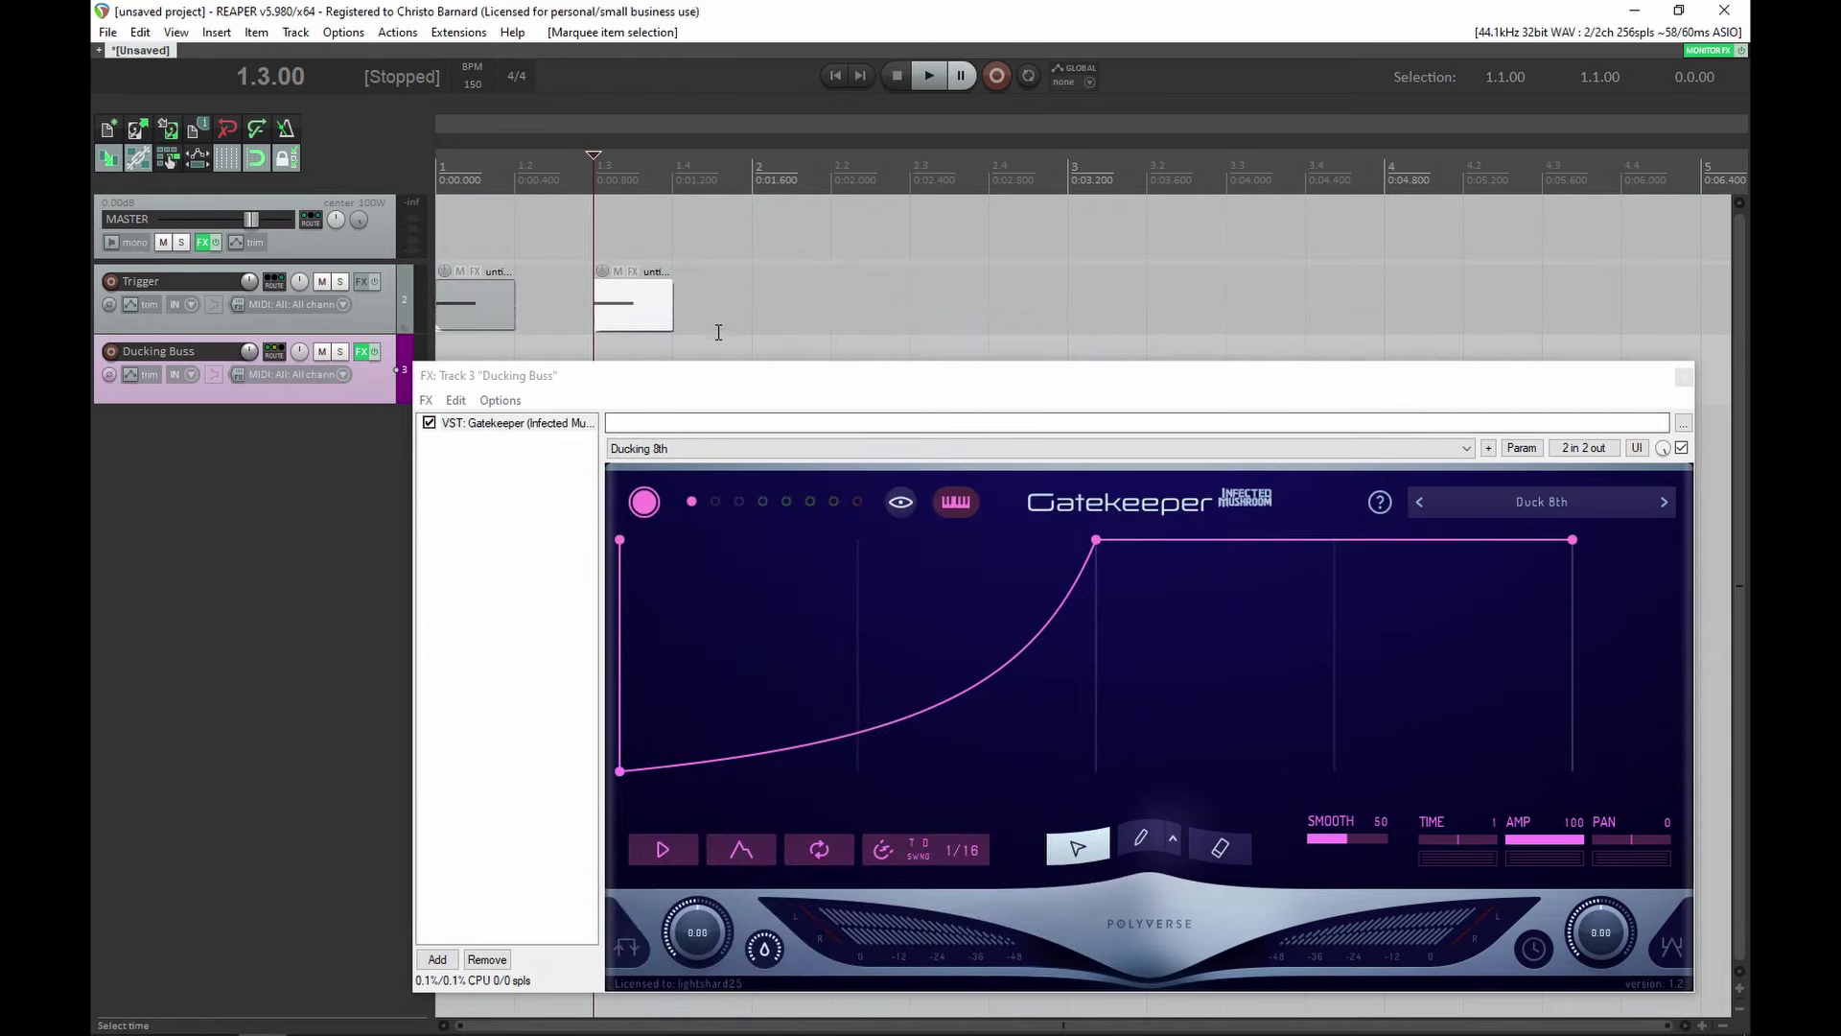
key(Delete)
- Replace Gatekeeper on the Ducking Buss track with the ShaperBox plug-in and dismiss its demo notice
click(501, 423)
key(Delete)
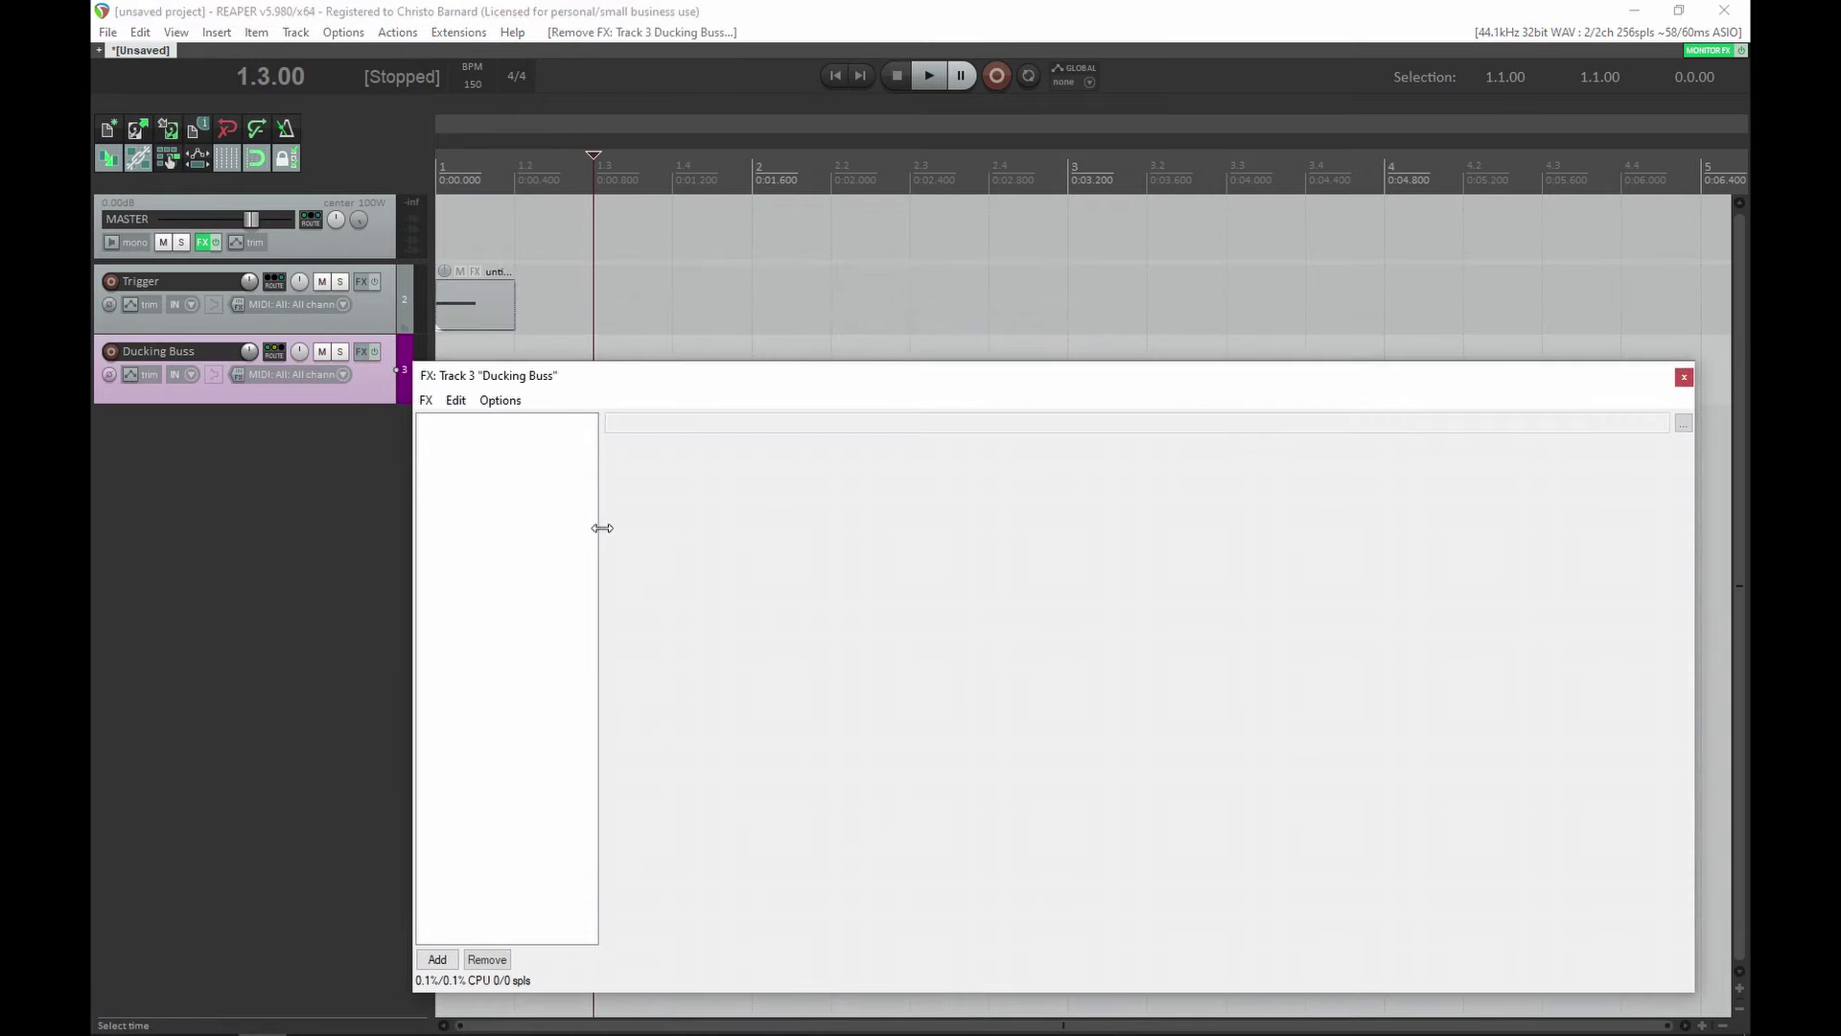
double_click(516, 556)
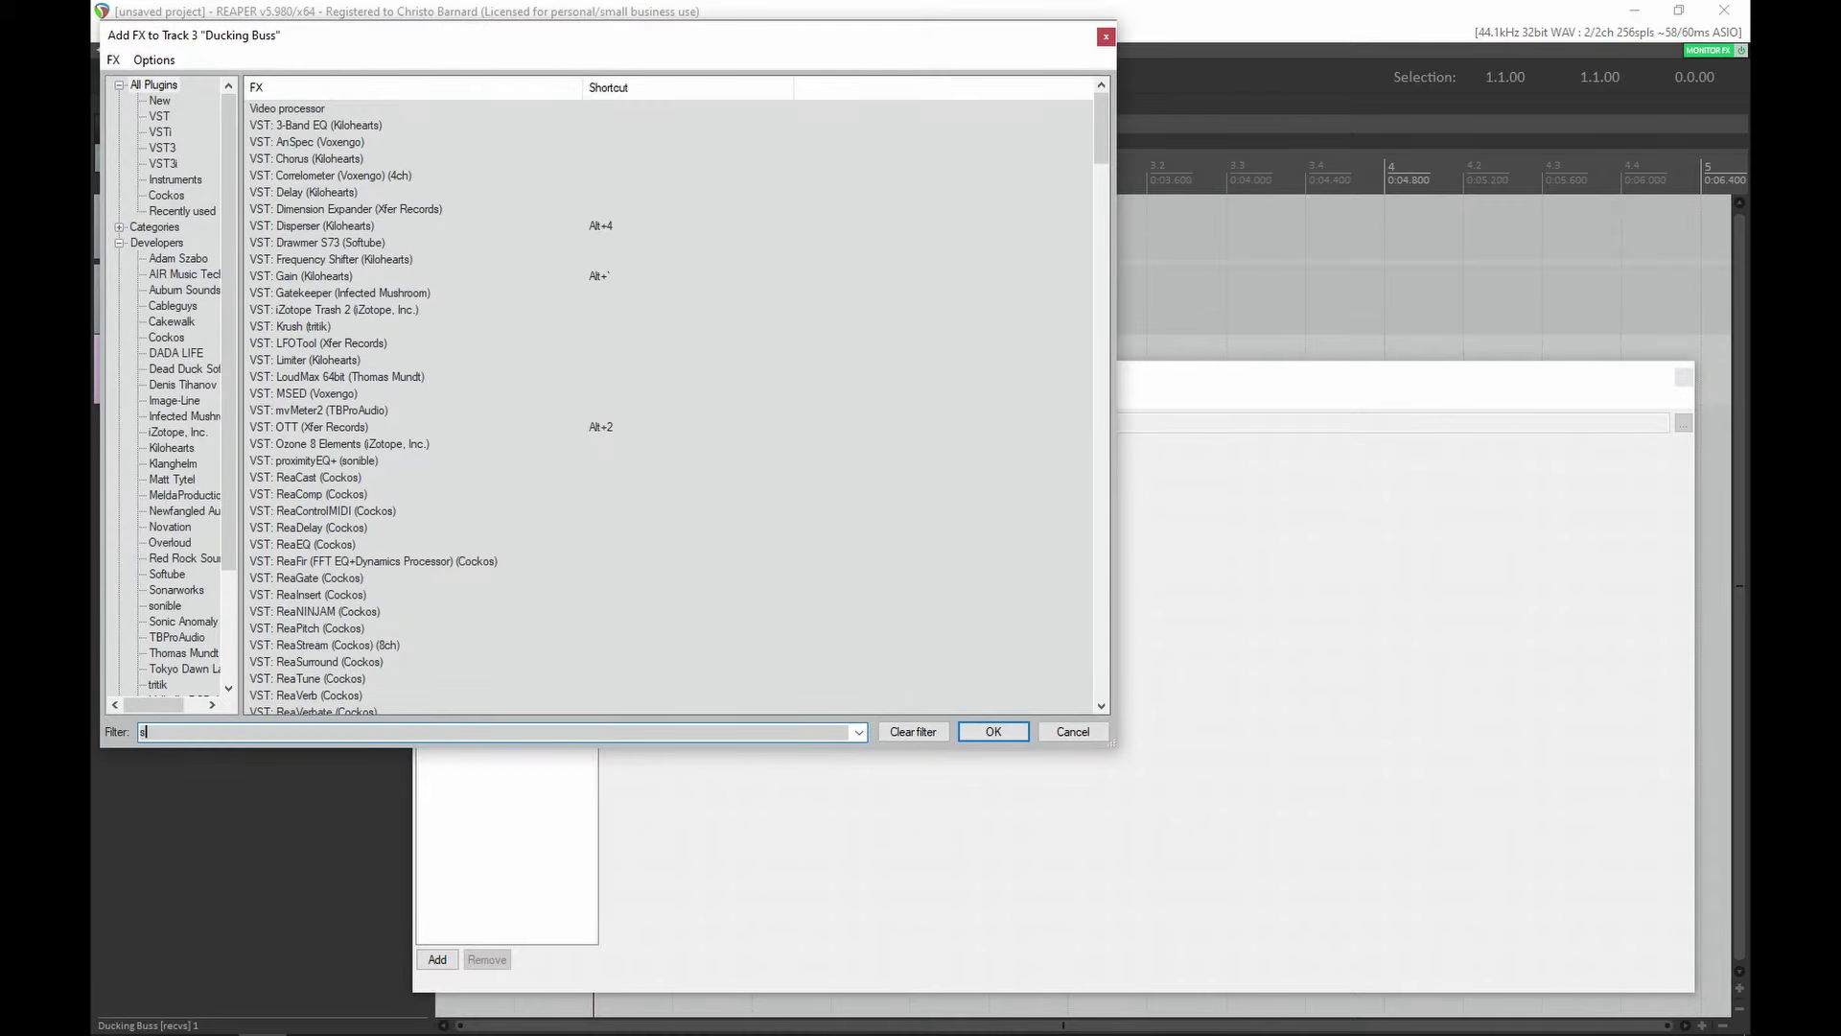
text(sha)
key(Return)
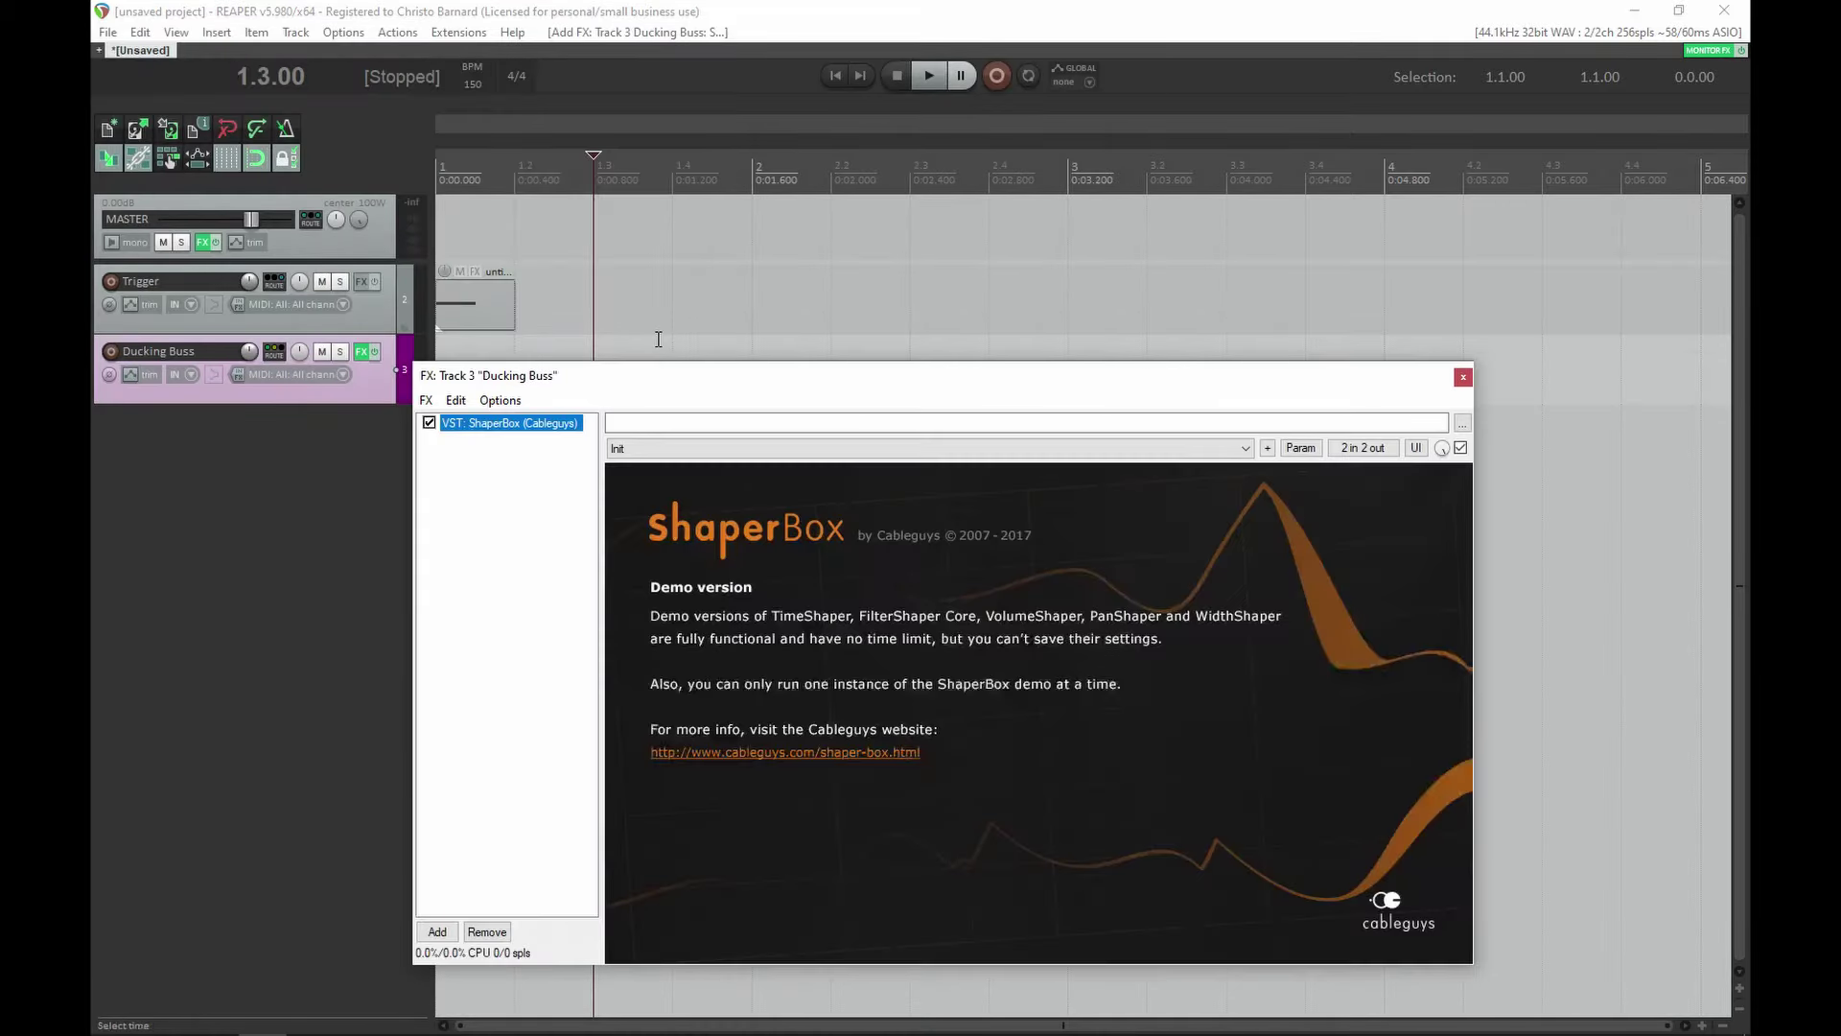
click(1239, 608)
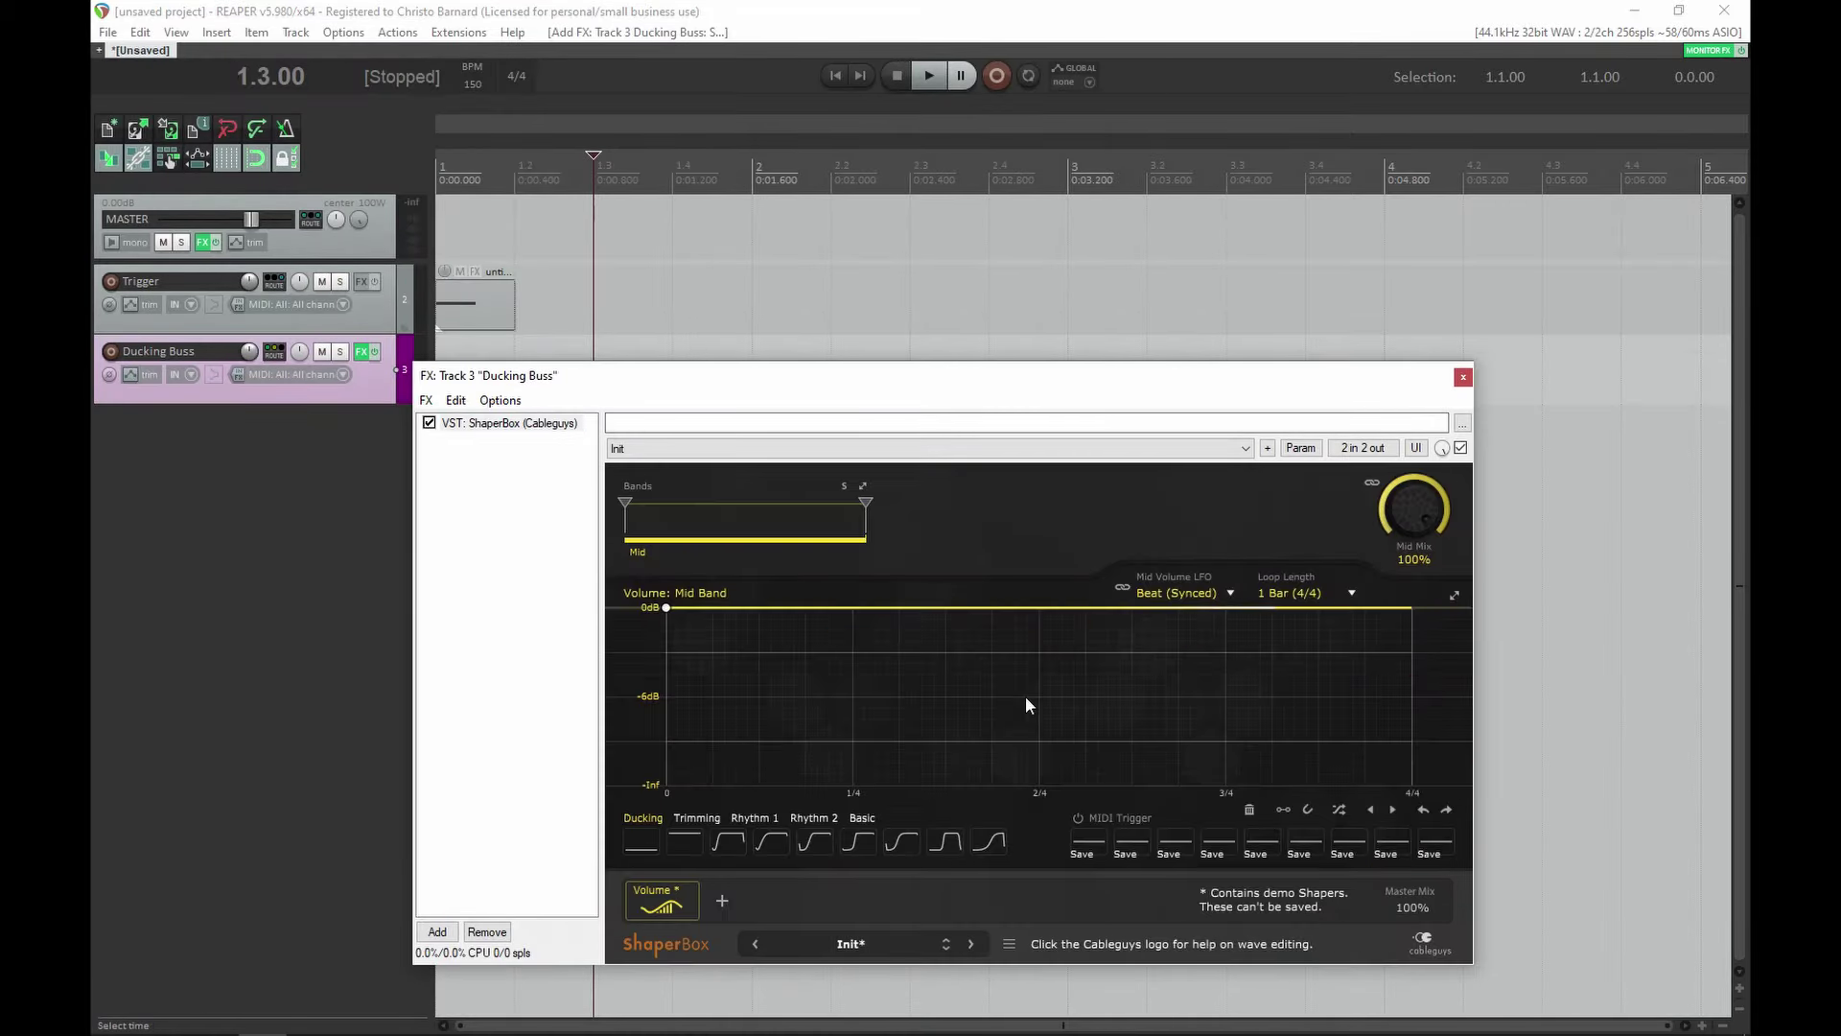
- Shape ShaperBox's mid-band volume curve to drop to -Inf at the start and rise back to 0 dB just past 1/4
drag(1052, 608, 668, 784)
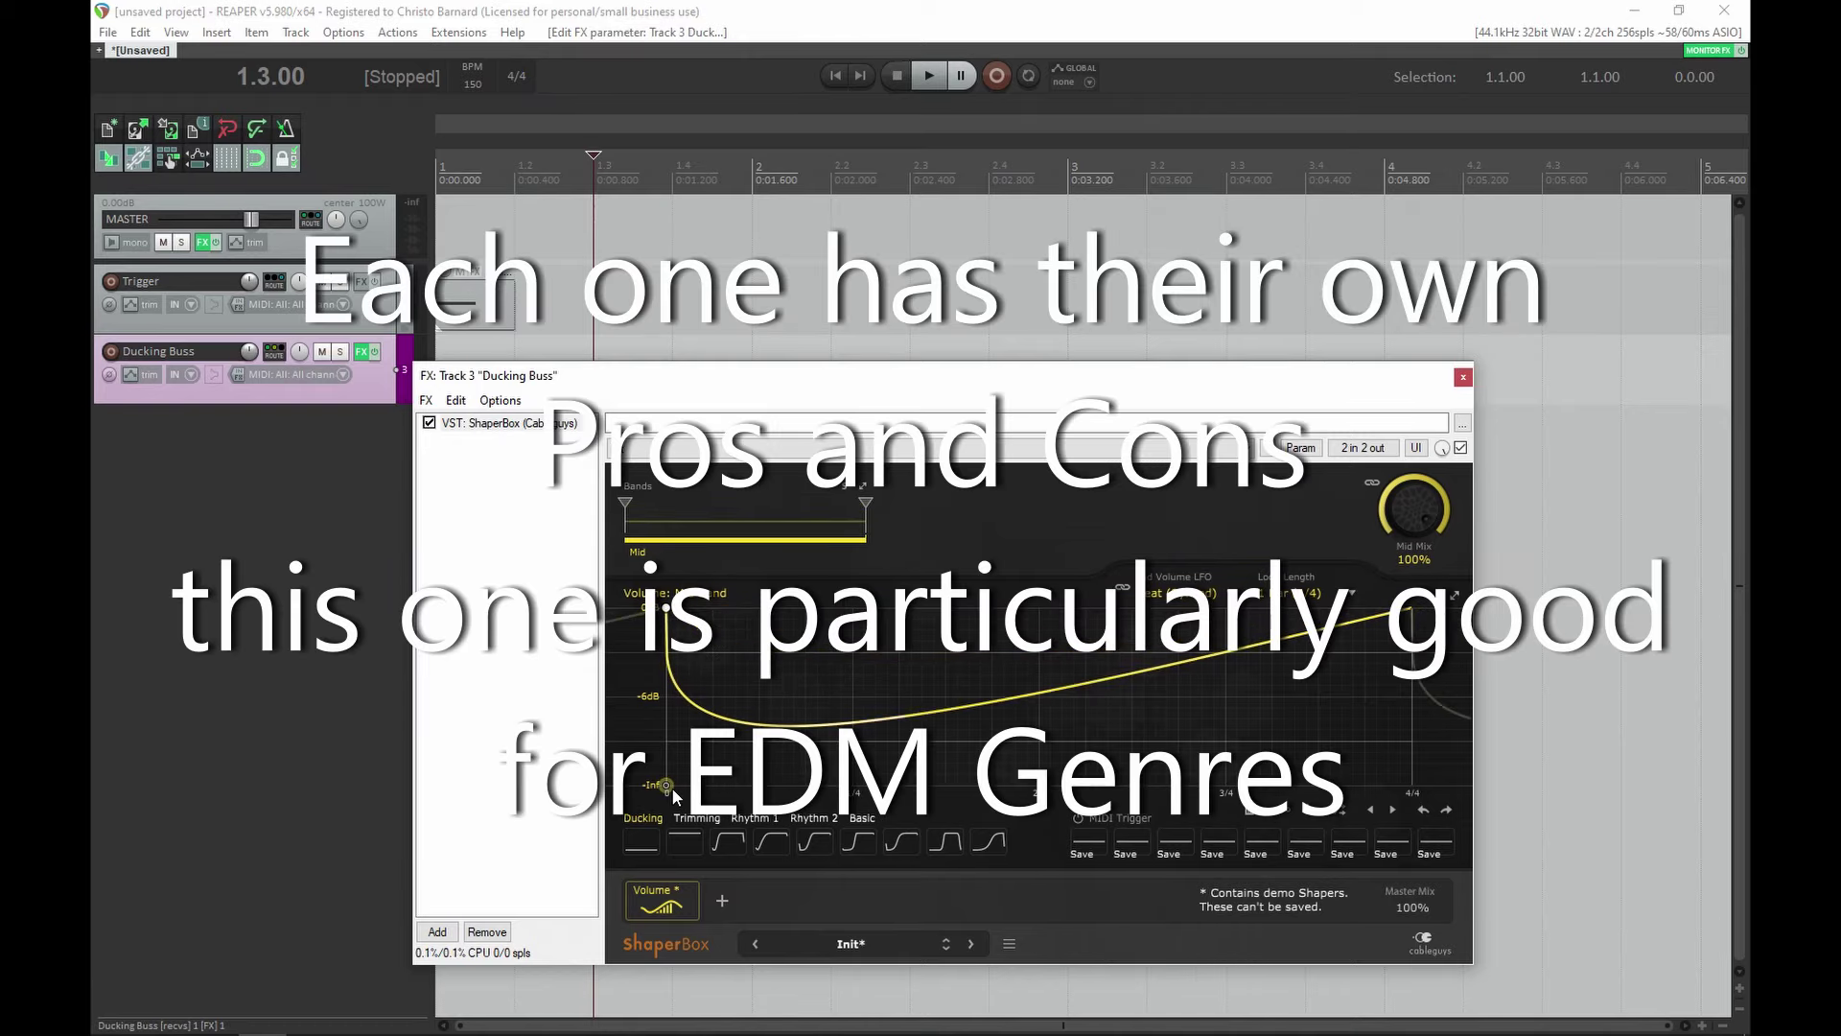
right_click(667, 786)
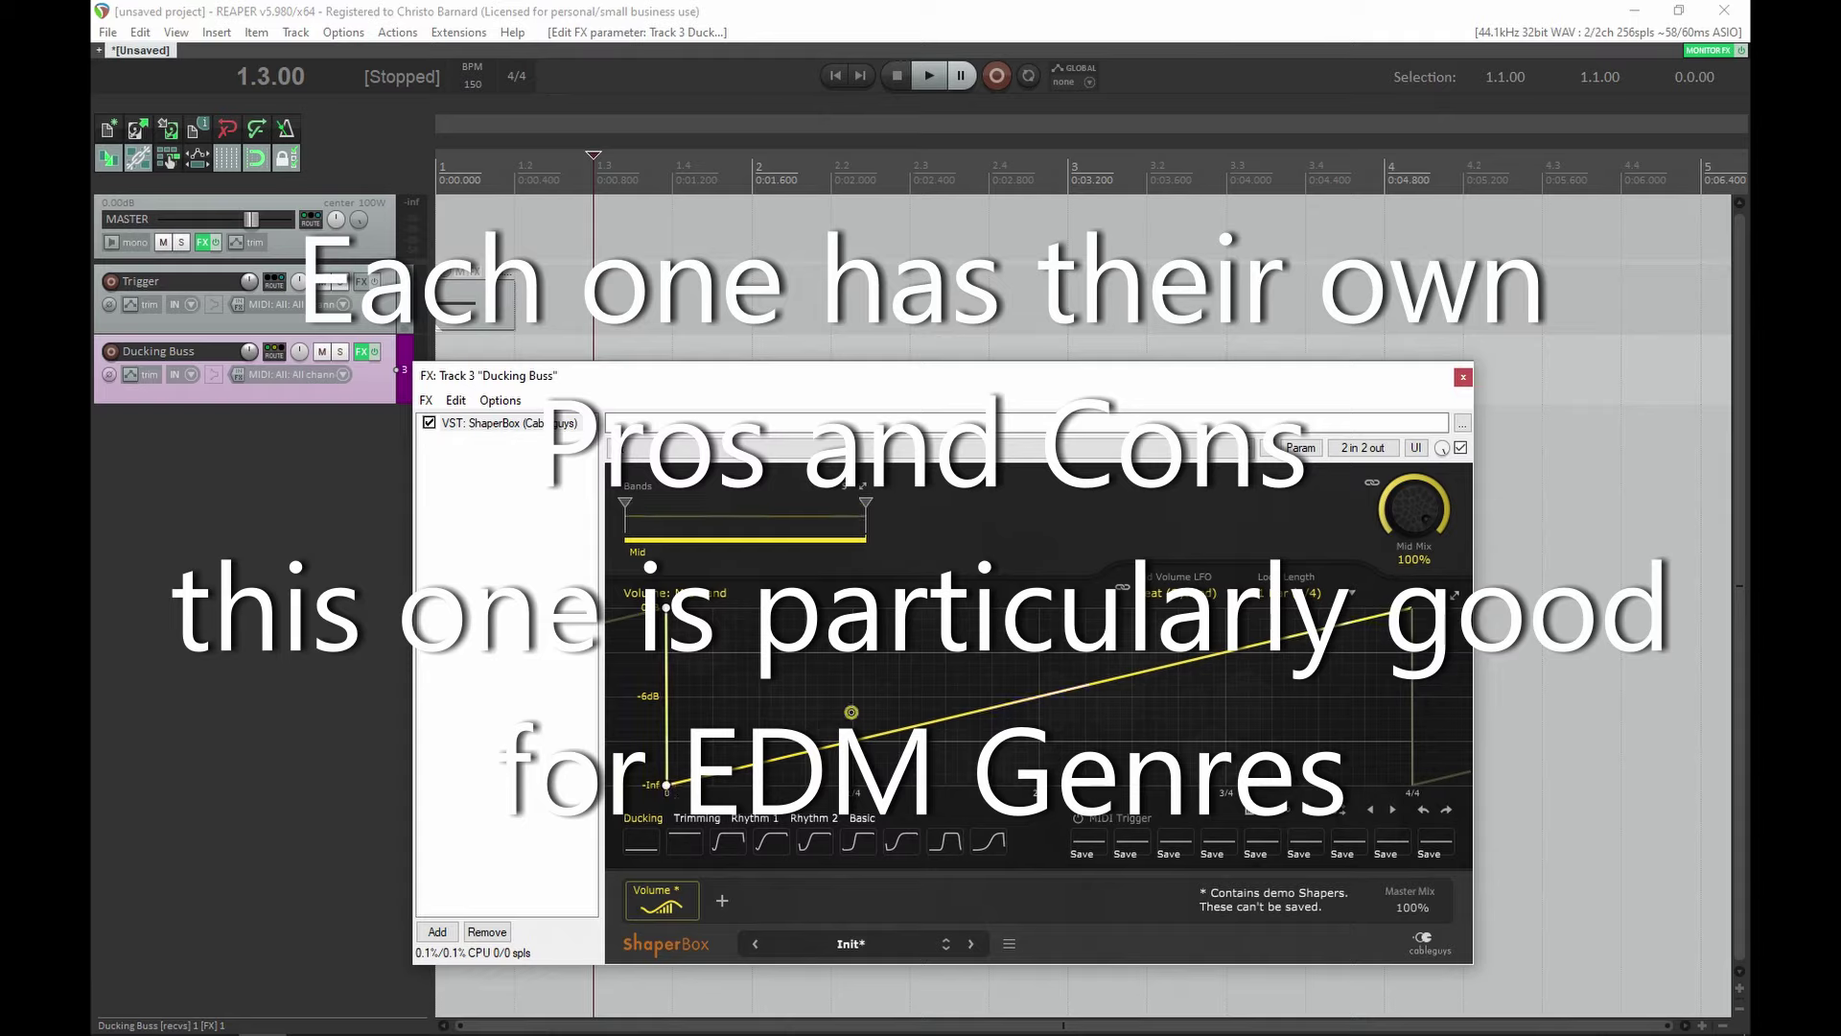
drag(856, 722, 885, 608)
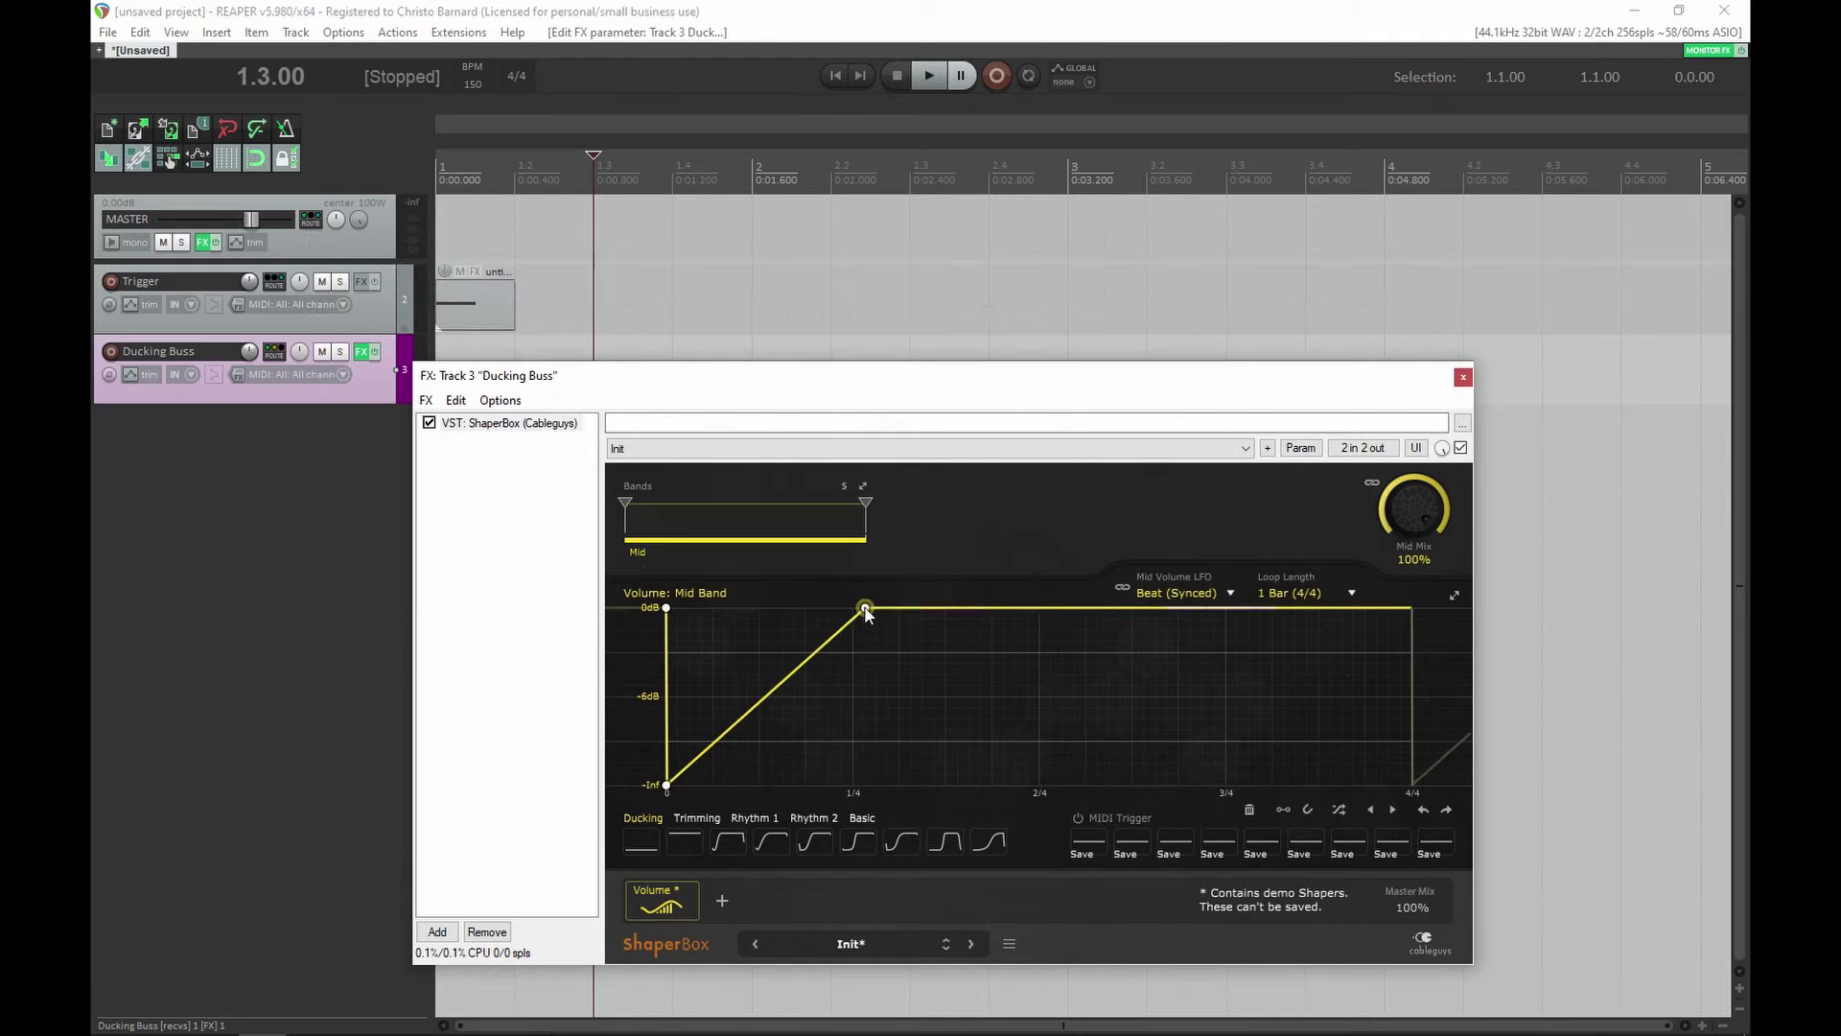
- Set ShaperBox's MIDI input to MIDI Bus 16 in its pin routing
click(1362, 448)
click(1544, 485)
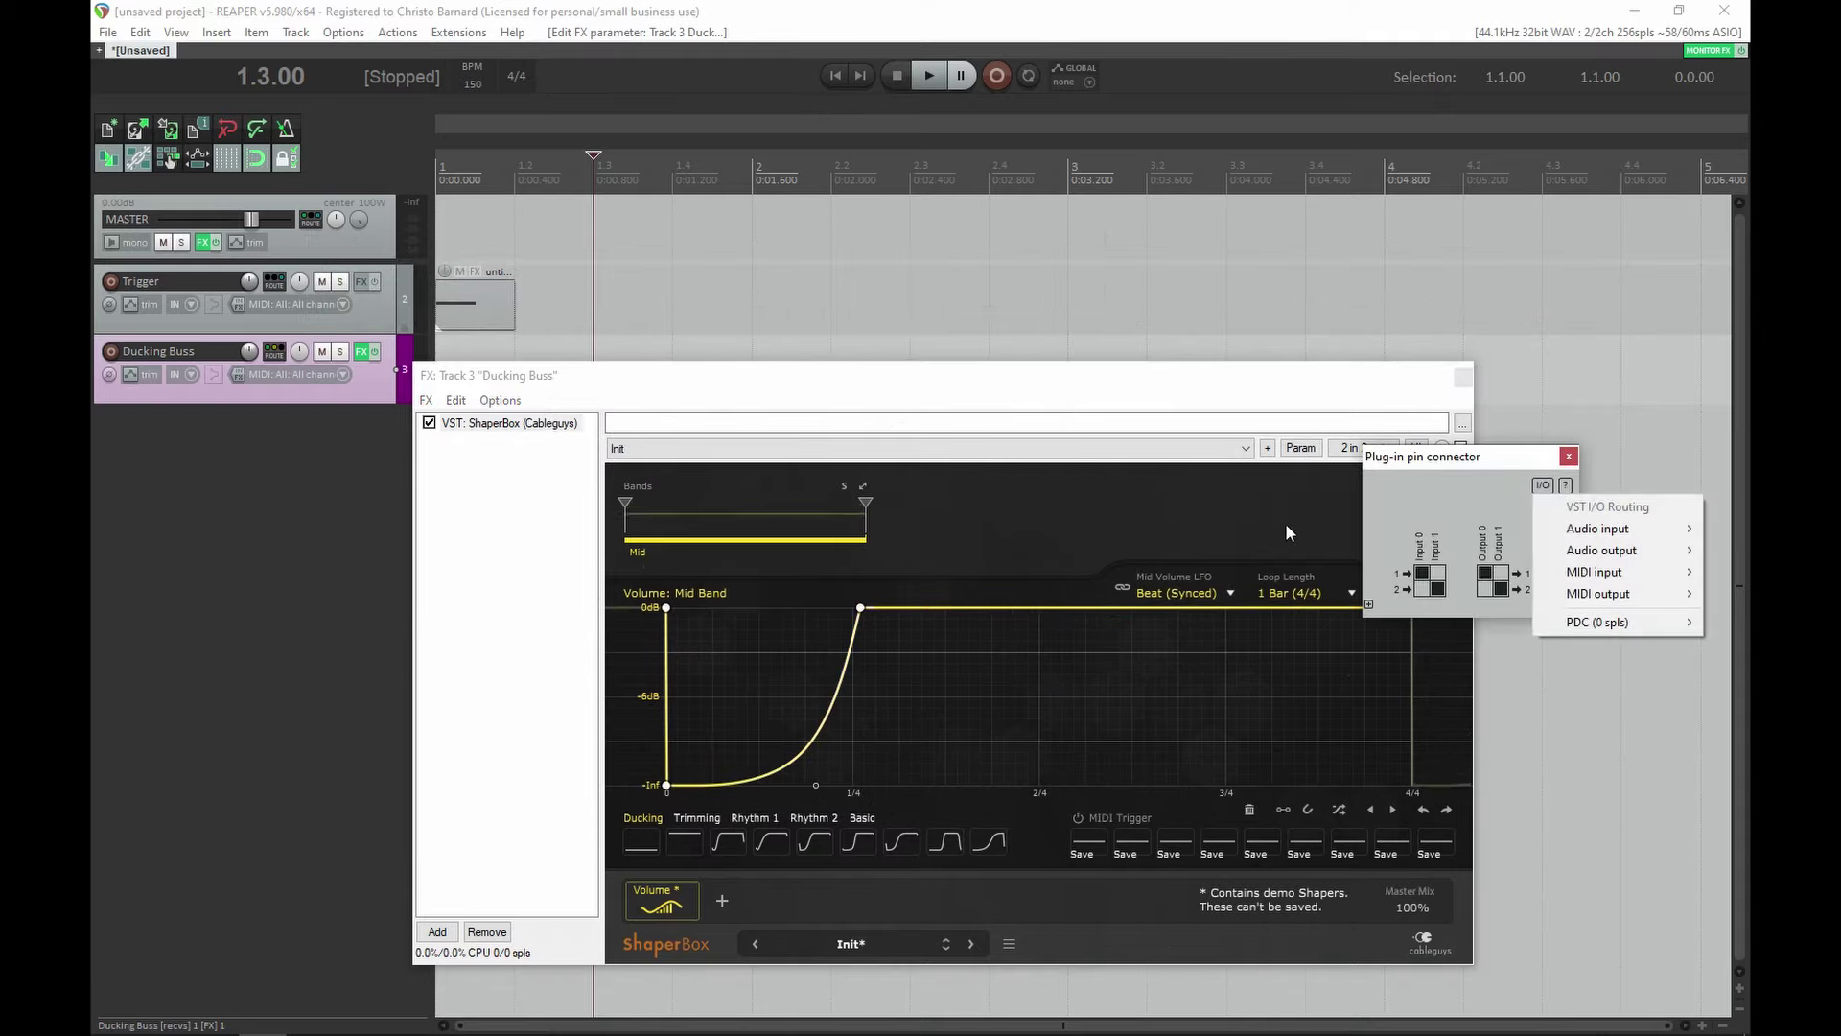
mouse_move(1594, 572)
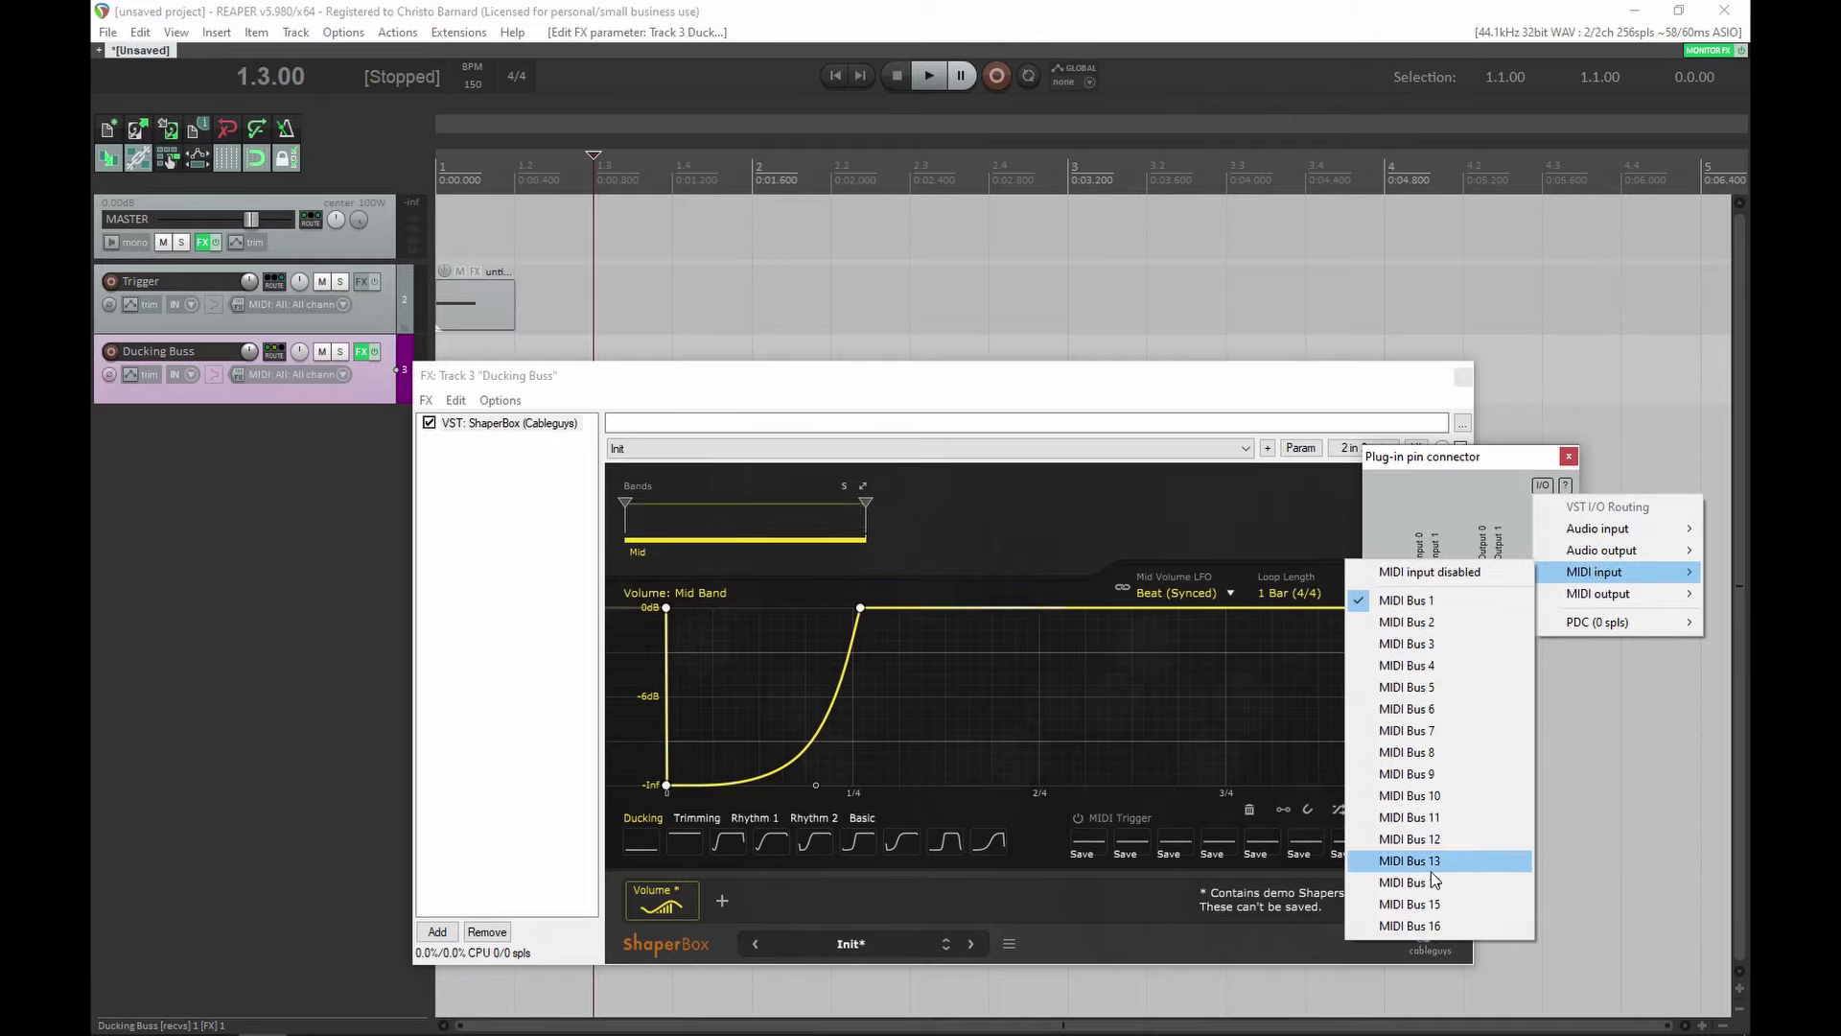
click(1419, 929)
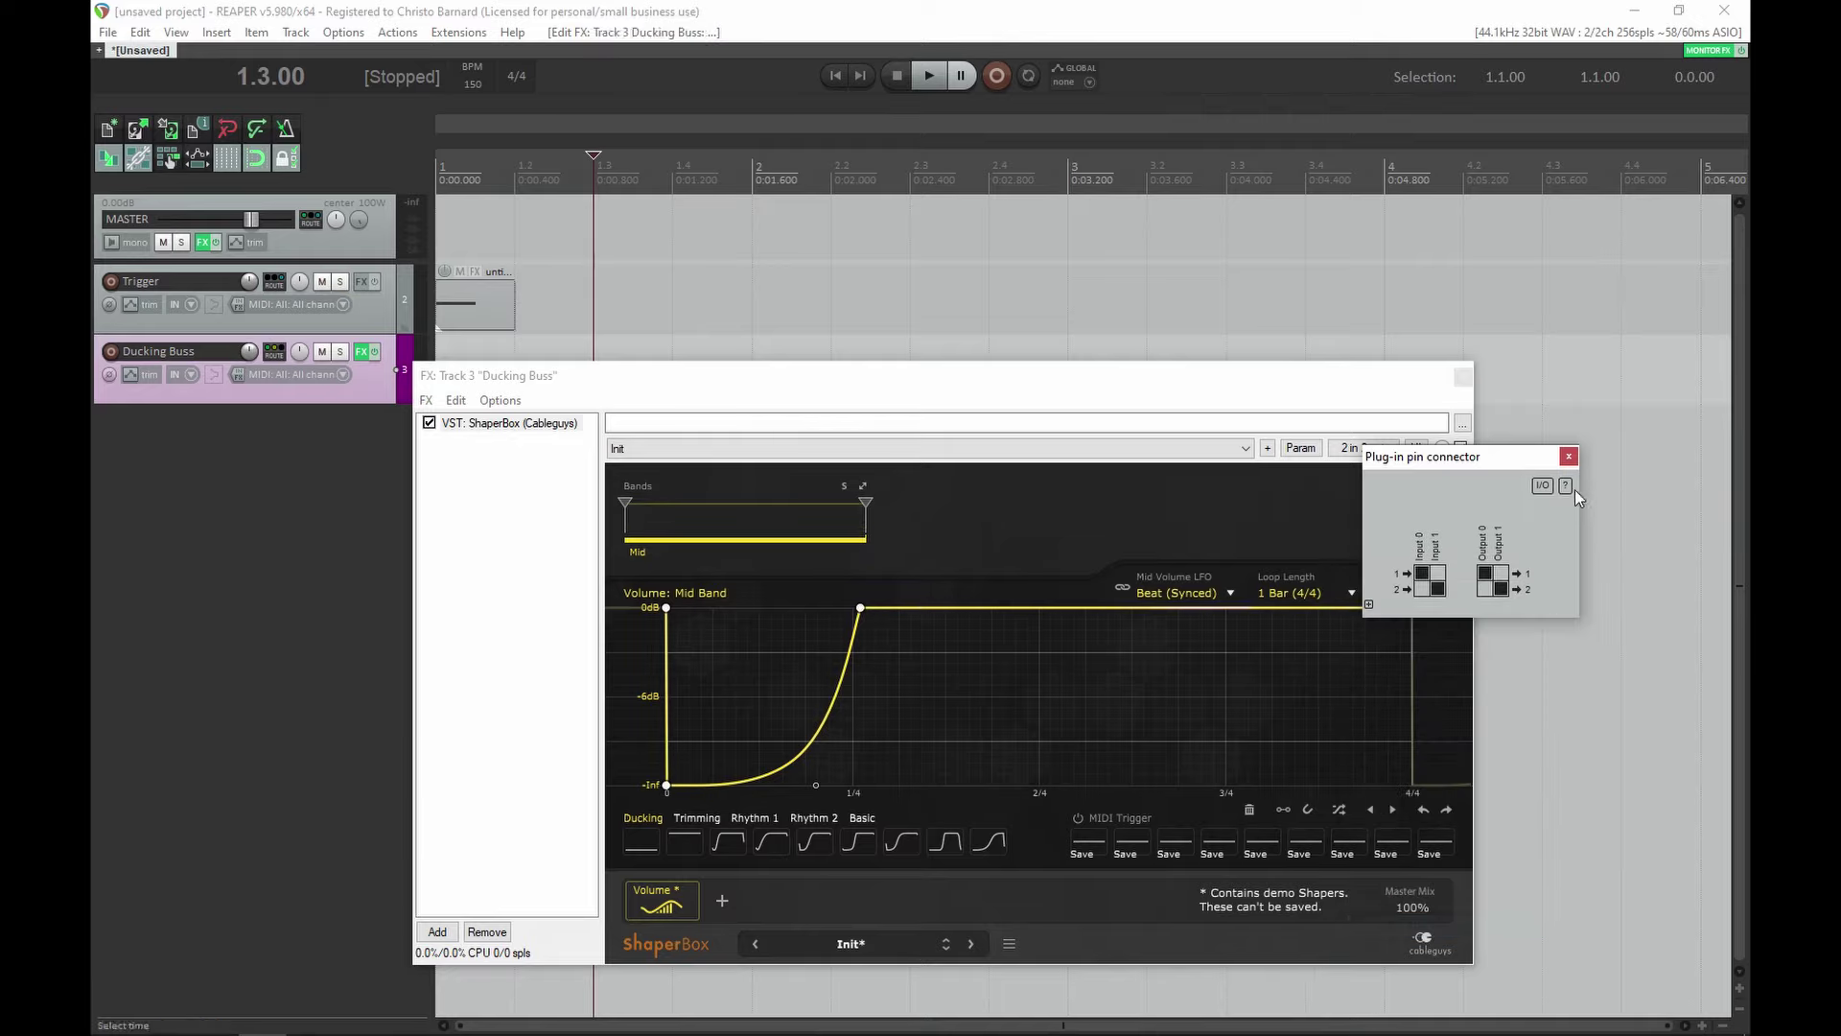
click(1569, 455)
- Set ShaperBox's Mid Volume LFO to Beat (1-Shot) and play the project briefly to check the triggering
click(1170, 594)
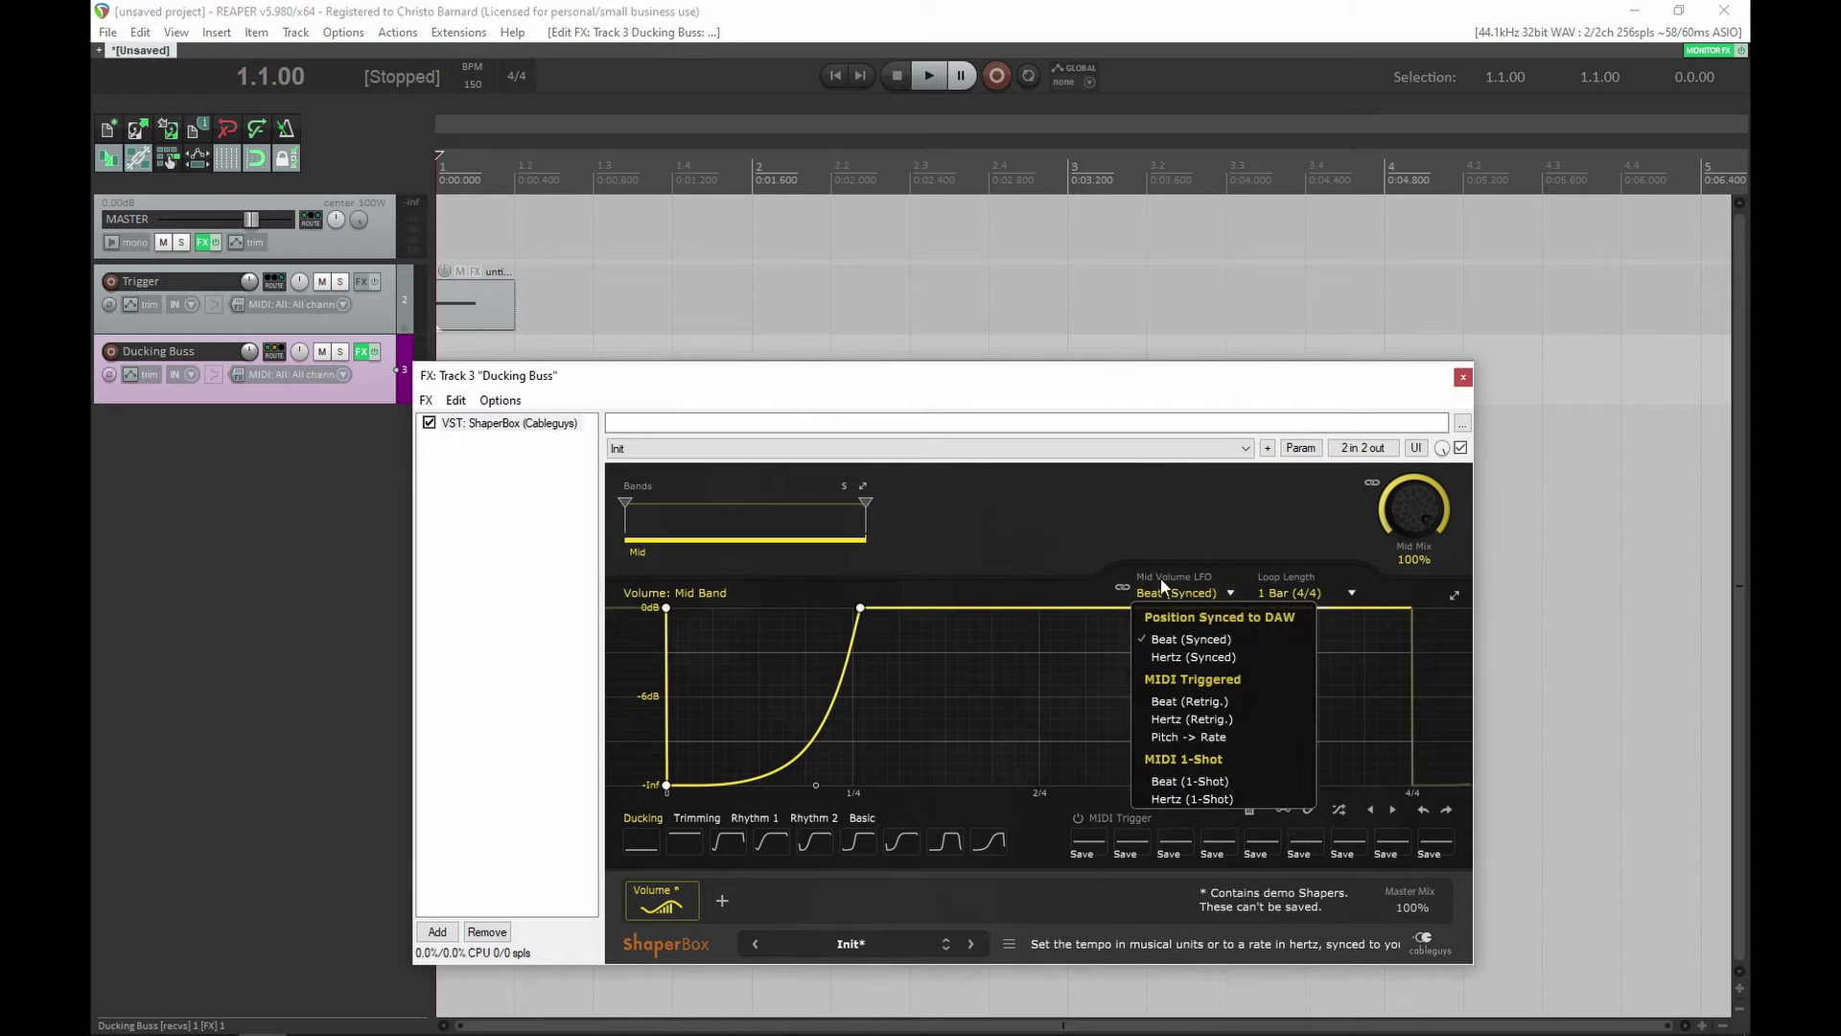
click(1191, 780)
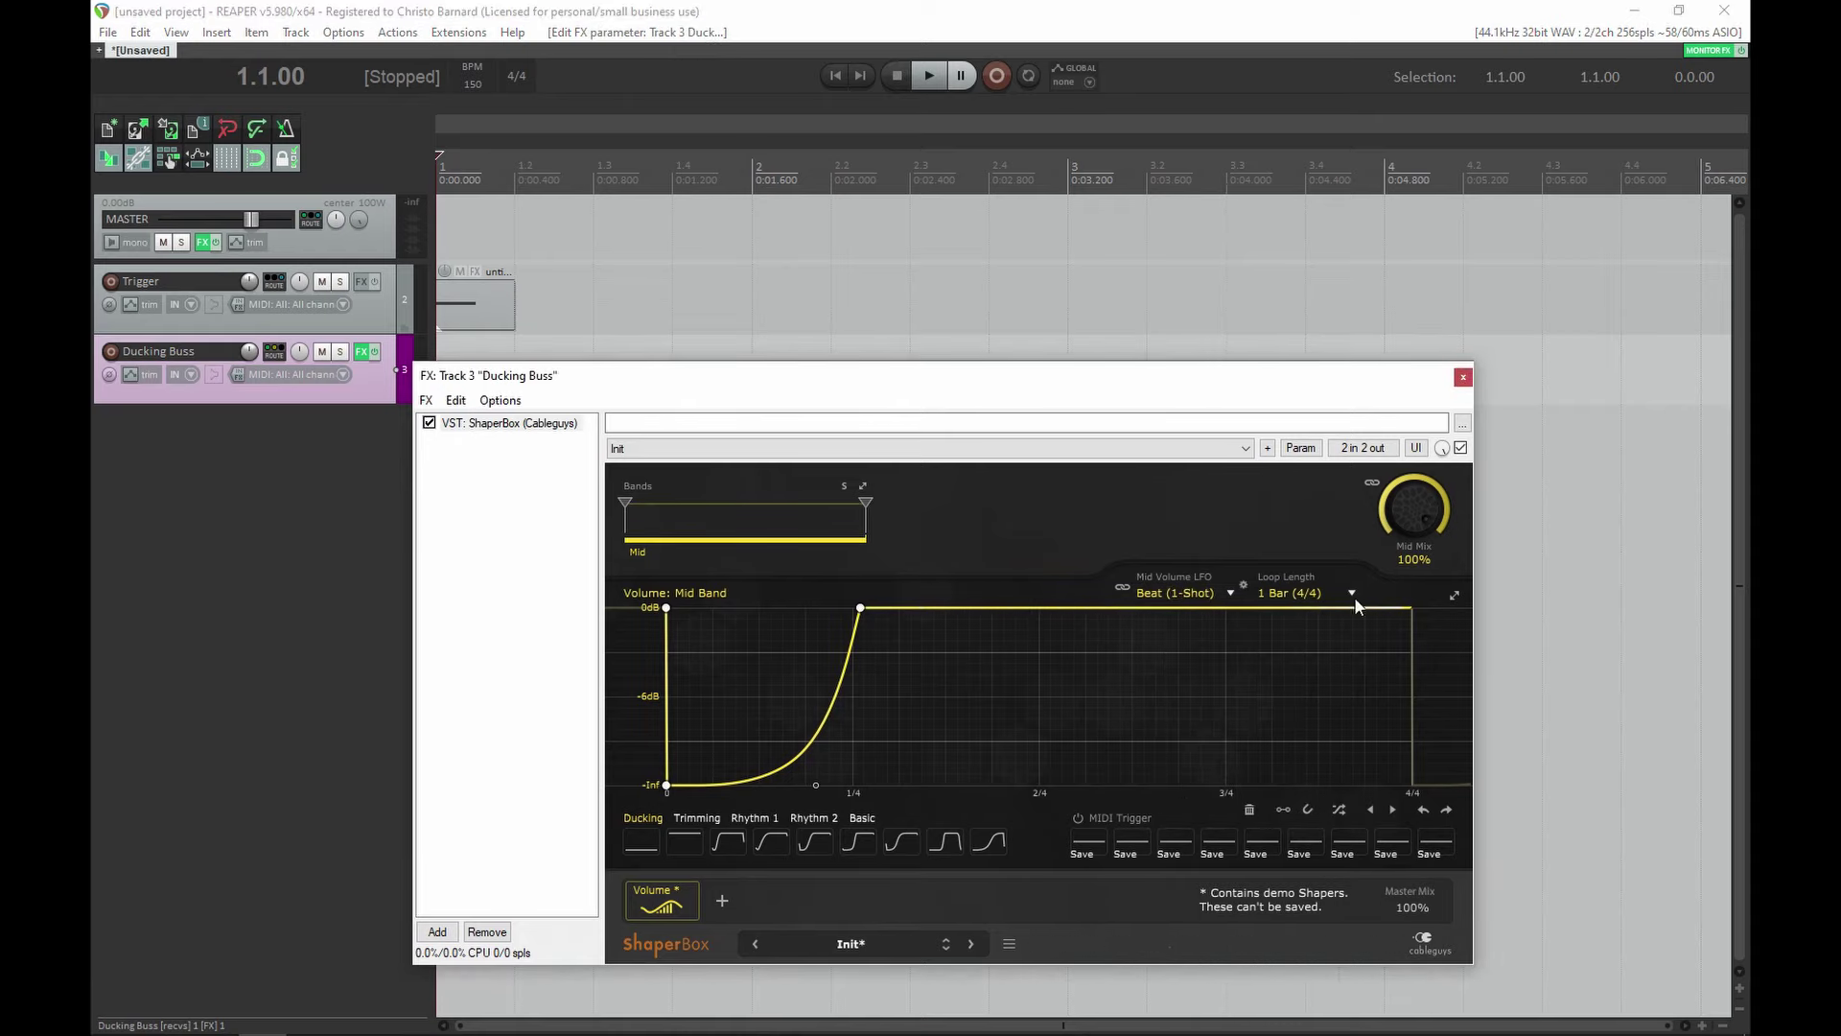
key(space)
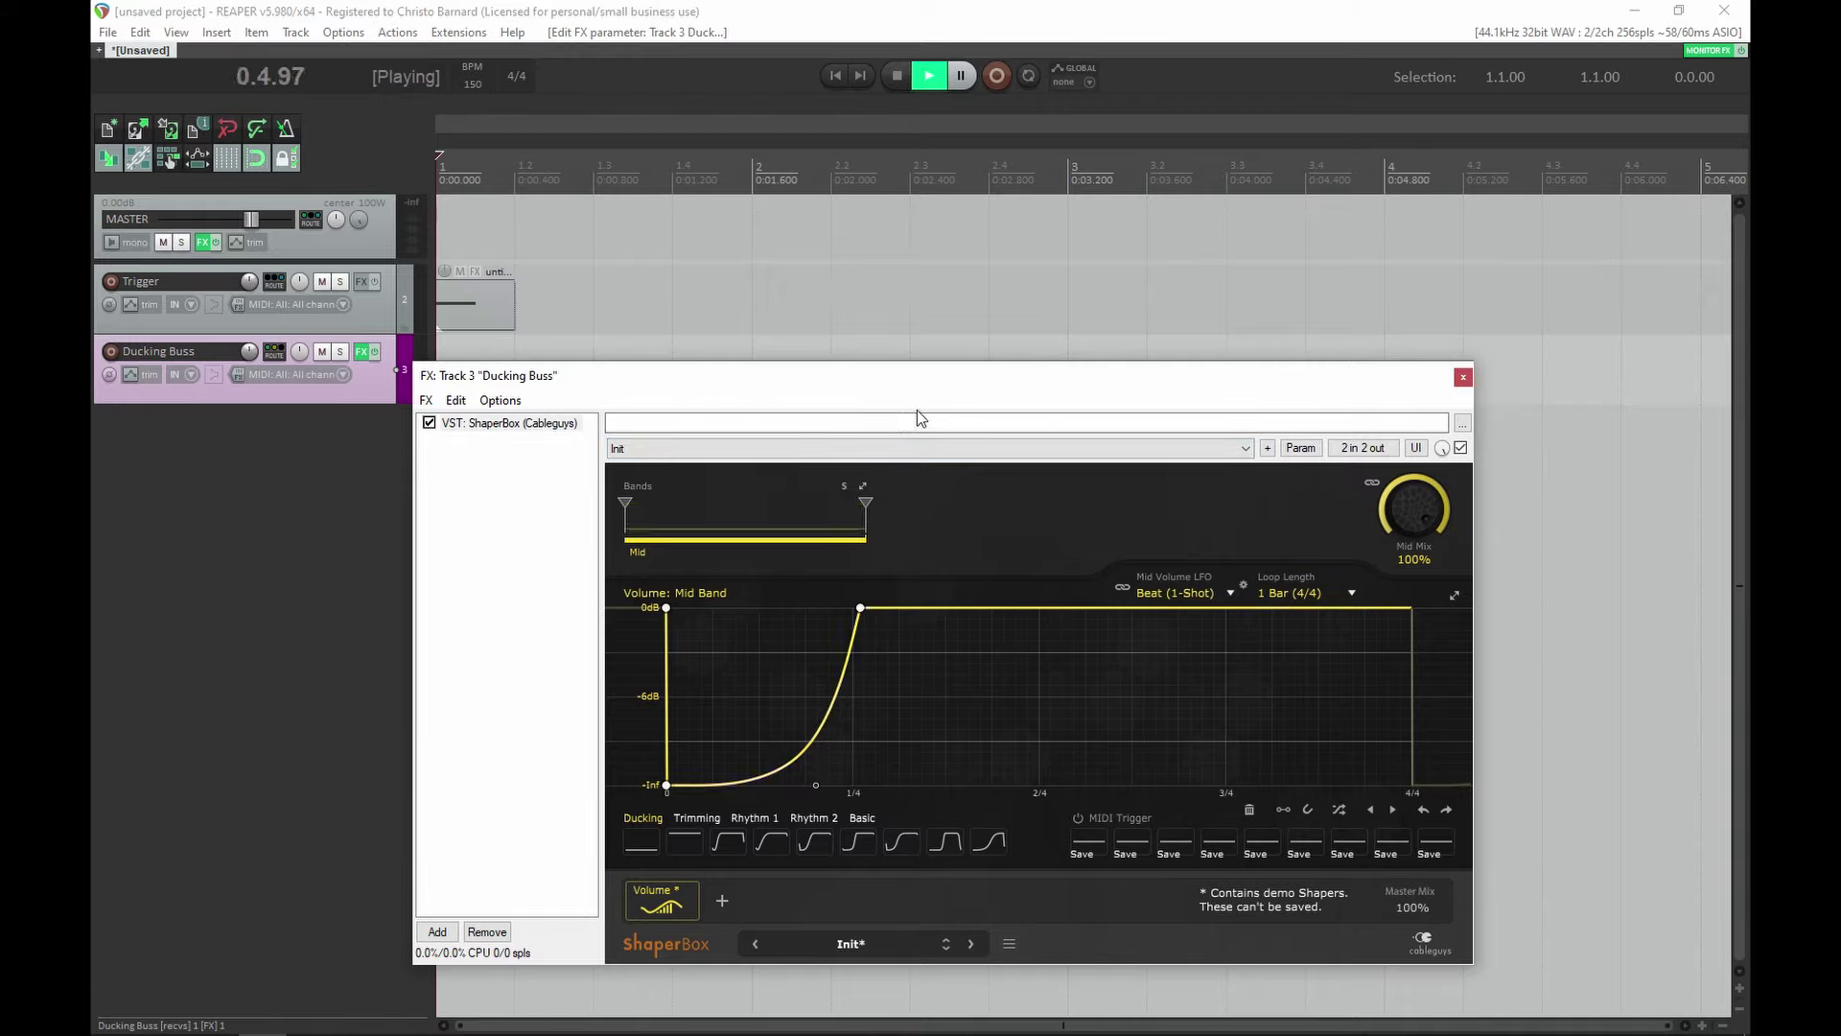
key(space)
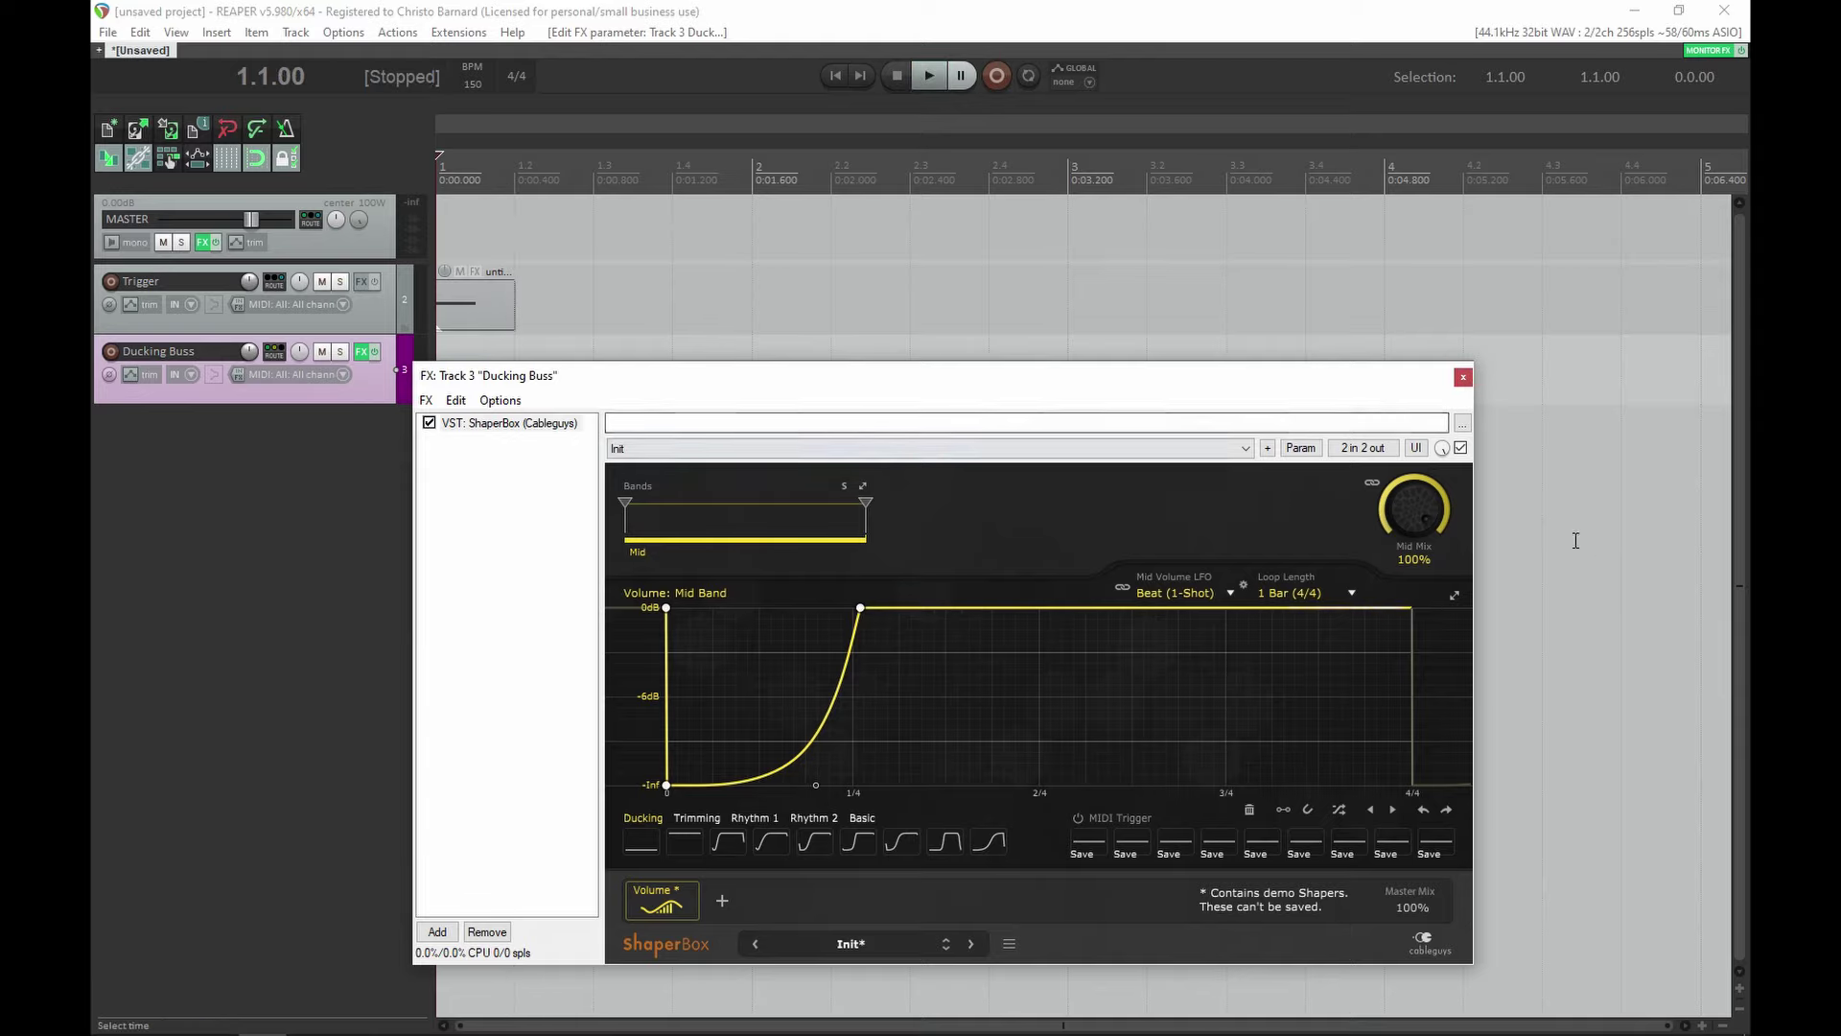
drag(1425, 496, 1425, 513)
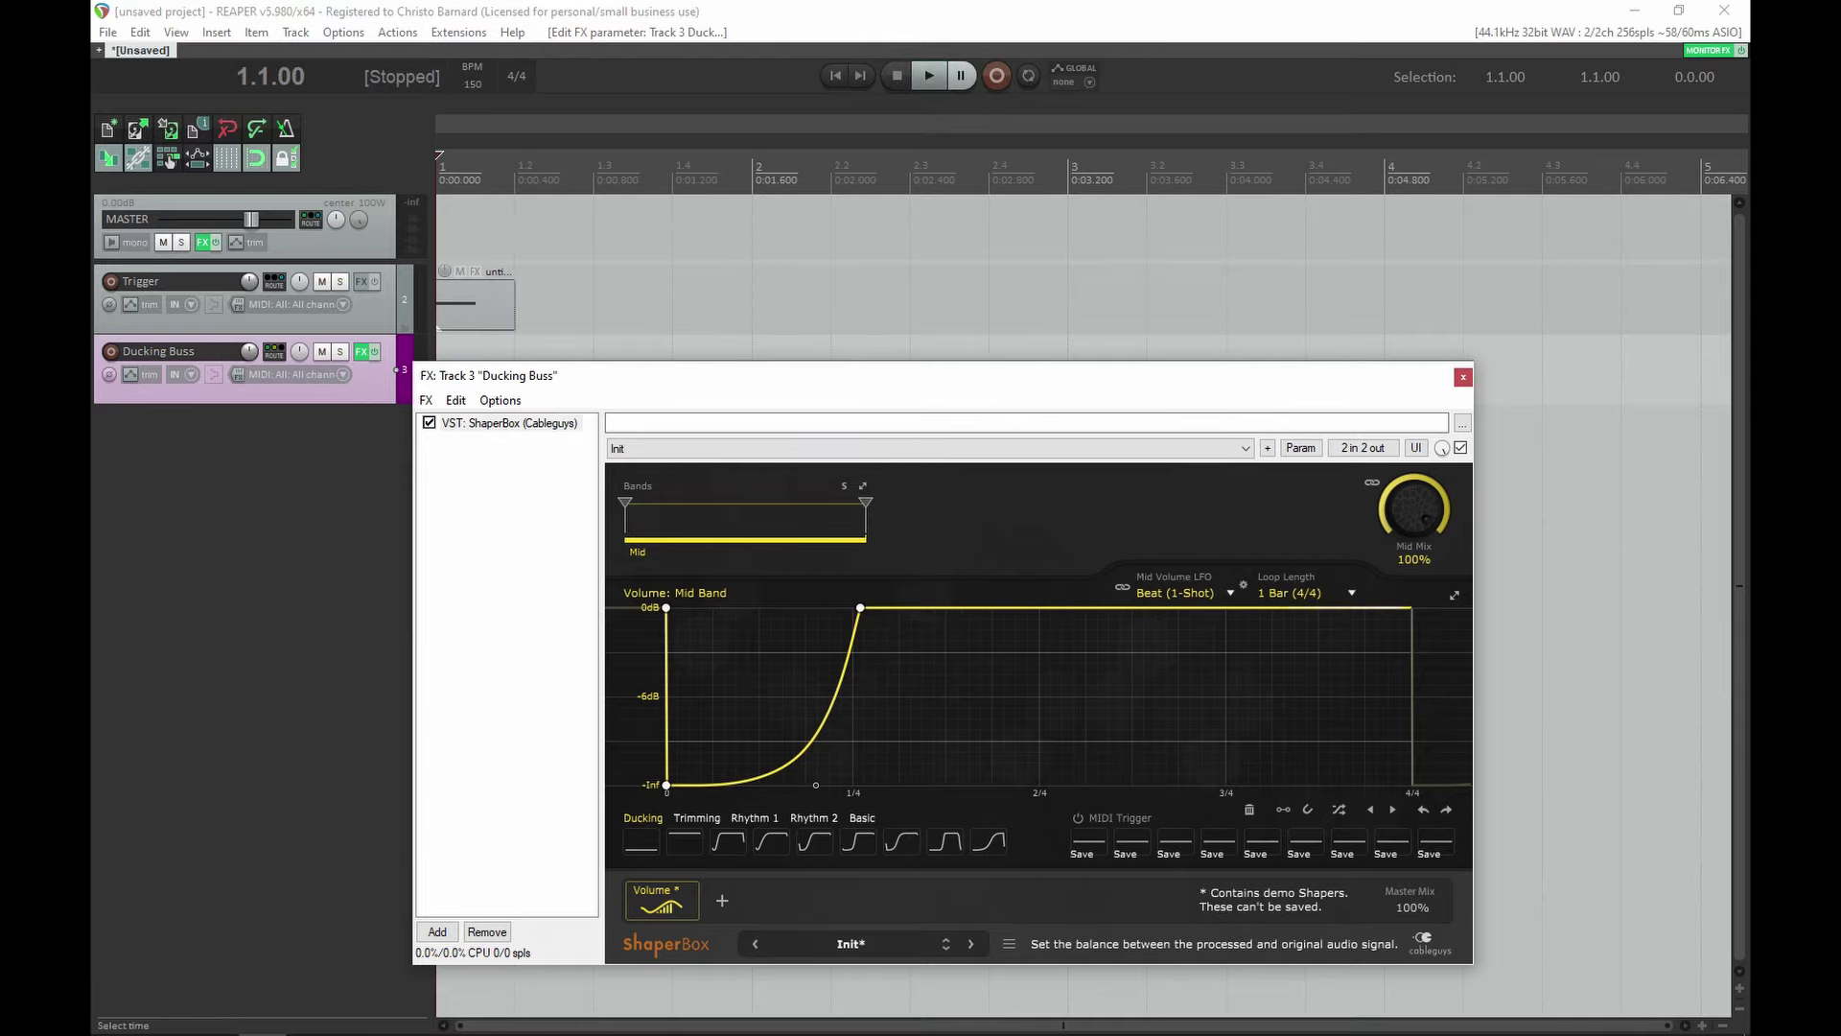
- Add the LFOTool plug-in after ShaperBox in the Ducking Buss effects chain
double_click(441, 637)
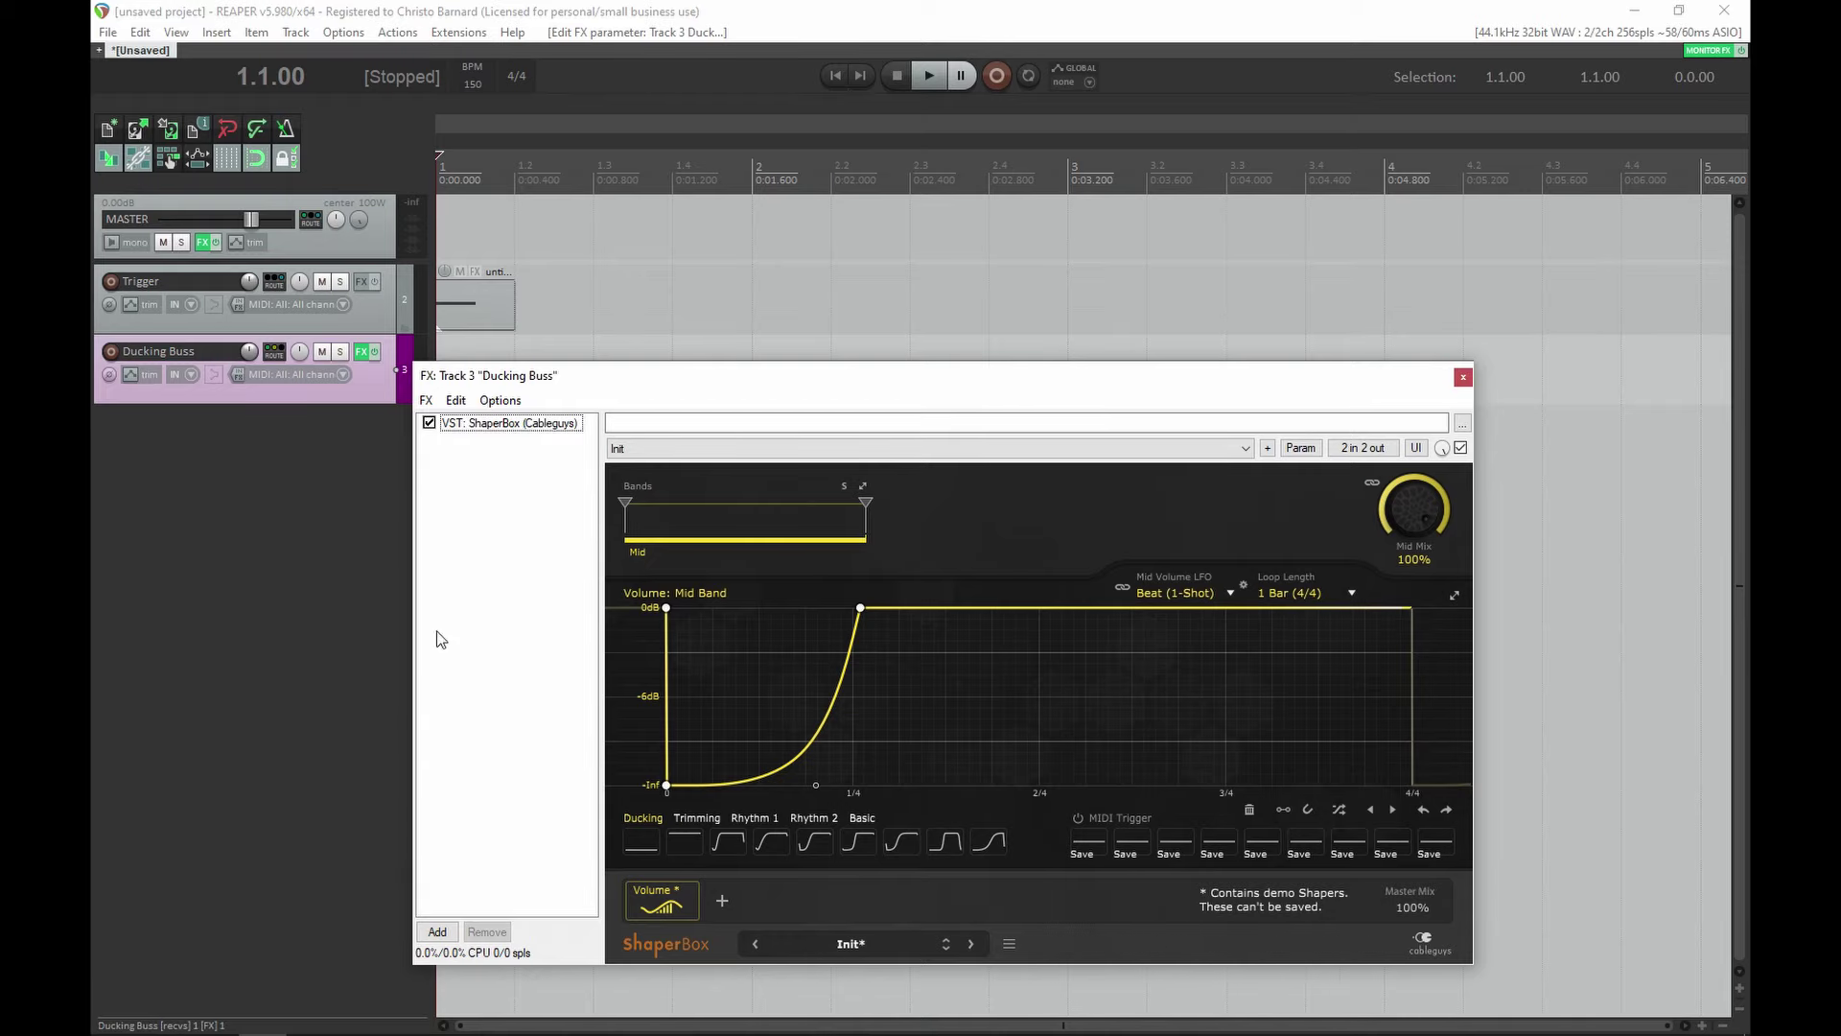
text(lfo)
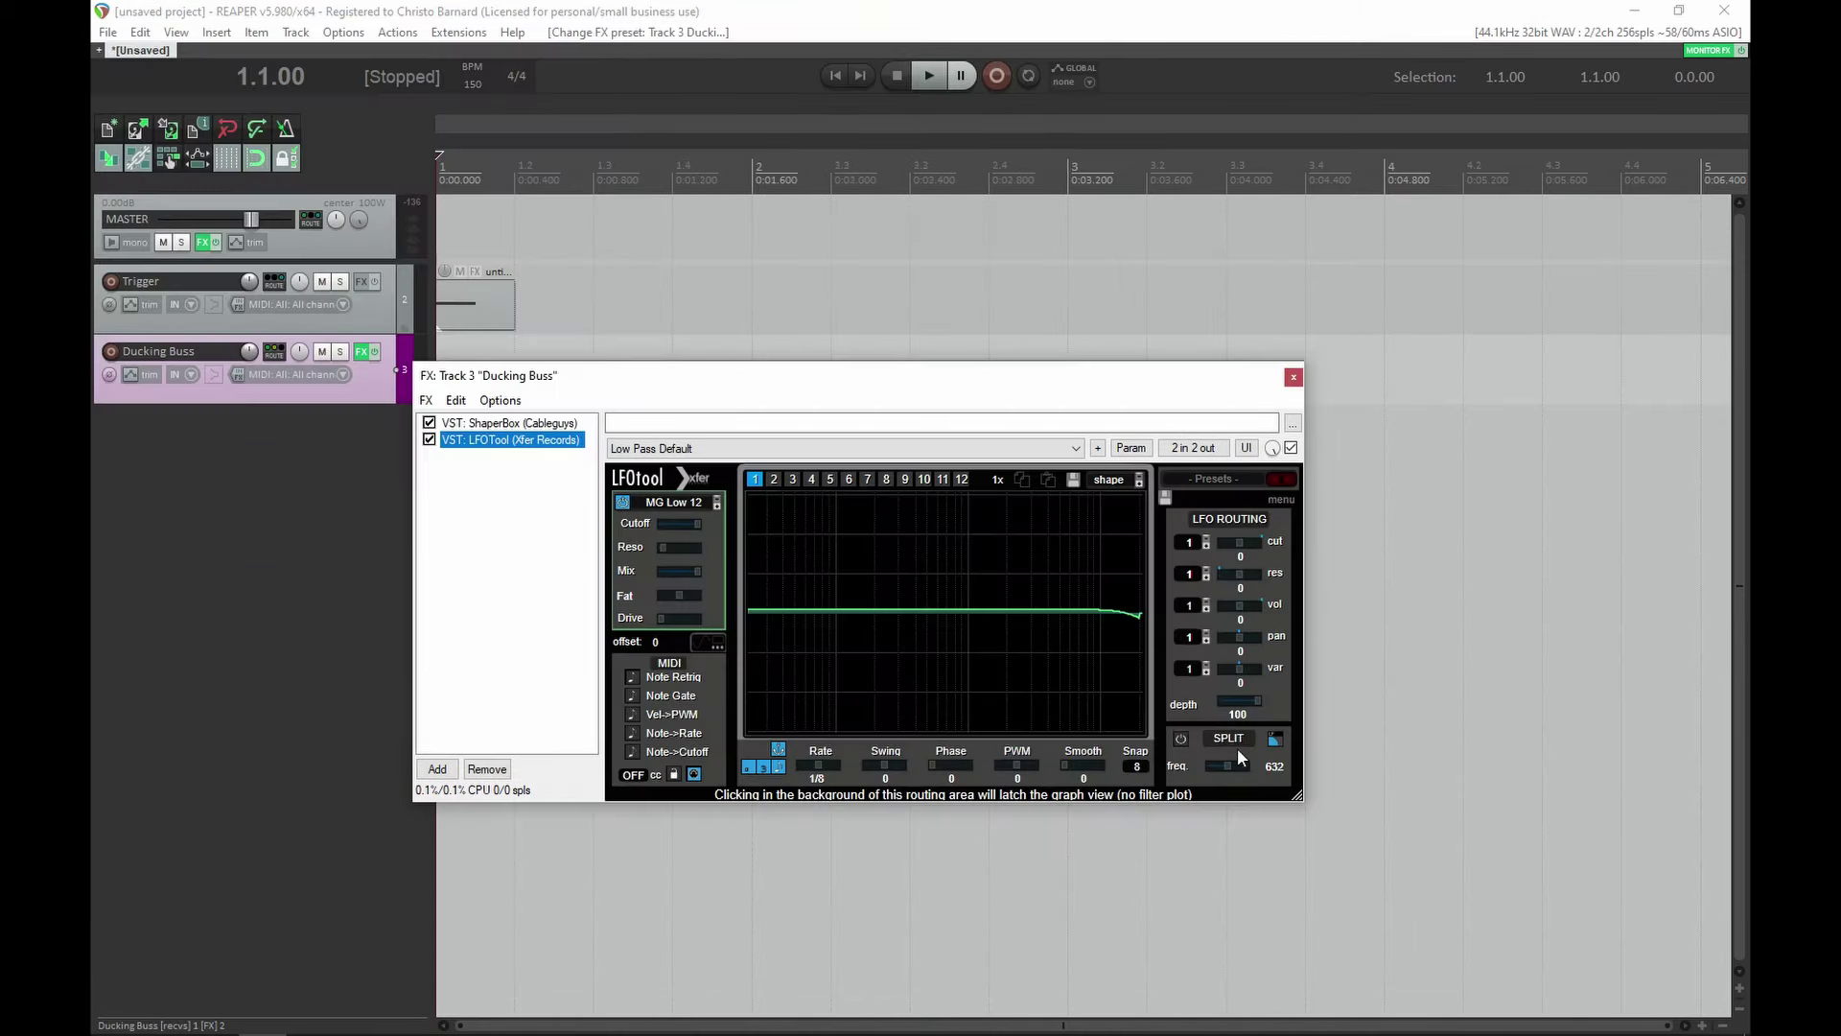
click(1203, 711)
- Add the Gatekeeper plug-in after LFOTool in the Ducking Buss effects chain
double_click(593, 660)
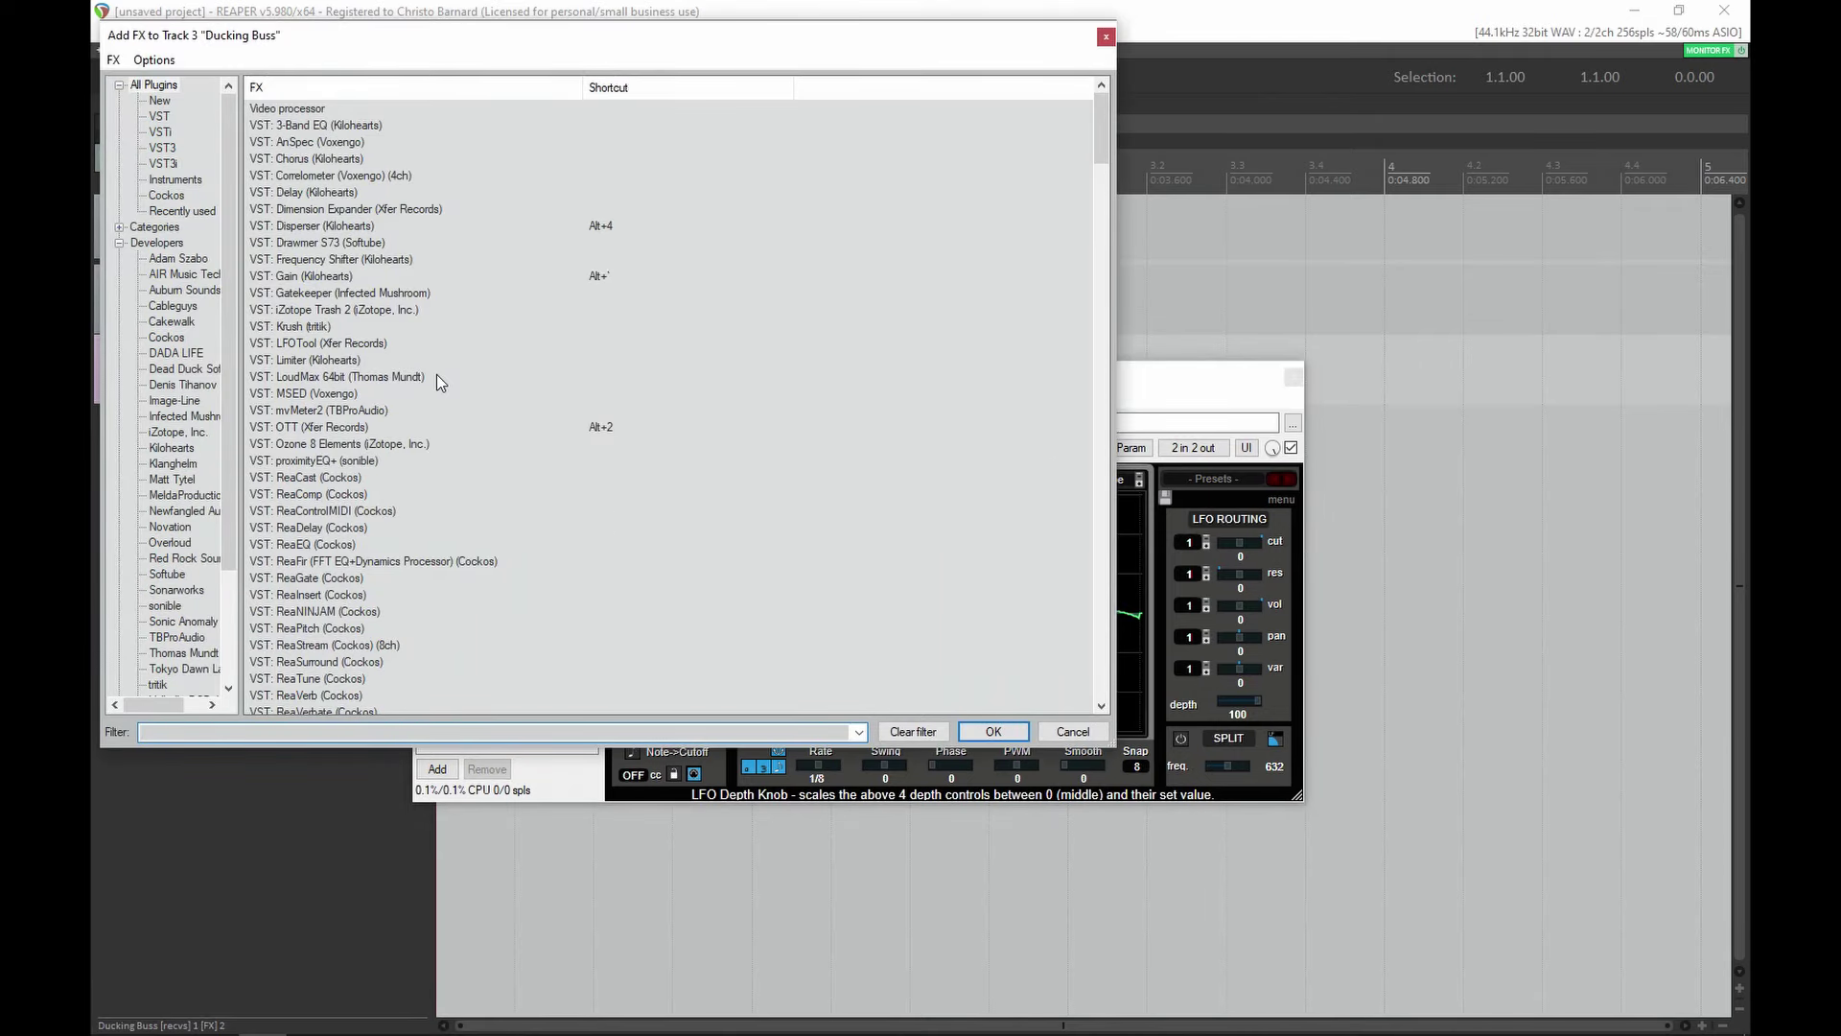
text(gate)
click(333, 109)
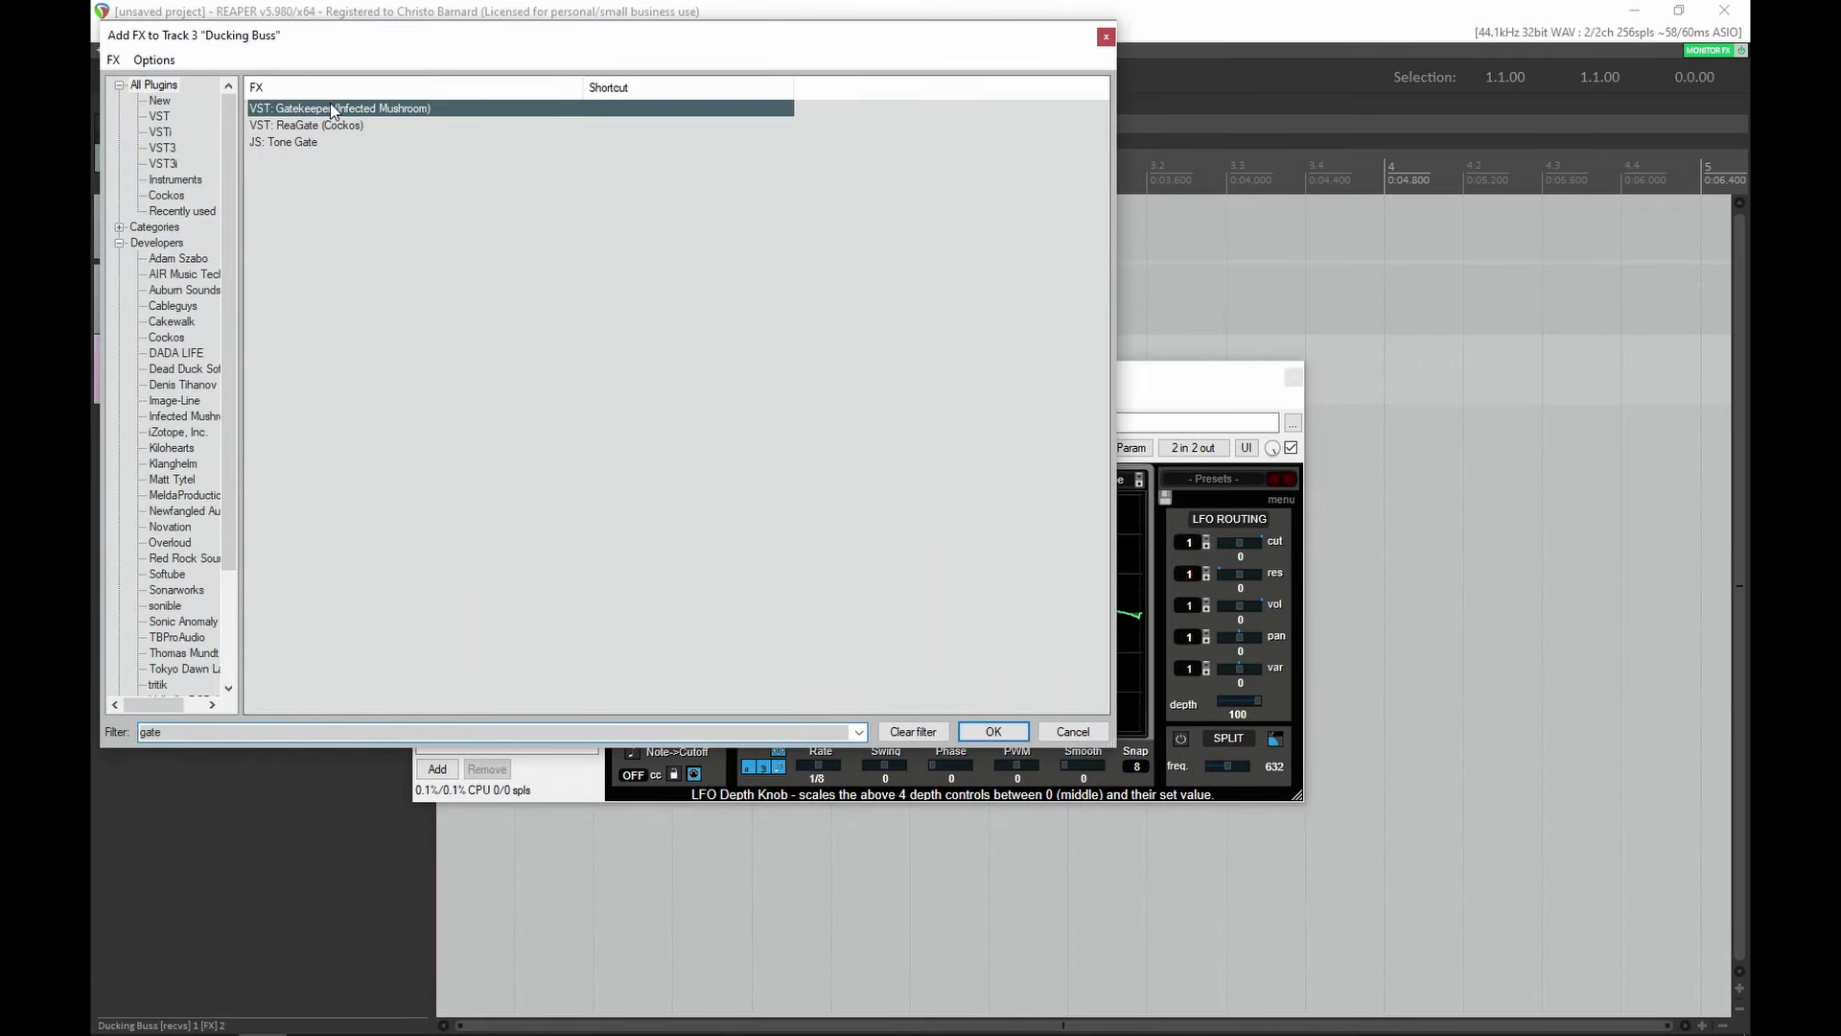
double_click(332, 108)
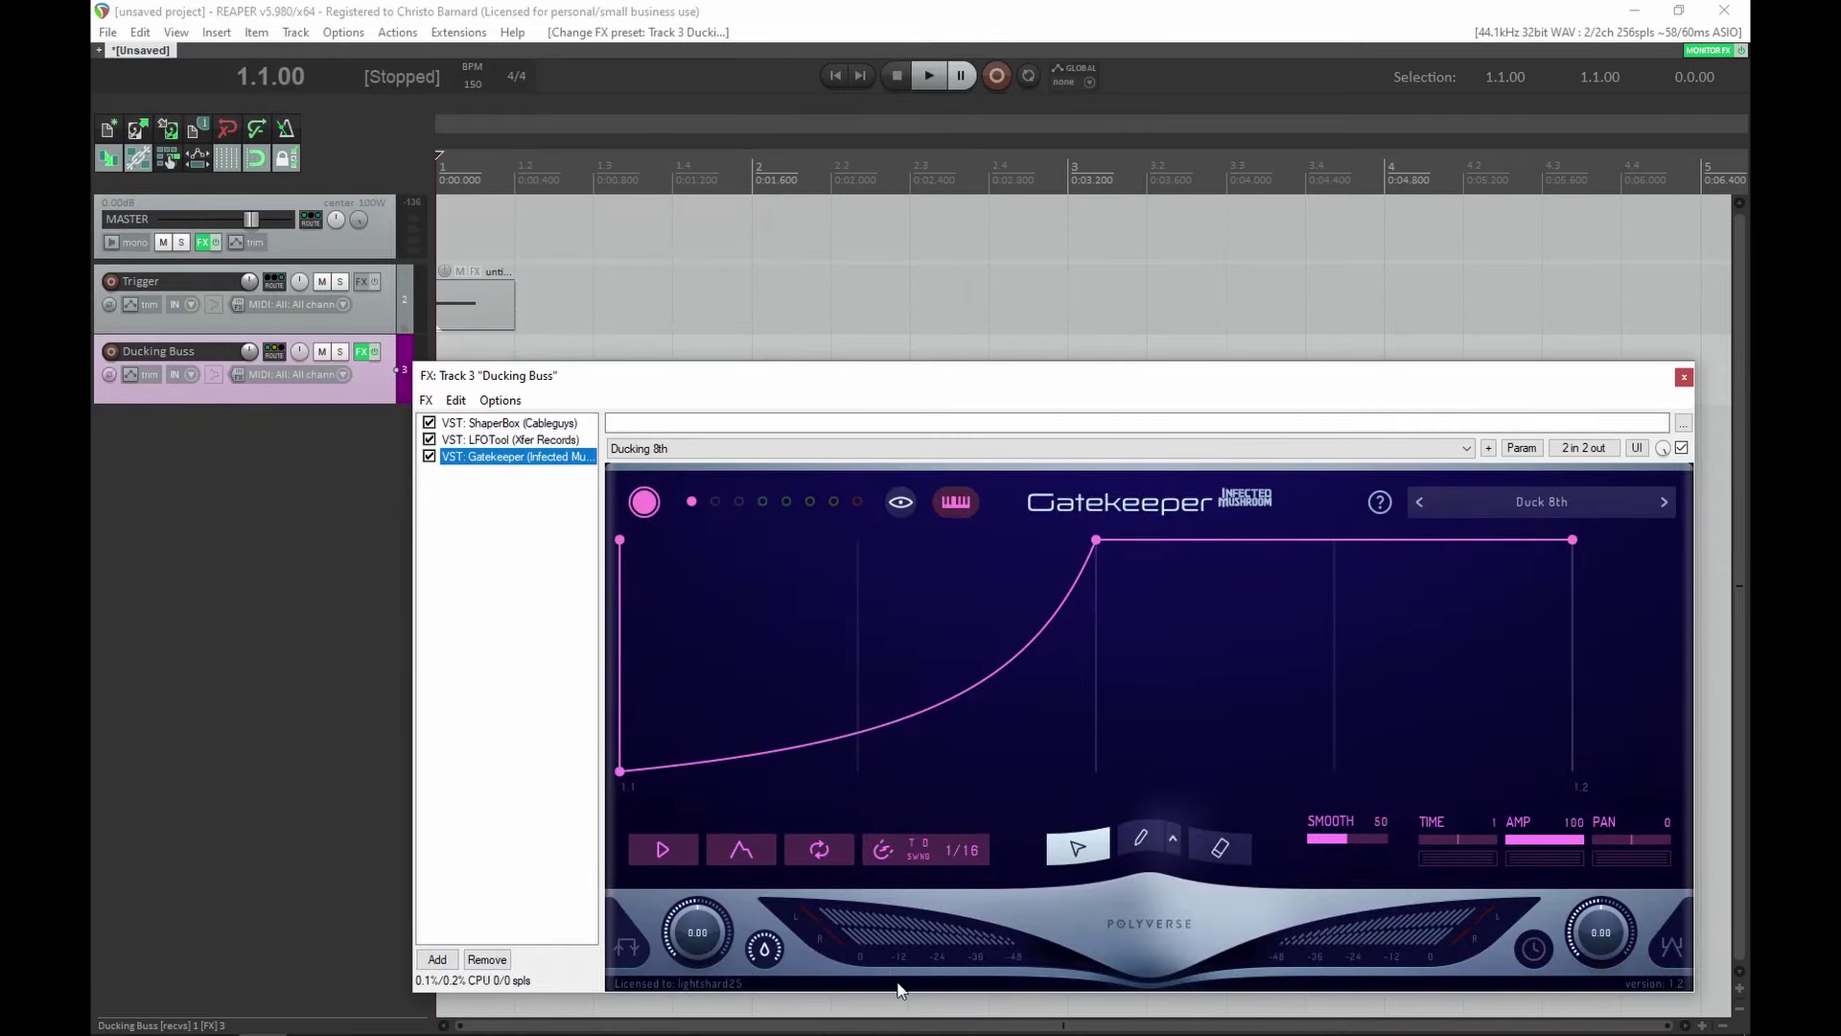
- Show Gatekeeper's Wet, Time and FB settings and reposition the effects window higher on the screen
drag(763, 959, 762, 998)
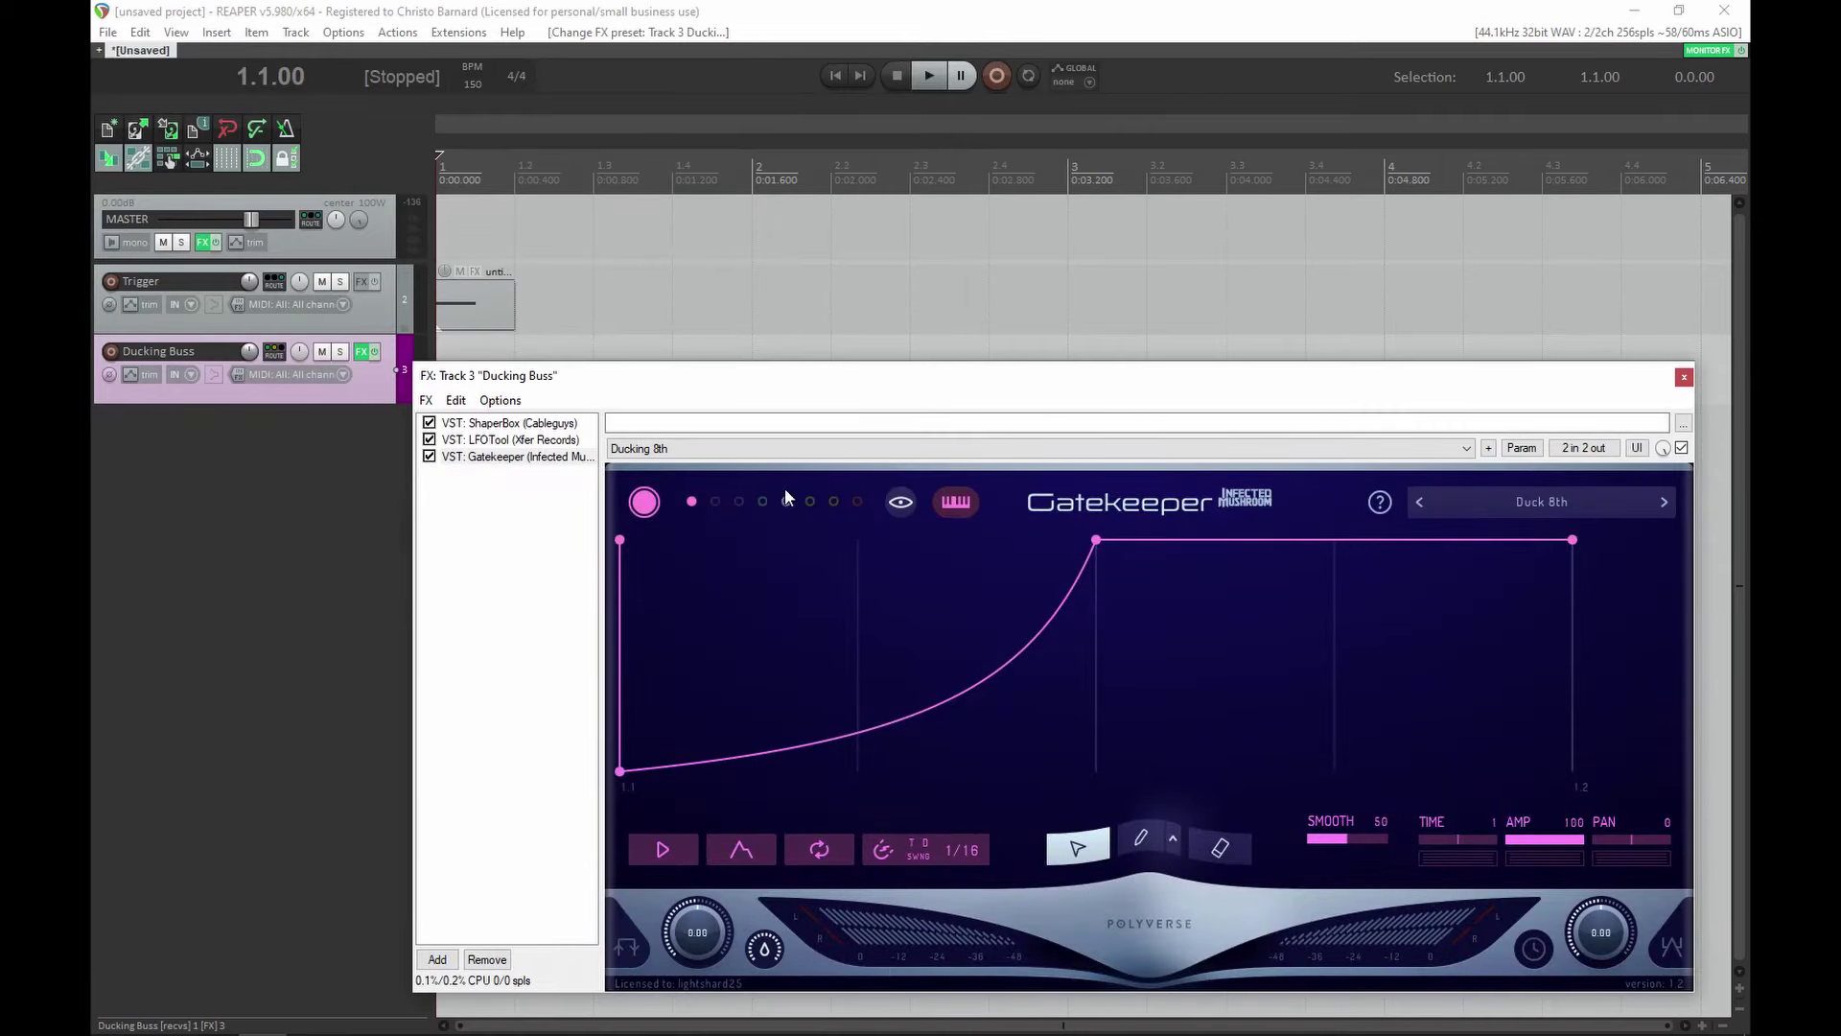
click(1530, 948)
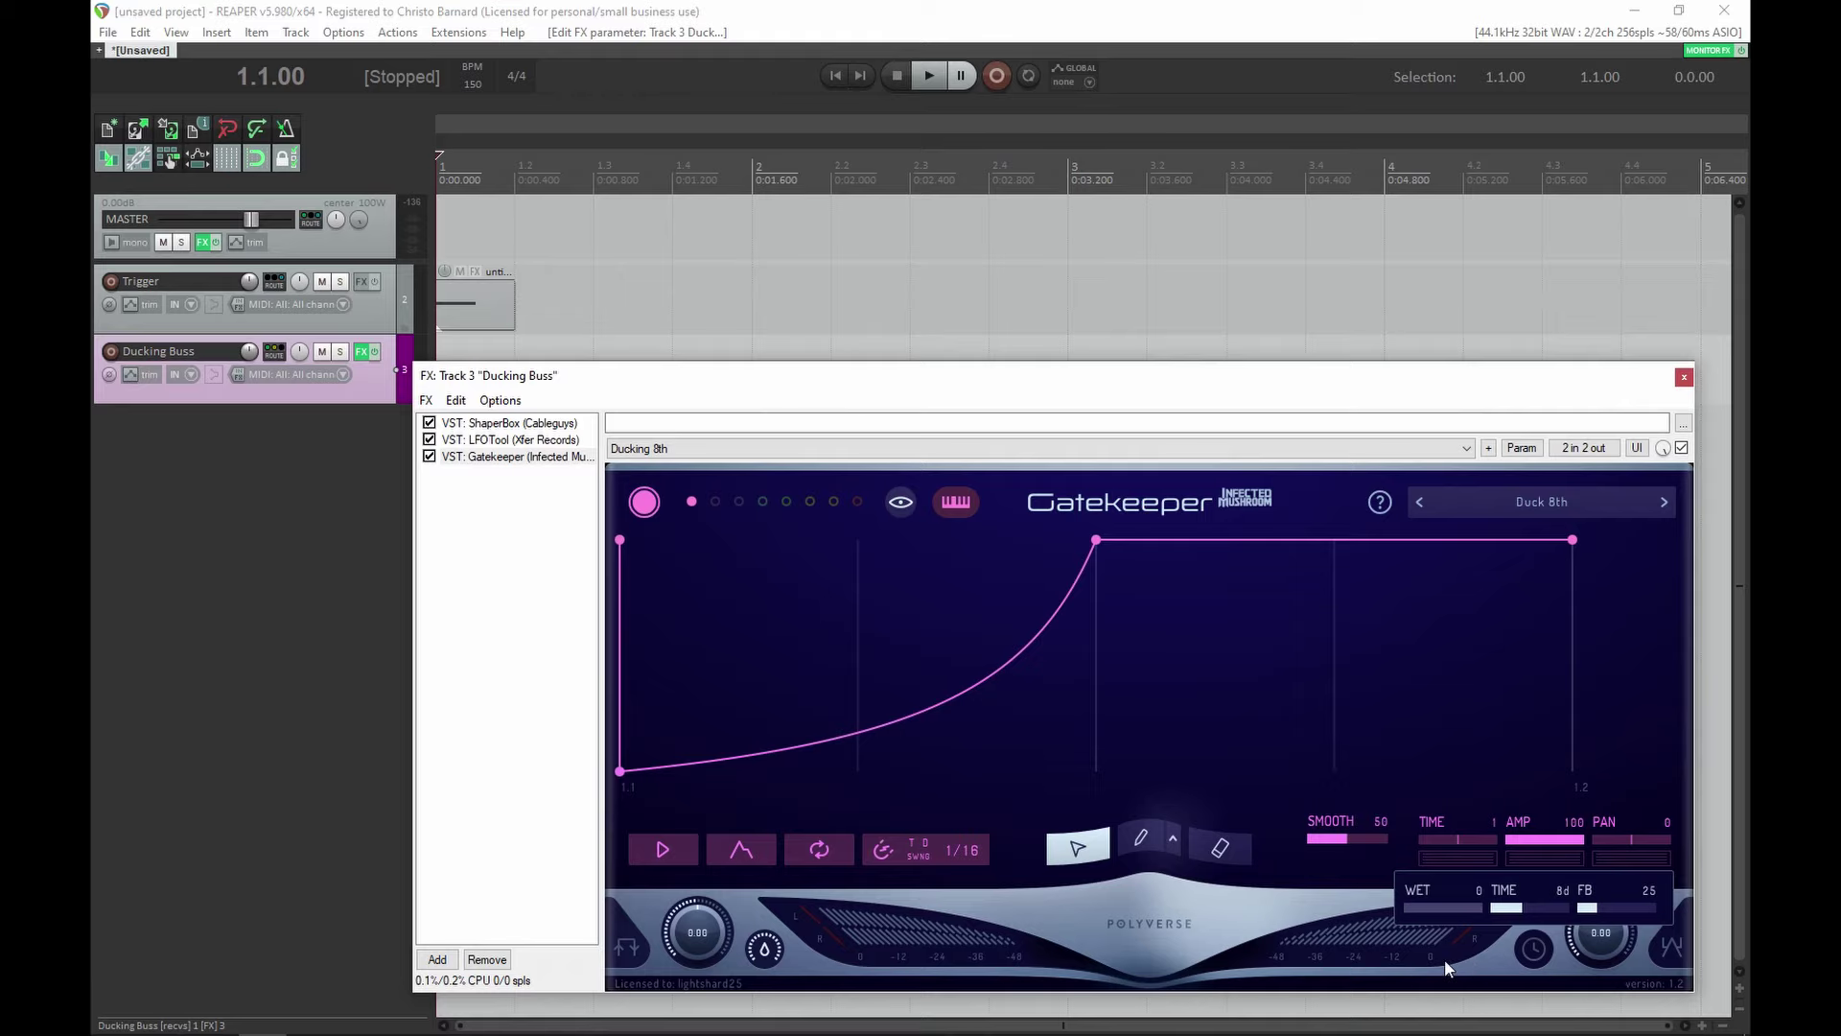
drag(1147, 375, 1093, 276)
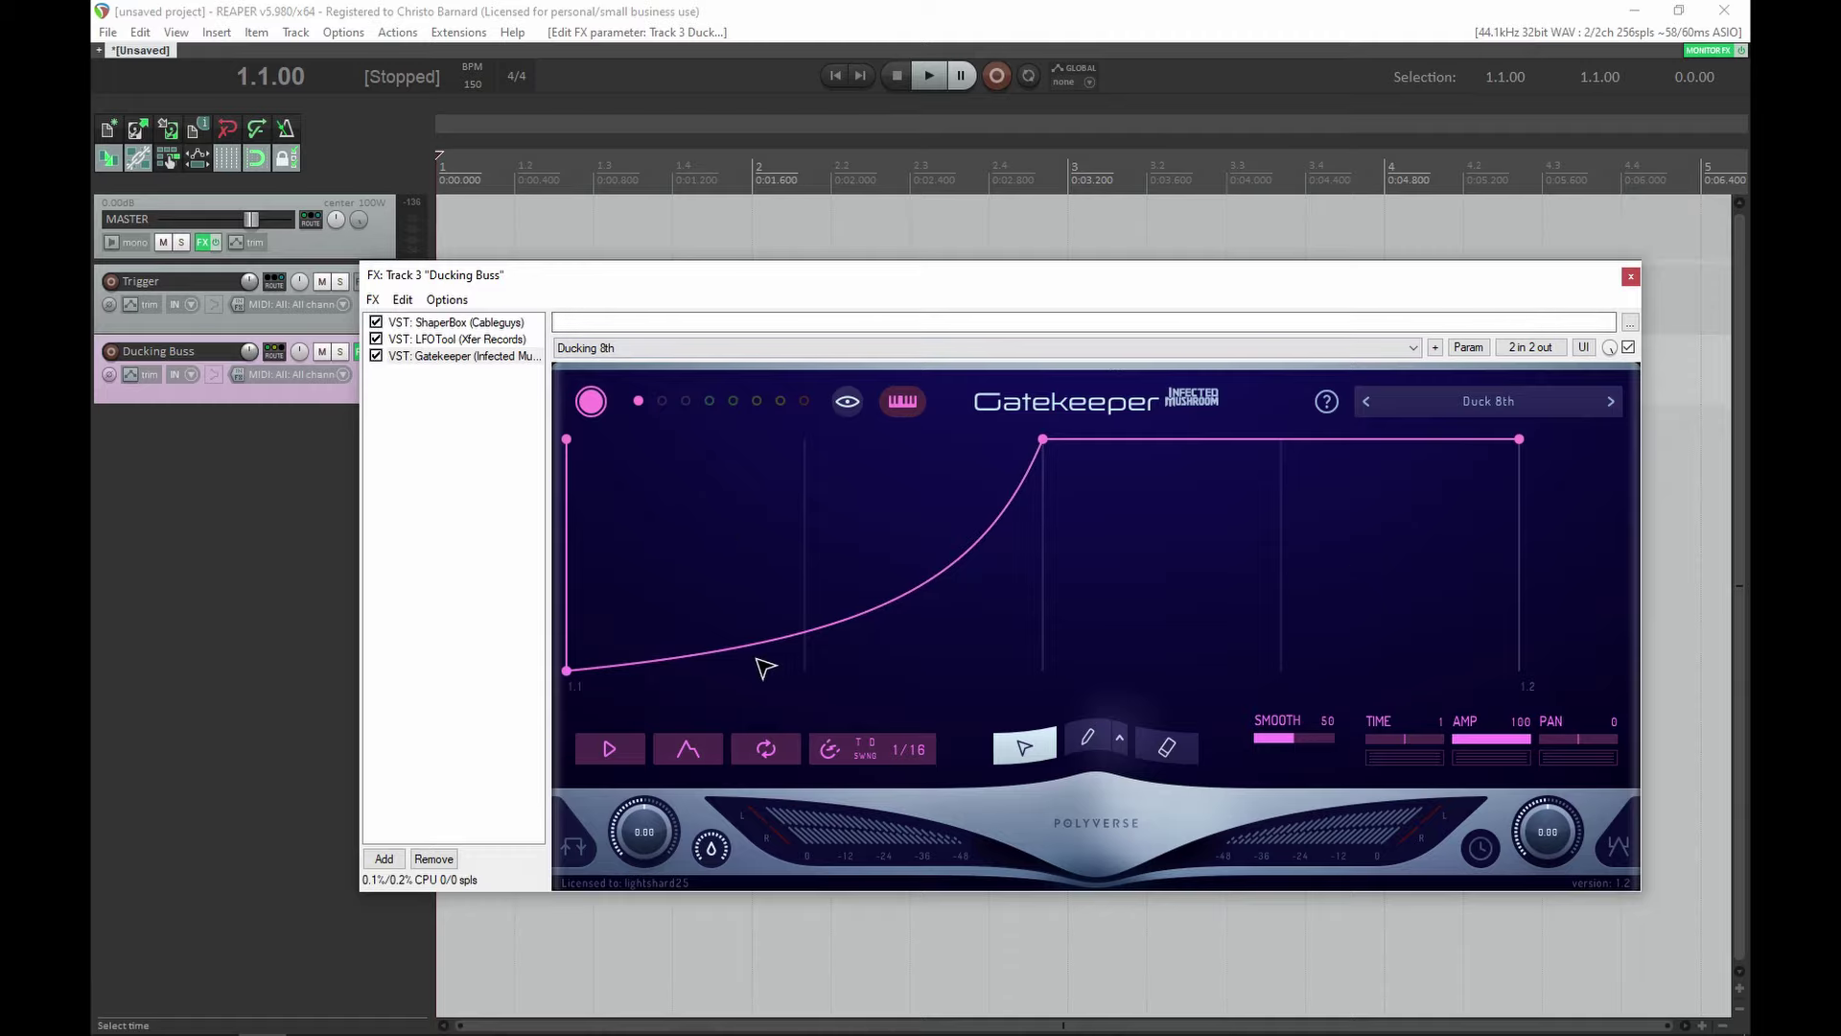
- Select all the plug-ins in the Ducking Buss effects chain and delete them
mouse_move(384, 415)
mouse_down()
mouse_move(400, 359)
mouse_move(441, 418)
mouse_up()
key(ctrl+a)
key(Delete)
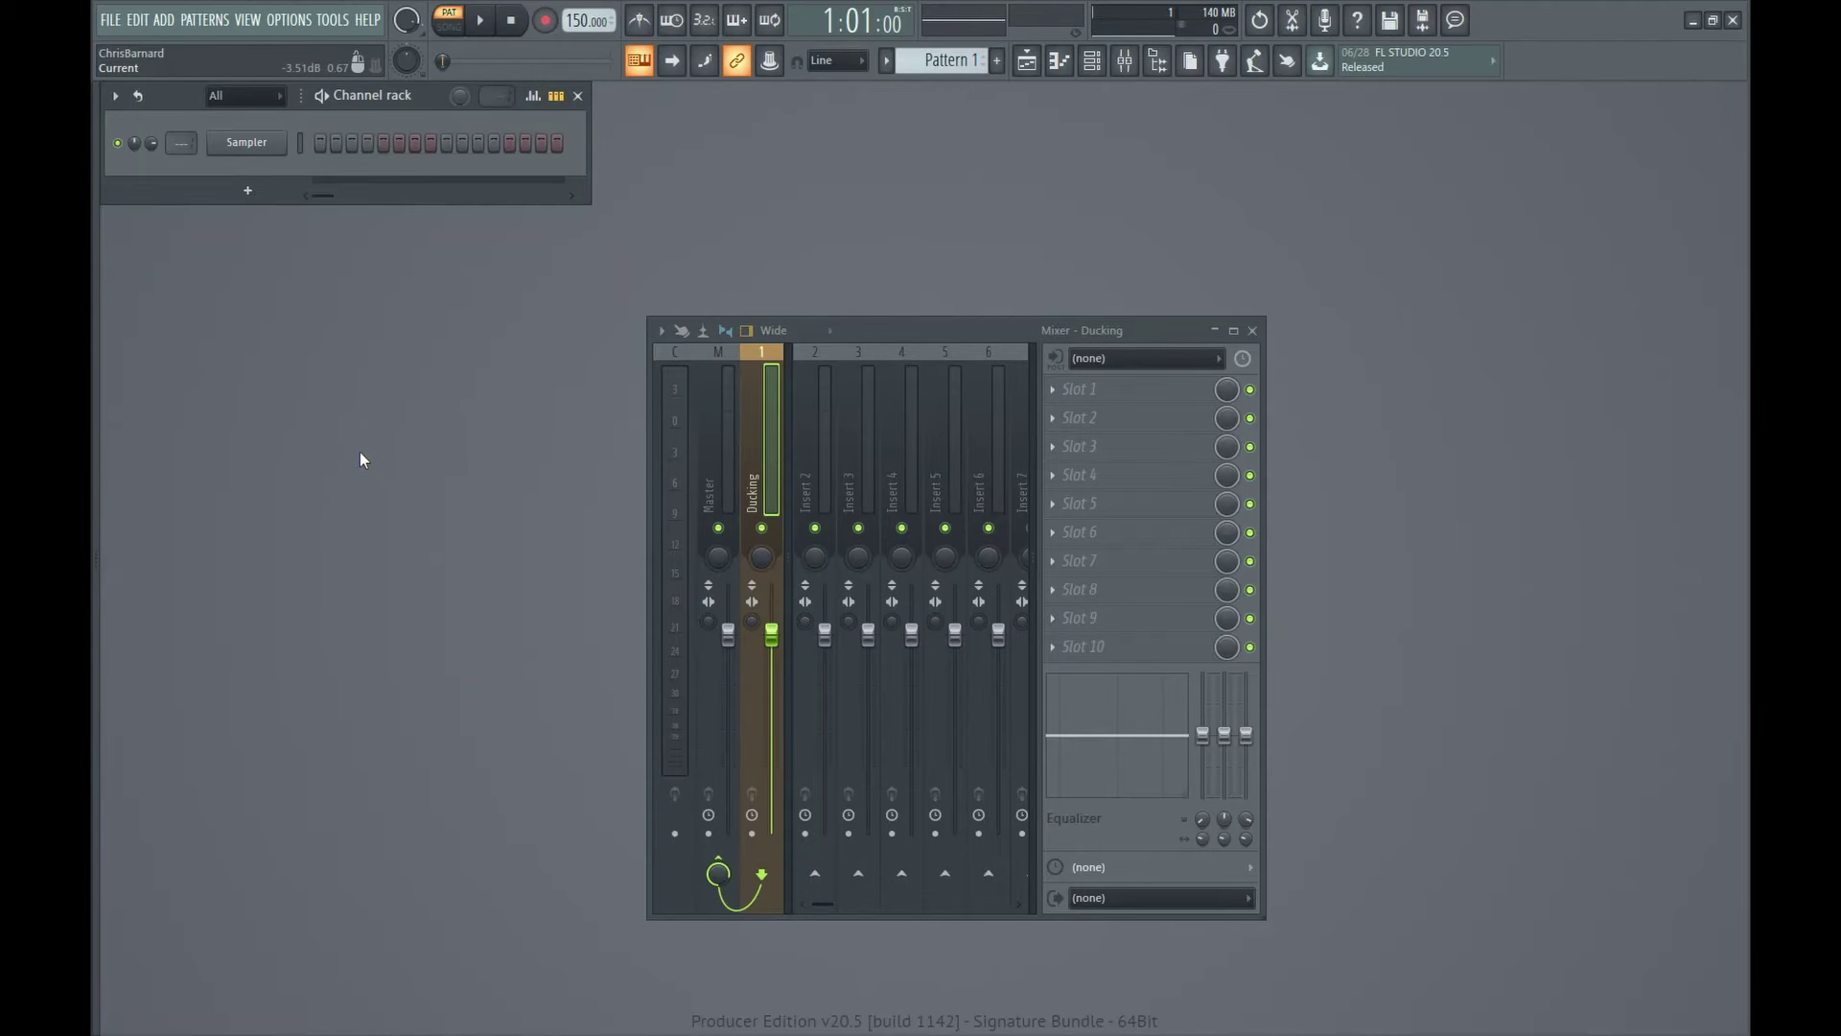
- Replace the Sampler channel with the MIDI Out plug-in and move its window clear of the channel rack
key(F8)
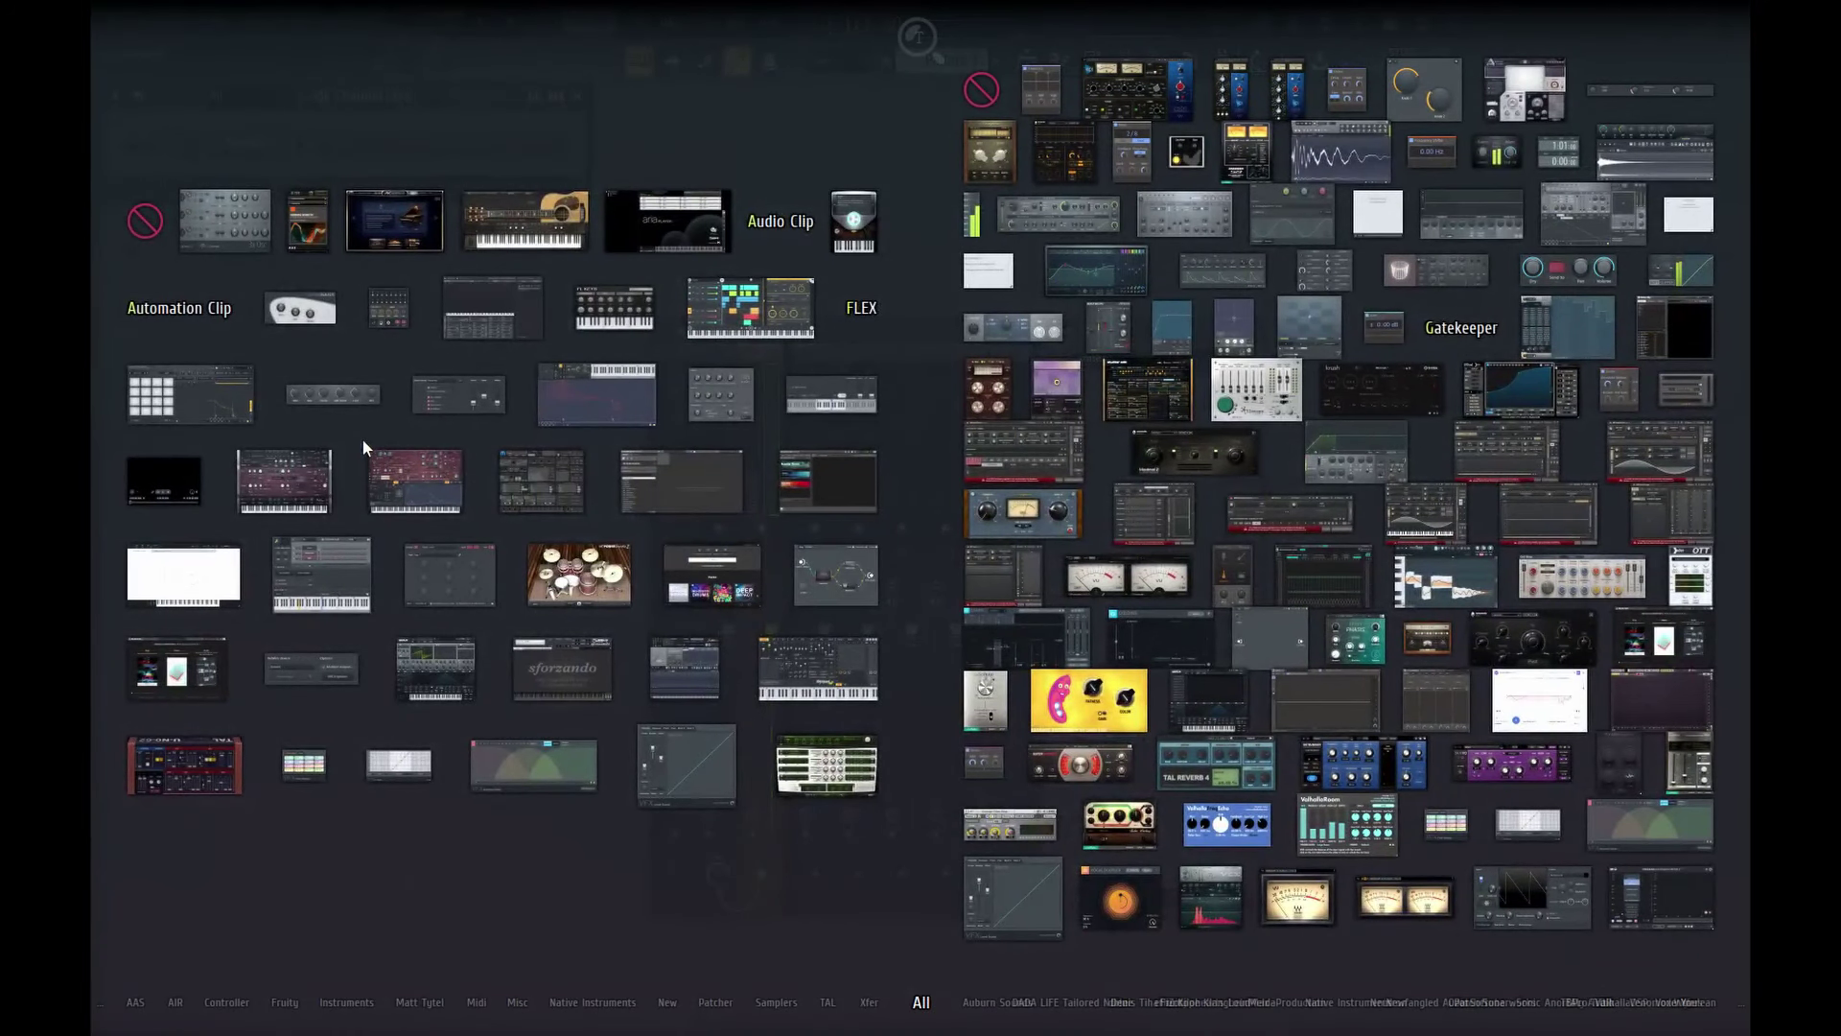
key(F8)
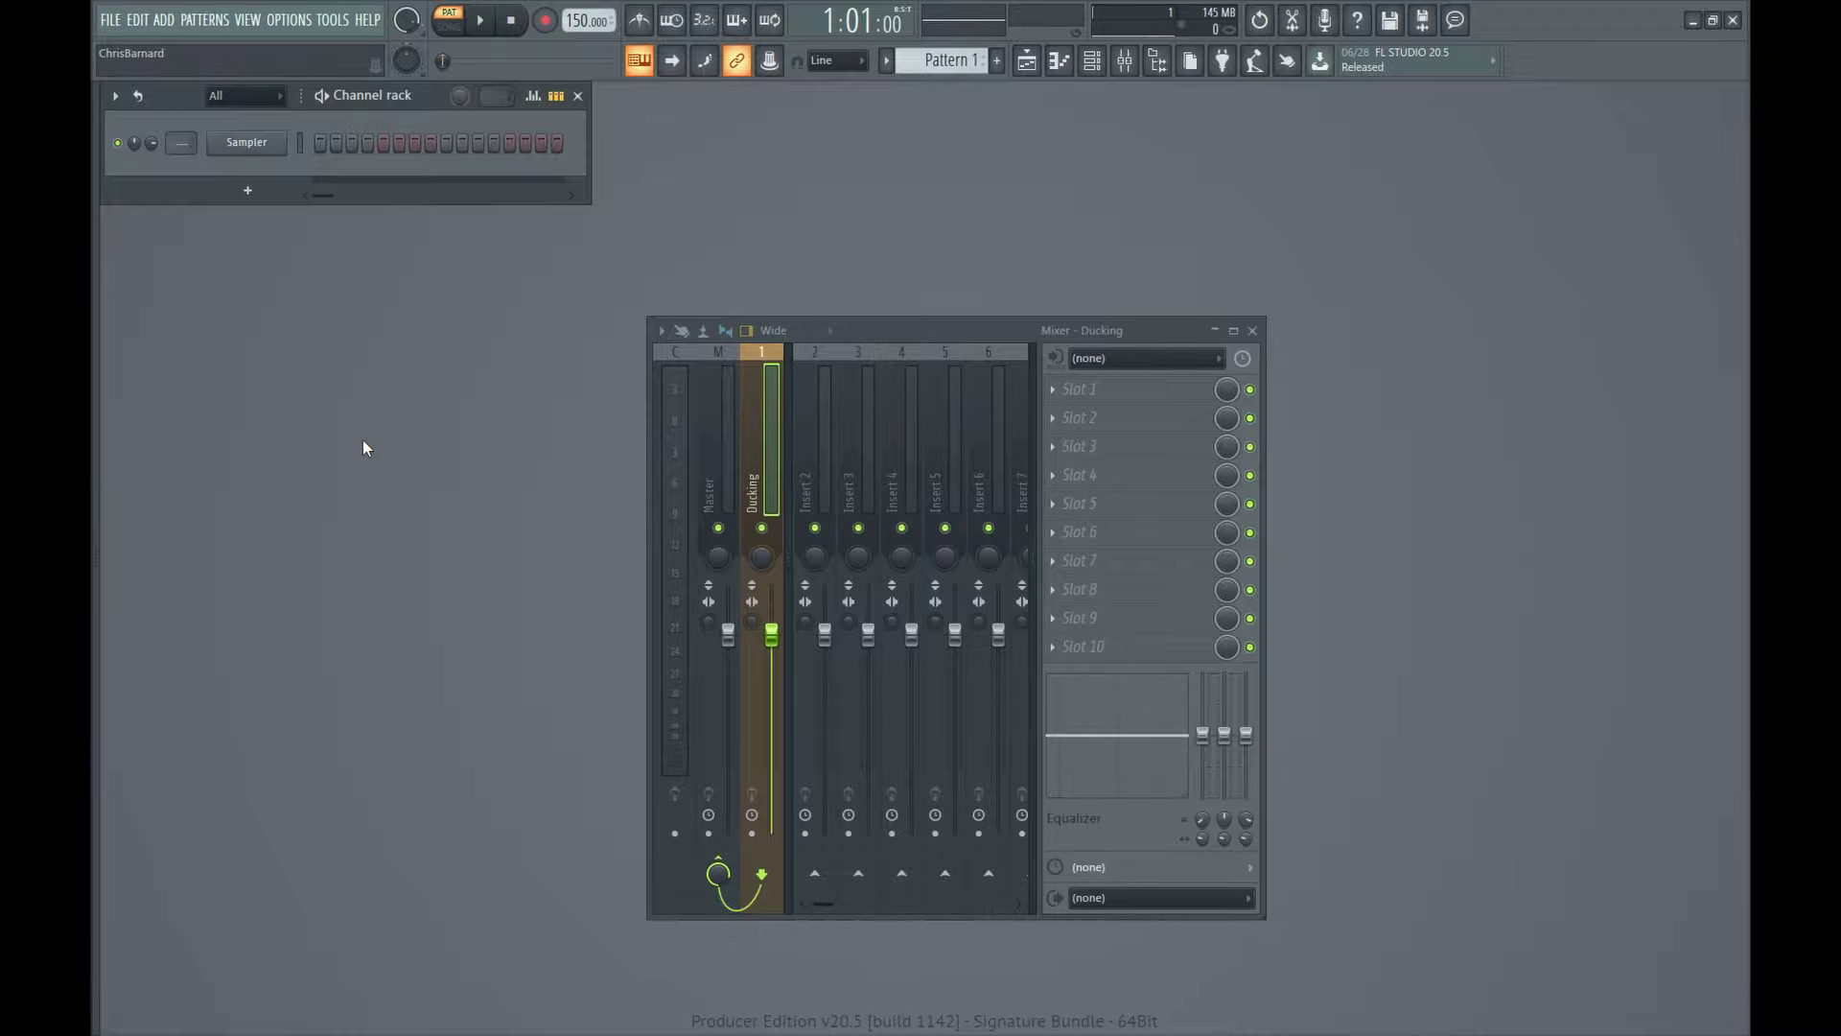
key(F8)
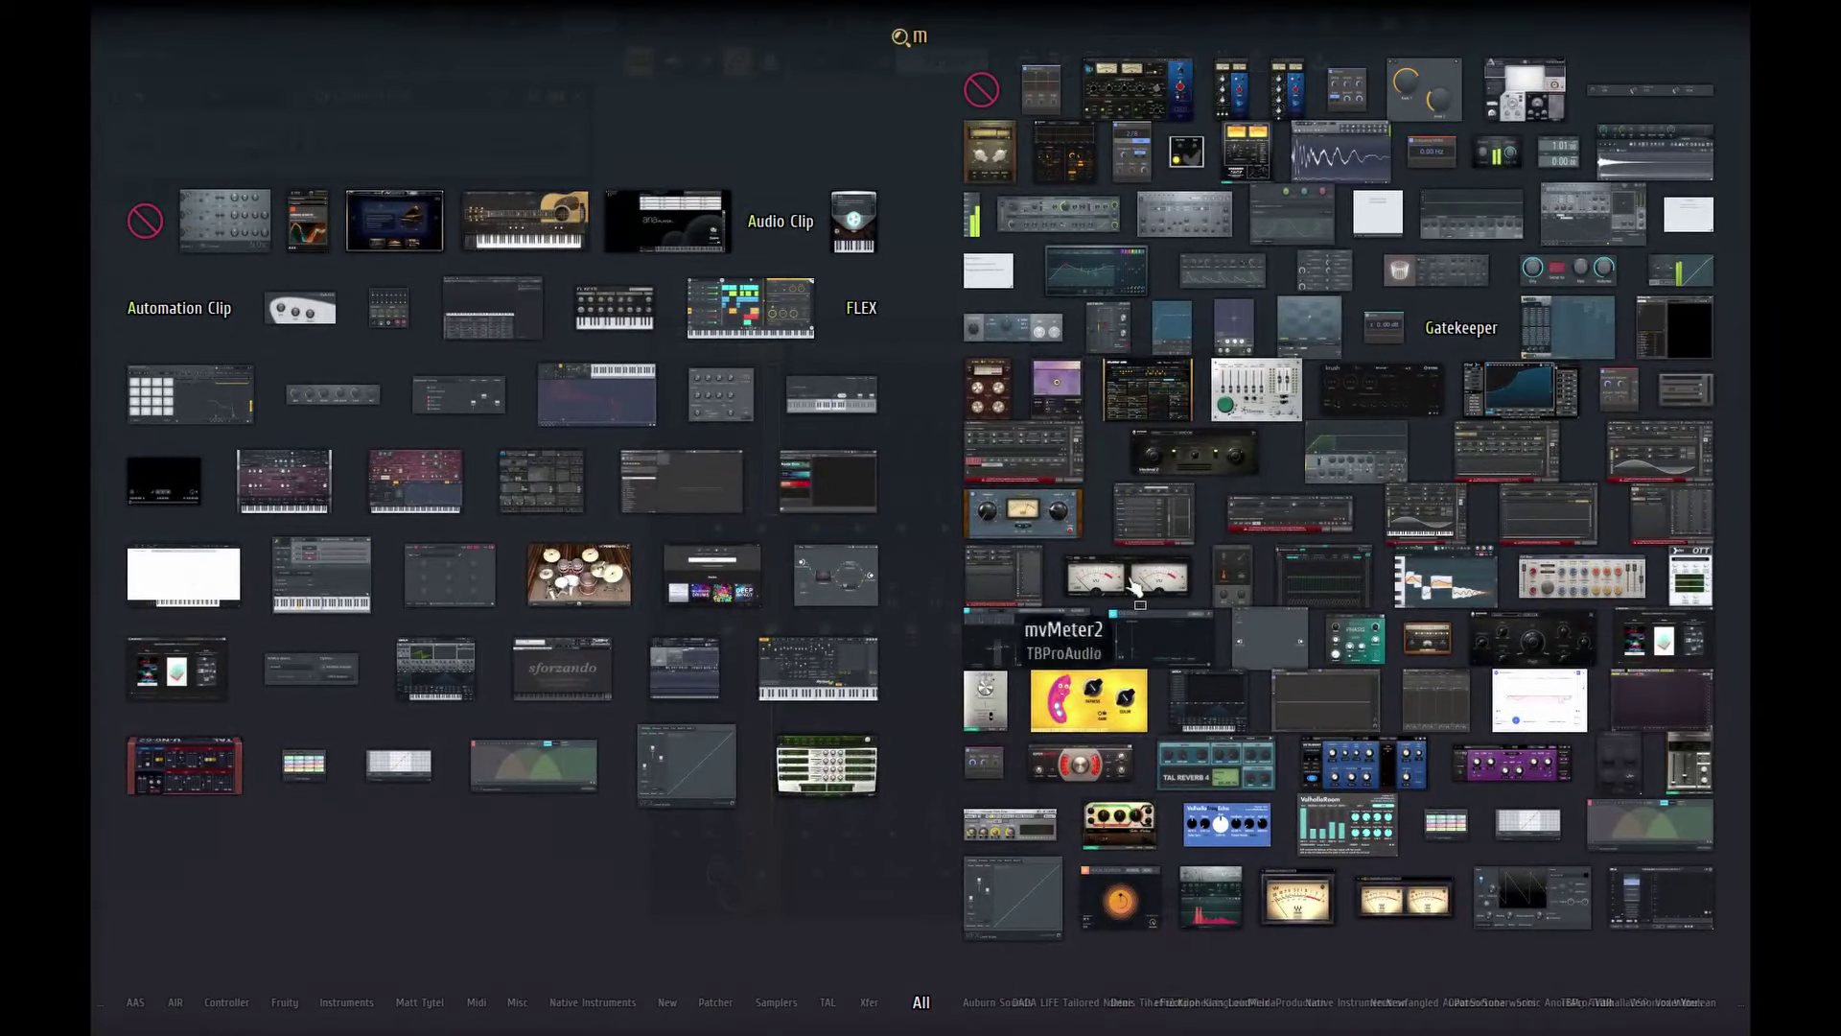
drag(1019, 616, 250, 146)
drag(442, 302, 386, 268)
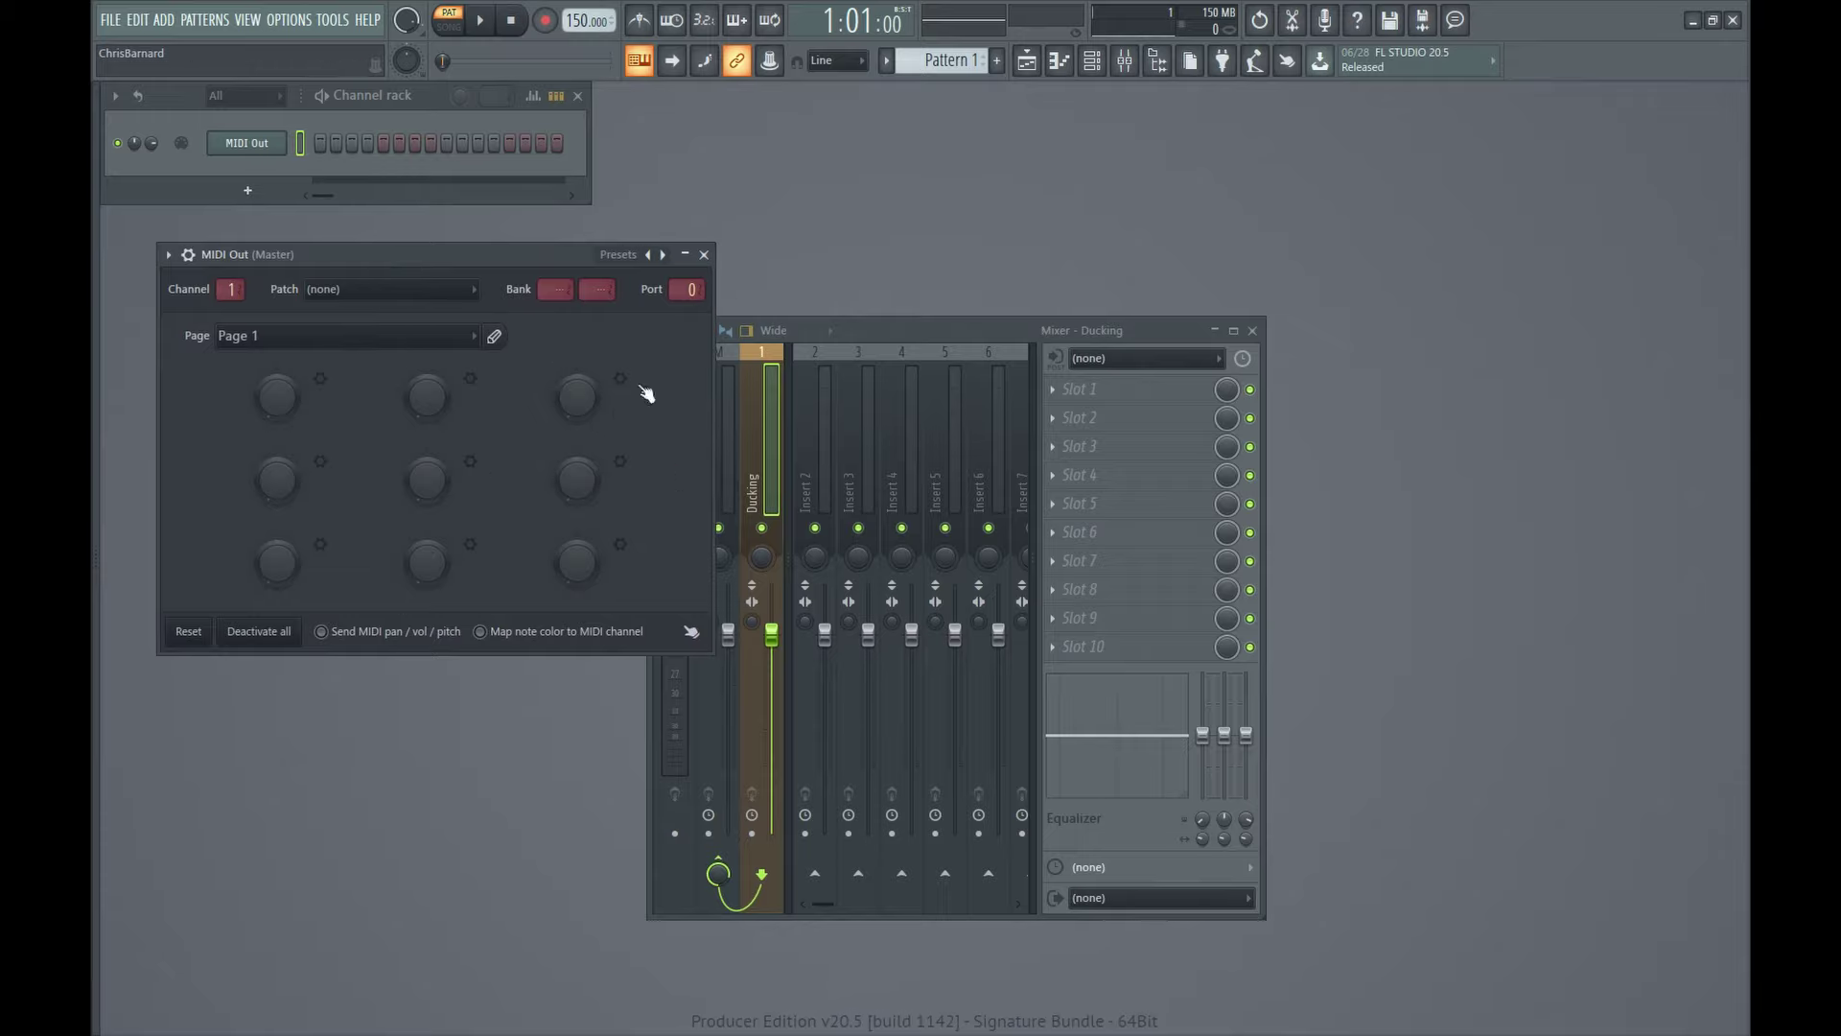
- Examine the MIDI settings for the USB MIDI Interface input, including its enable and port options, and close them
key(F10)
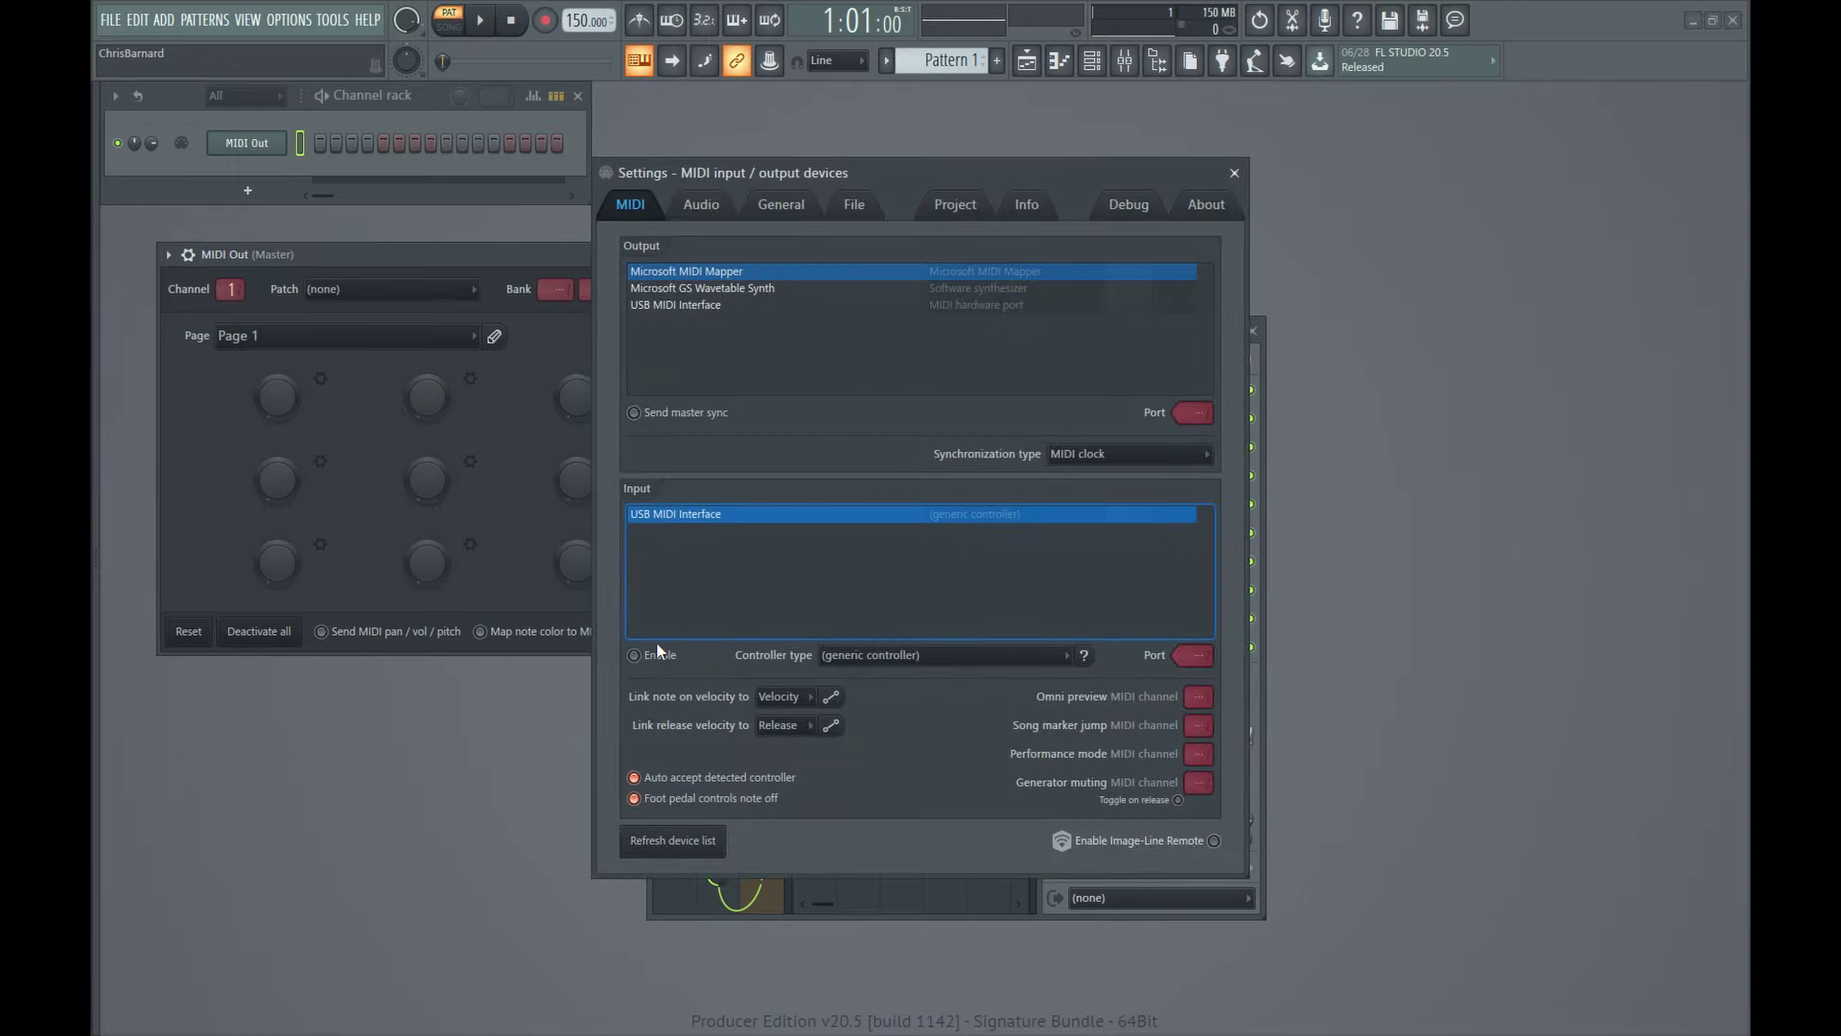
click(635, 655)
click(1112, 603)
click(661, 652)
click(1234, 173)
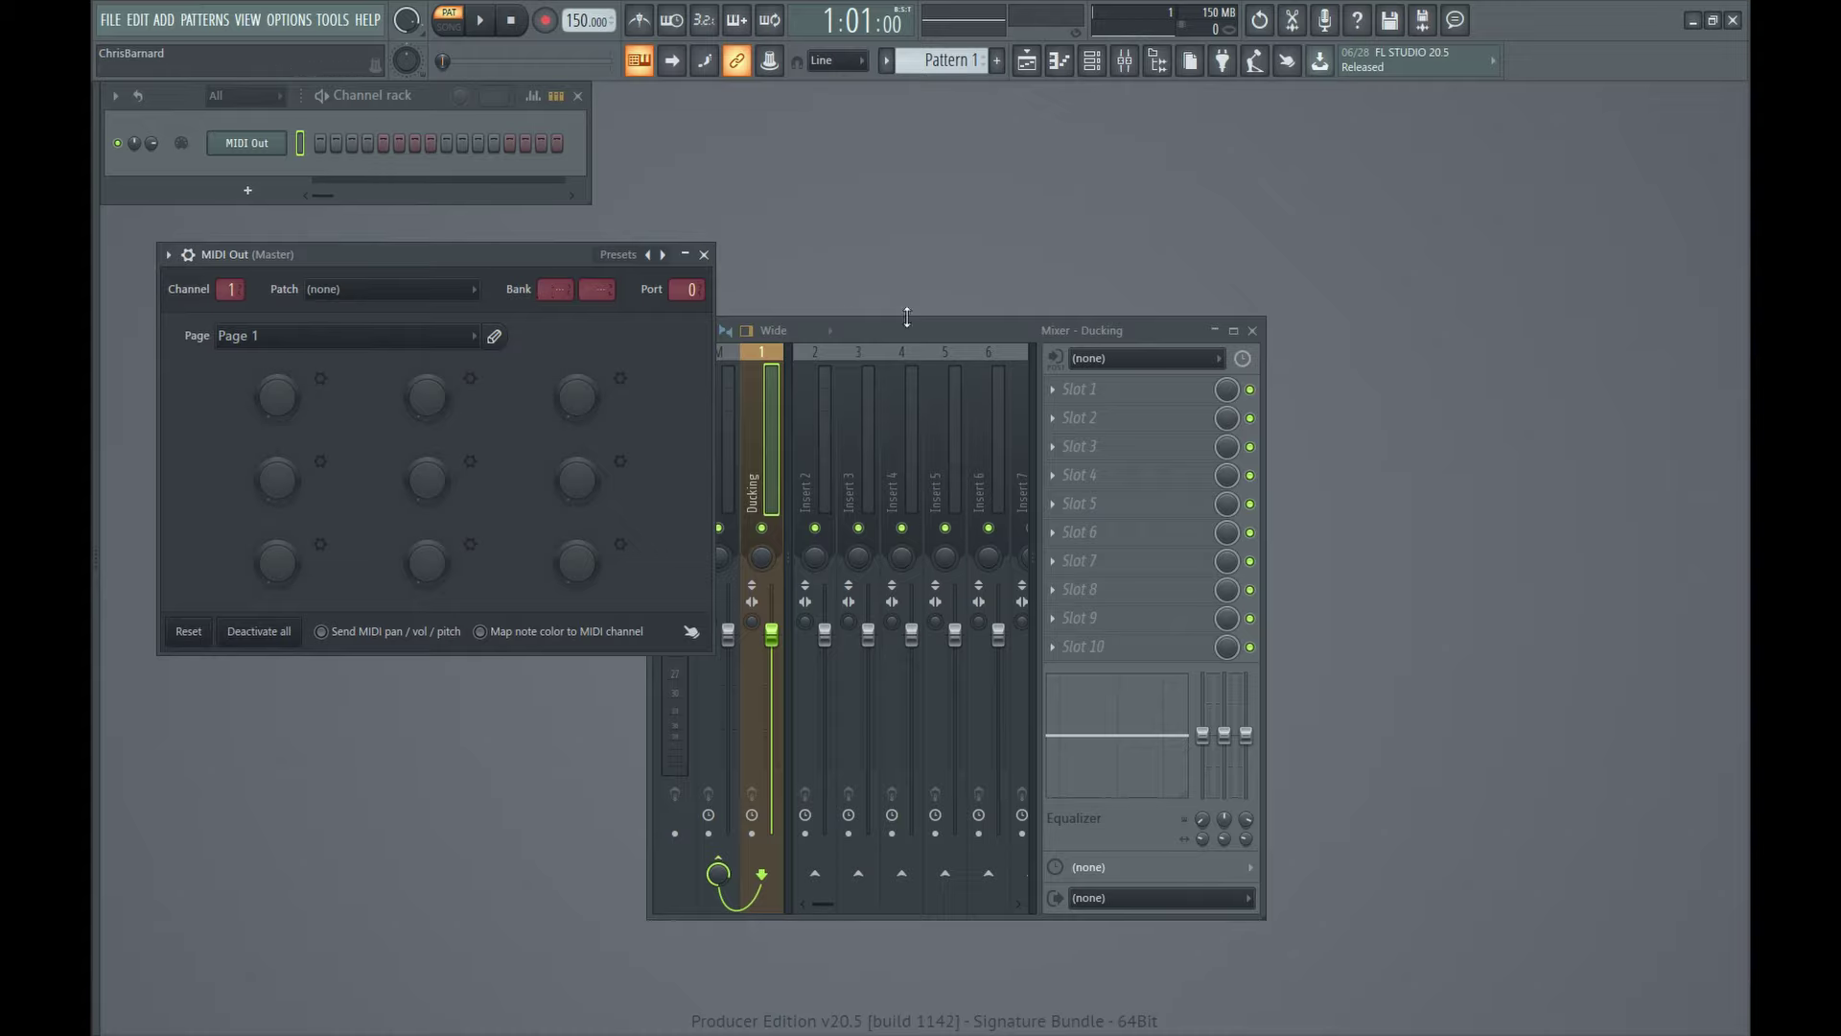
- Set the MIDI Out port to 50 and move the mixer beside the MIDI Out window
click(775, 330)
drag(928, 323, 1023, 251)
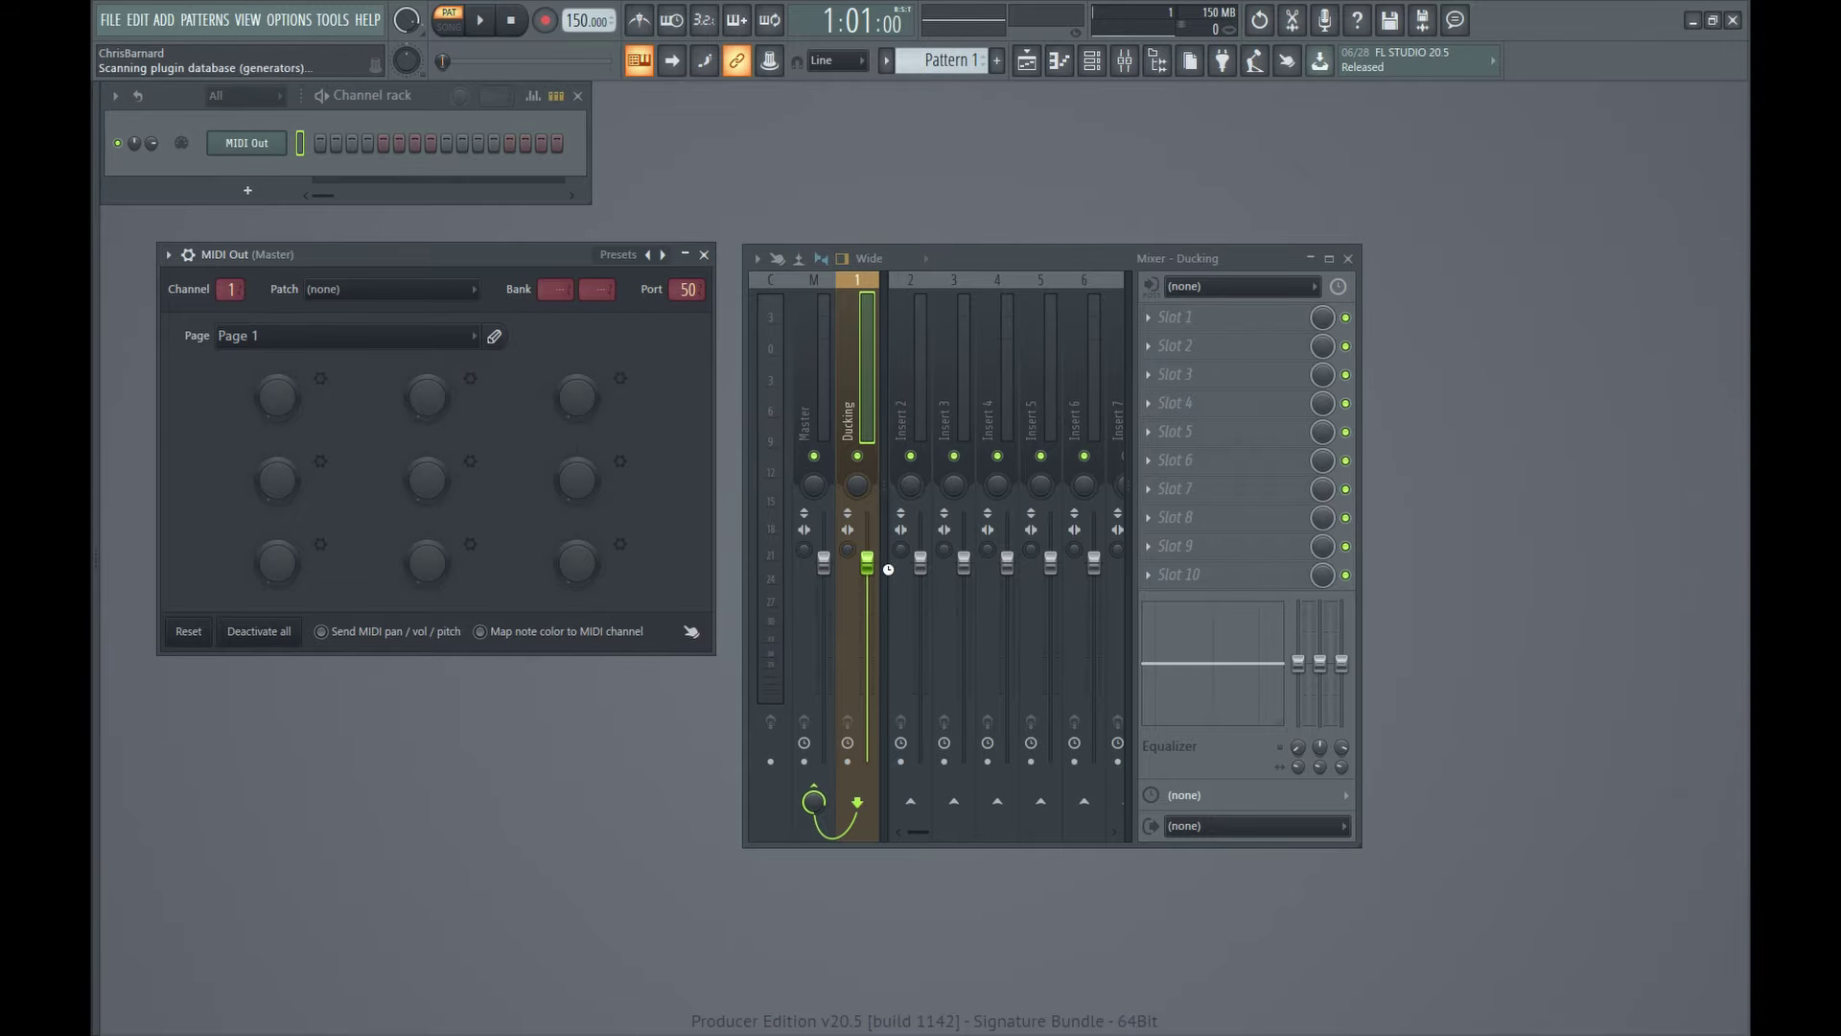
- Add LFOTool to the first effect slot of the Ducking mixer track and move its window away from MIDI Out
key(F8)
mouse_move(871, 473)
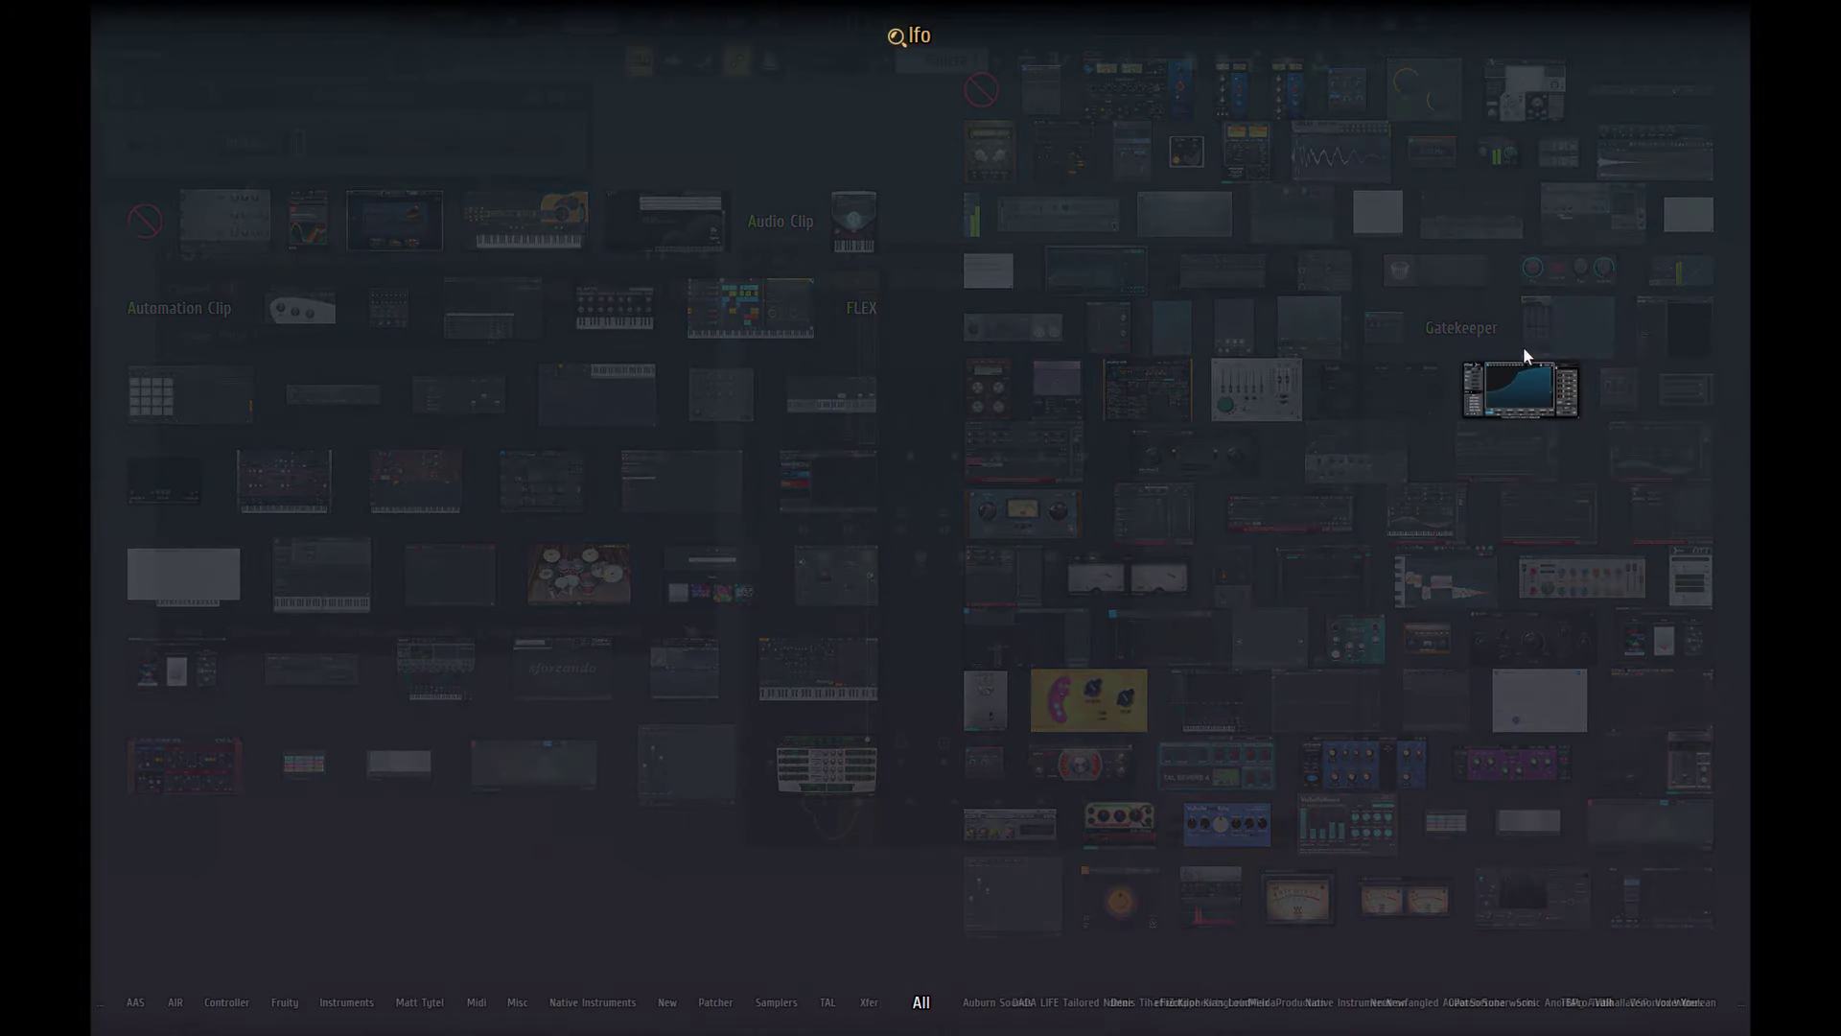
drag(1523, 347, 1186, 318)
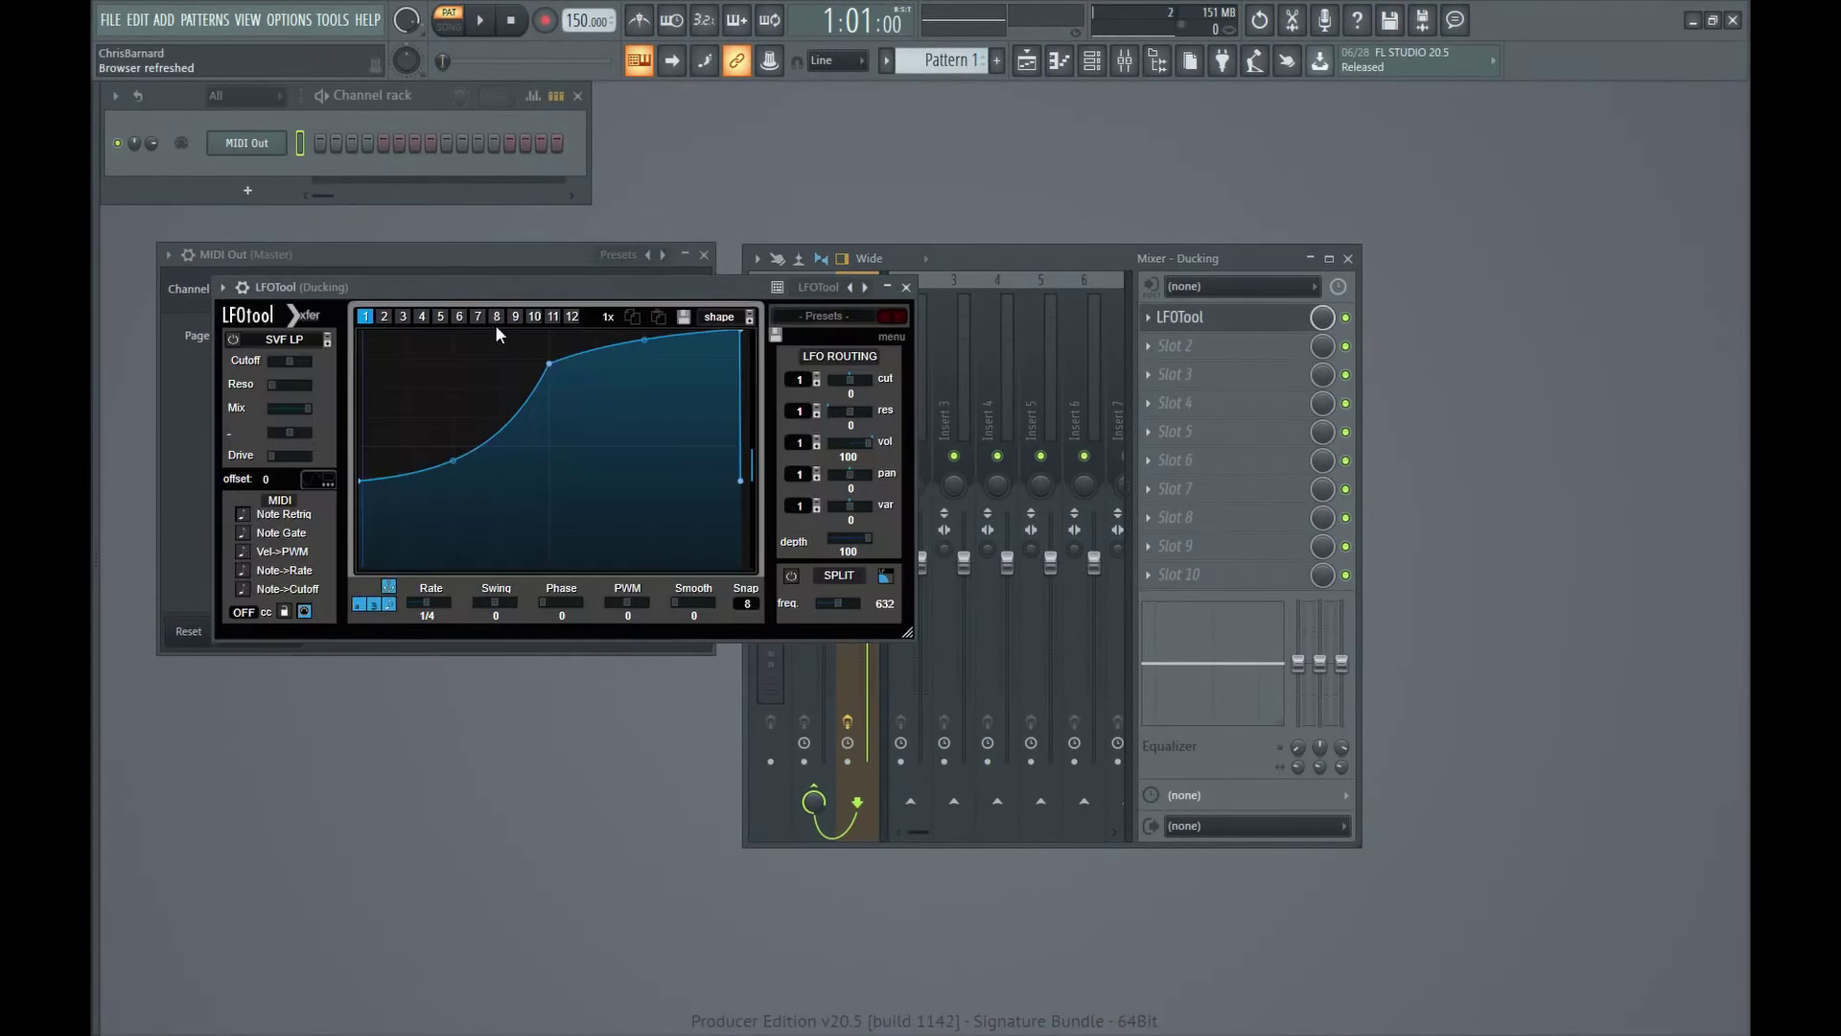
drag(516, 297, 1078, 266)
- Set LFOTool's MIDI input port to match the MIDI Out port and return to the plug-in's interface
click(804, 255)
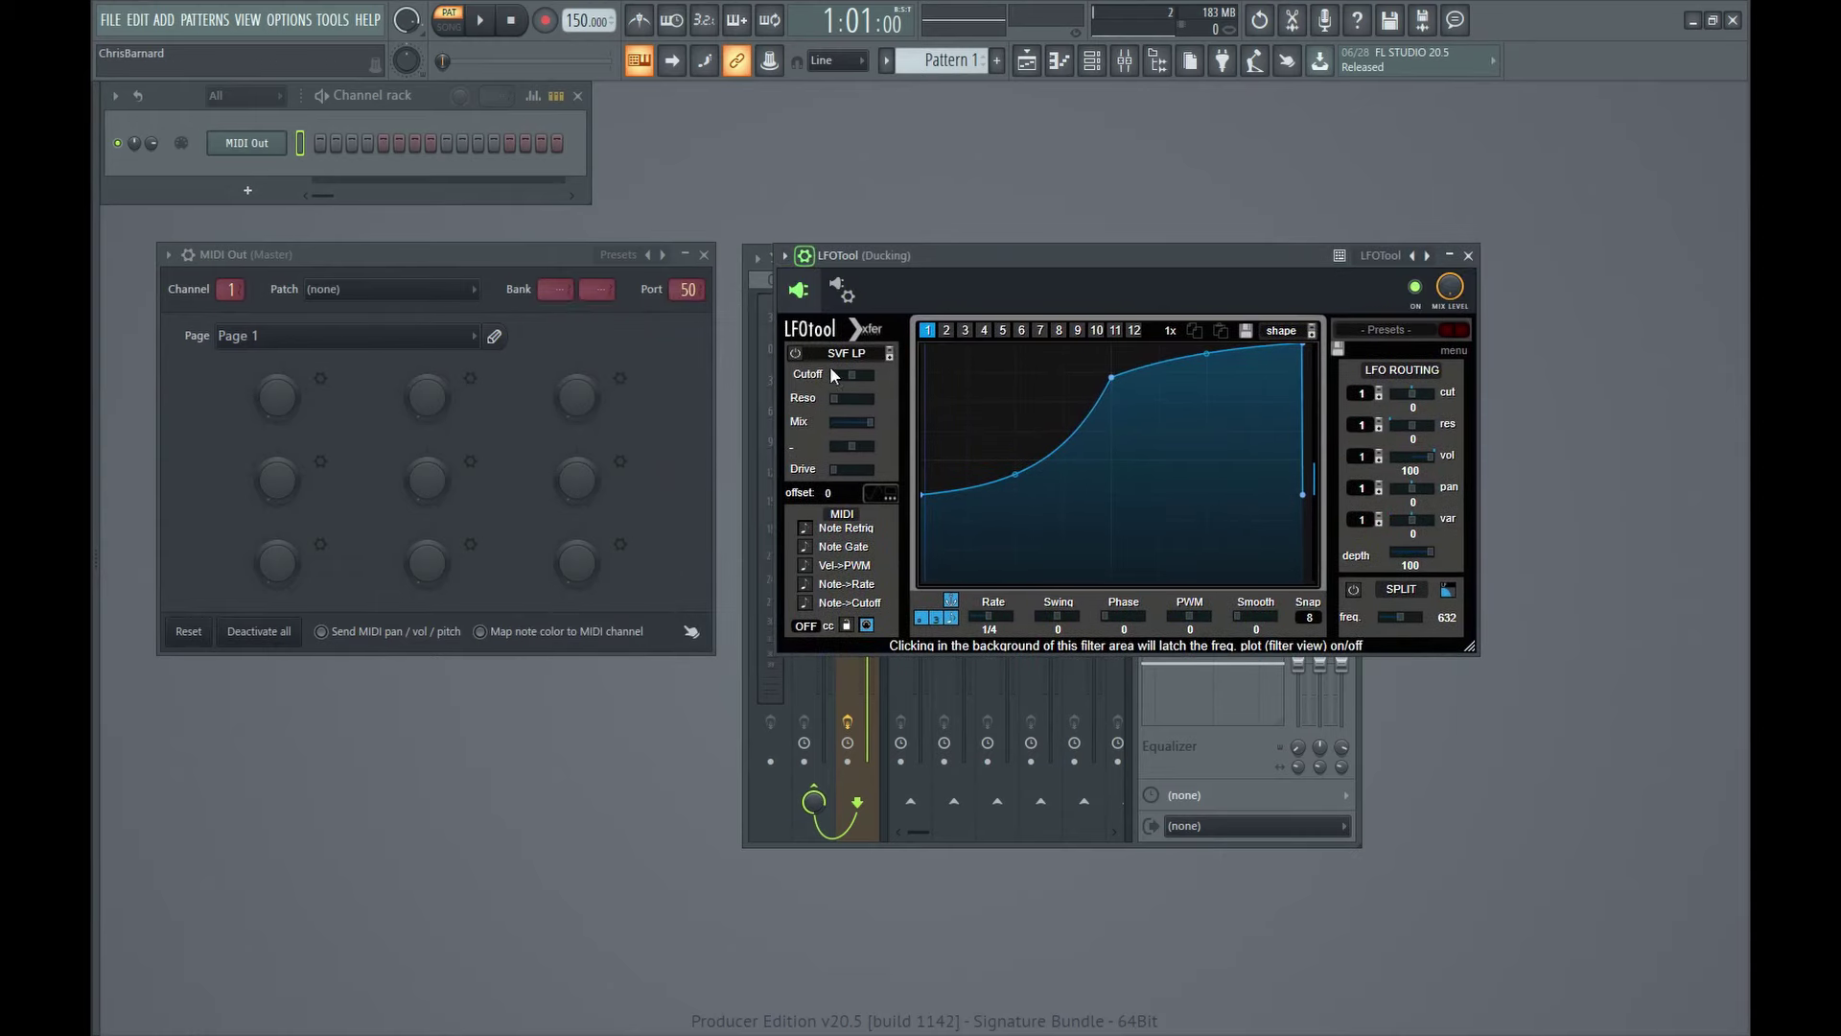
click(844, 290)
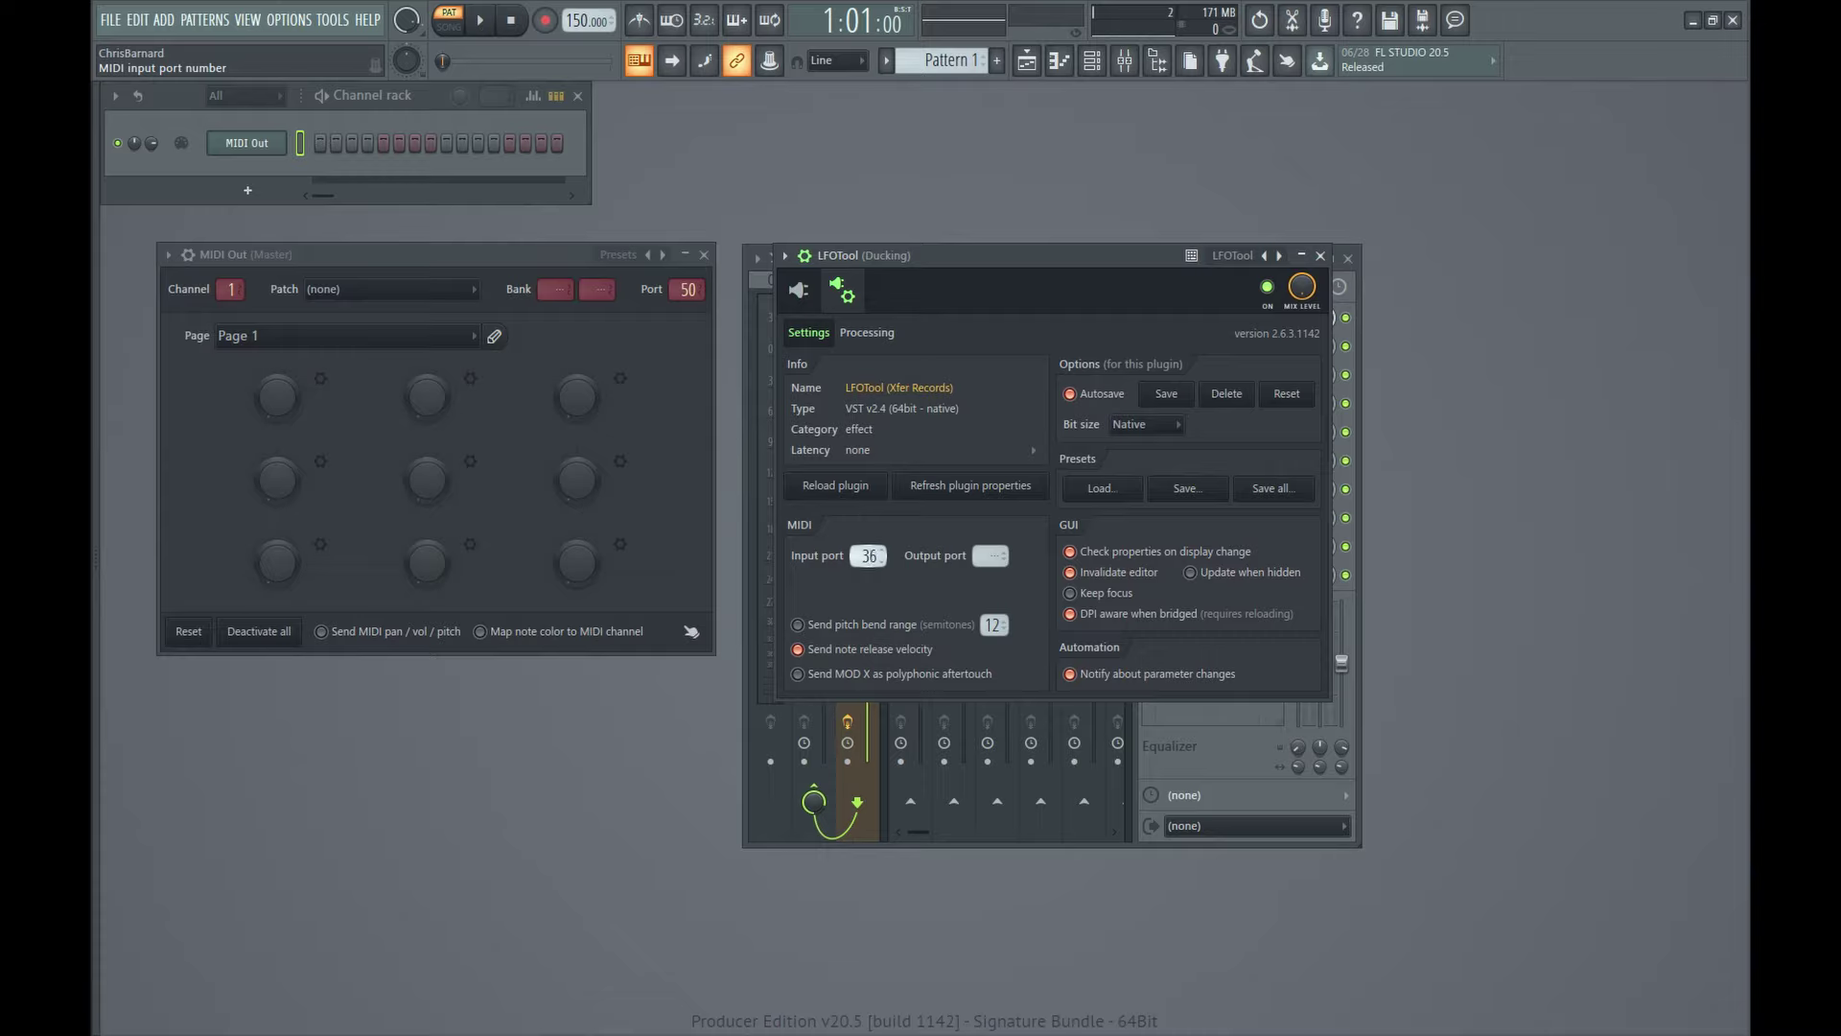
drag(868, 556, 868, 552)
click(799, 290)
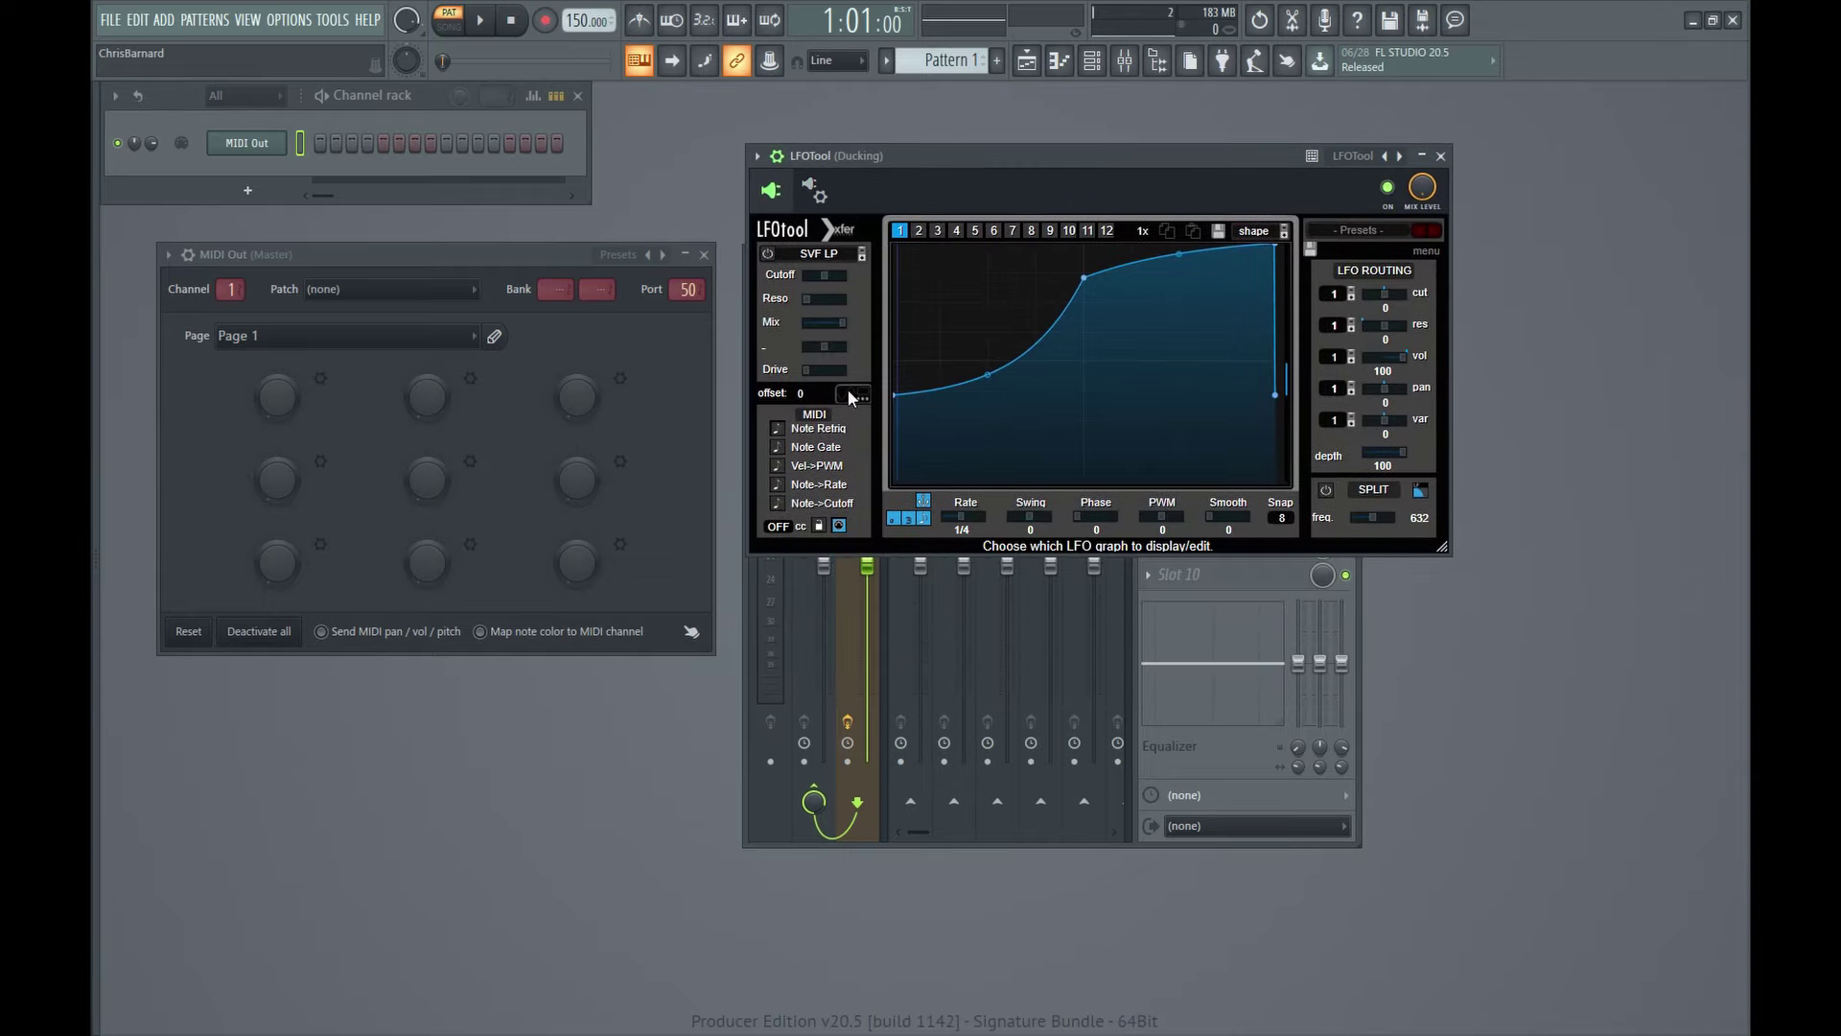
- Enable Note Retrig in LFOTool and reshape LFO graph 1 to rise from zero to 100% within its first quarter
click(777, 429)
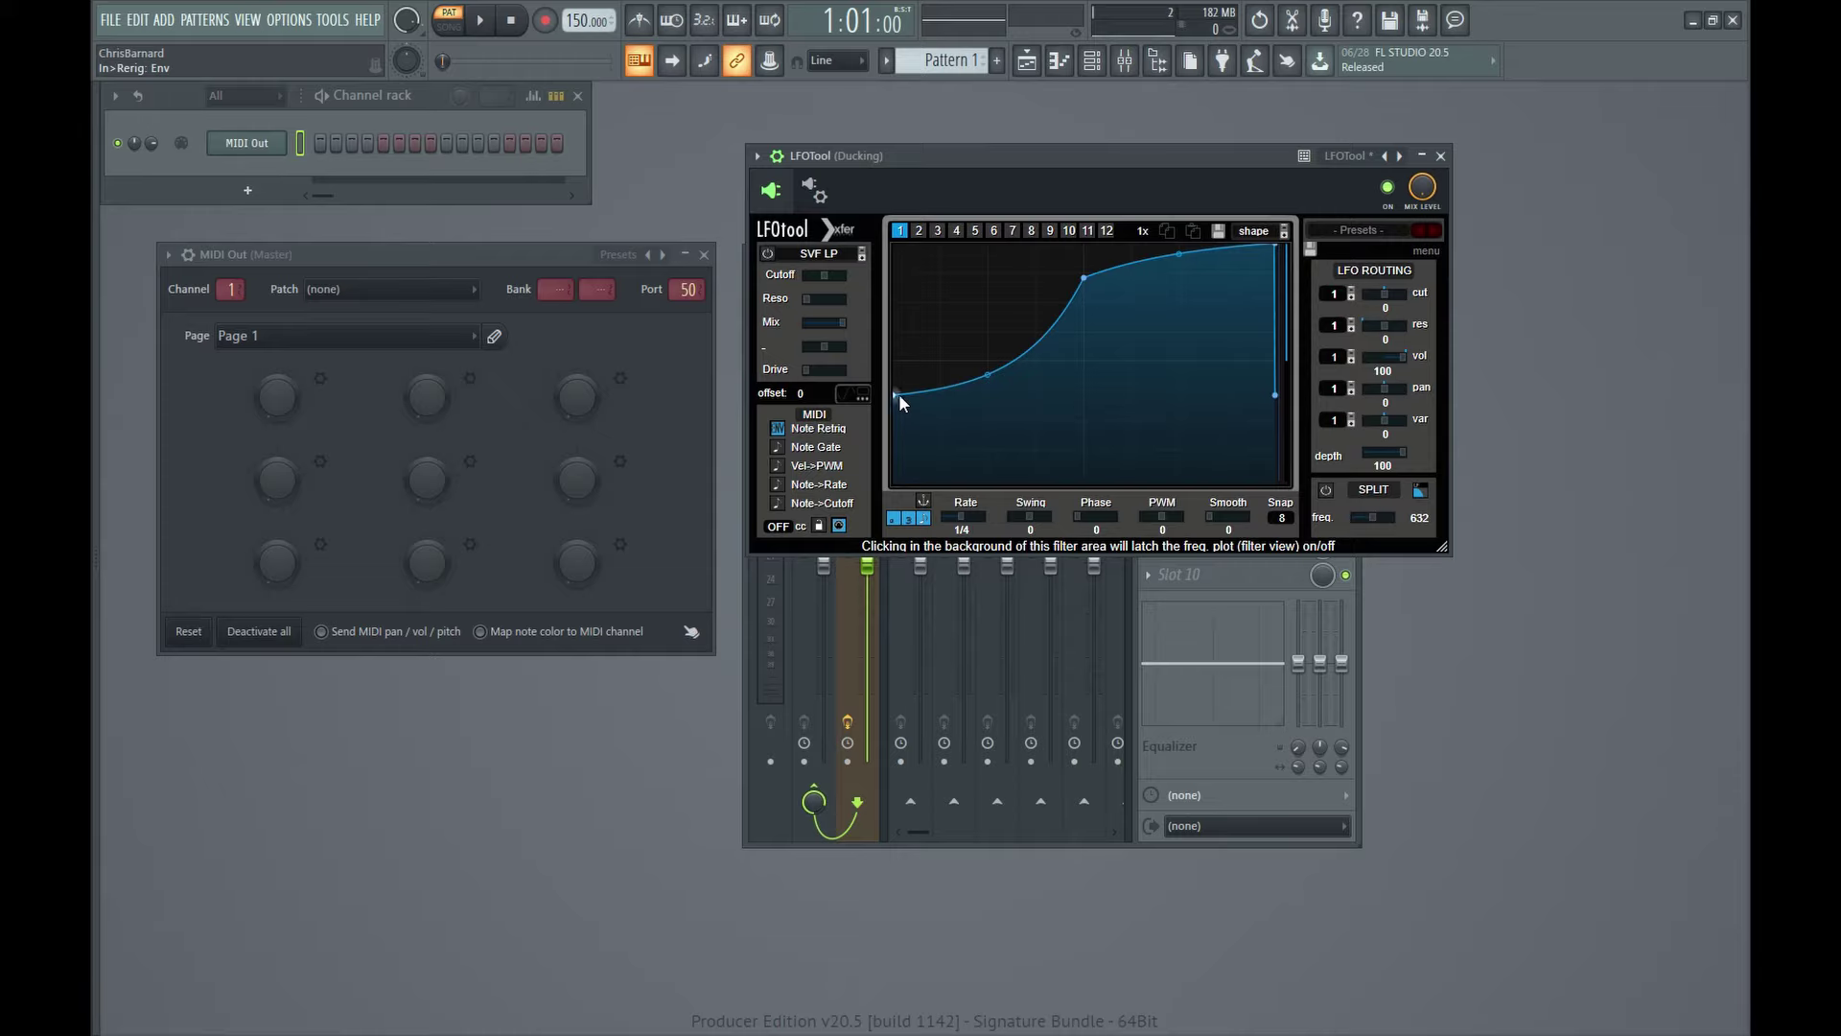
drag(899, 394, 895, 483)
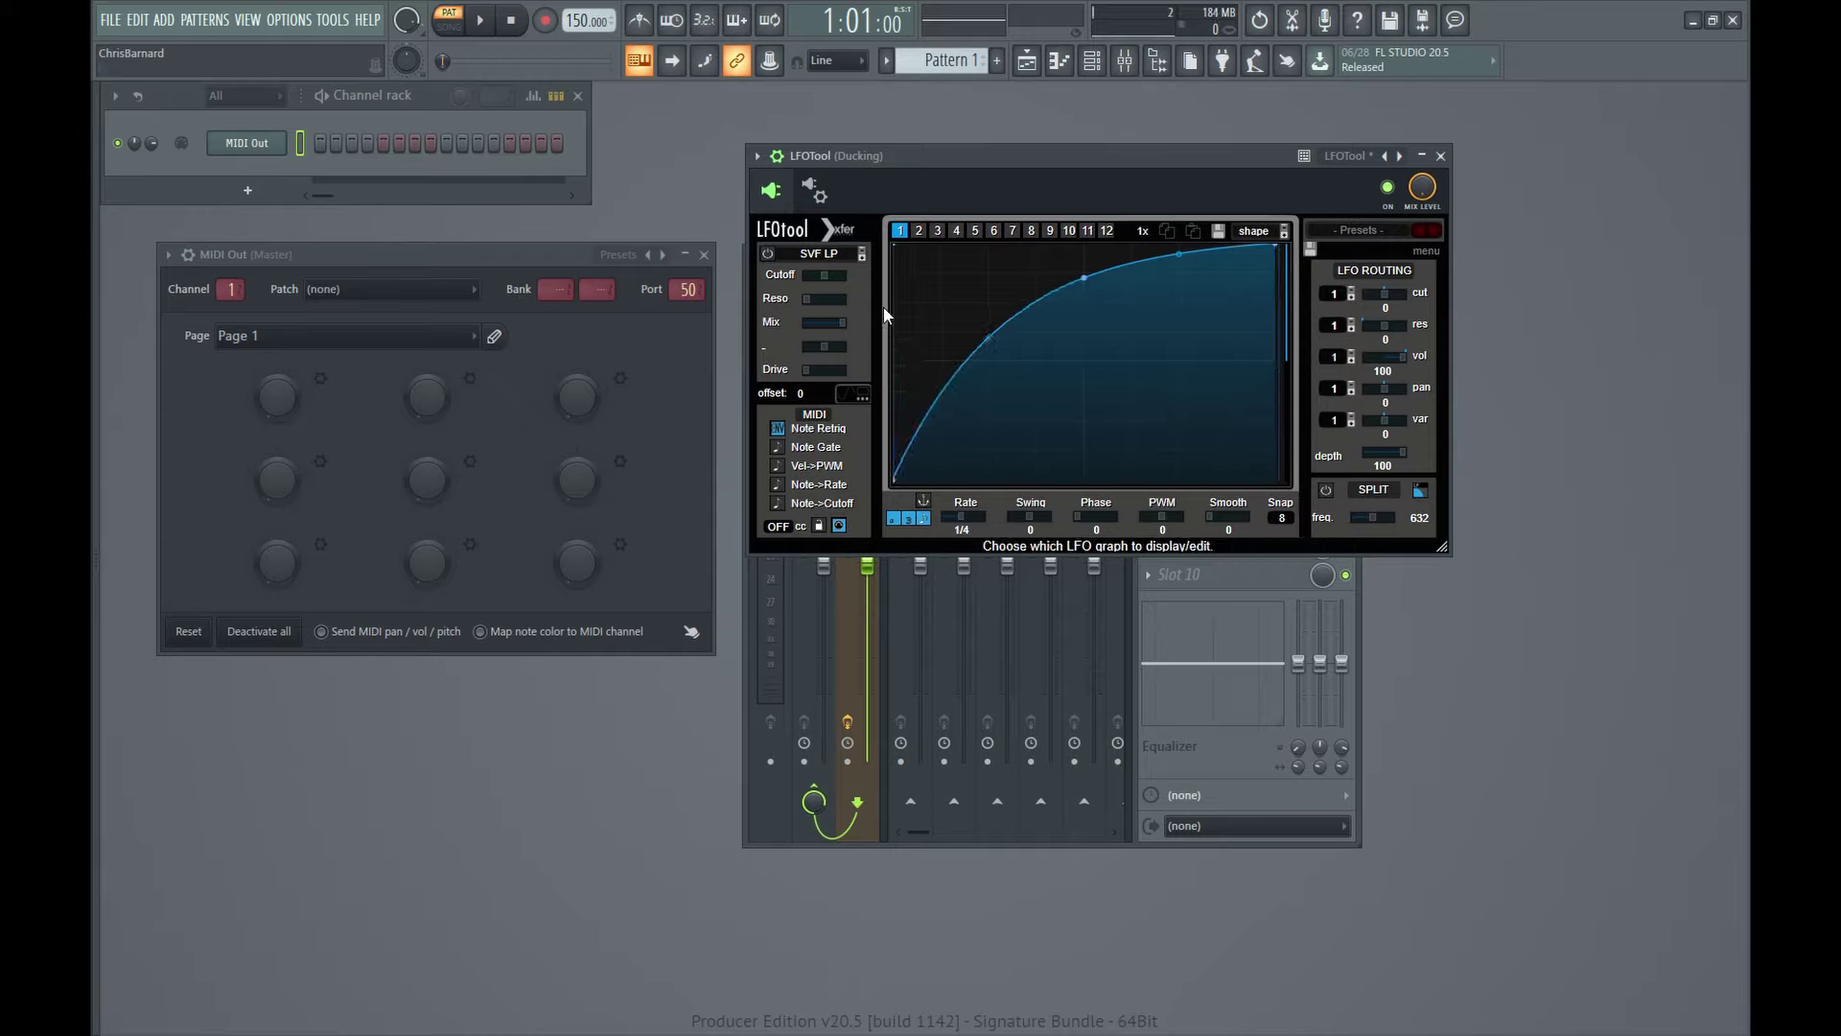
drag(991, 347, 988, 437)
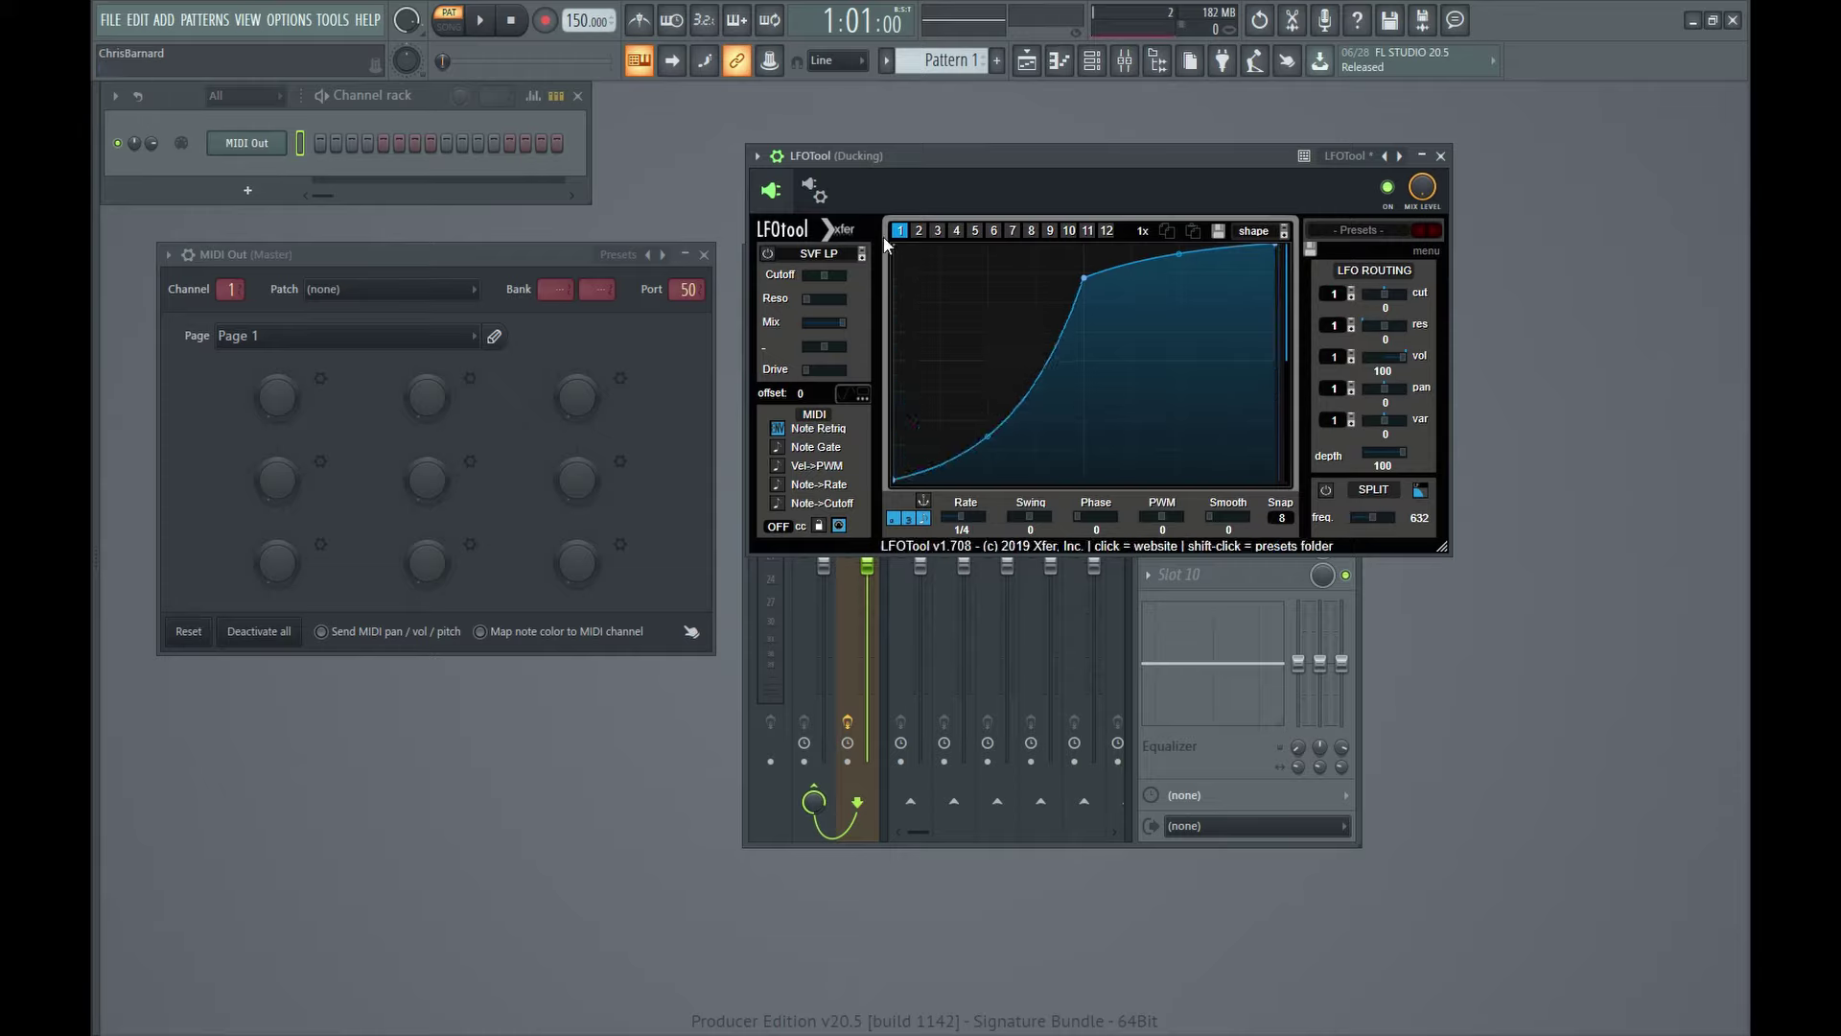
drag(1084, 279, 975, 138)
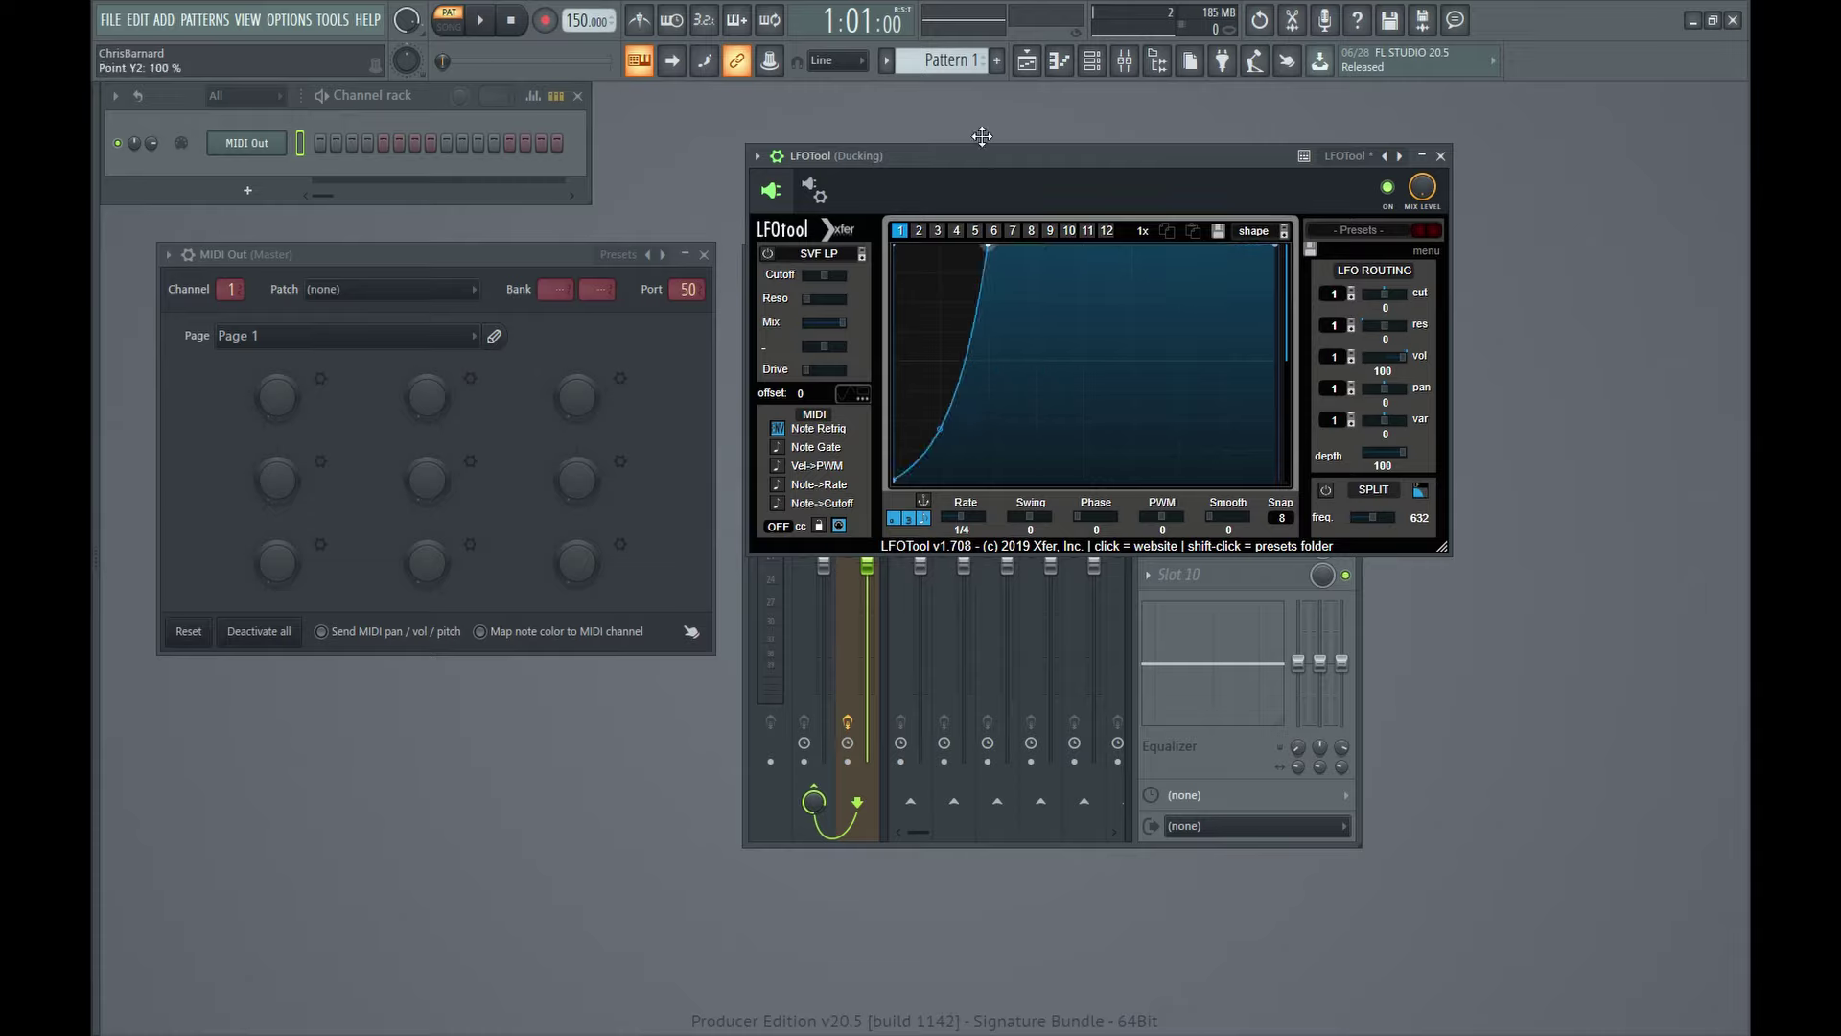
drag(941, 426, 941, 442)
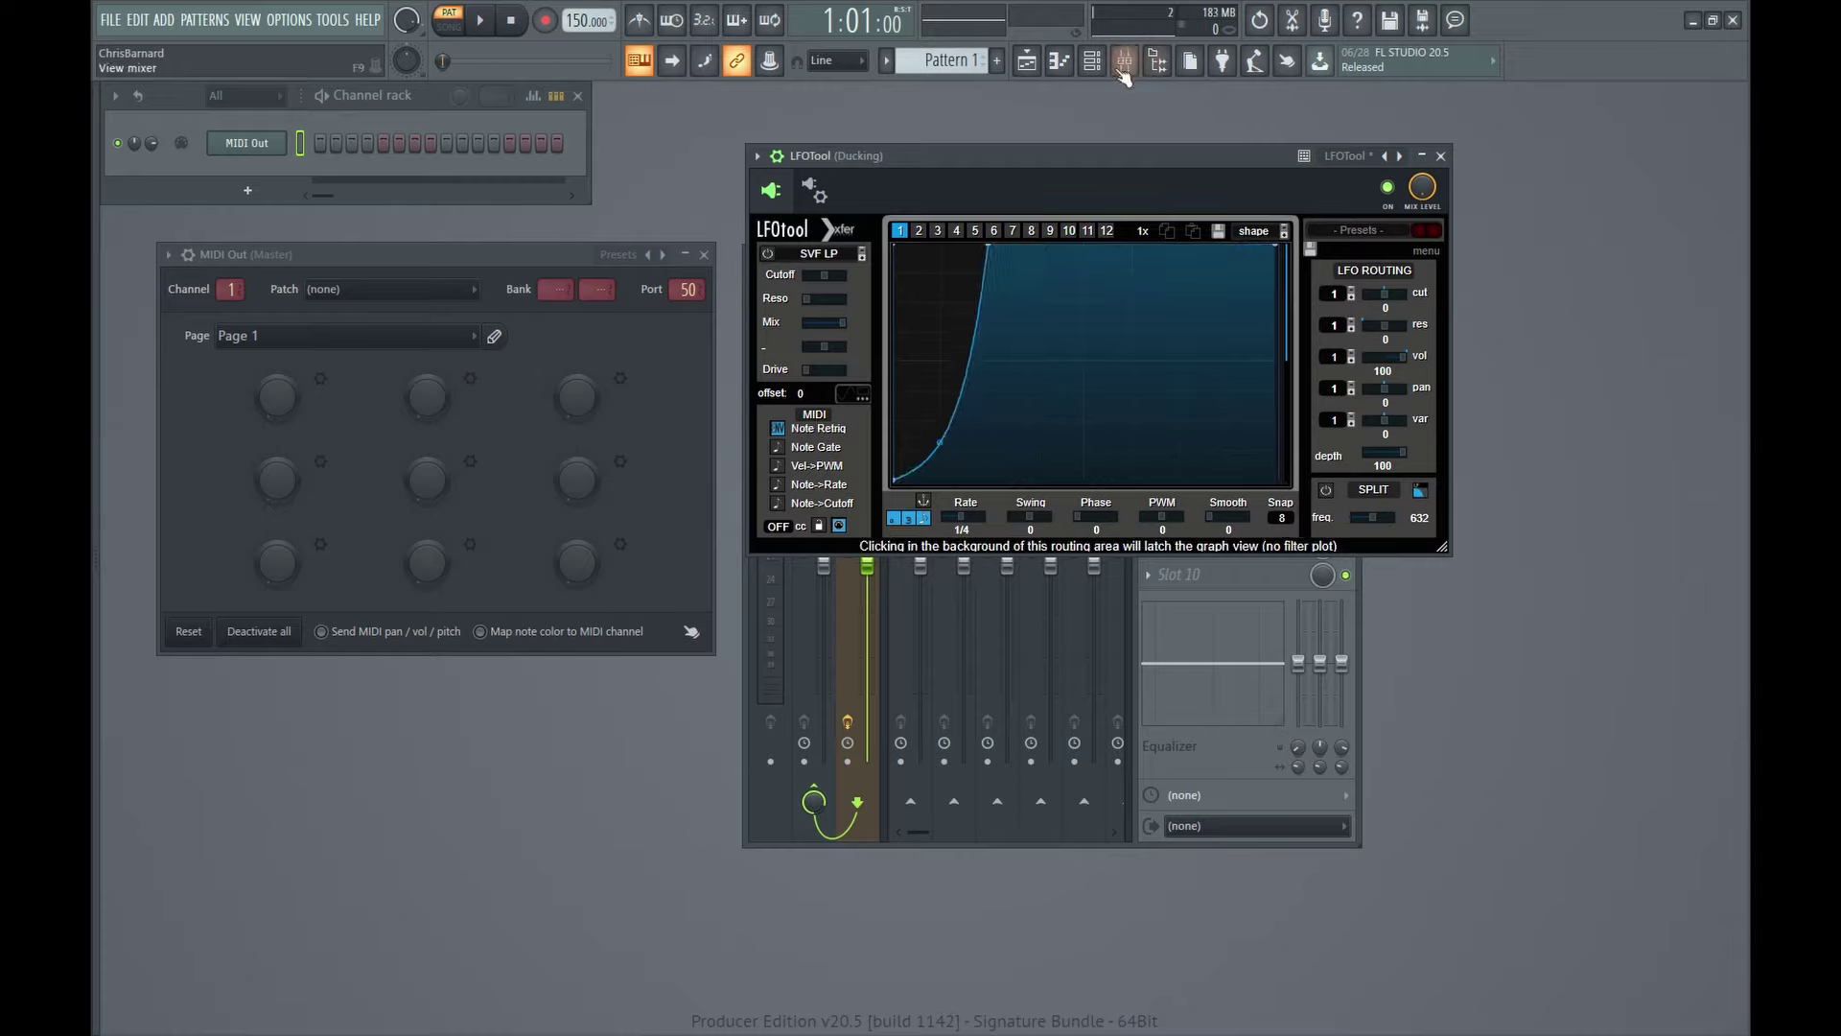
drag(978, 170, 1028, 258)
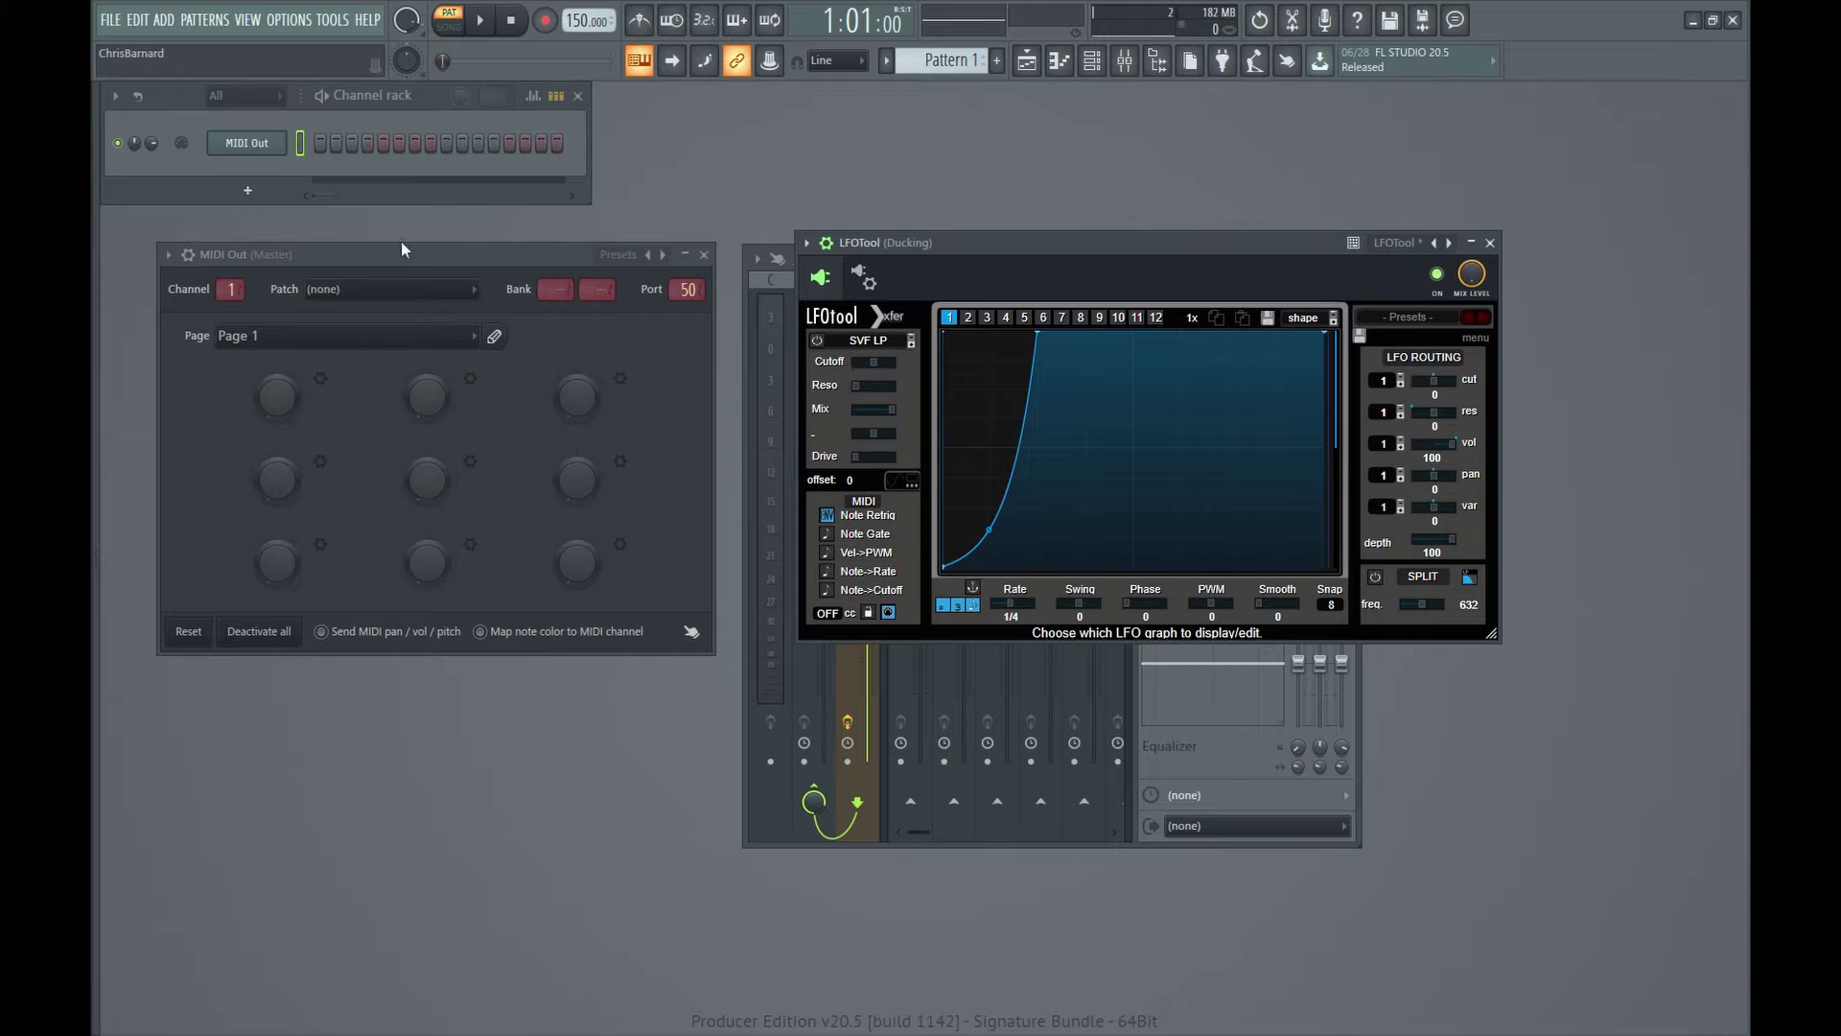
- Activate the first step of the MIDI Out channel and play the pattern to test LFOTool's triggering
key(space)
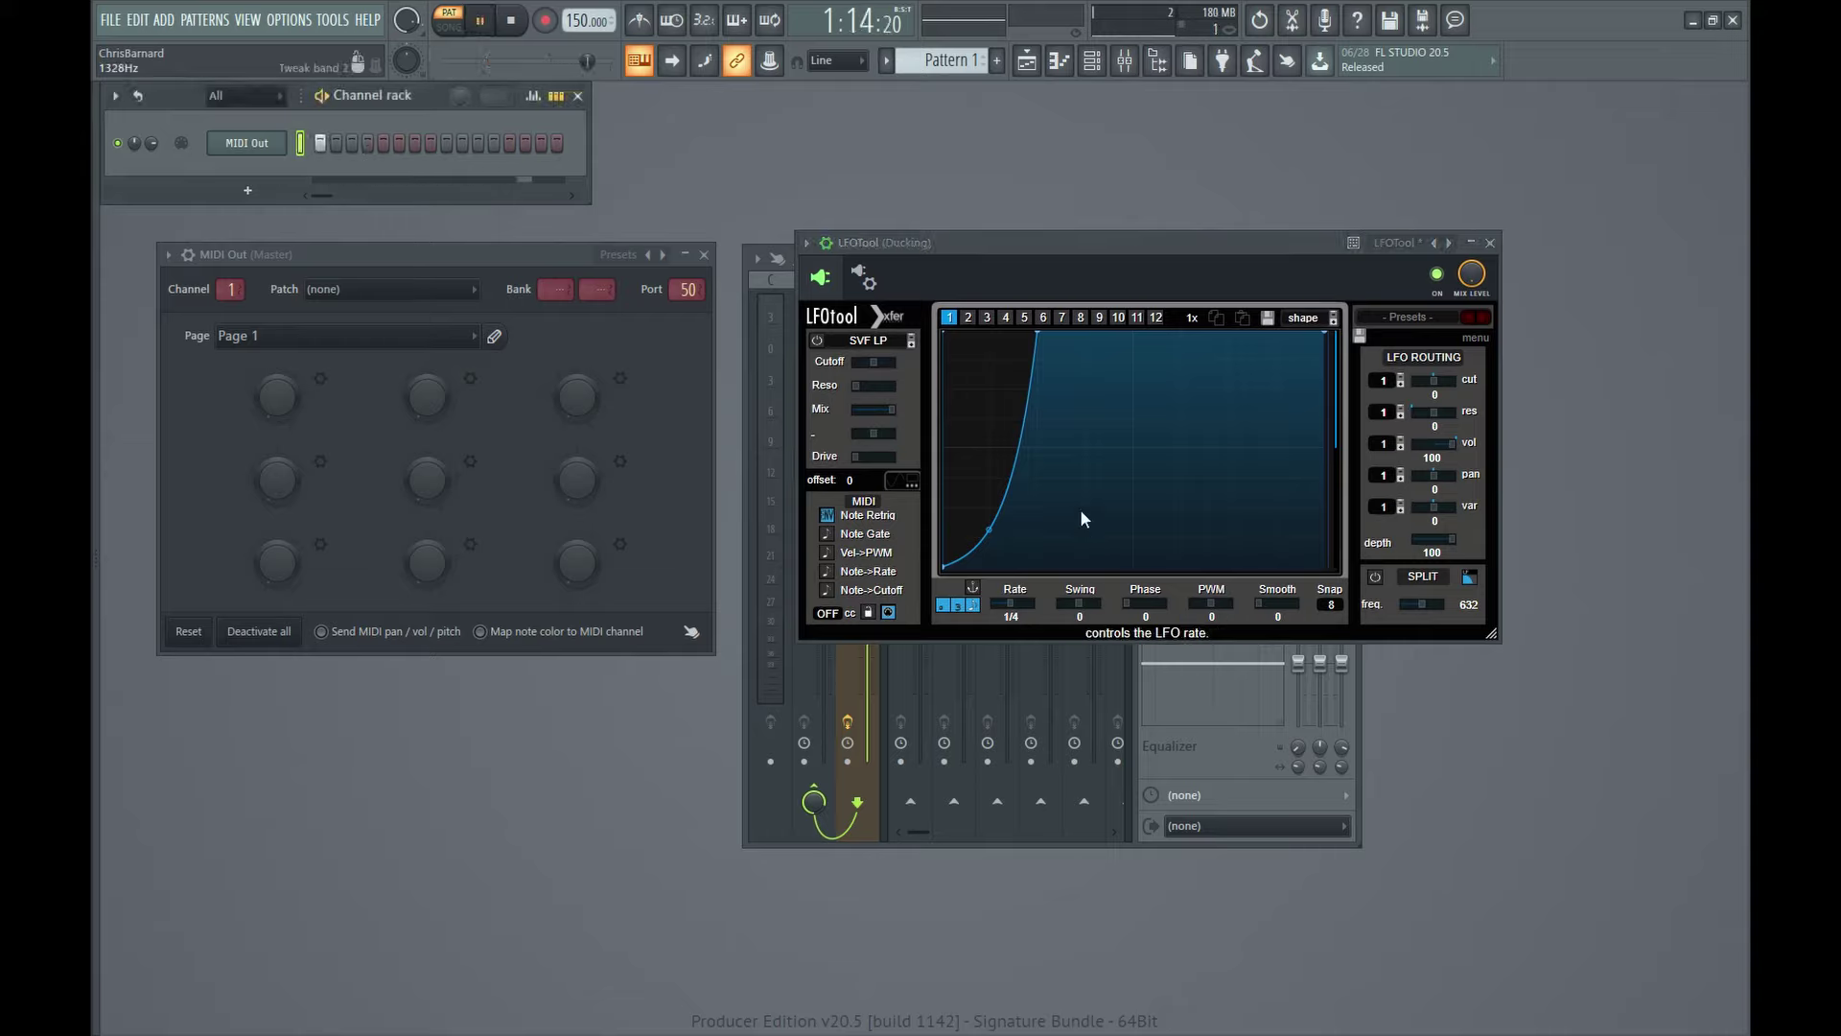
key(space)
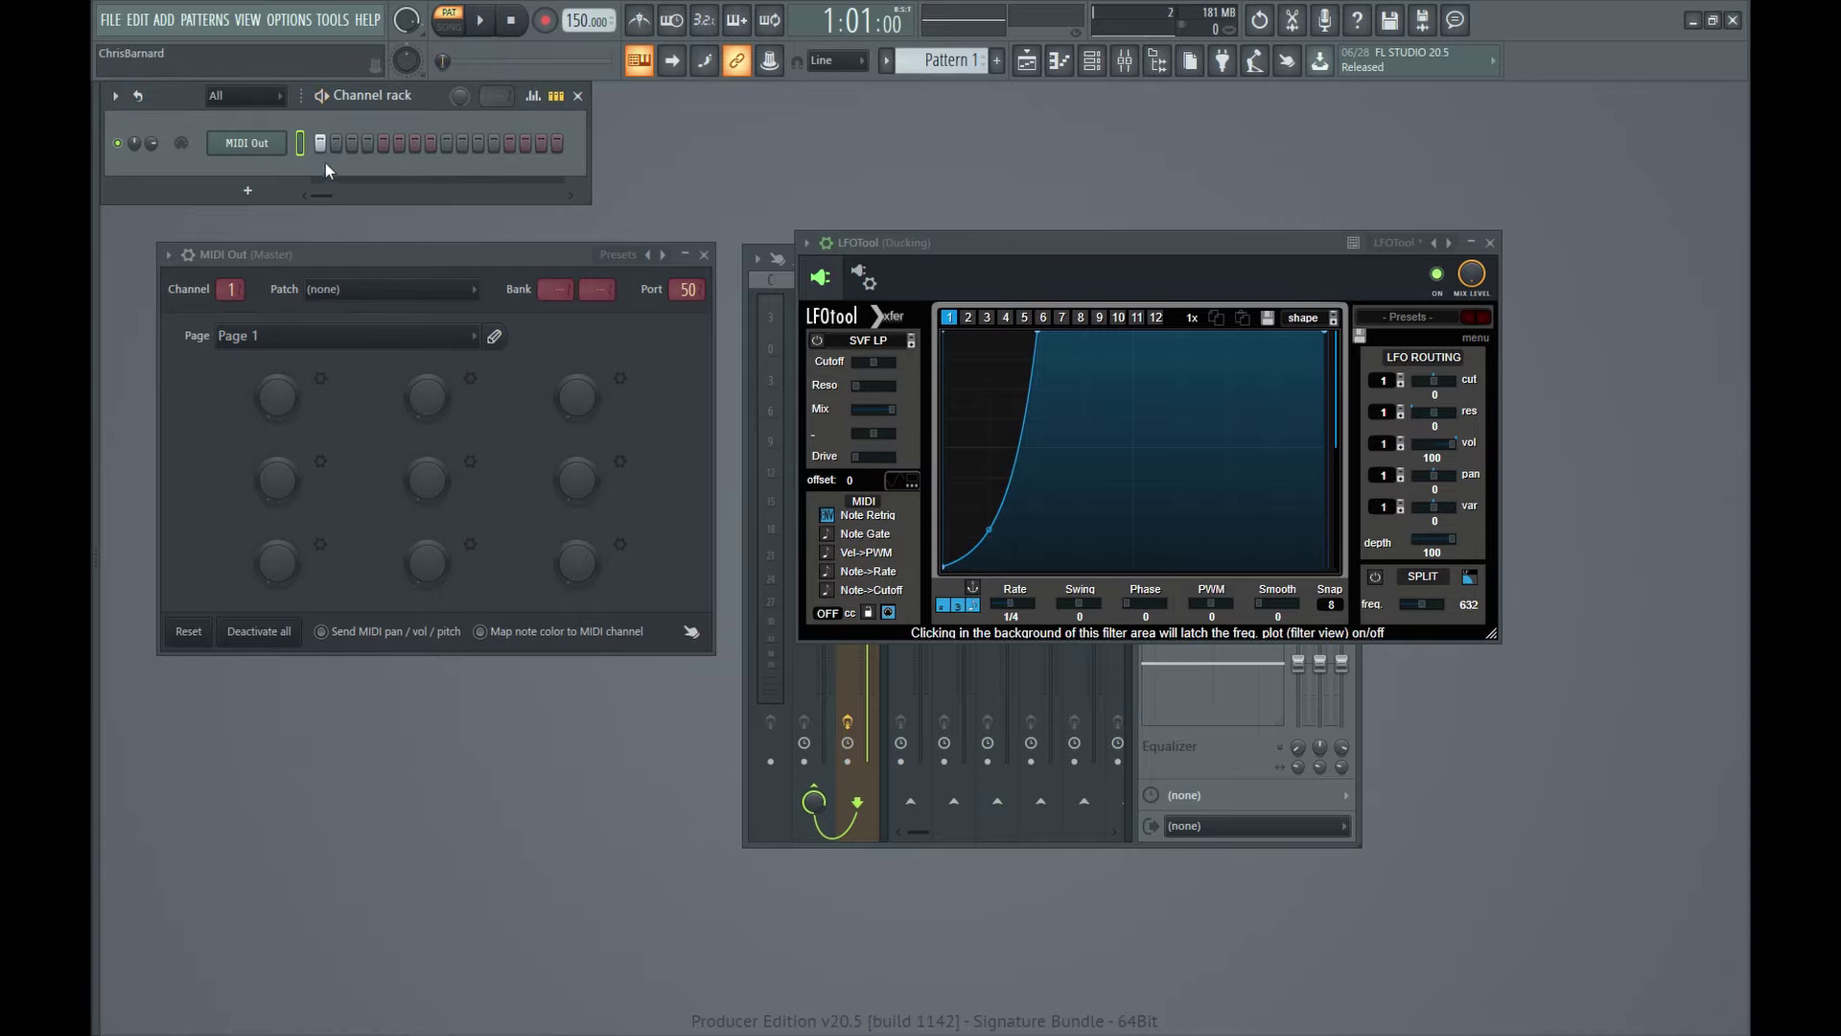
- Switch the MIDI Out channel to piano roll notes and draw a one-step C6 note at the start of Pattern 1
click(556, 95)
click(374, 143)
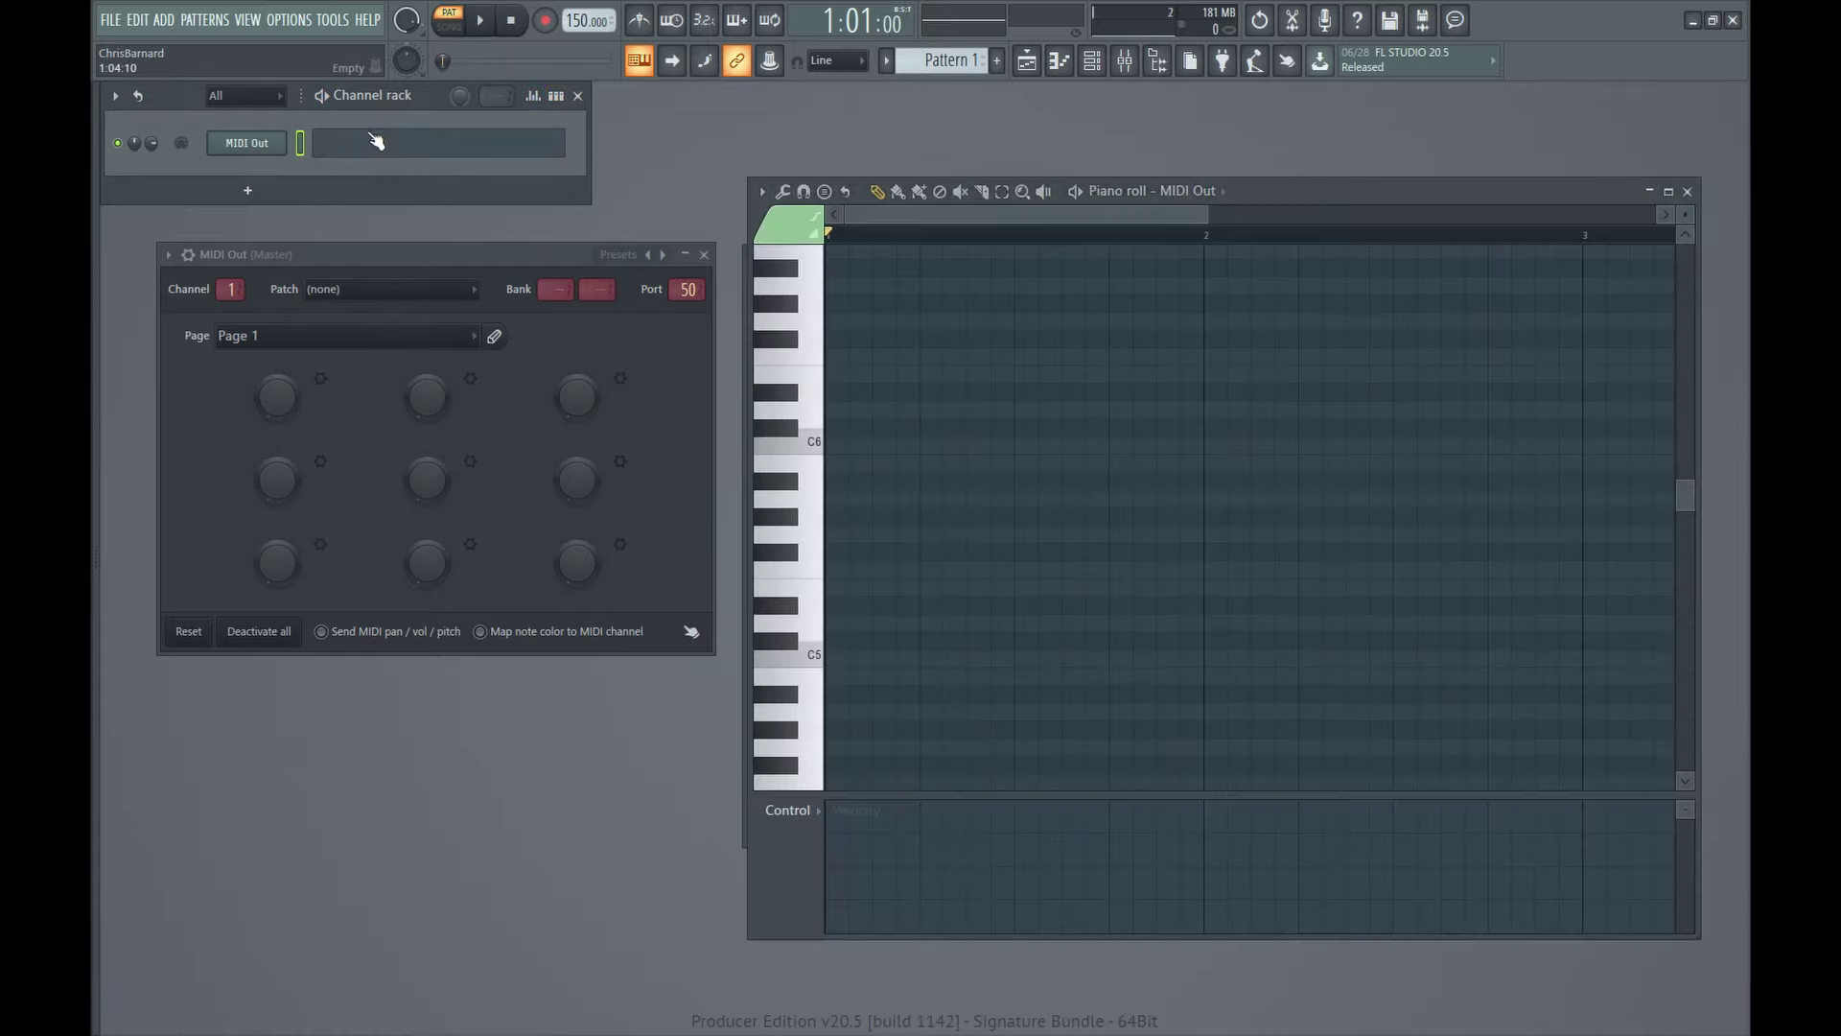
click(879, 429)
mouse_move(878, 430)
mouse_down()
mouse_move(780, 470)
mouse_move(852, 461)
mouse_move(847, 443)
mouse_up()
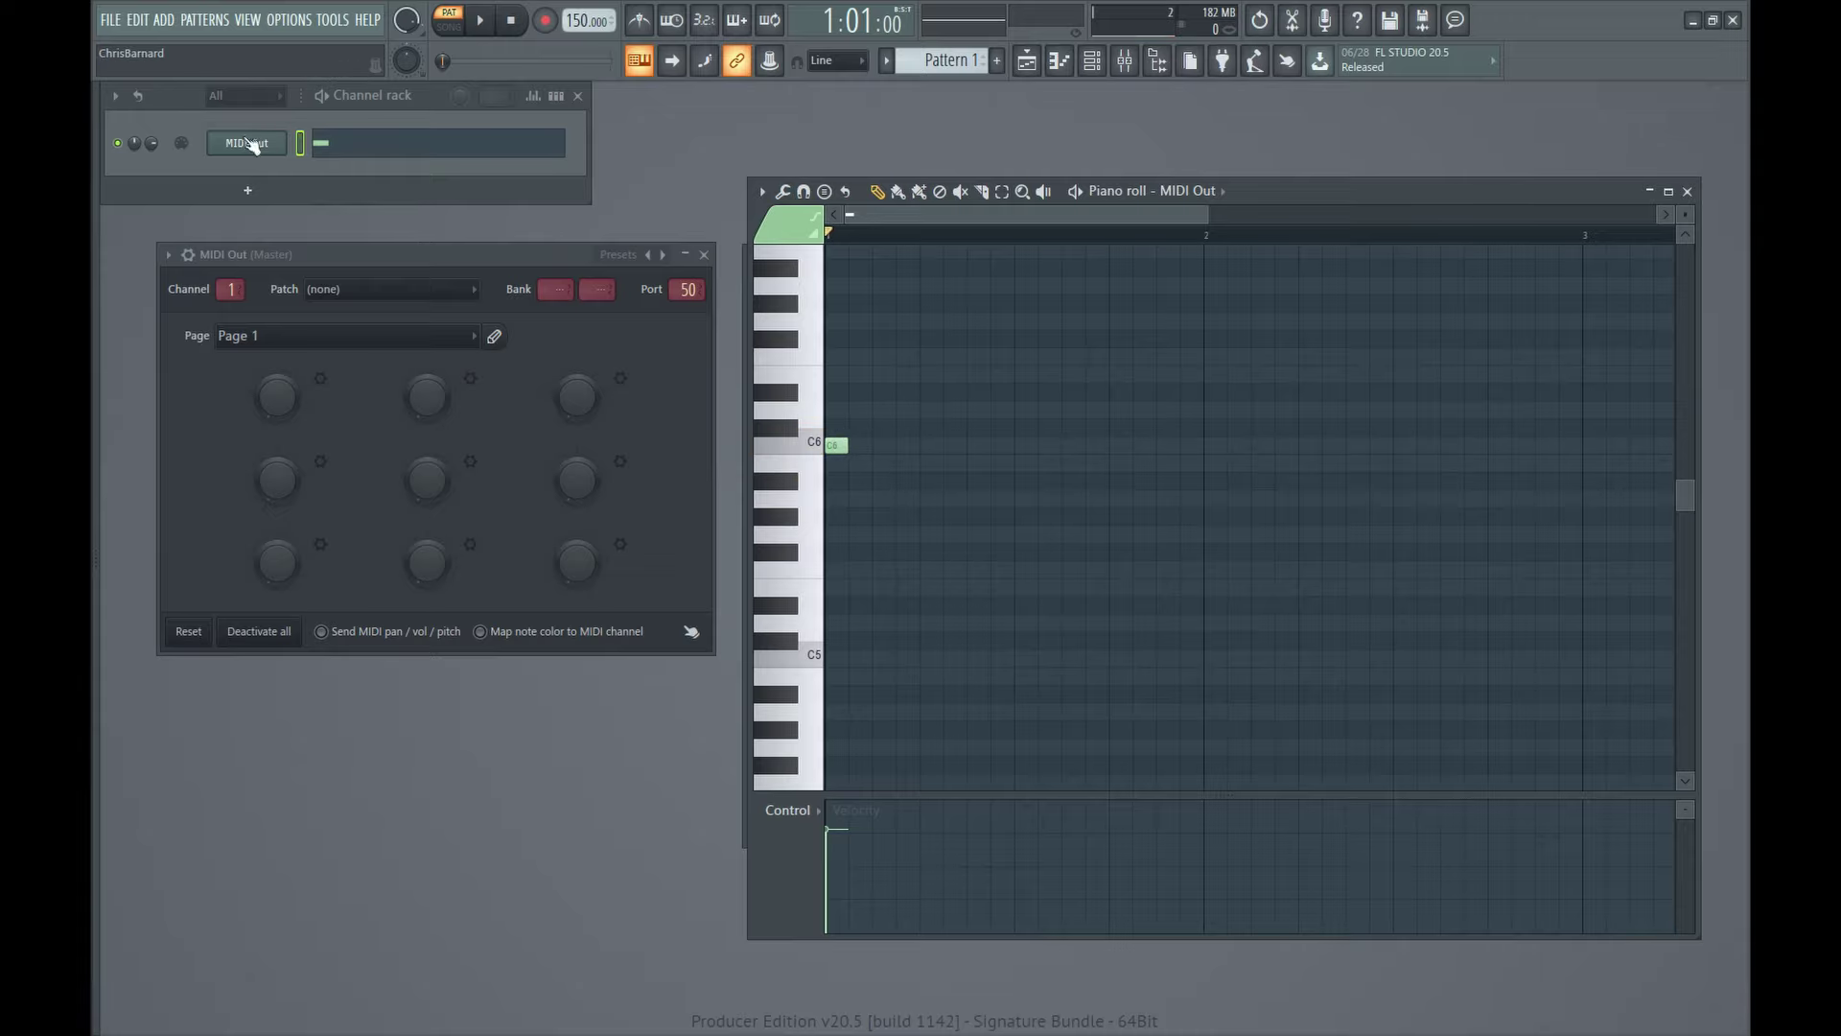
- Check the trigger note in the piano roll and play the pattern while watching LFOTool
click(321, 149)
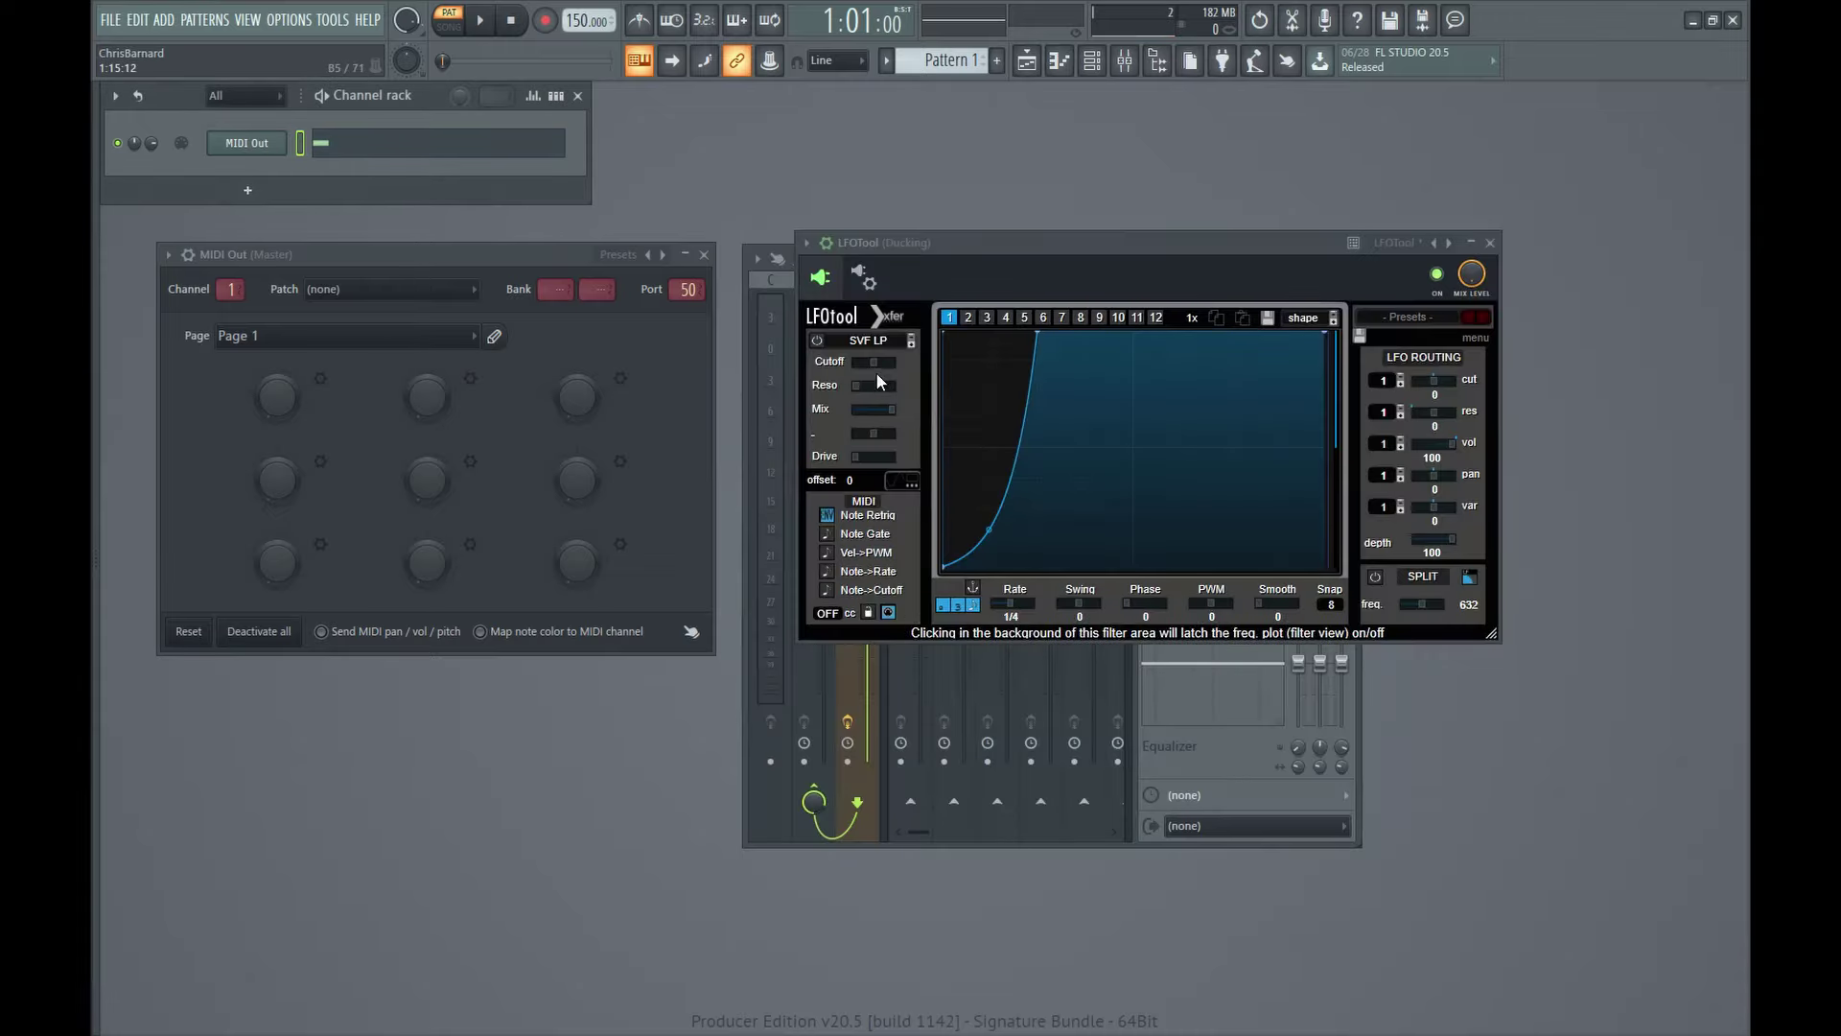
click(425, 152)
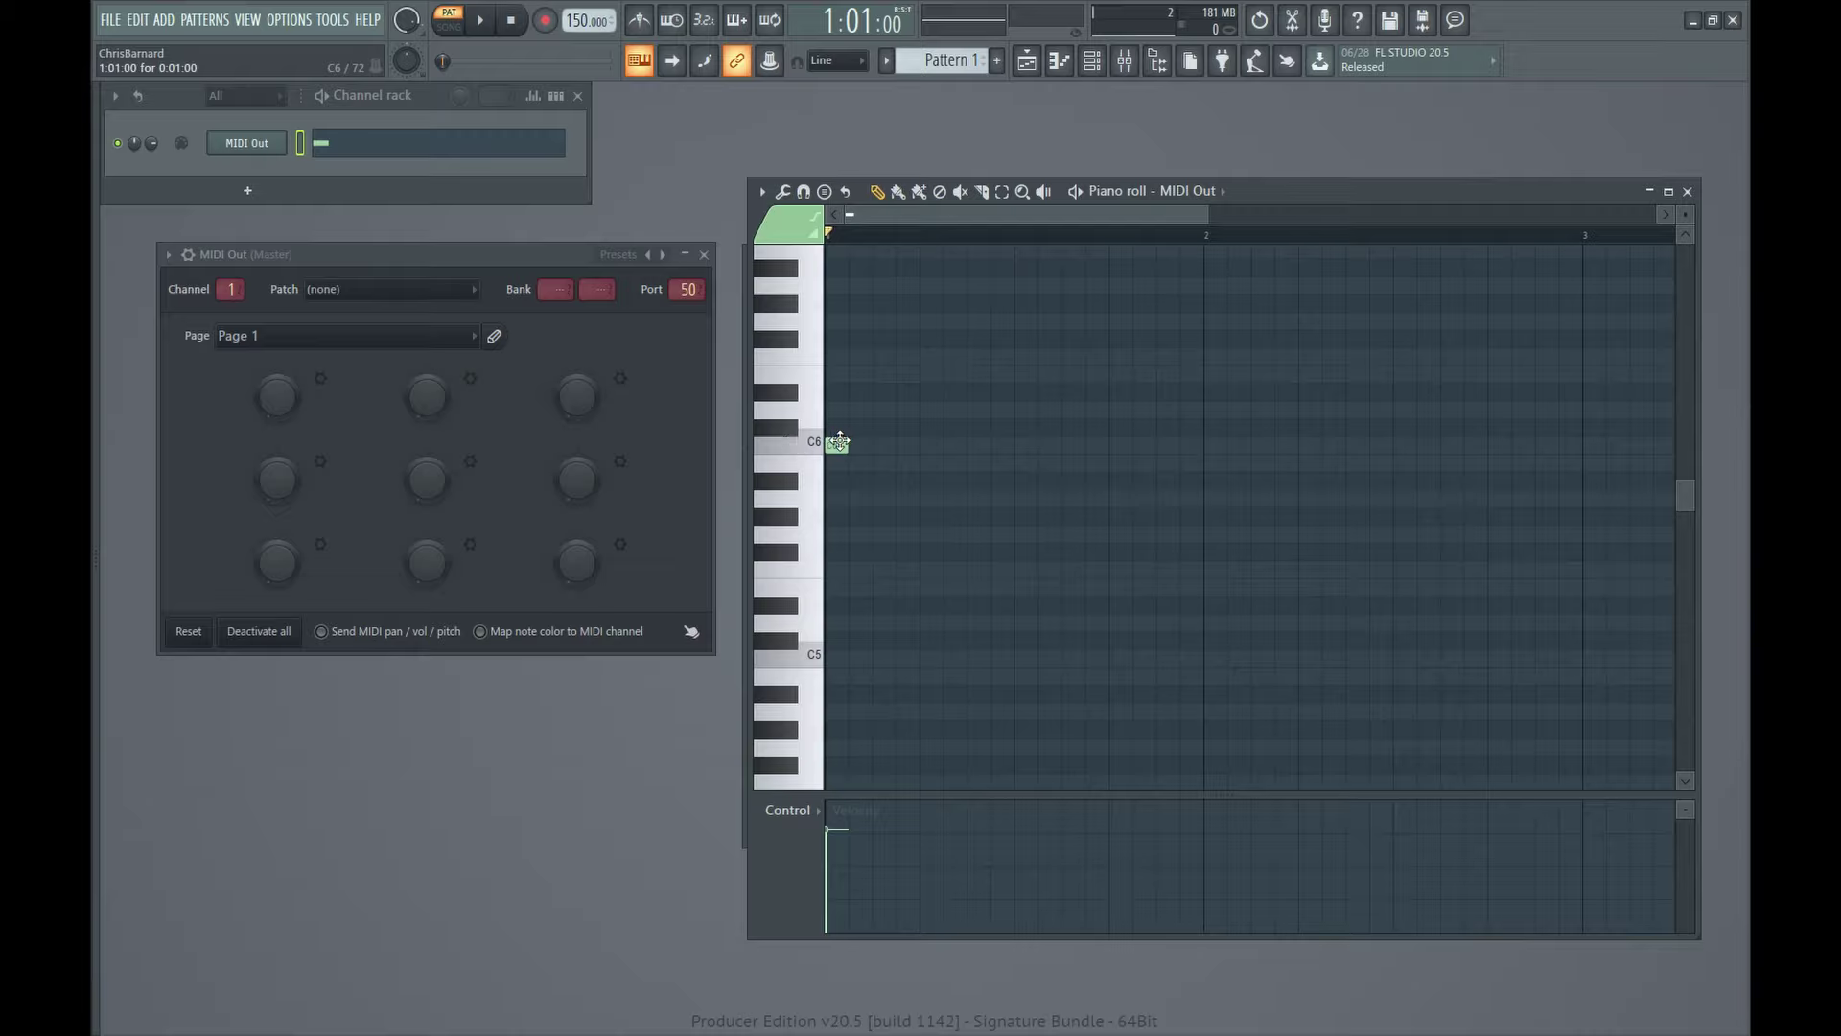
mouse_move(842, 441)
mouse_down()
mouse_move(1735, 449)
mouse_move(332, 451)
mouse_up()
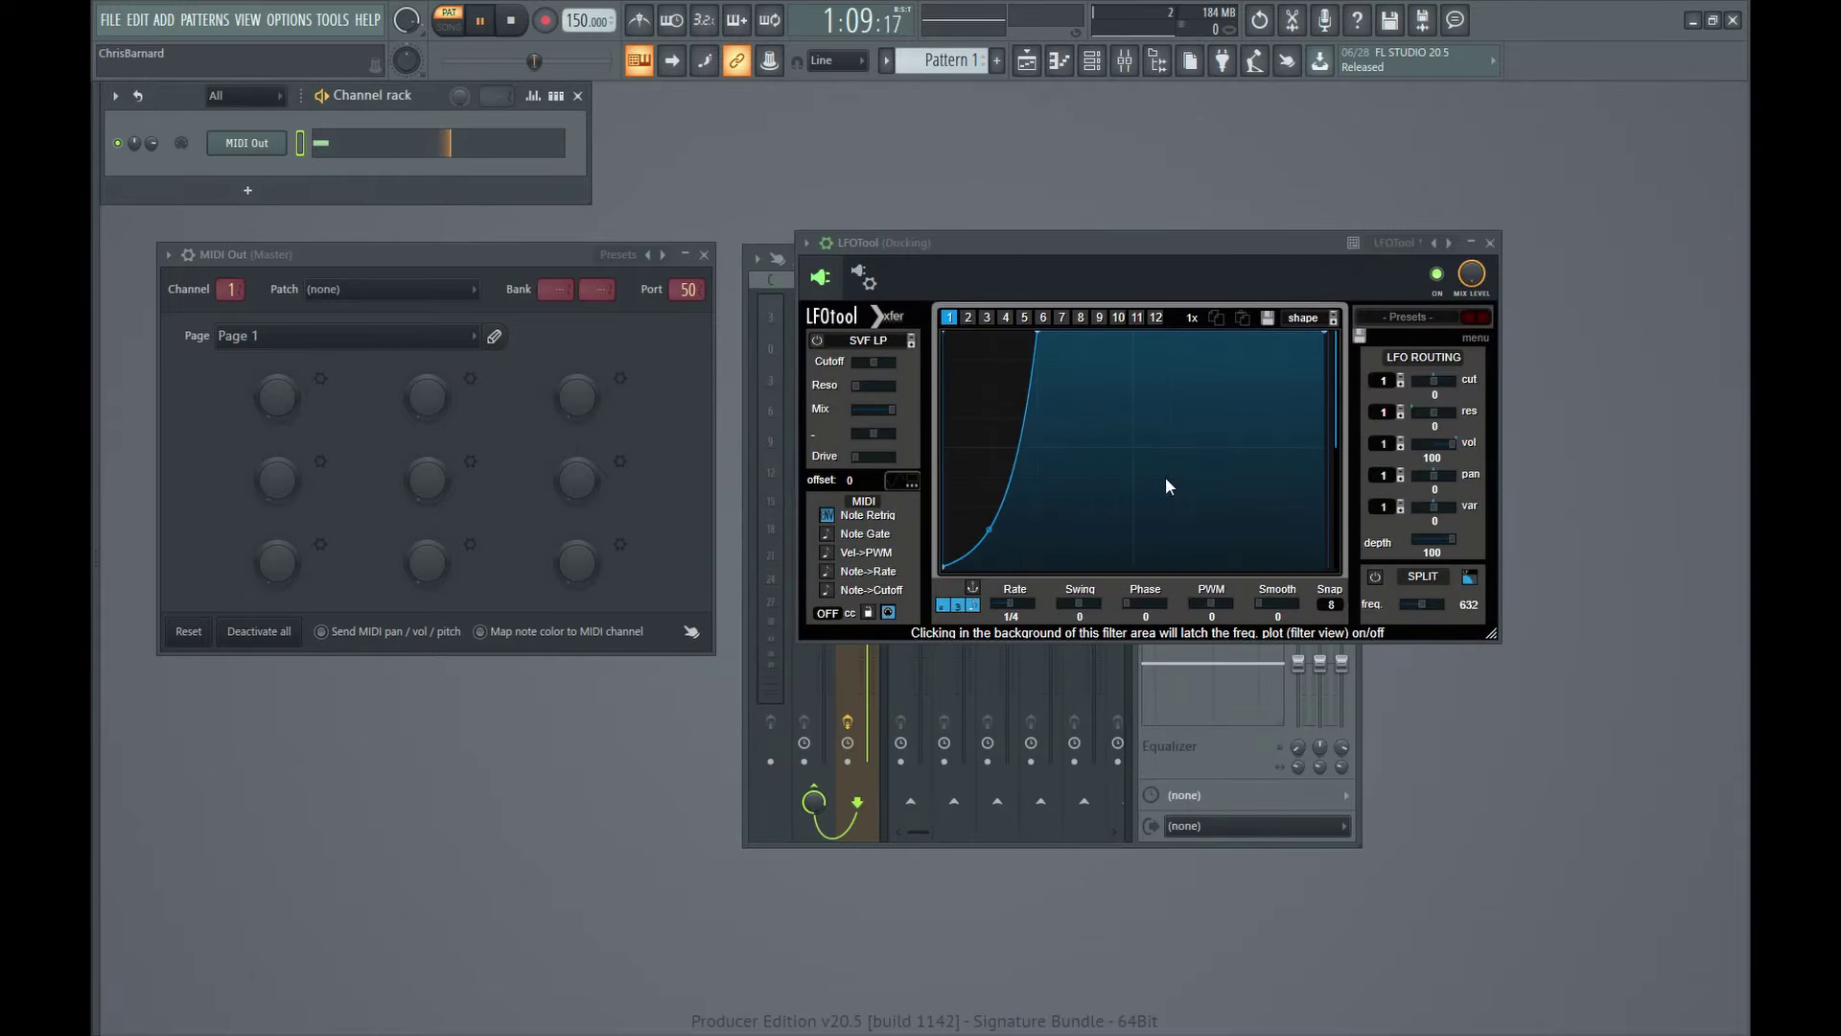
key(space)
- Paint Pattern 1 clips along Track 1 of the playlist from bar 1 through bar 14
key(F5)
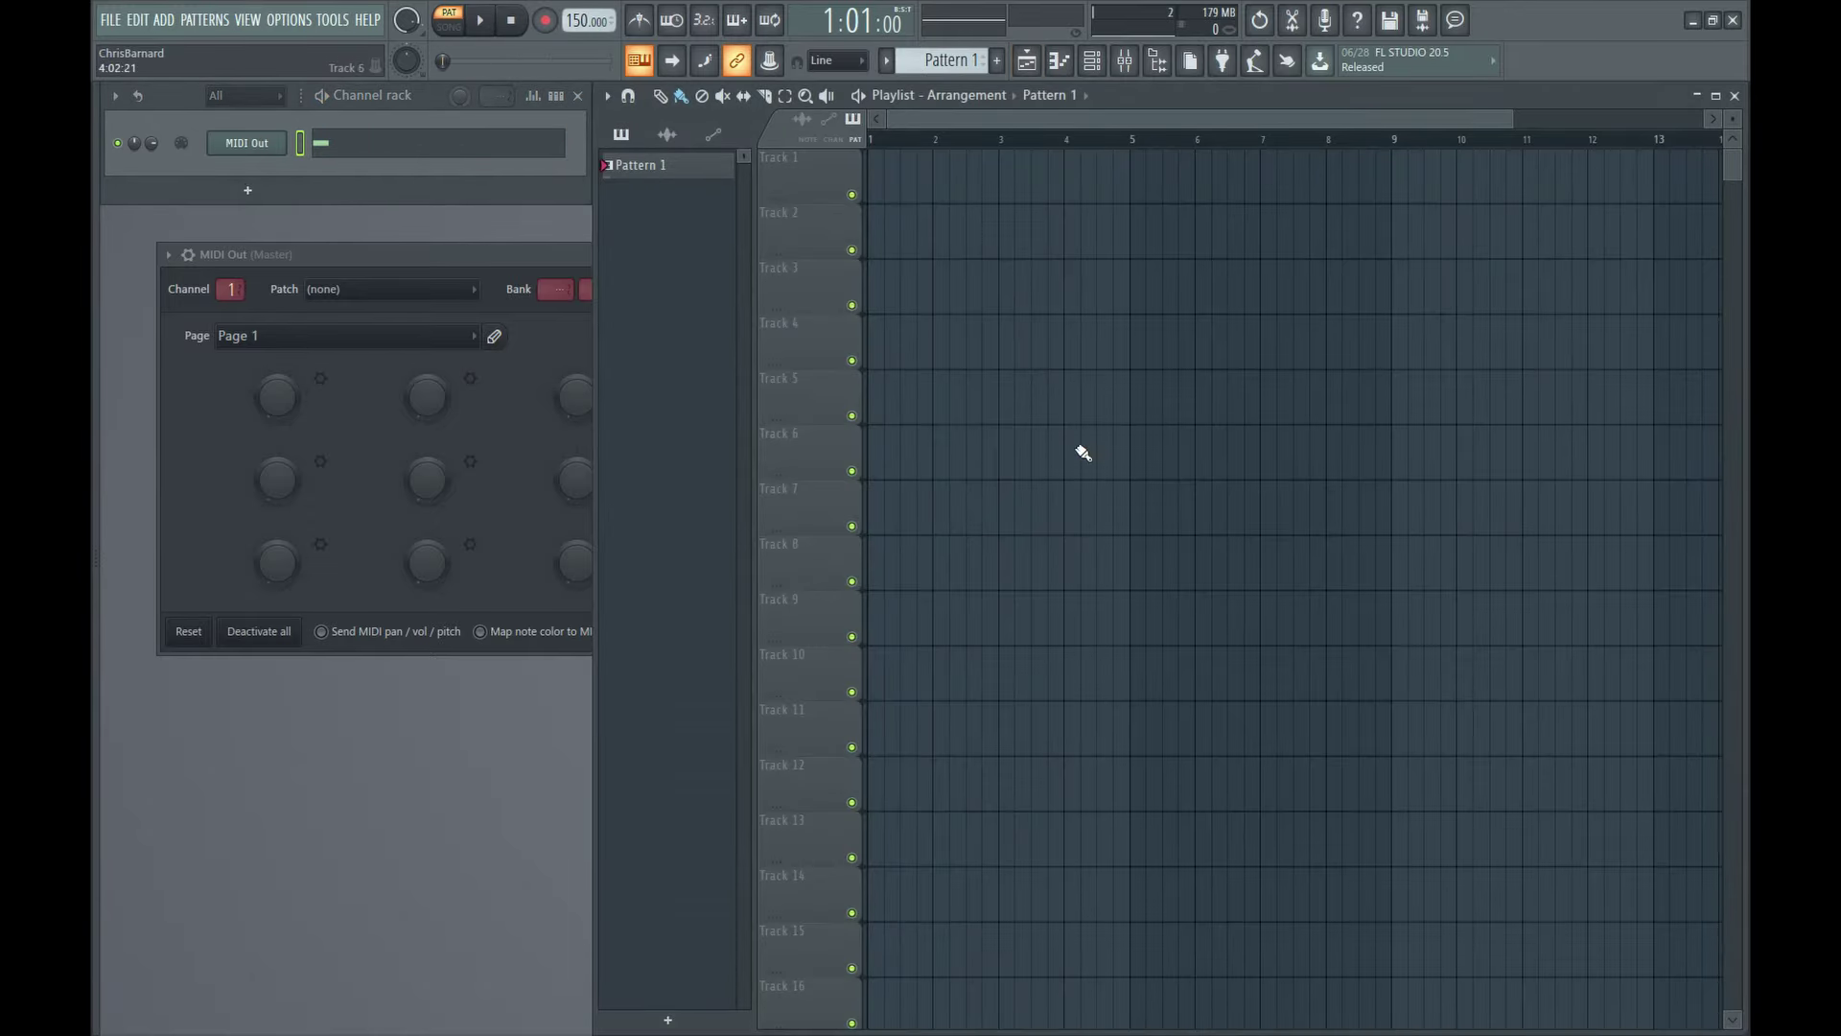
mouse_move(888, 192)
mouse_down()
mouse_move(1007, 185)
mouse_move(1615, 361)
mouse_move(1365, 518)
mouse_up()
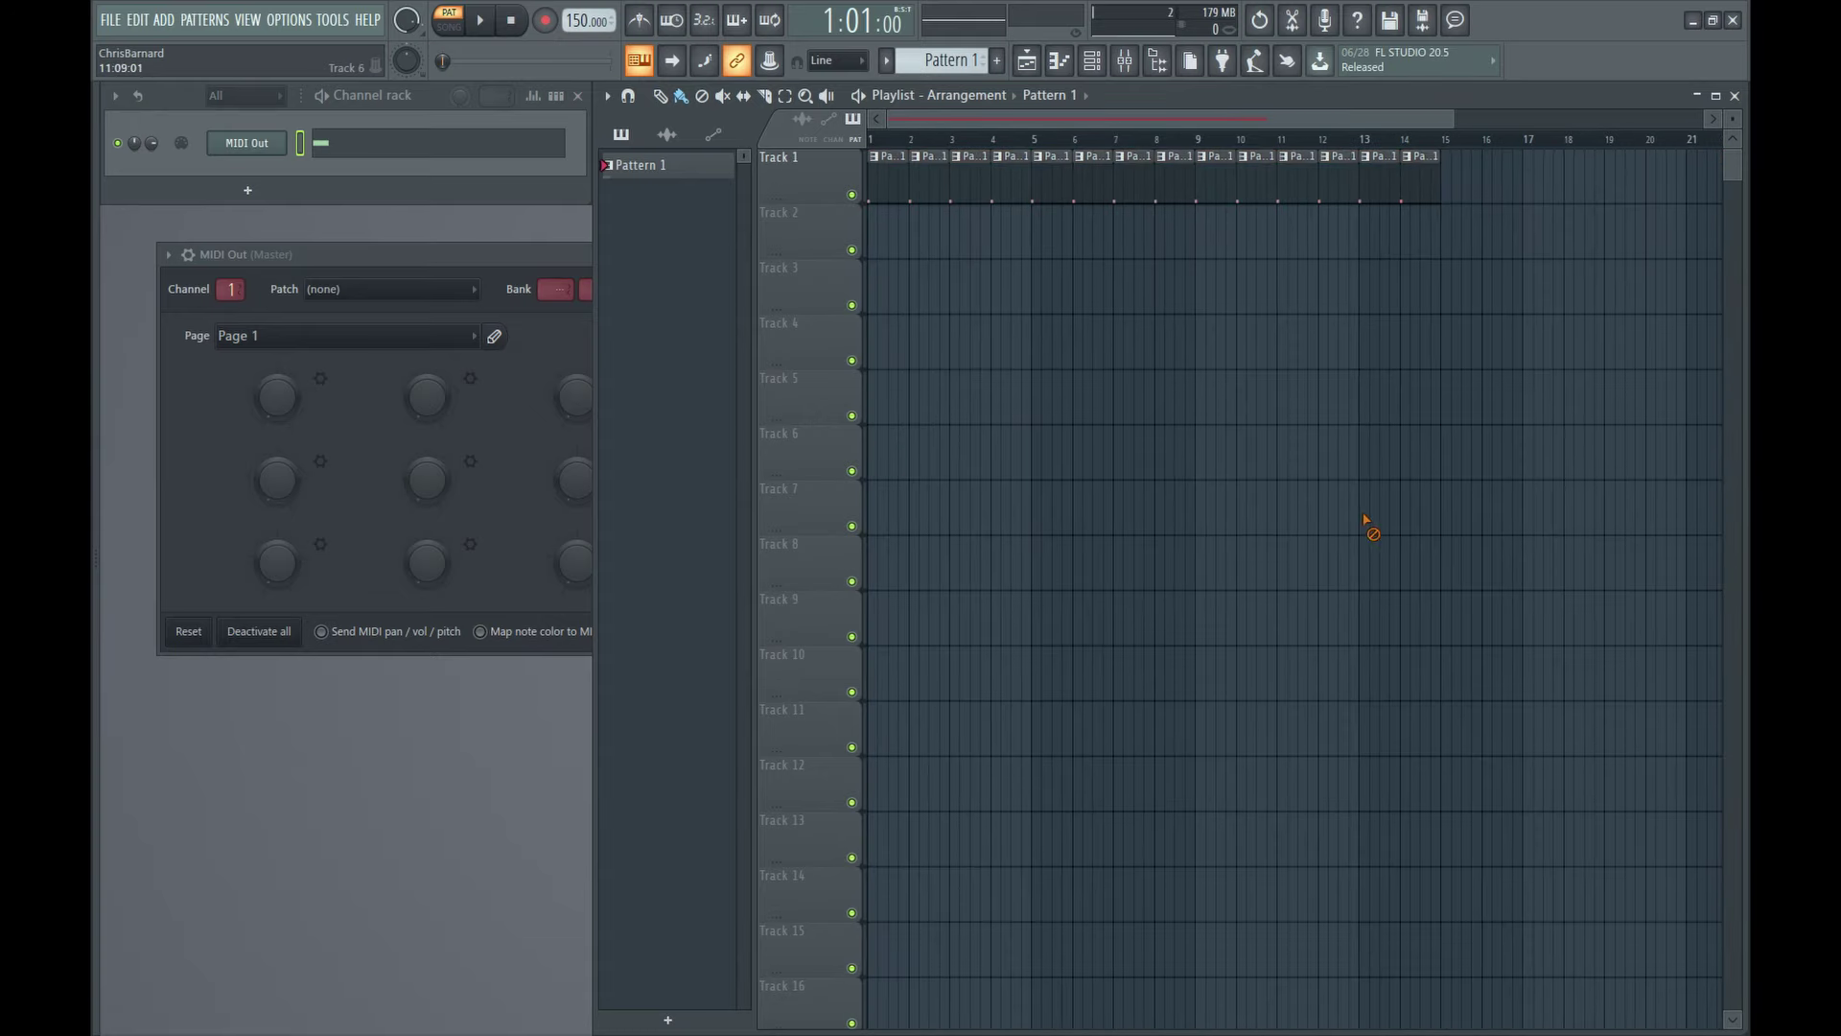
key(alt+Tab)
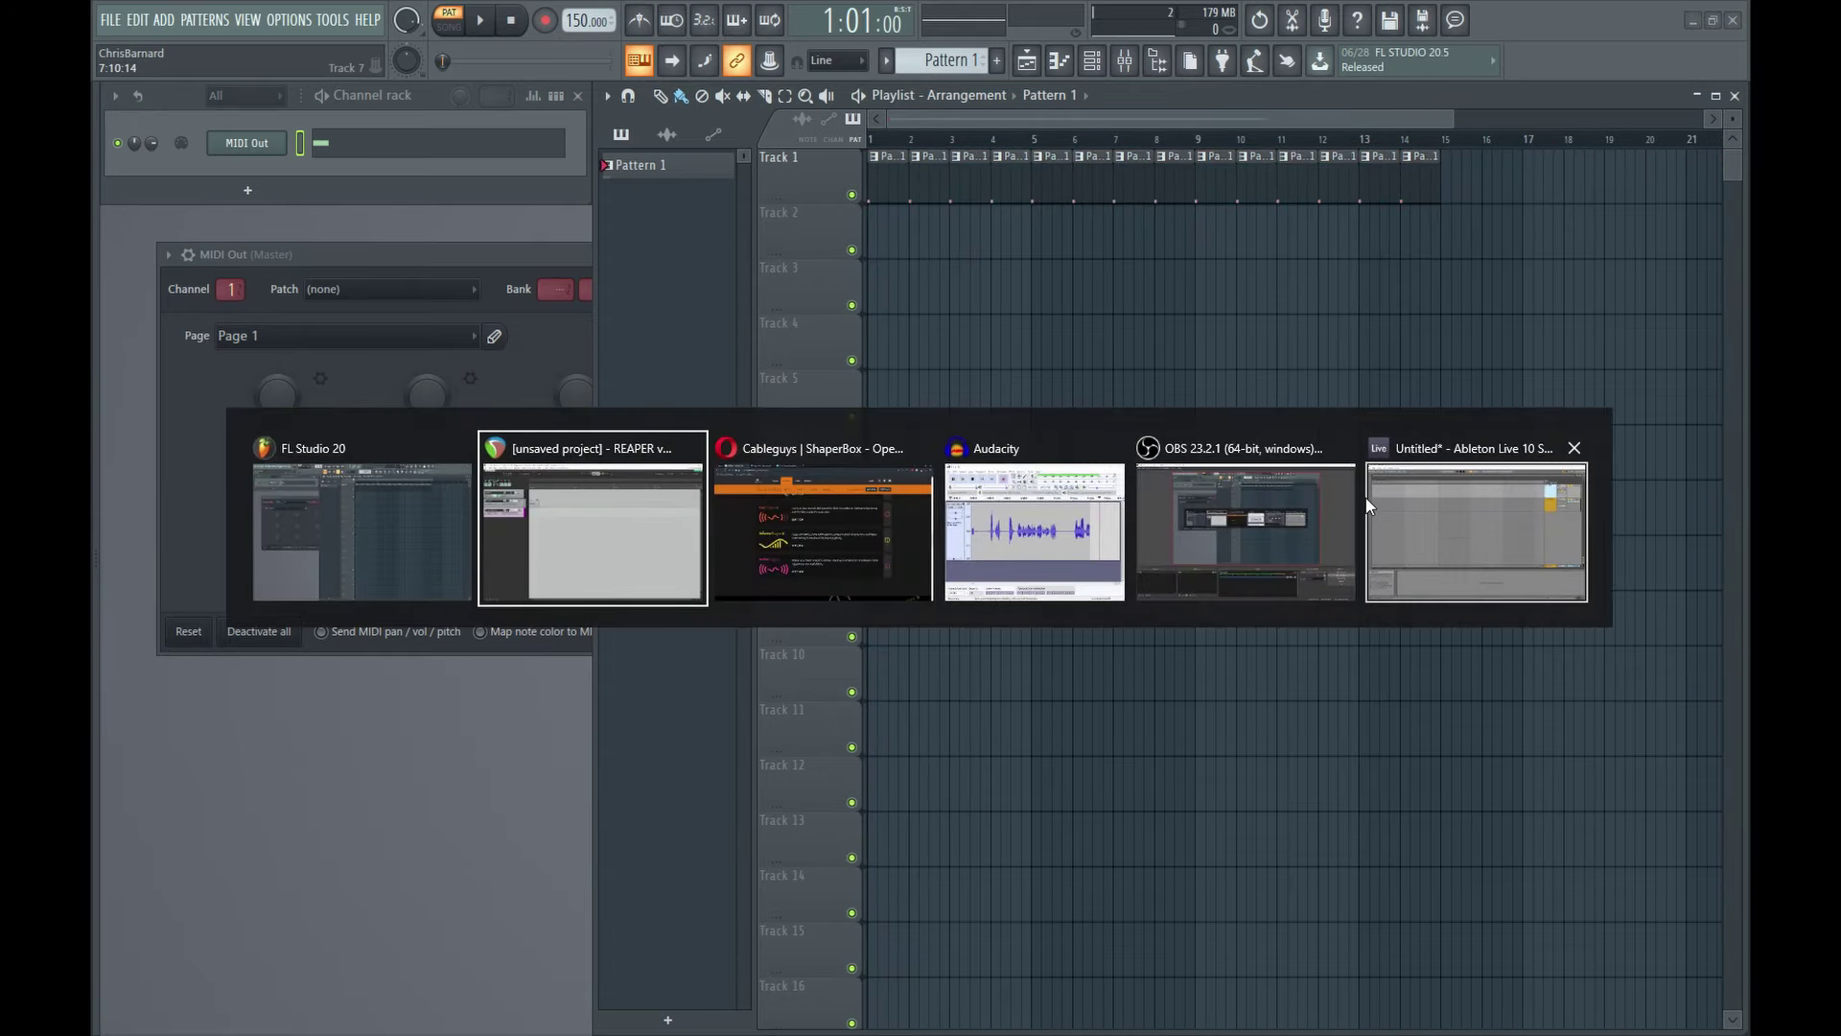
key(alt+Tab)
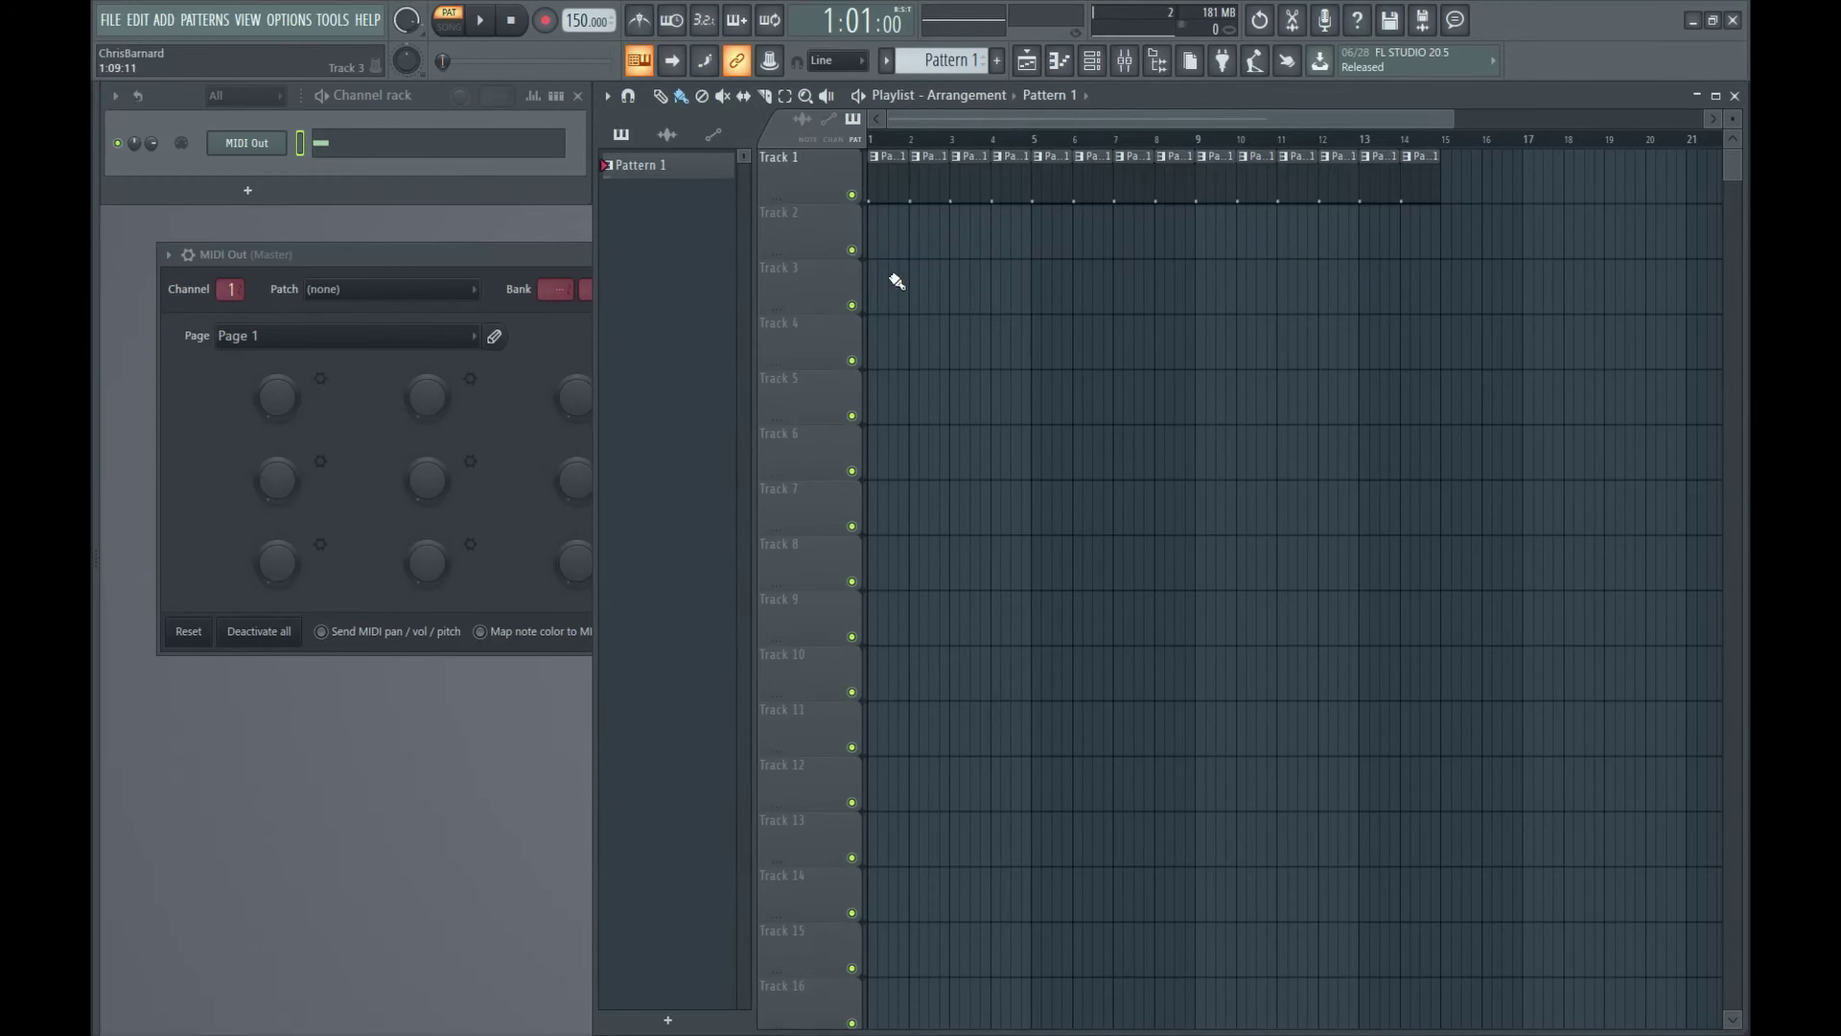
scroll(1189, 390, up, 4)
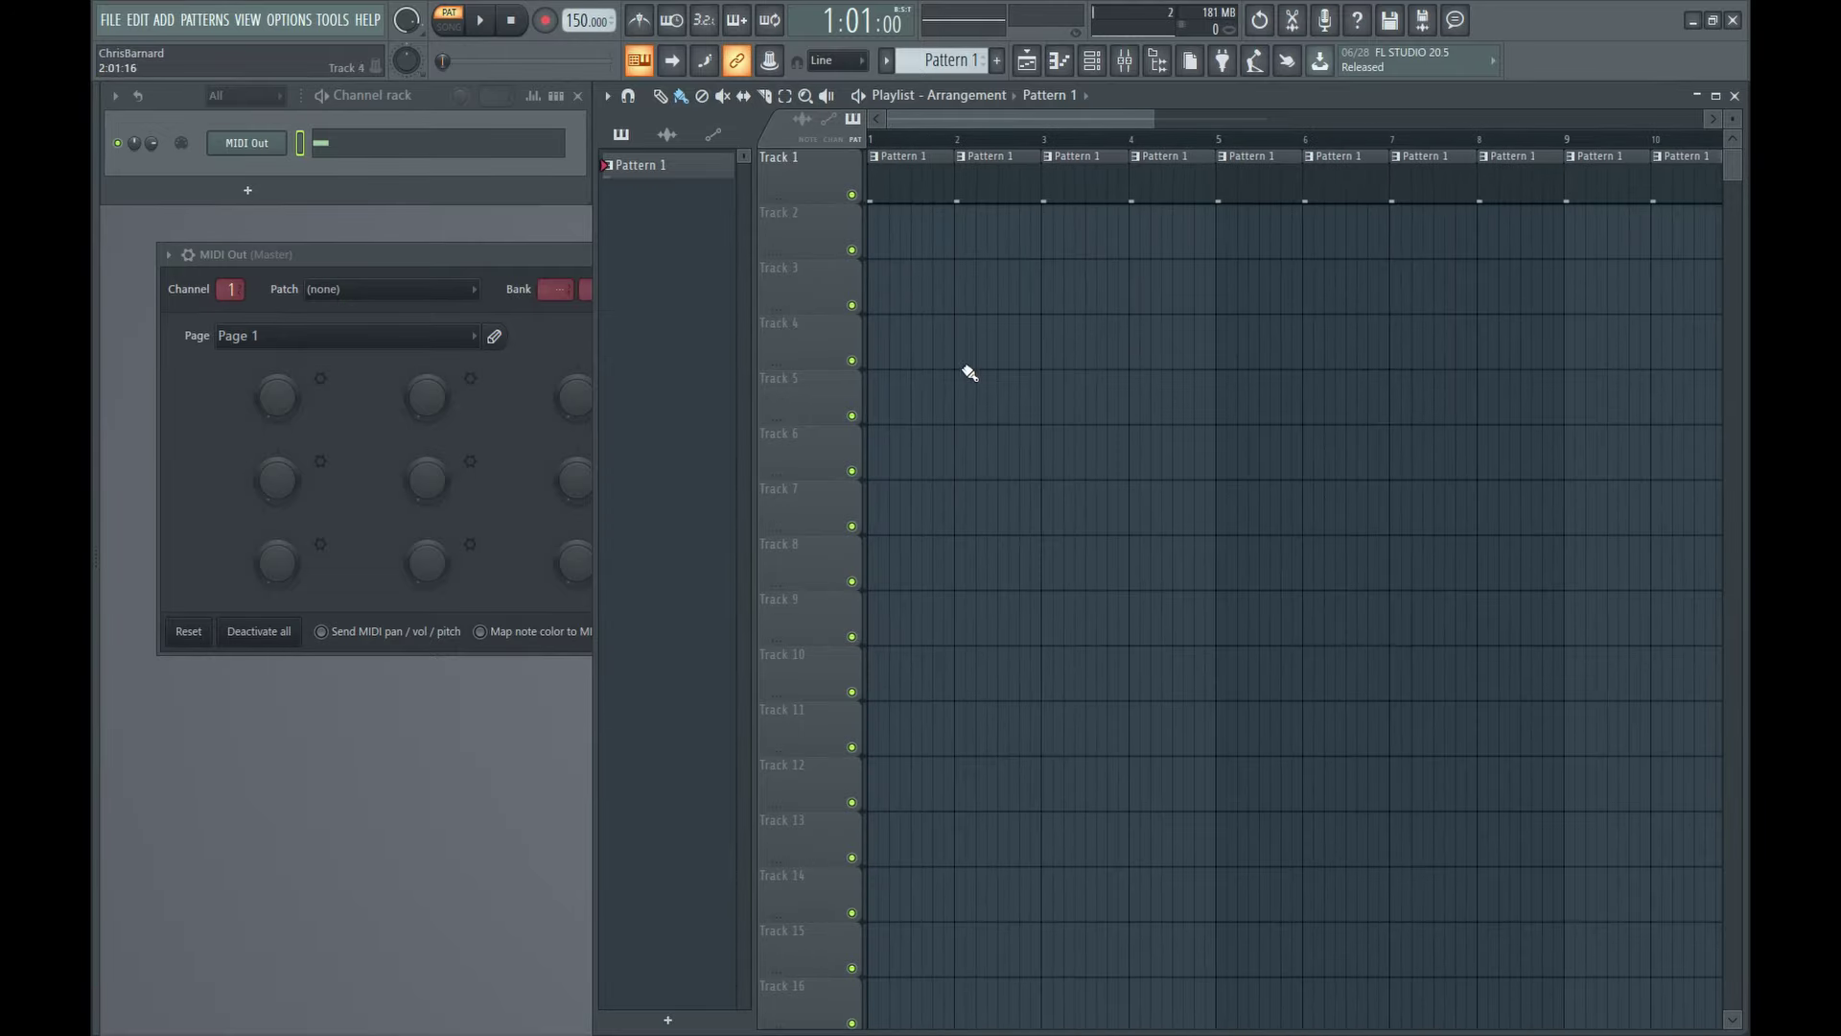
key(alt+Tab)
key(alt+Tab)
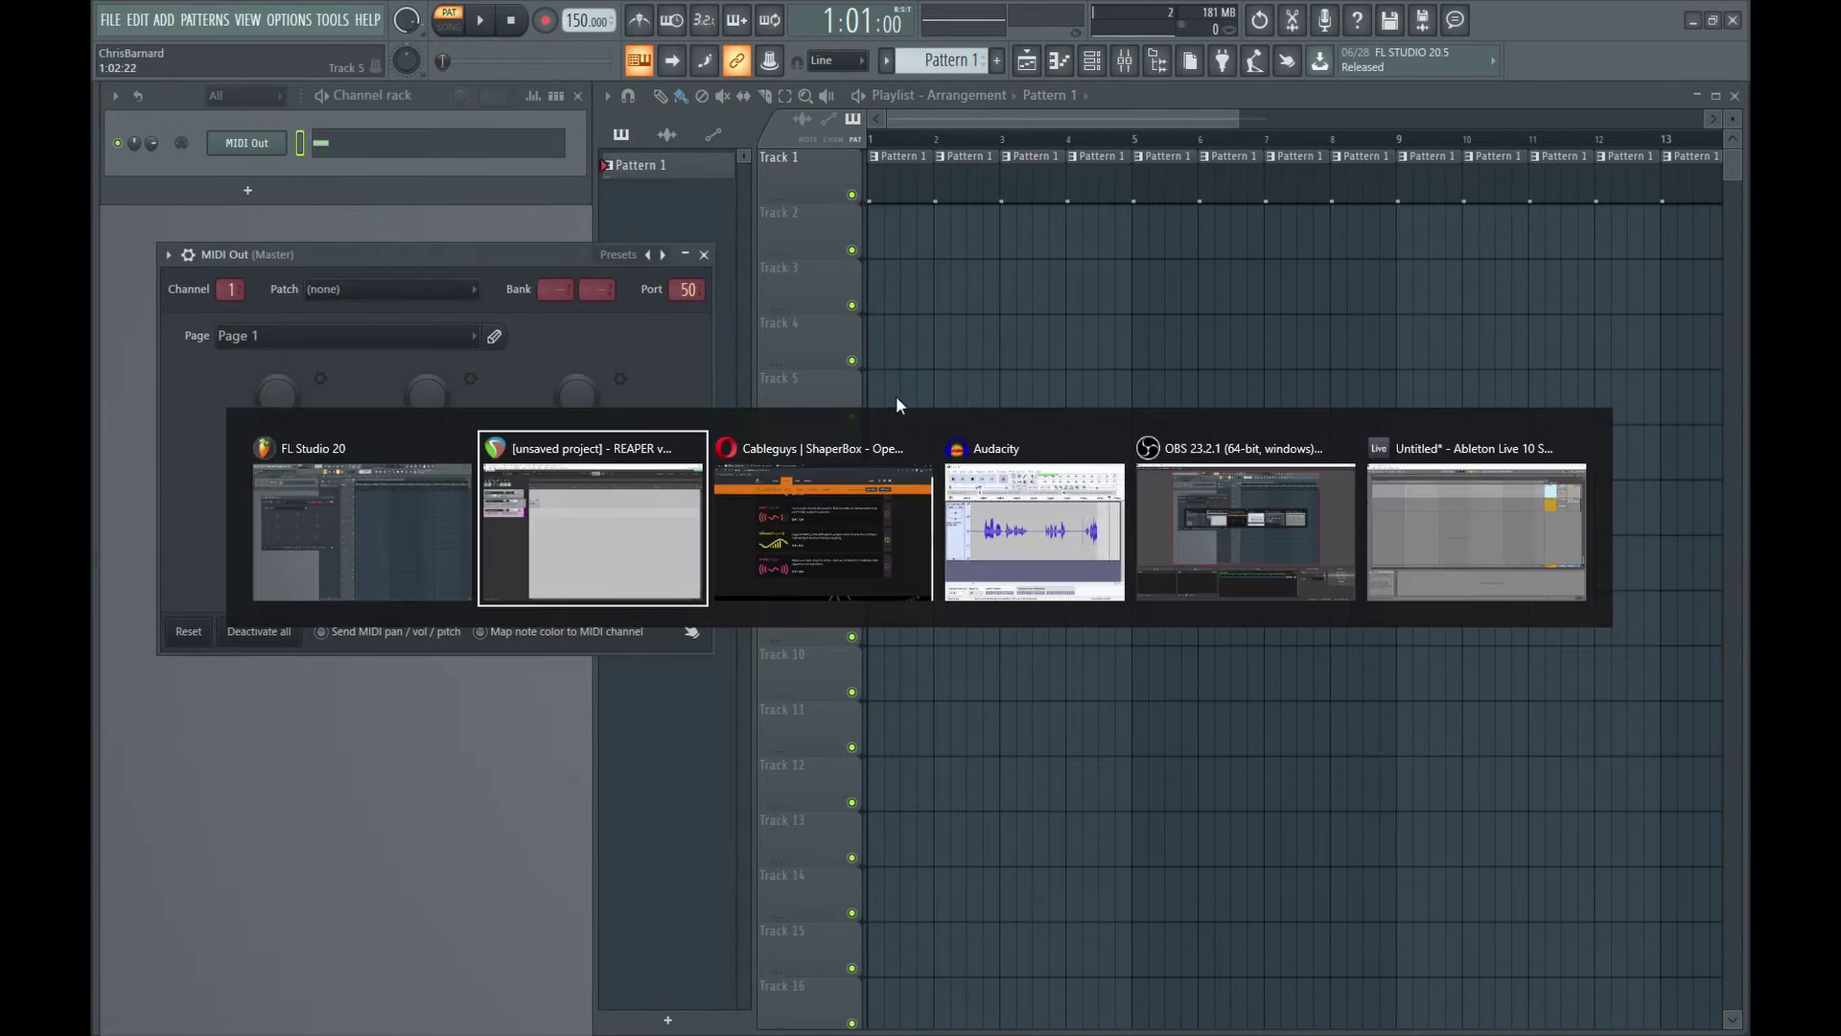
click(424, 516)
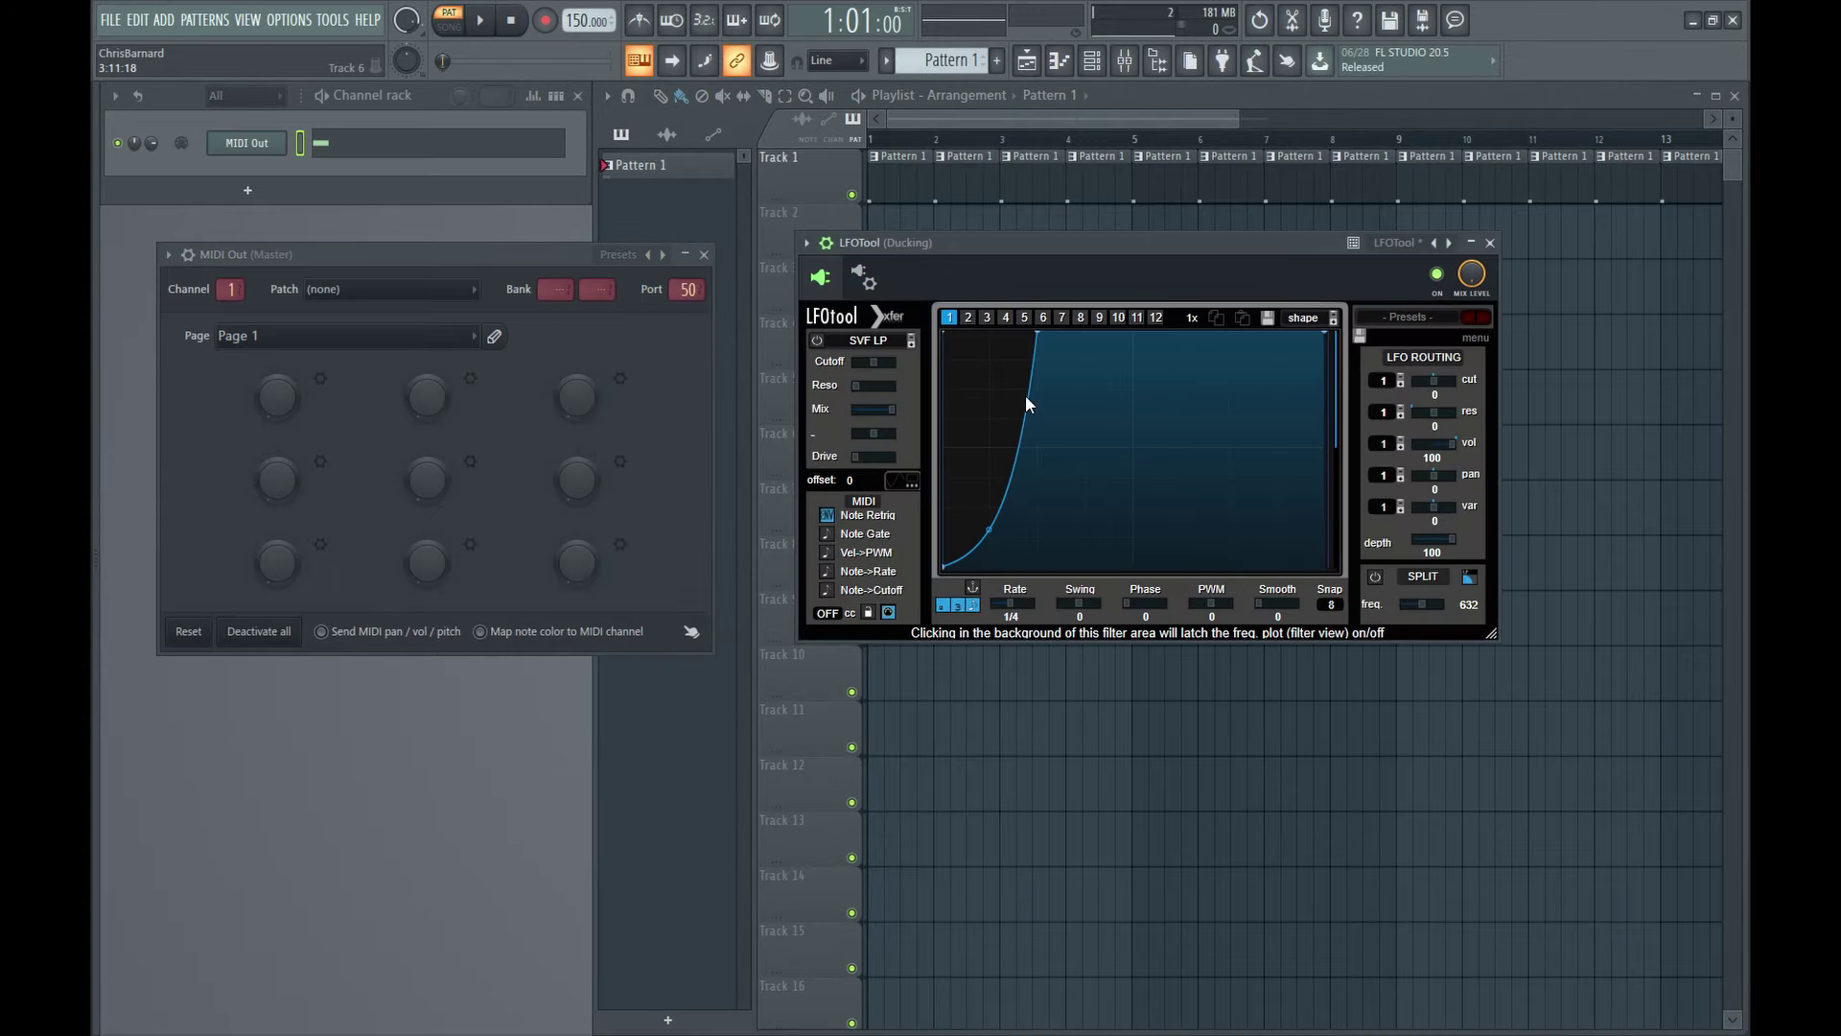
- Add Gatekeeper to the second effect slot of the Ducking mixer track, after LFOTool
key(F9)
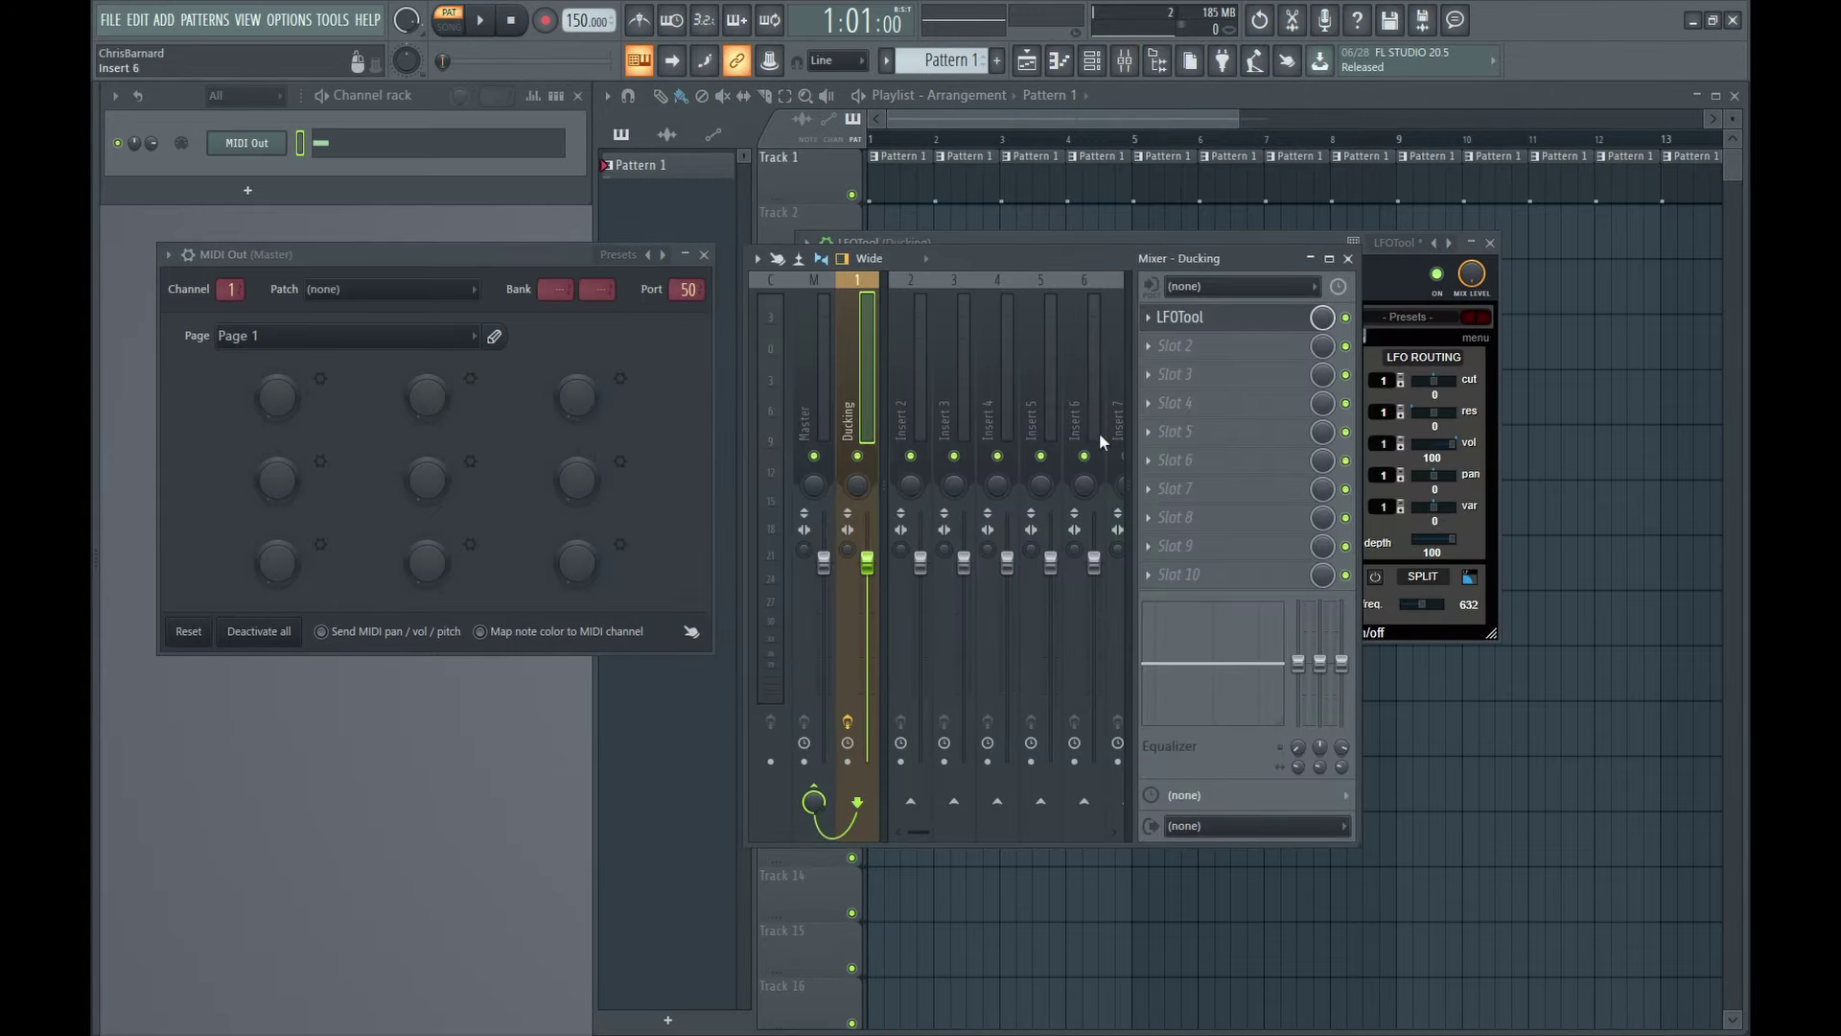
click(1168, 343)
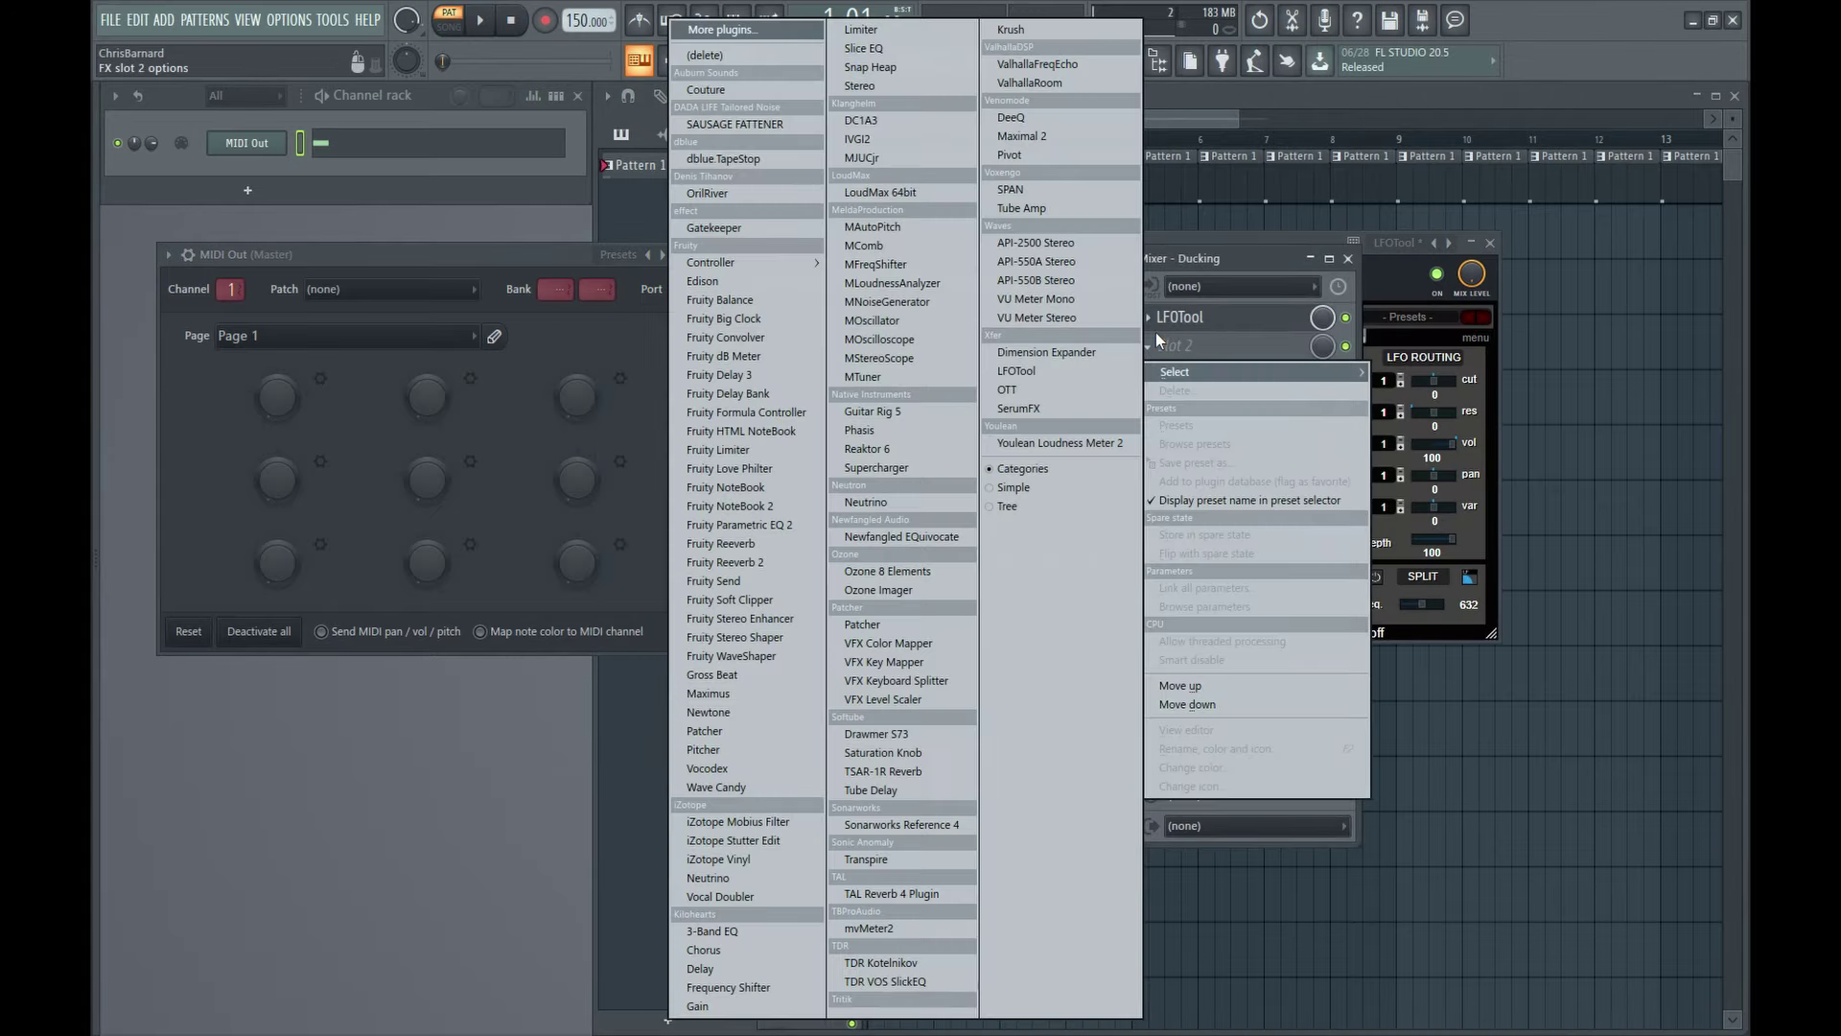
mouse_move(1177, 374)
key(g)
key(Return)
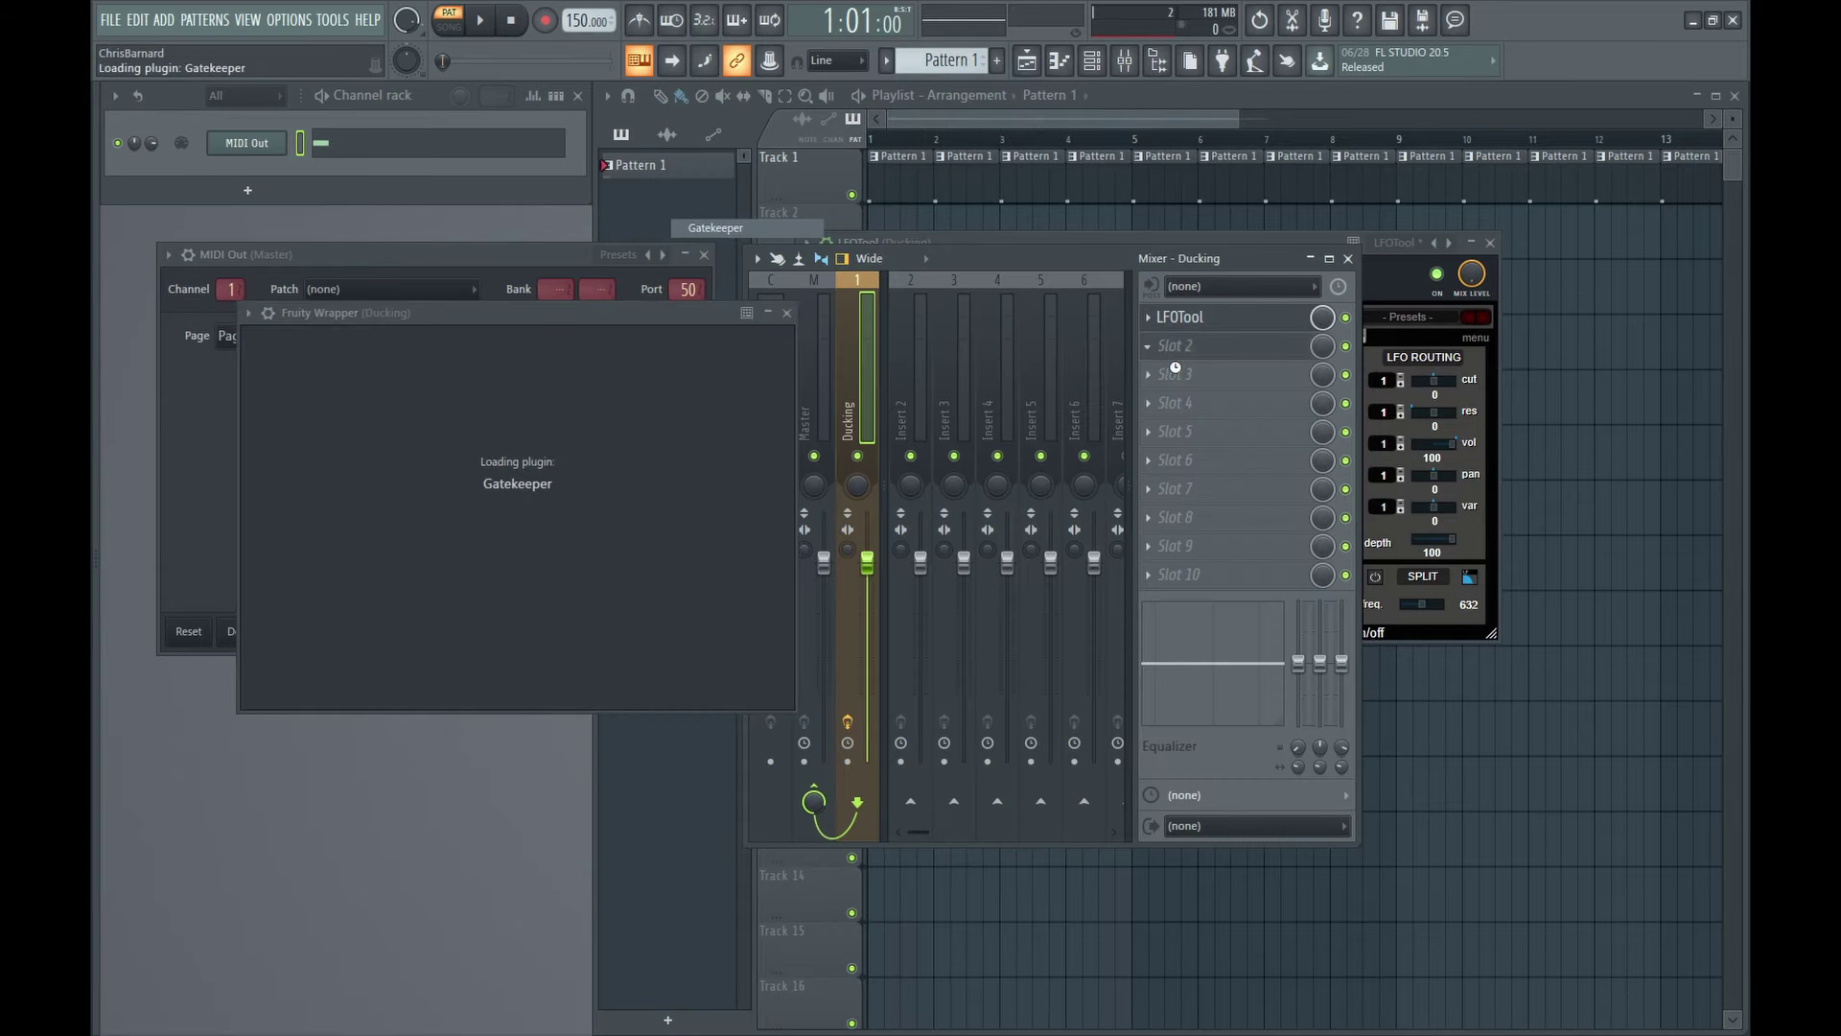
- Load Gatekeeper's Duck 8th preset from the Ducking category, discarding the preset changes, and turn off its Play mode
click(1216, 358)
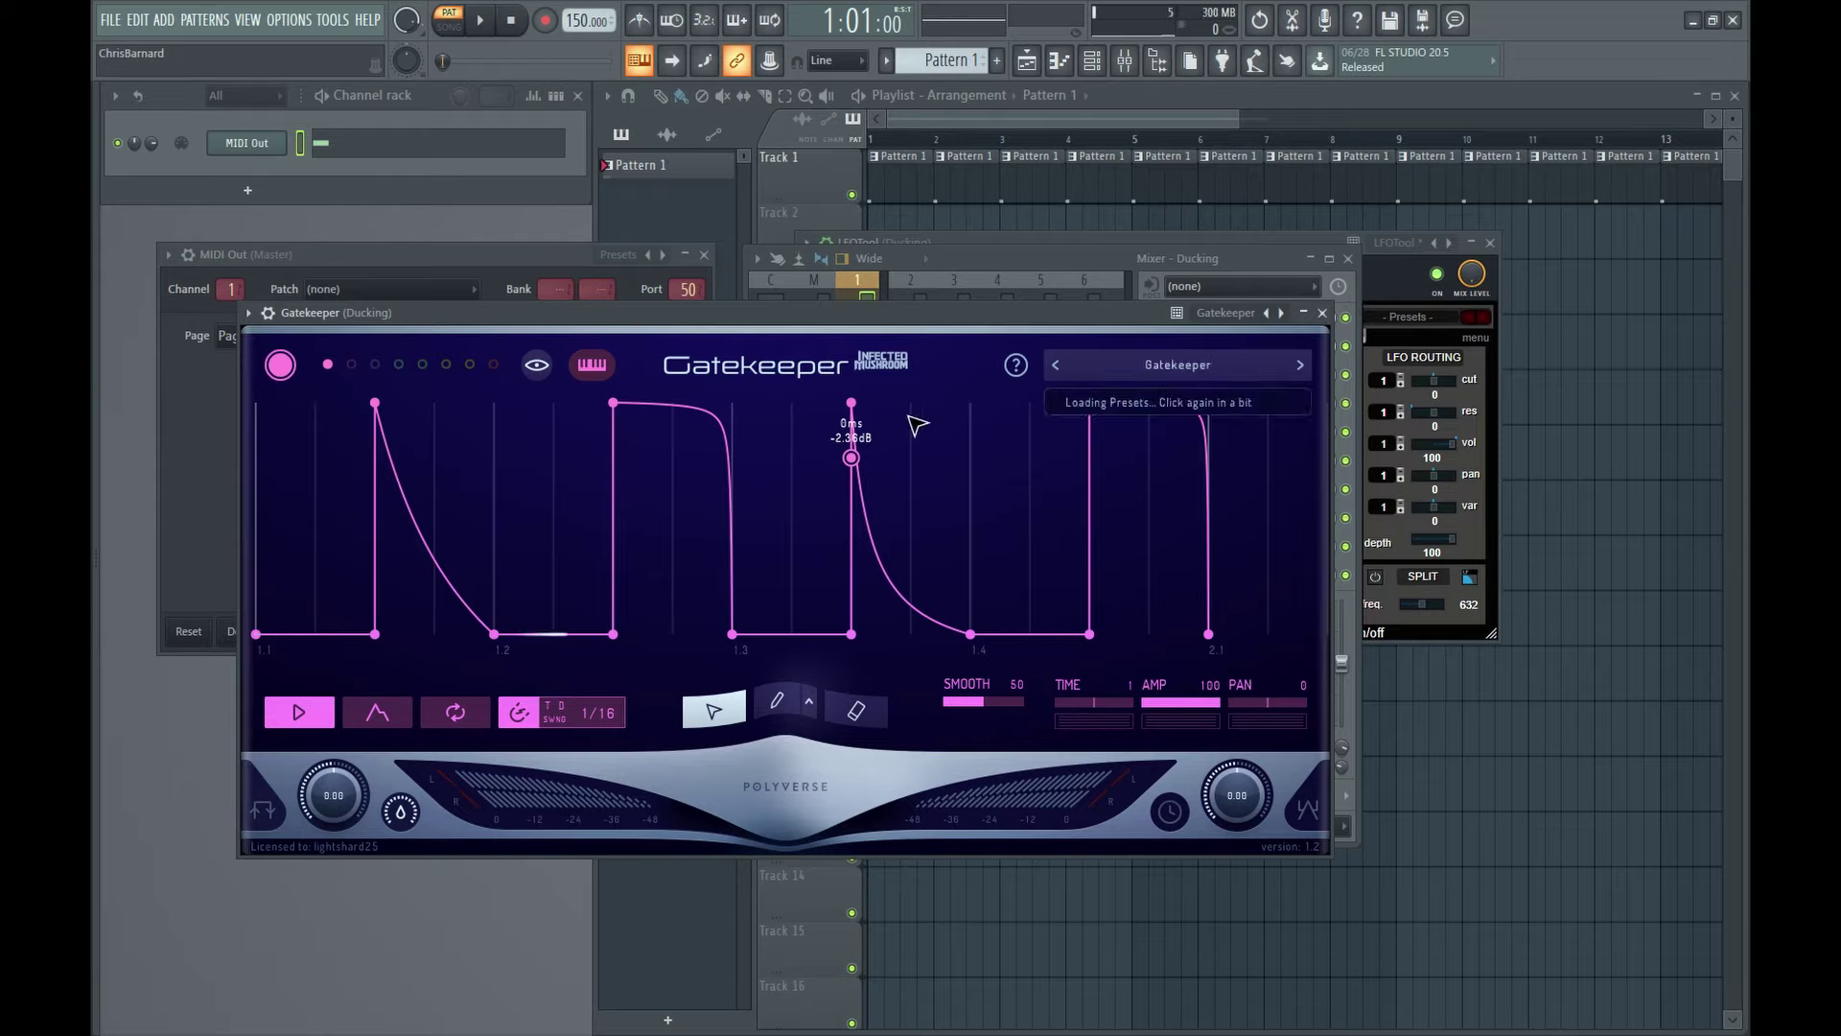
click(1237, 367)
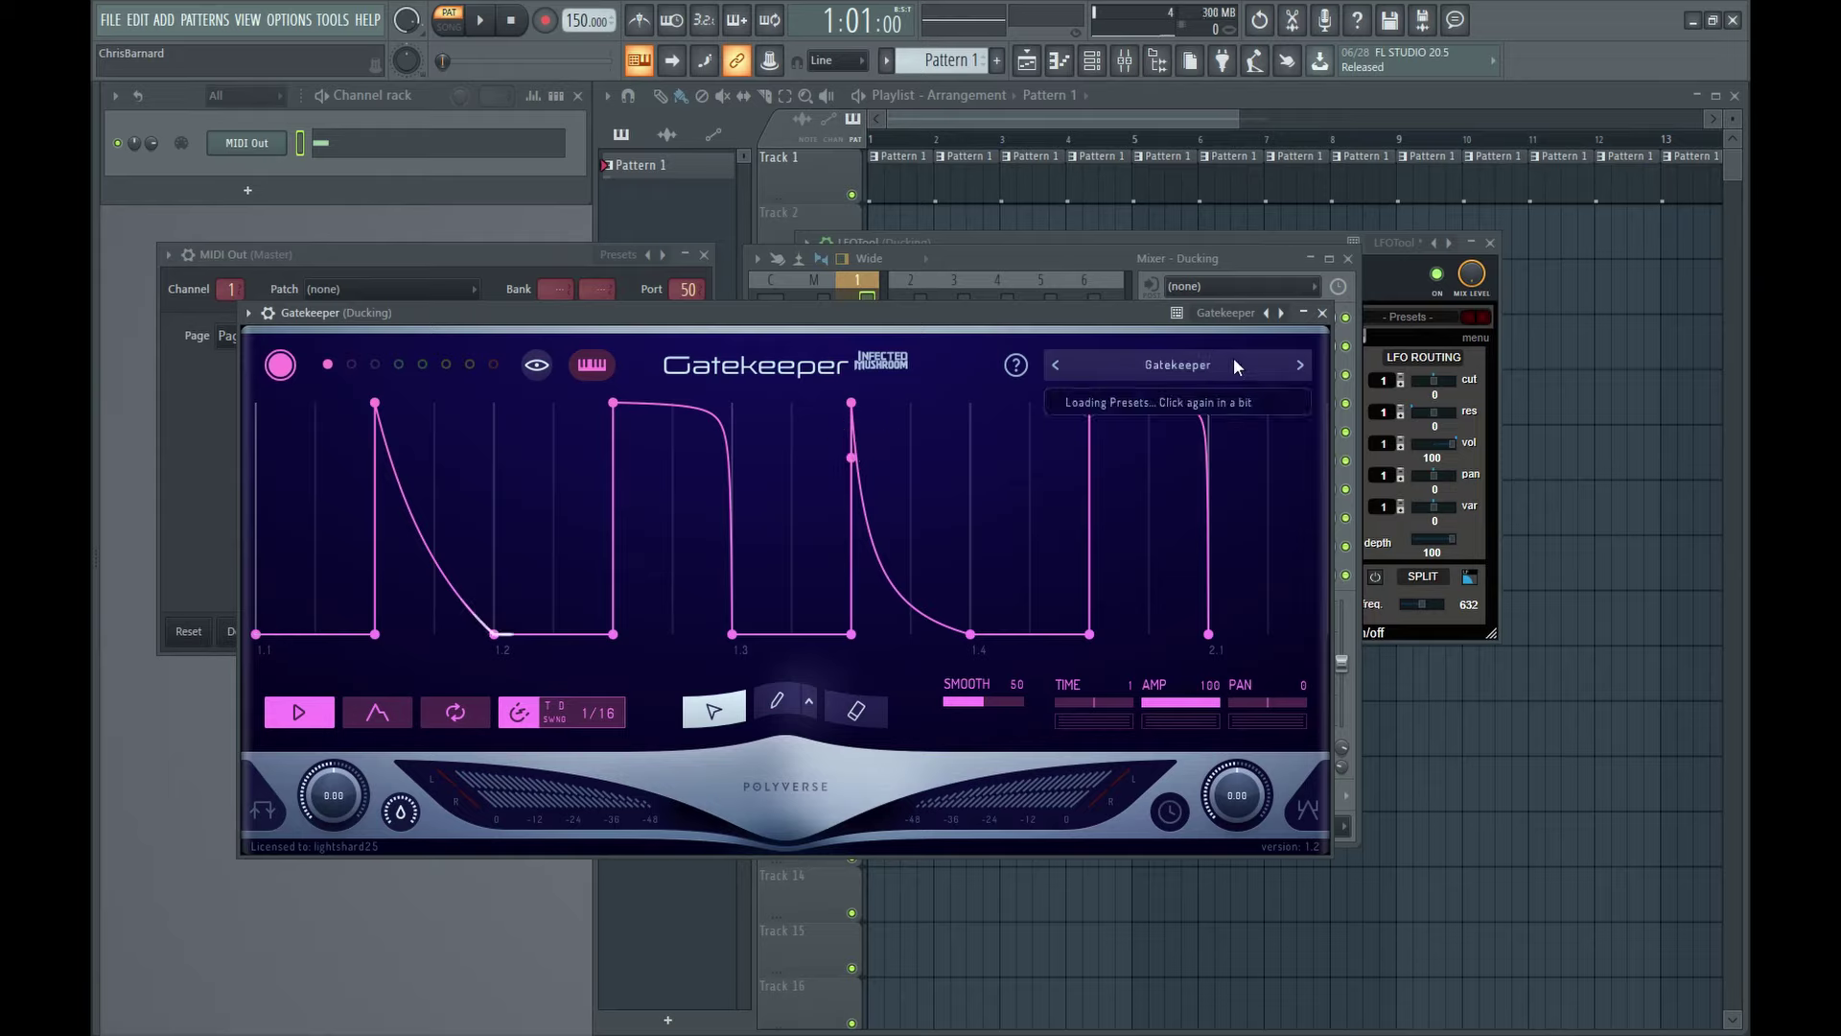
click(780, 473)
click(1179, 368)
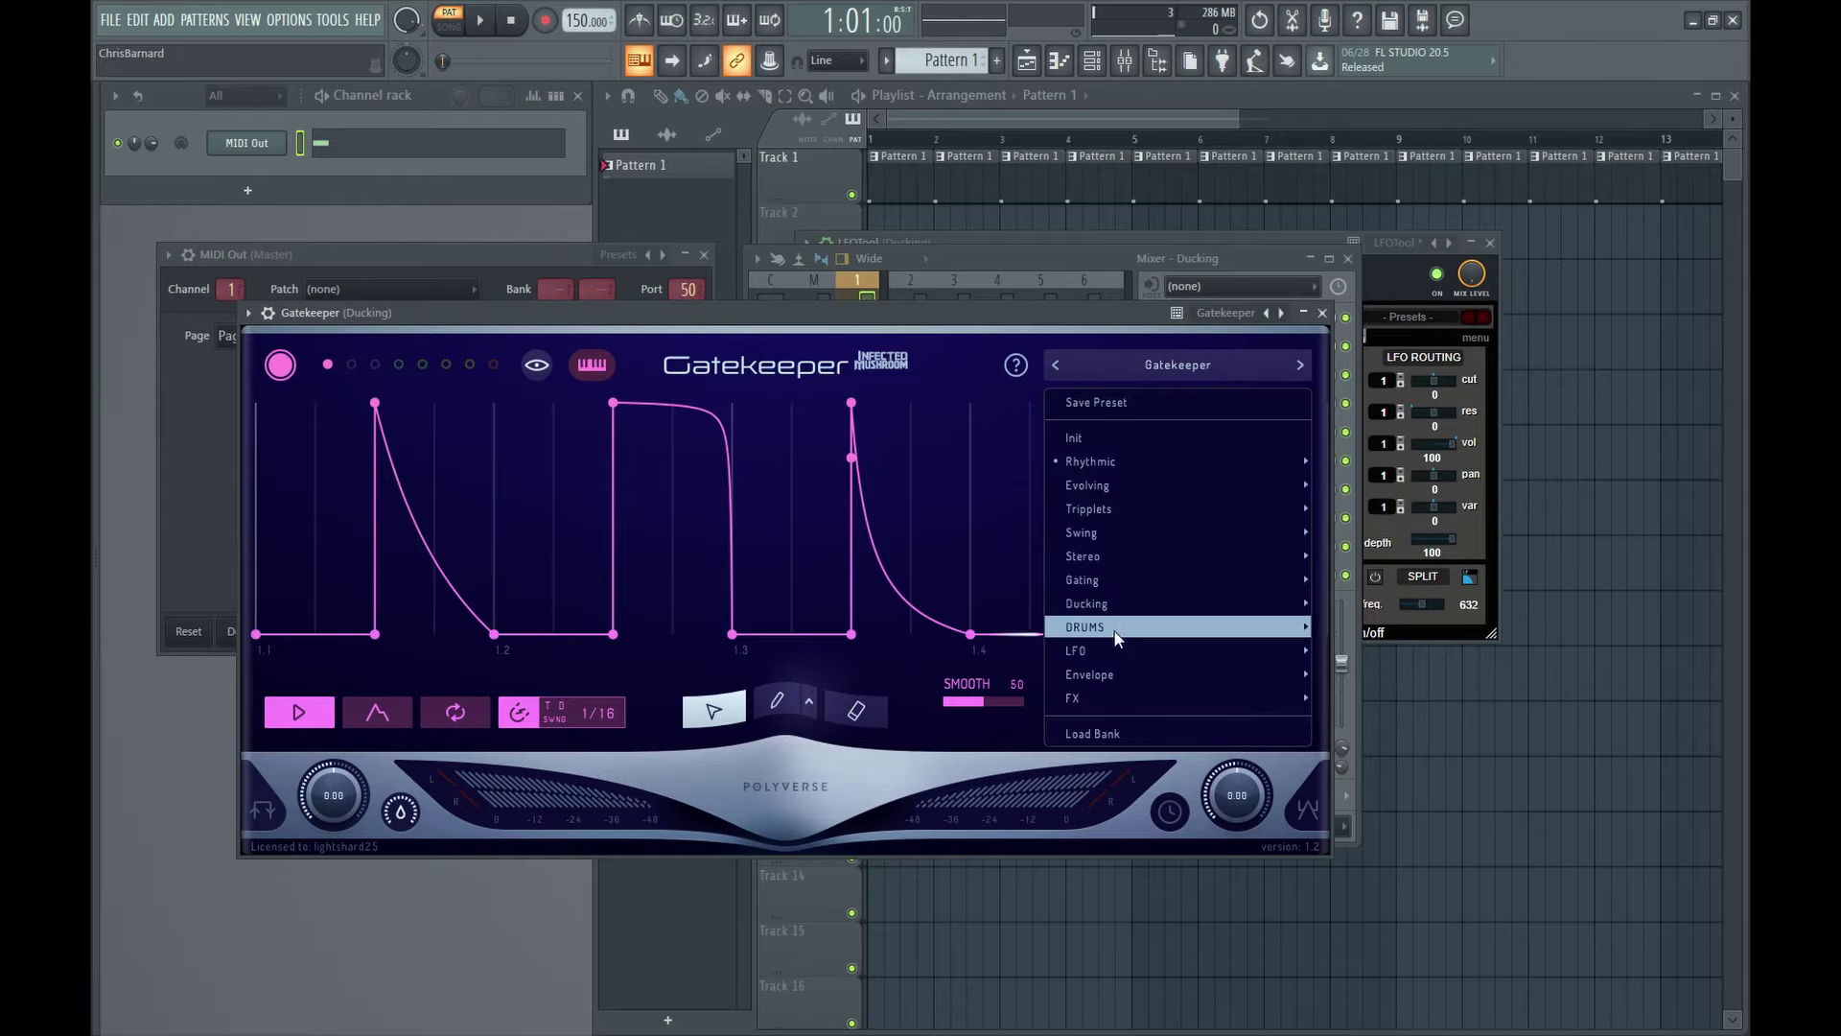
mouse_move(1131, 603)
click(964, 444)
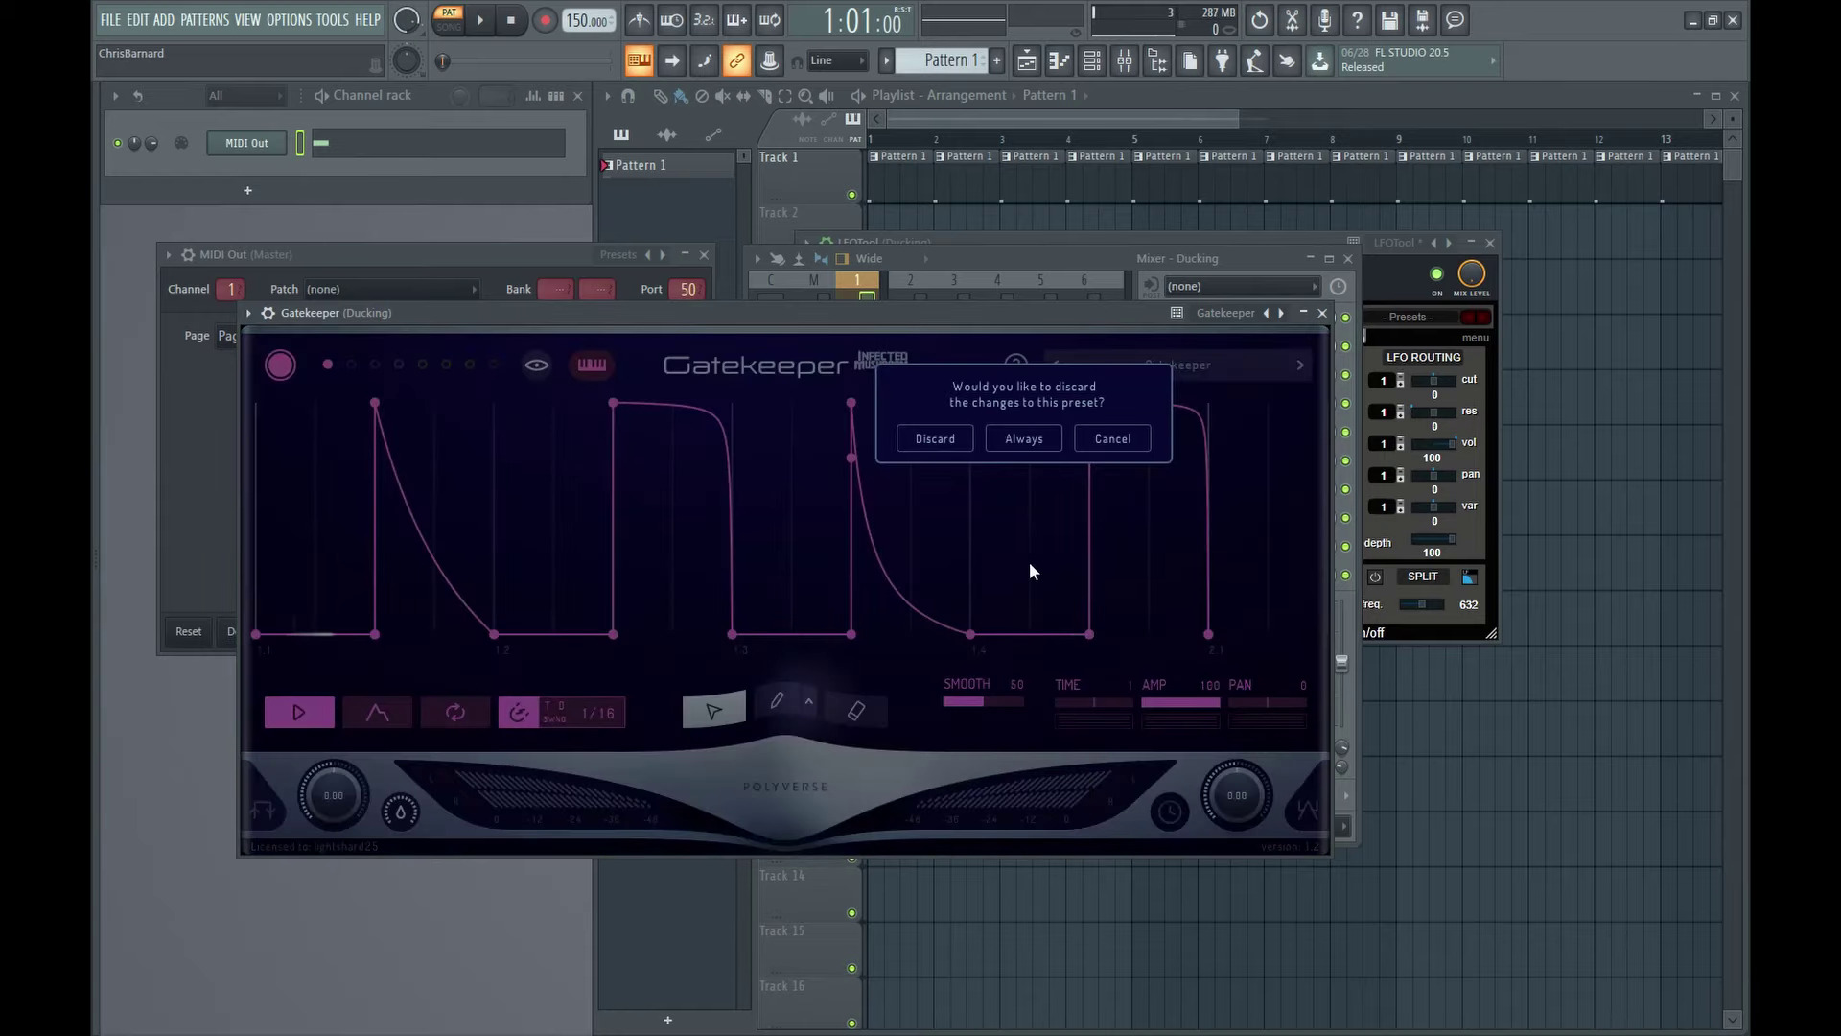
click(937, 435)
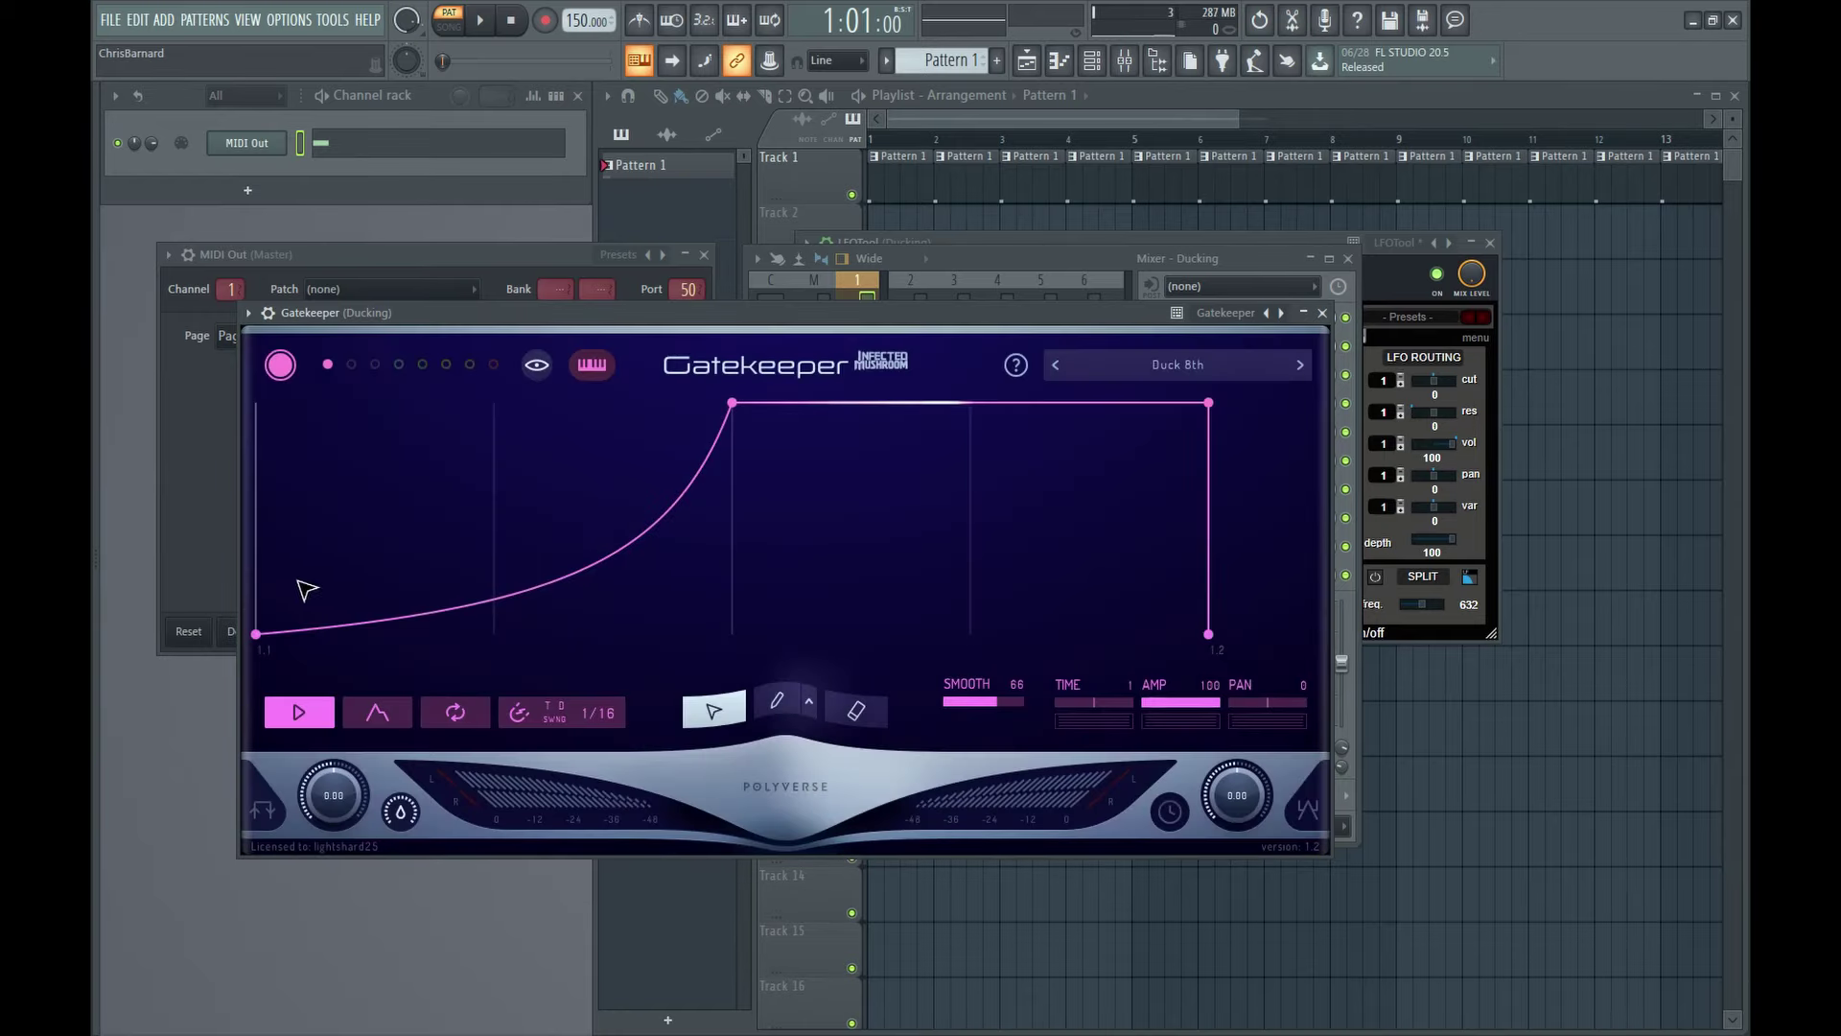
mouse_move(256, 633)
mouse_down()
mouse_move(256, 548)
mouse_move(257, 635)
mouse_up()
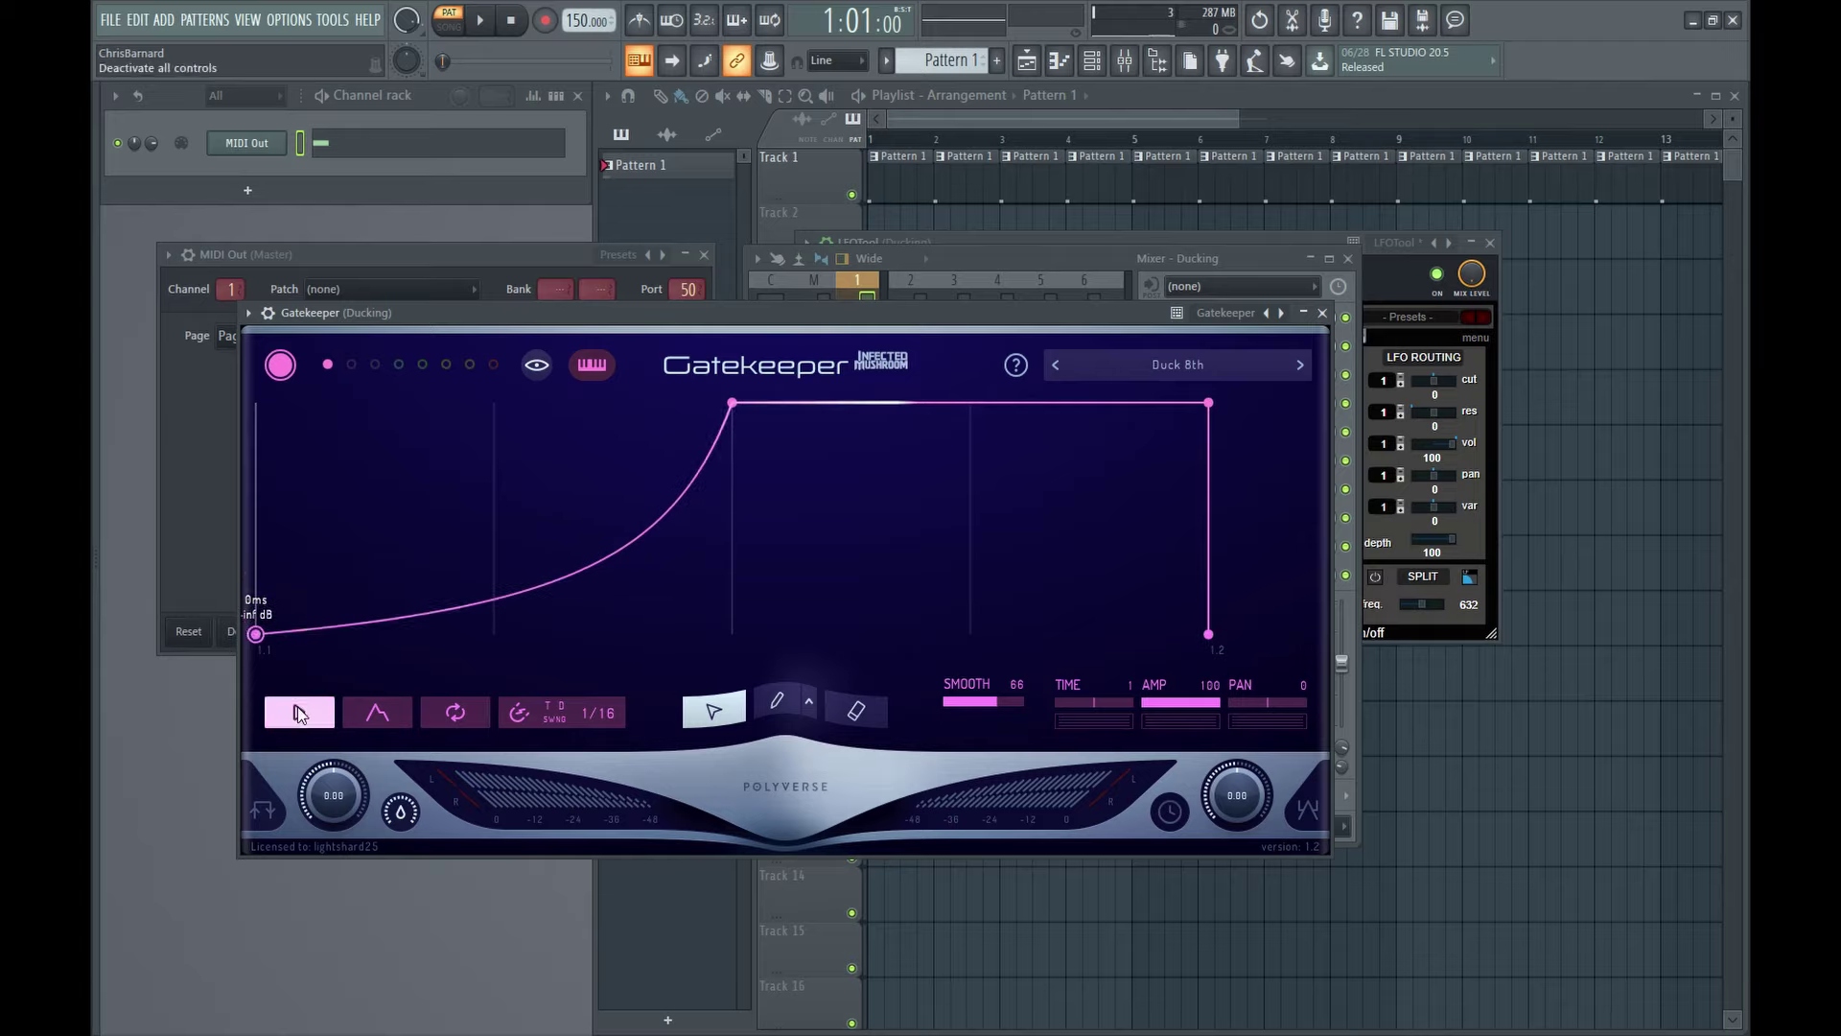
click(299, 712)
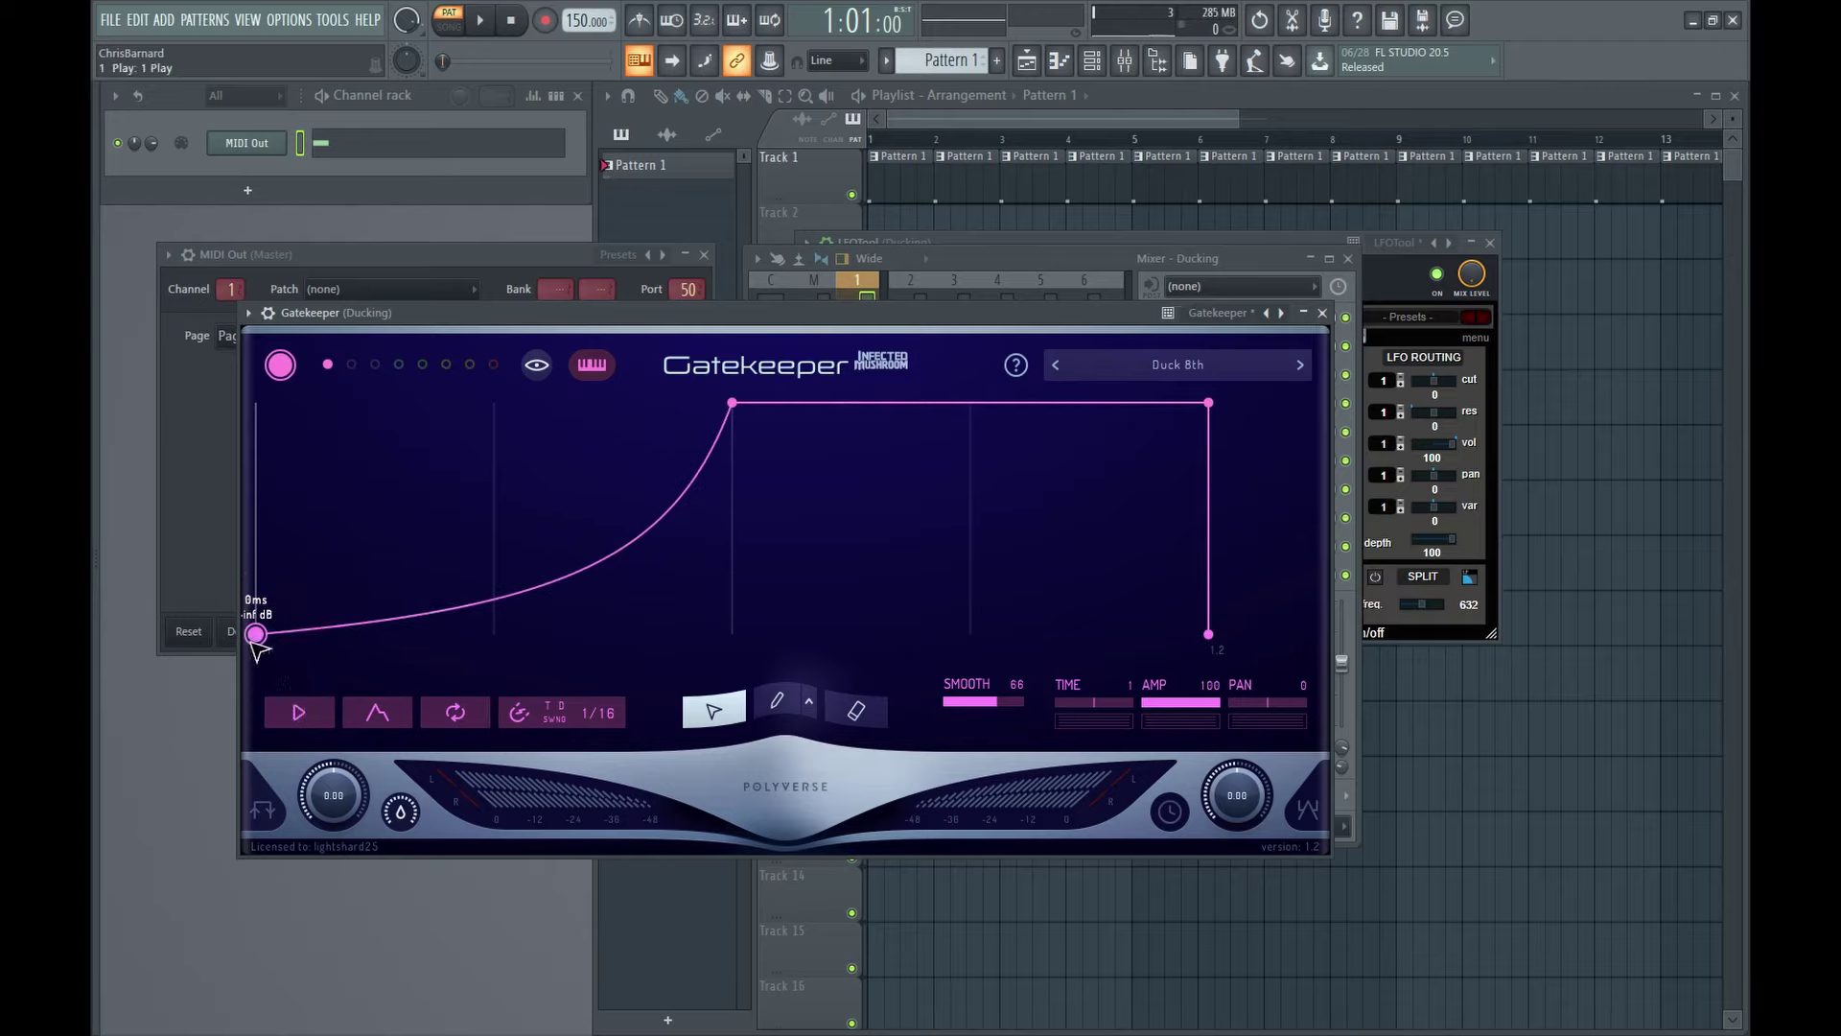
- Try raising the start point of LFOTool's volume curve to 100% and lowering and reshaping the end of the curve
click(1378, 273)
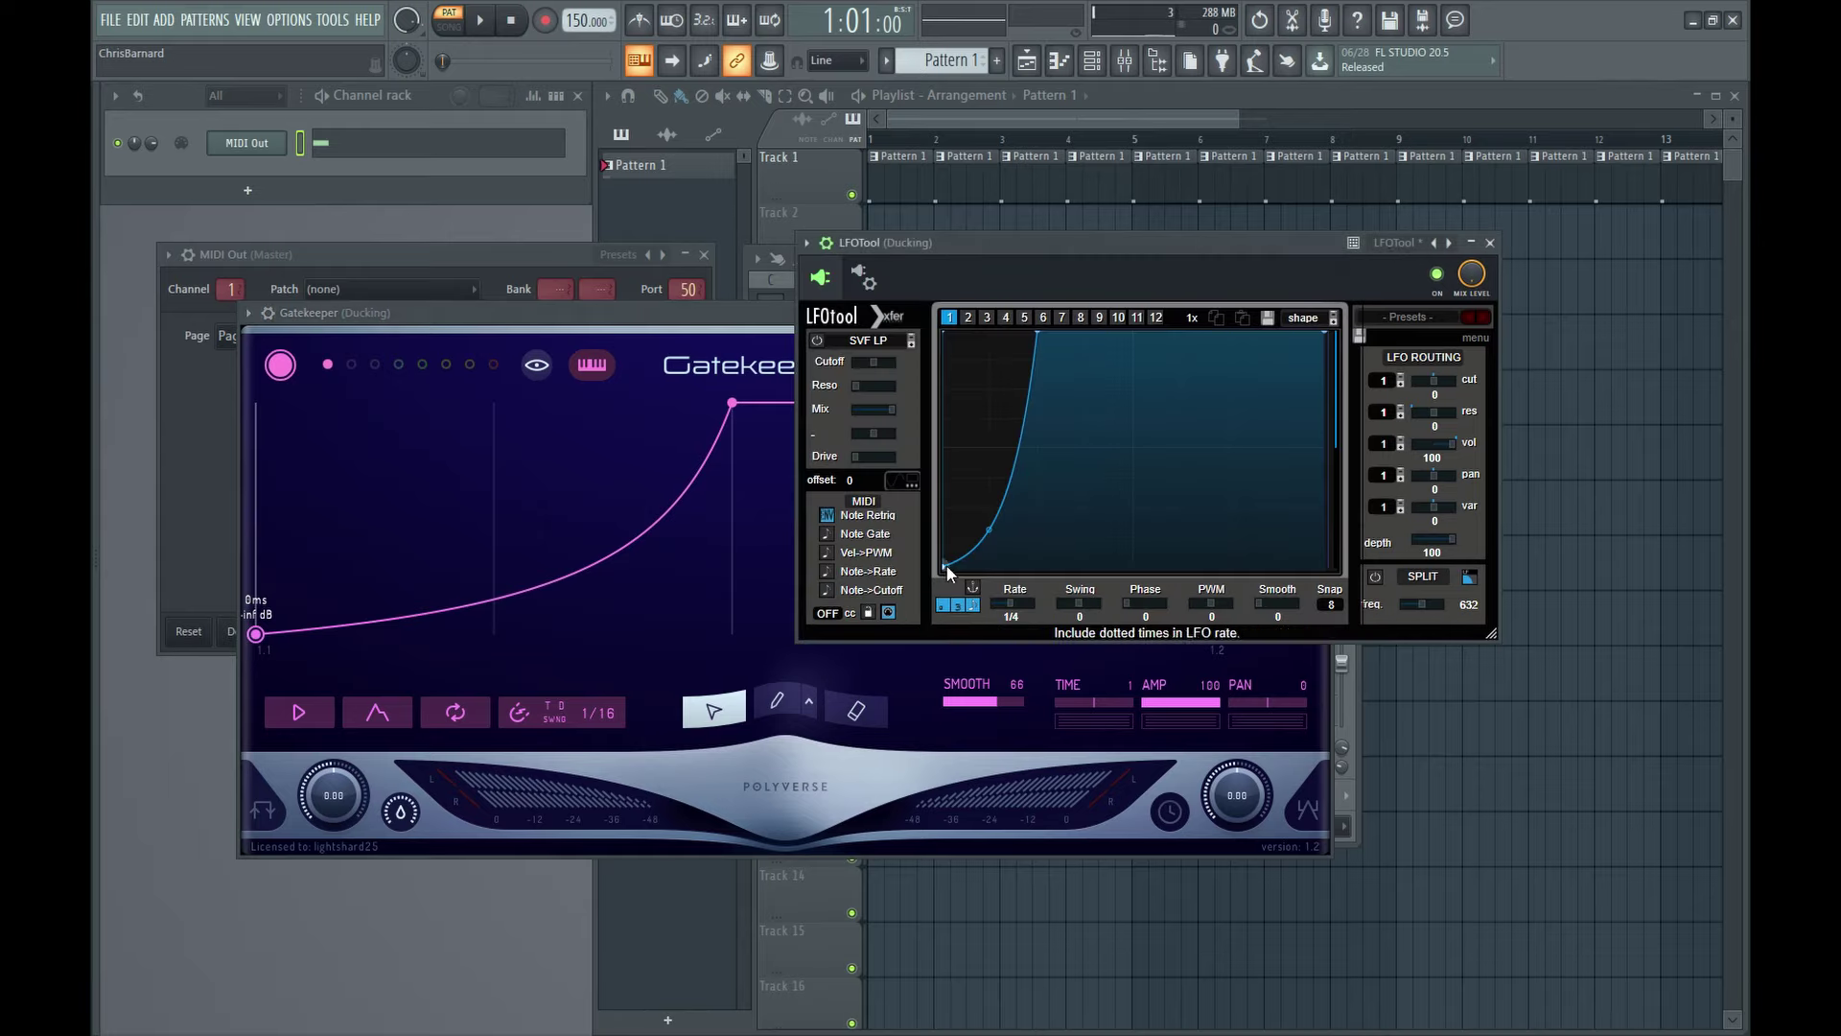
drag(944, 565, 953, 342)
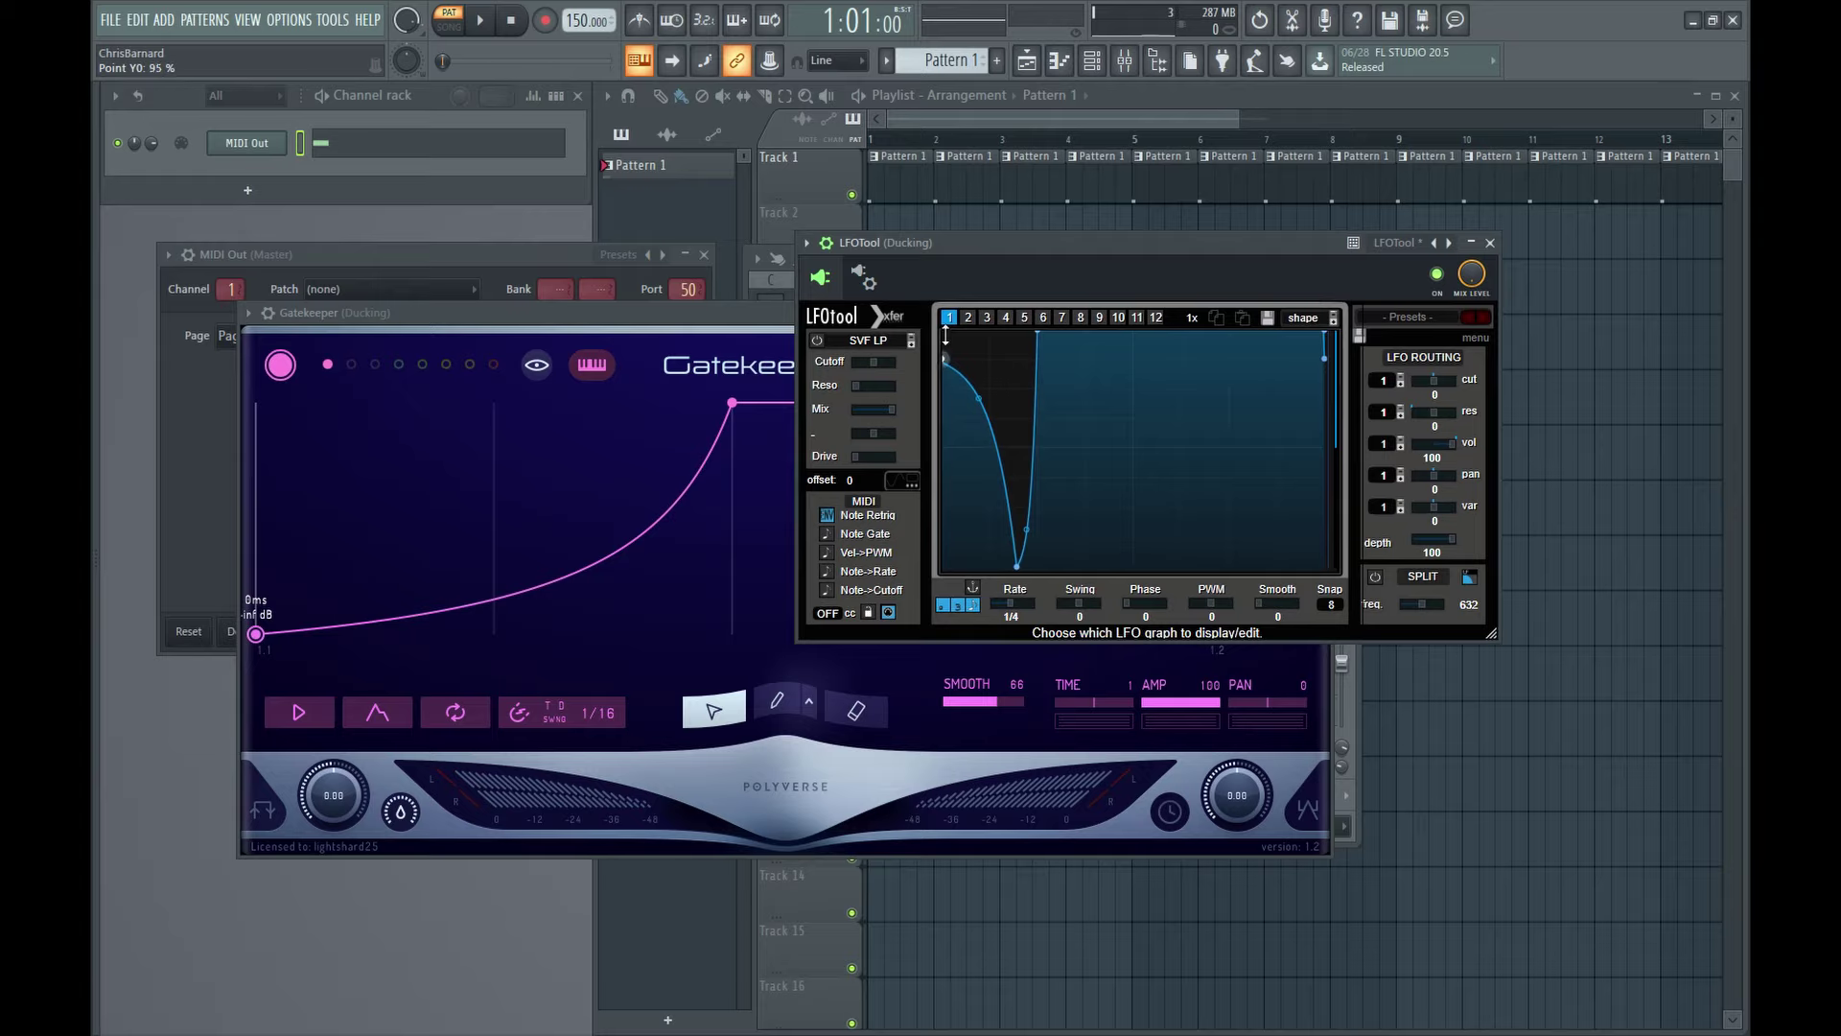
drag(1018, 570, 629, 876)
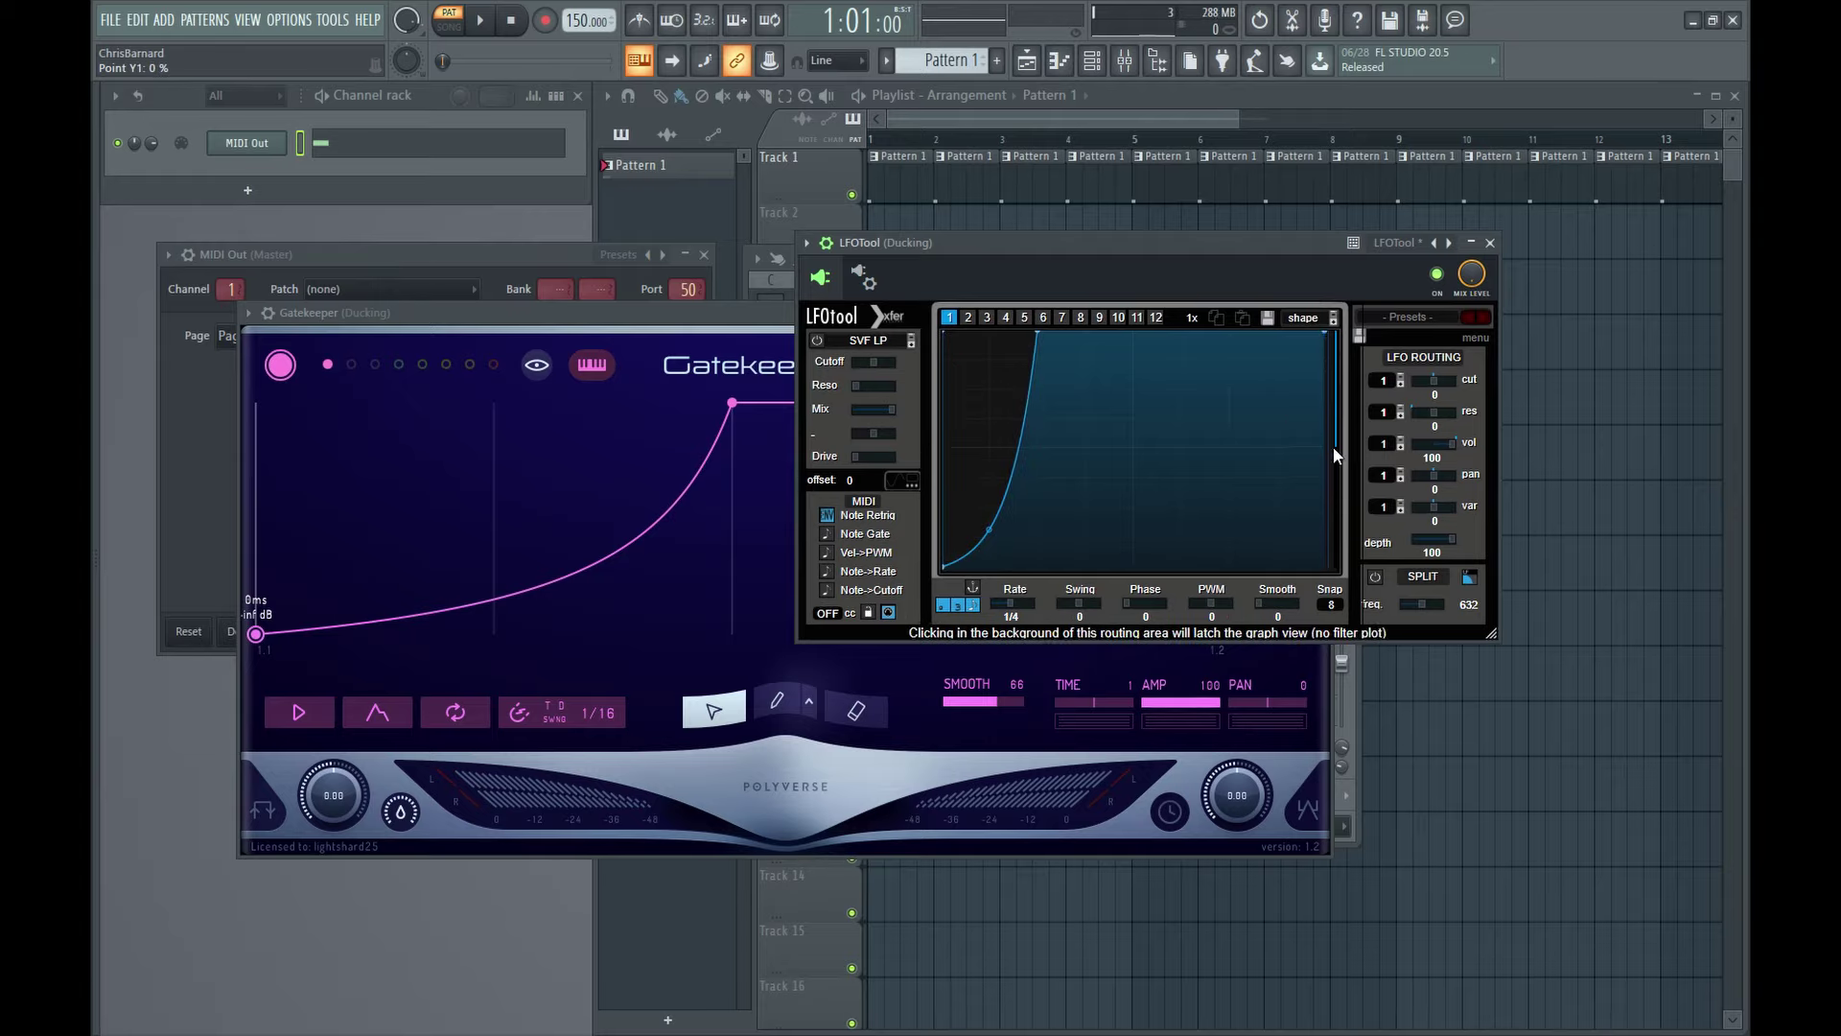
drag(951, 568, 944, 342)
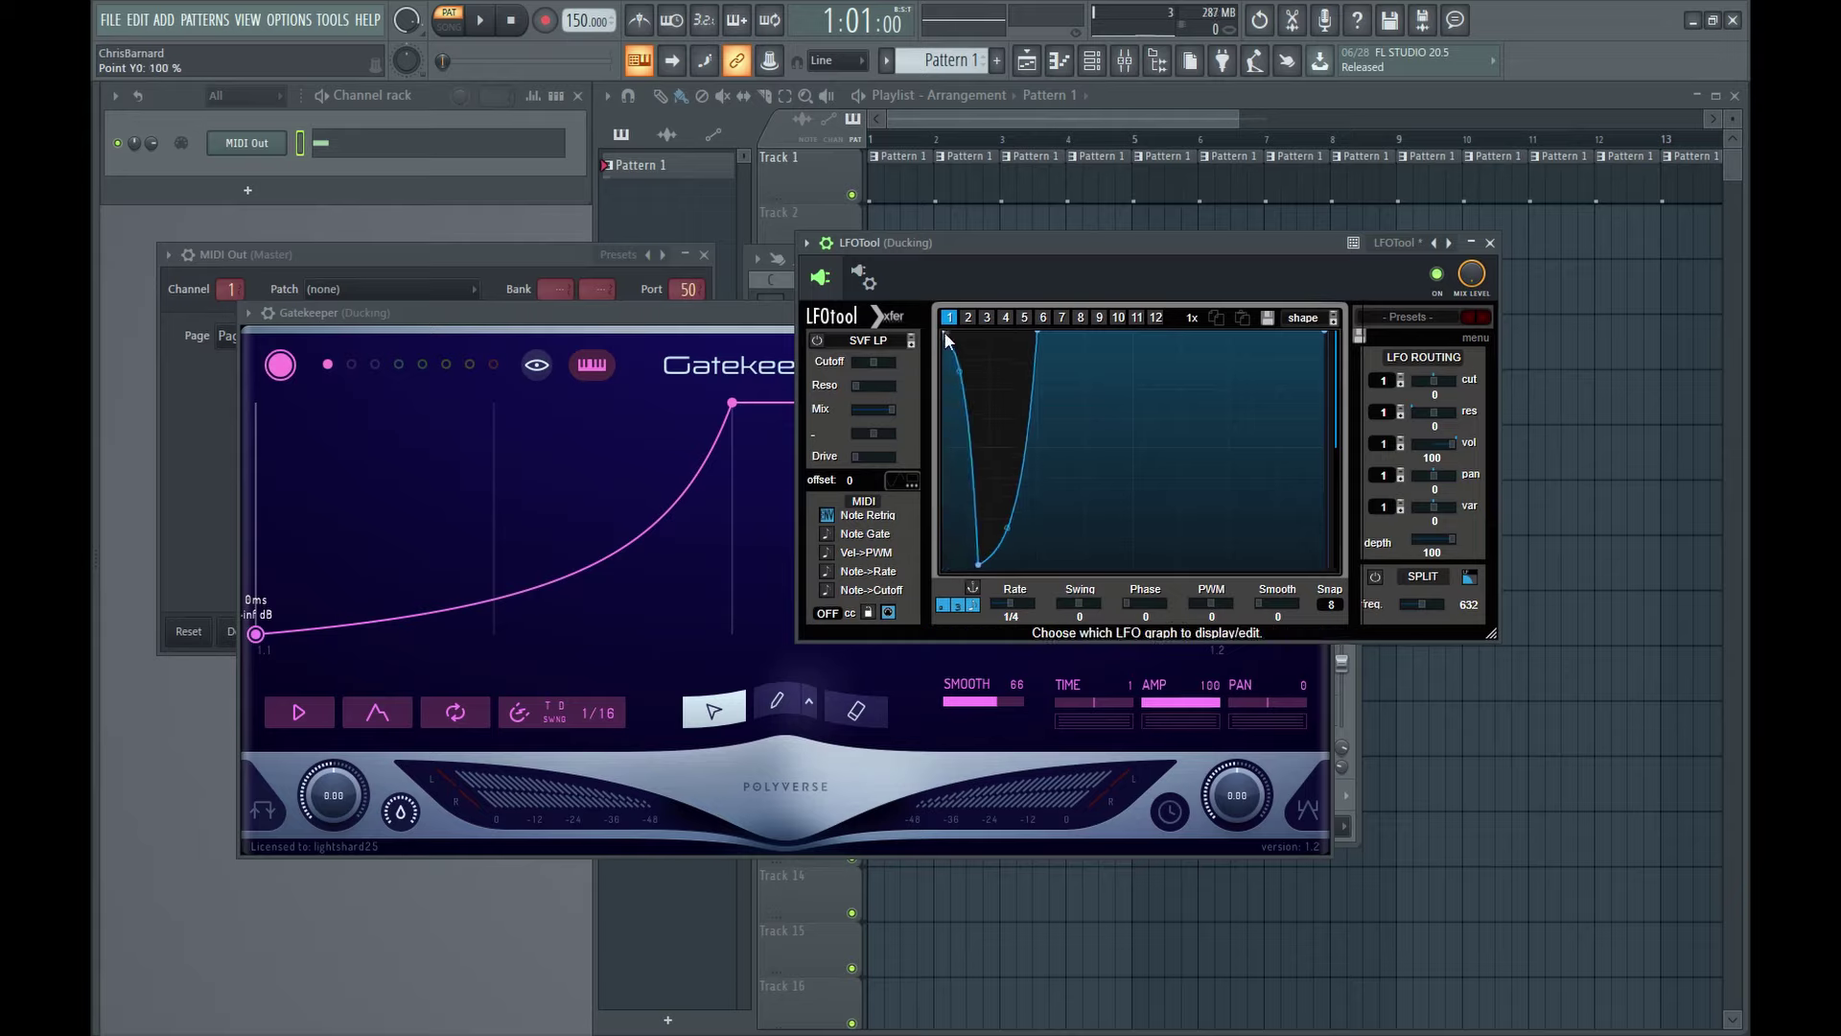
drag(946, 341, 913, 697)
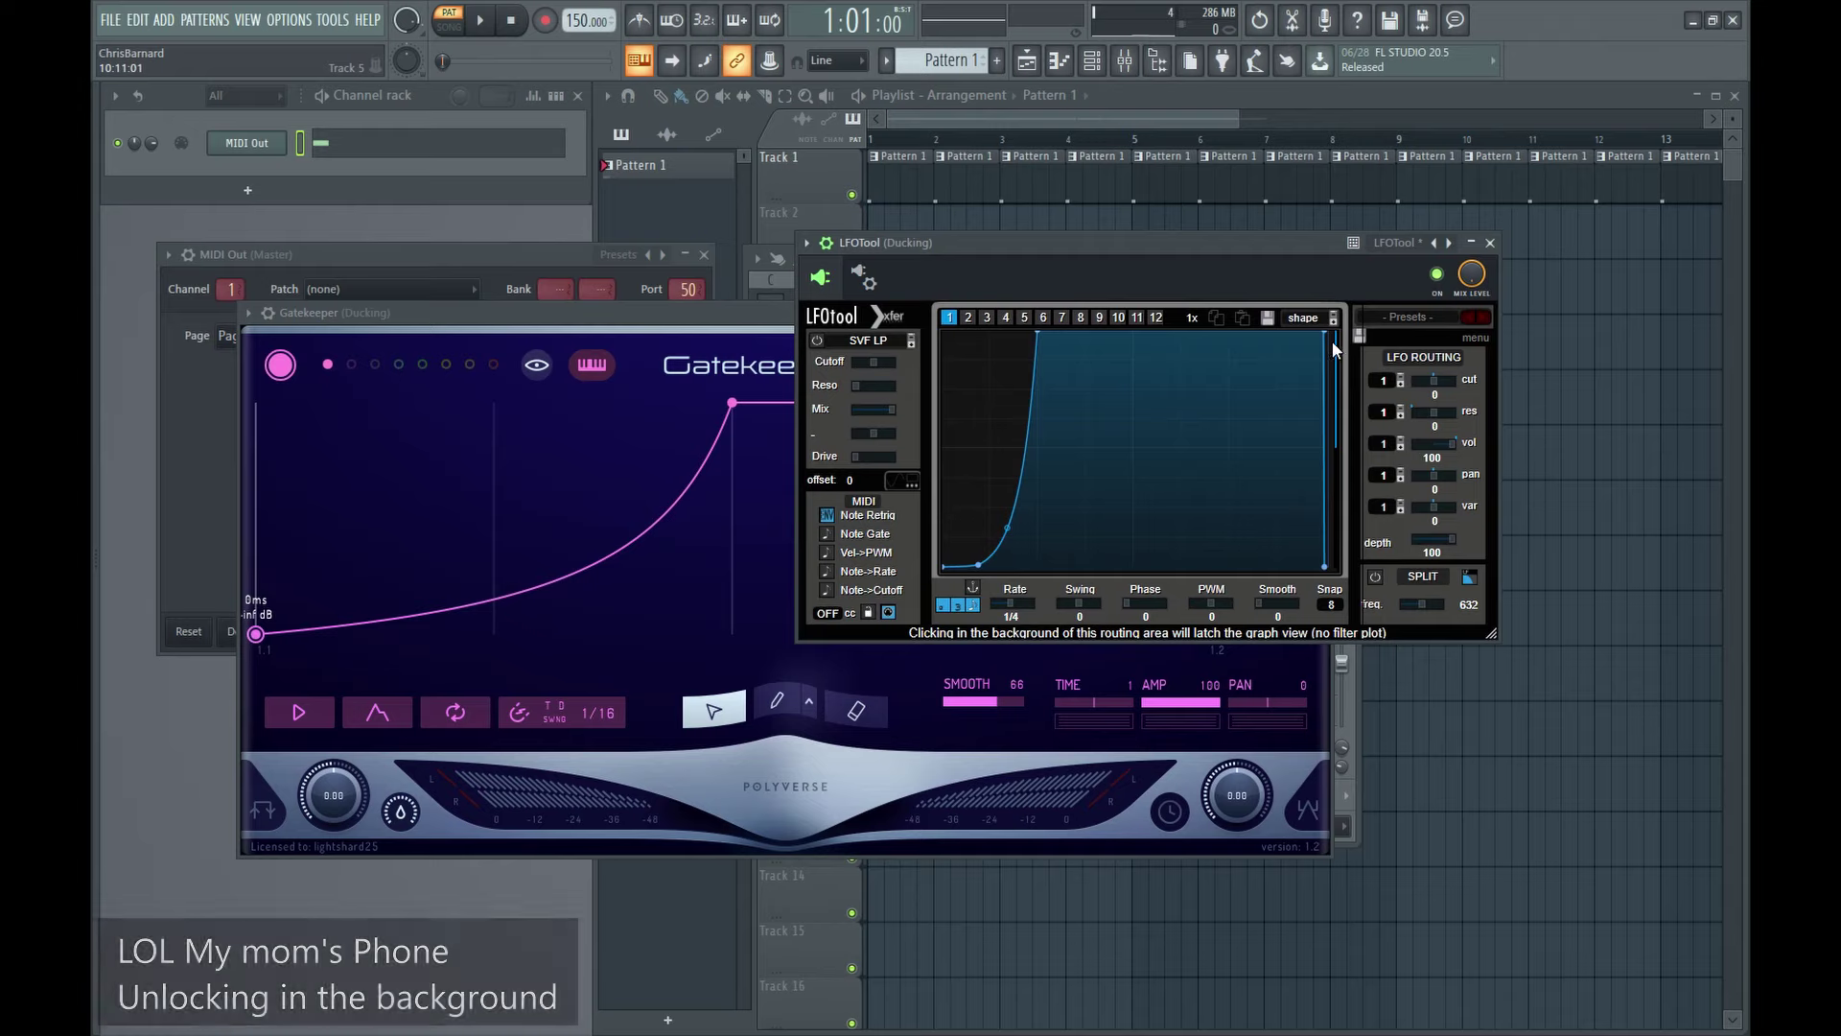
drag(1324, 333, 1330, 353)
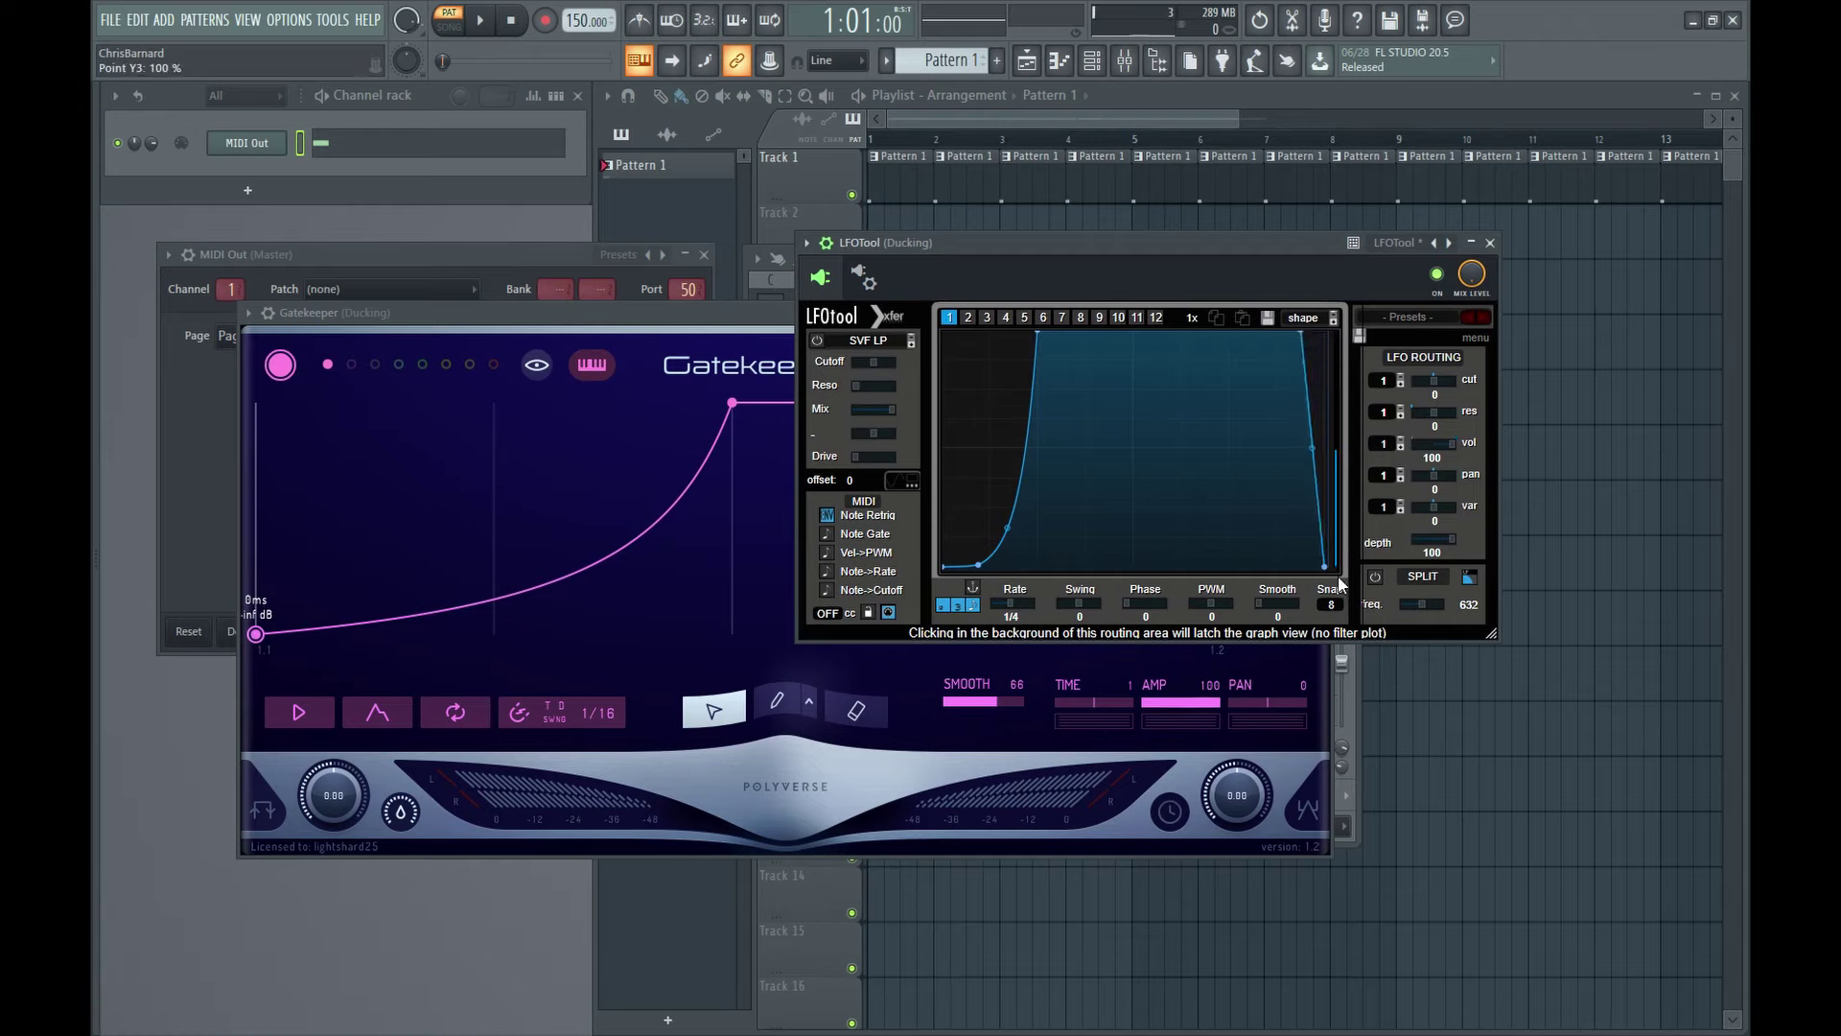
right_click(1300, 334)
drag(943, 564, 946, 324)
- Raise the Gatekeeper curve's start point to full level and add points at 0 ms, -inf dB and on the flat section
click(480, 614)
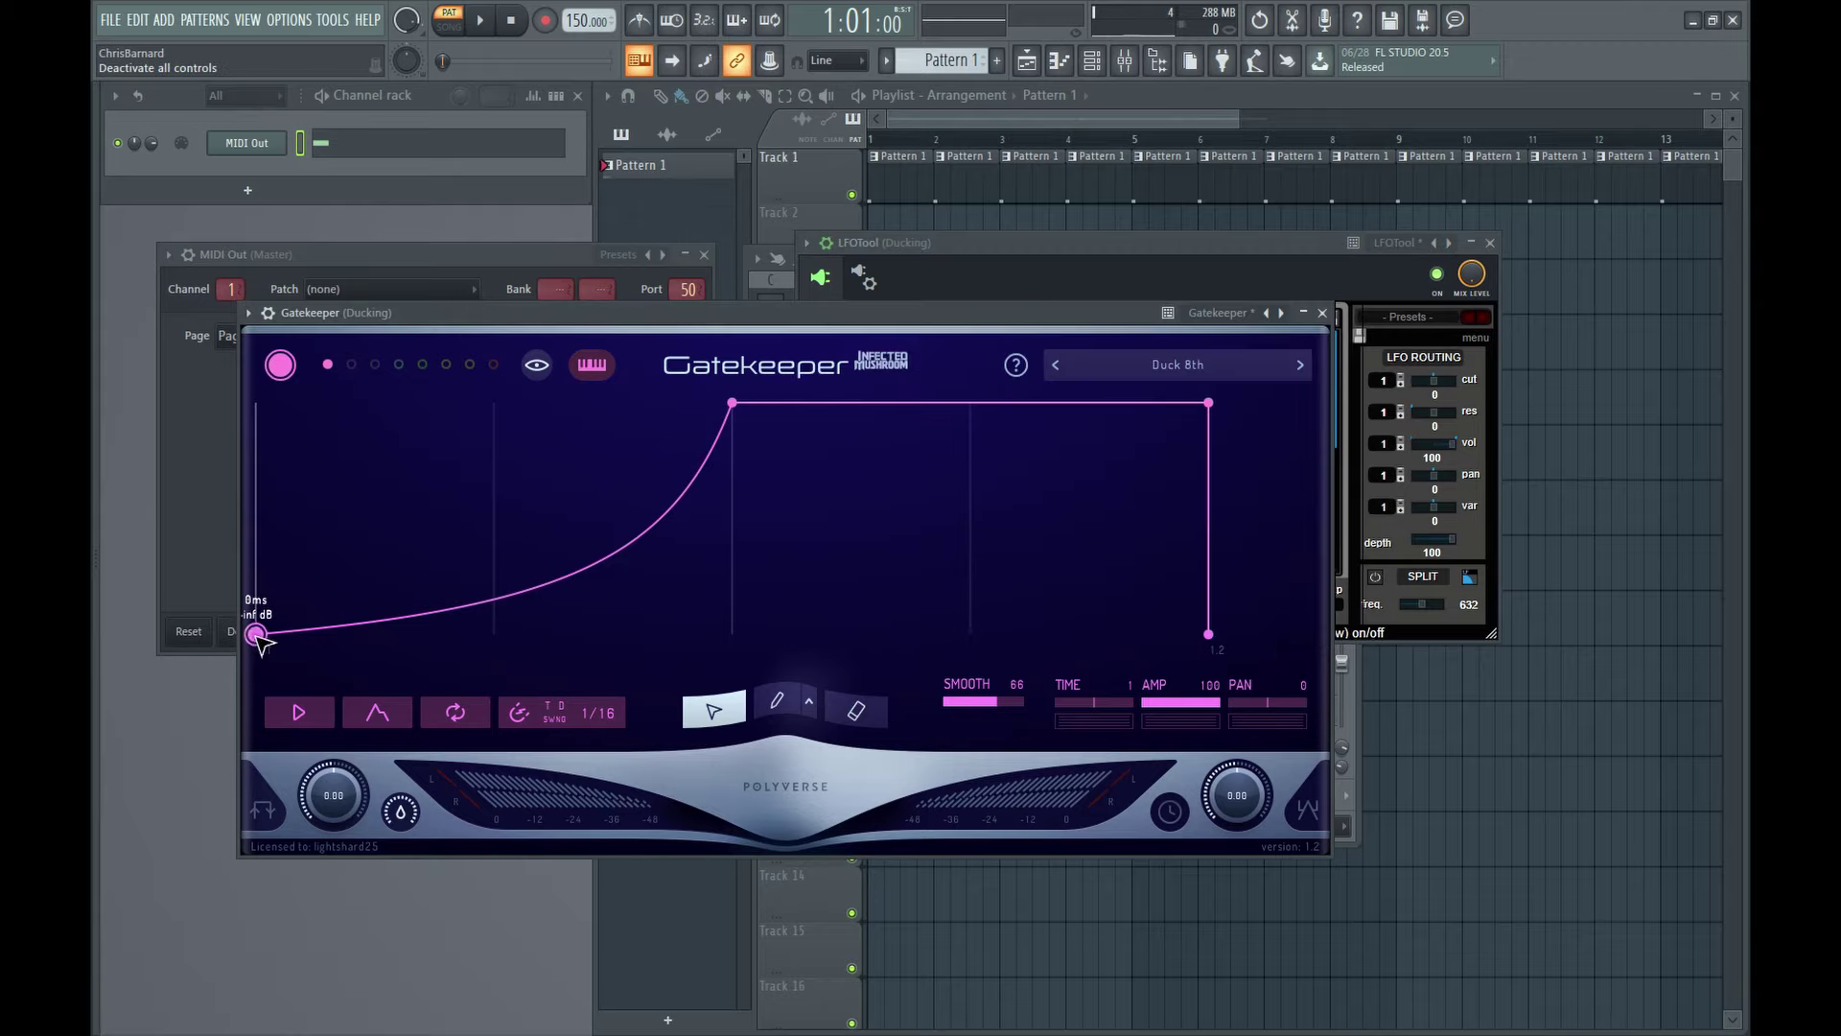
drag(255, 634, 321, 399)
double_click(438, 494)
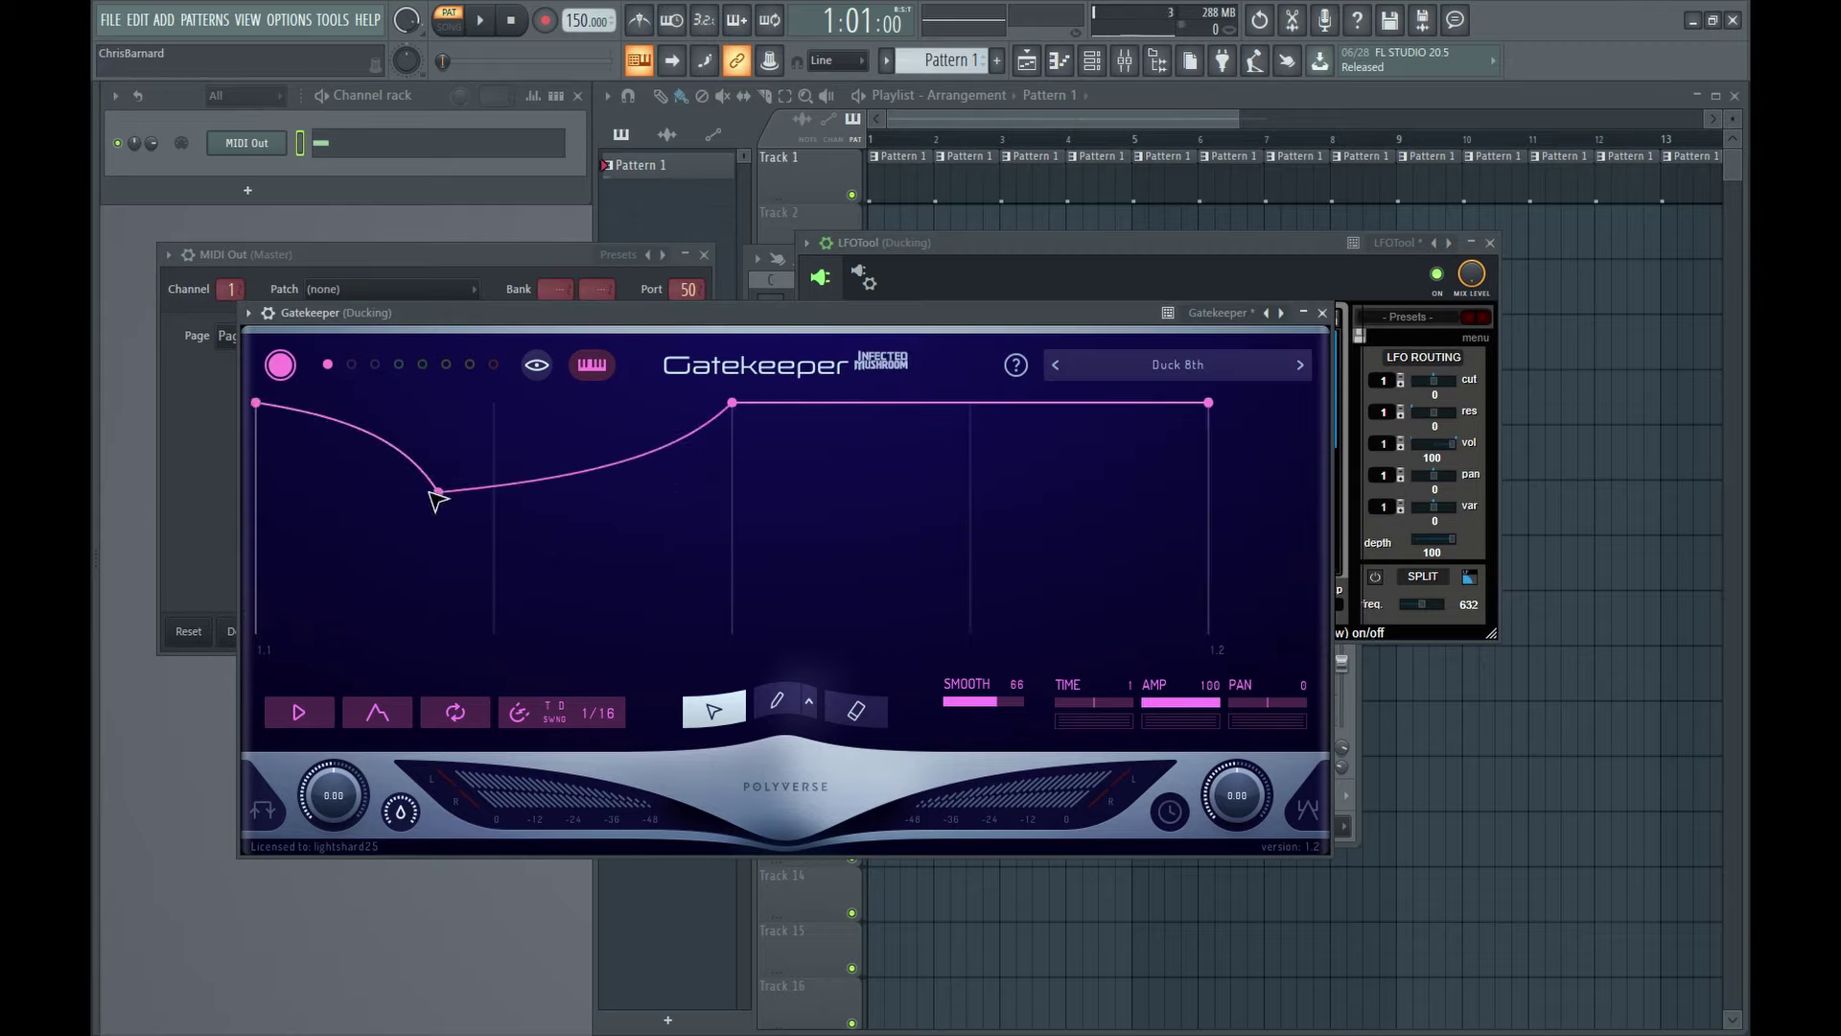
drag(438, 495, 261, 687)
double_click(358, 616)
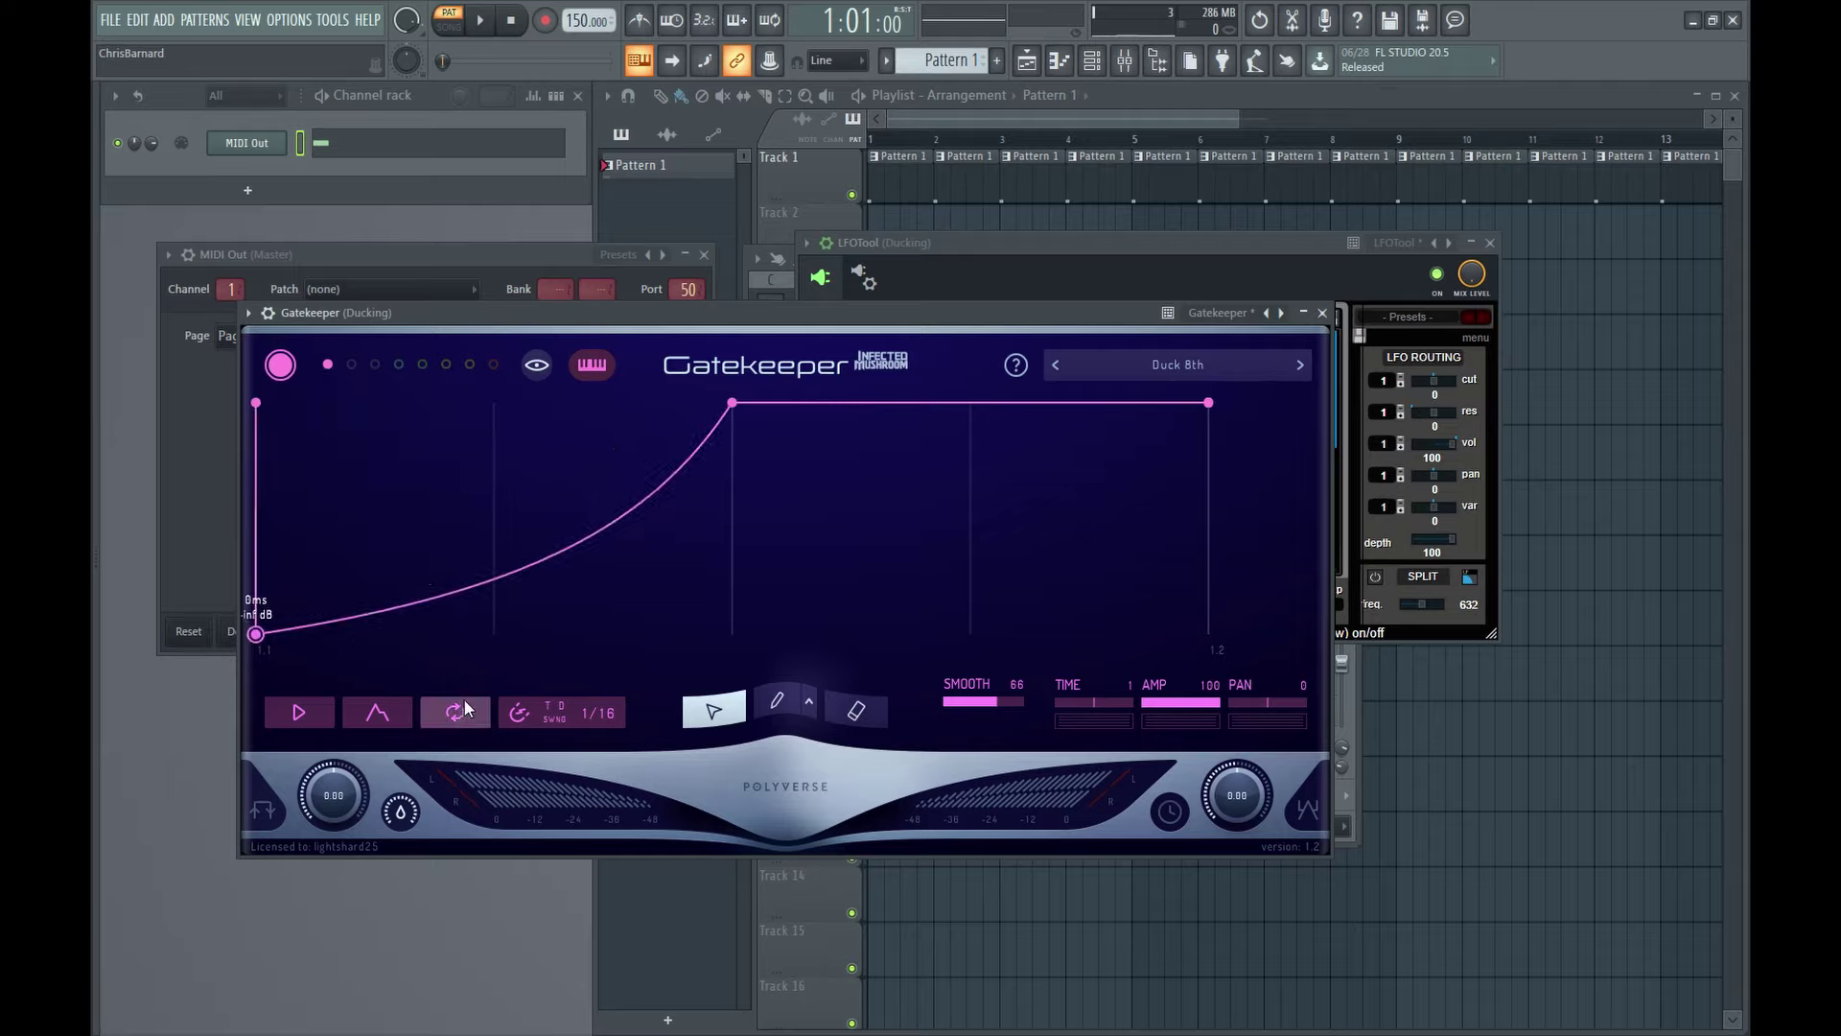
double_click(959, 403)
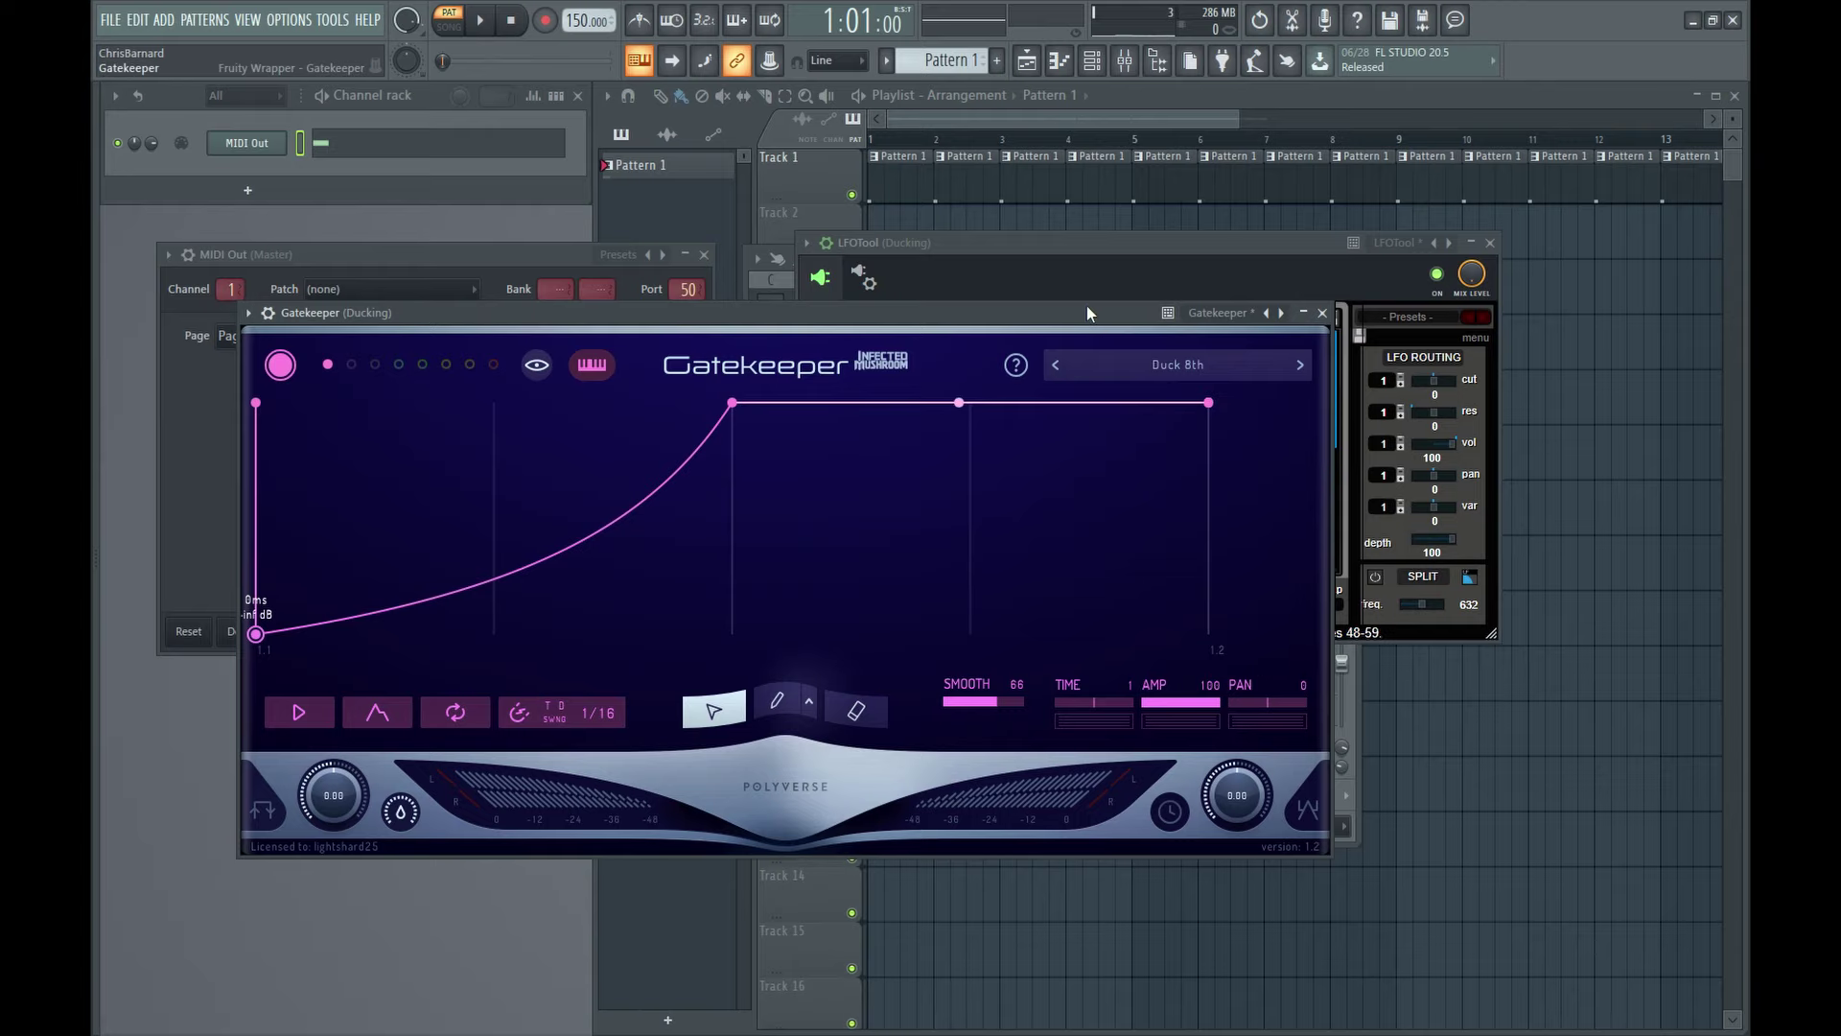
- Set Gatekeeper's MIDI input port in its wrapper settings to match the MIDI Out channel, and play to test the ducking
drag(1086, 308, 1203, 359)
click(386, 363)
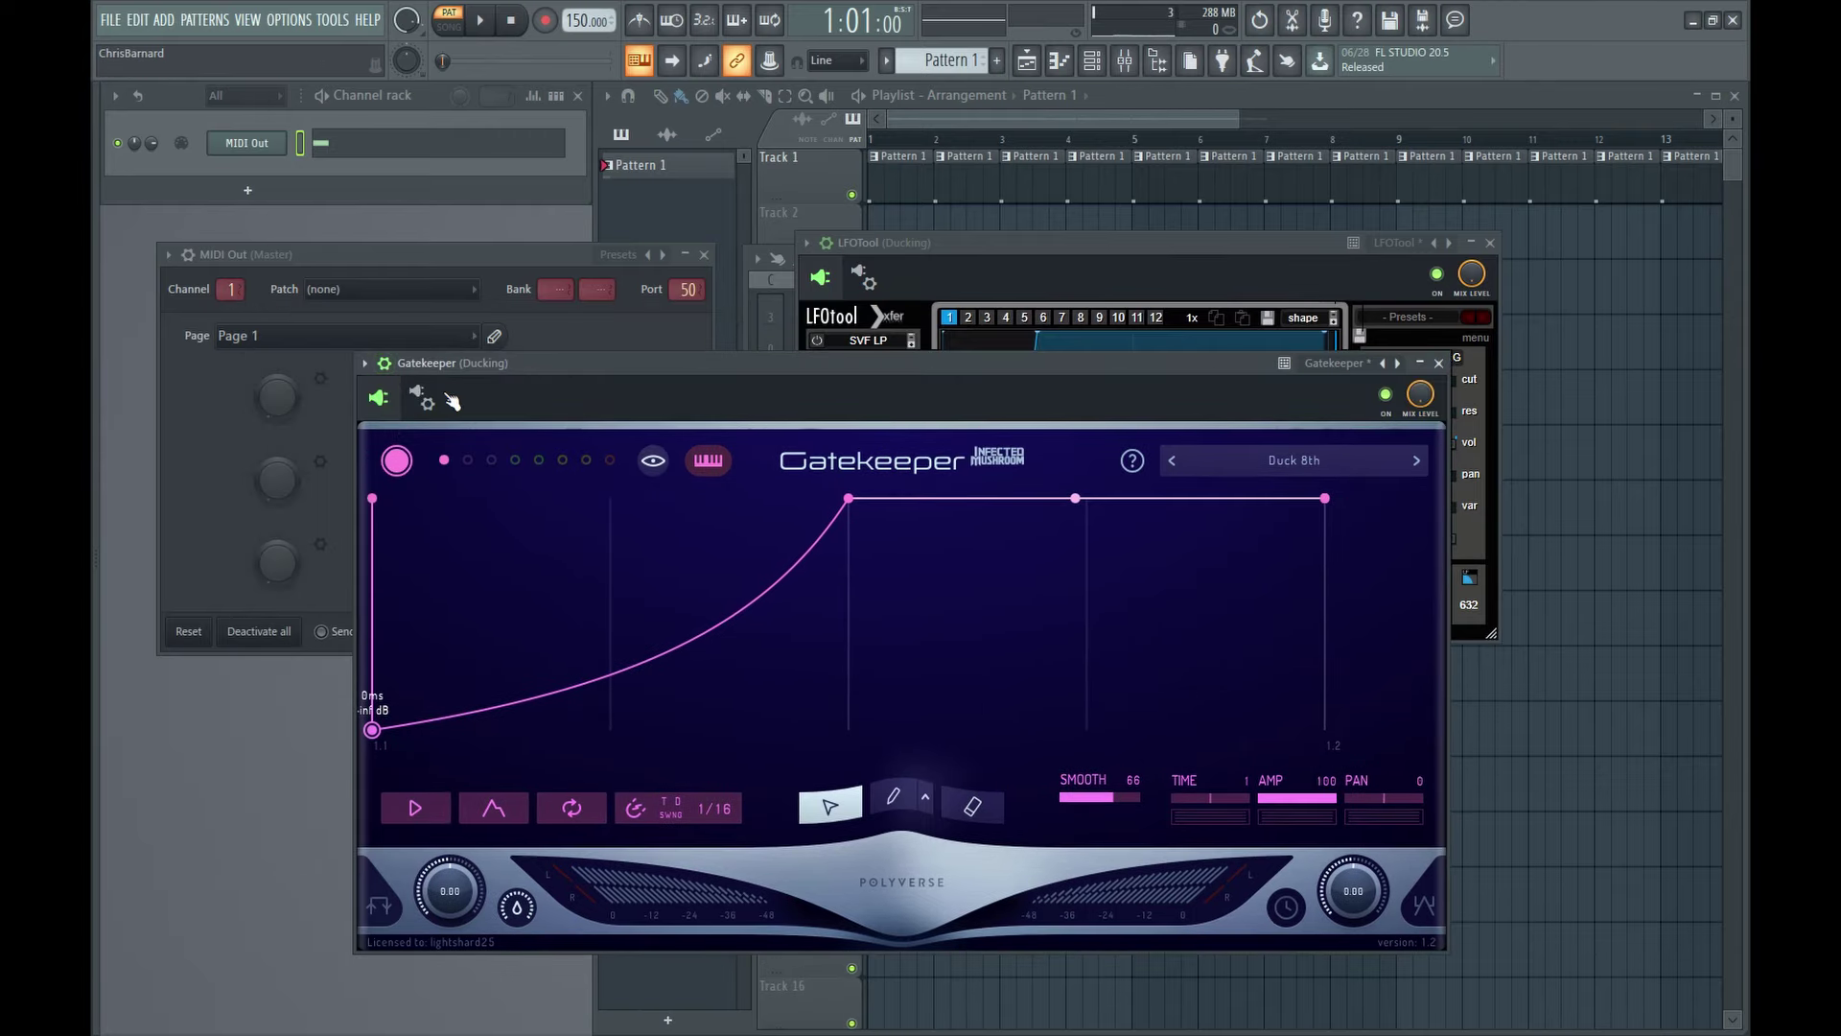
click(420, 395)
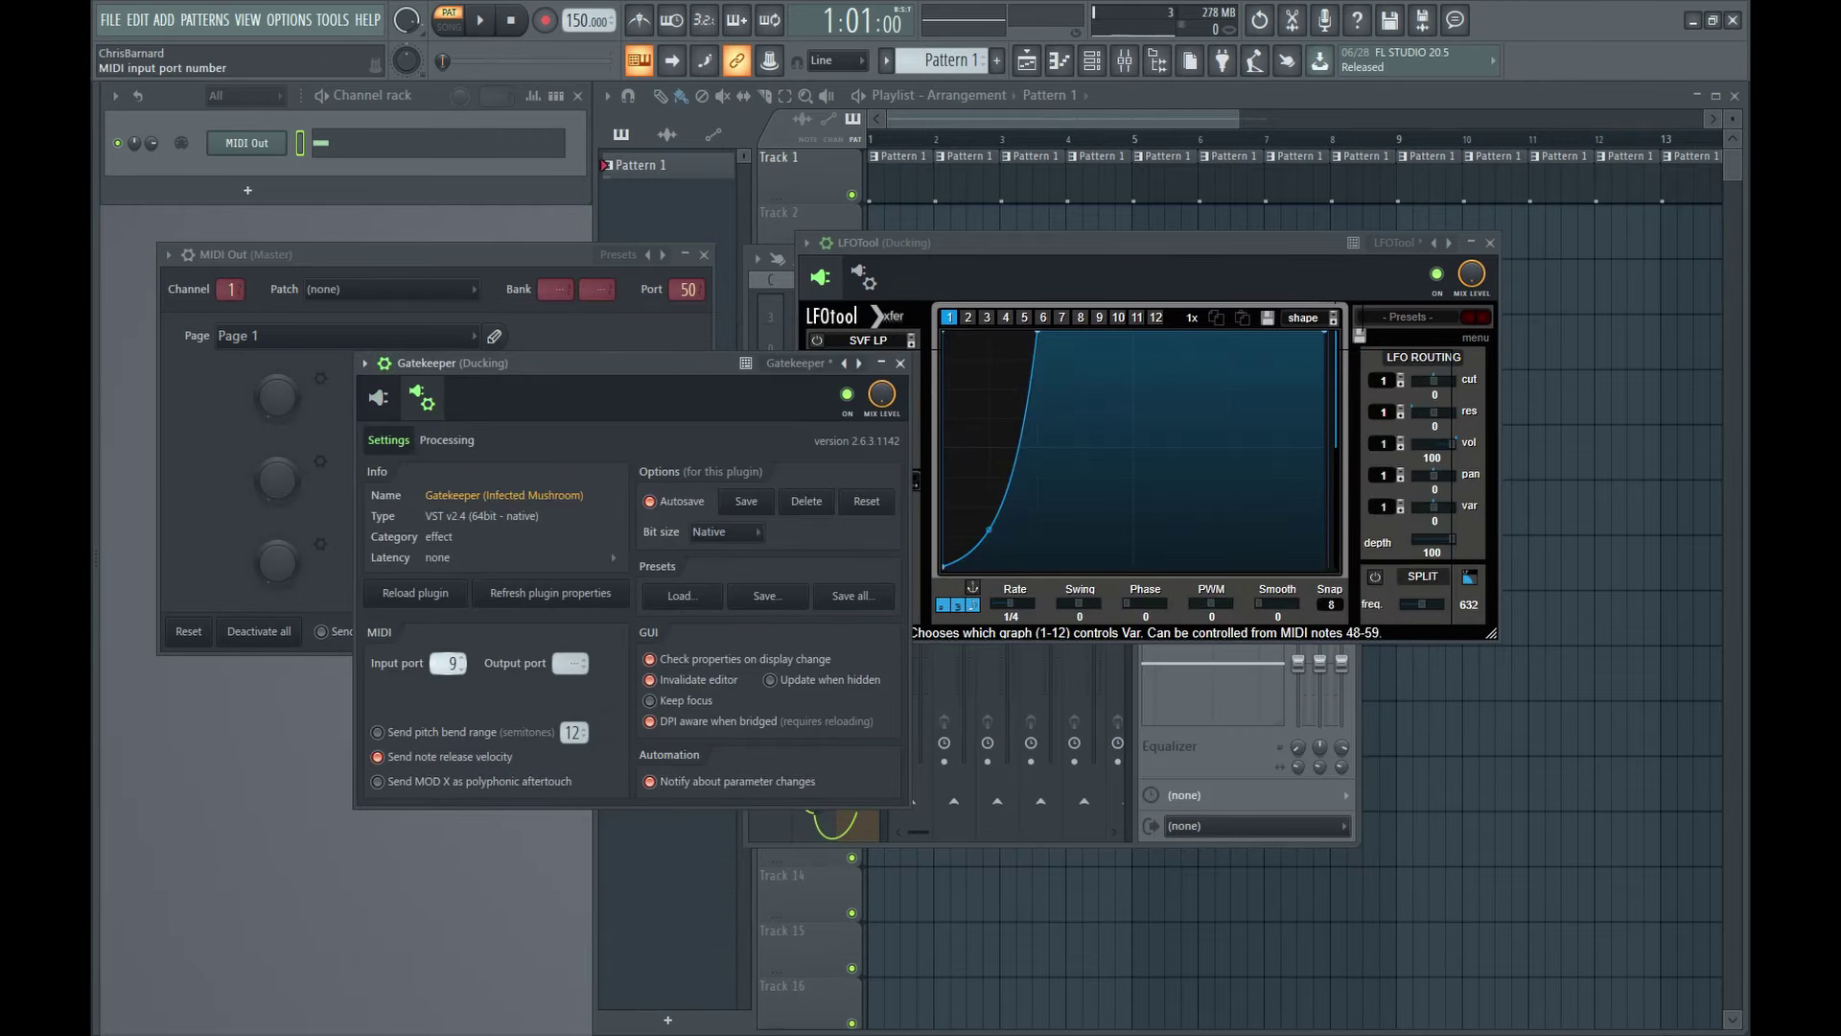
drag(448, 663, 448, 647)
click(420, 397)
key(space)
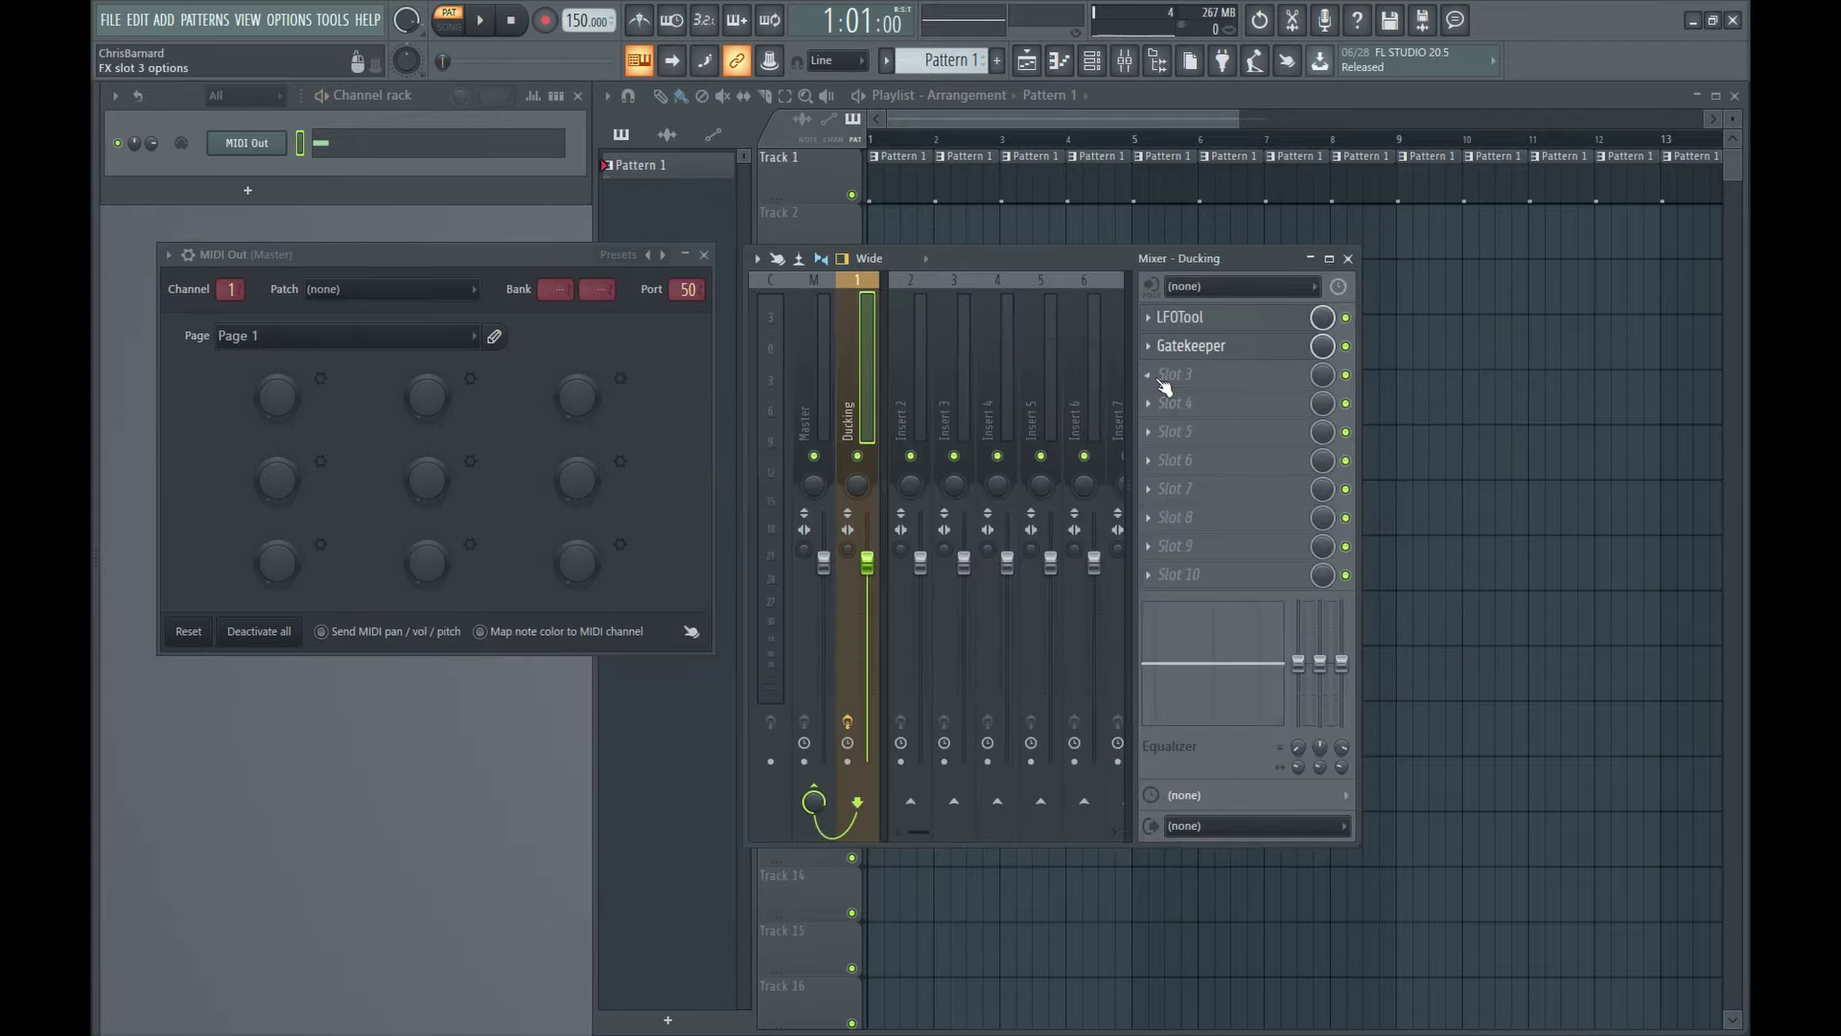
- Add ShaperBox to the third effect slot of the Ducking mixer track and add its Volume shaper
key(F8)
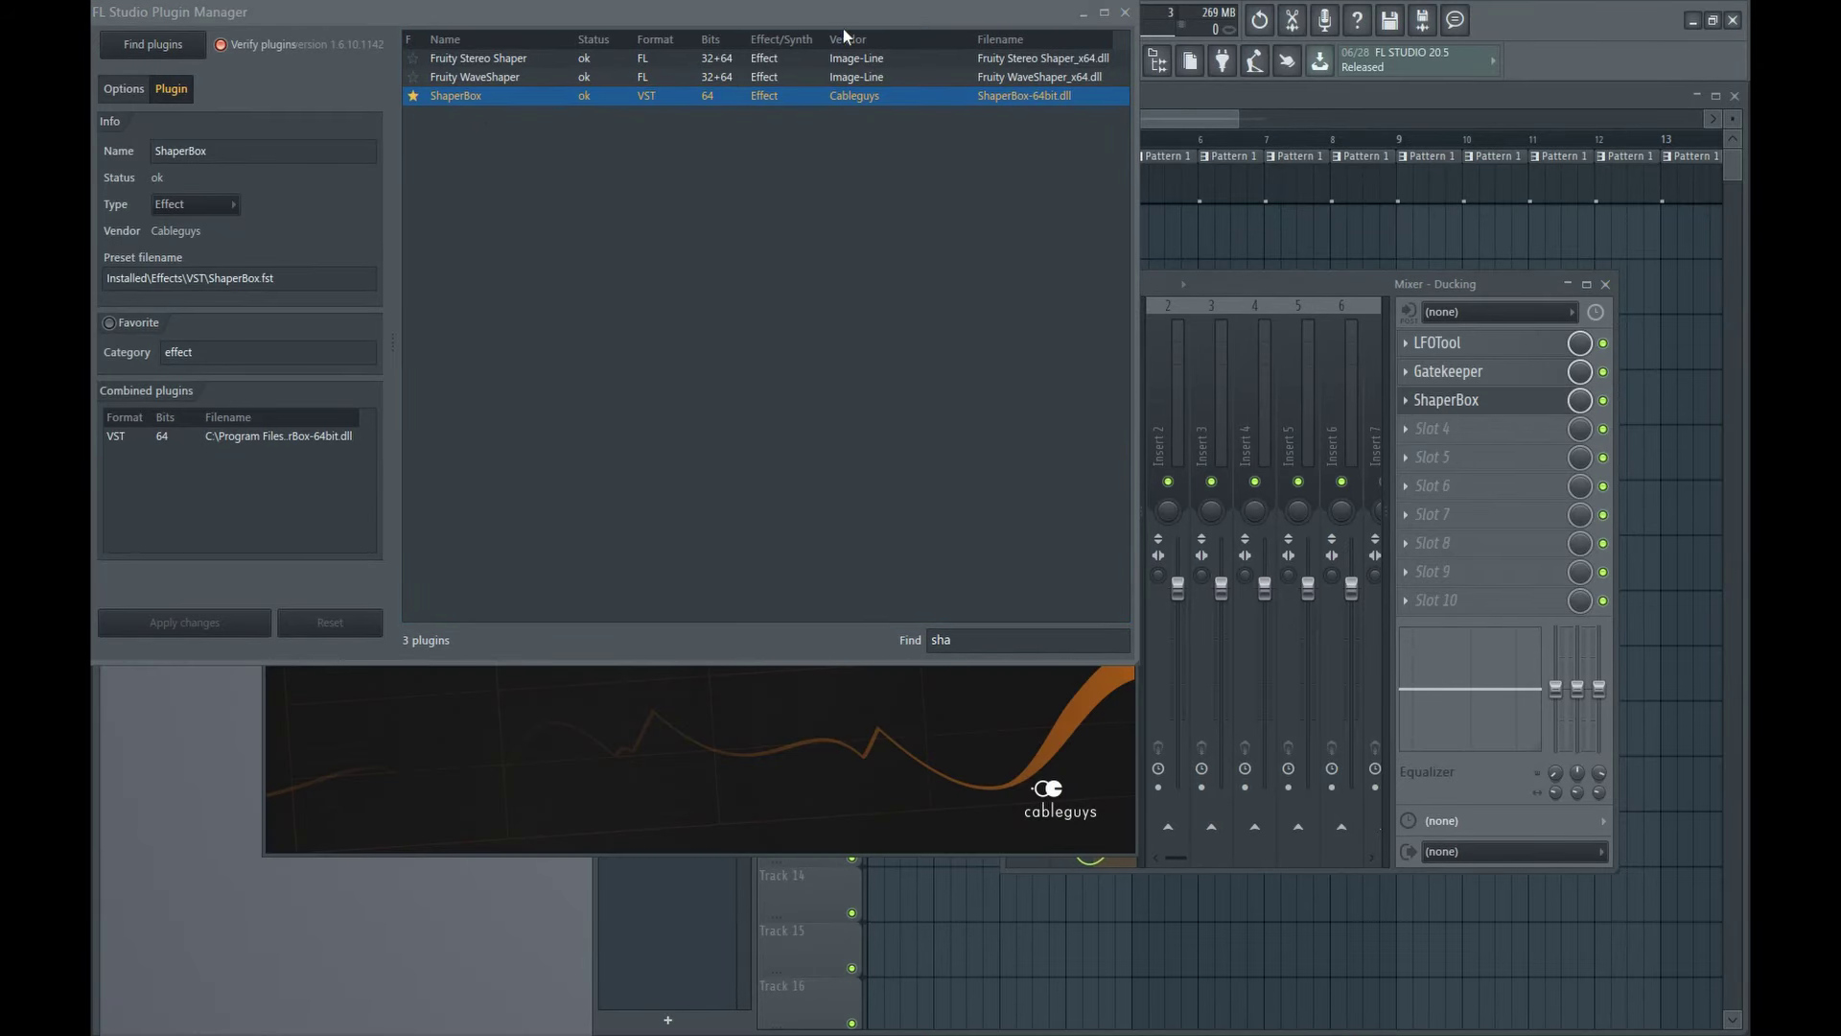
click(1120, 15)
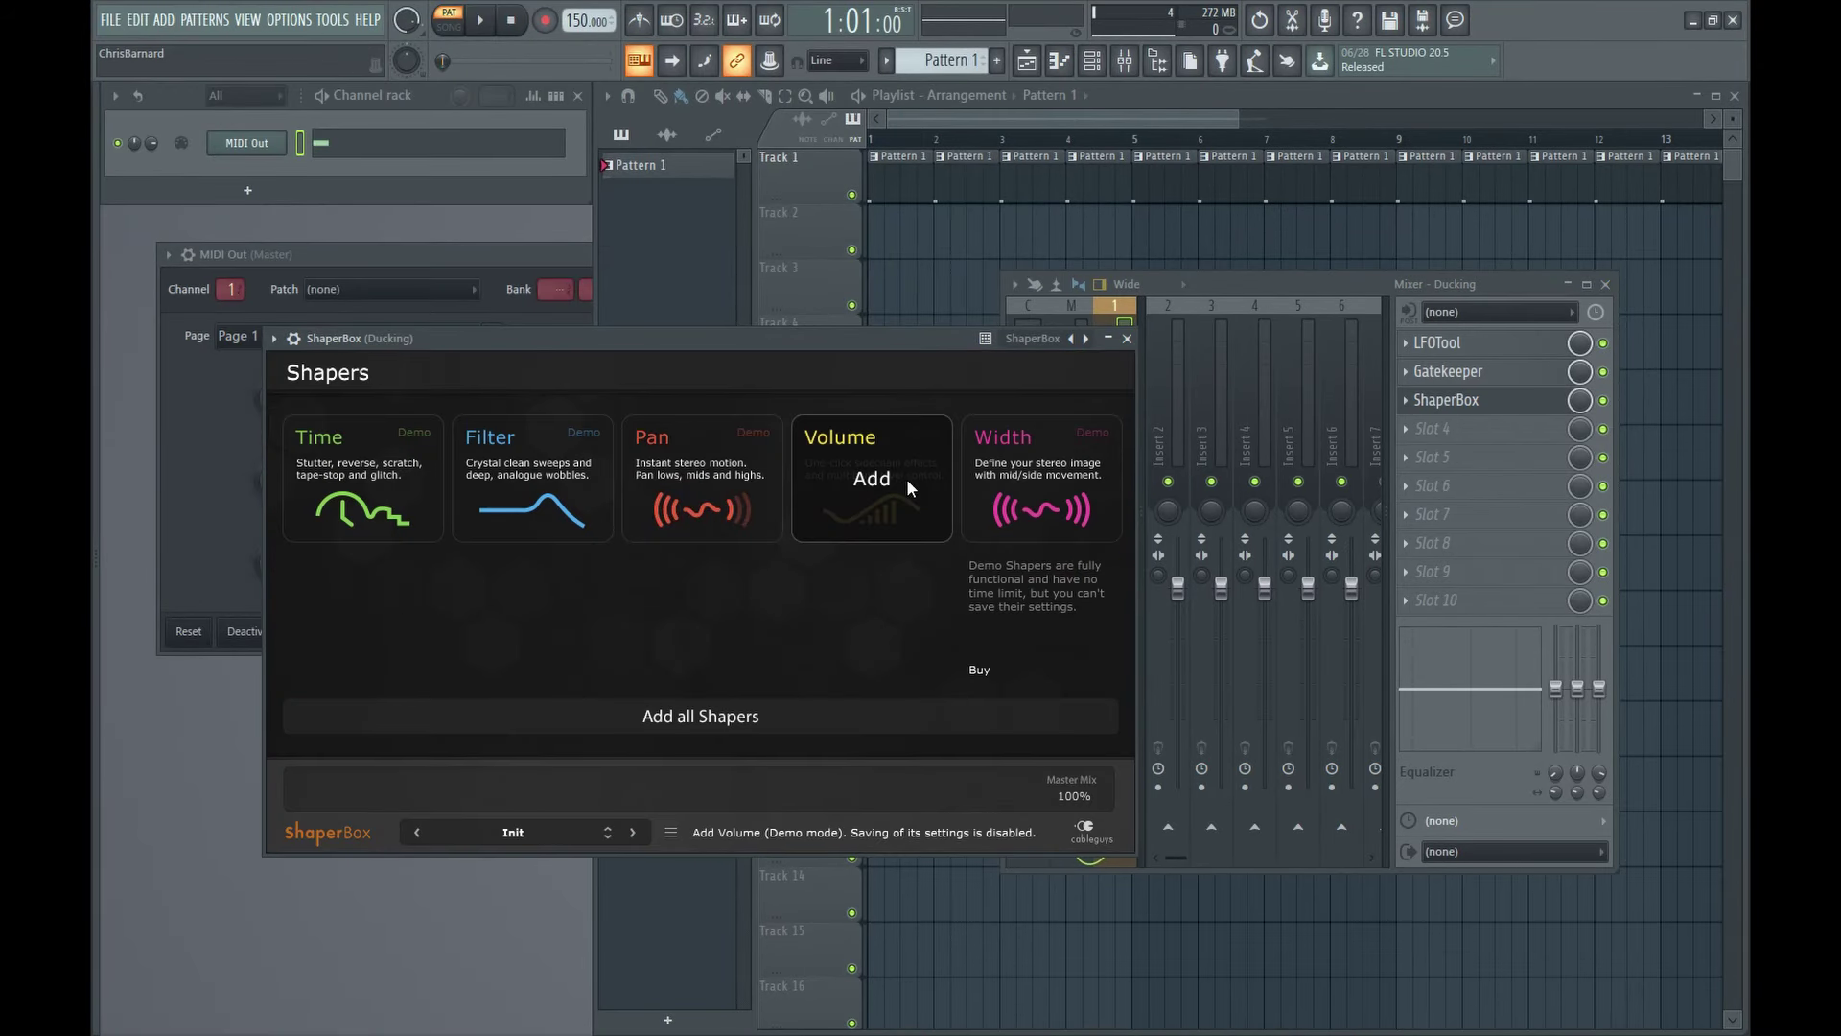
click(907, 480)
- Shape ShaperBox's volume curve to drop to -Inf at 0 and rise to 0 dB by 1/4, with the LFO set to Beat (1-Shot)
click(396, 515)
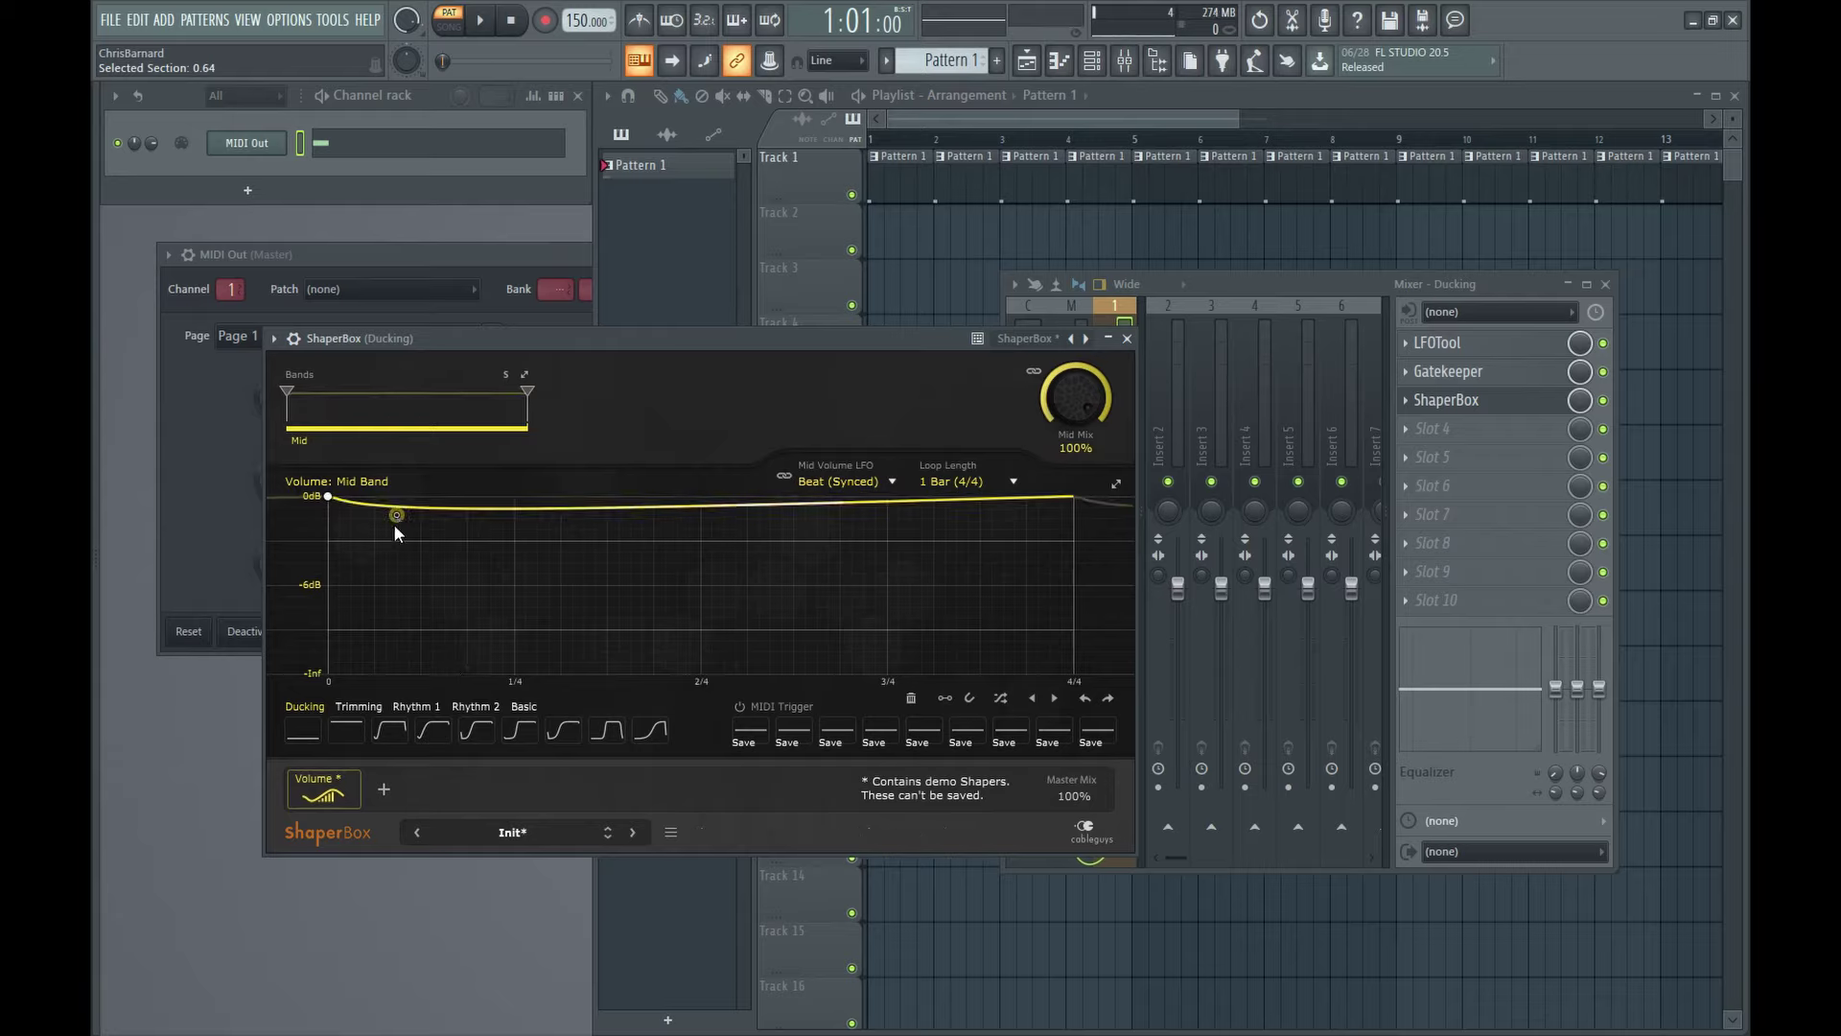
drag(396, 515, 330, 674)
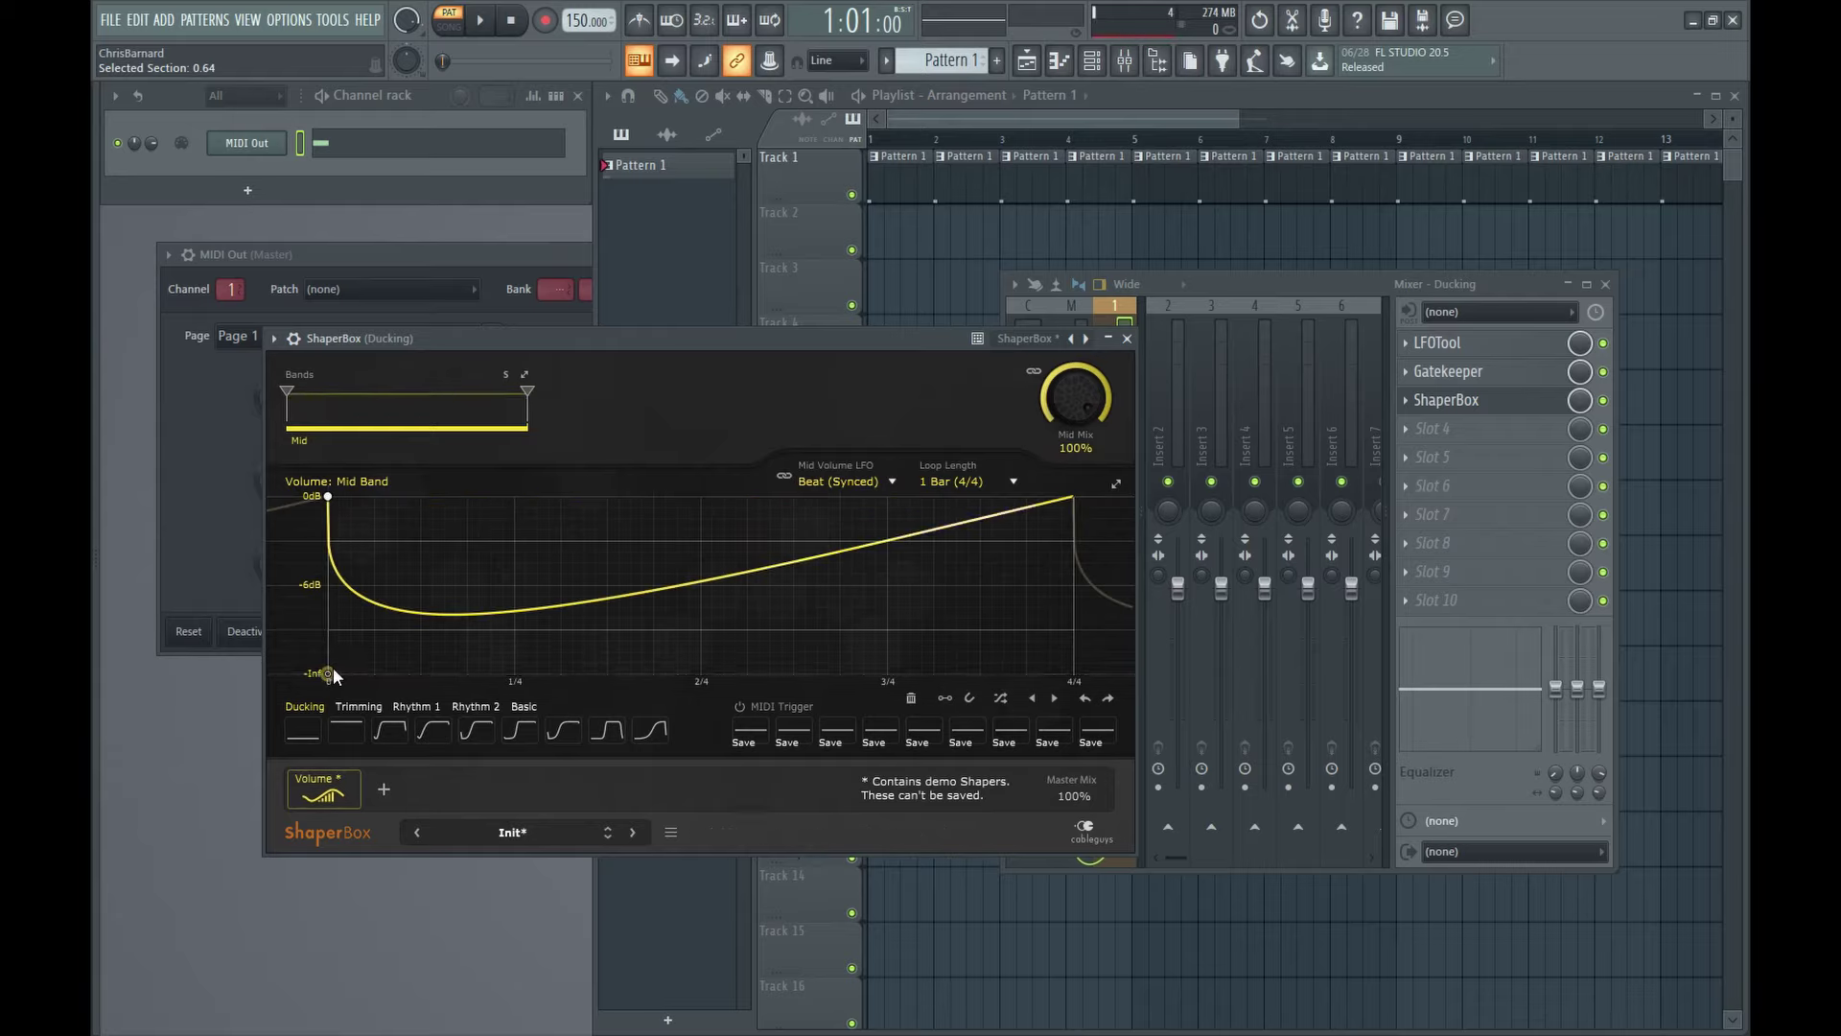
double_click(329, 673)
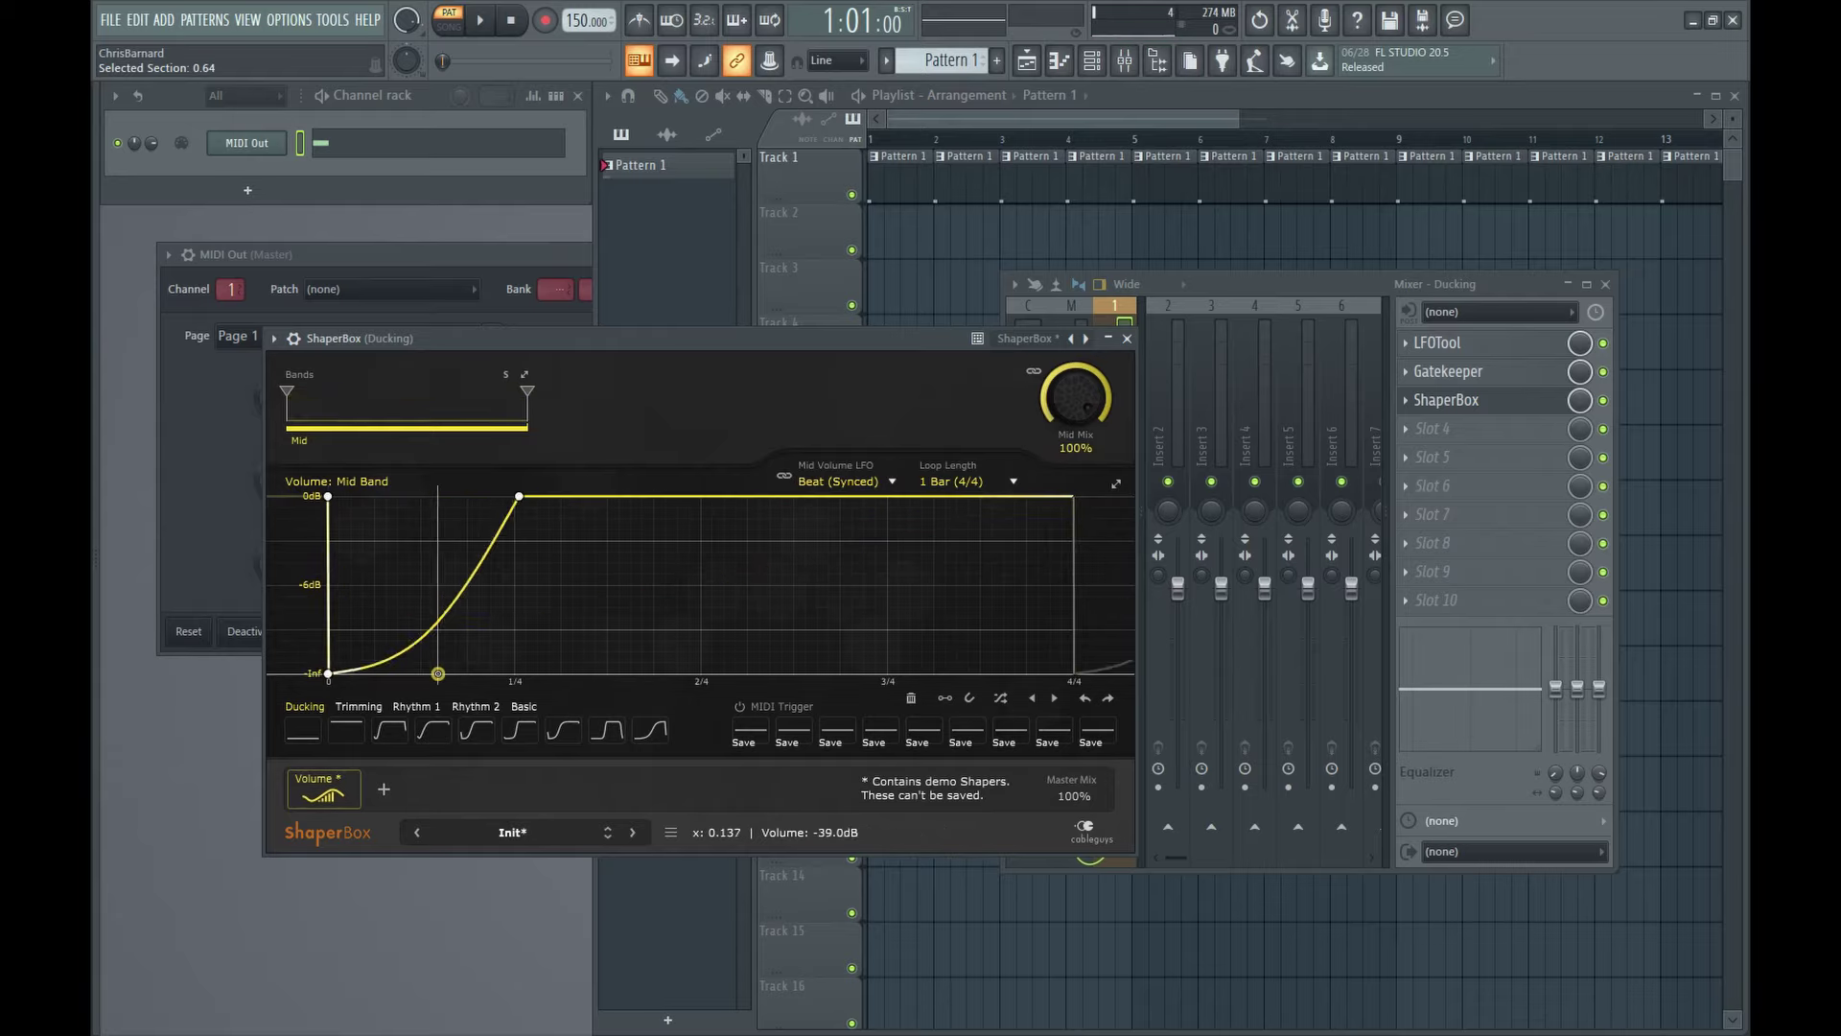
drag(438, 674, 478, 673)
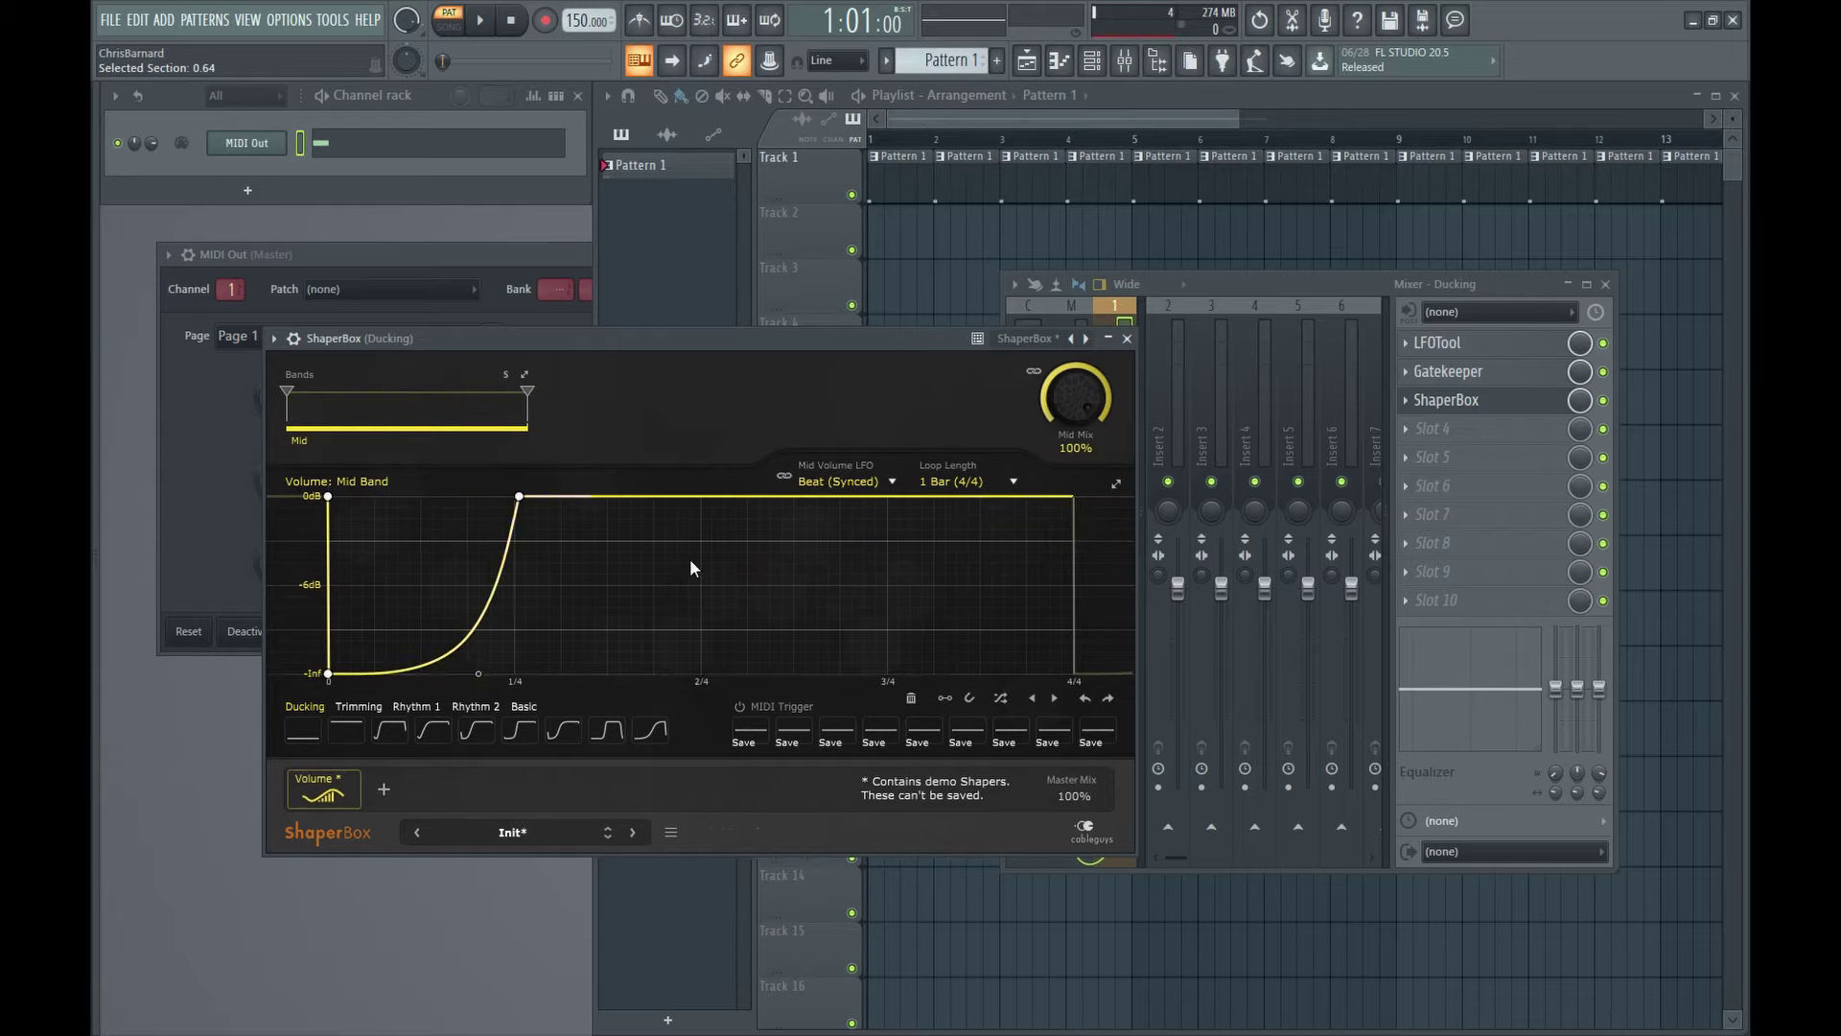
click(830, 482)
click(884, 669)
- Set ShaperBox's MIDI input port to 50 in its wrapper settings and play the pattern to test the ducking
click(359, 258)
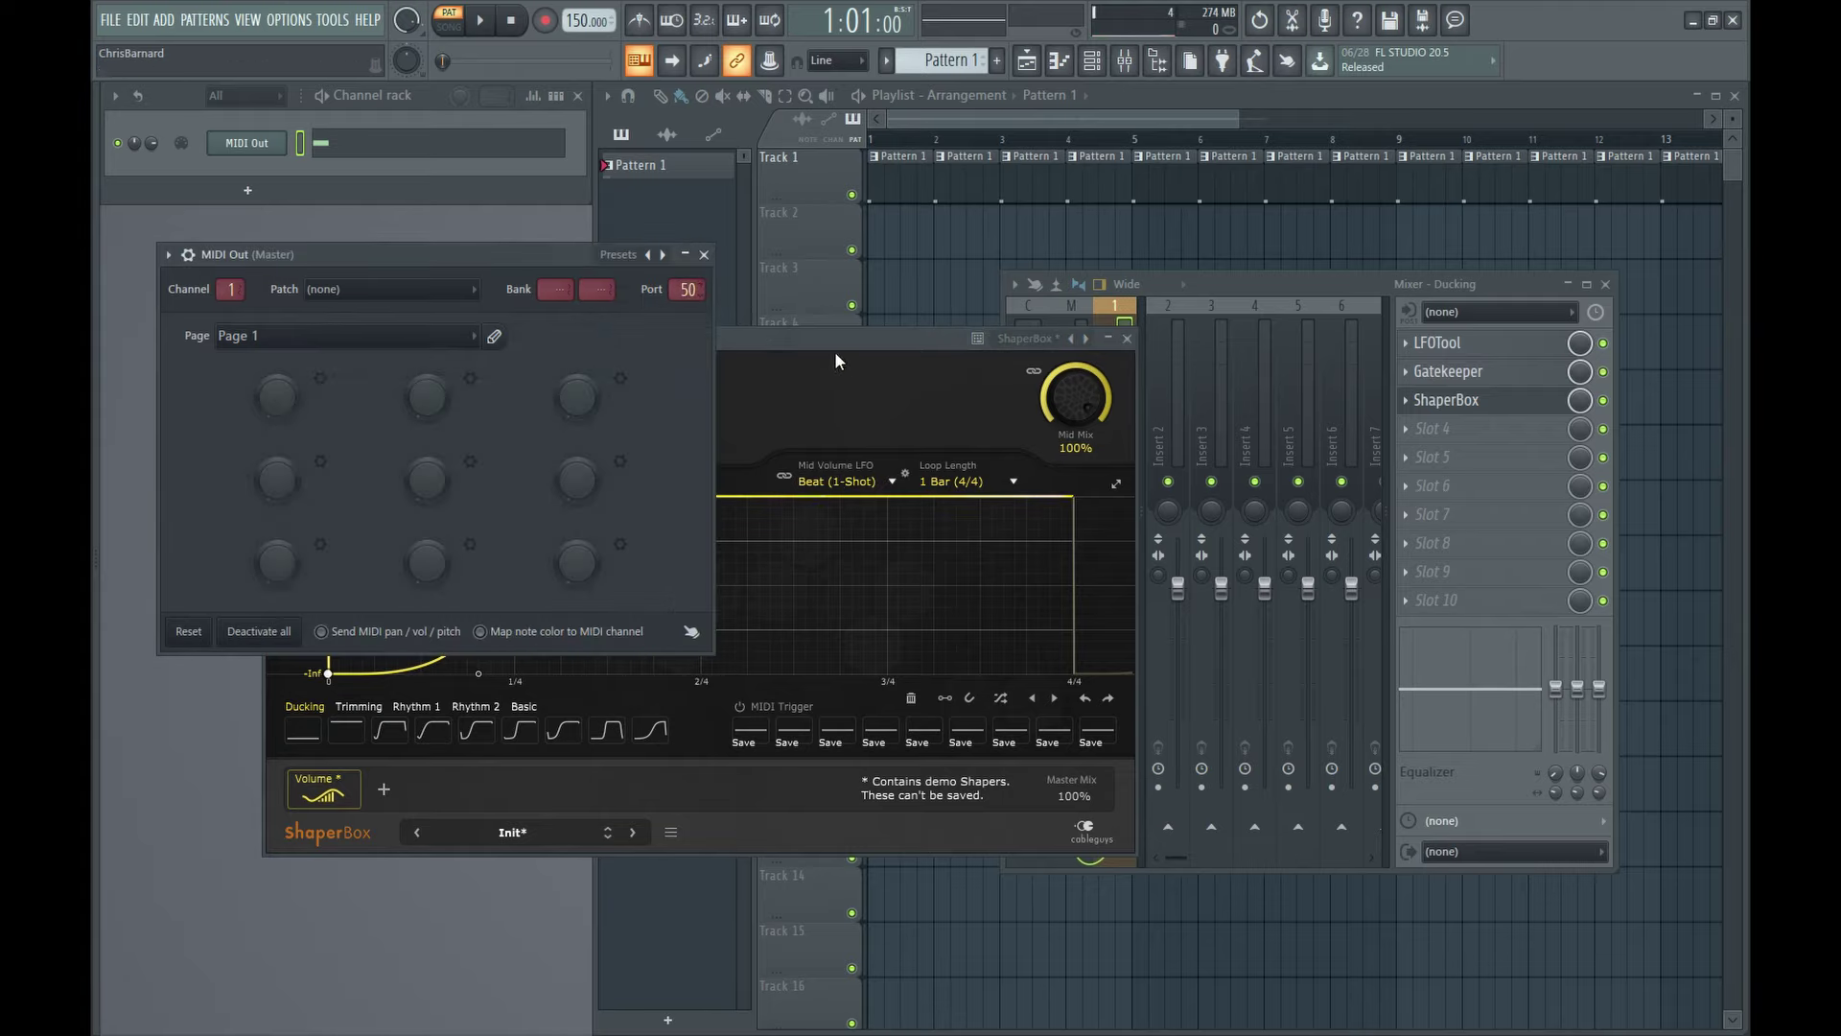
click(832, 342)
click(293, 338)
click(331, 372)
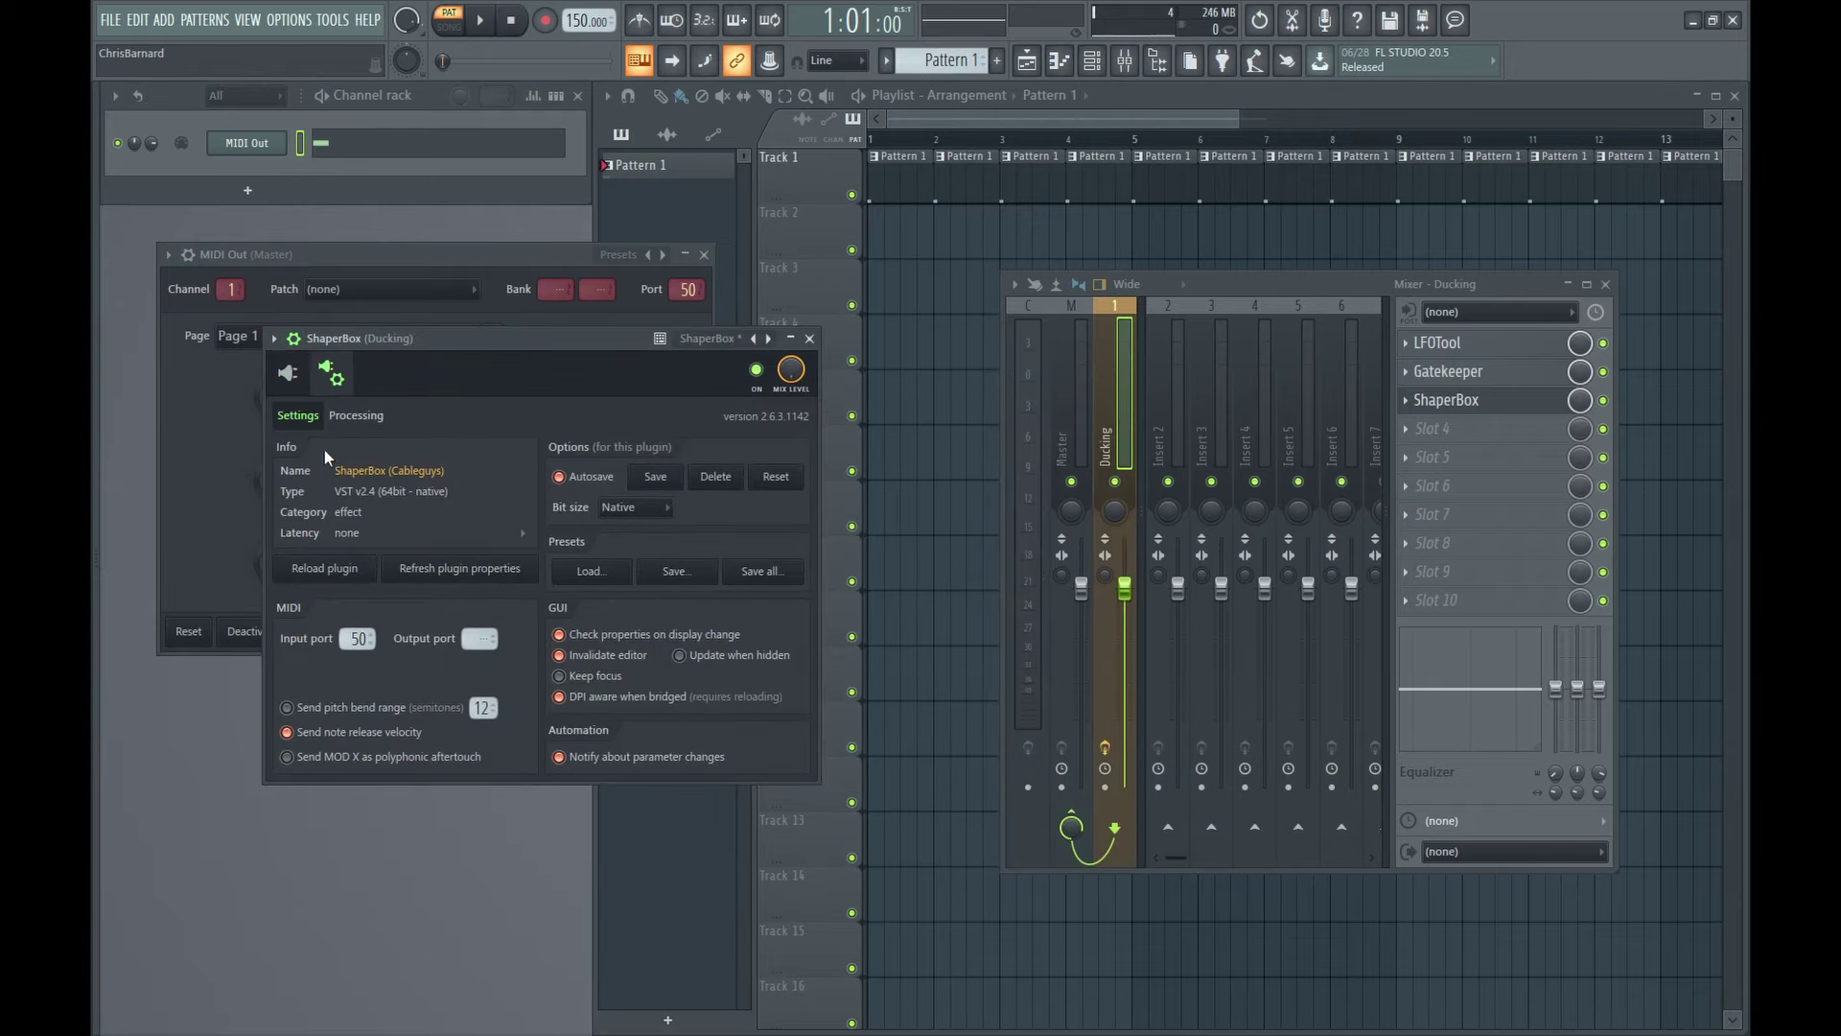
click(288, 373)
click(679, 448)
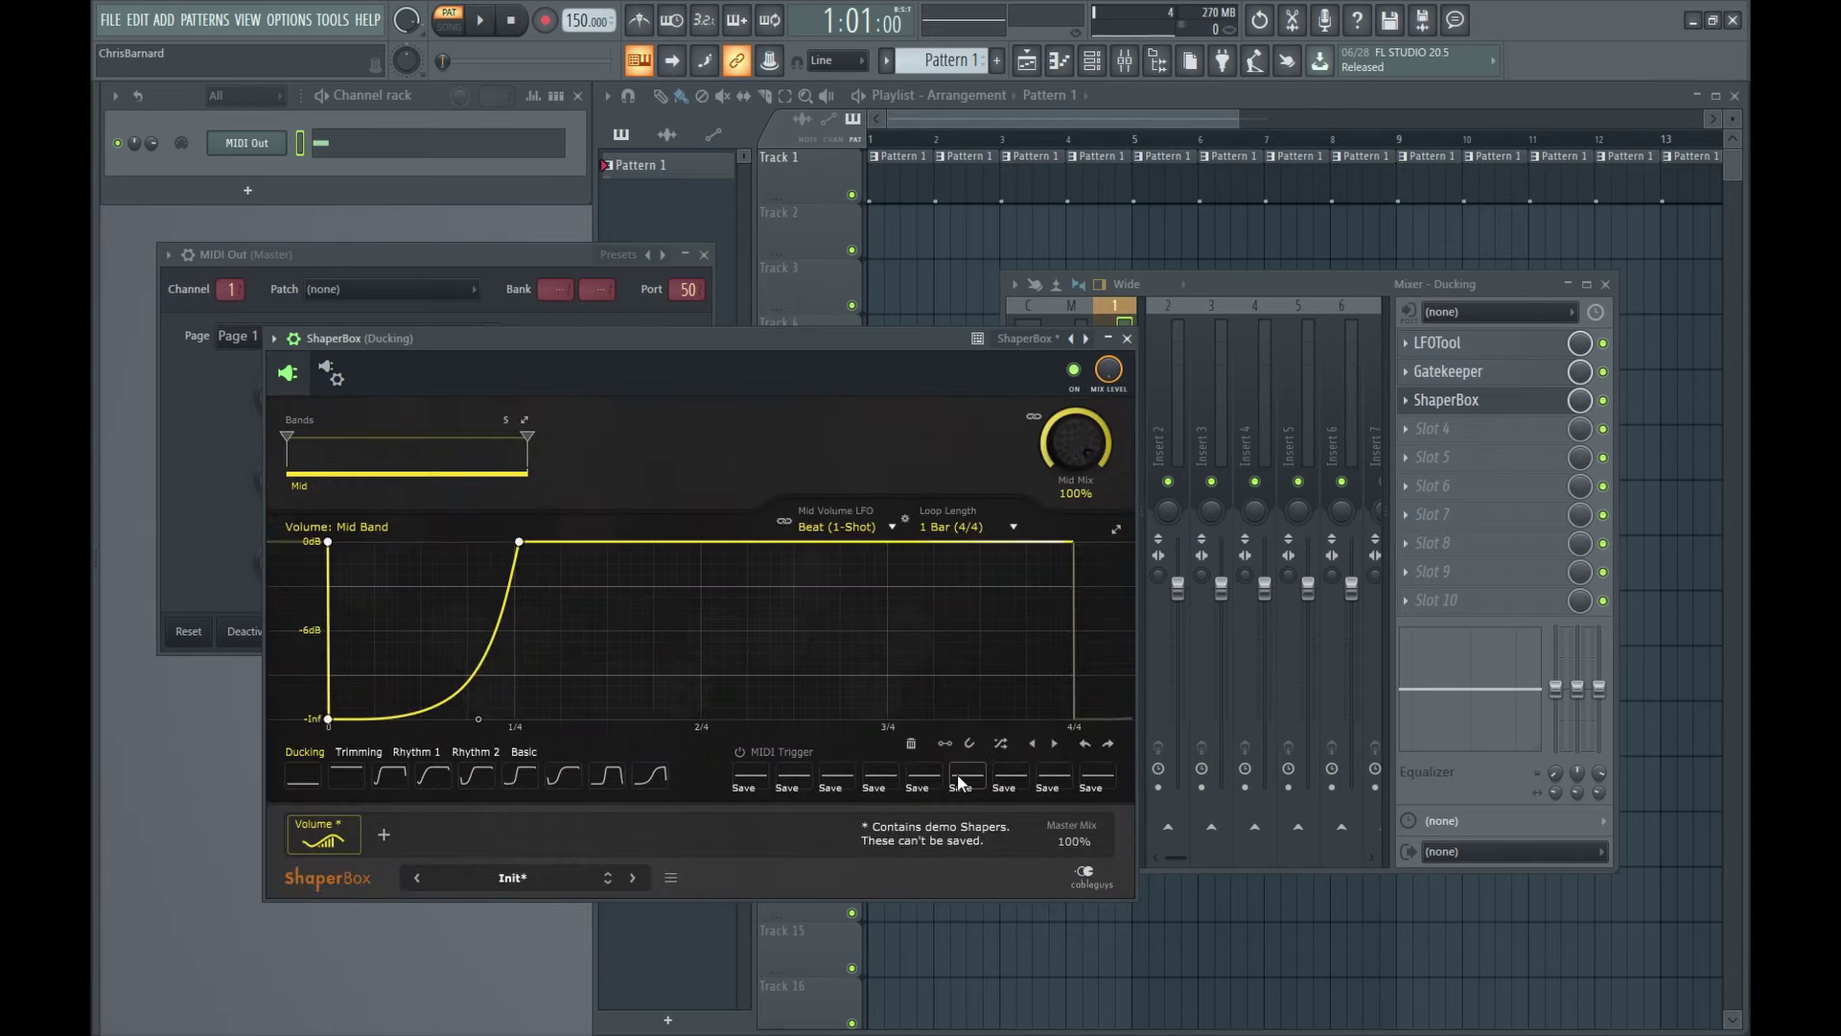
key(space)
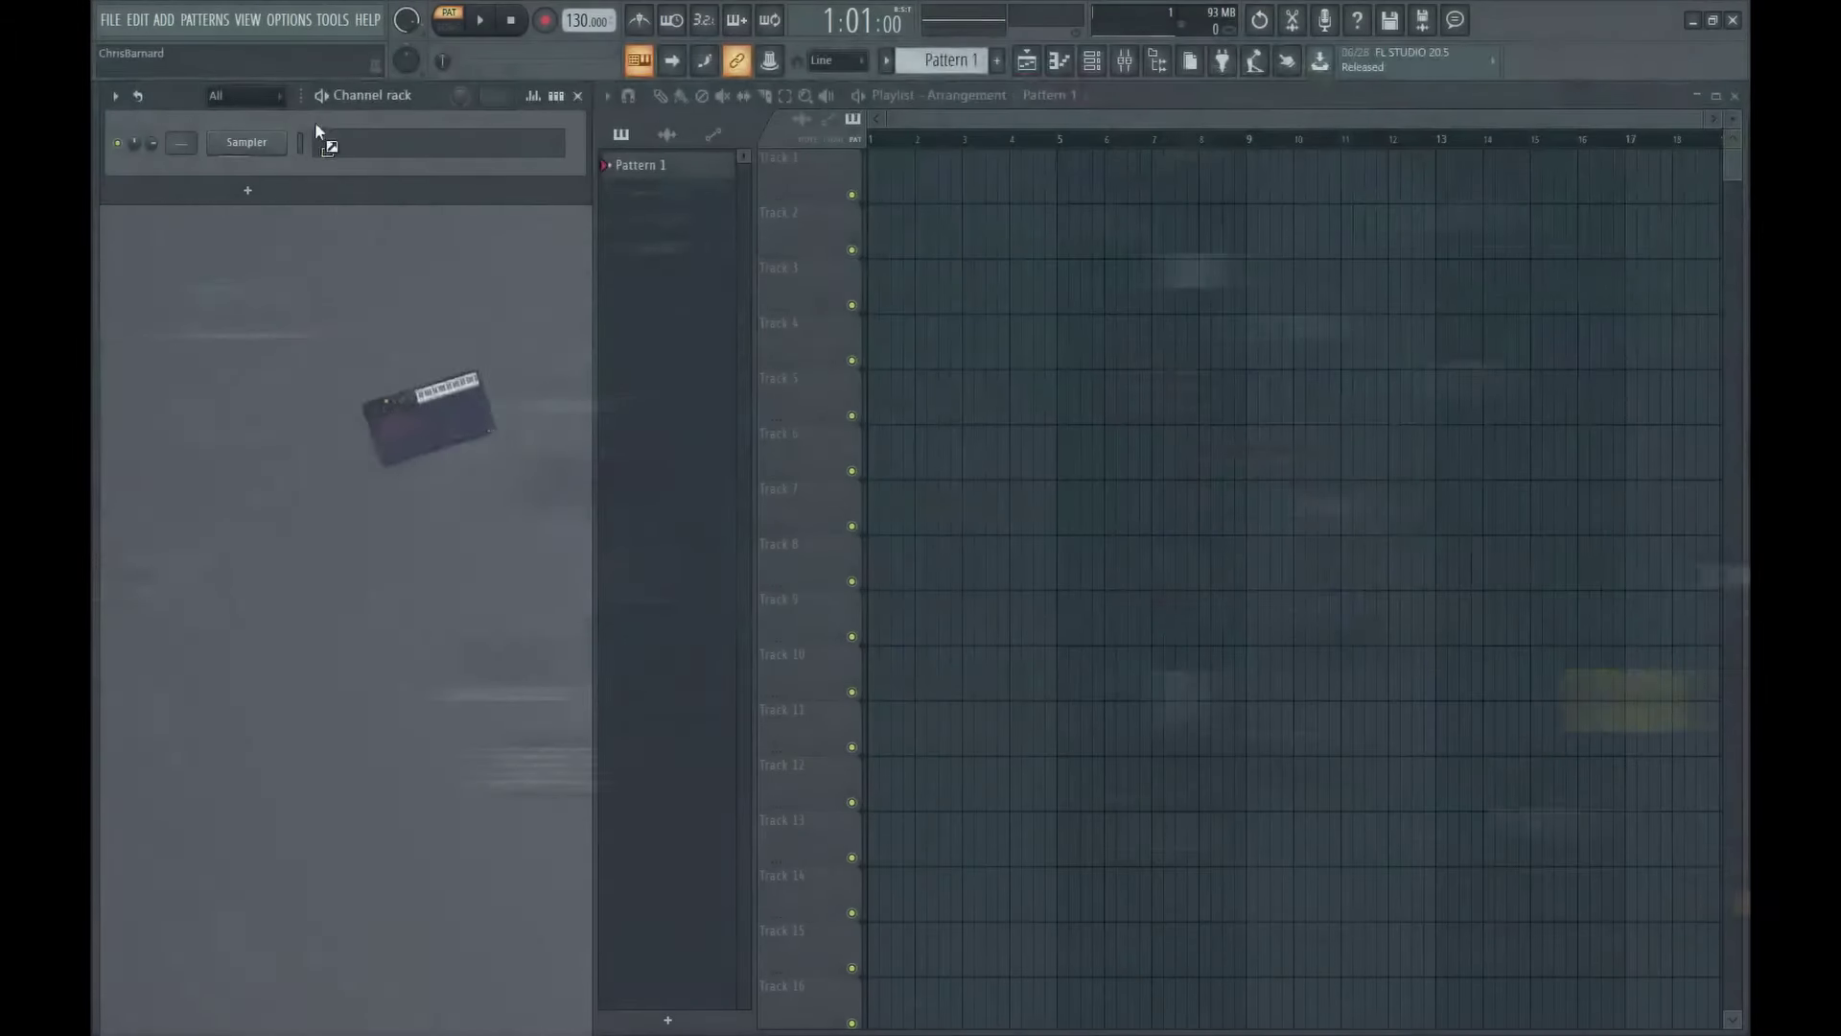
- Add a Fruity Envelope Controller channel in the new 130 BPM project and delete the default Sampler channel
drag(315, 125, 236, 159)
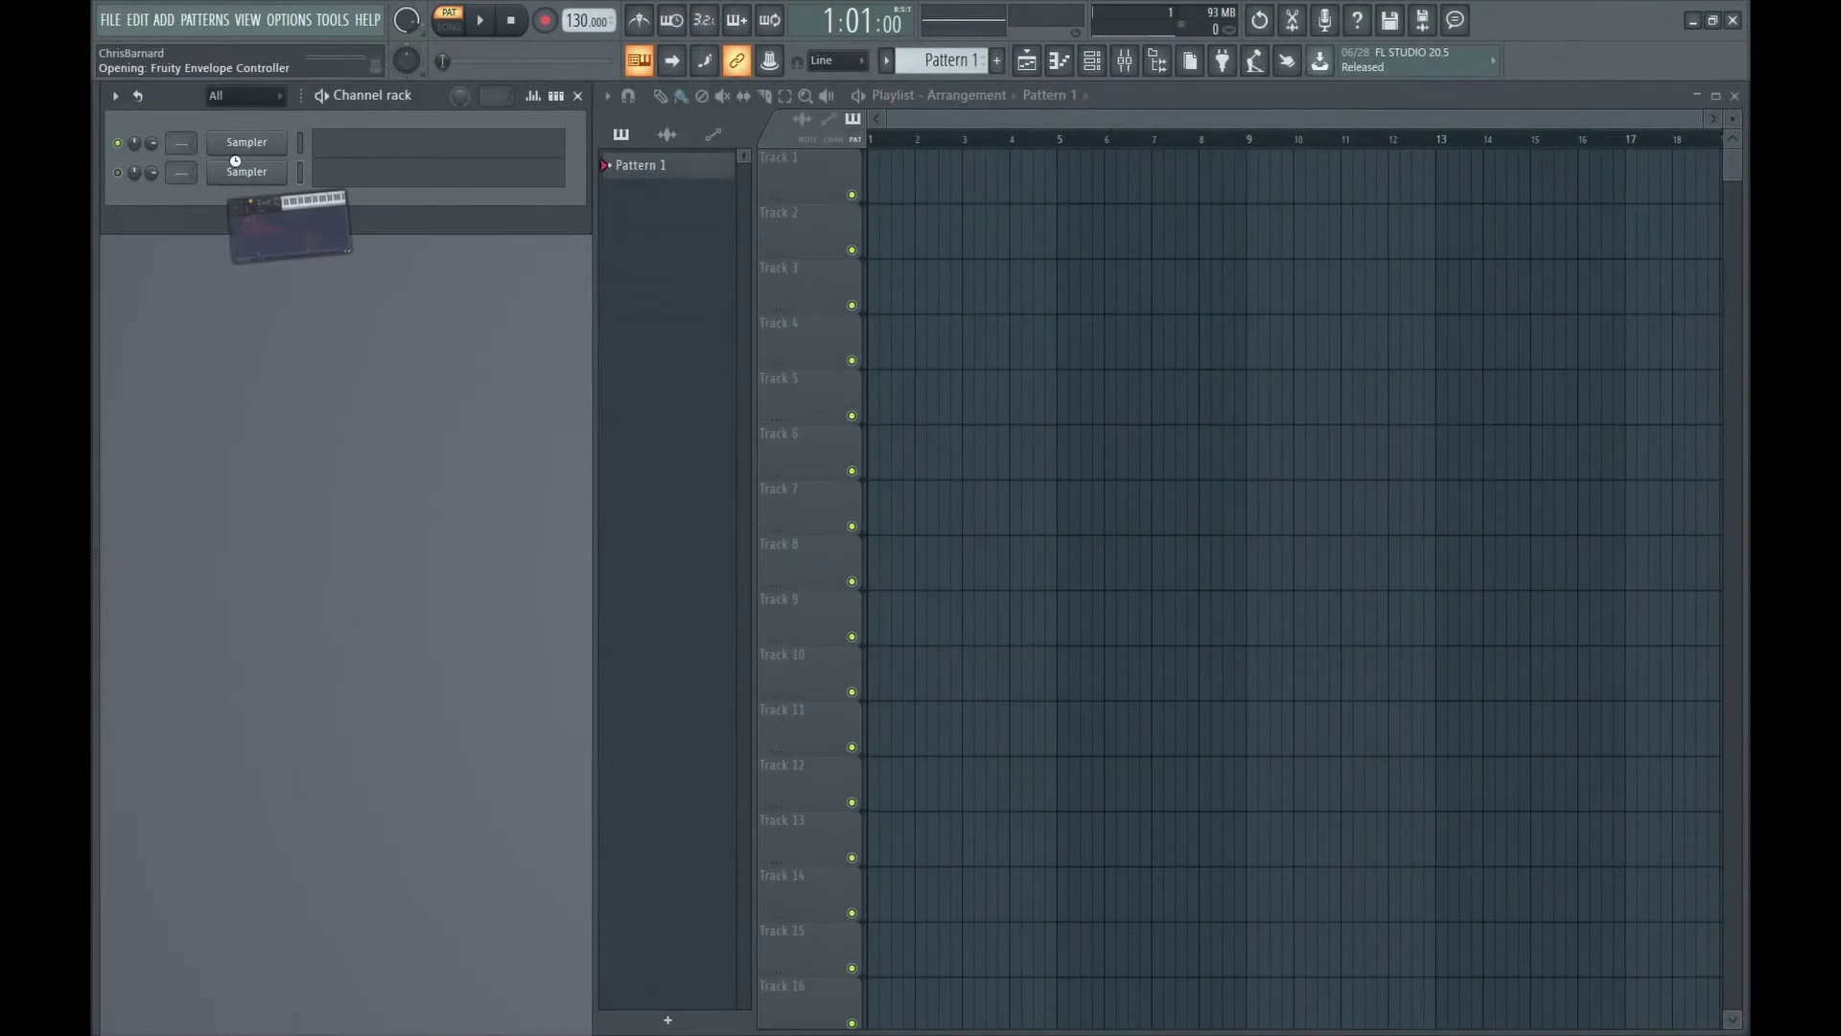
right_click(253, 147)
click(328, 353)
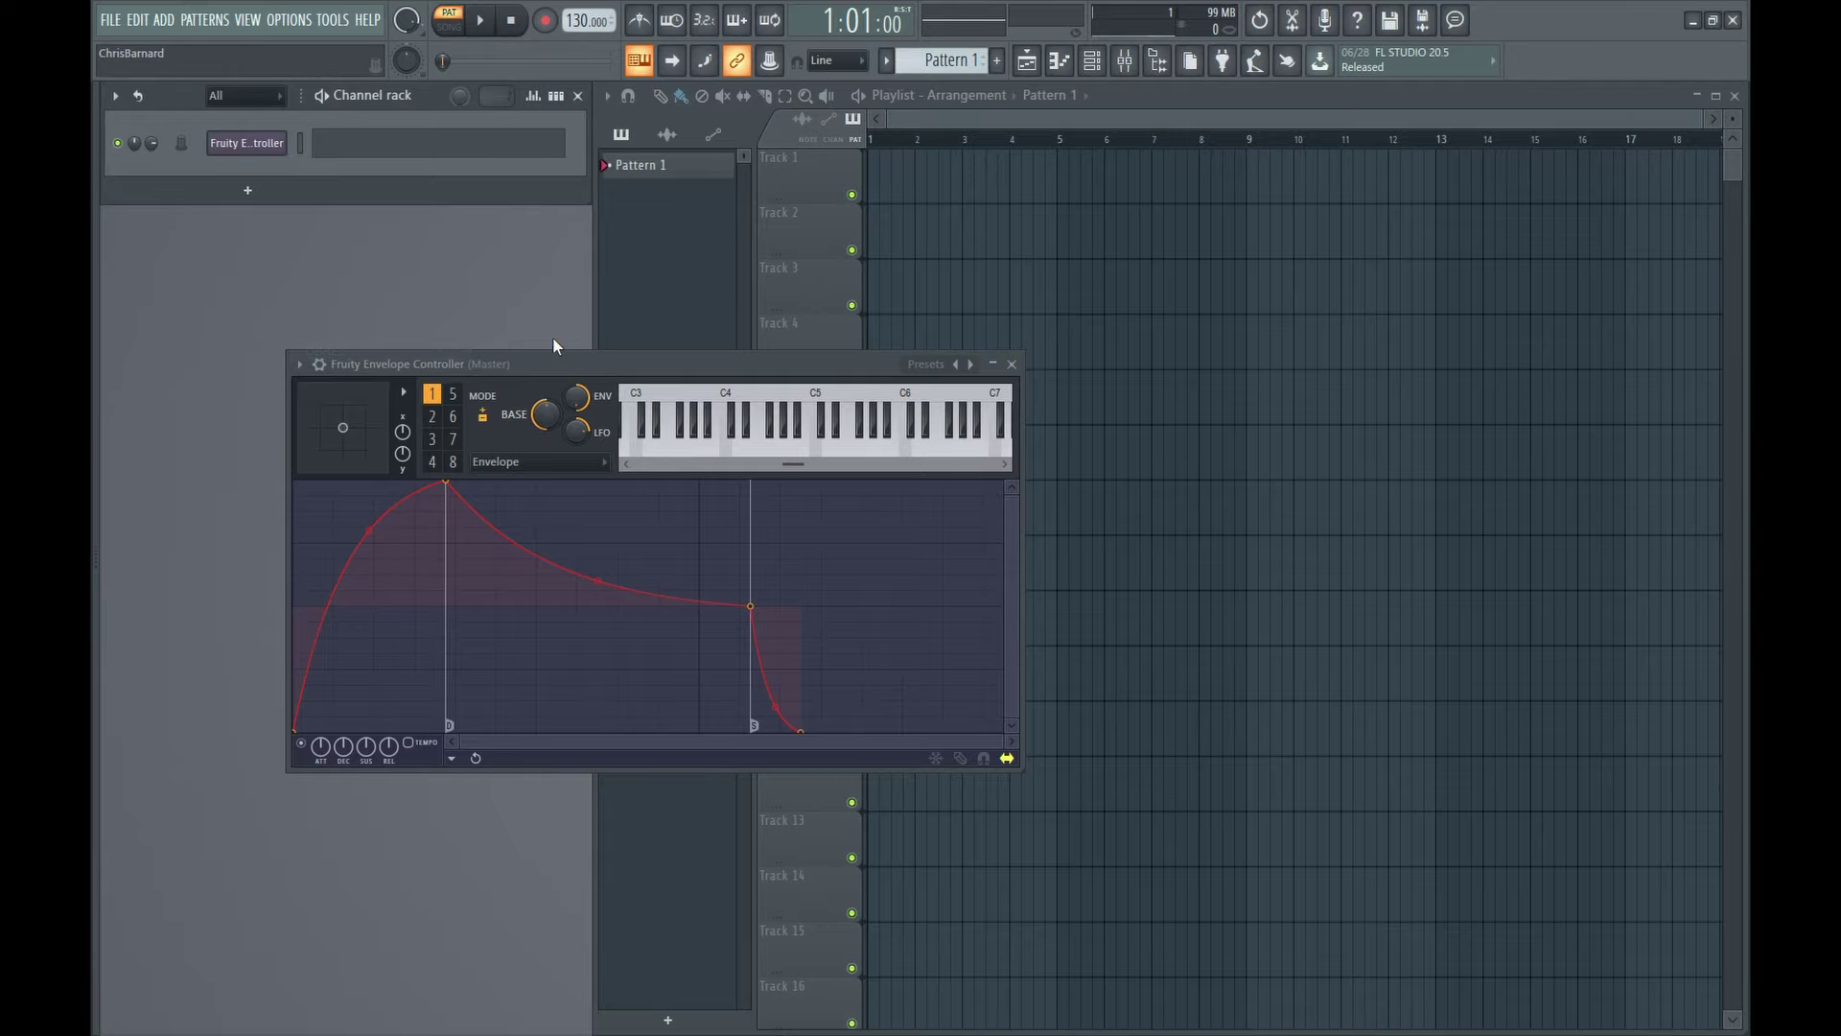
drag(540, 361, 434, 235)
- Add Fruity Balance to the sixth effect slot of mixer track Insert 1 and arrange its window and the mixer beside the envelope controller
key(F9)
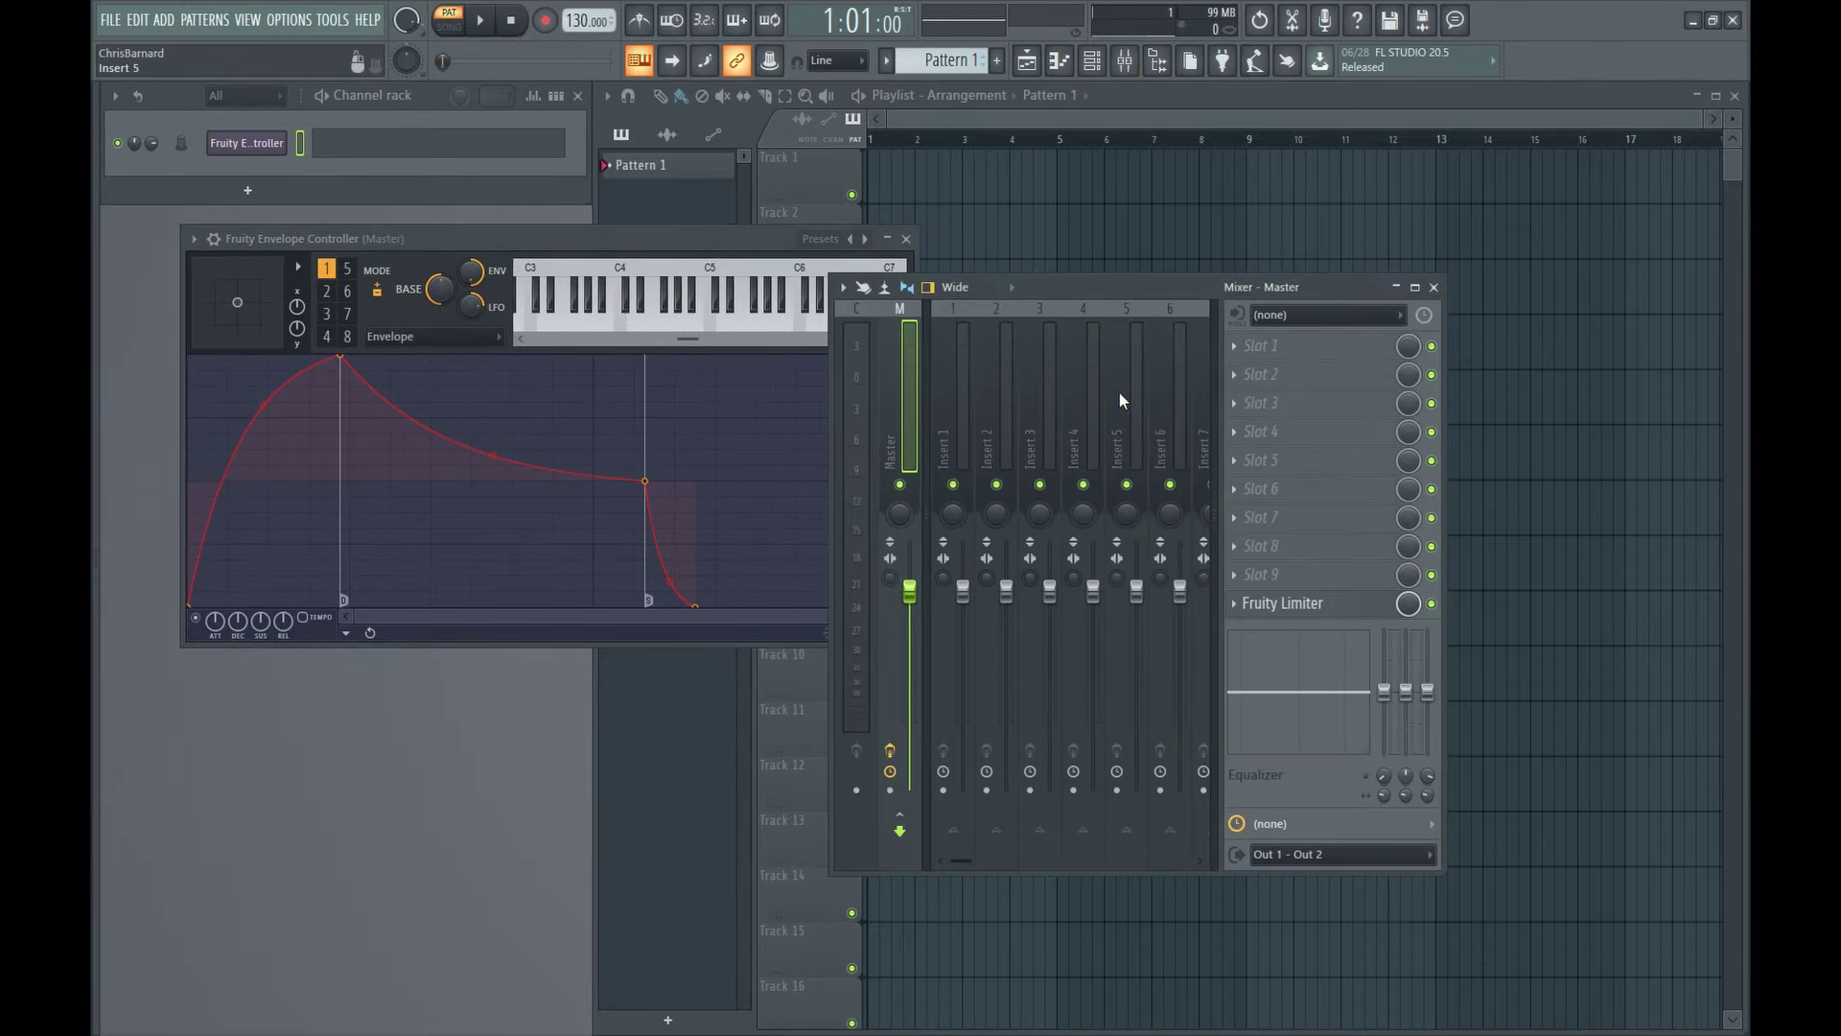
key(F8)
key(Escape)
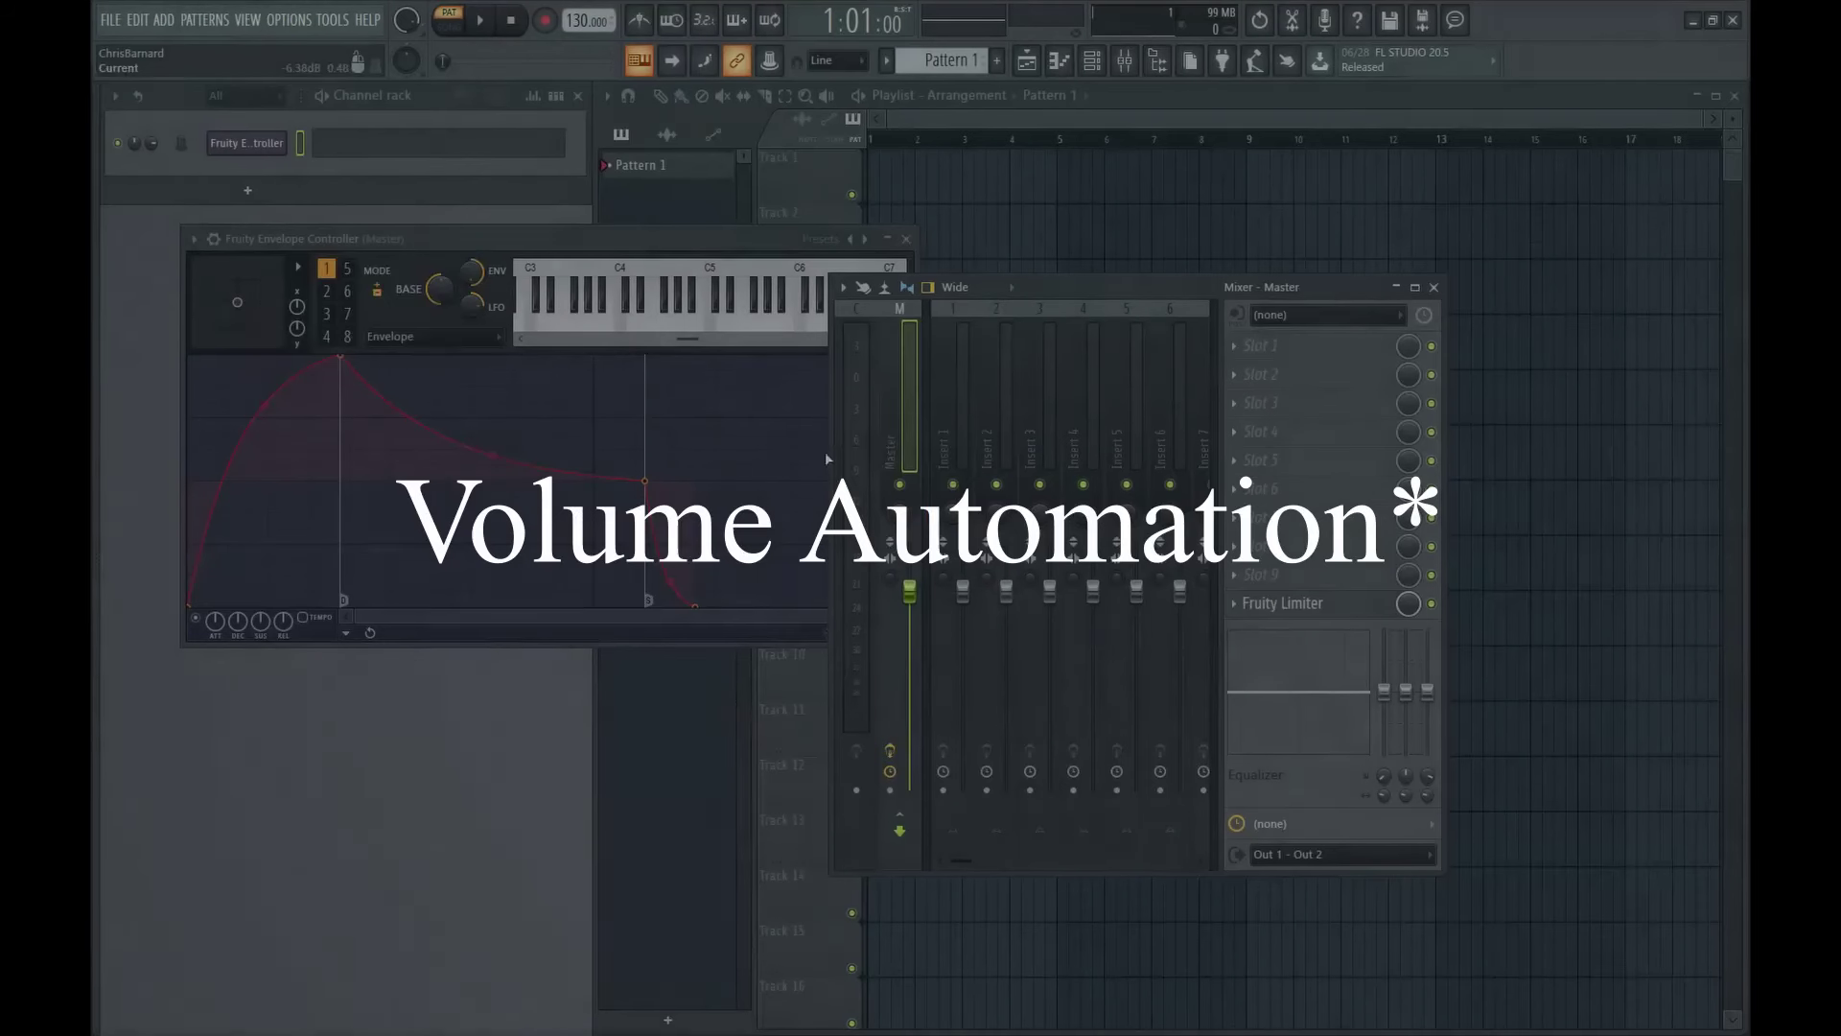
click(1082, 422)
click(954, 431)
key(F8)
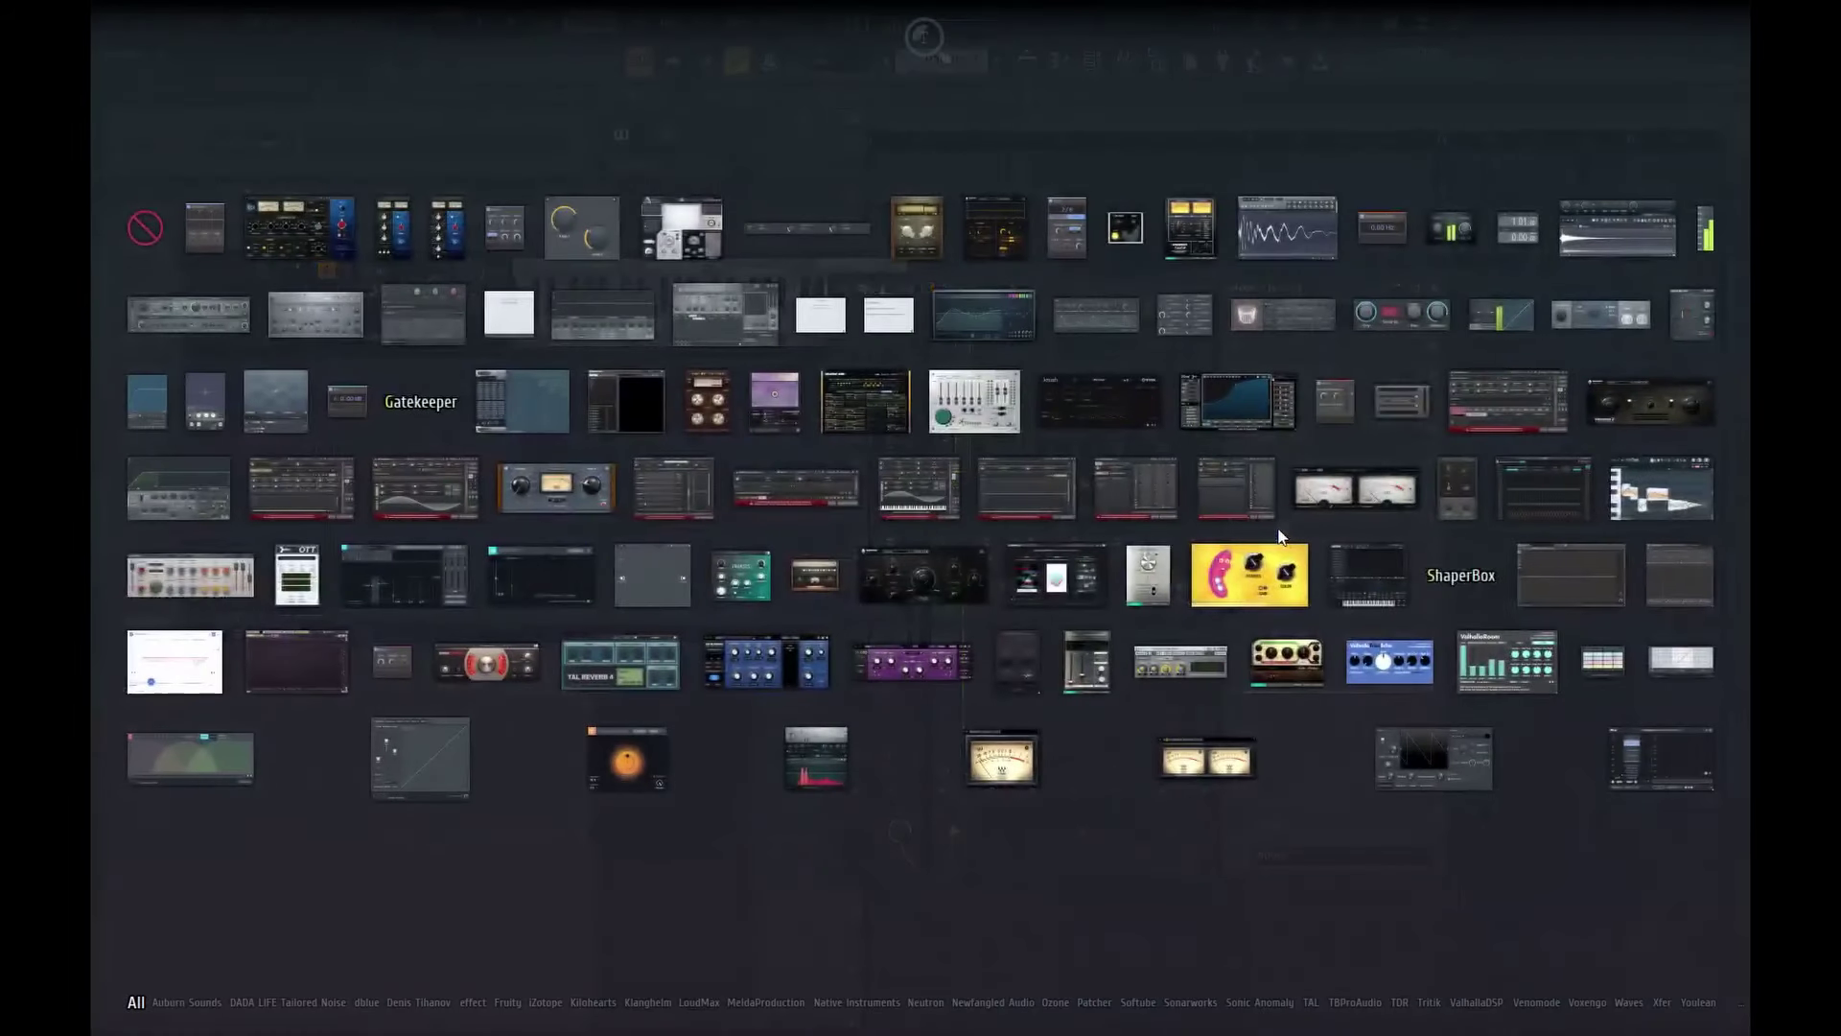
key(Escape)
drag(268, 219, 363, 742)
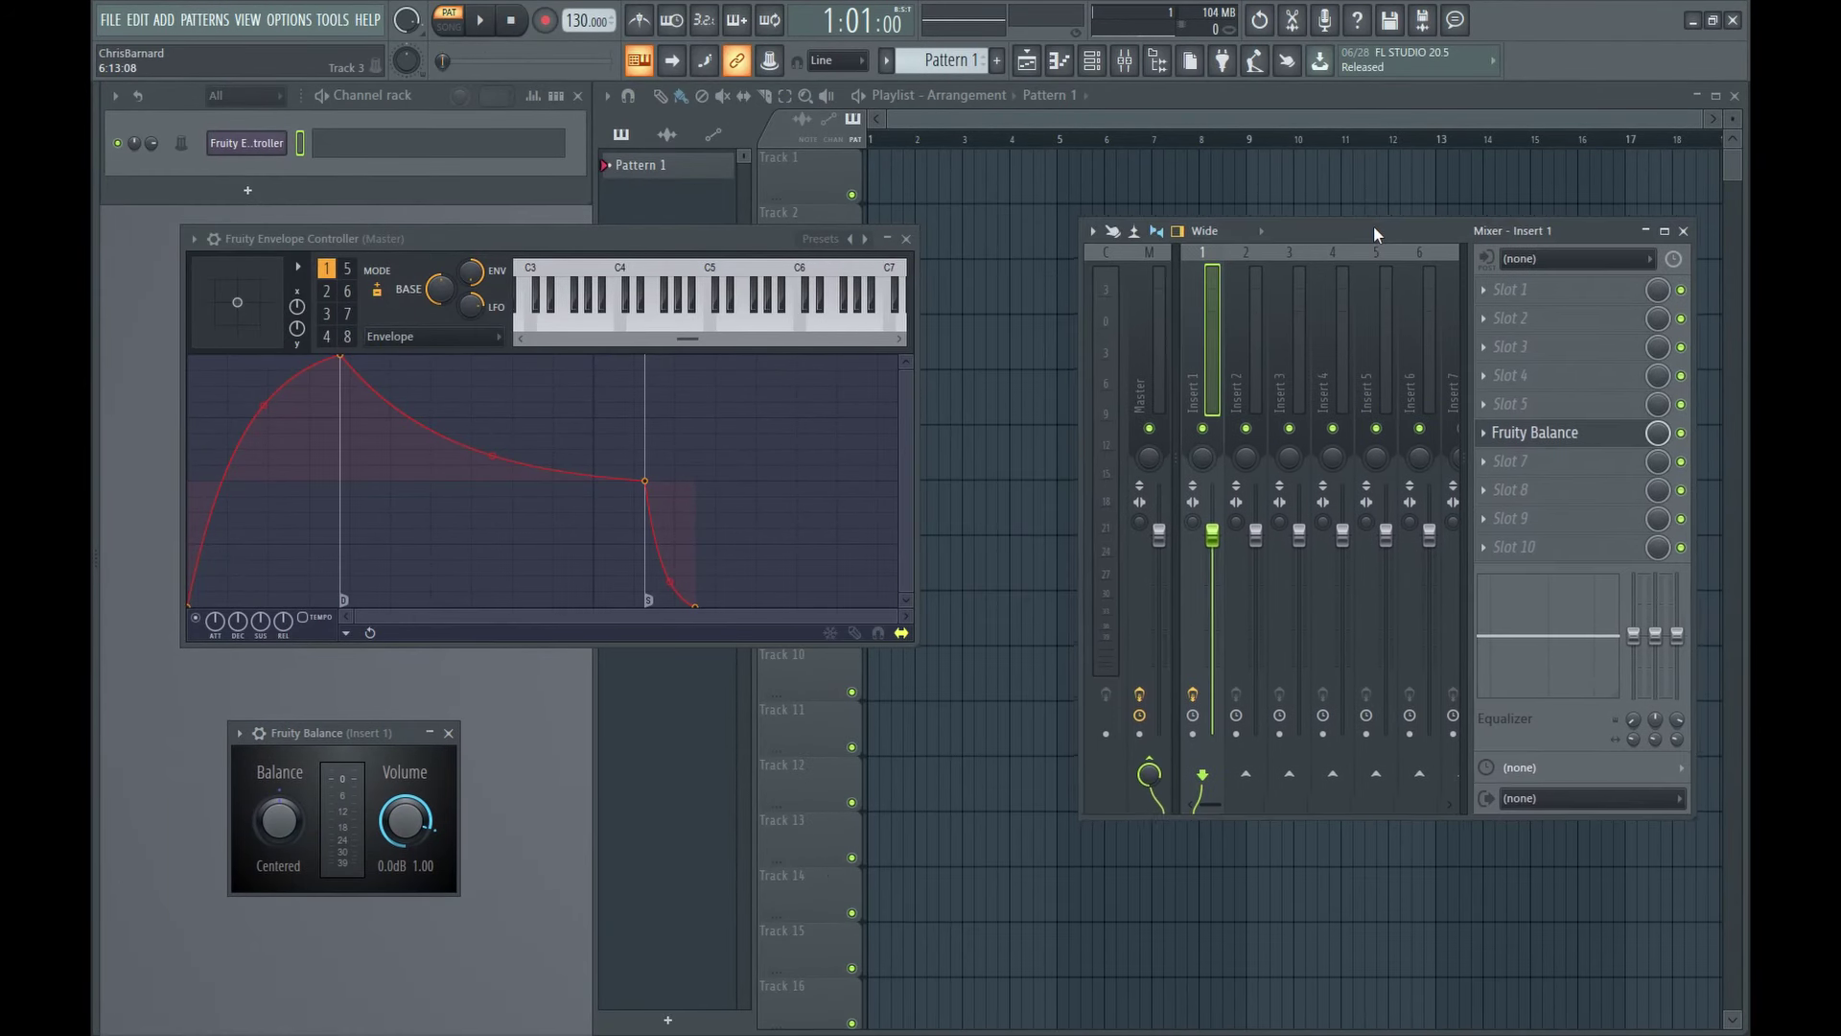
drag(1128, 282, 1374, 226)
- Link Fruity Balance's Volume knob to the internal controller Fruity Envelope Controller - Articulator 1
right_click(434, 827)
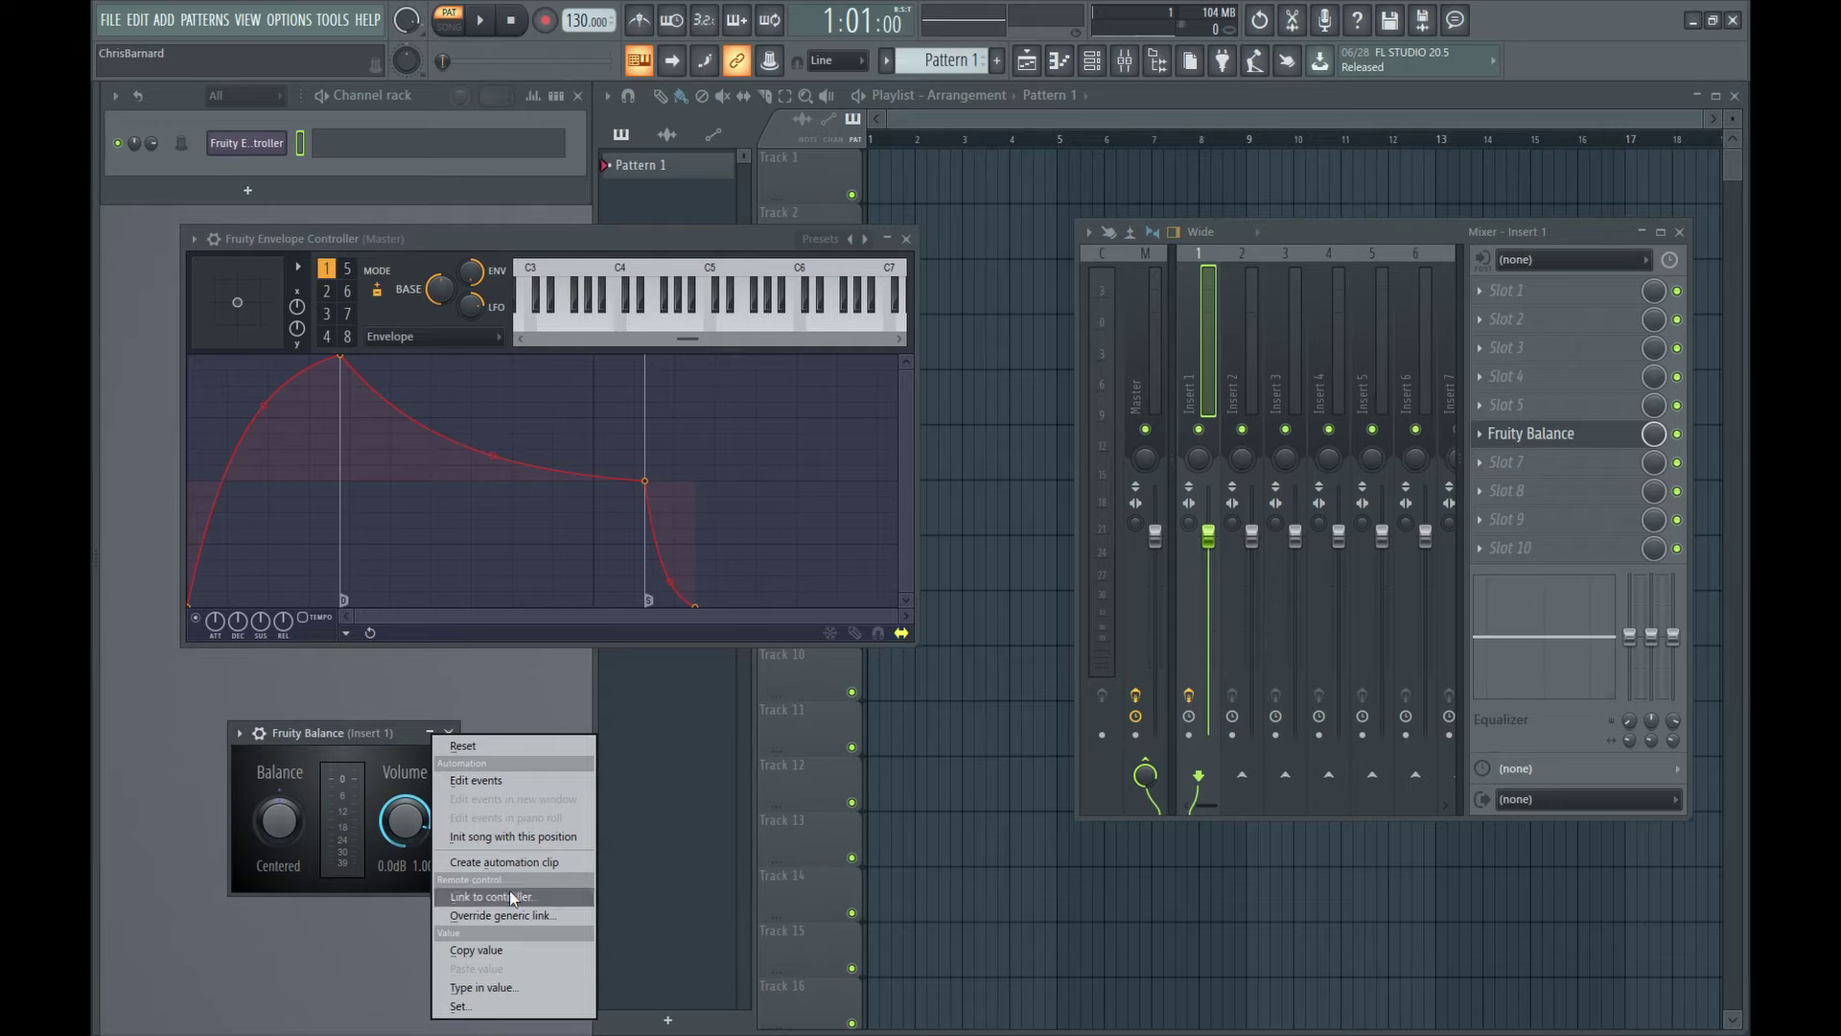
click(509, 892)
click(941, 476)
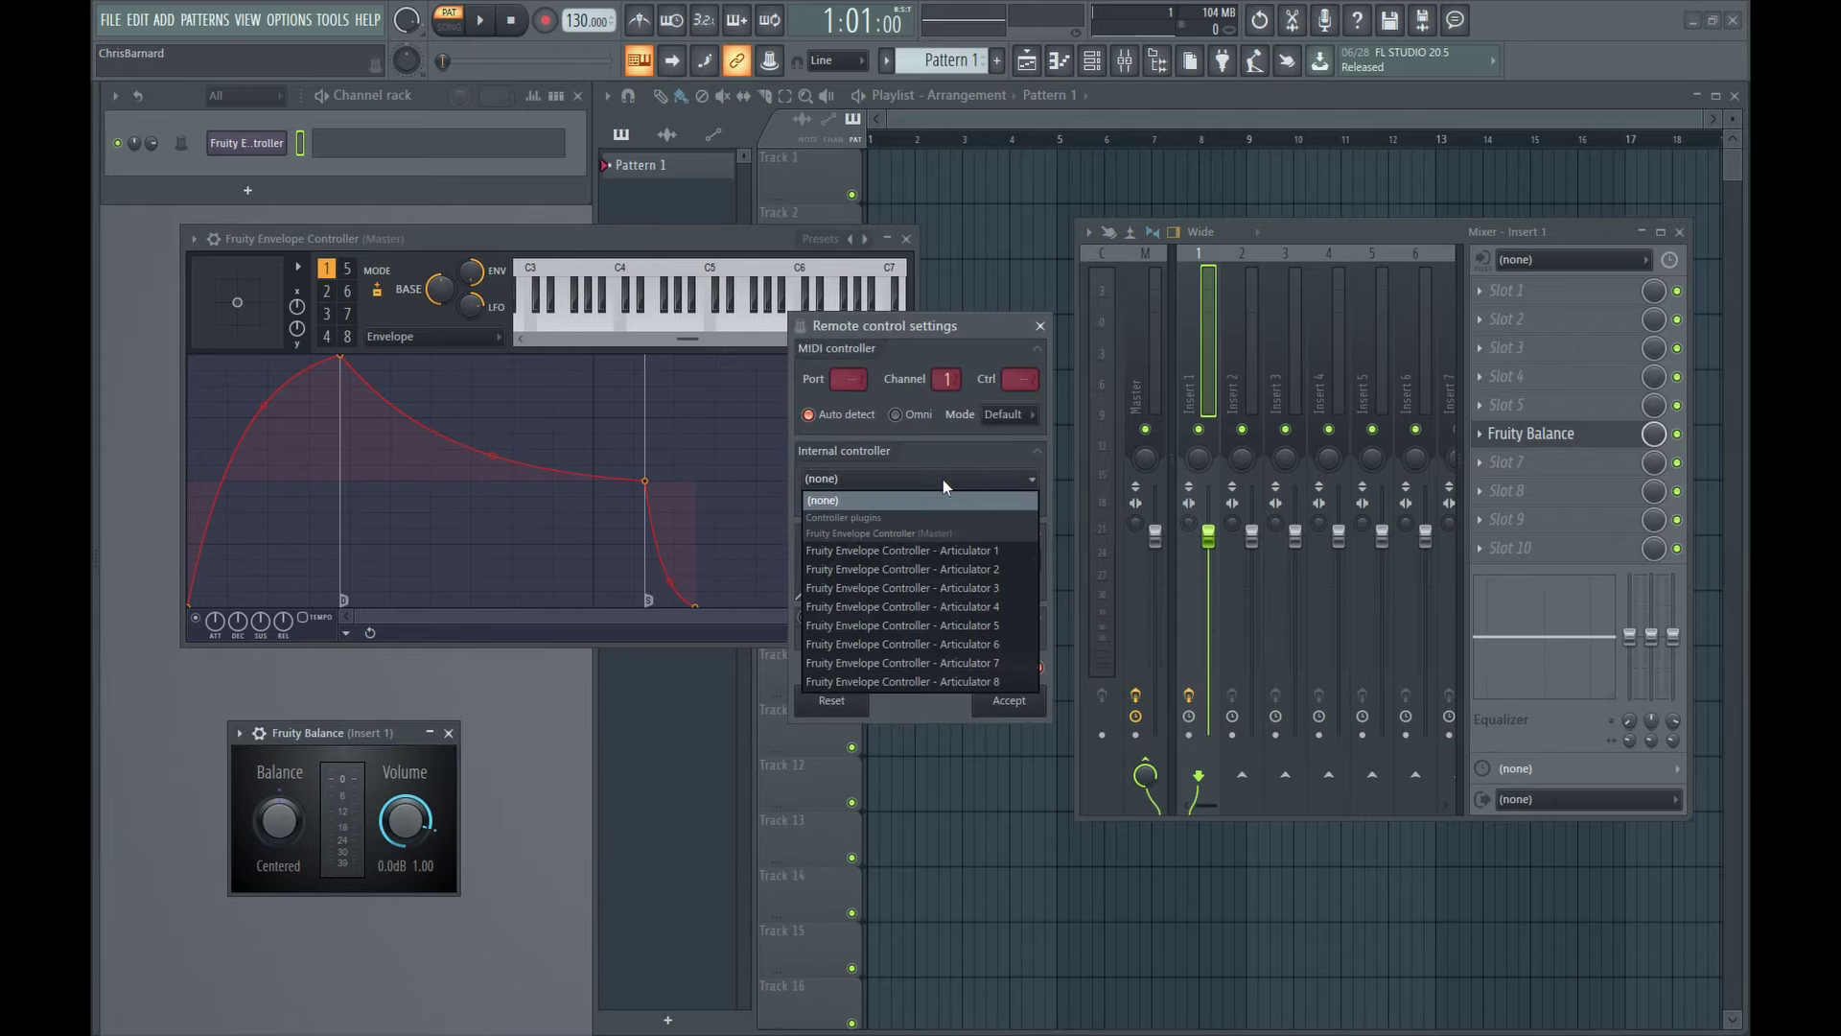
click(937, 552)
click(1007, 705)
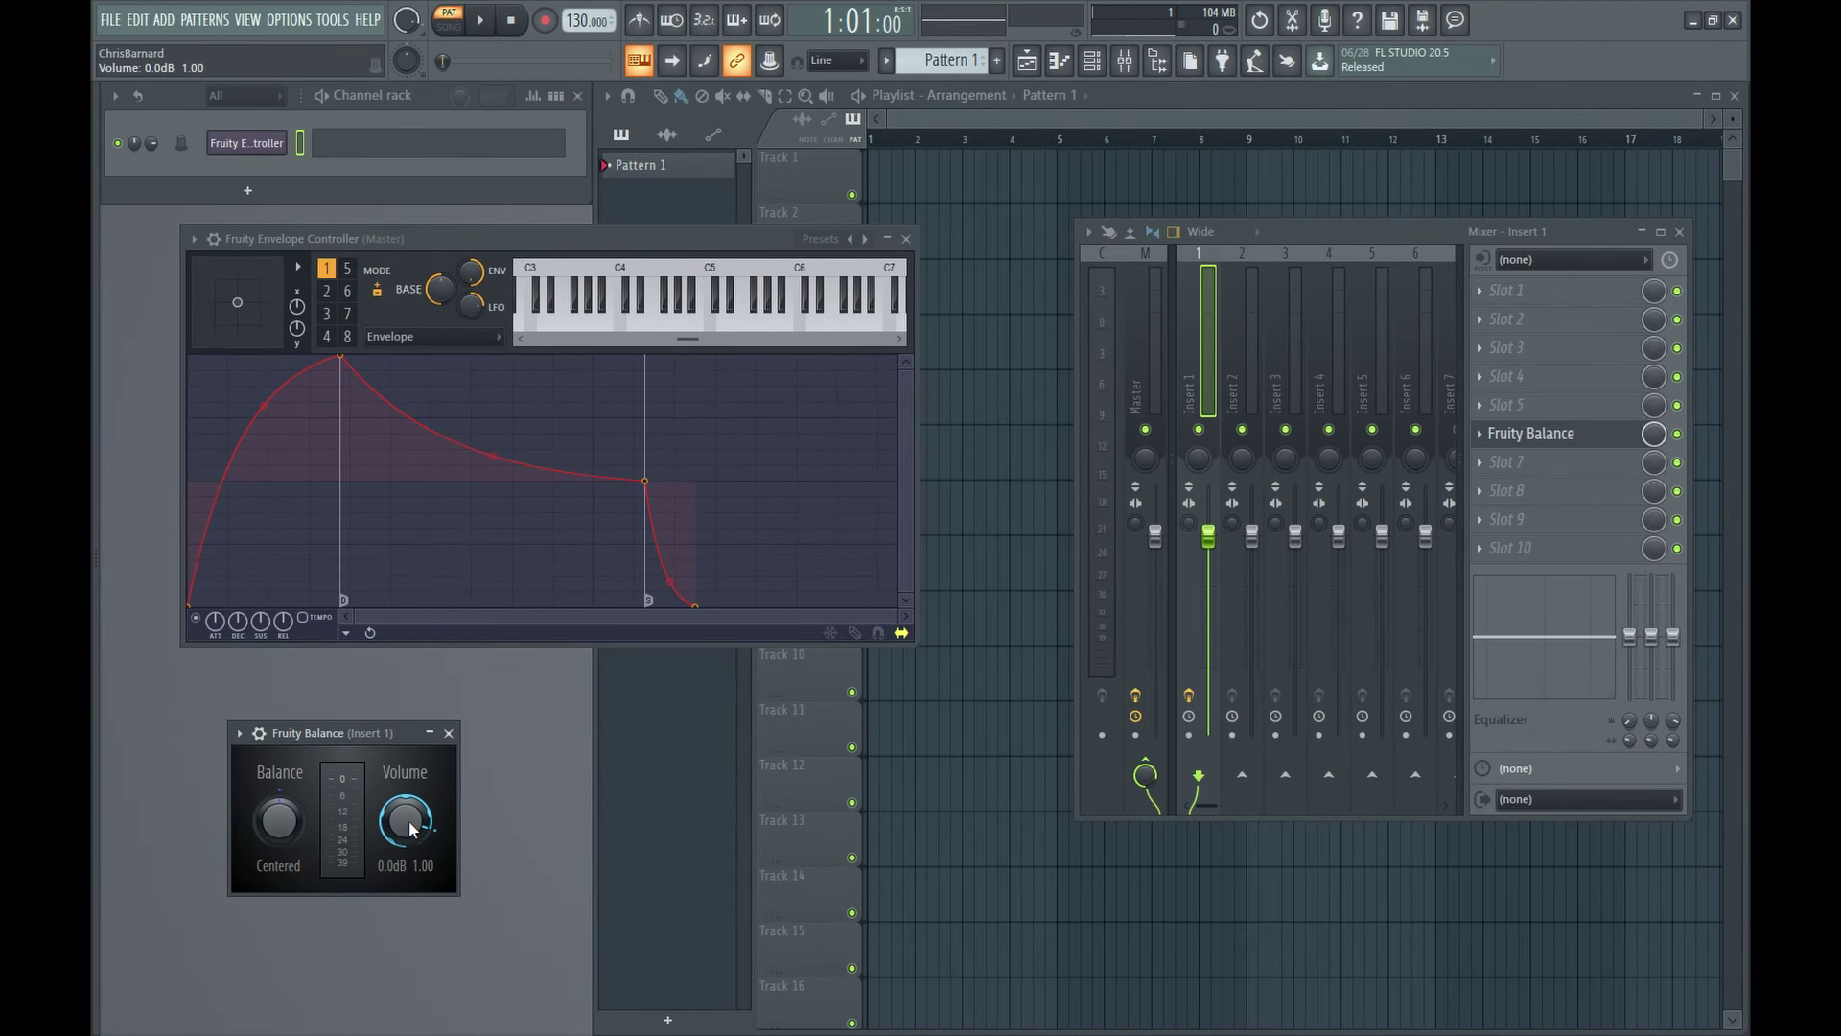
- Copy Fruity Balance's Volume value and check what percentage it corresponds to
drag(404, 820, 405, 820)
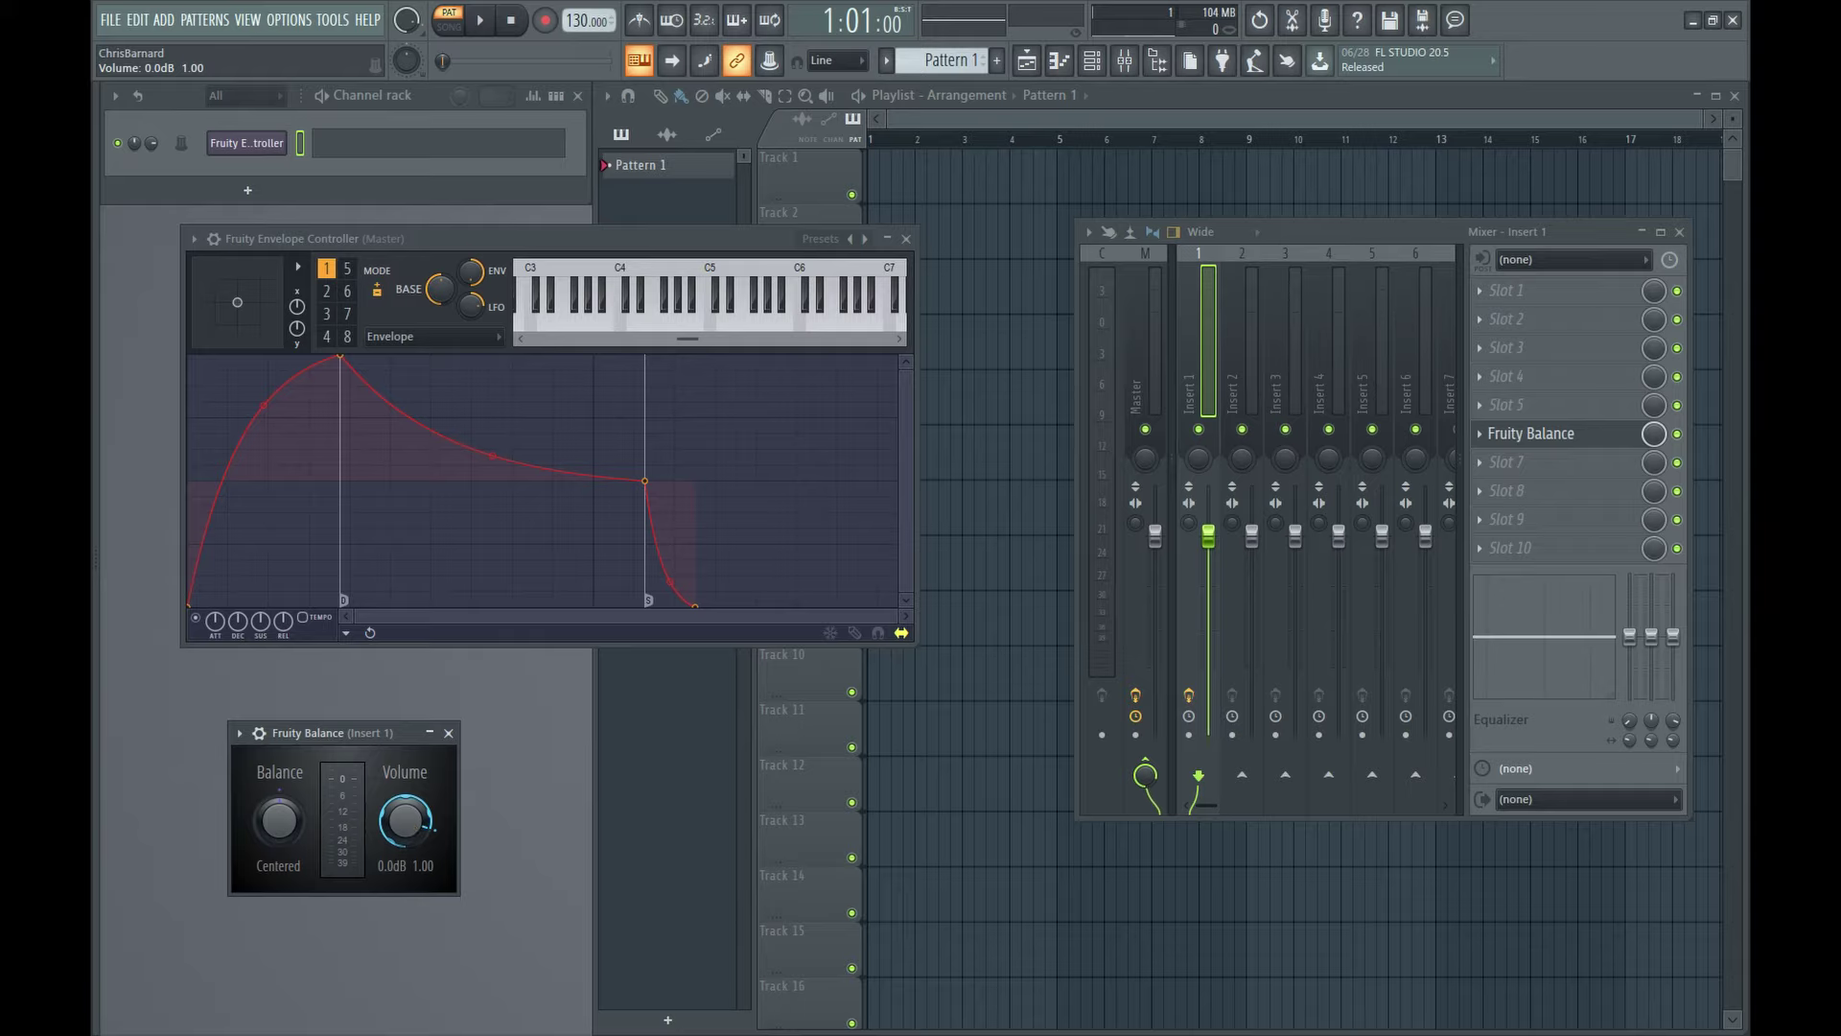
right_click(410, 829)
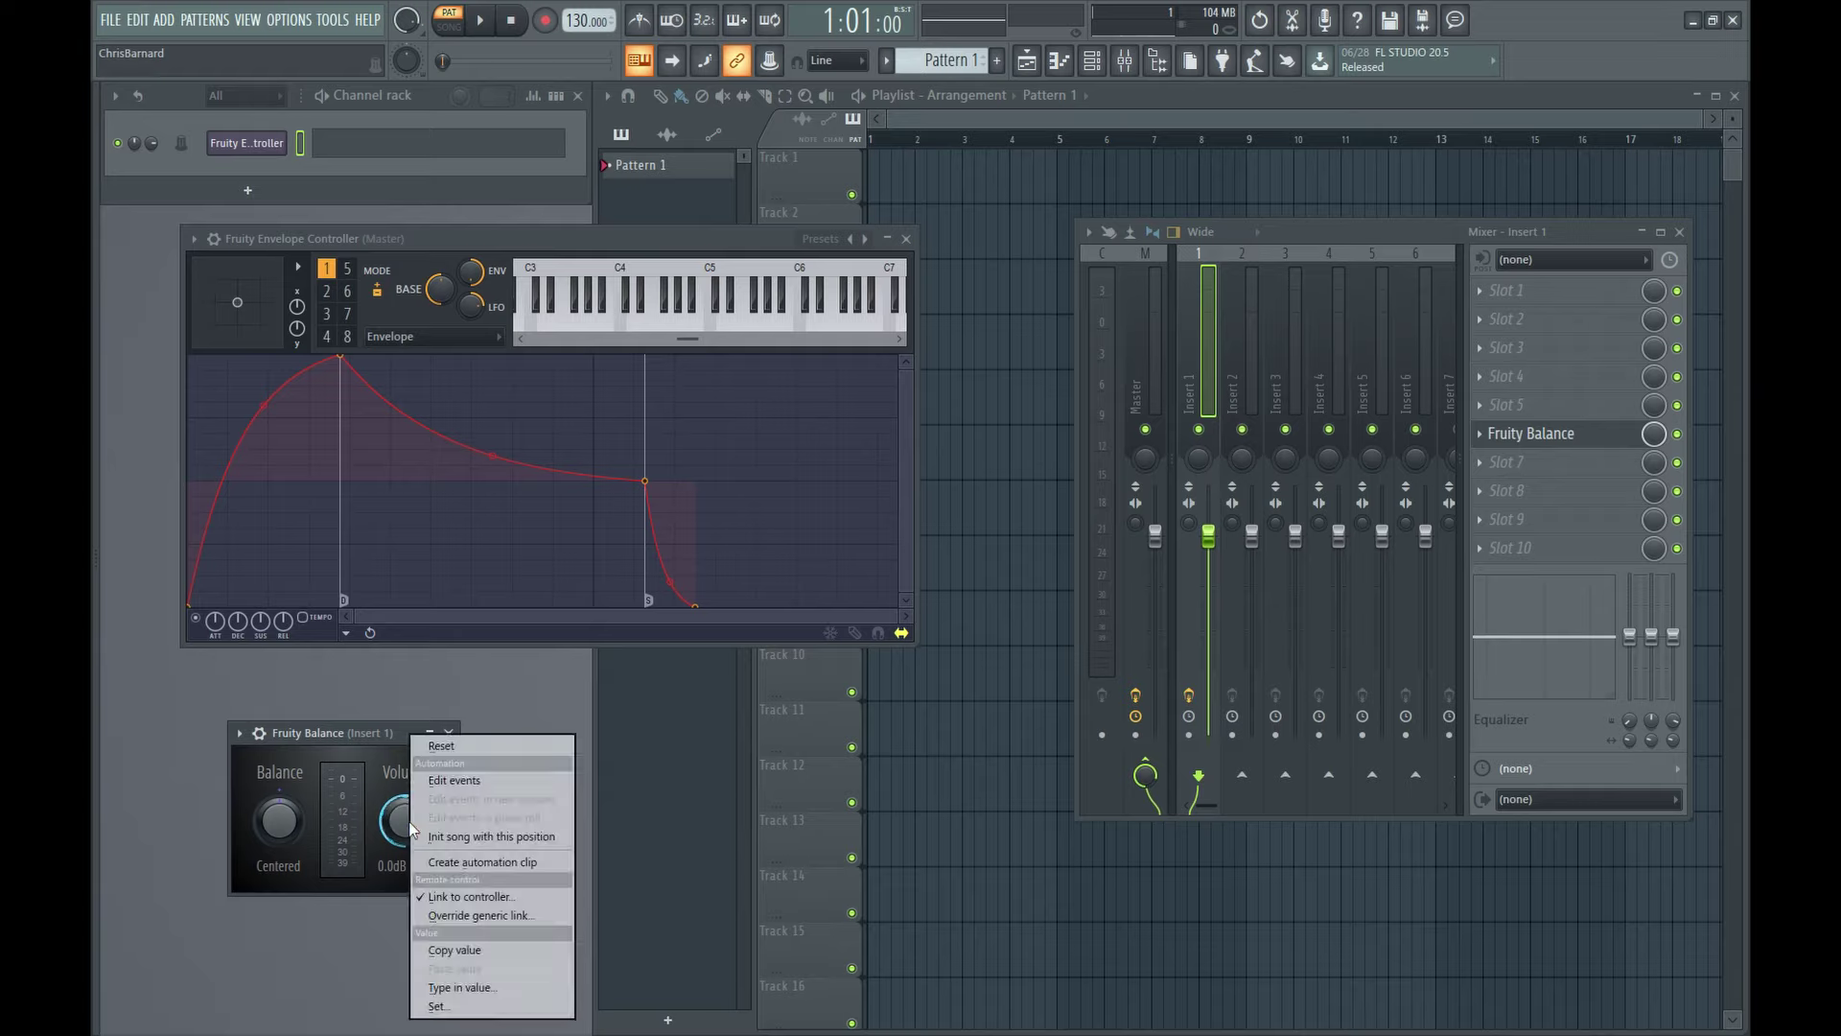
click(441, 900)
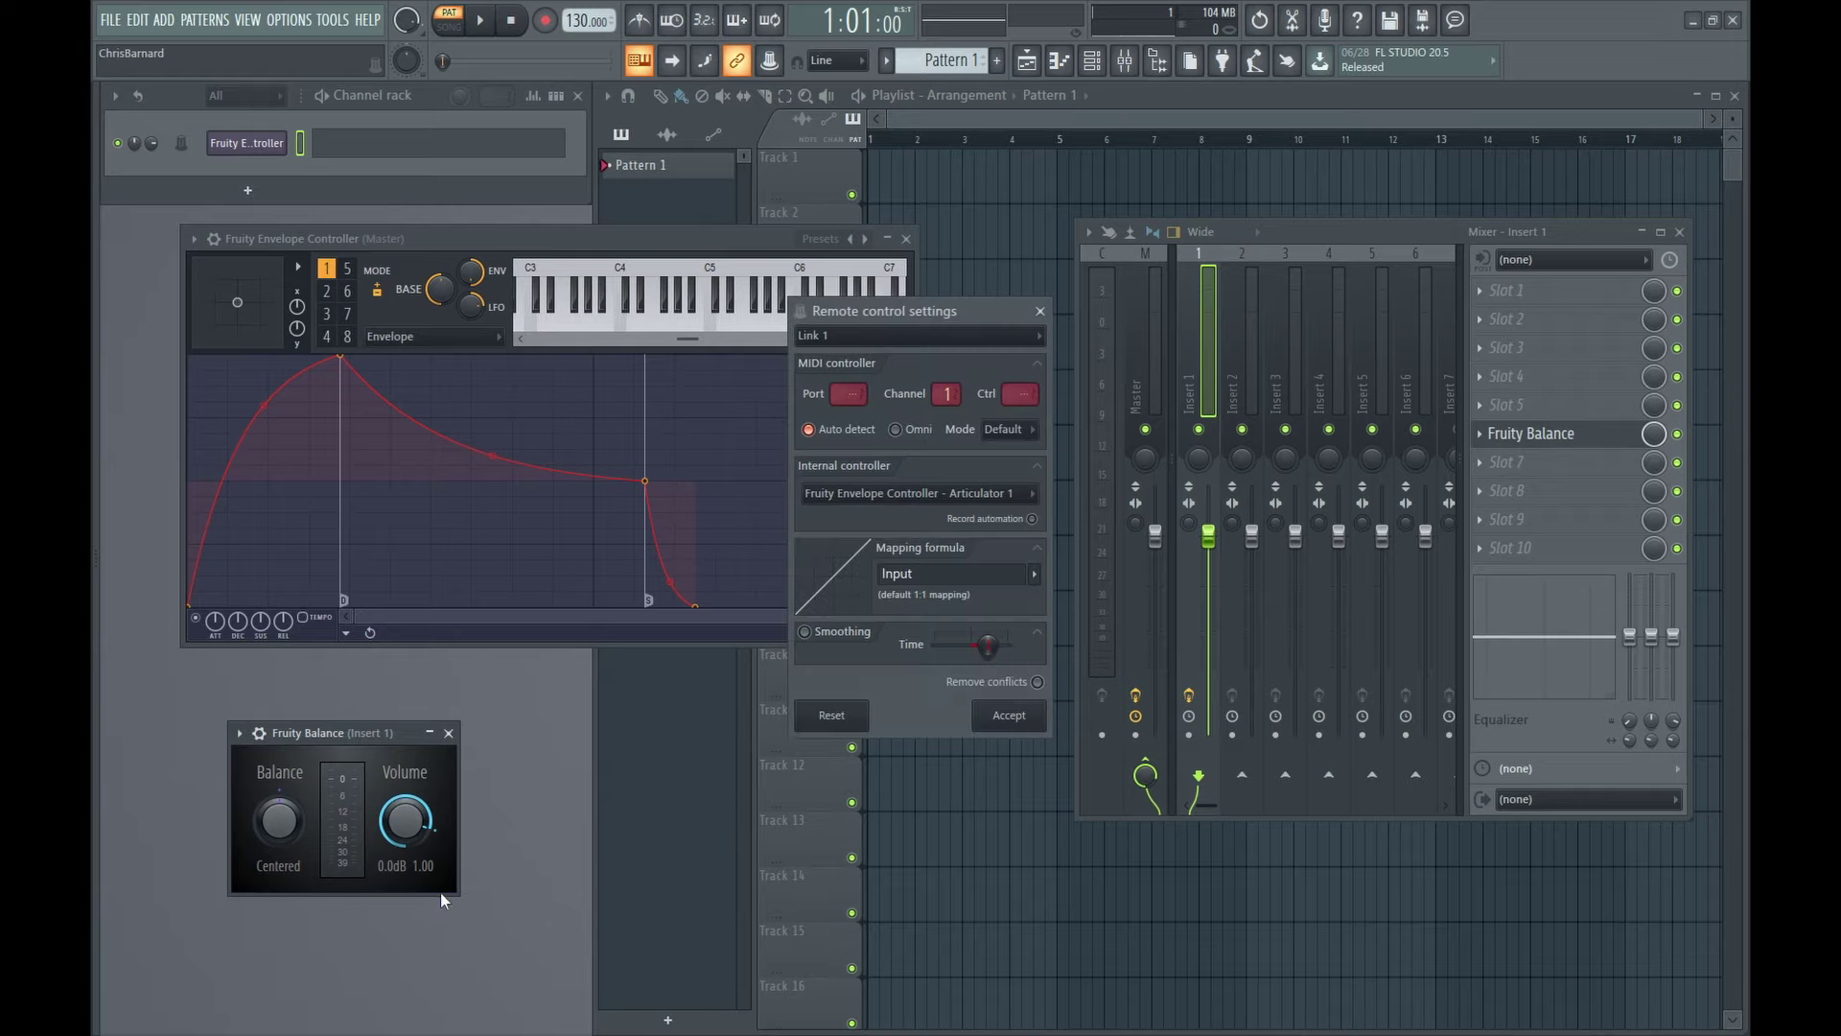
right_click(391, 832)
click(429, 945)
right_click(409, 828)
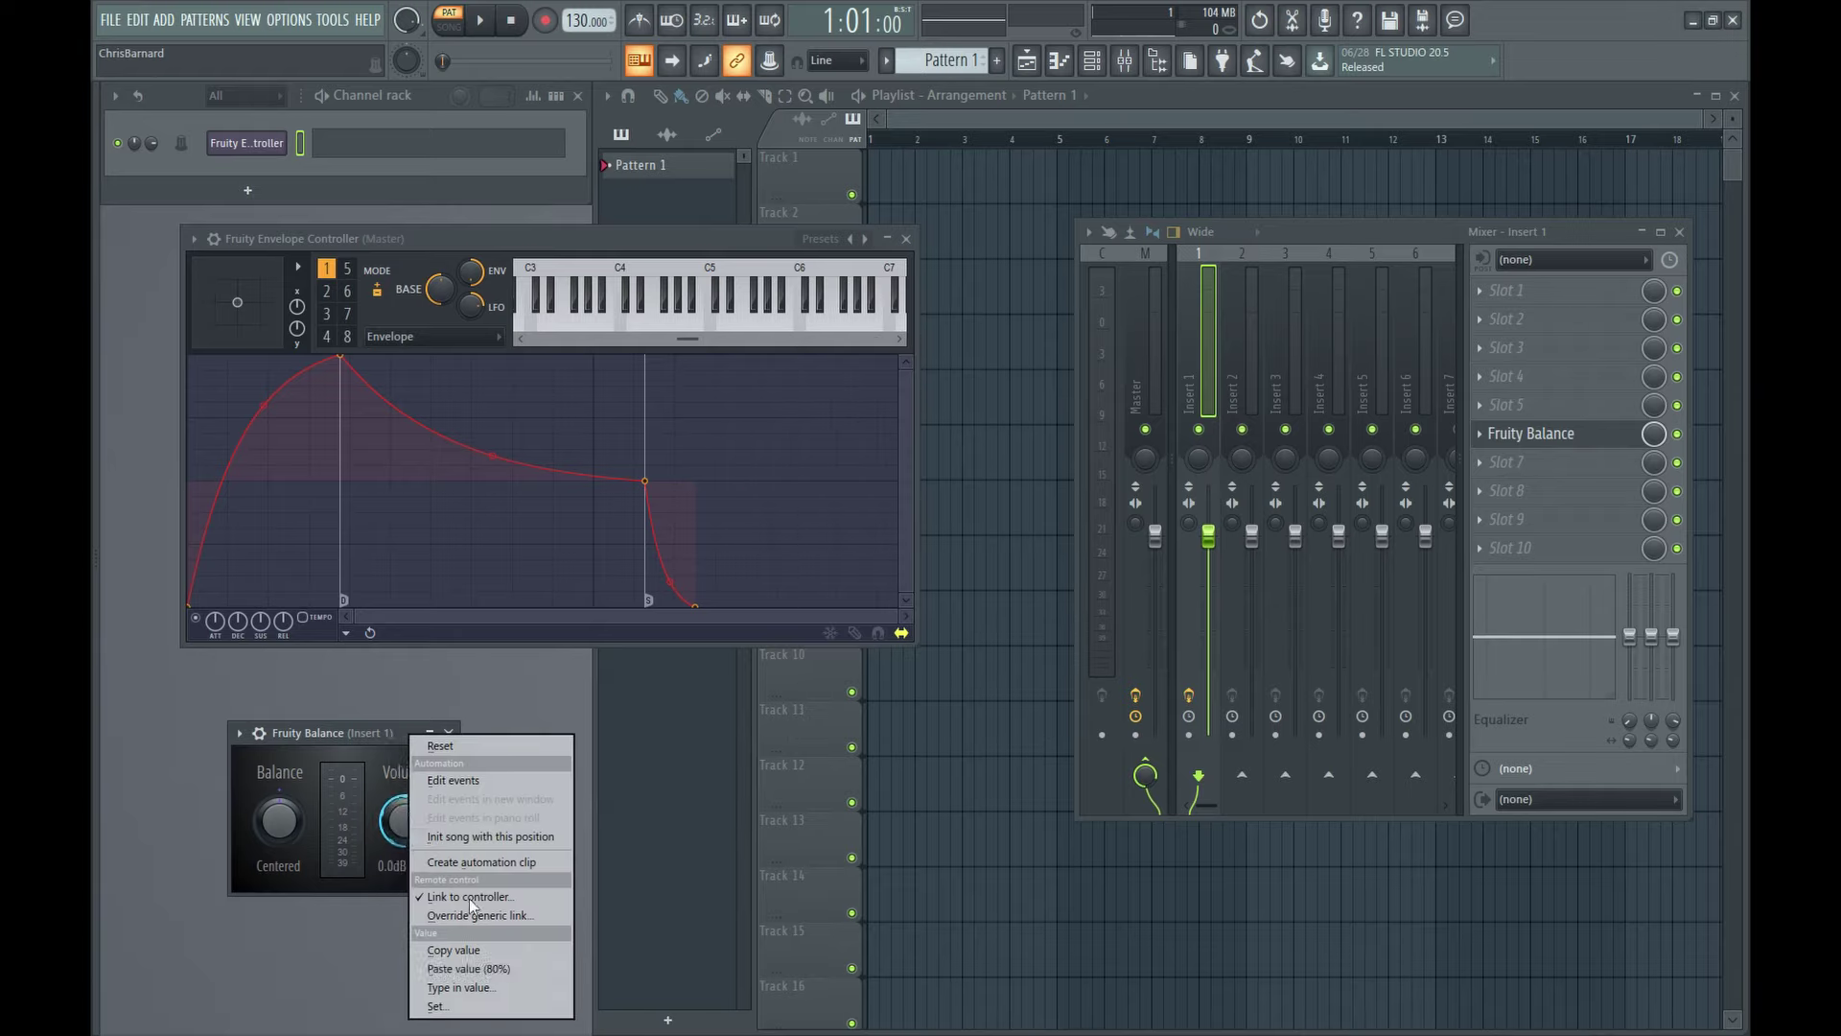
click(468, 968)
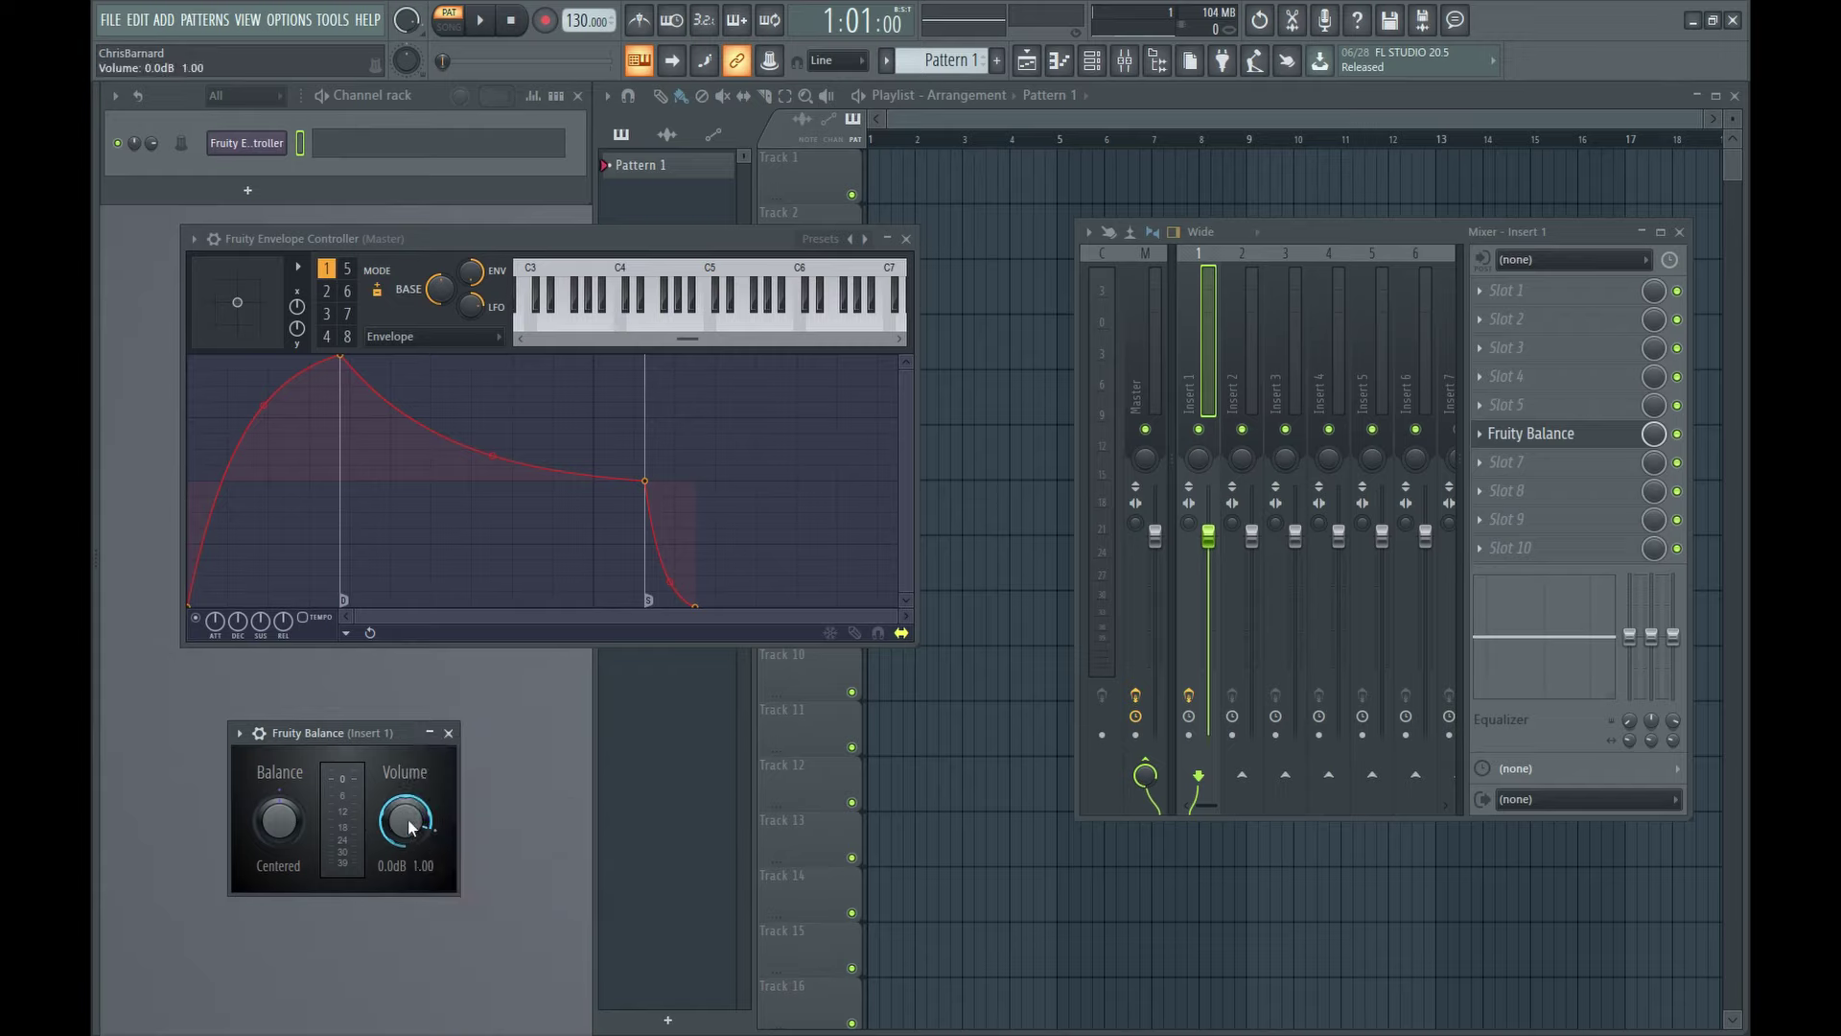
- Set the mapping formula of the Volume knob's Articulator 1 link to Input*0.8
right_click(410, 829)
click(468, 890)
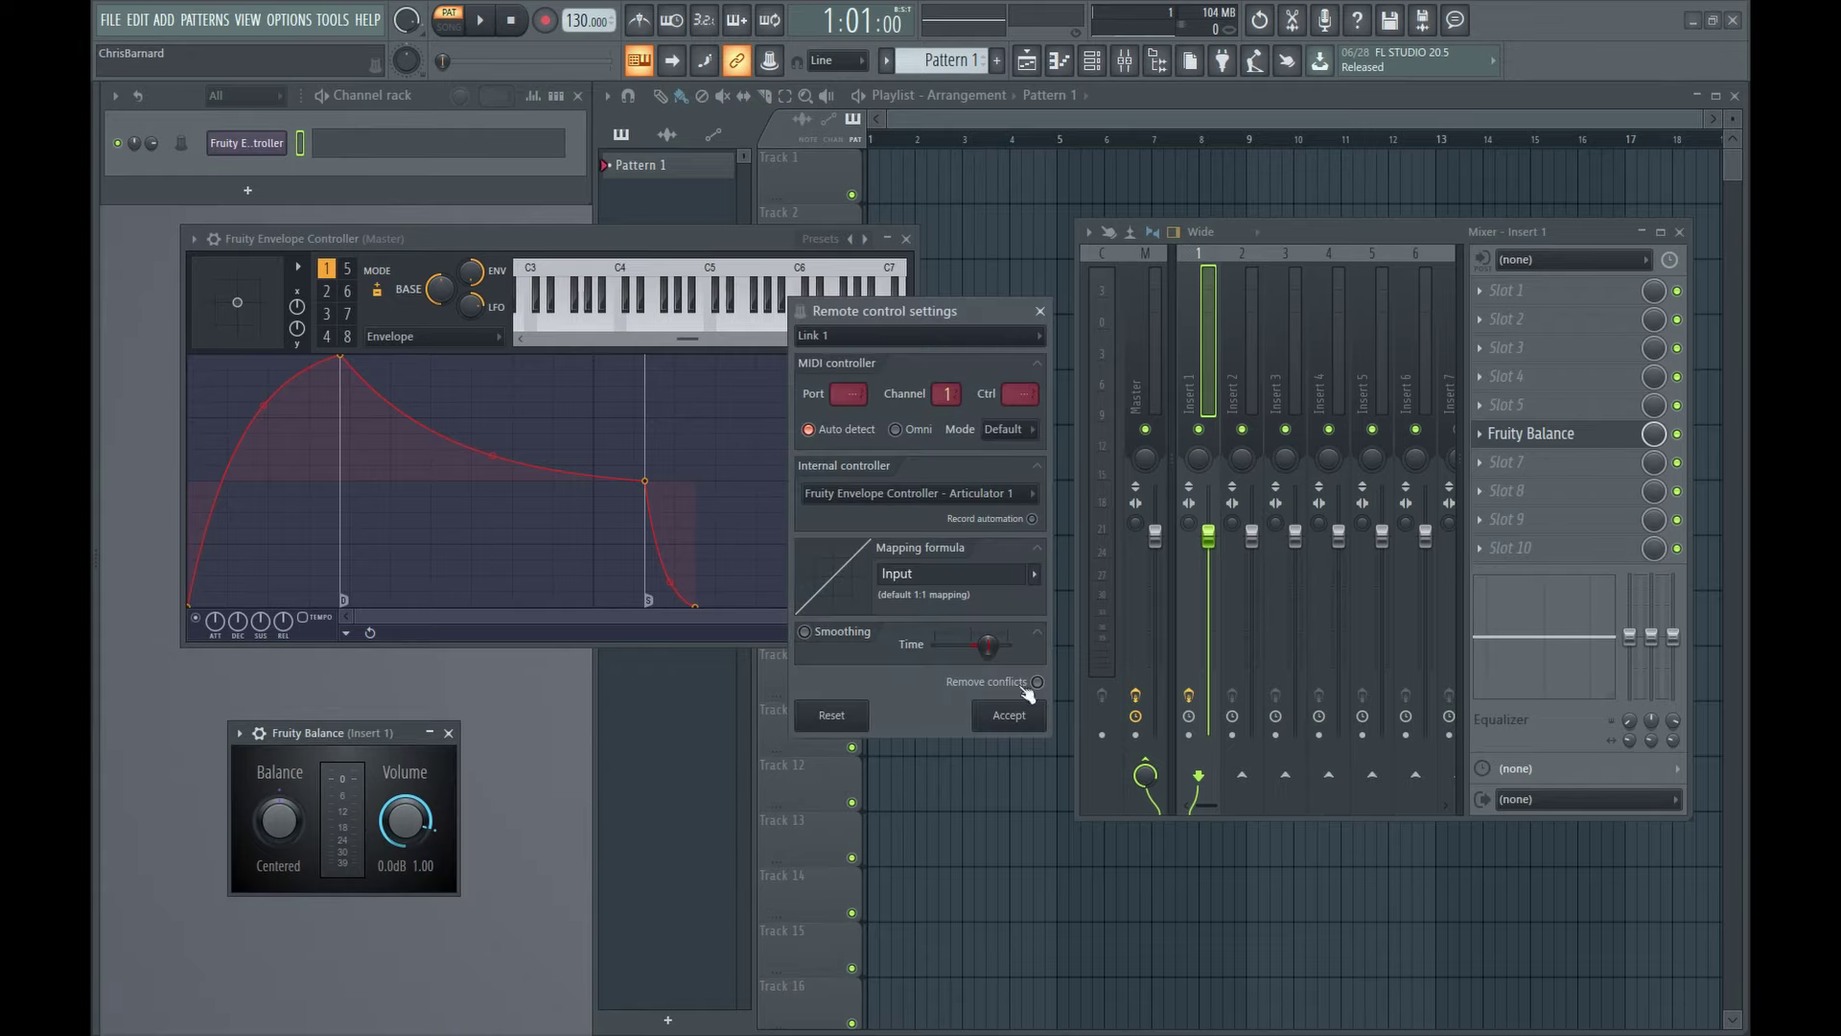
click(930, 576)
text(^0.8)
key(Return)
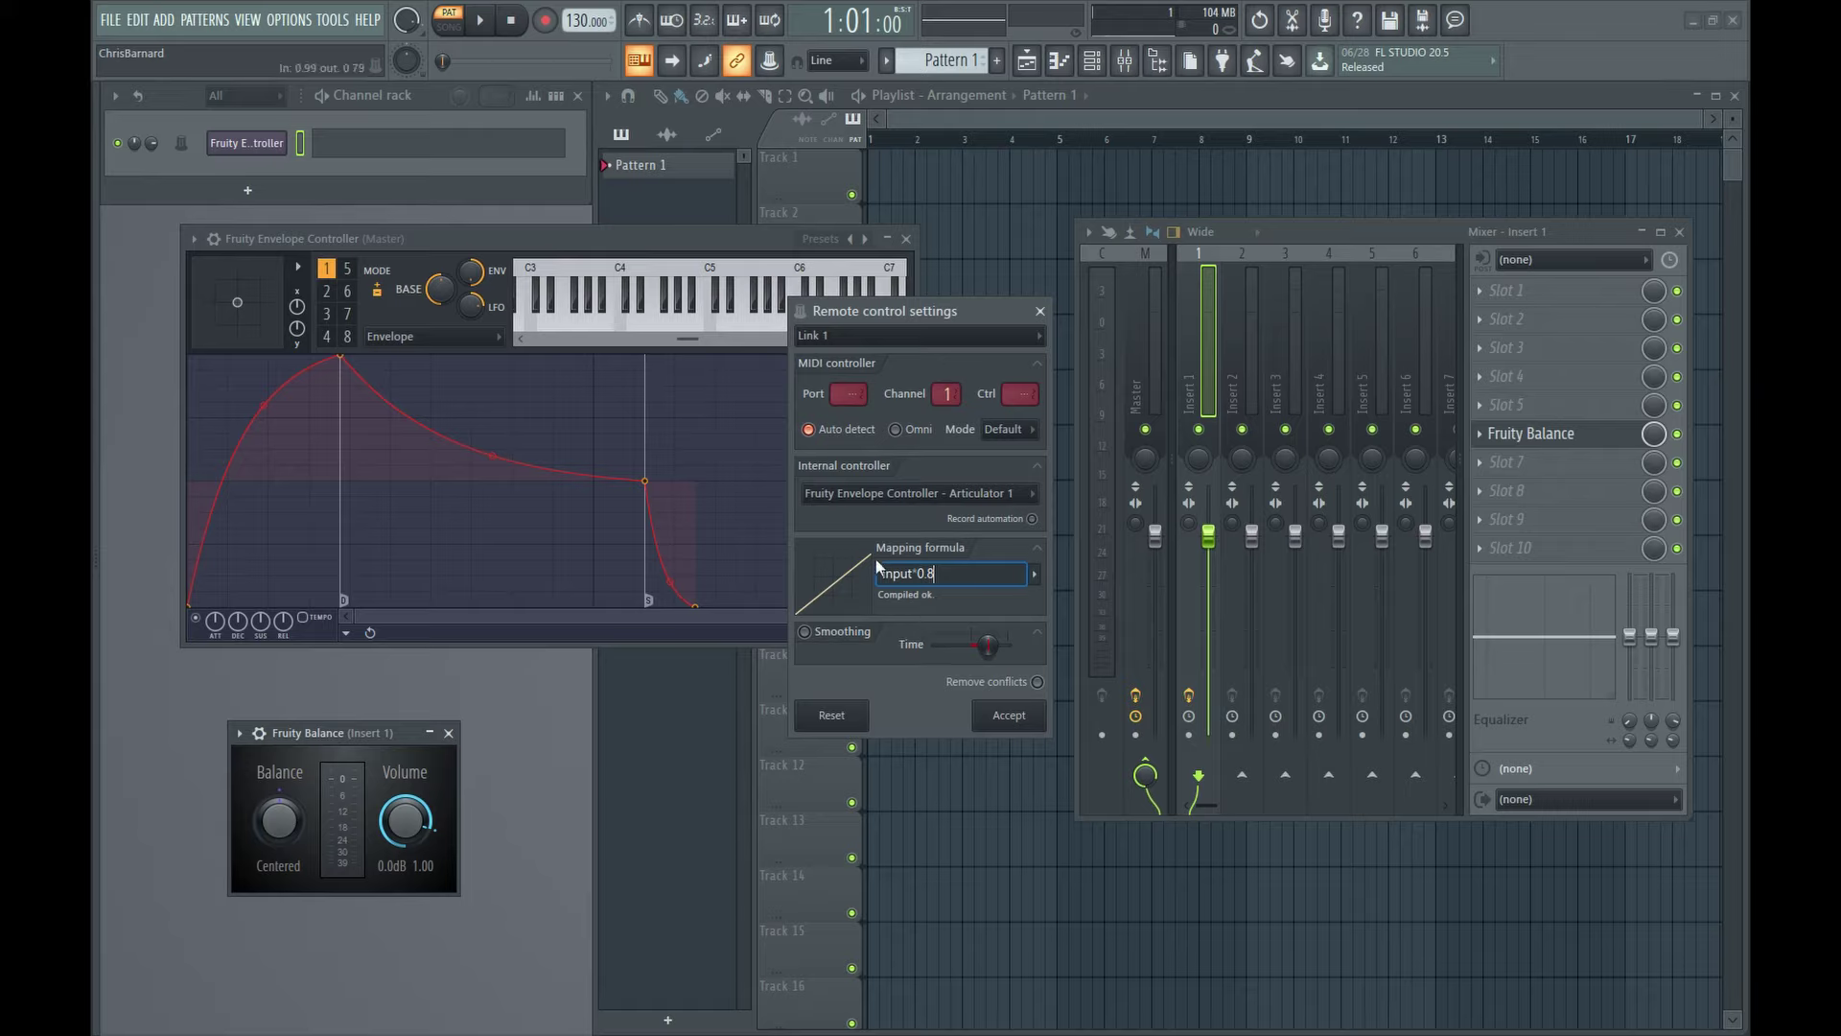
click(1013, 719)
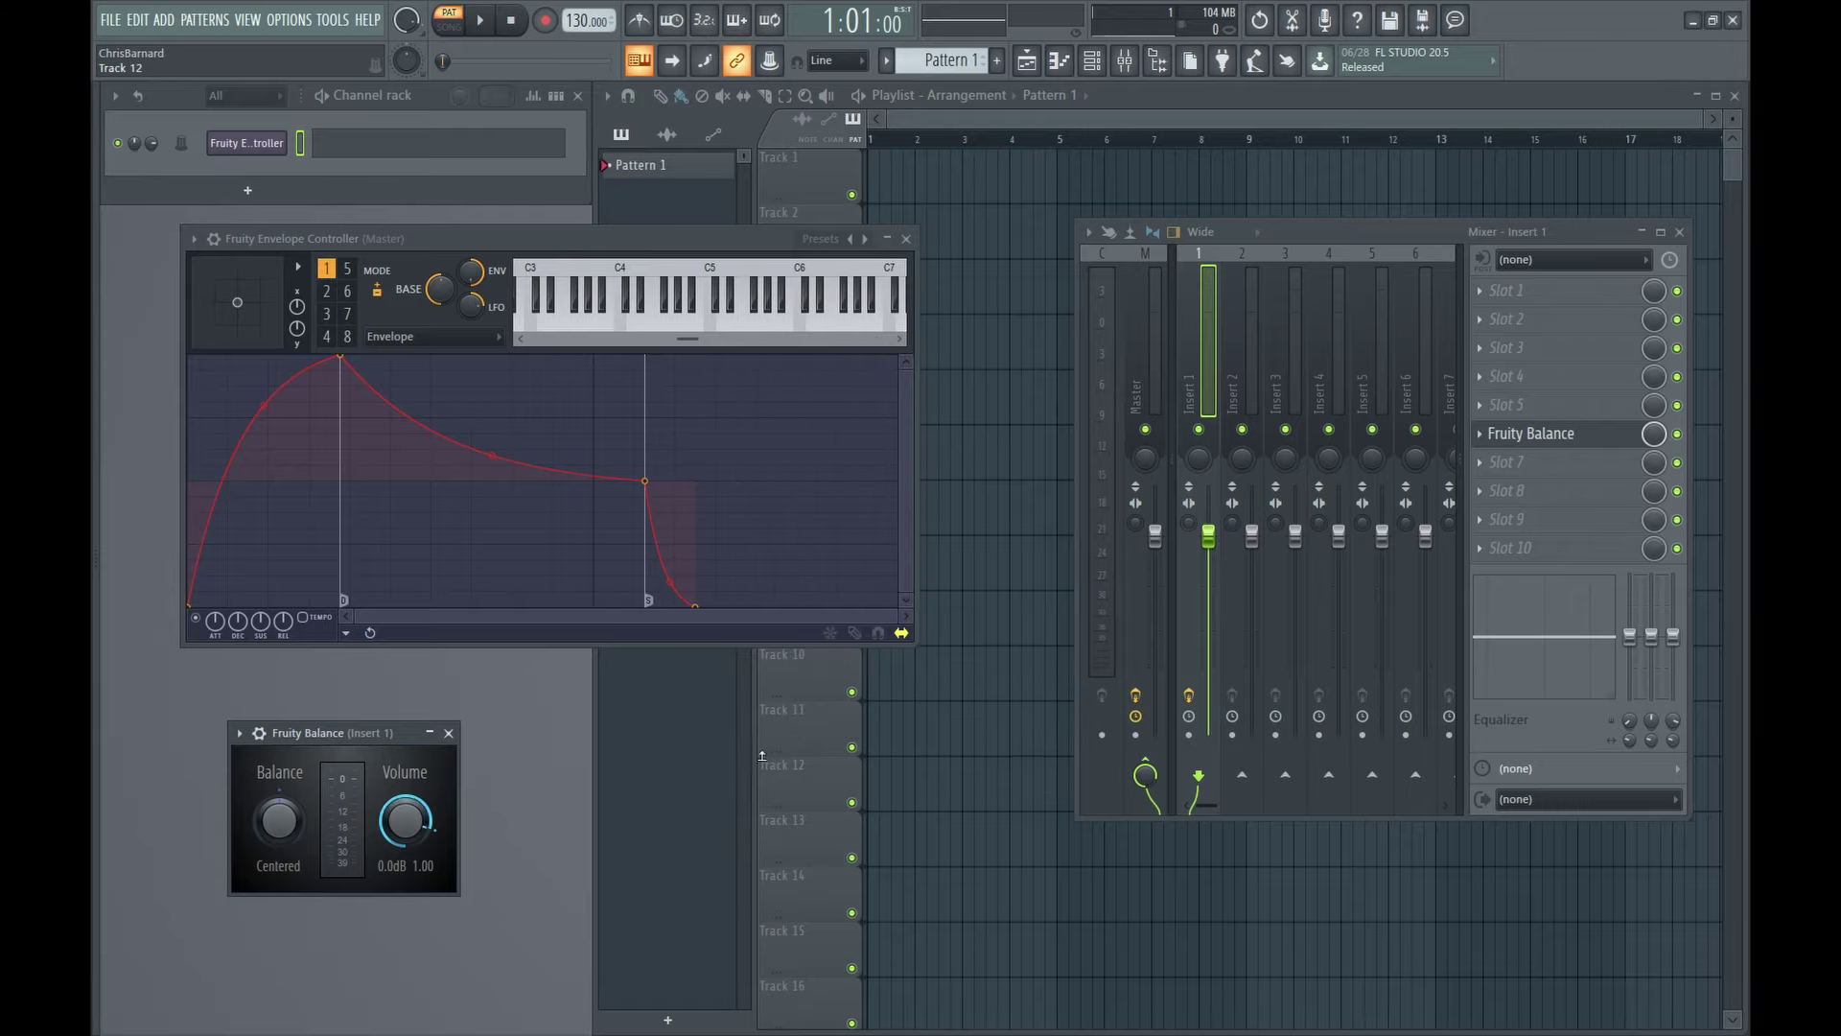
- Redraw articulator 1's envelope to drop instantly from 100% to zero and ramp linearly back to 100%, and switch its mode to ×
drag(299, 735, 363, 738)
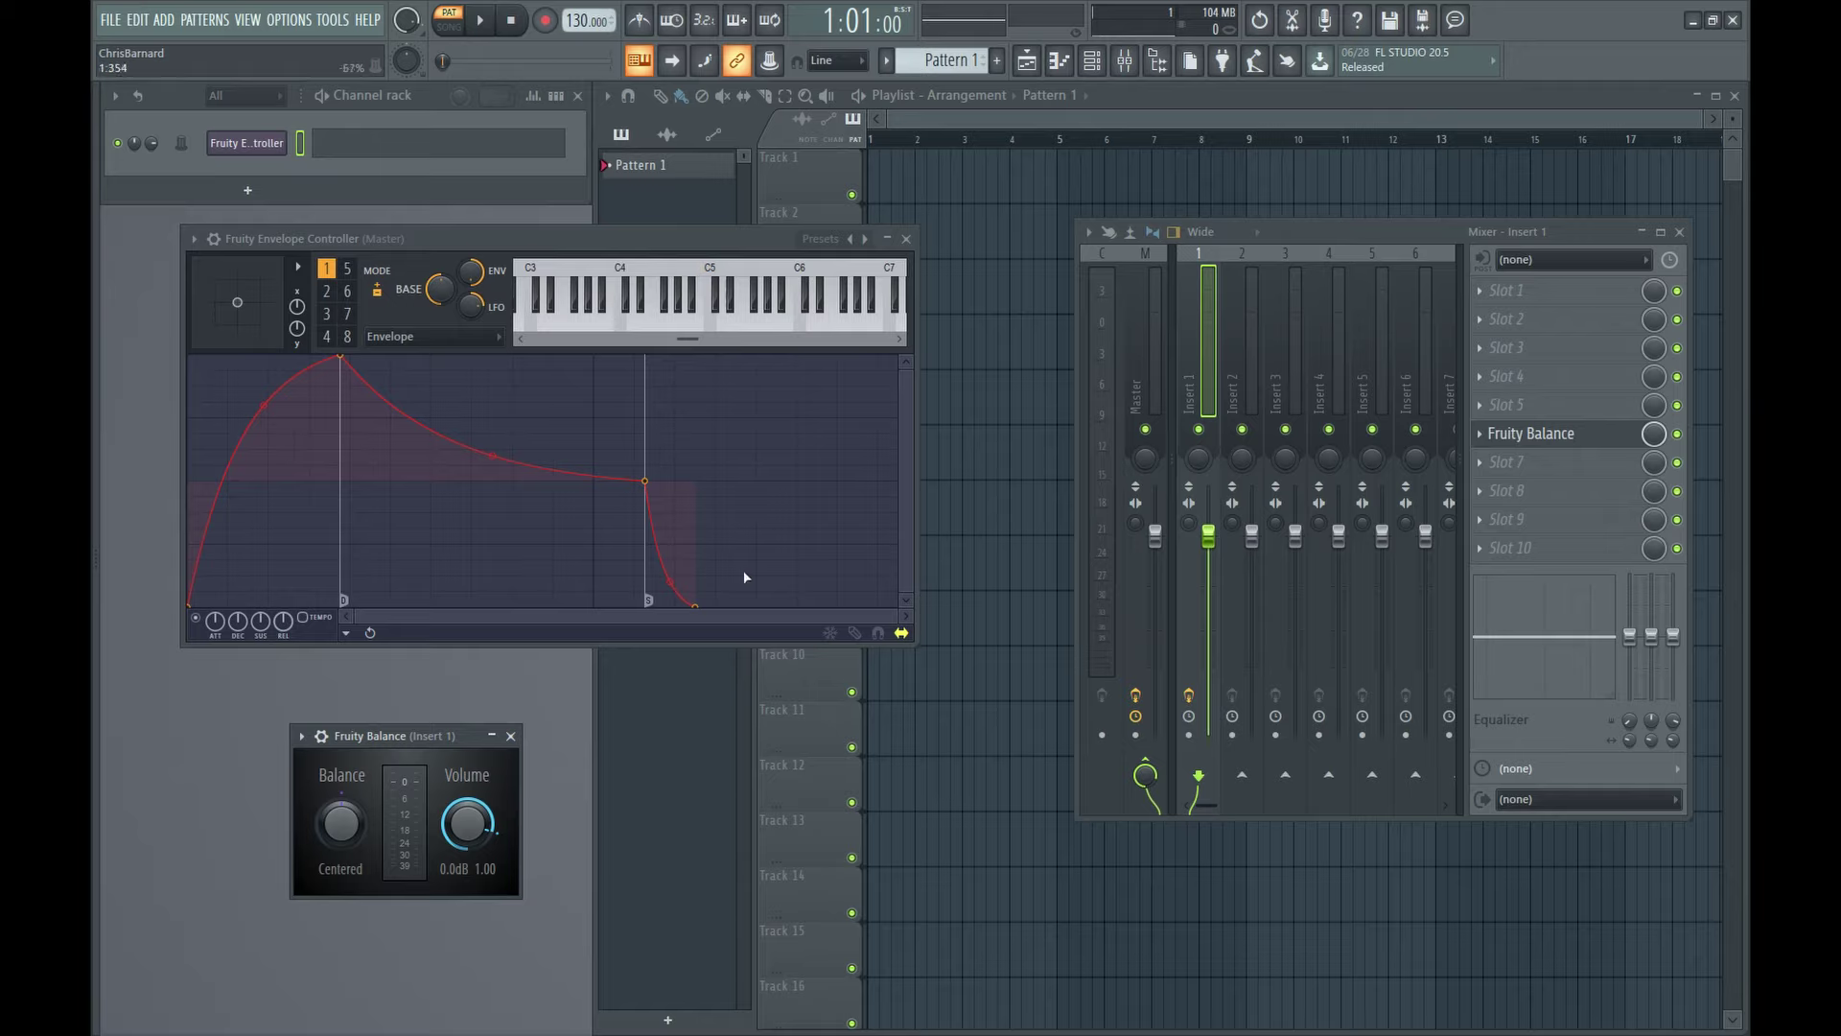
click(859, 632)
drag(727, 575, 240, 450)
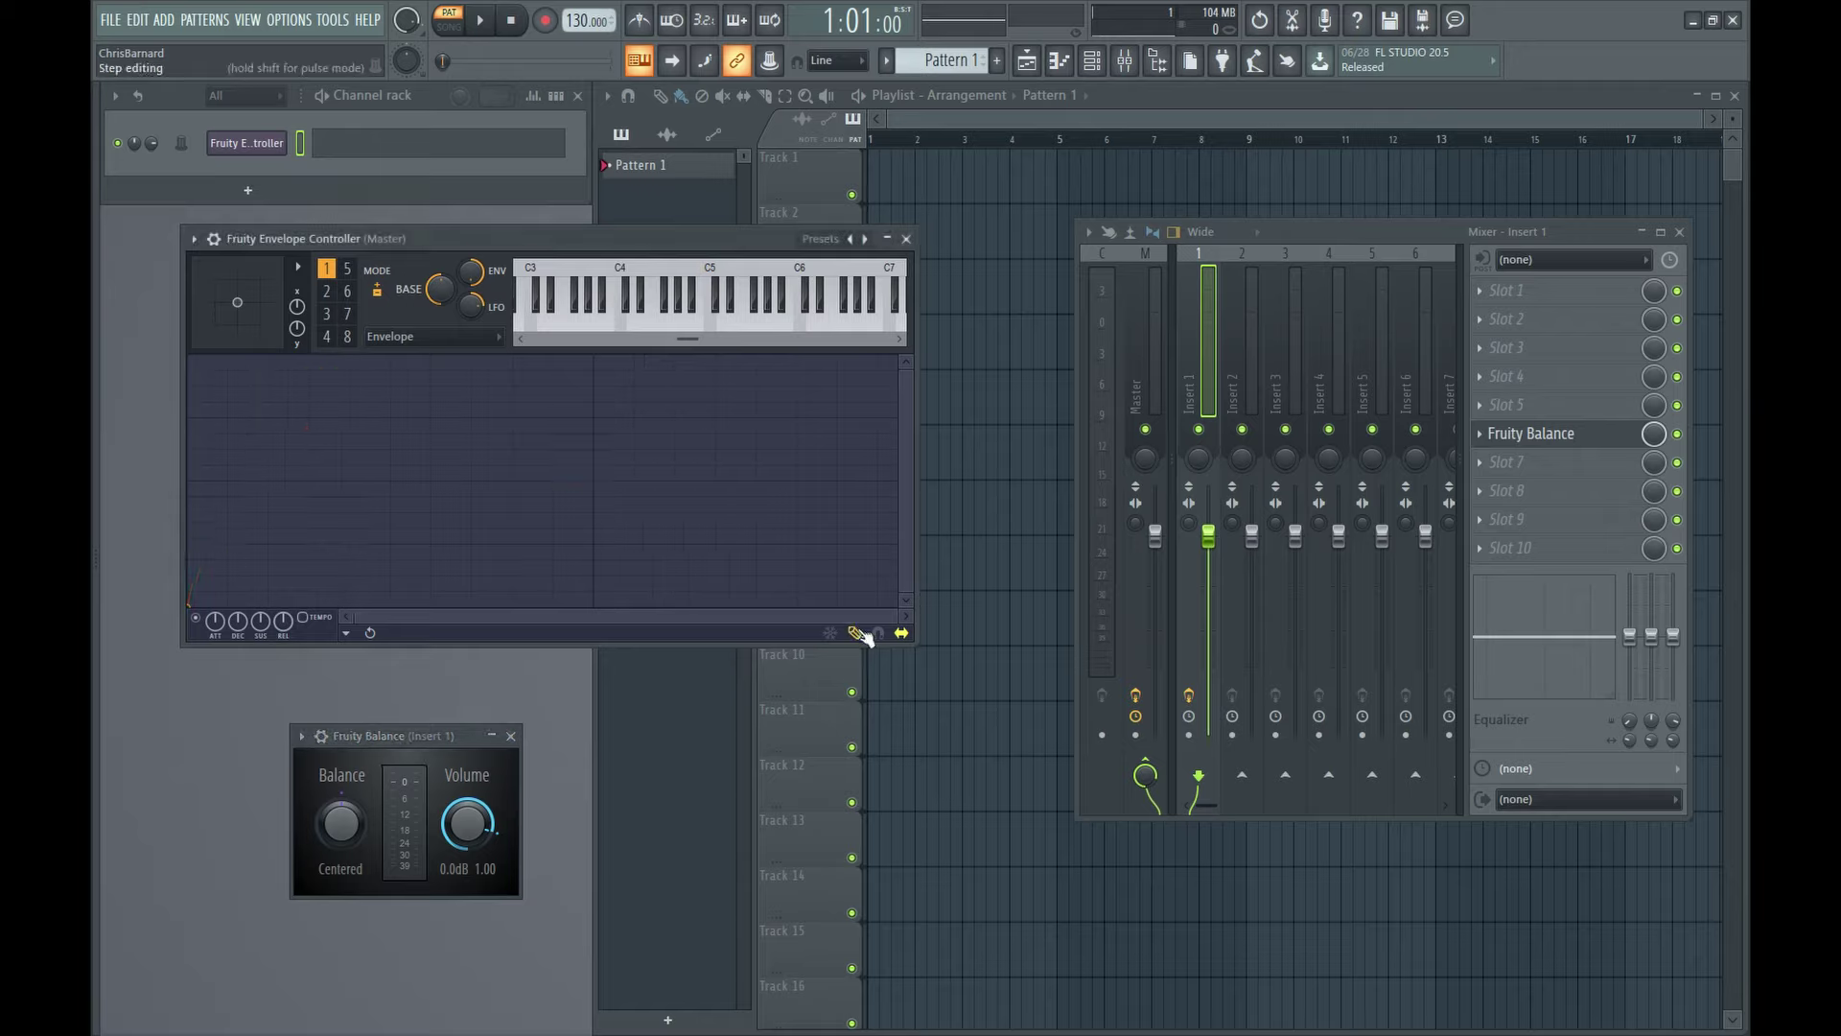
click(858, 633)
drag(190, 605, 156, 162)
drag(271, 588, 413, 325)
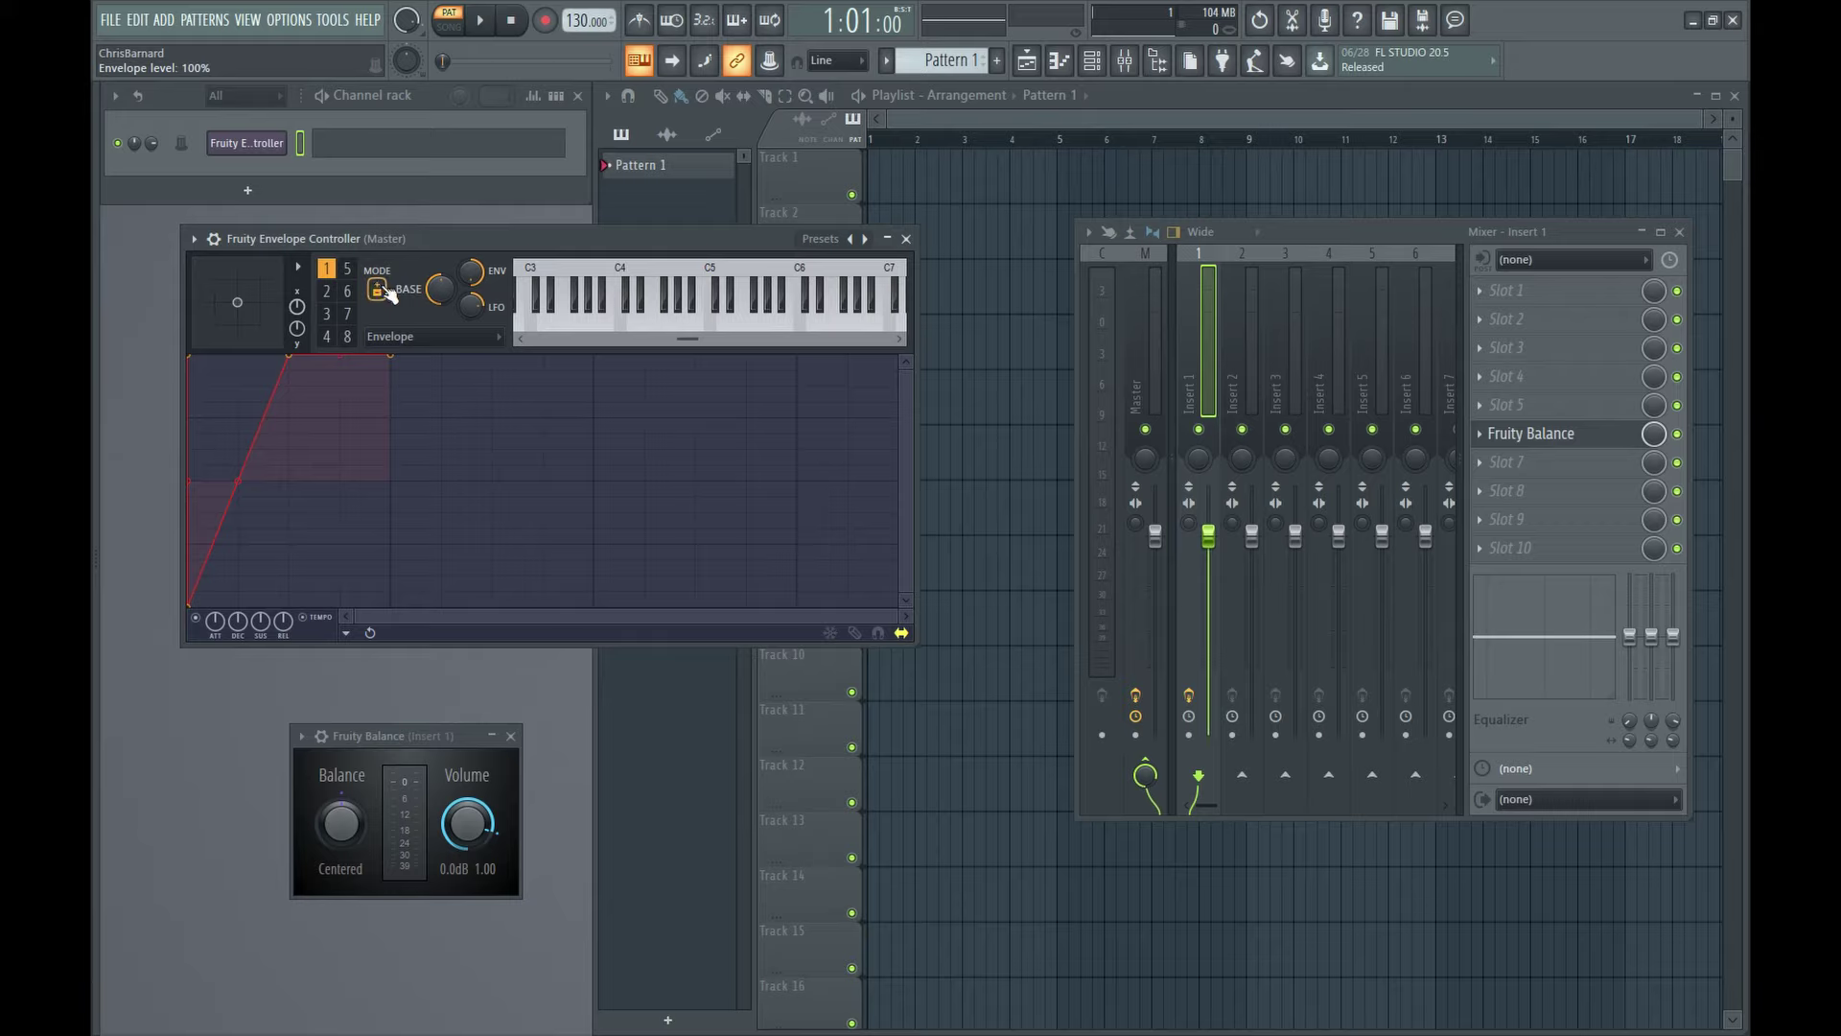
click(387, 292)
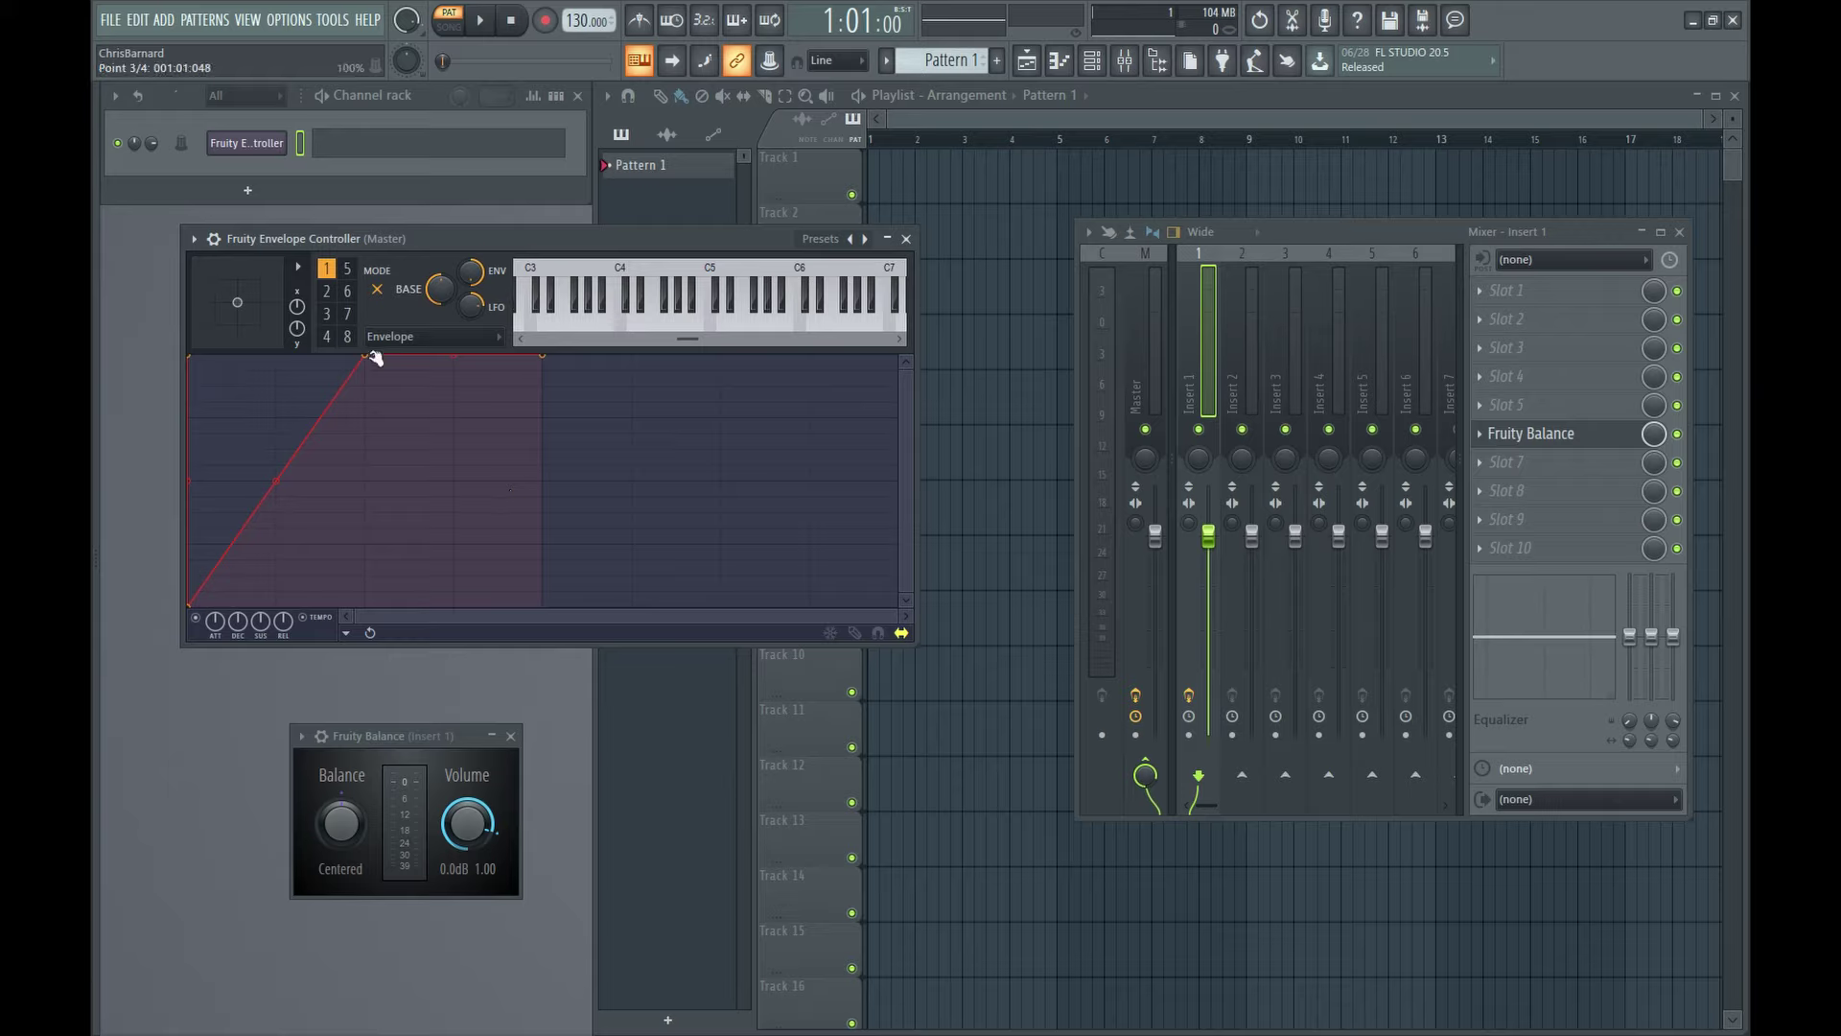
- Halve the length of articulator 1's ramp, bend it into a slow-starting steep curve and turn off sliding of the remaining points
drag(374, 358, 278, 357)
drag(229, 487, 229, 575)
mouse_move(230, 572)
mouse_down()
mouse_move(230, 384)
mouse_move(230, 583)
mouse_up()
key(q)
key(q)
key(q)
key(q)
key(q)
drag(278, 356, 279, 319)
key(alt+z)
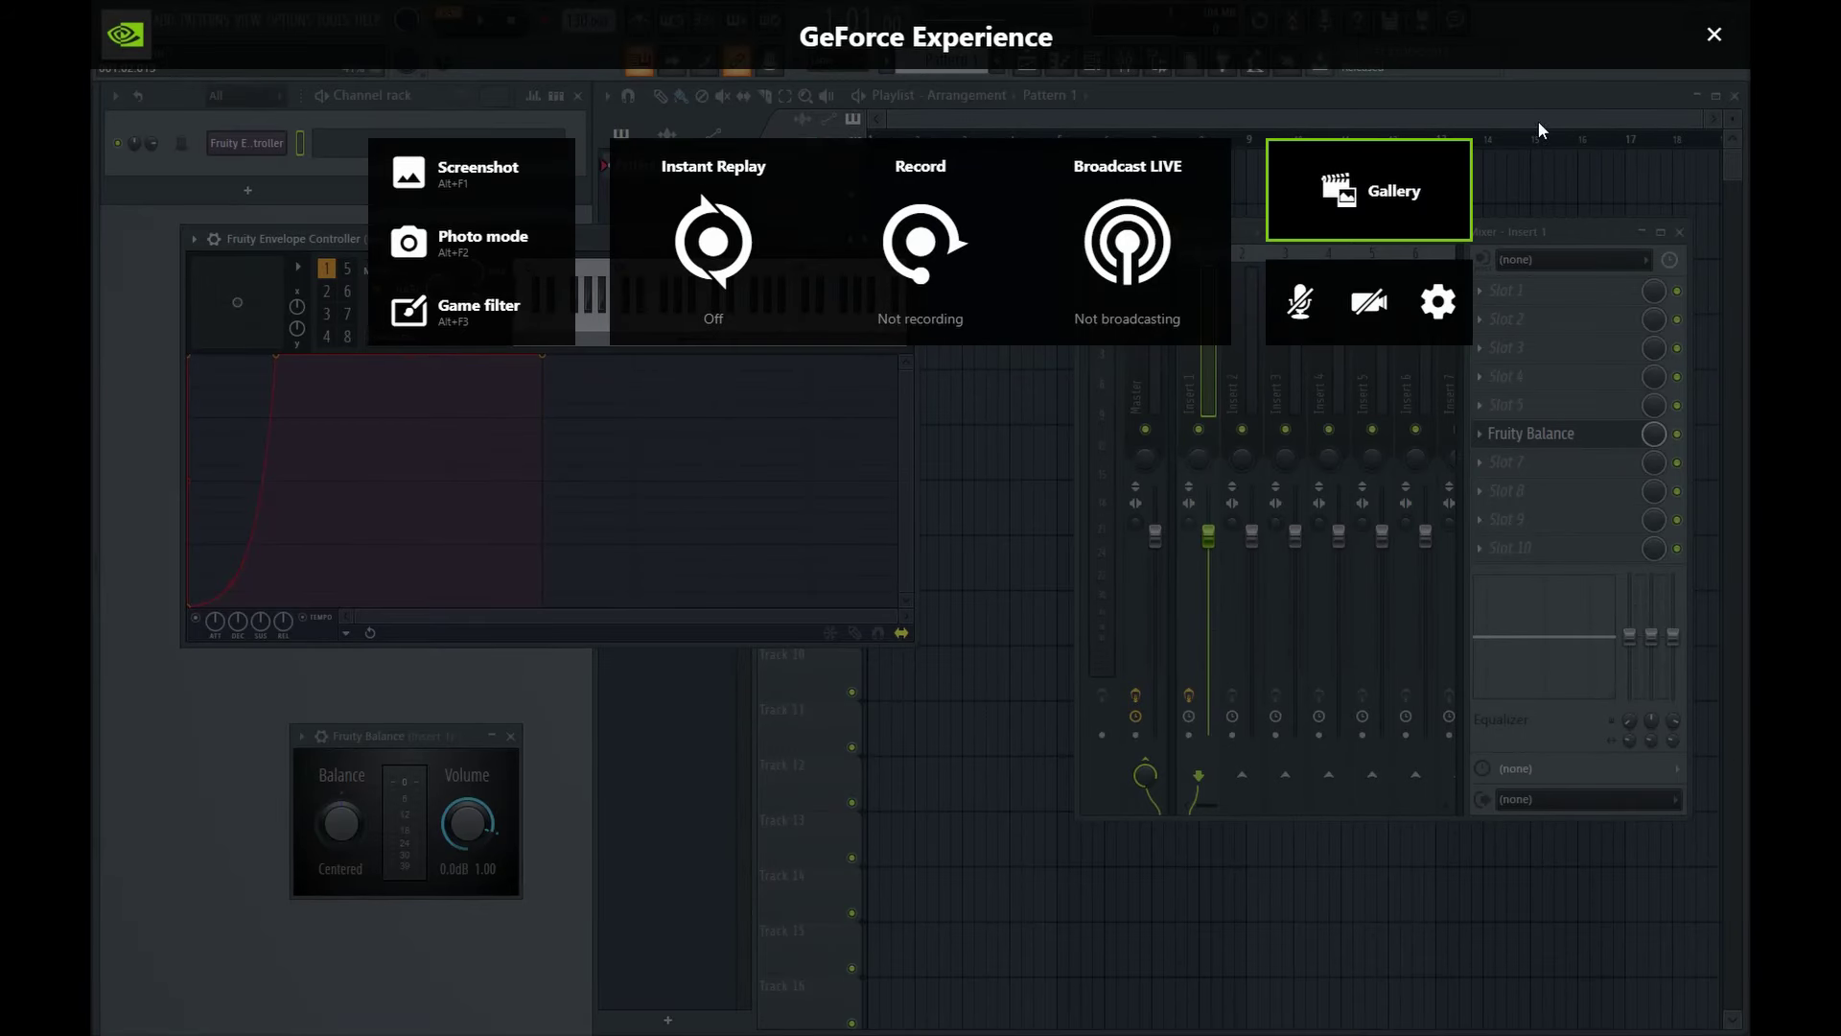
click(1714, 35)
click(902, 634)
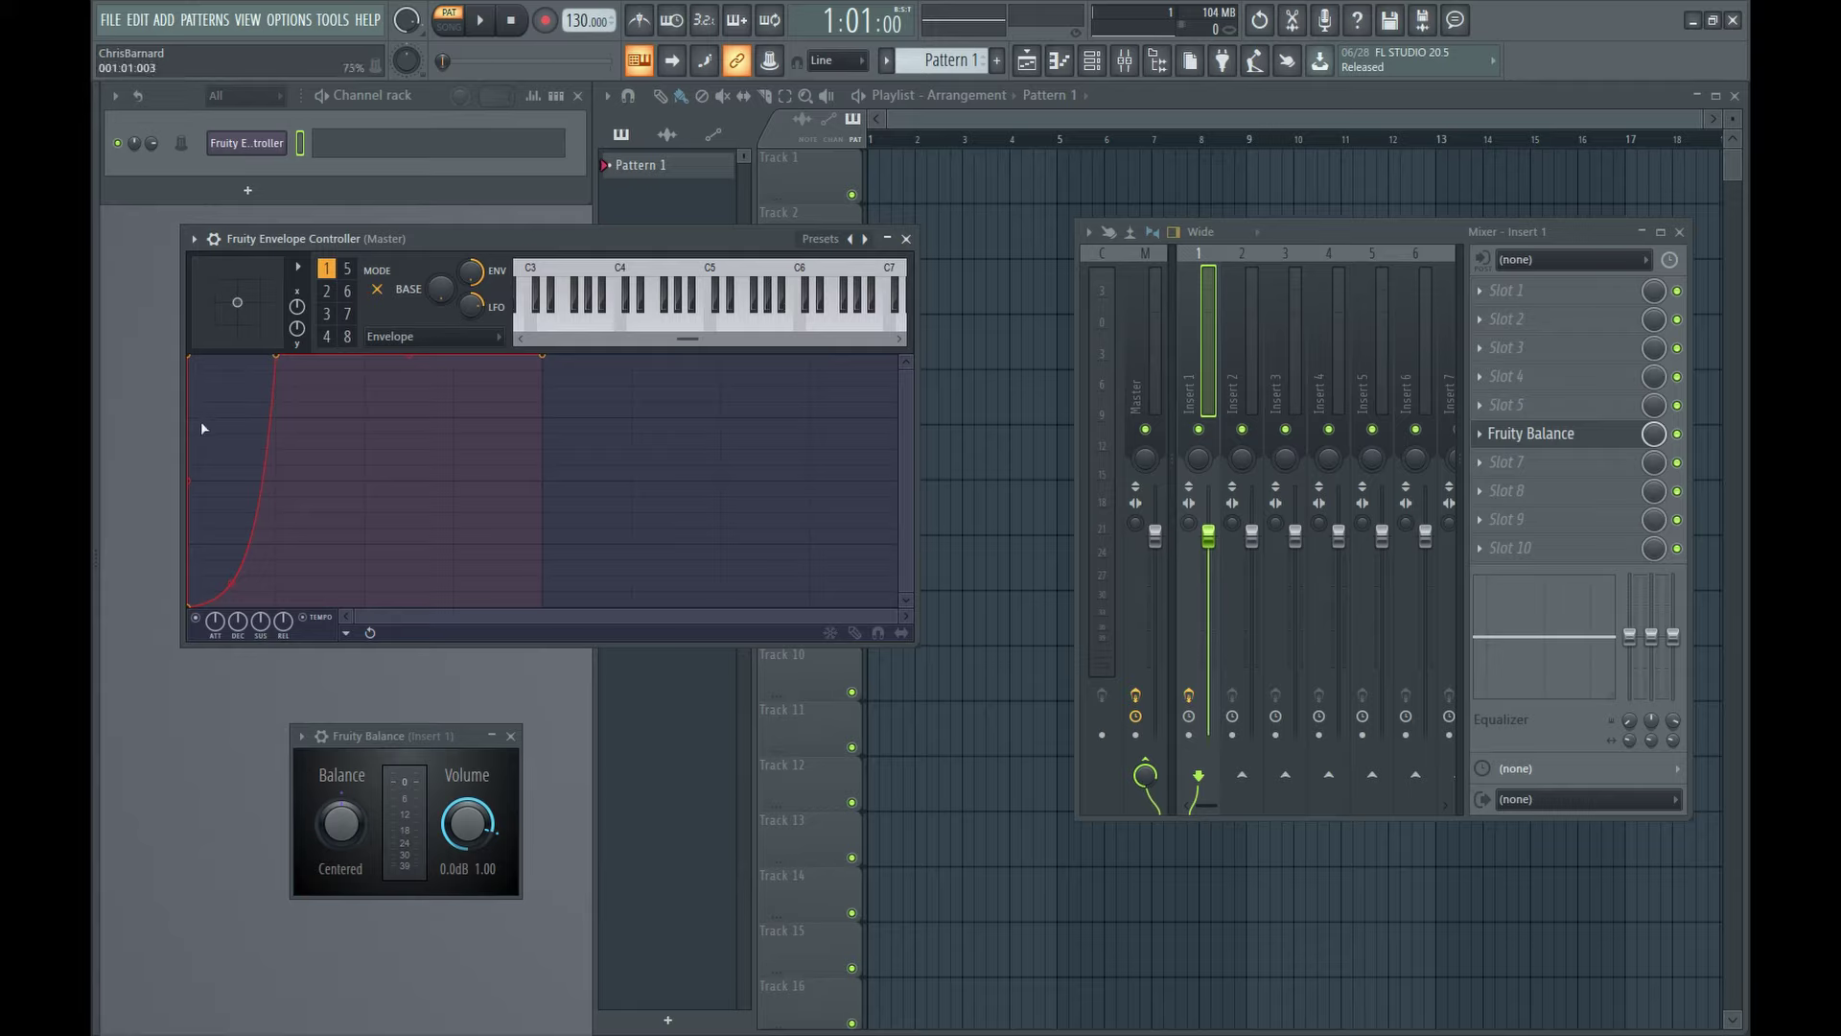
- Examine the eight articulators offered for the Volume link and their envelopes in Fruity Envelope Controller
right_click(493, 838)
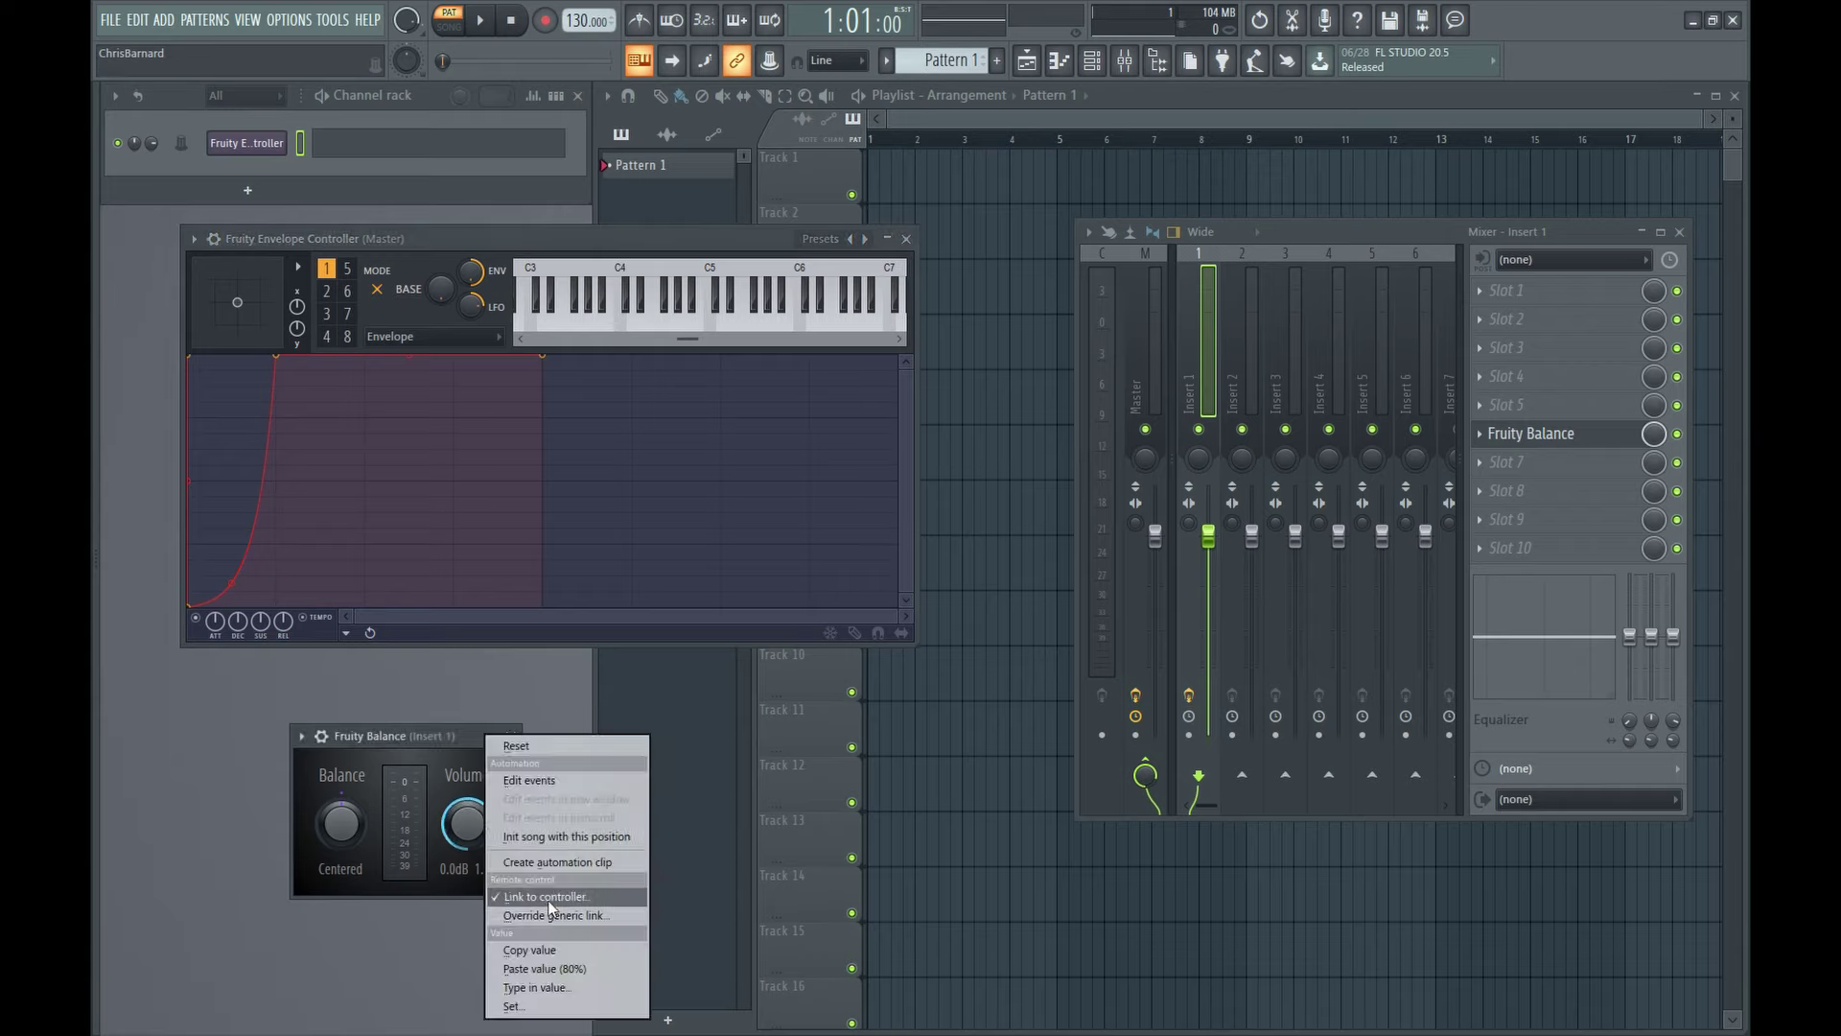
click(518, 894)
click(964, 503)
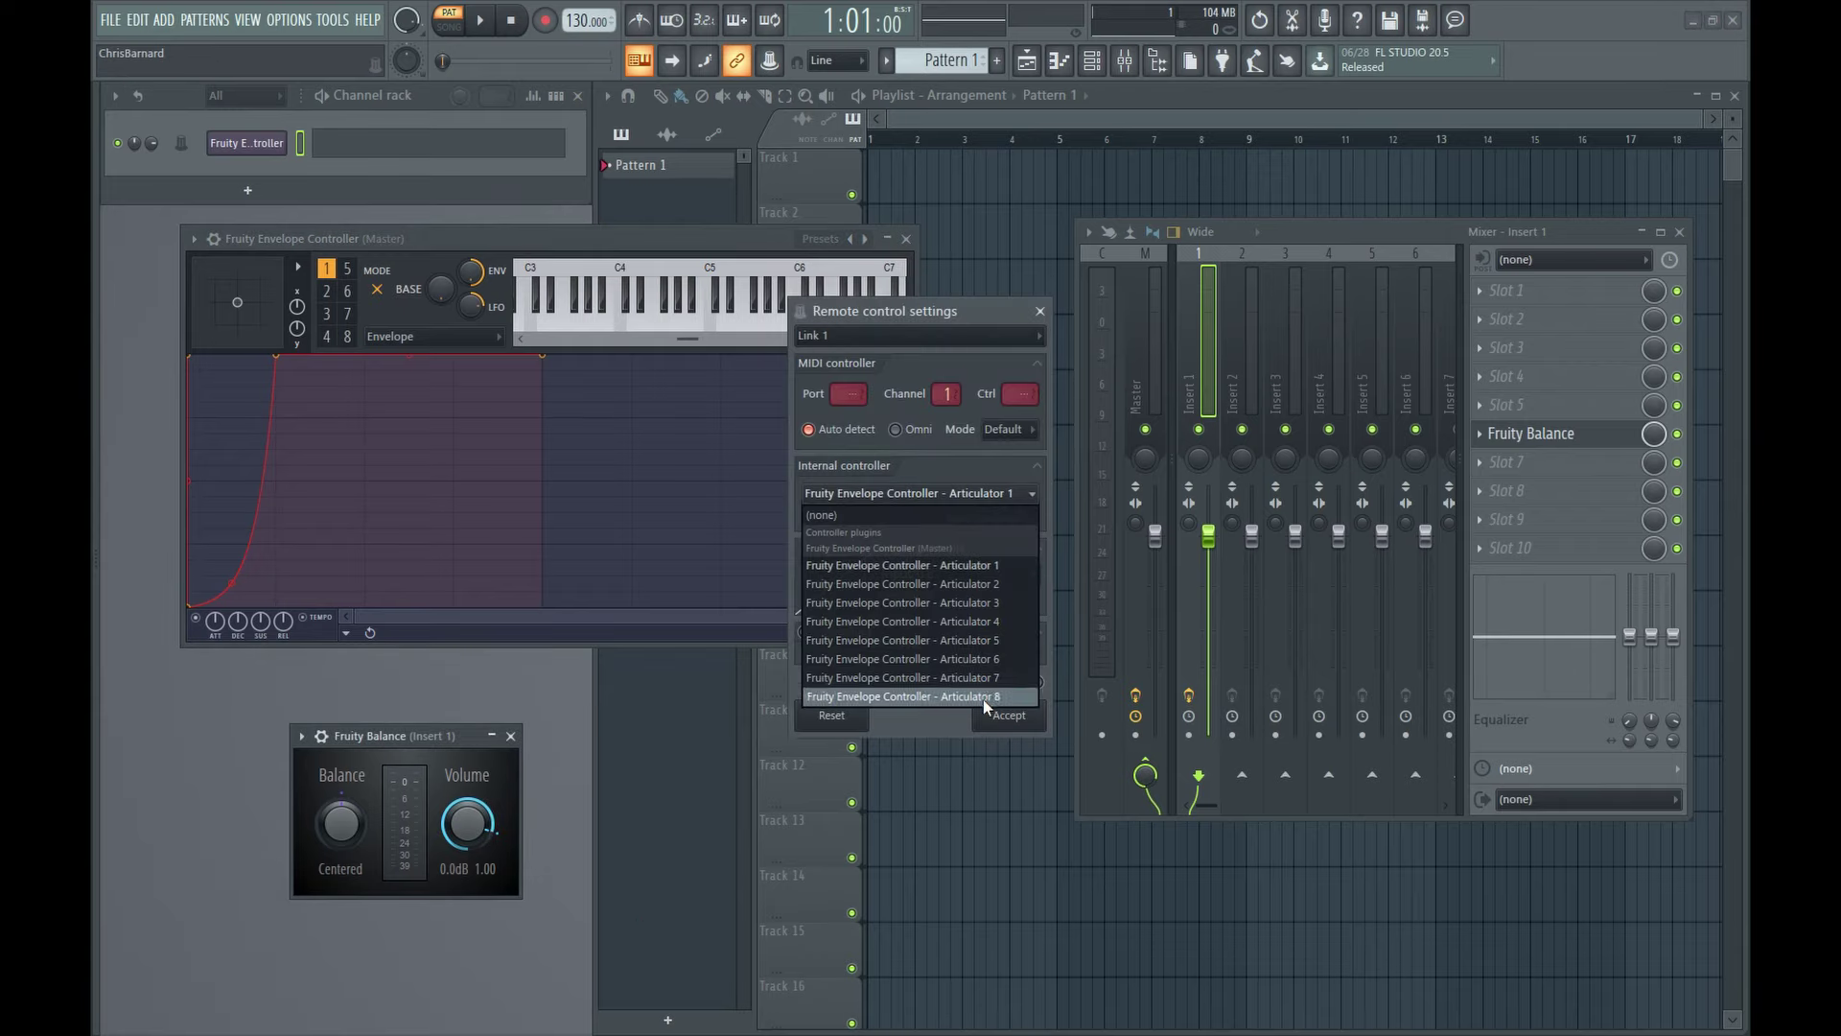
click(1043, 315)
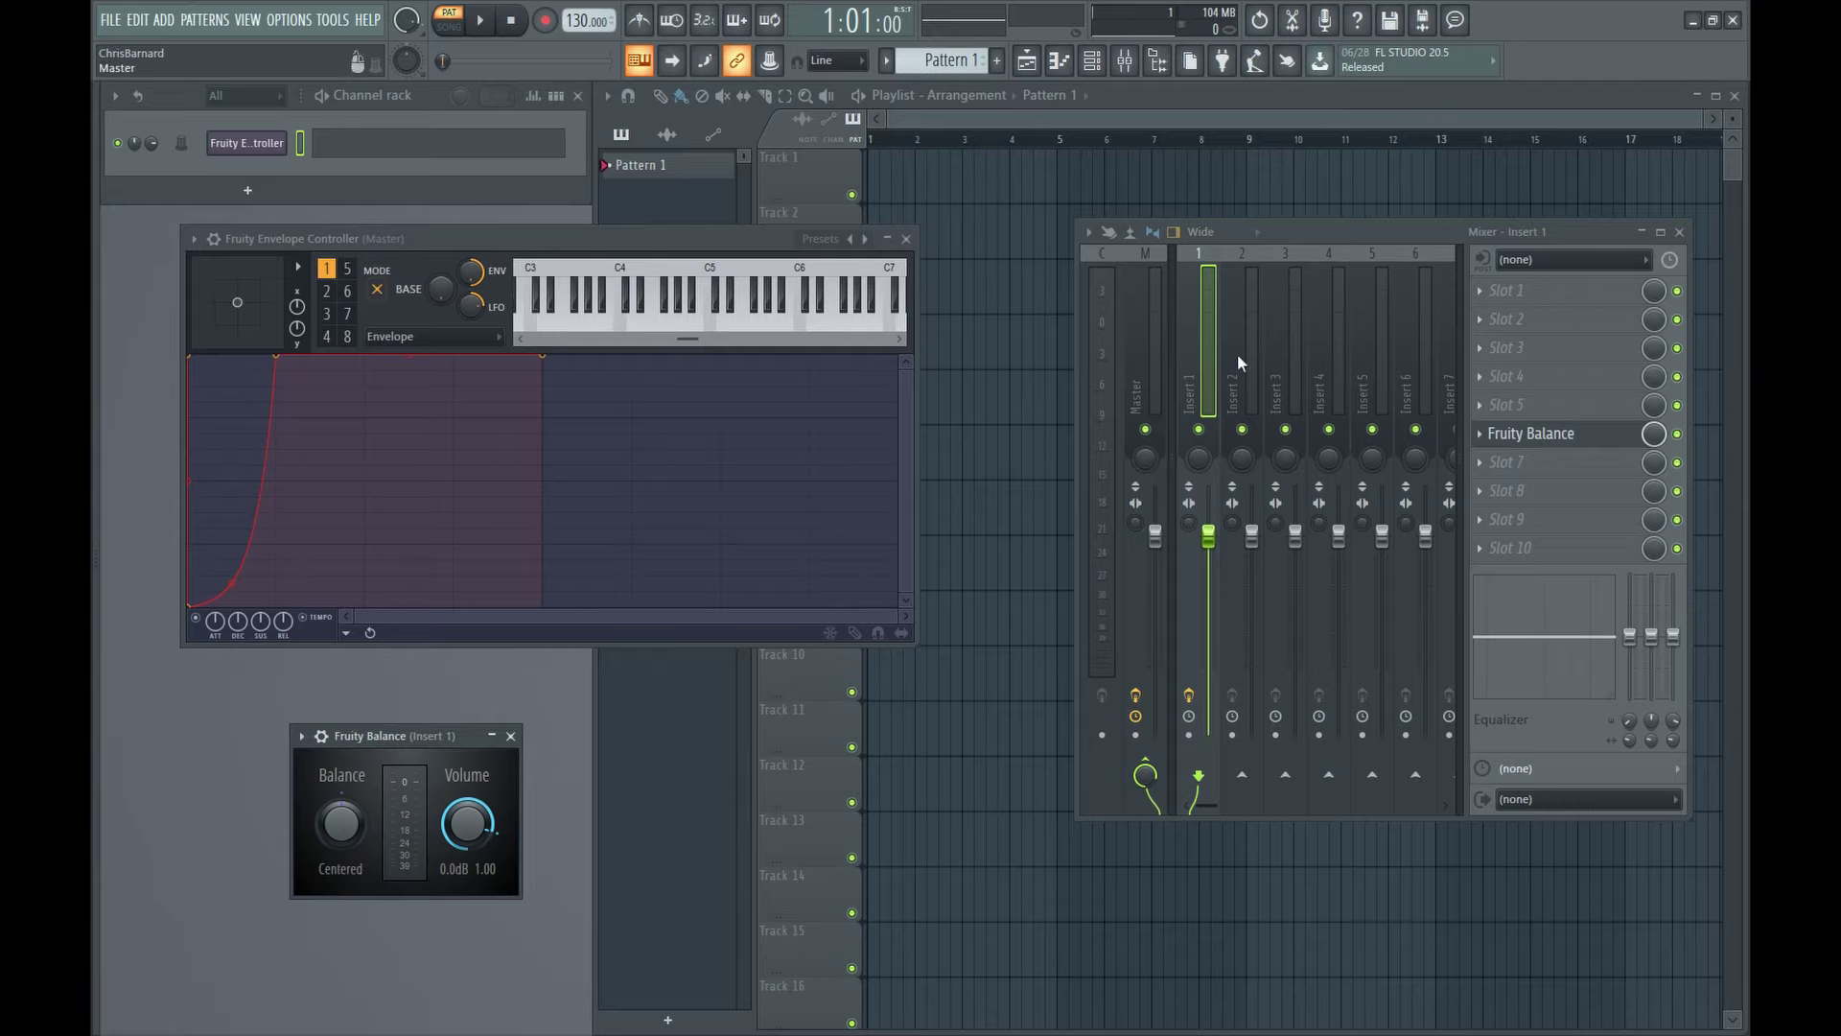
click(326, 336)
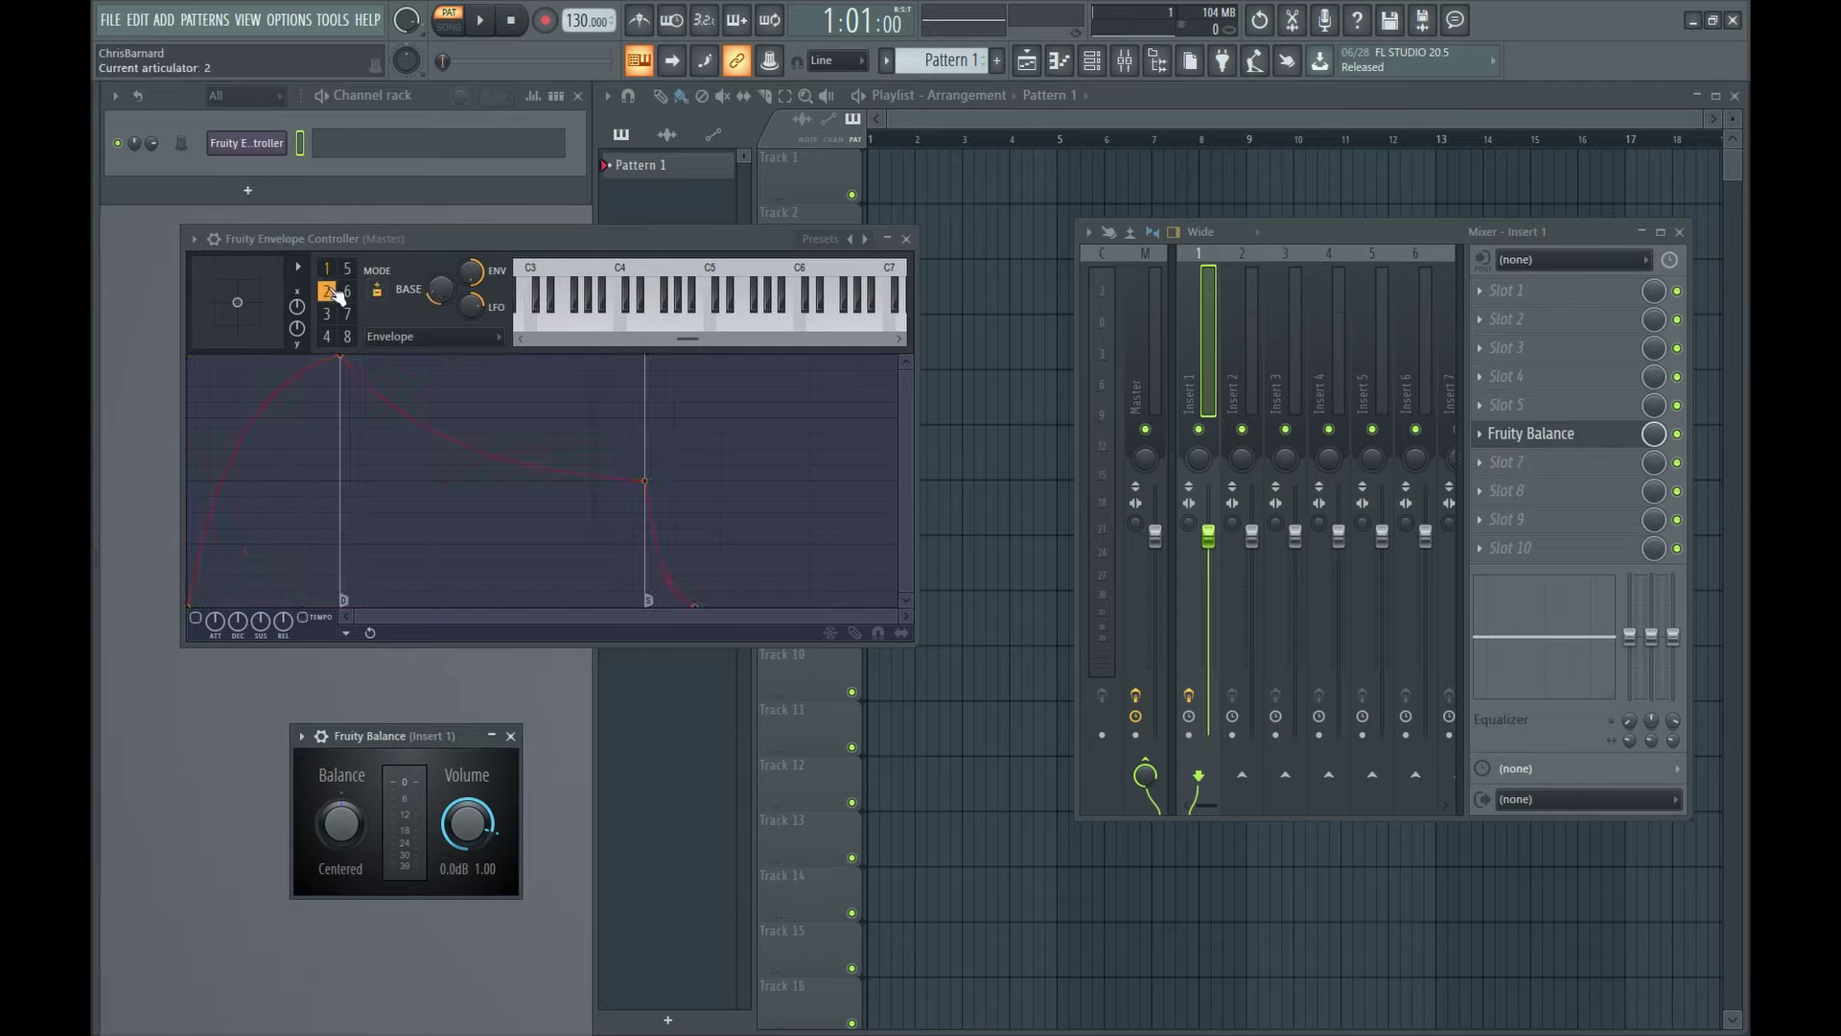
drag(361, 266, 361, 401)
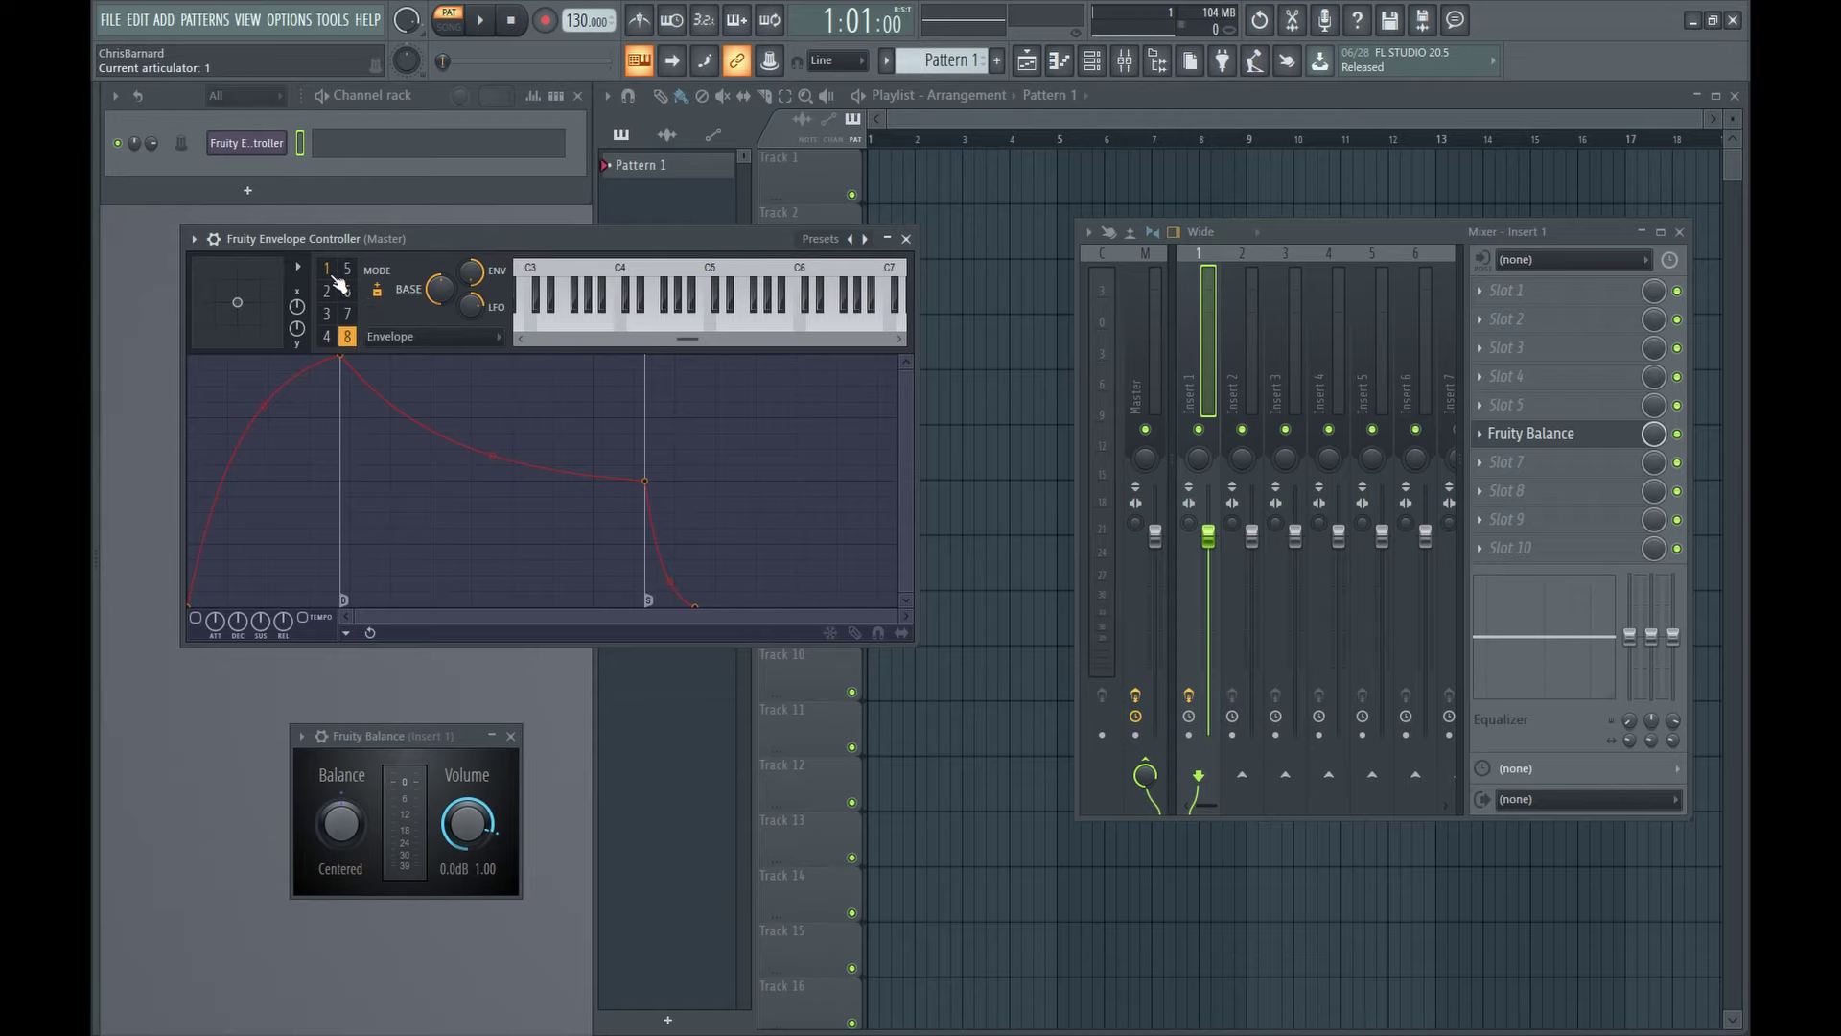
click(328, 270)
- Add a C6 note at the start of Pattern 1 in Fruity Envelope Controller's piano roll
key(F7)
click(863, 446)
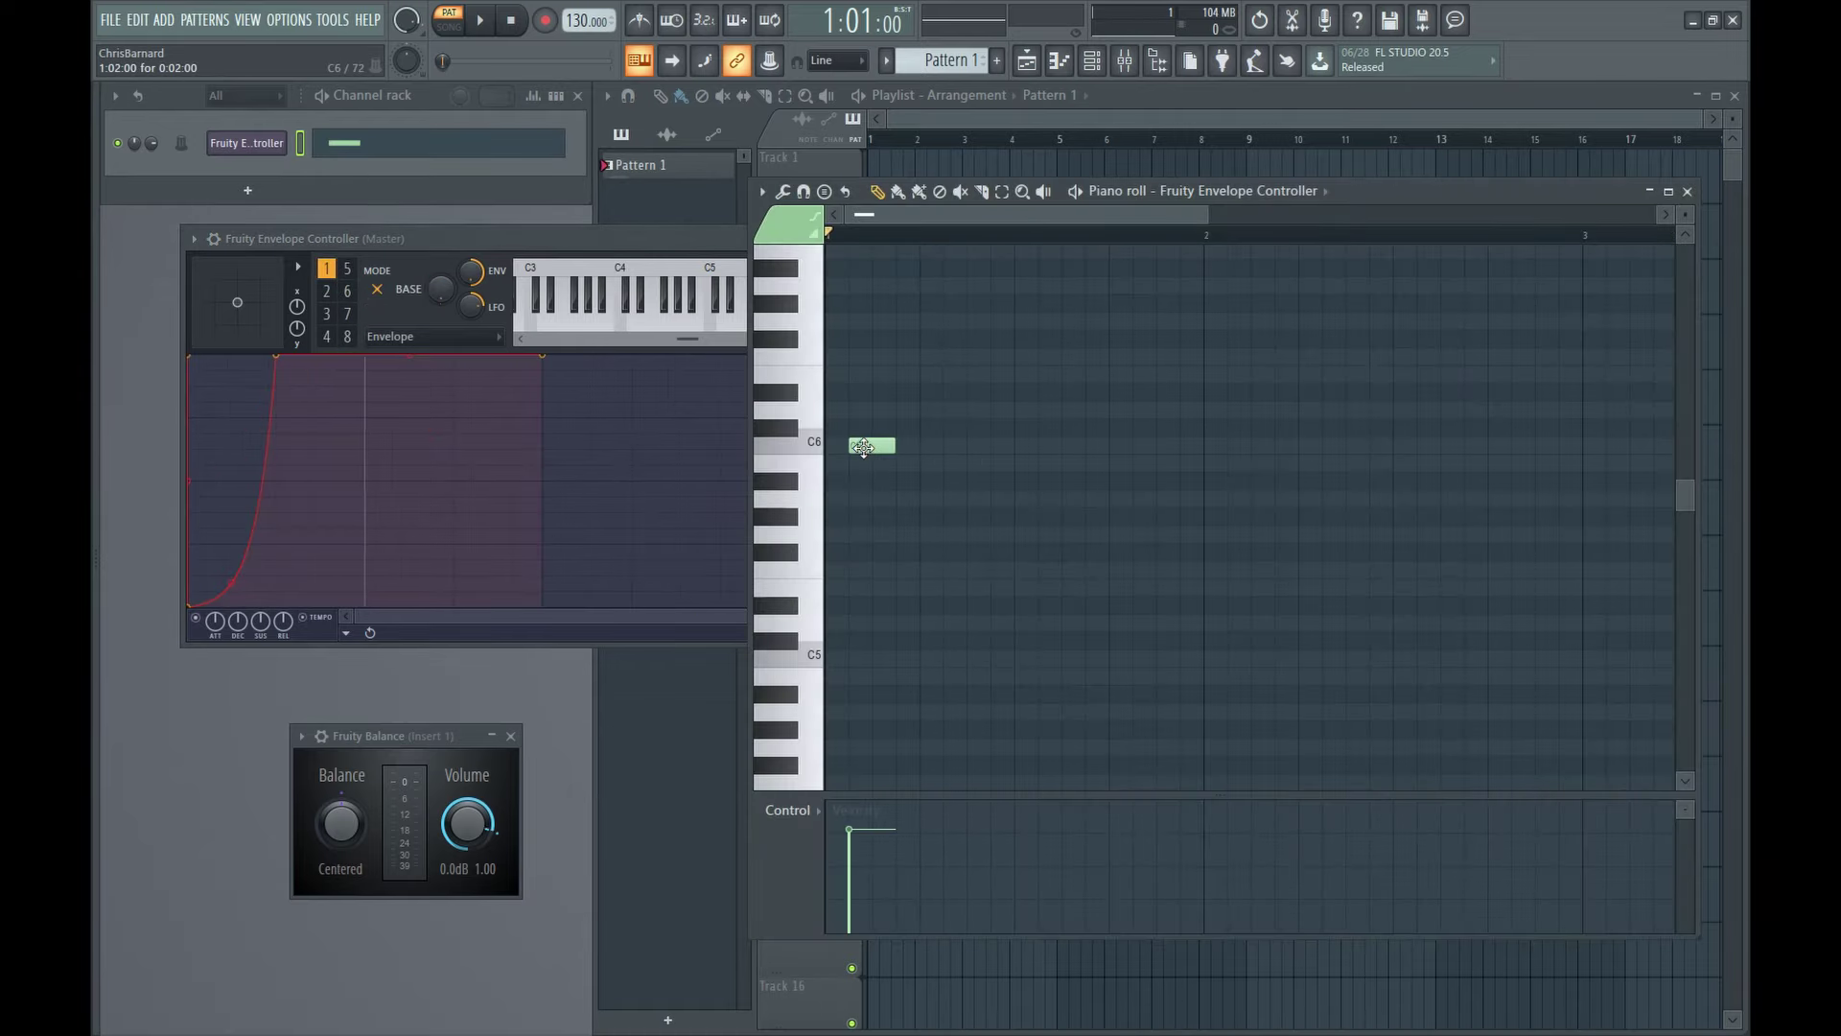
drag(863, 448, 839, 448)
key(F7)
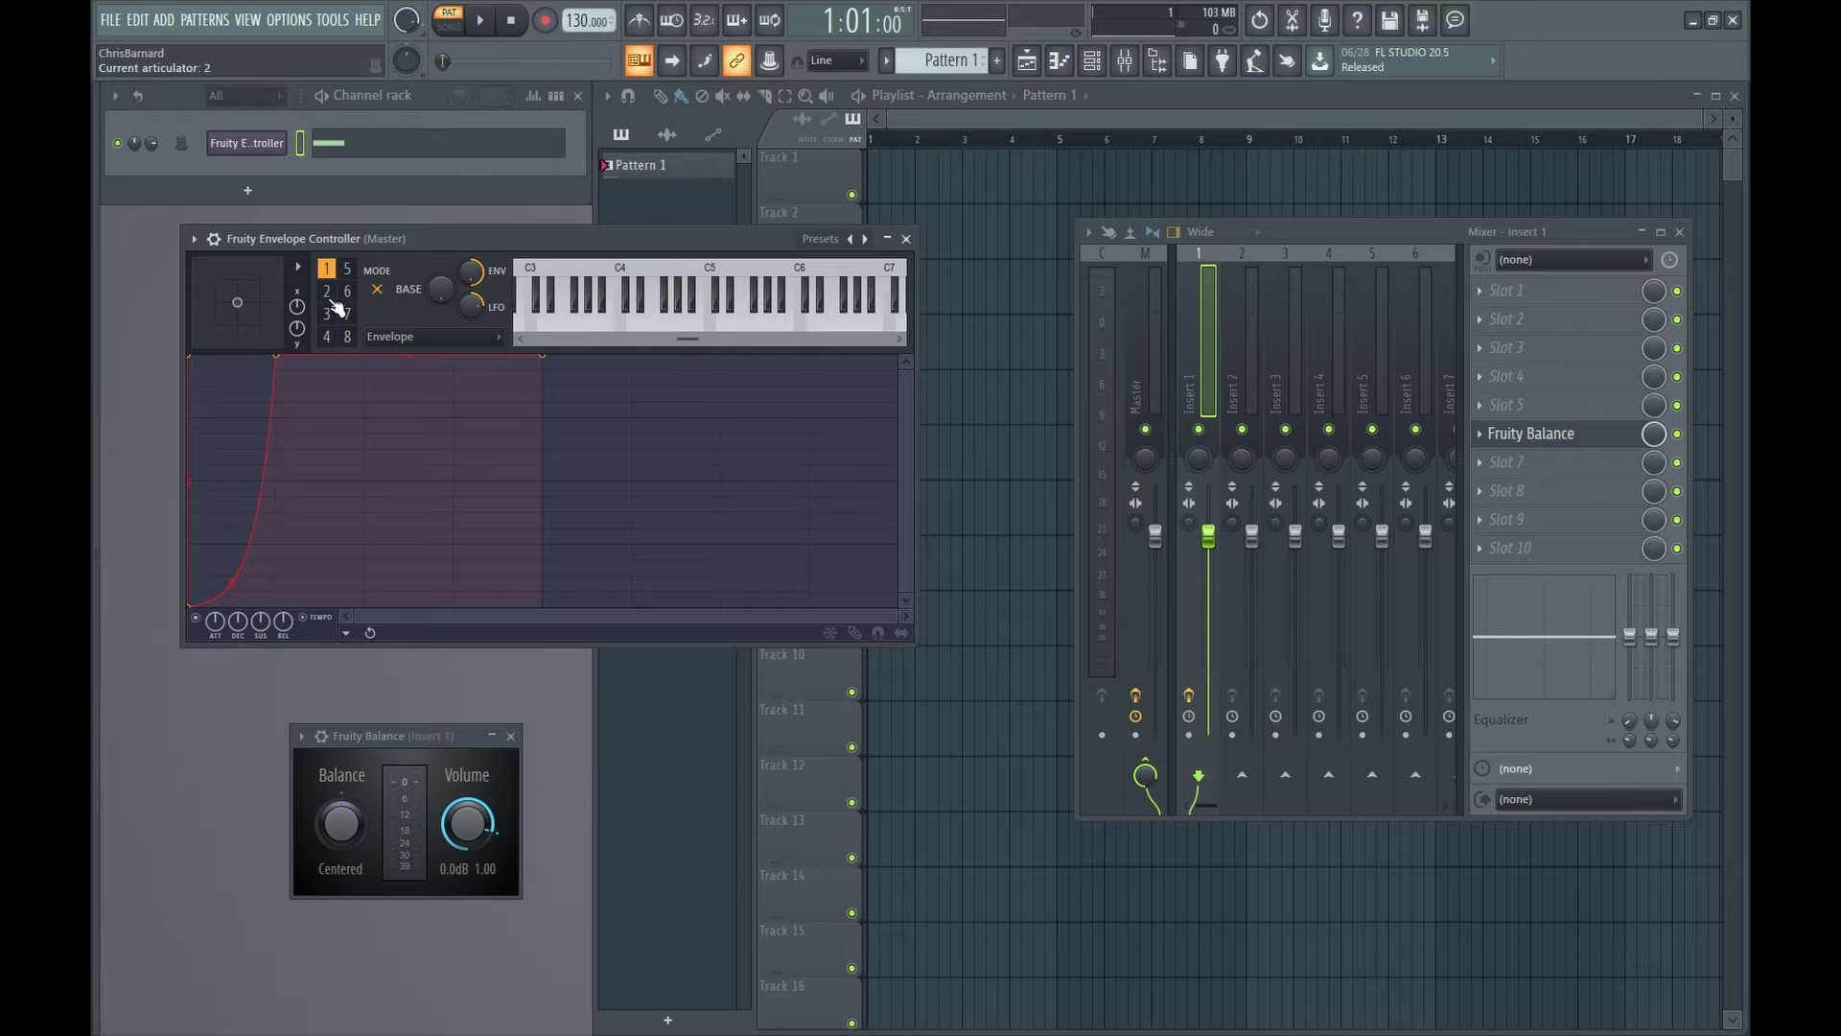
- Limit articulator 1's key range to C5 and give articulators 2 and 3 single-key ranges just above it
click(714, 332)
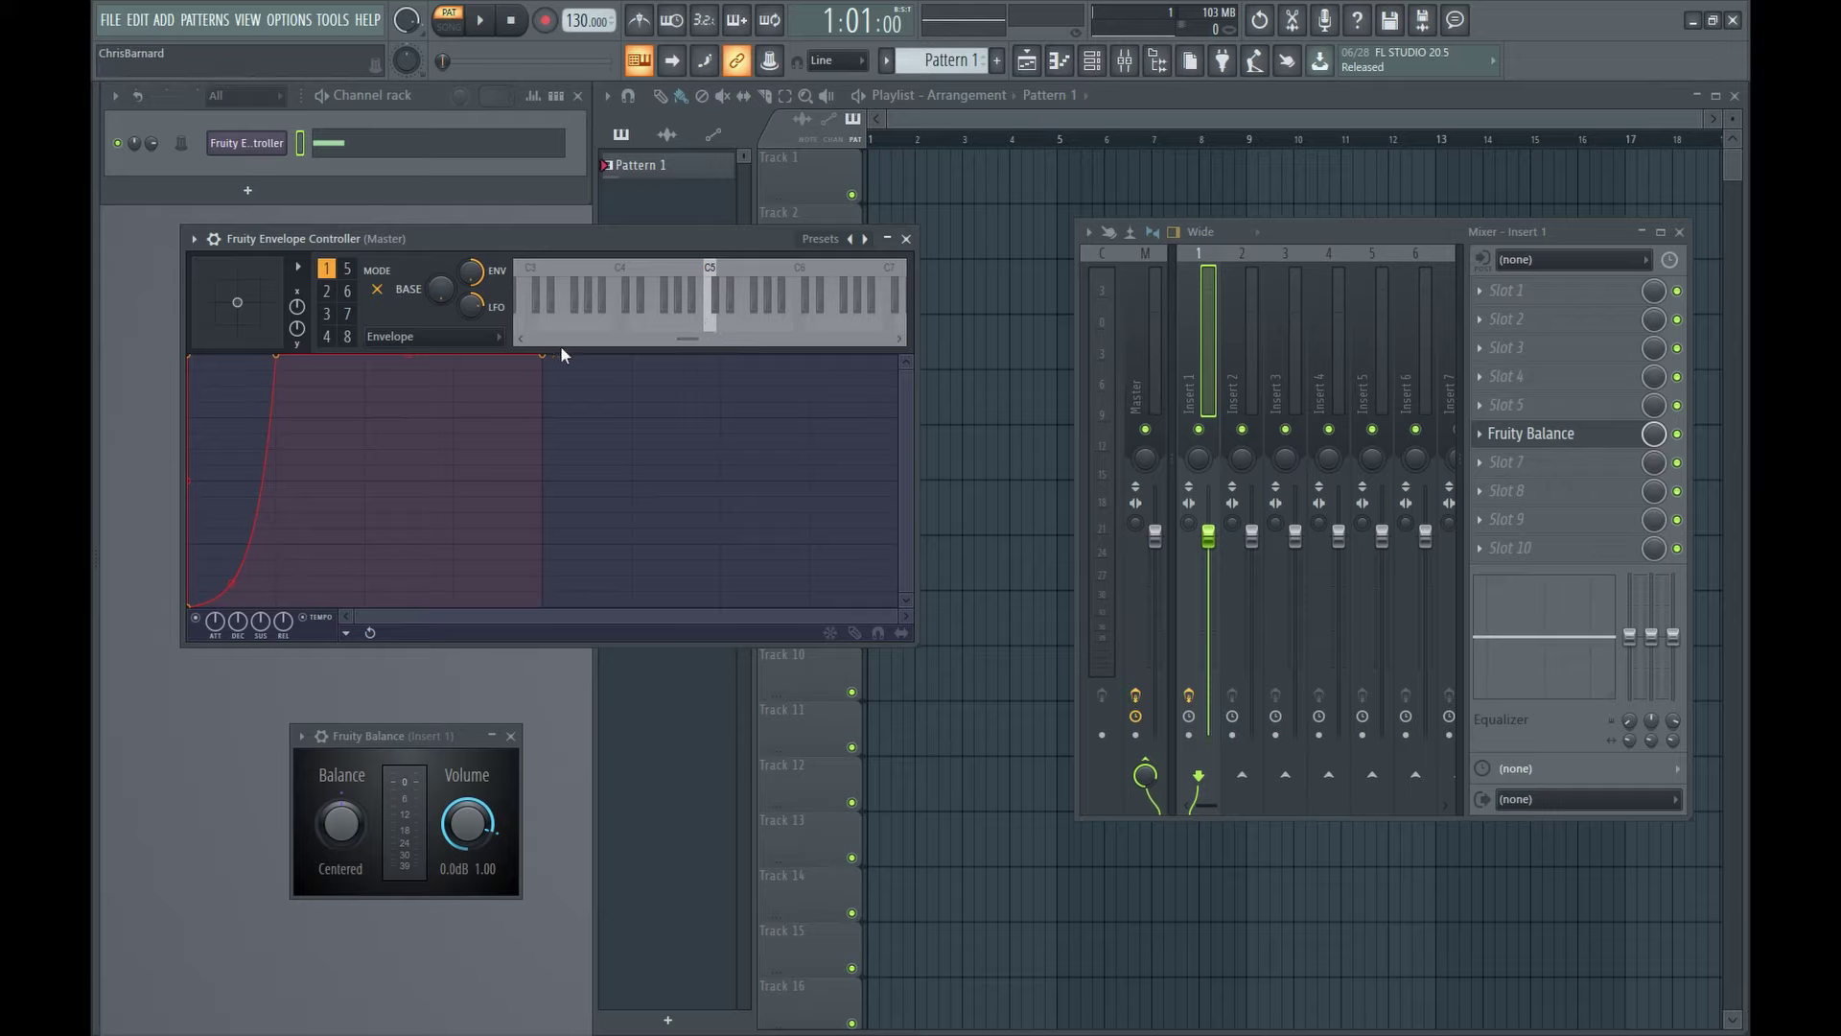
click(329, 291)
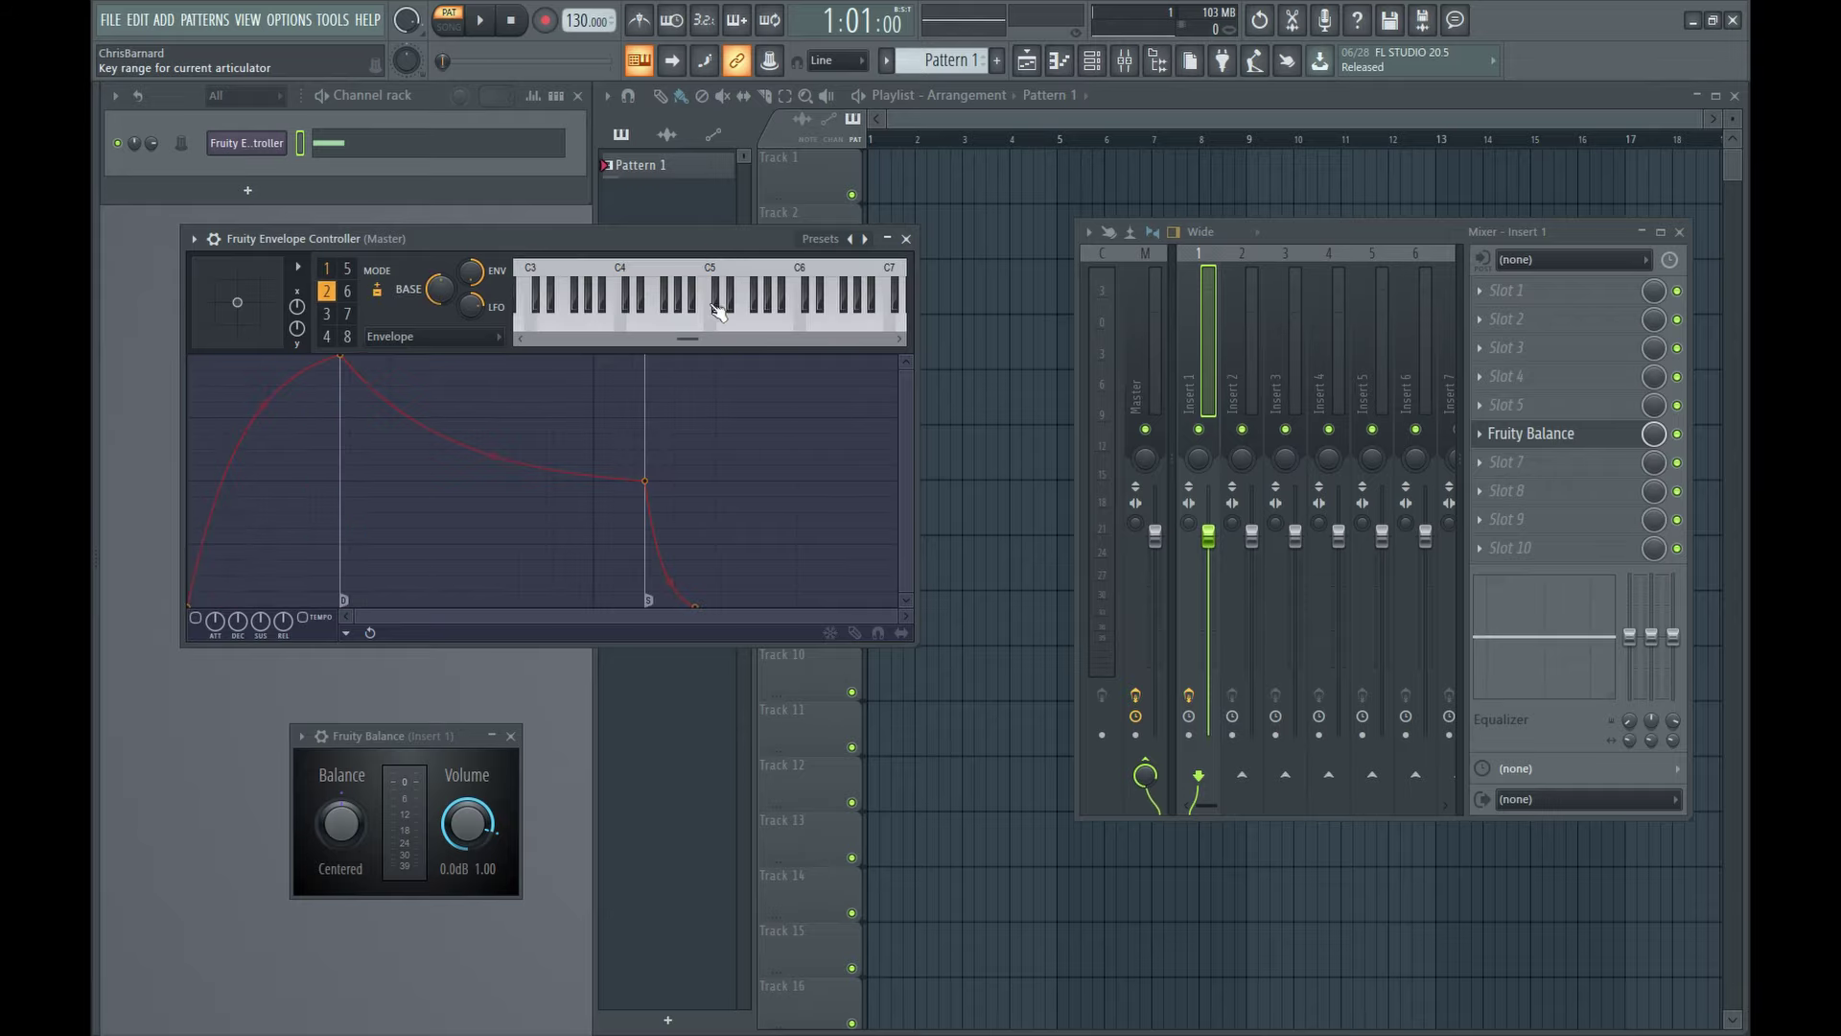
click(718, 312)
click(328, 316)
click(725, 325)
click(329, 274)
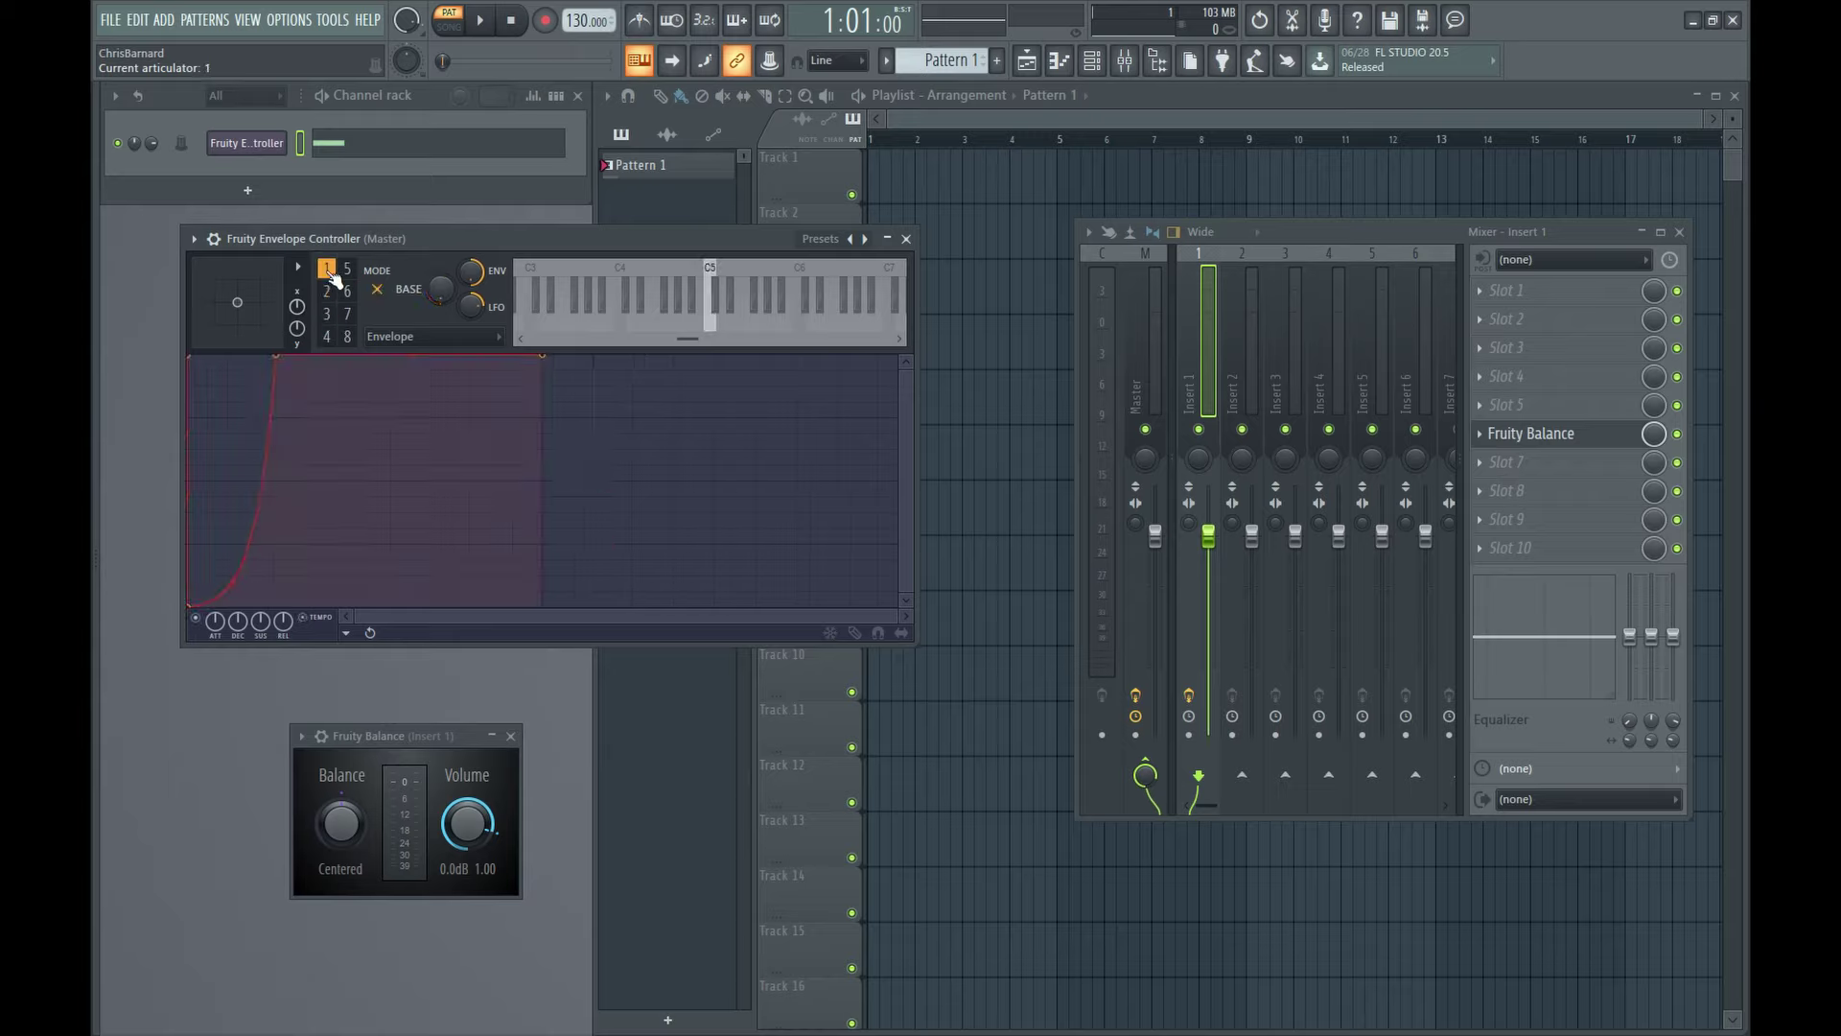
click(328, 293)
click(329, 314)
click(329, 271)
- Add a new controller link for Fruity Balance's Volume using Fruity Envelope Controller - Articulator 2 with the mapping formula Input*0.8
right_click(460, 846)
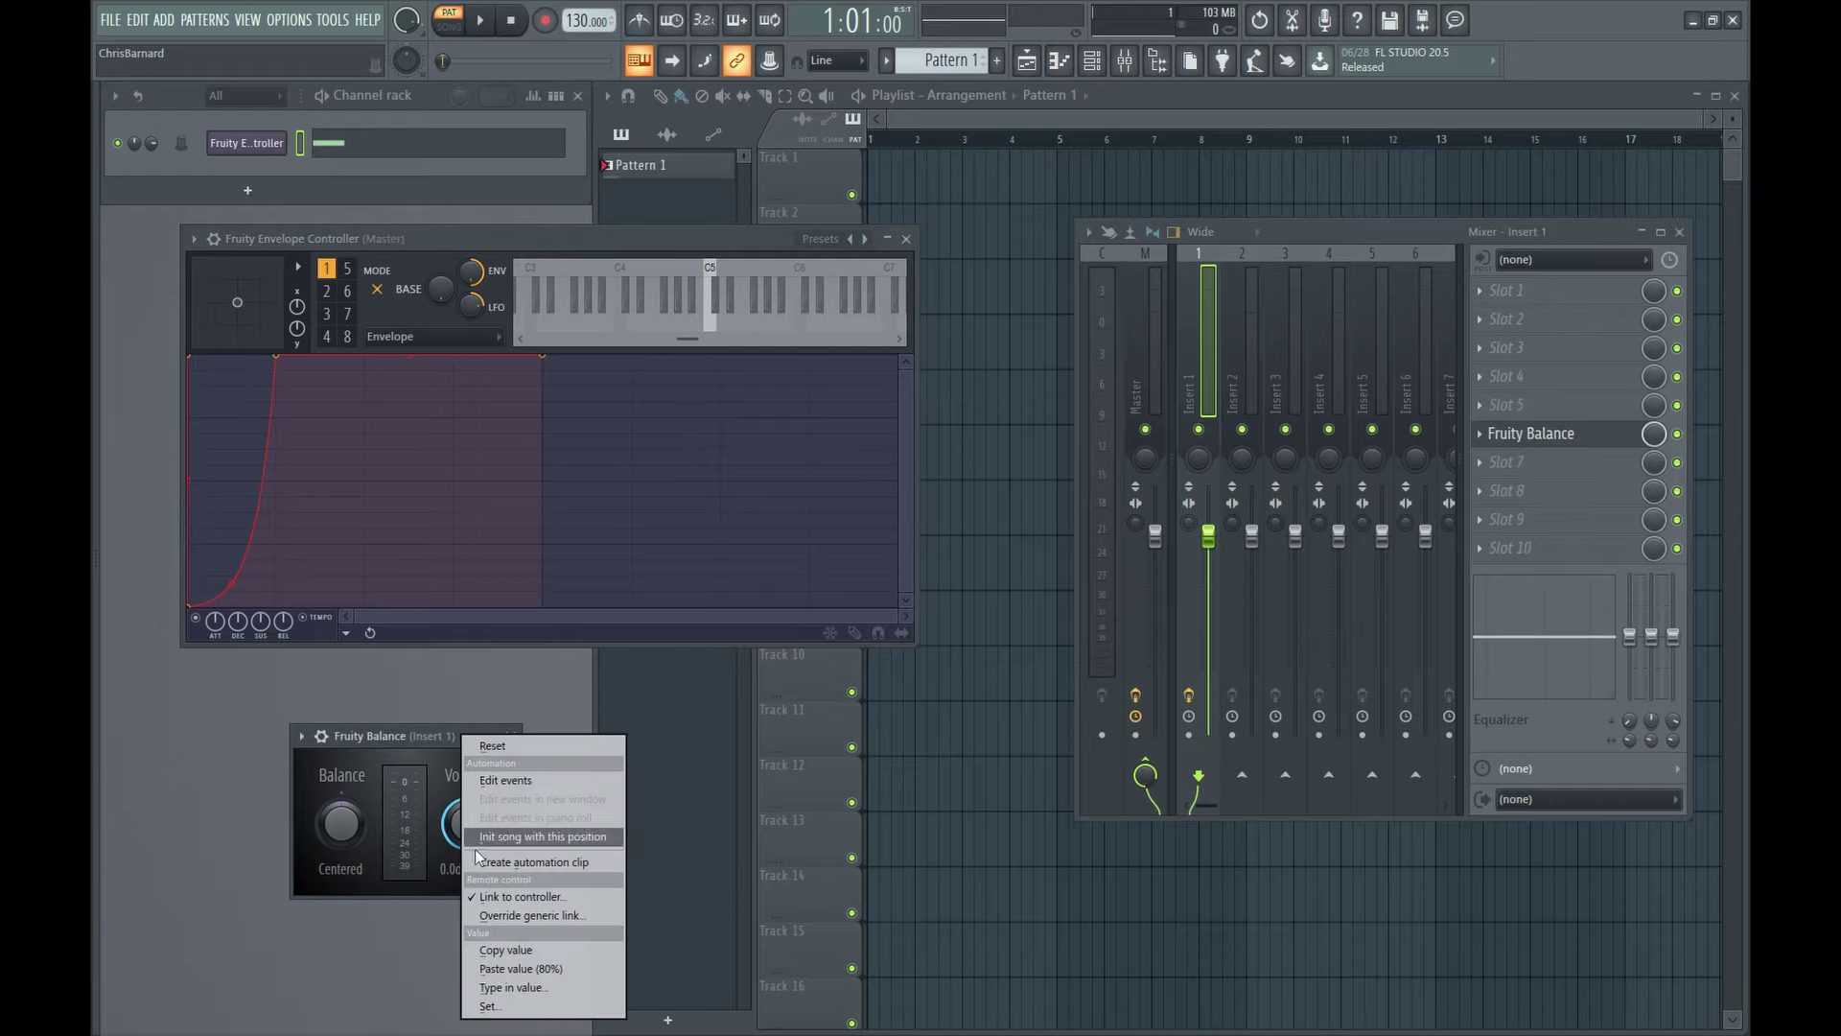
click(539, 890)
drag(871, 314, 868, 332)
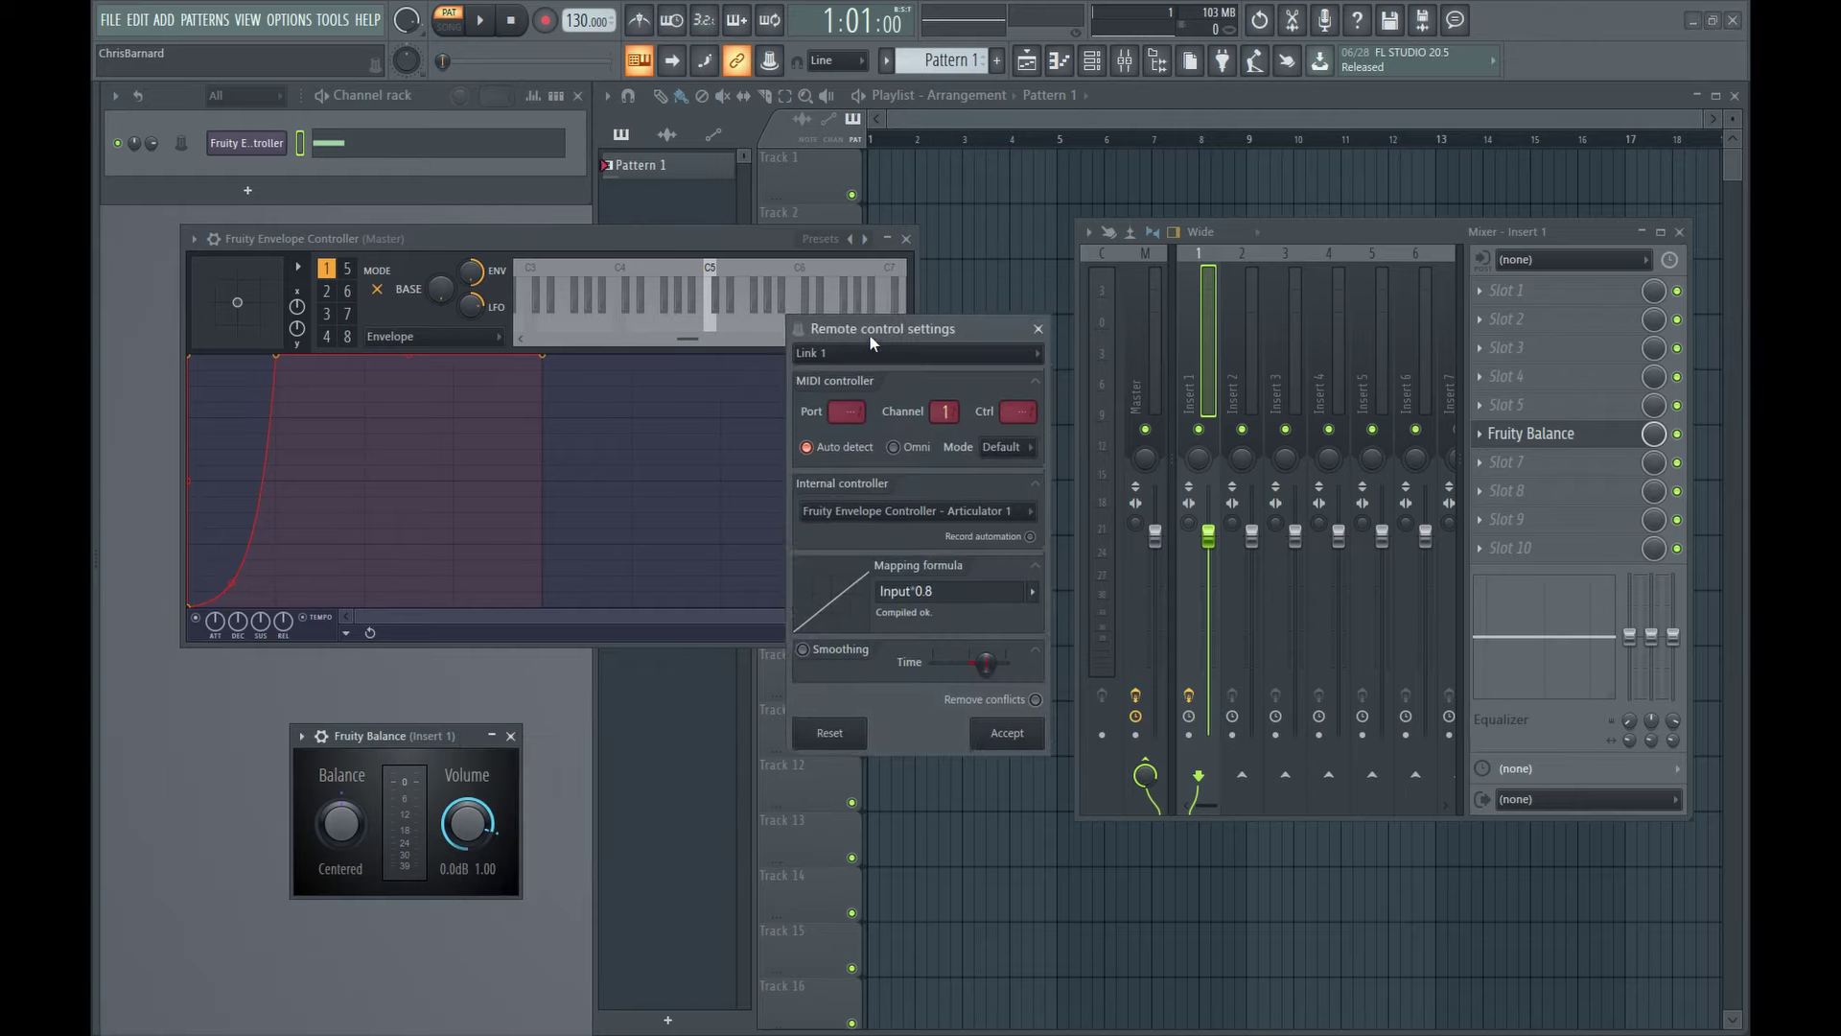
click(866, 353)
click(865, 392)
click(921, 513)
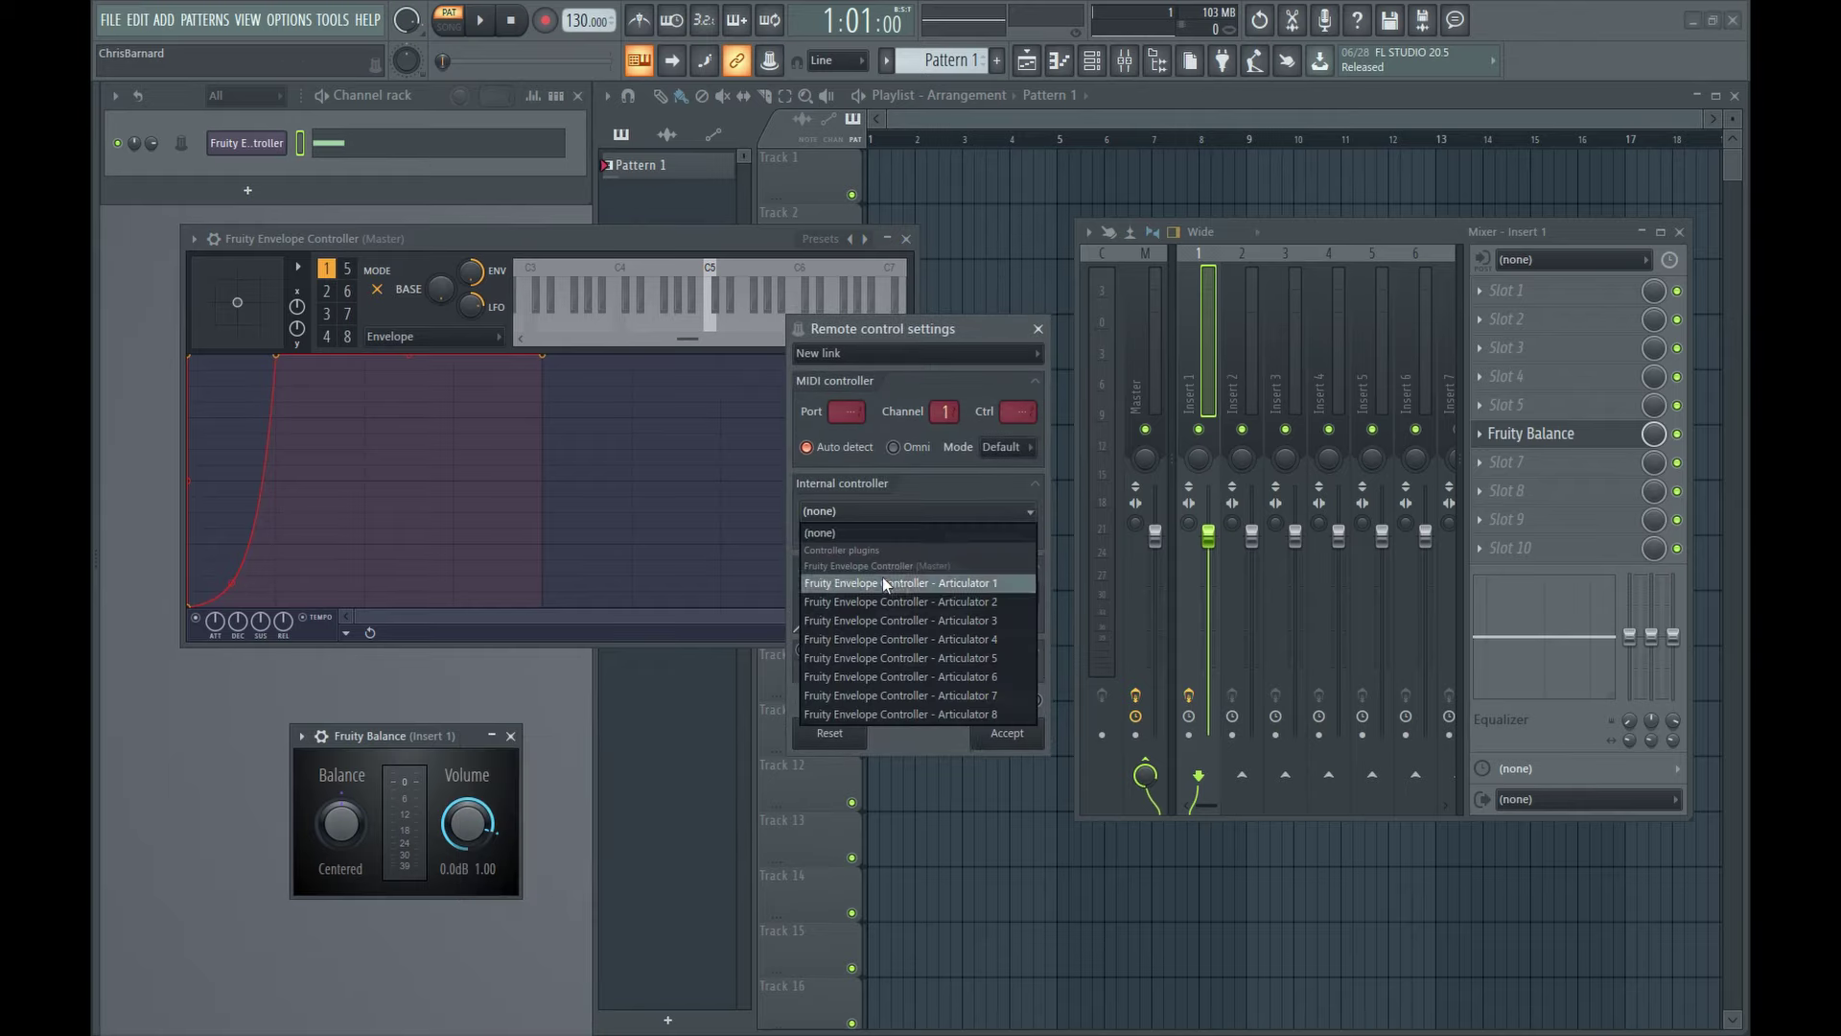
click(940, 601)
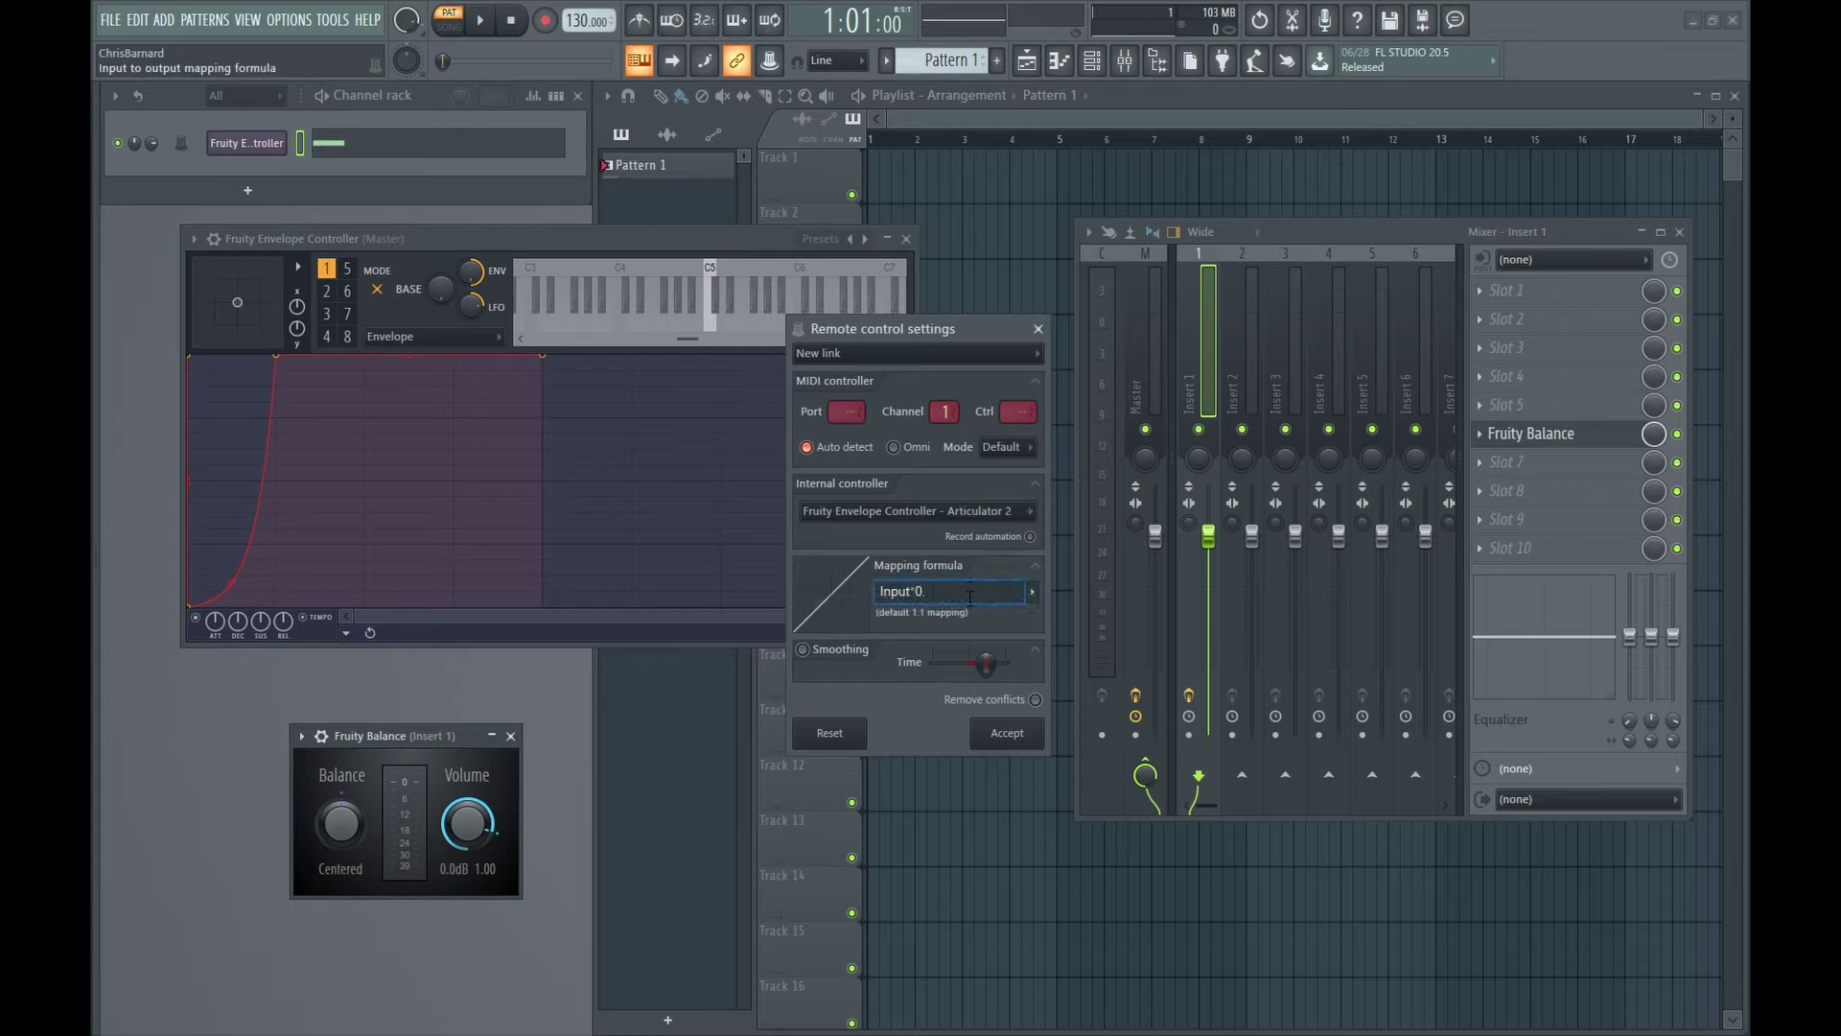
text(.8)
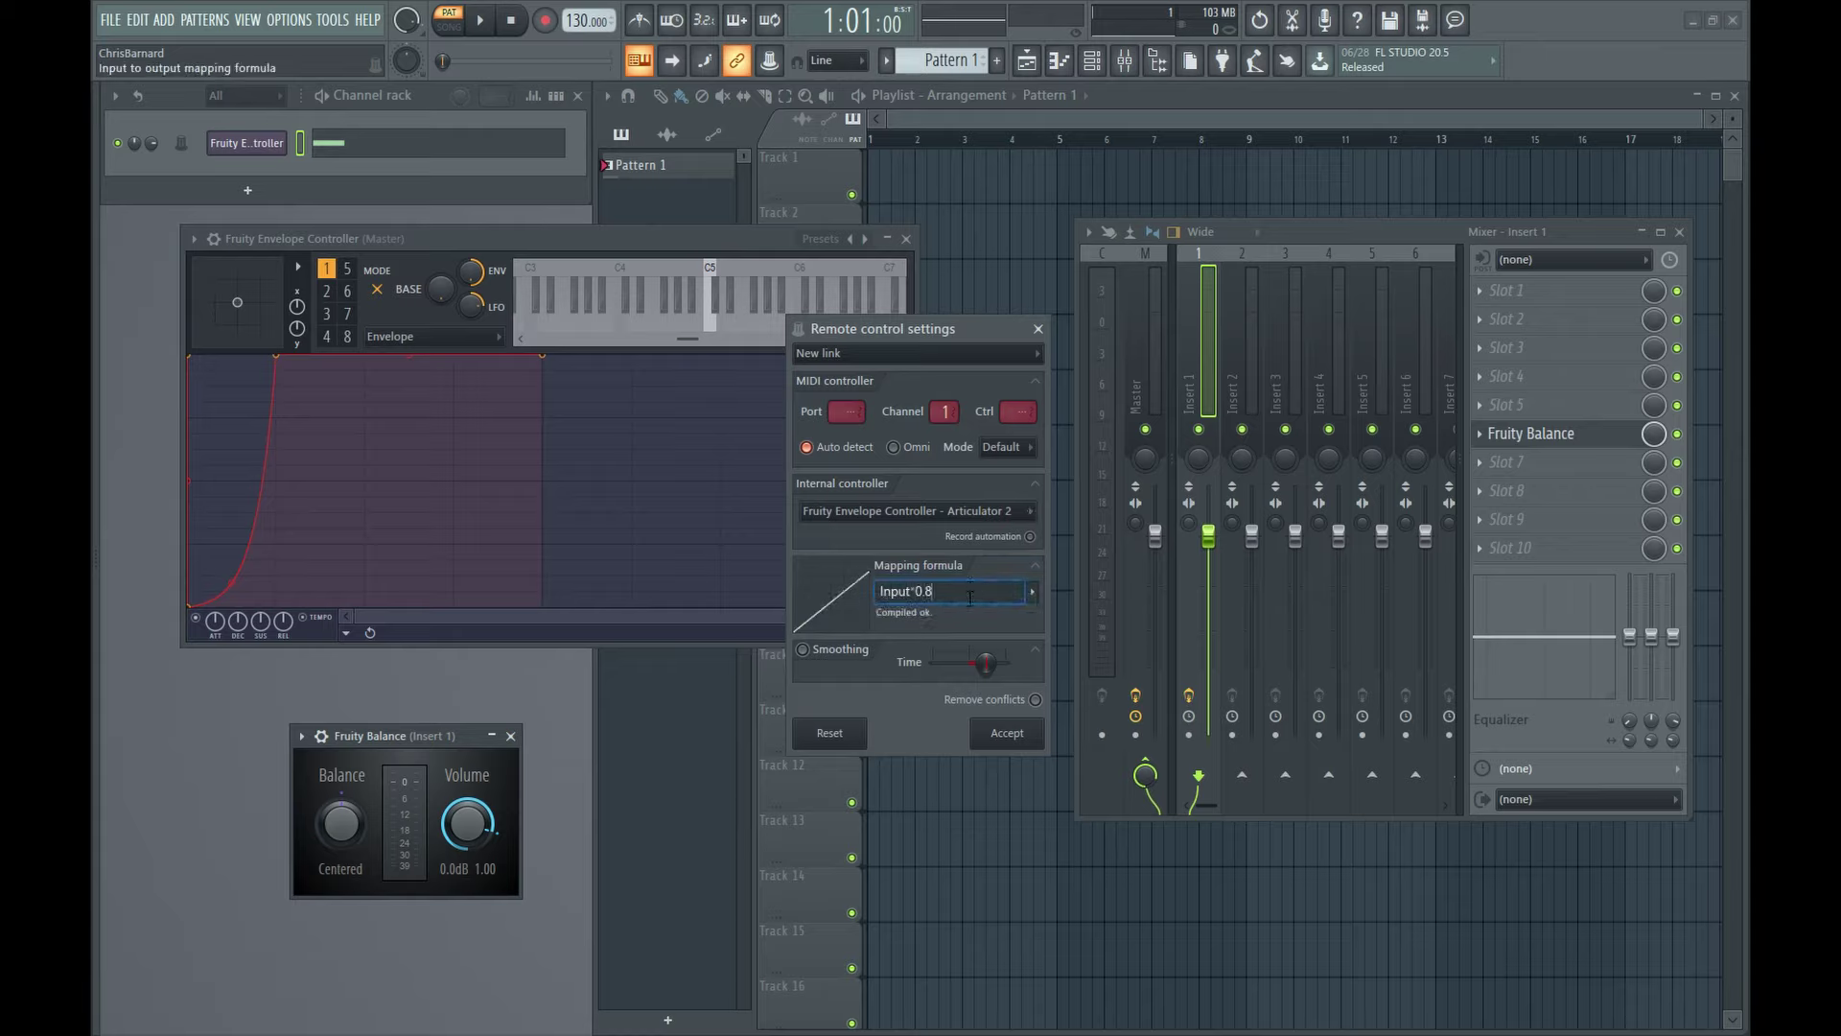
click(1007, 733)
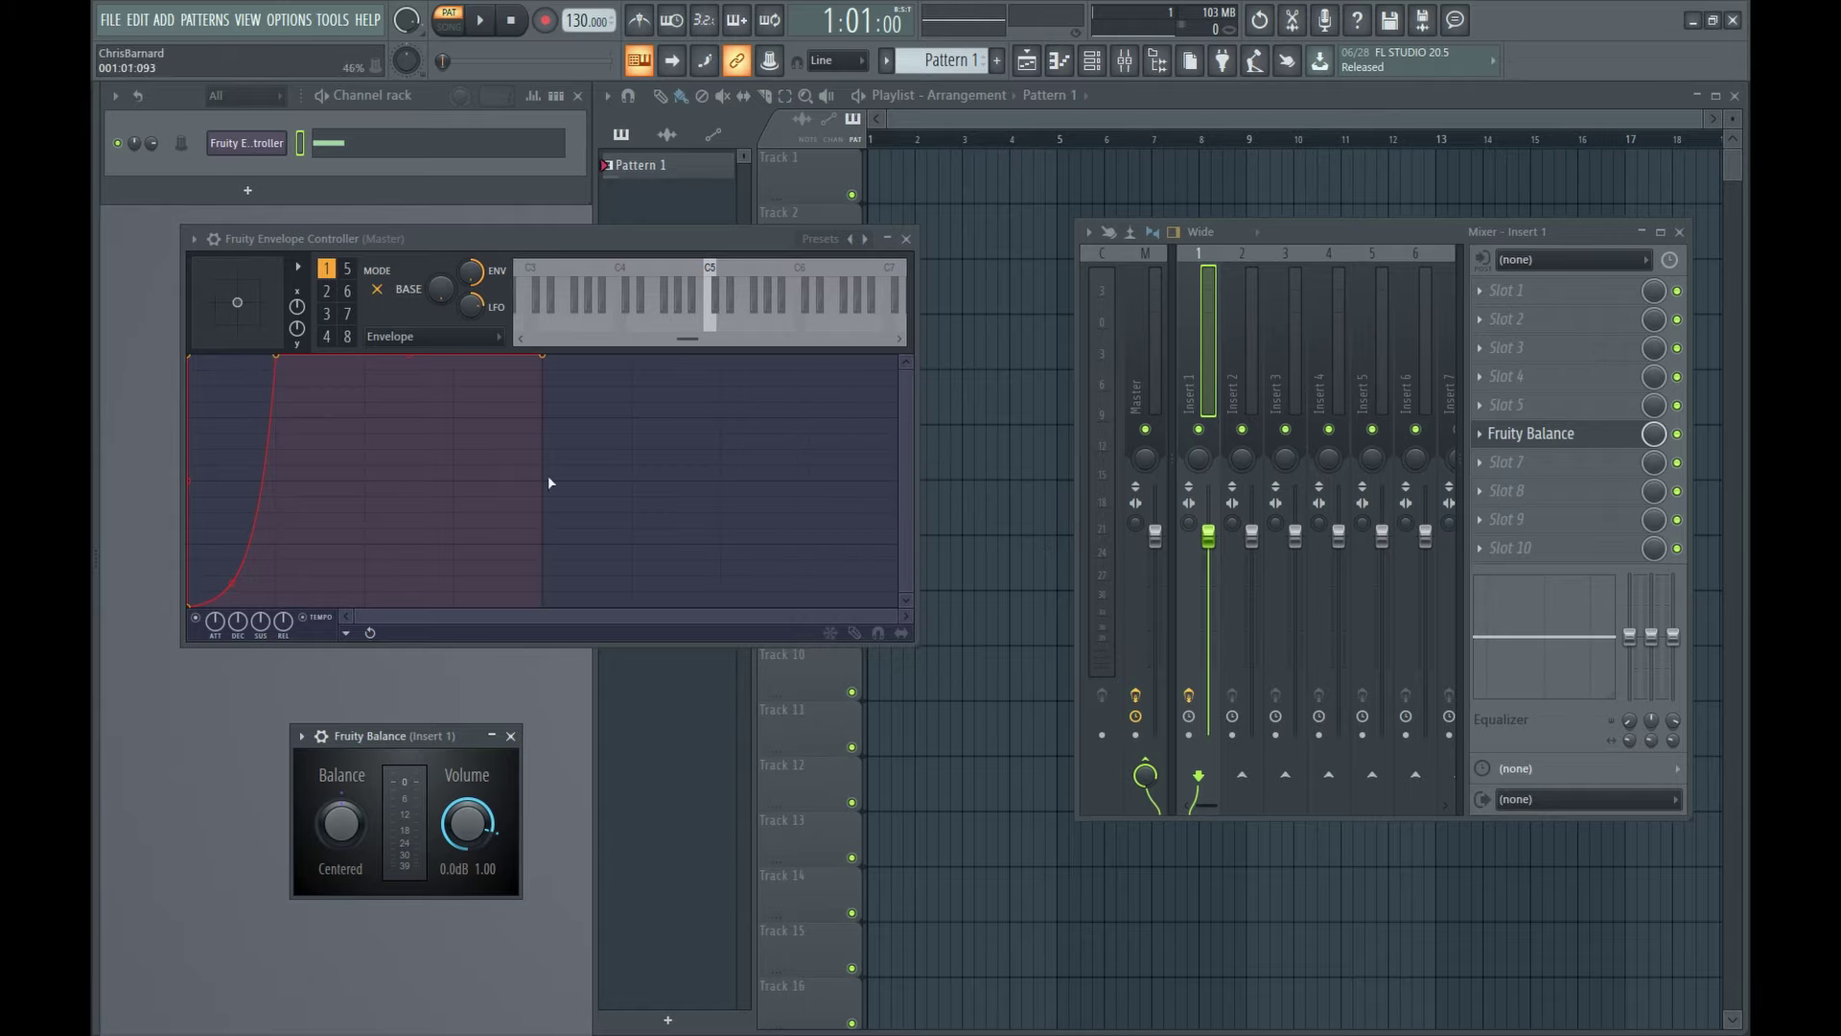
right_click(468, 271)
click(470, 267)
right_click(471, 269)
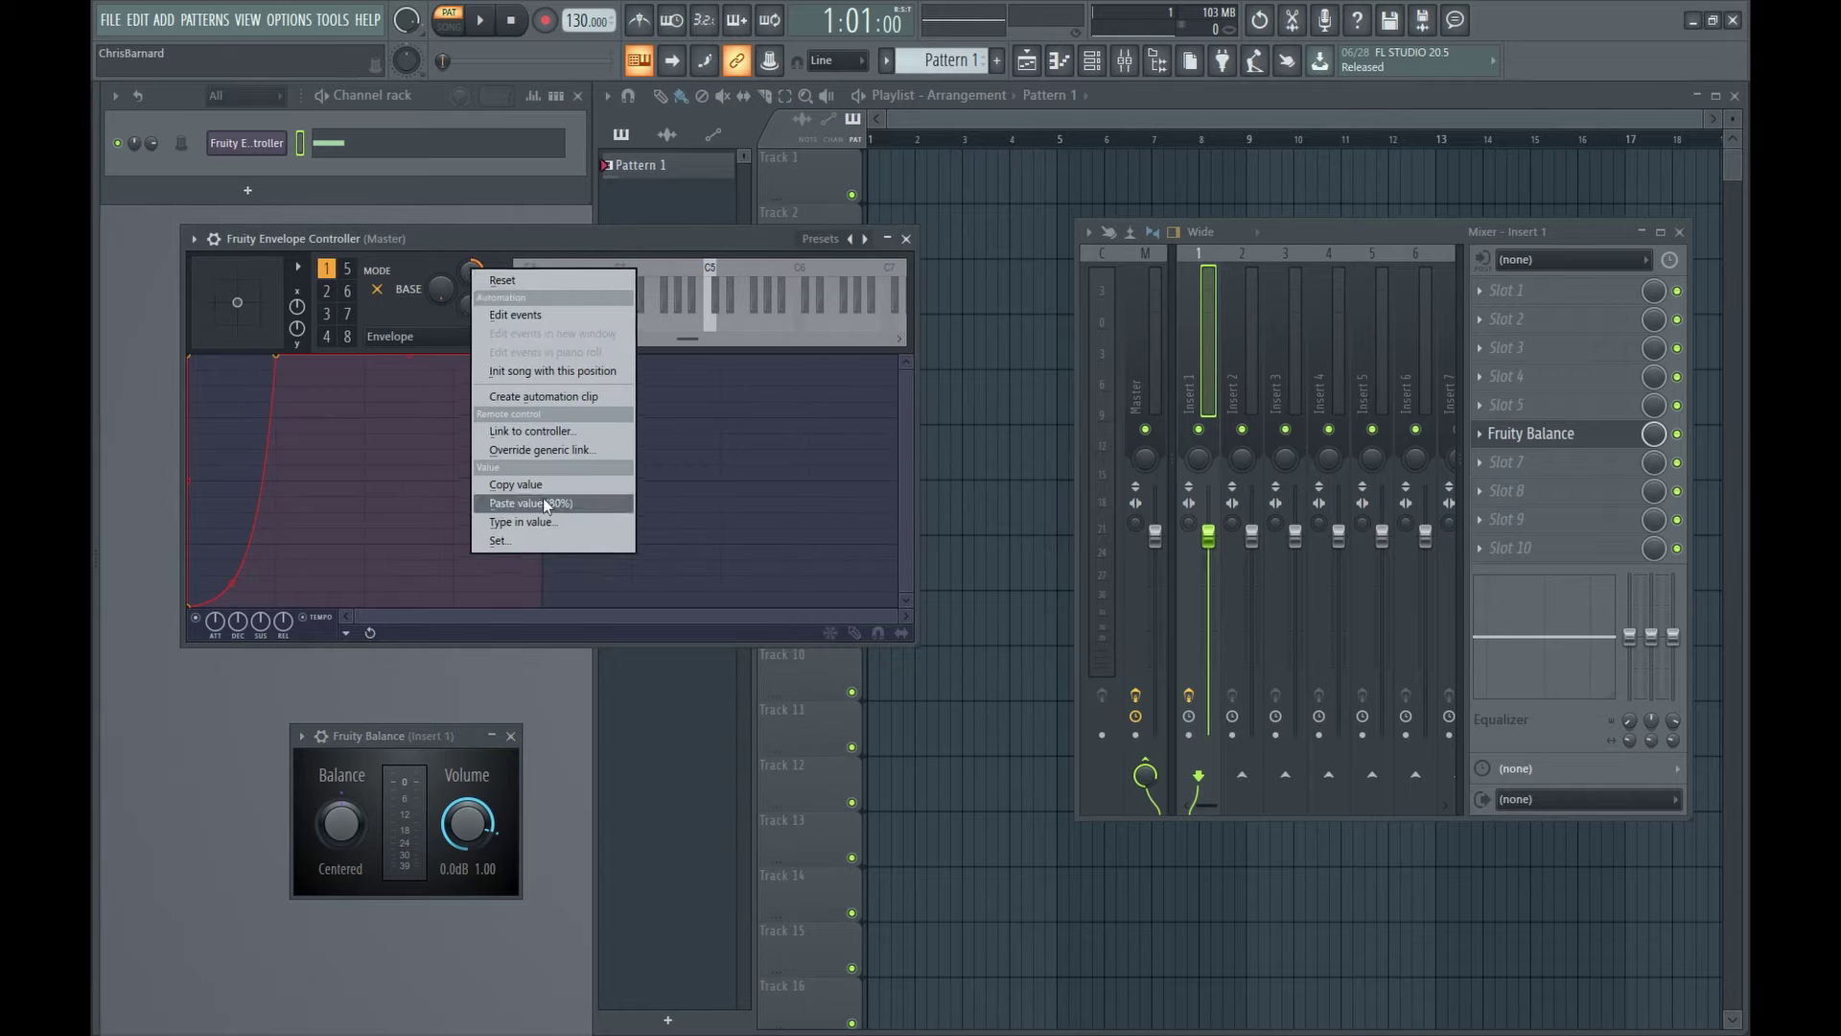
click(468, 275)
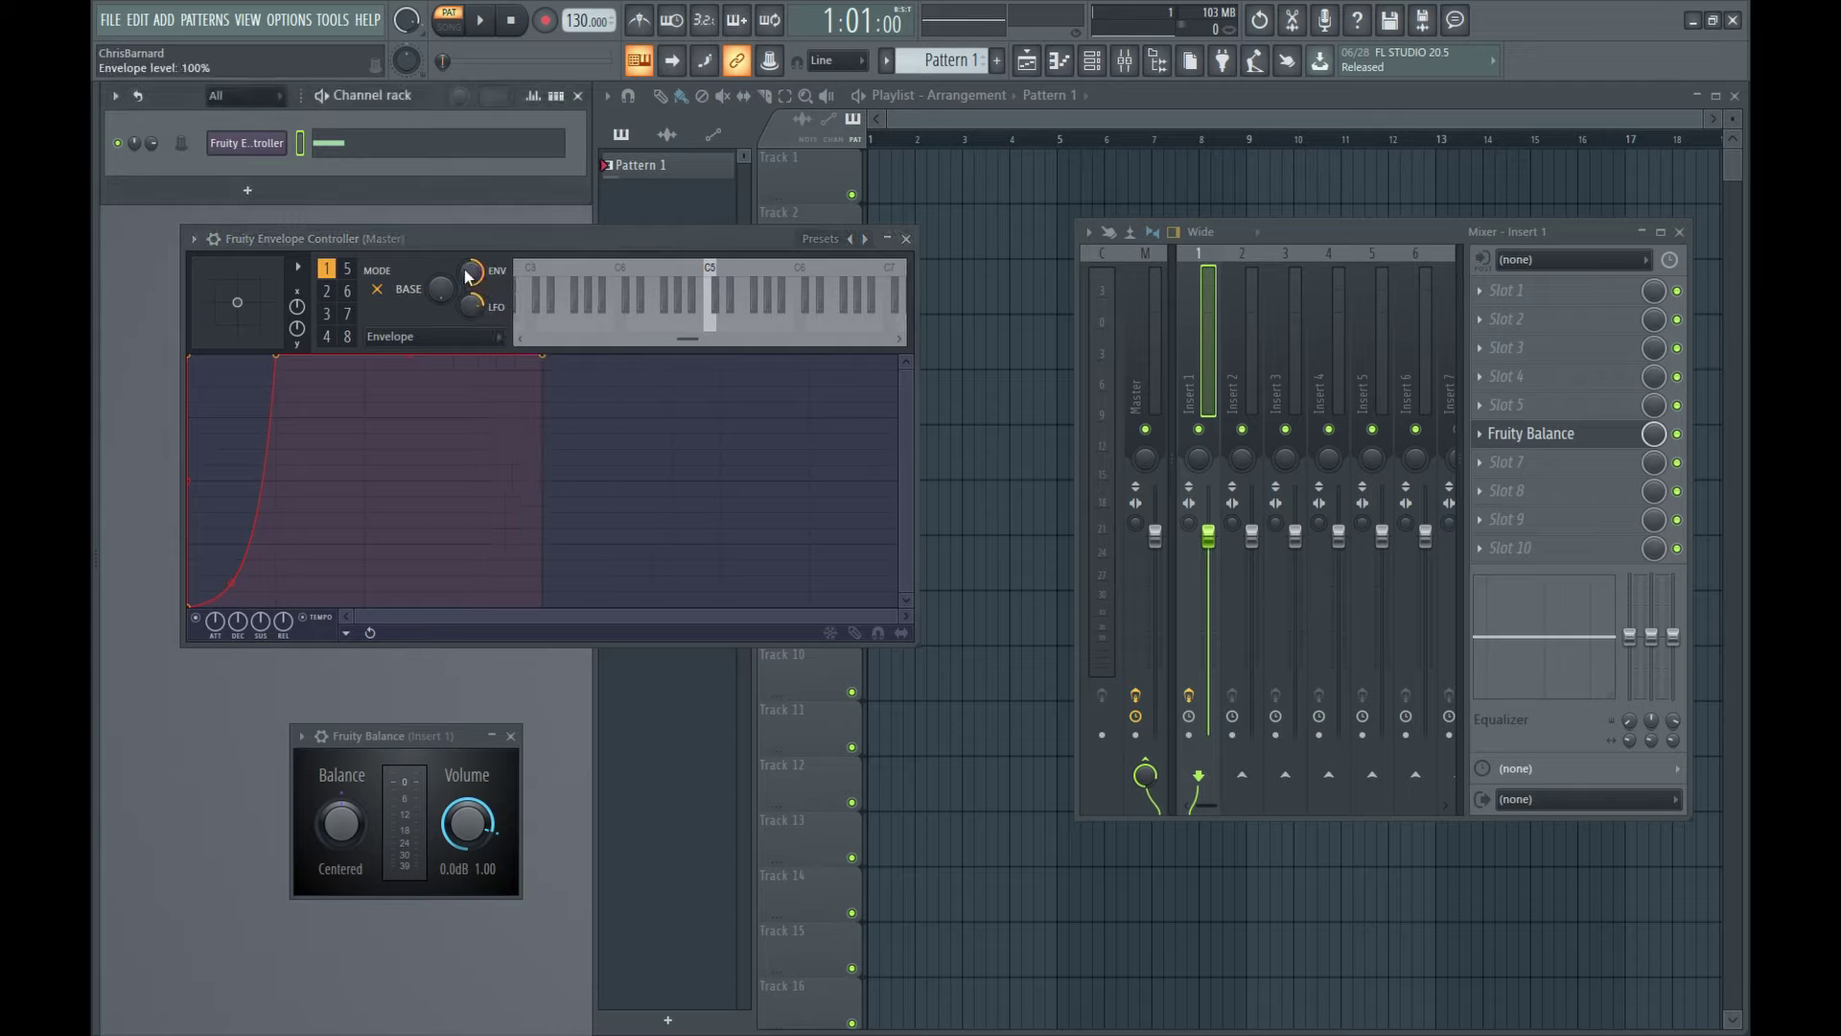
drag(471, 271, 471, 297)
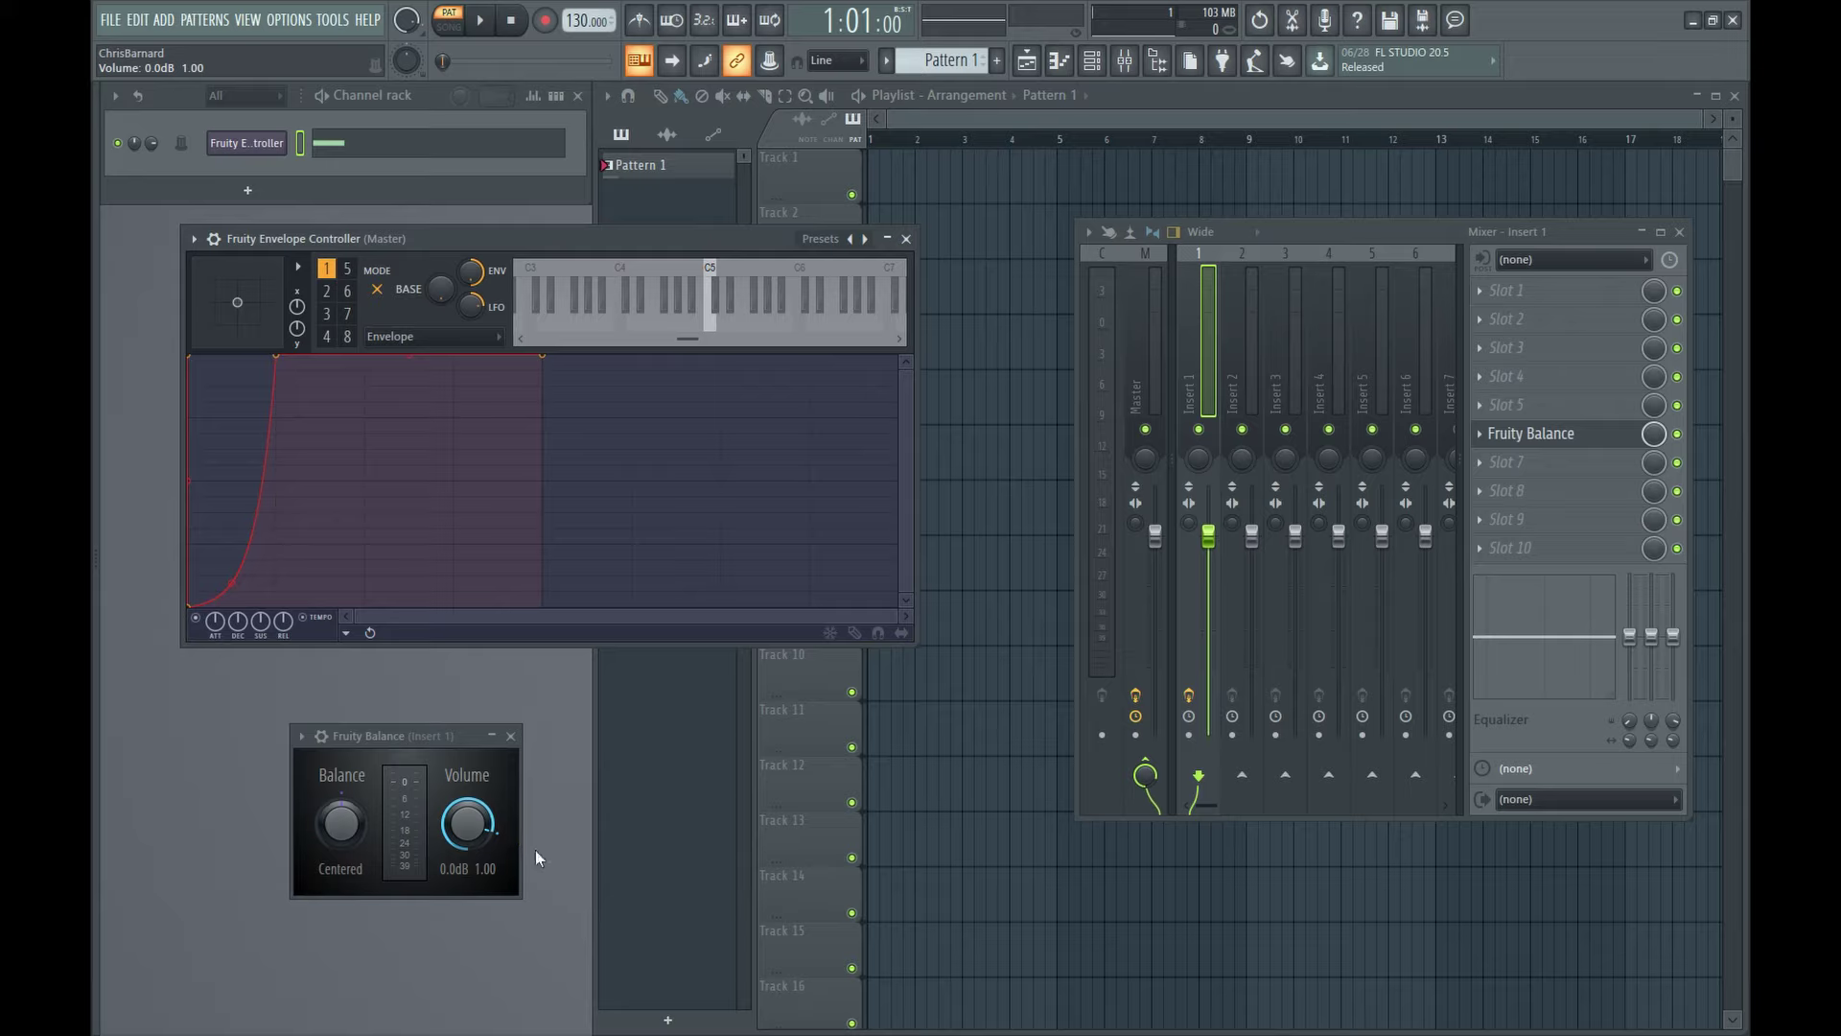
drag(469, 836, 469, 836)
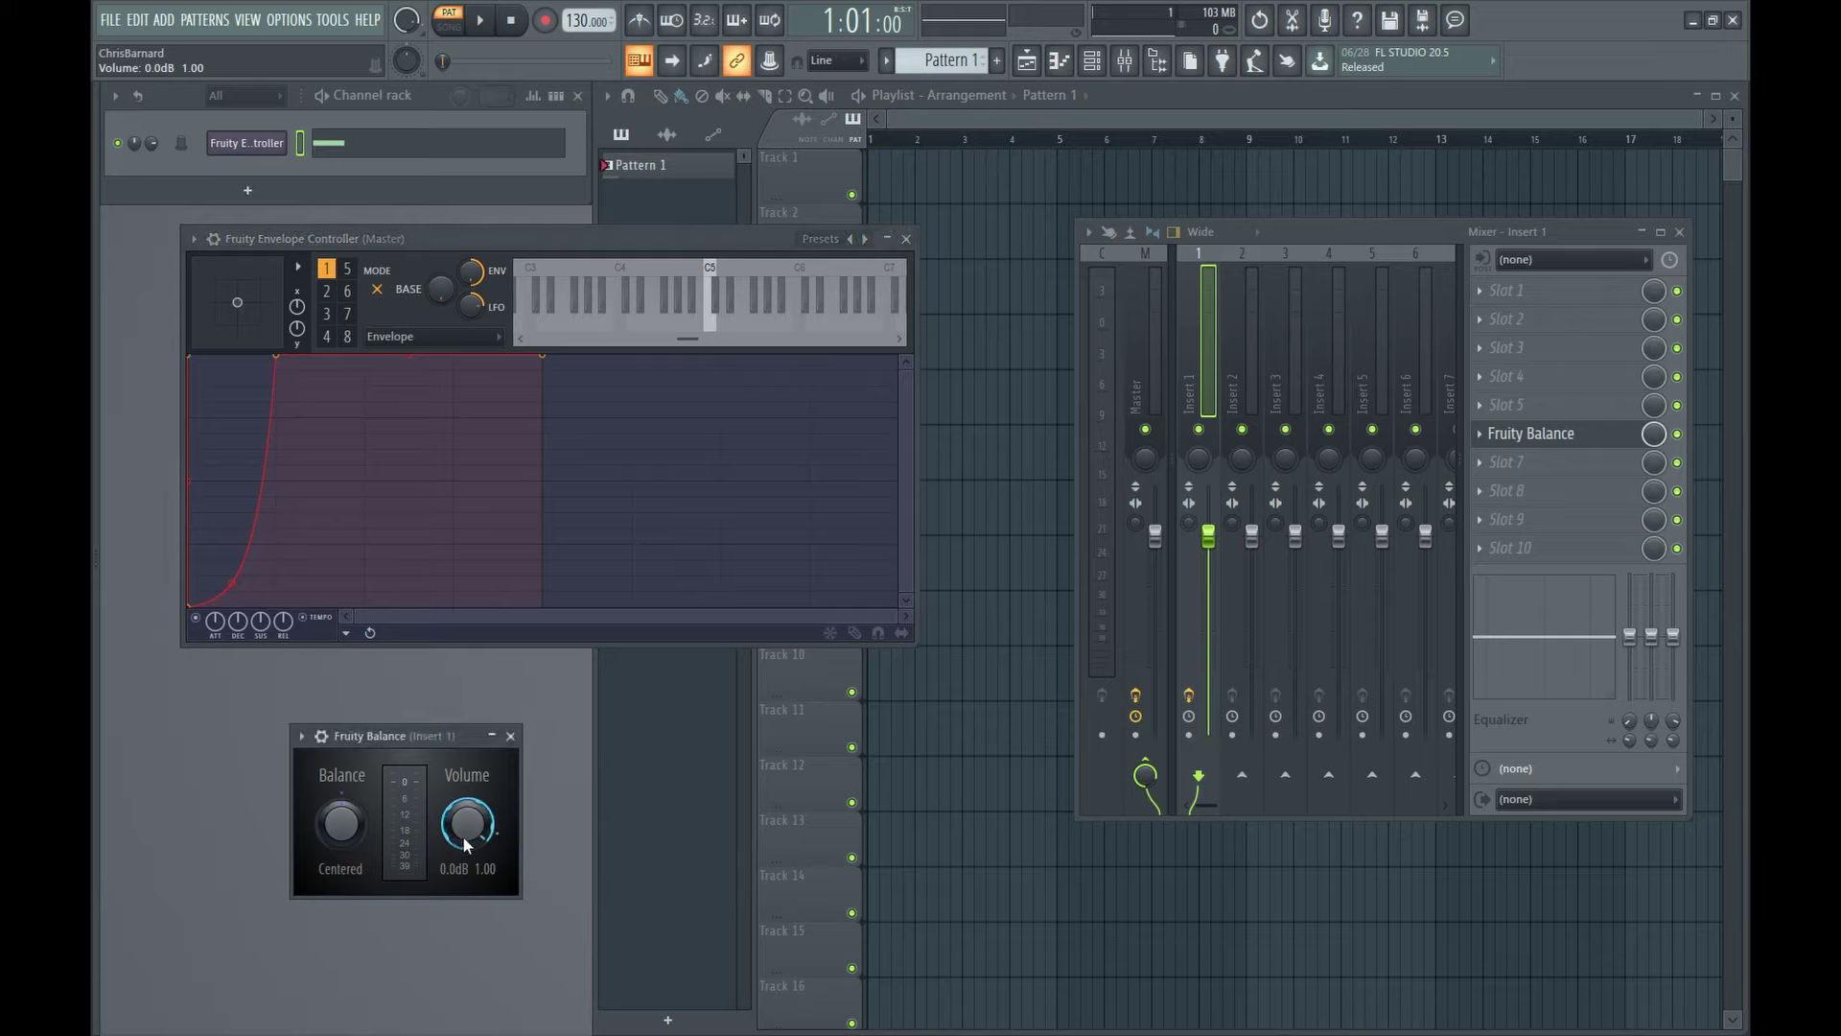
- Close the Fruity Balance window and view articulator 5's envelope in Fruity Envelope Controller, ending on articulator 1
click(510, 736)
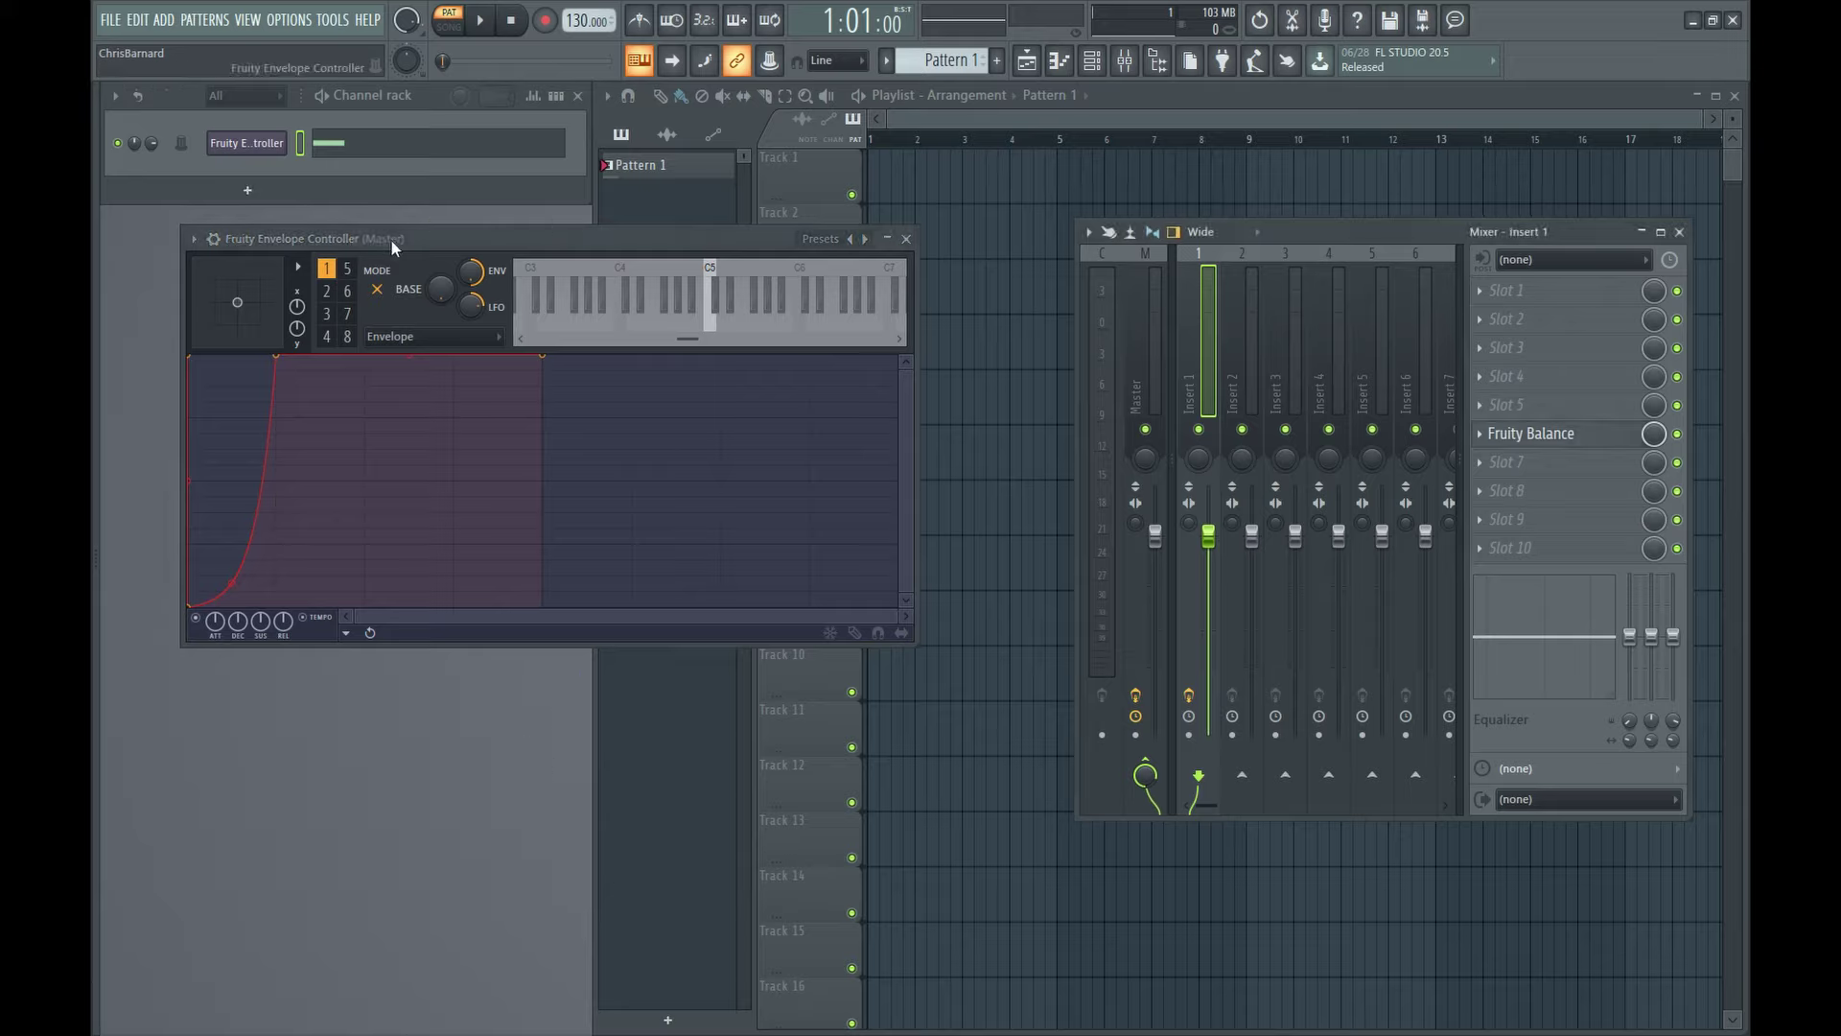
click(418, 242)
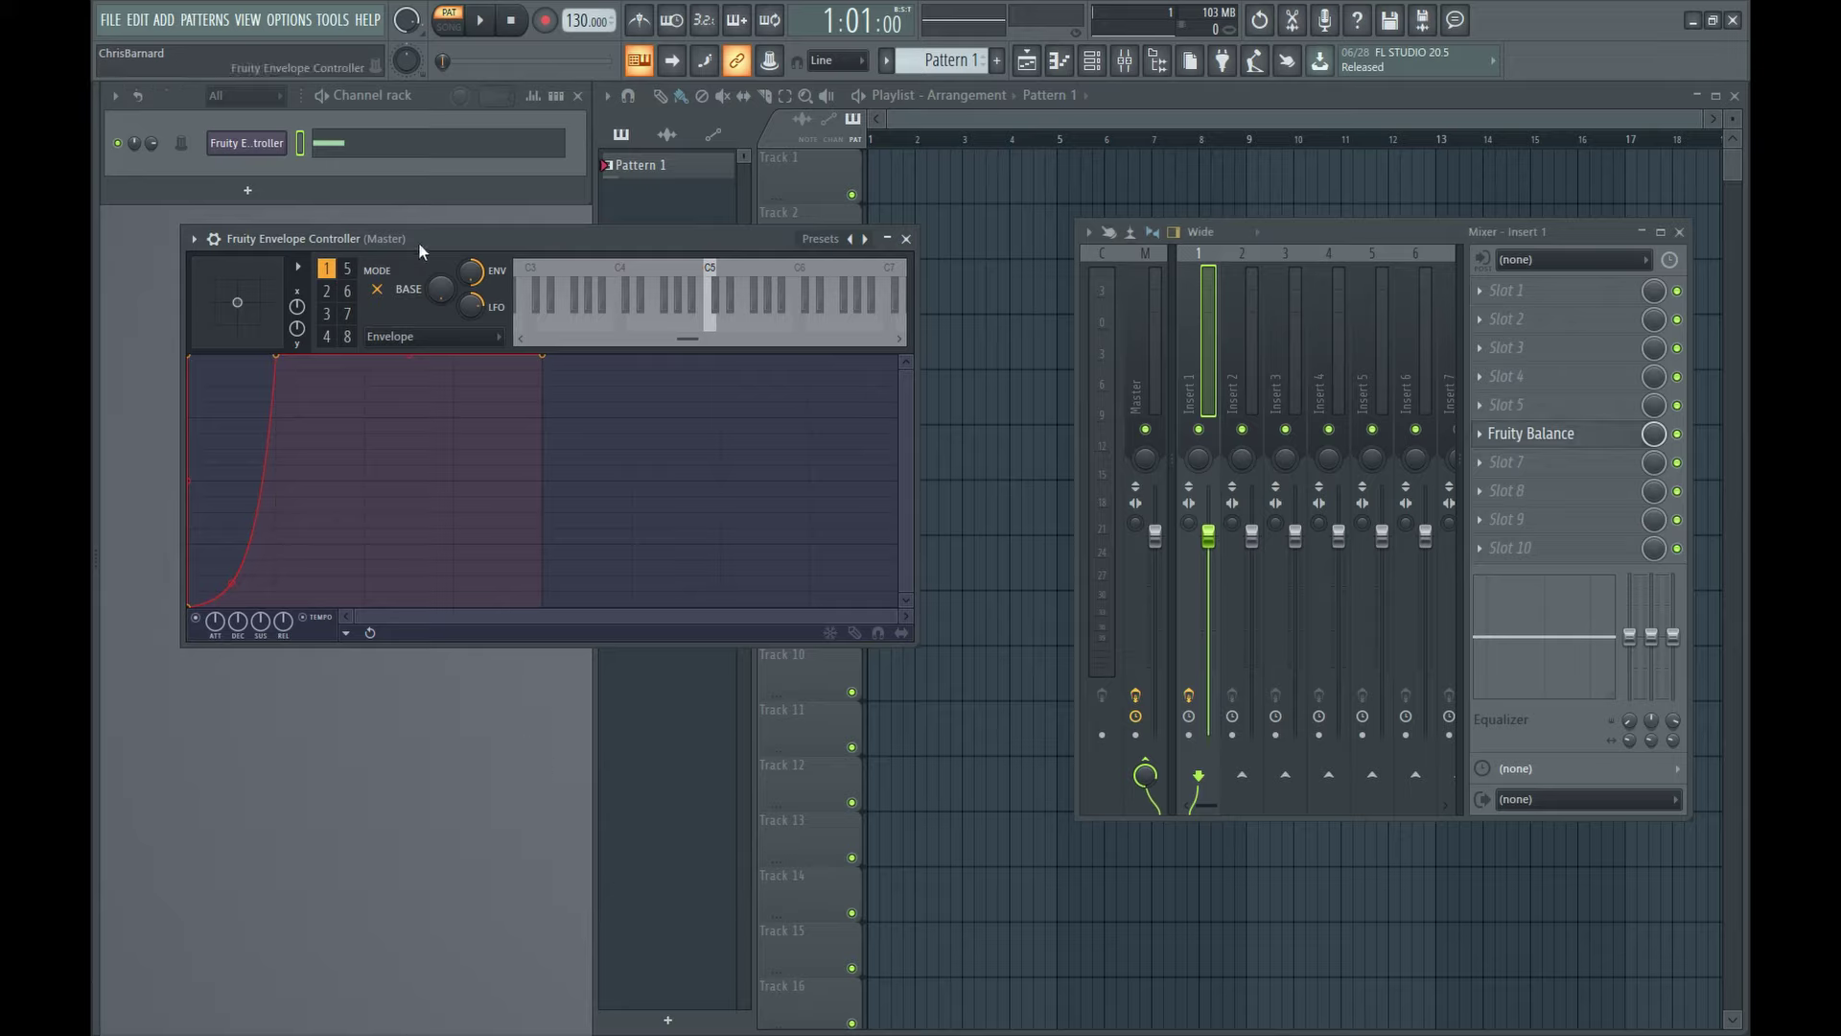
click(347, 269)
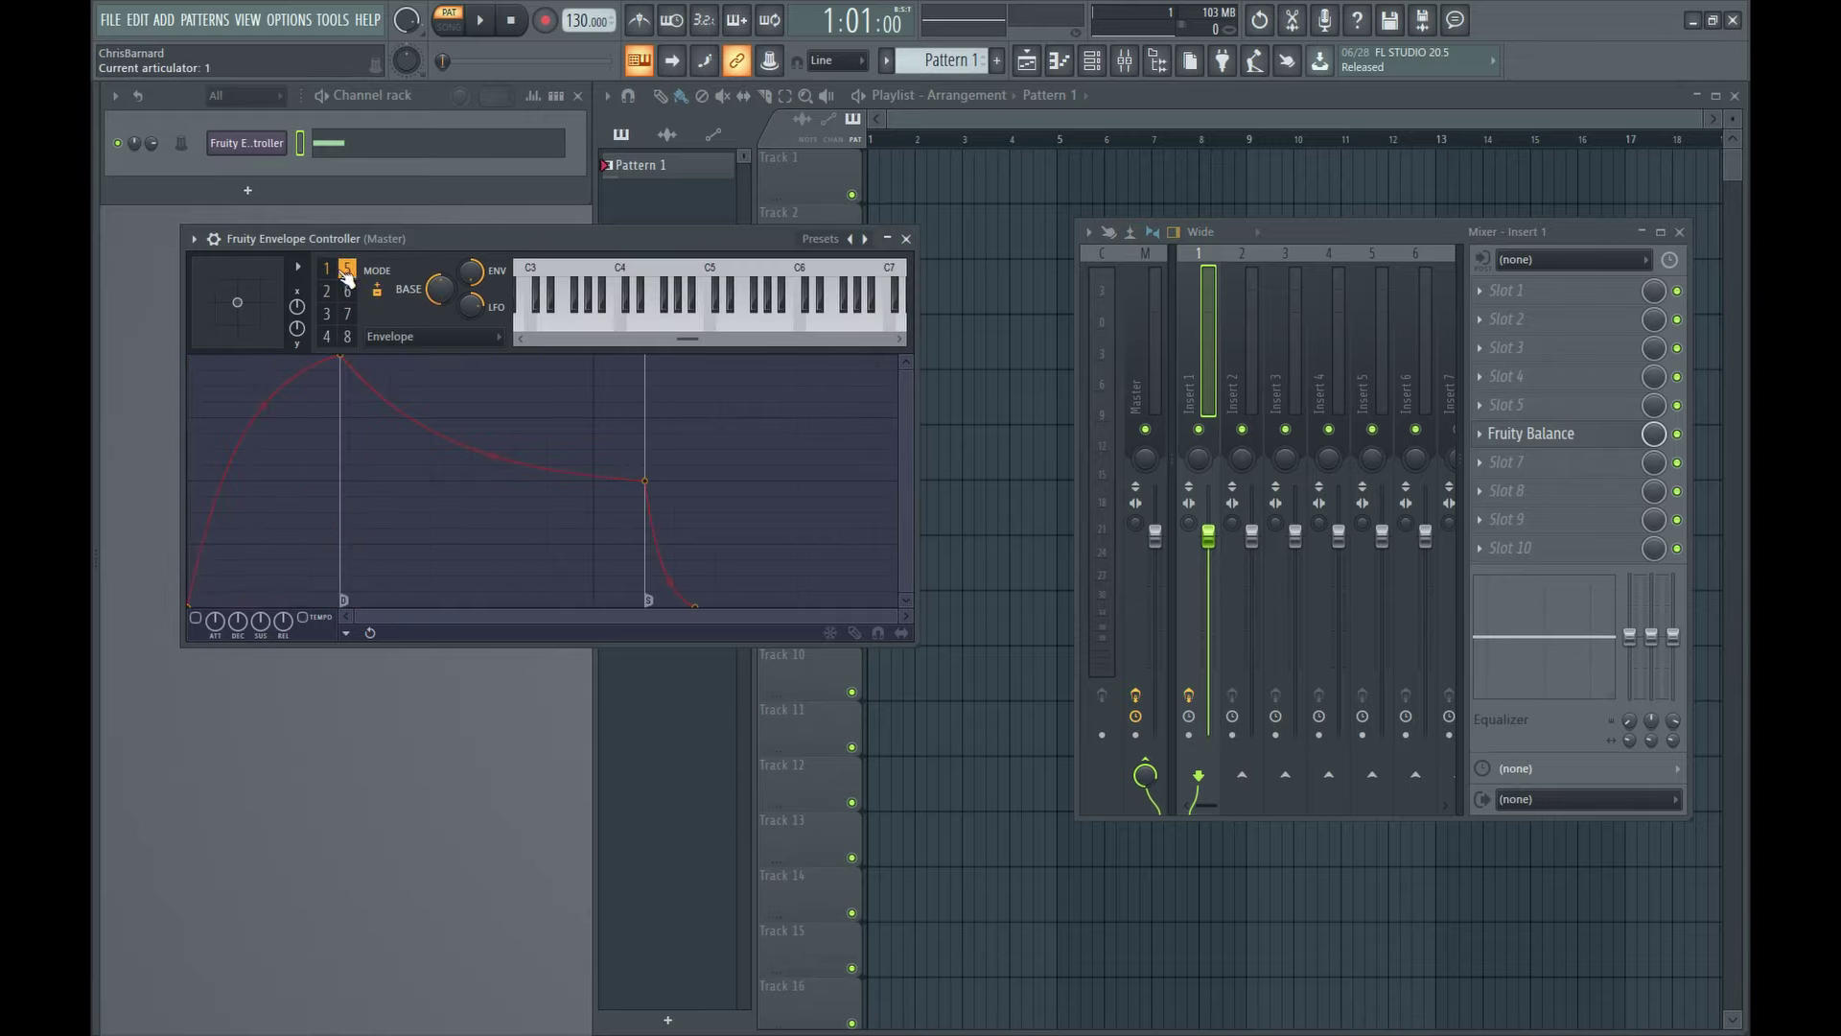
click(328, 270)
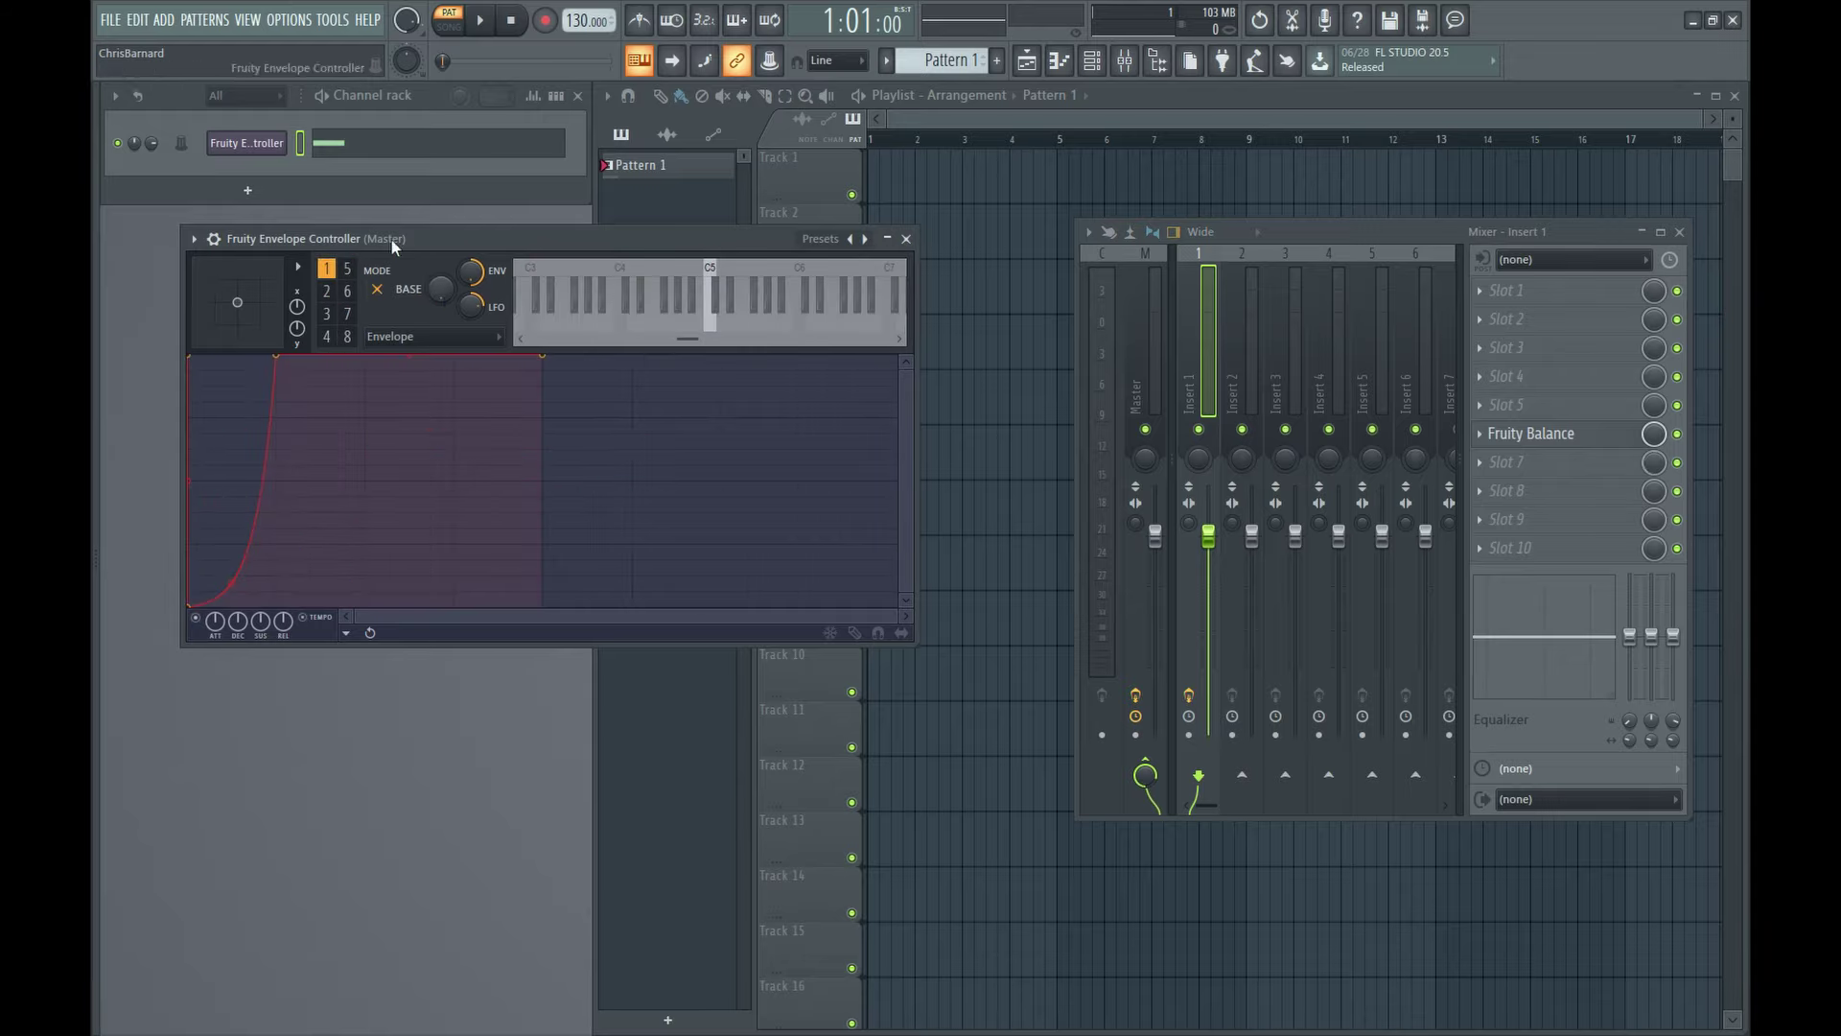
mouse_move(328, 273)
mouse_down()
mouse_move(333, 296)
mouse_move(328, 244)
mouse_up()
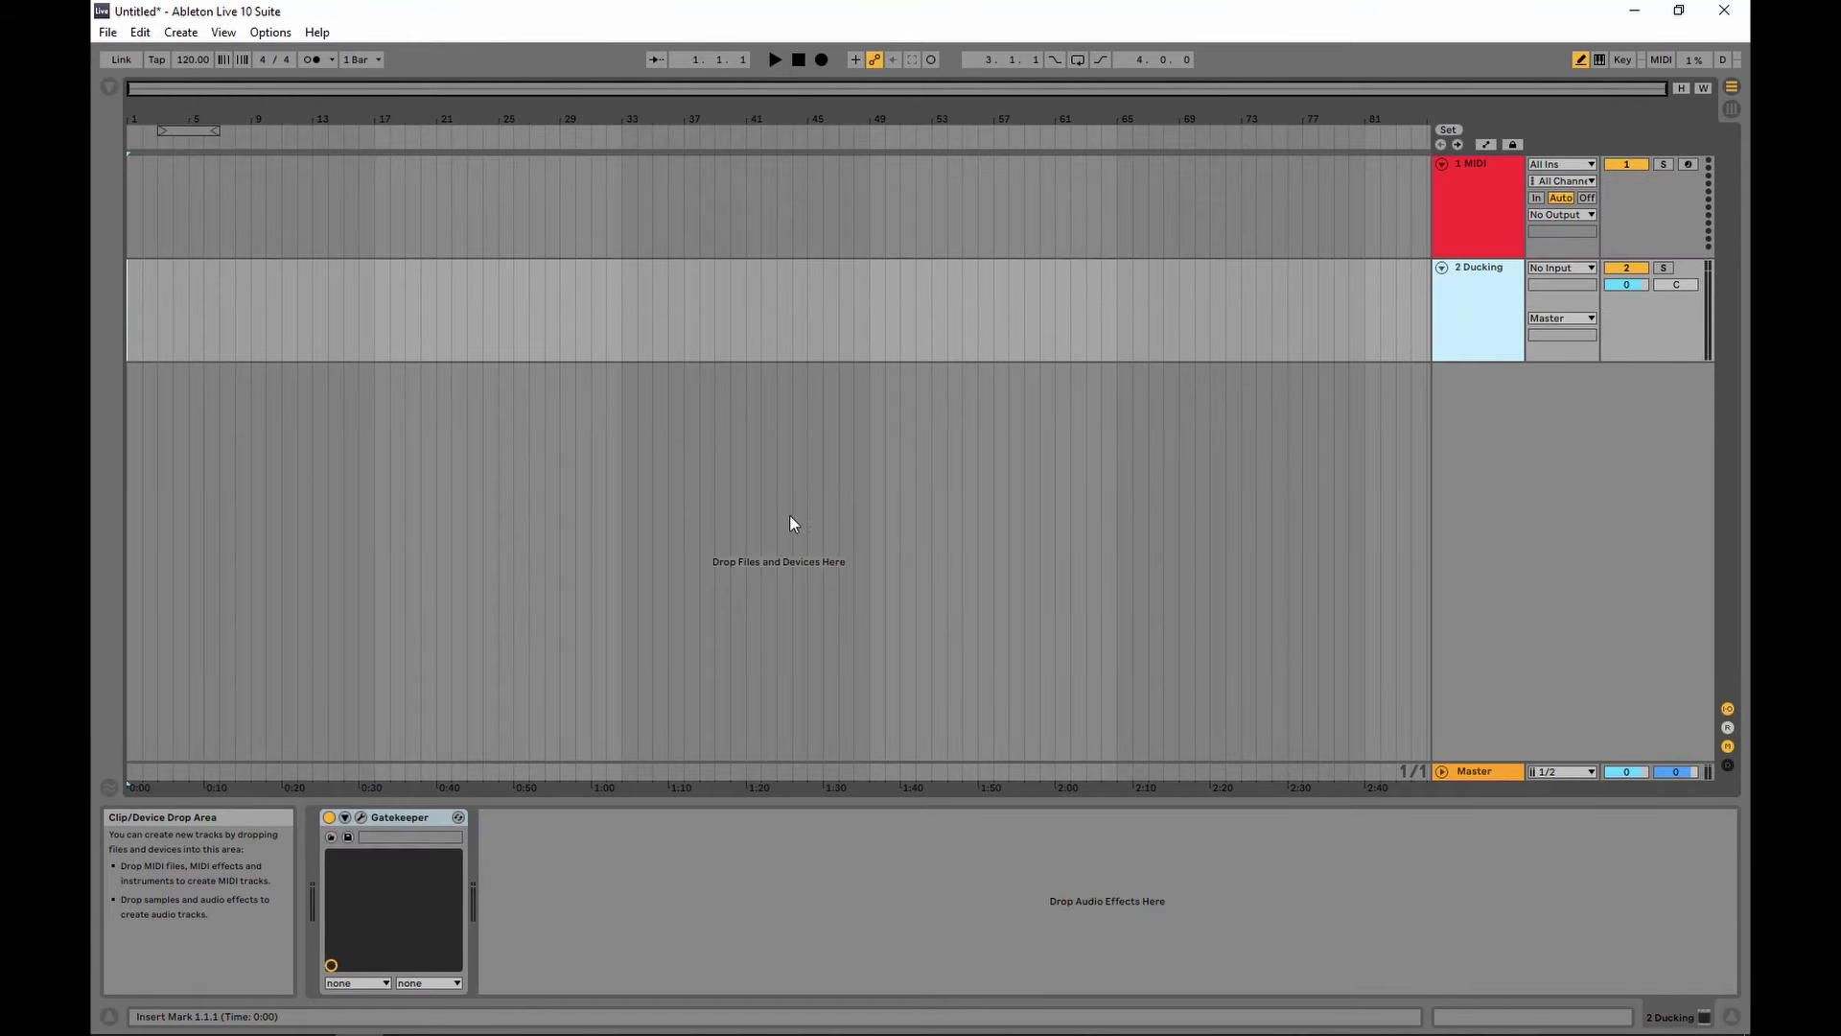
- Switch to Ableton Live and look over the device chains of the MIDI and Ducking tracks
click(1462, 200)
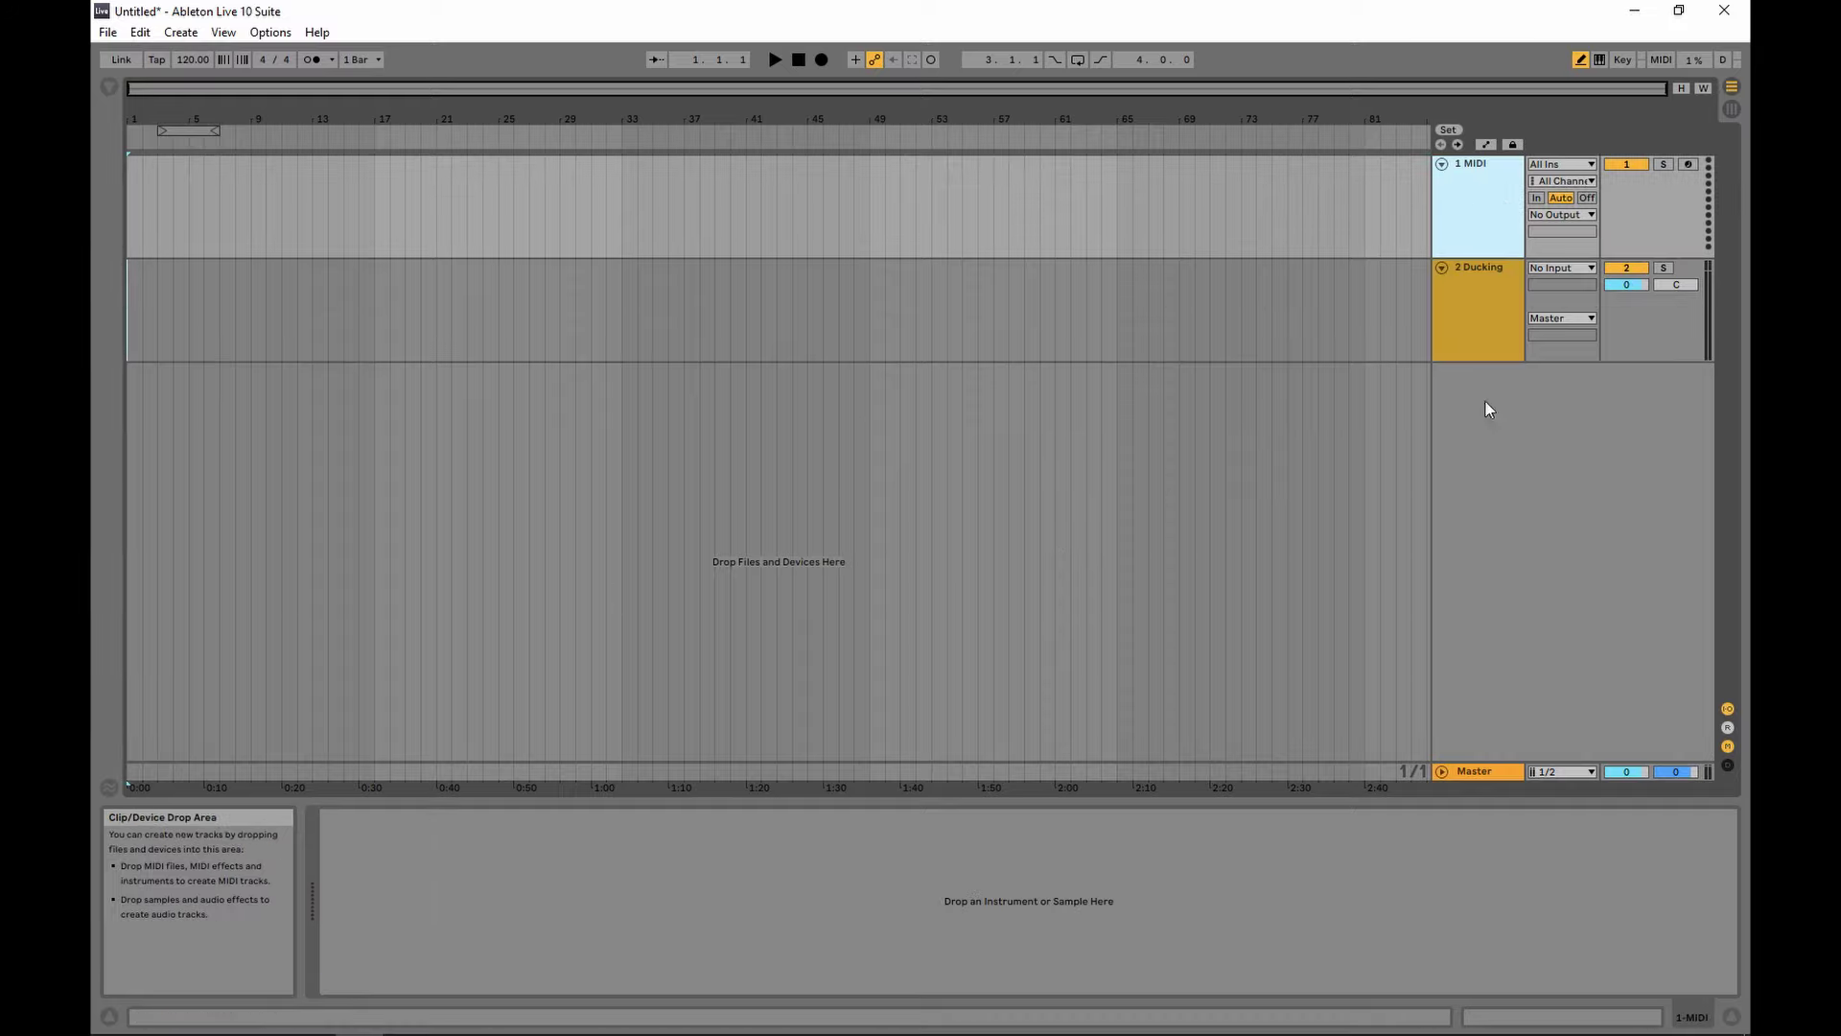
click(1477, 312)
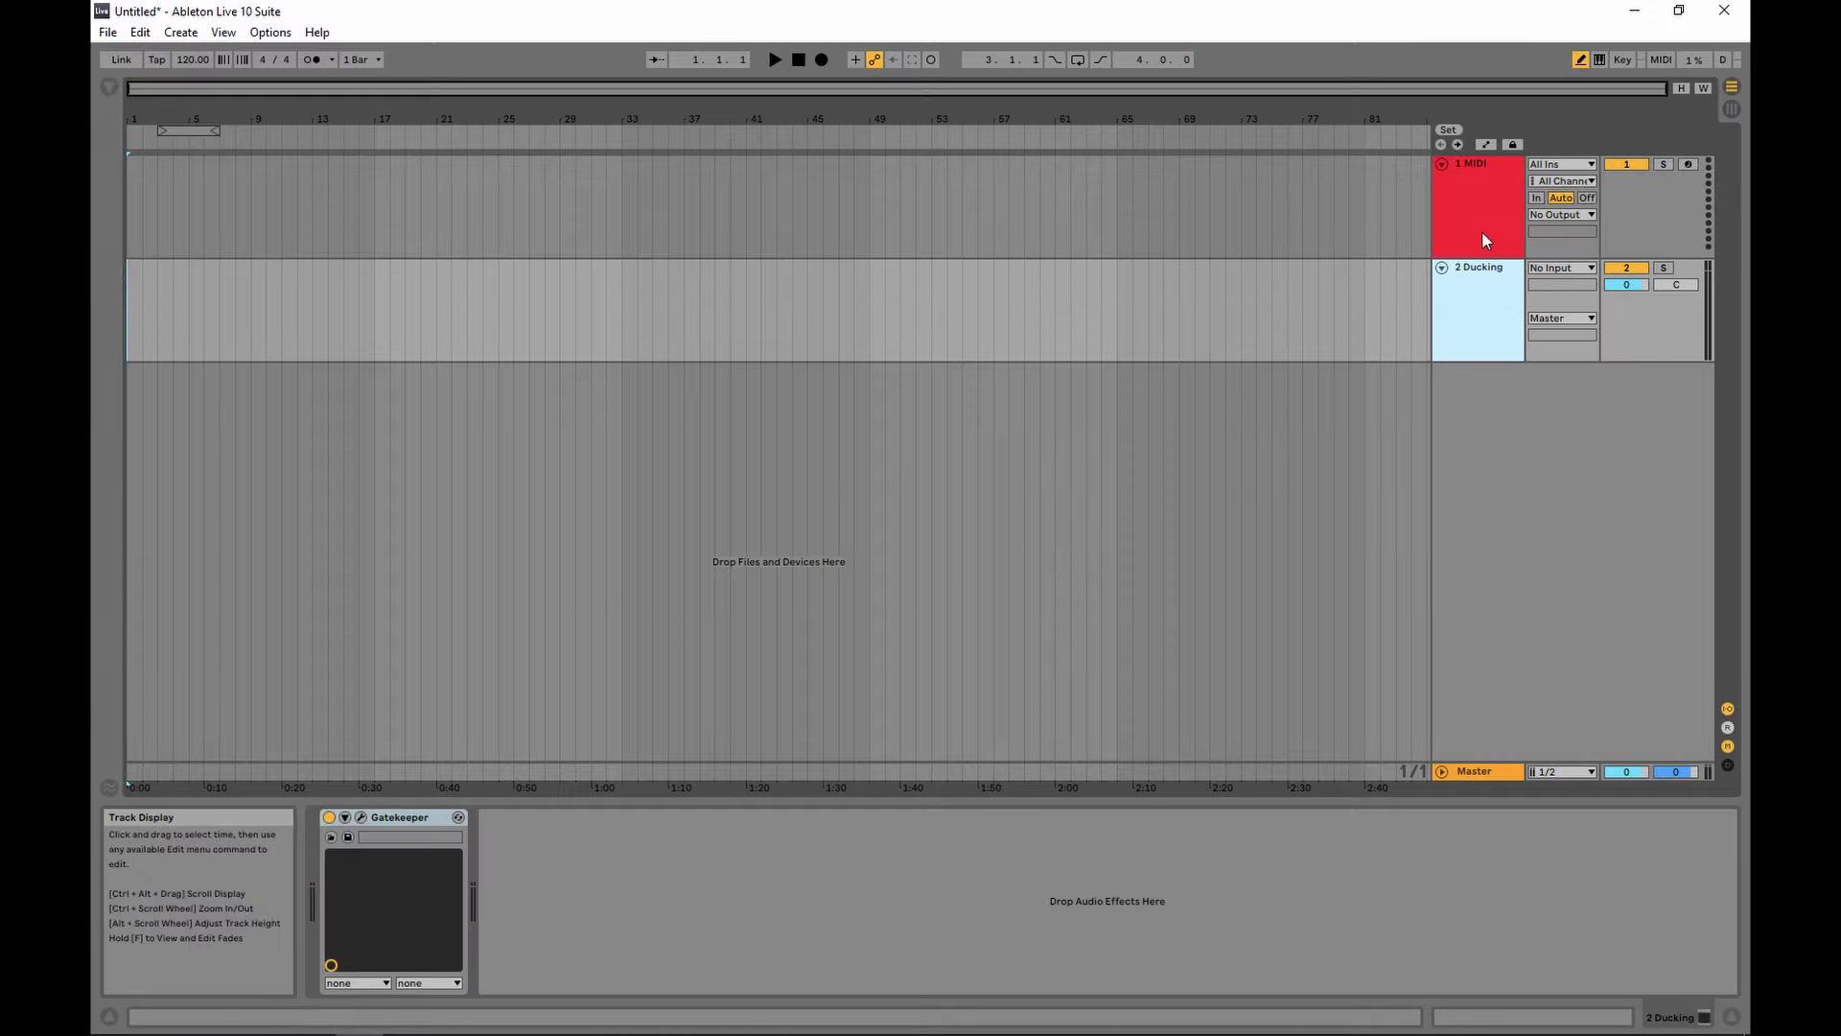
click(1465, 209)
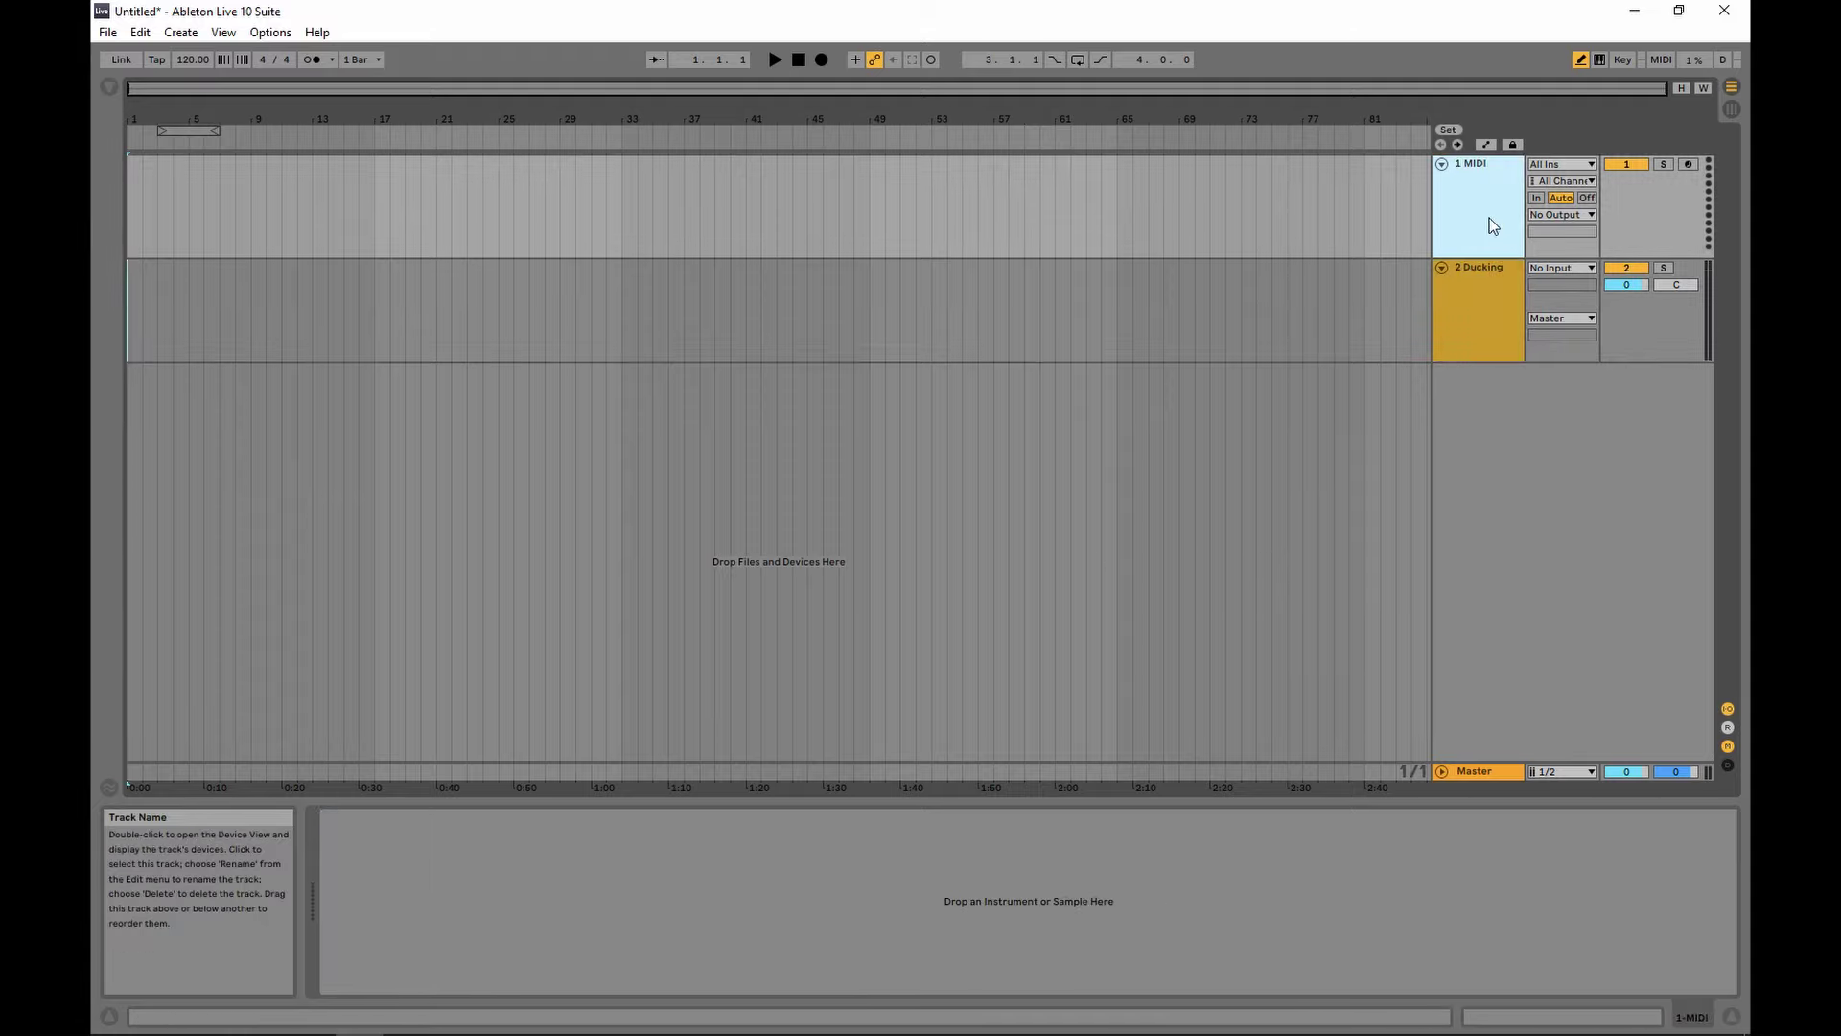
click(1492, 309)
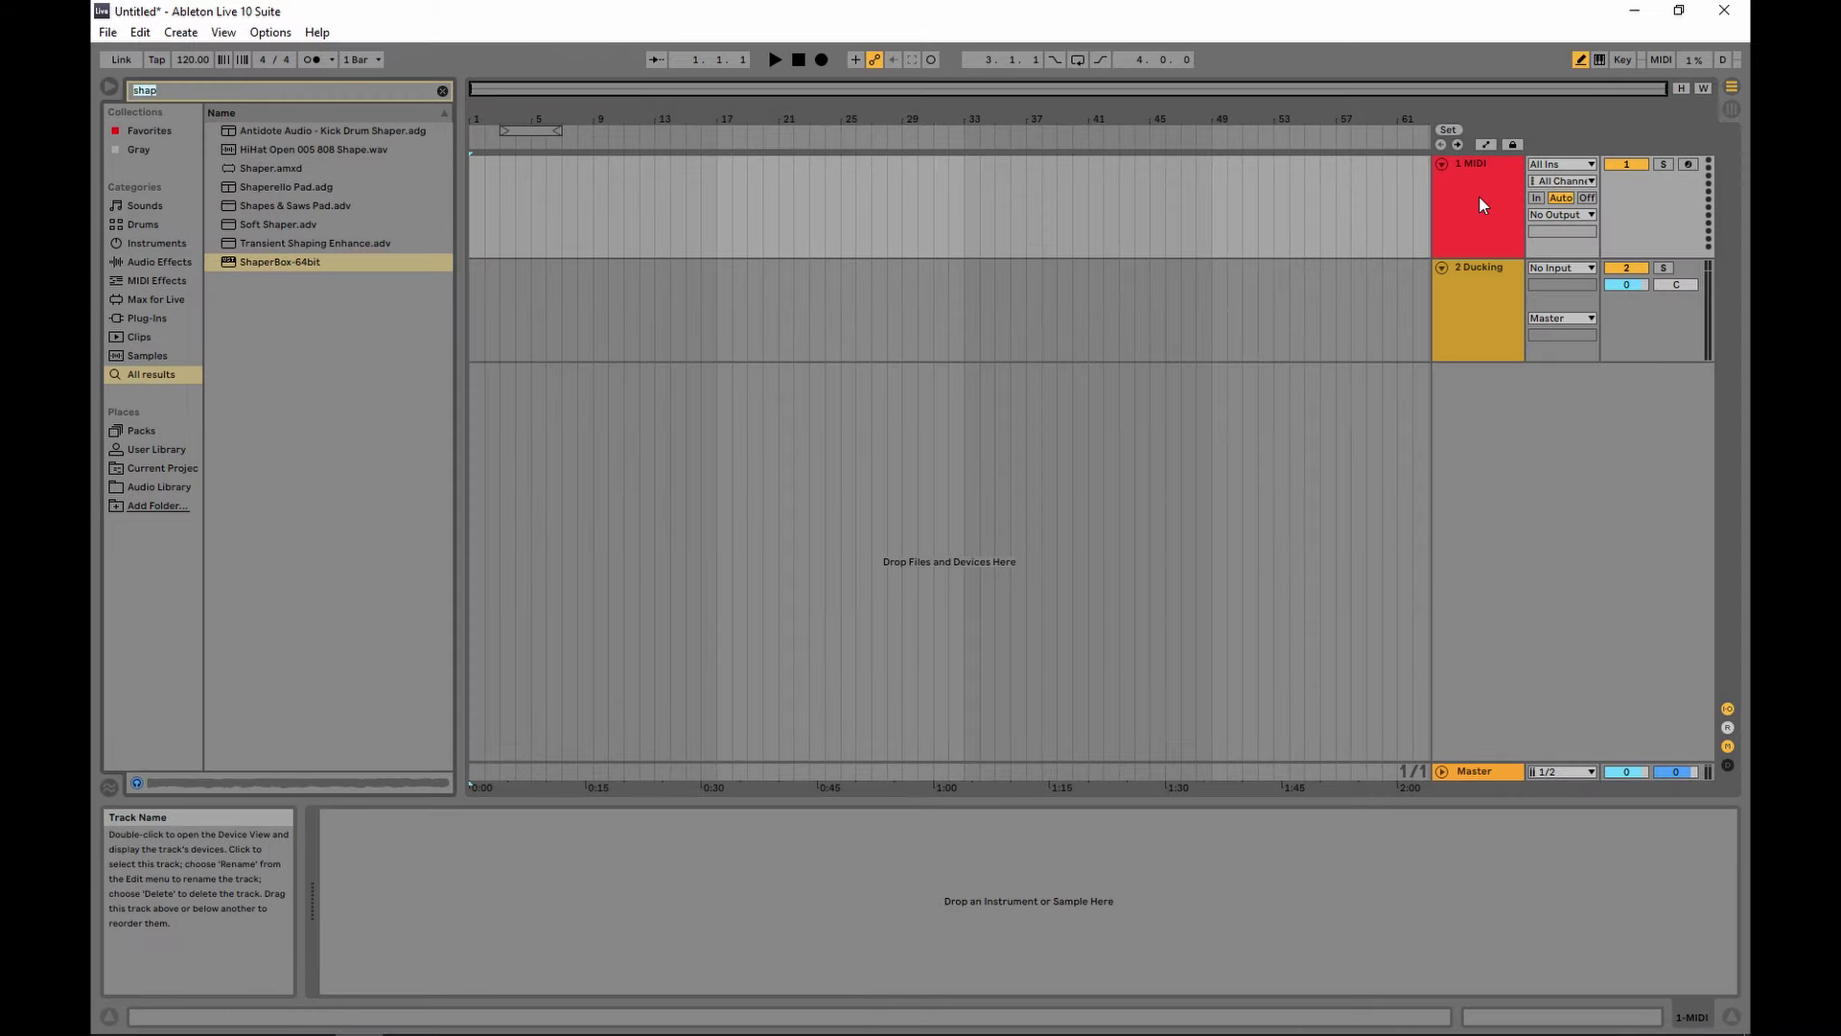
- Search the browser for "exter" and add External Instrument to the MIDI track
text(i)
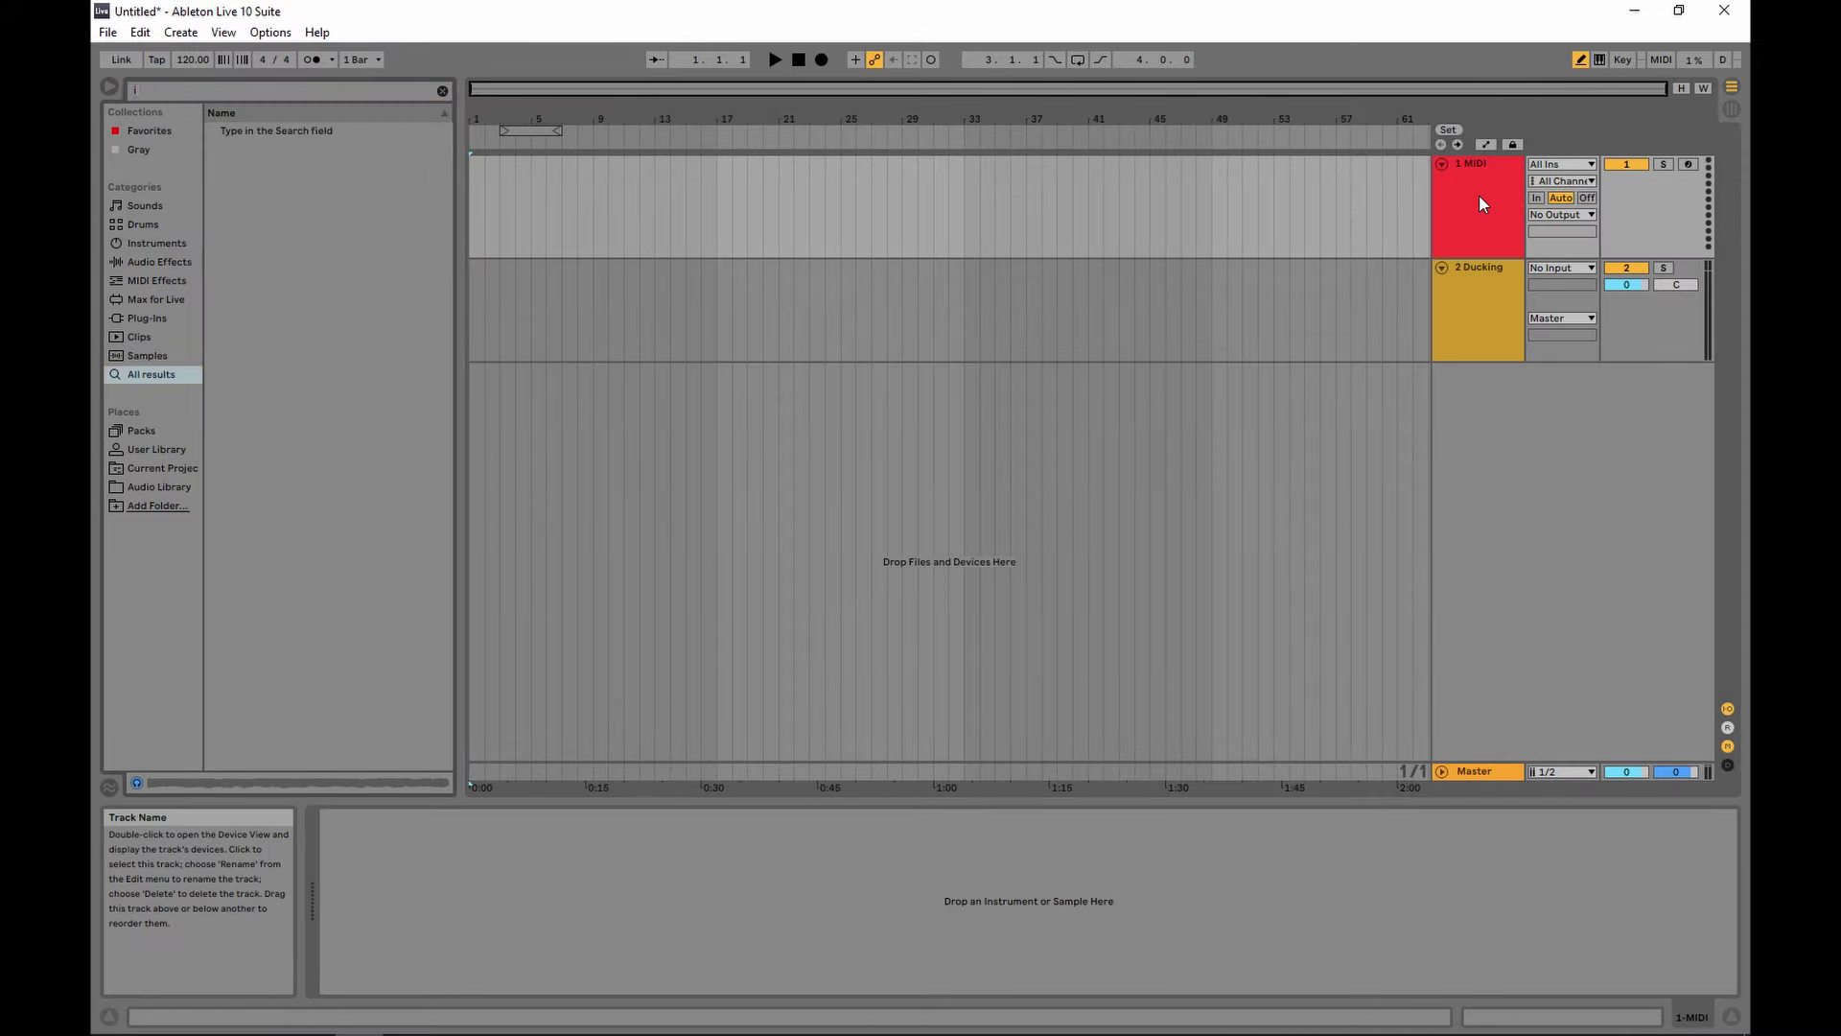
text(ns)
key(Escape)
text(exter)
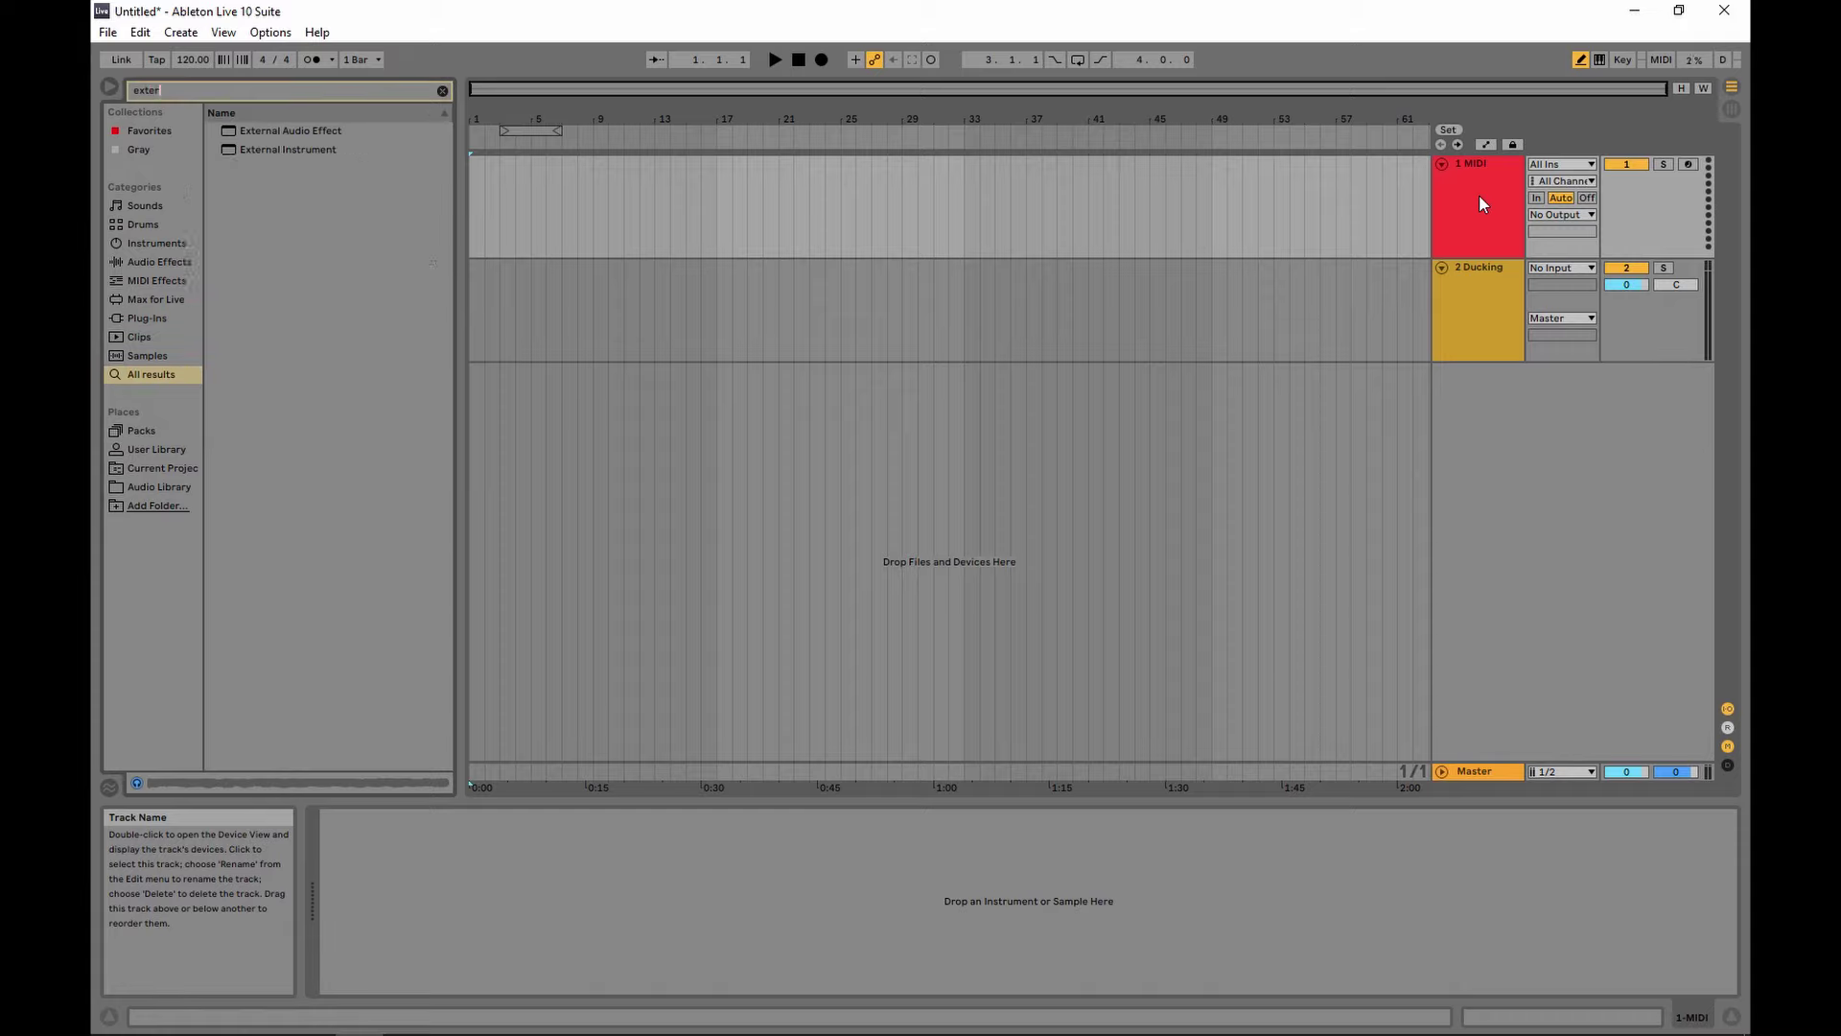
drag(287, 150, 384, 885)
- Route the External Instrument's MIDI output to the 2 Ducking track
click(364, 849)
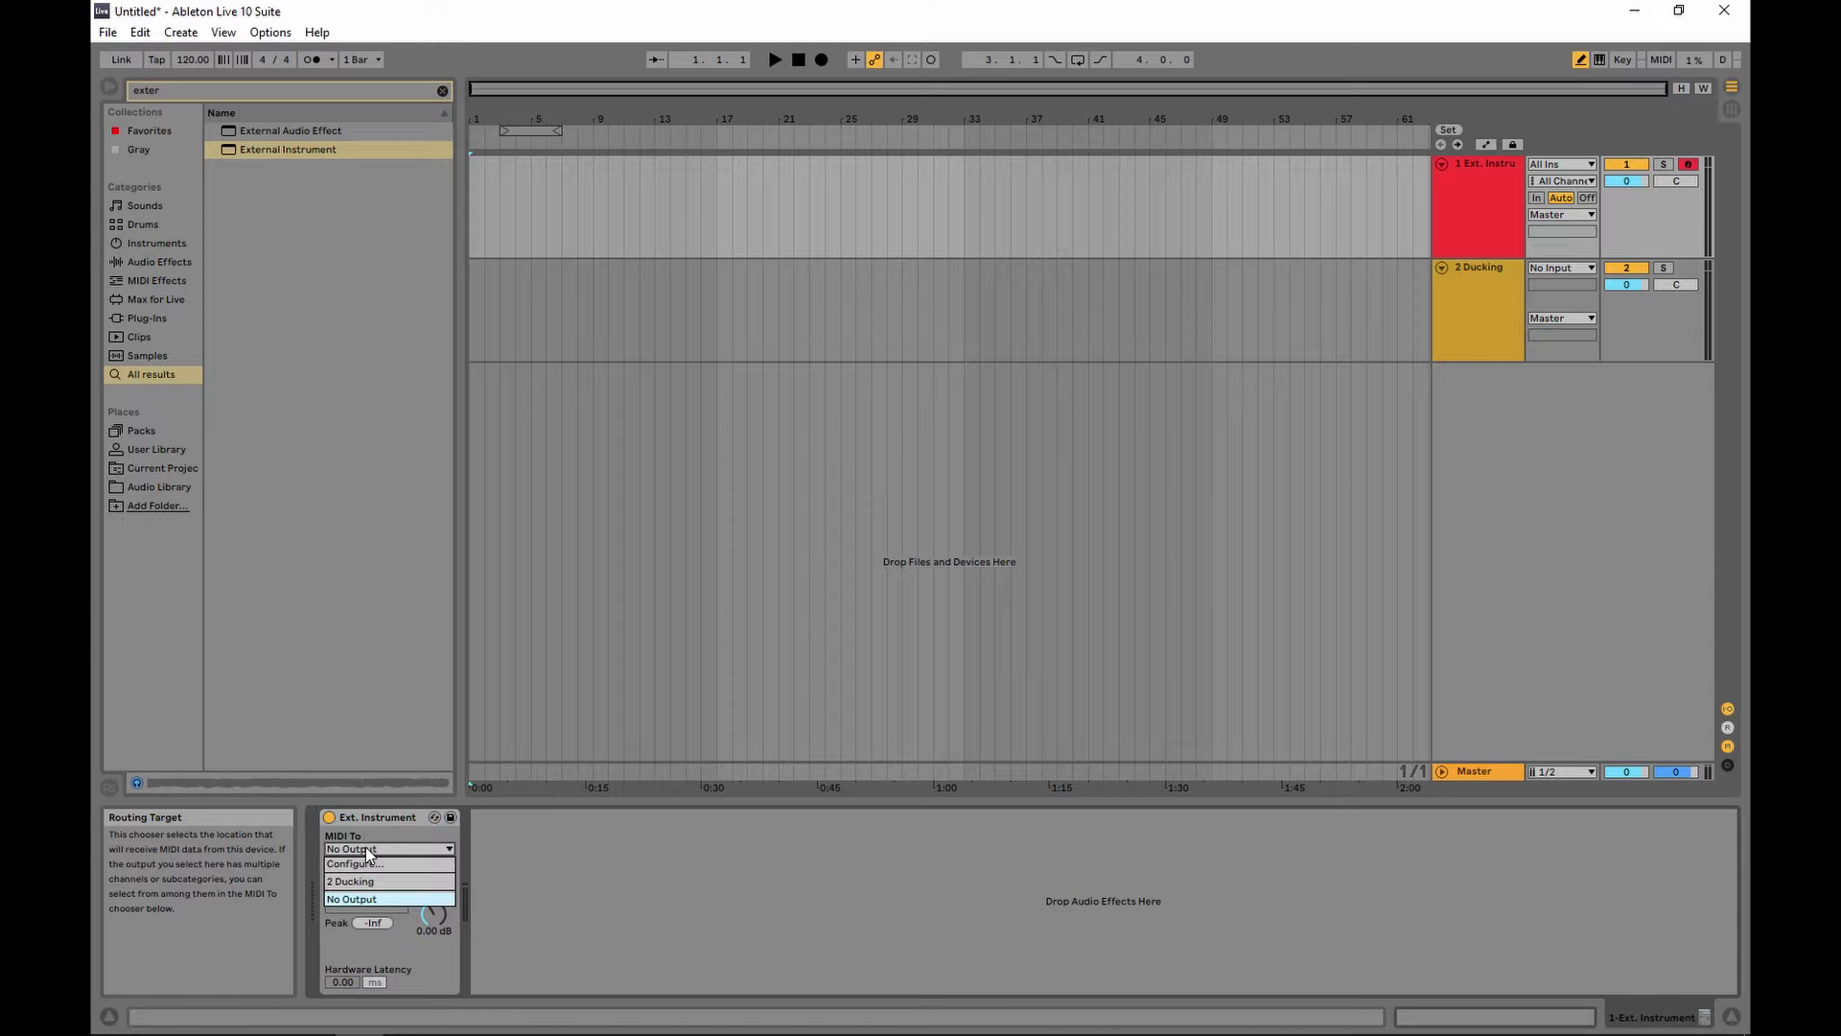
click(368, 850)
click(1465, 320)
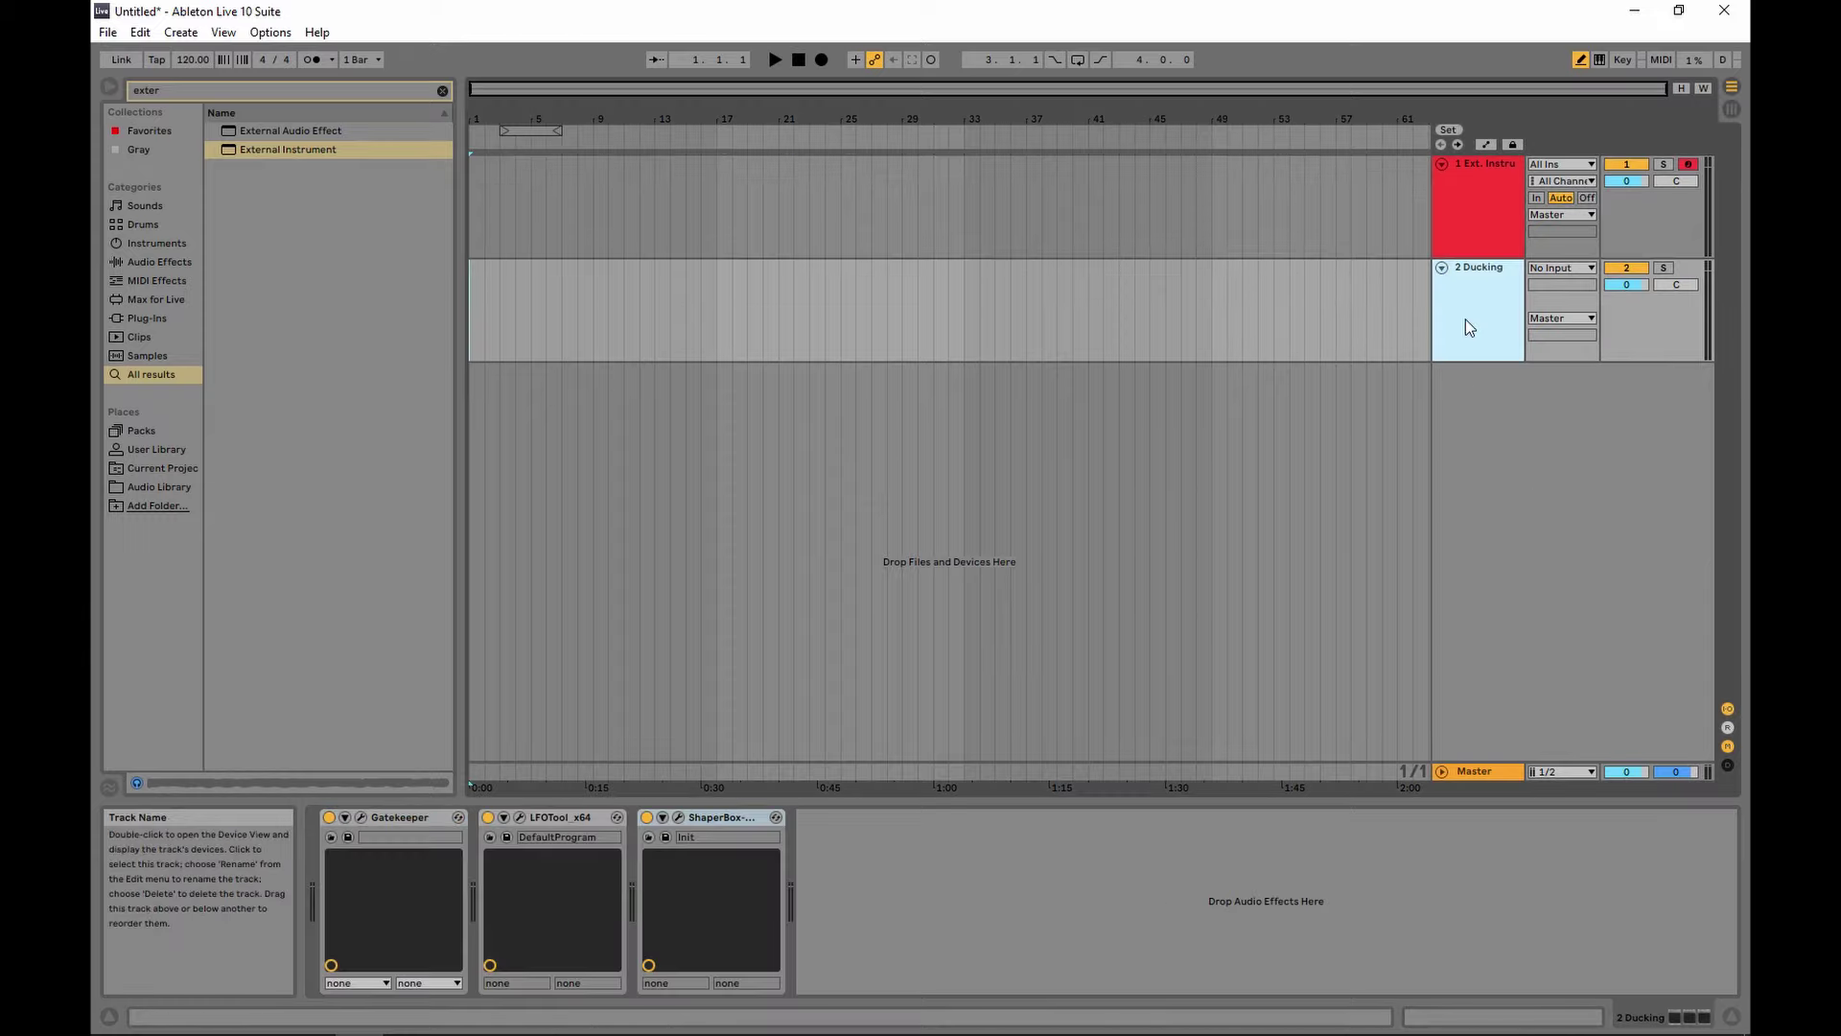
click(1493, 192)
click(362, 848)
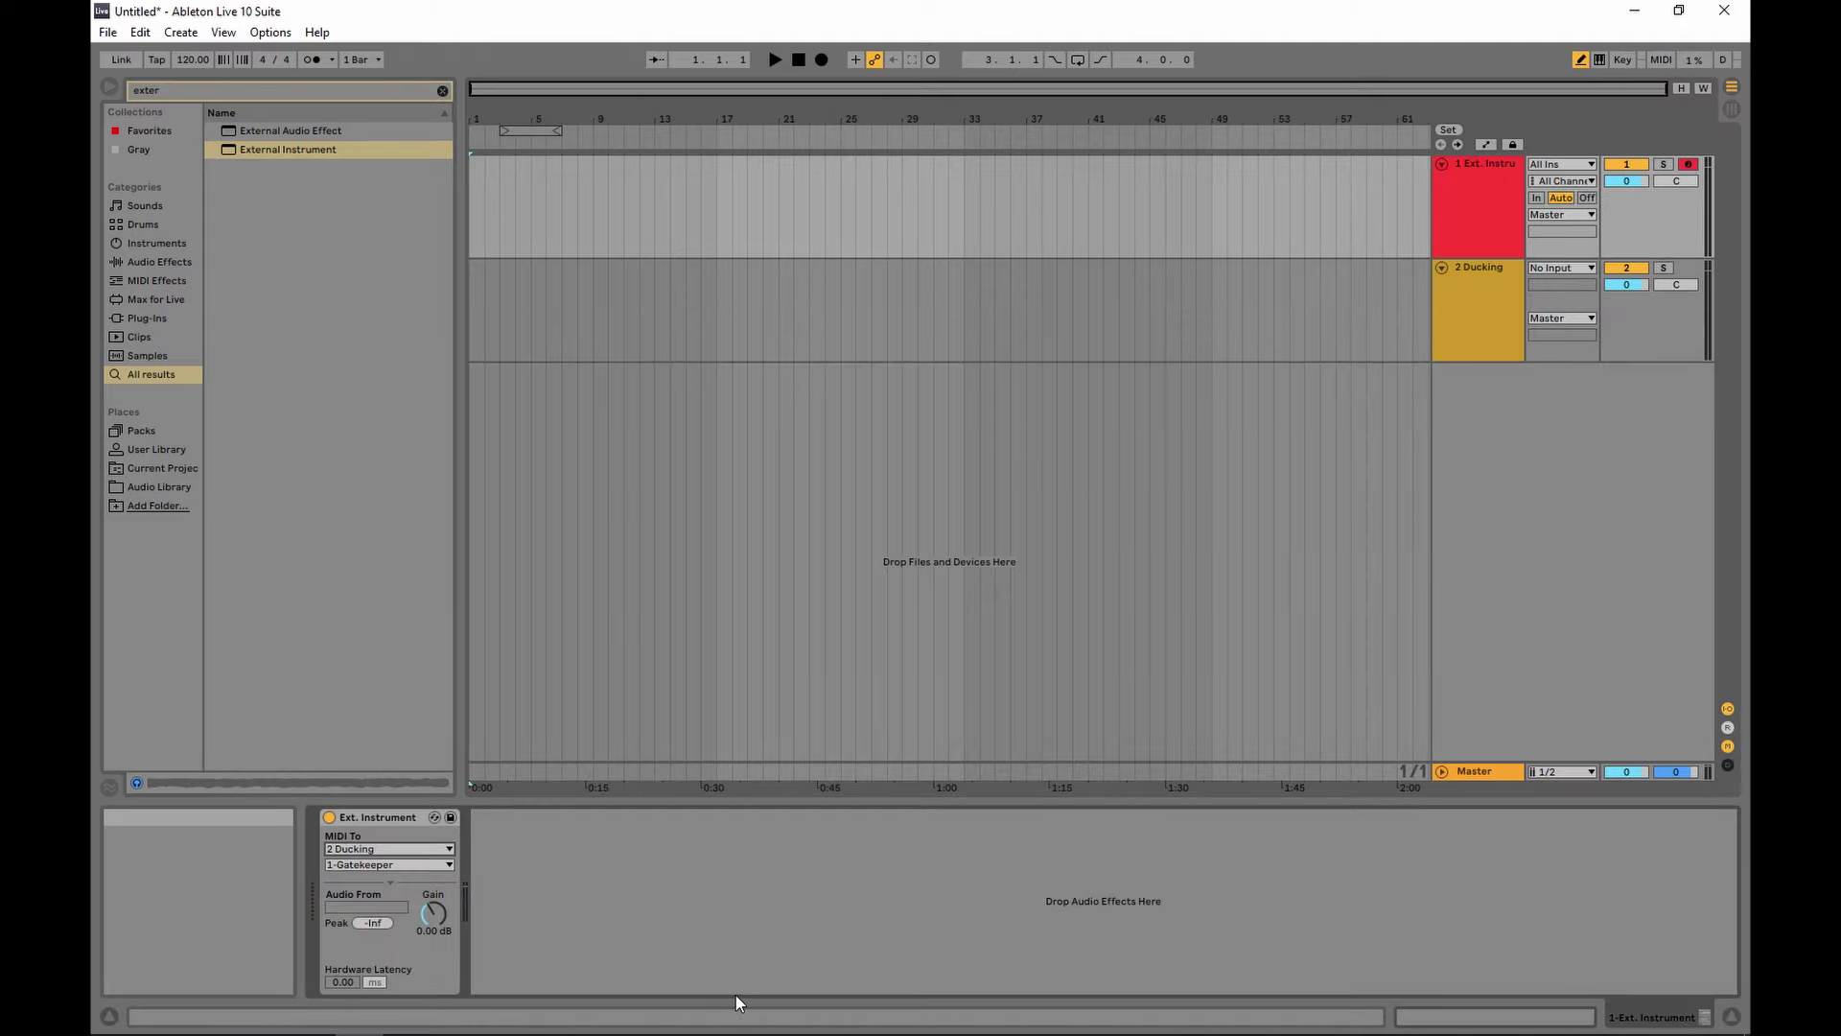
- Examine the Ducking track plug-ins and channels offered as destinations for the External Instrument's MIDI
click(372, 863)
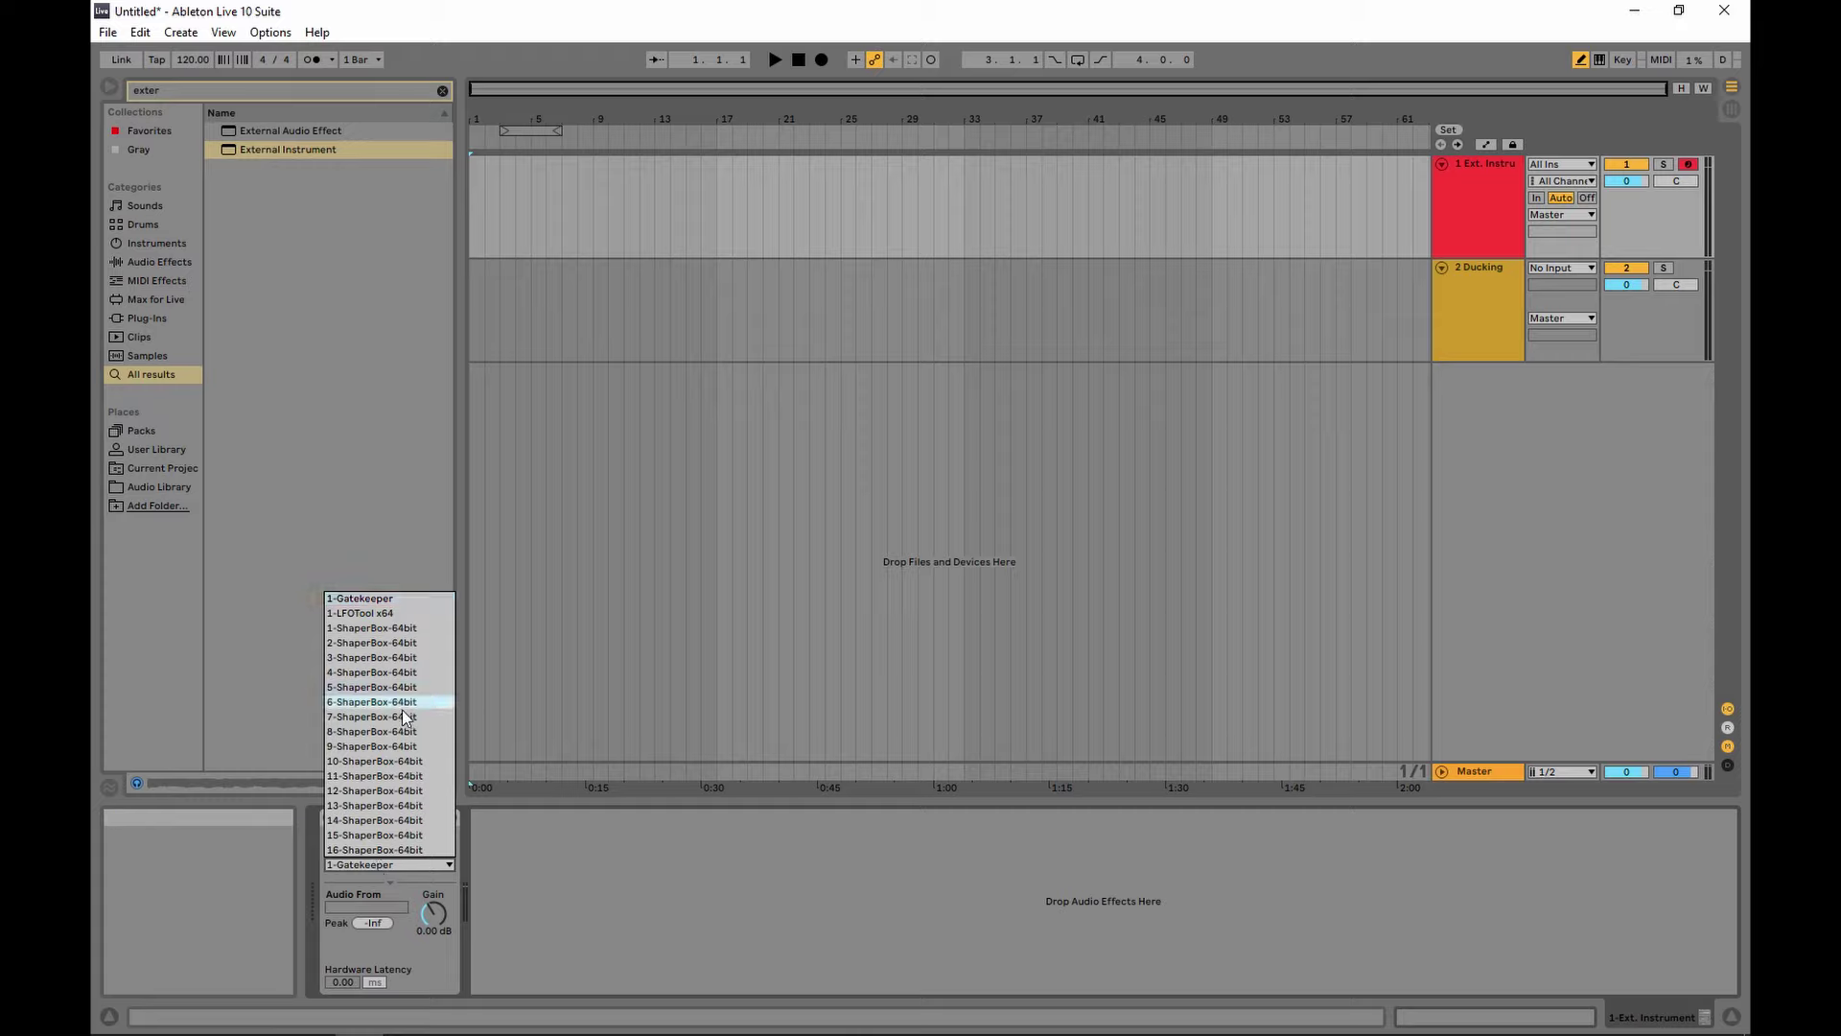
click(393, 866)
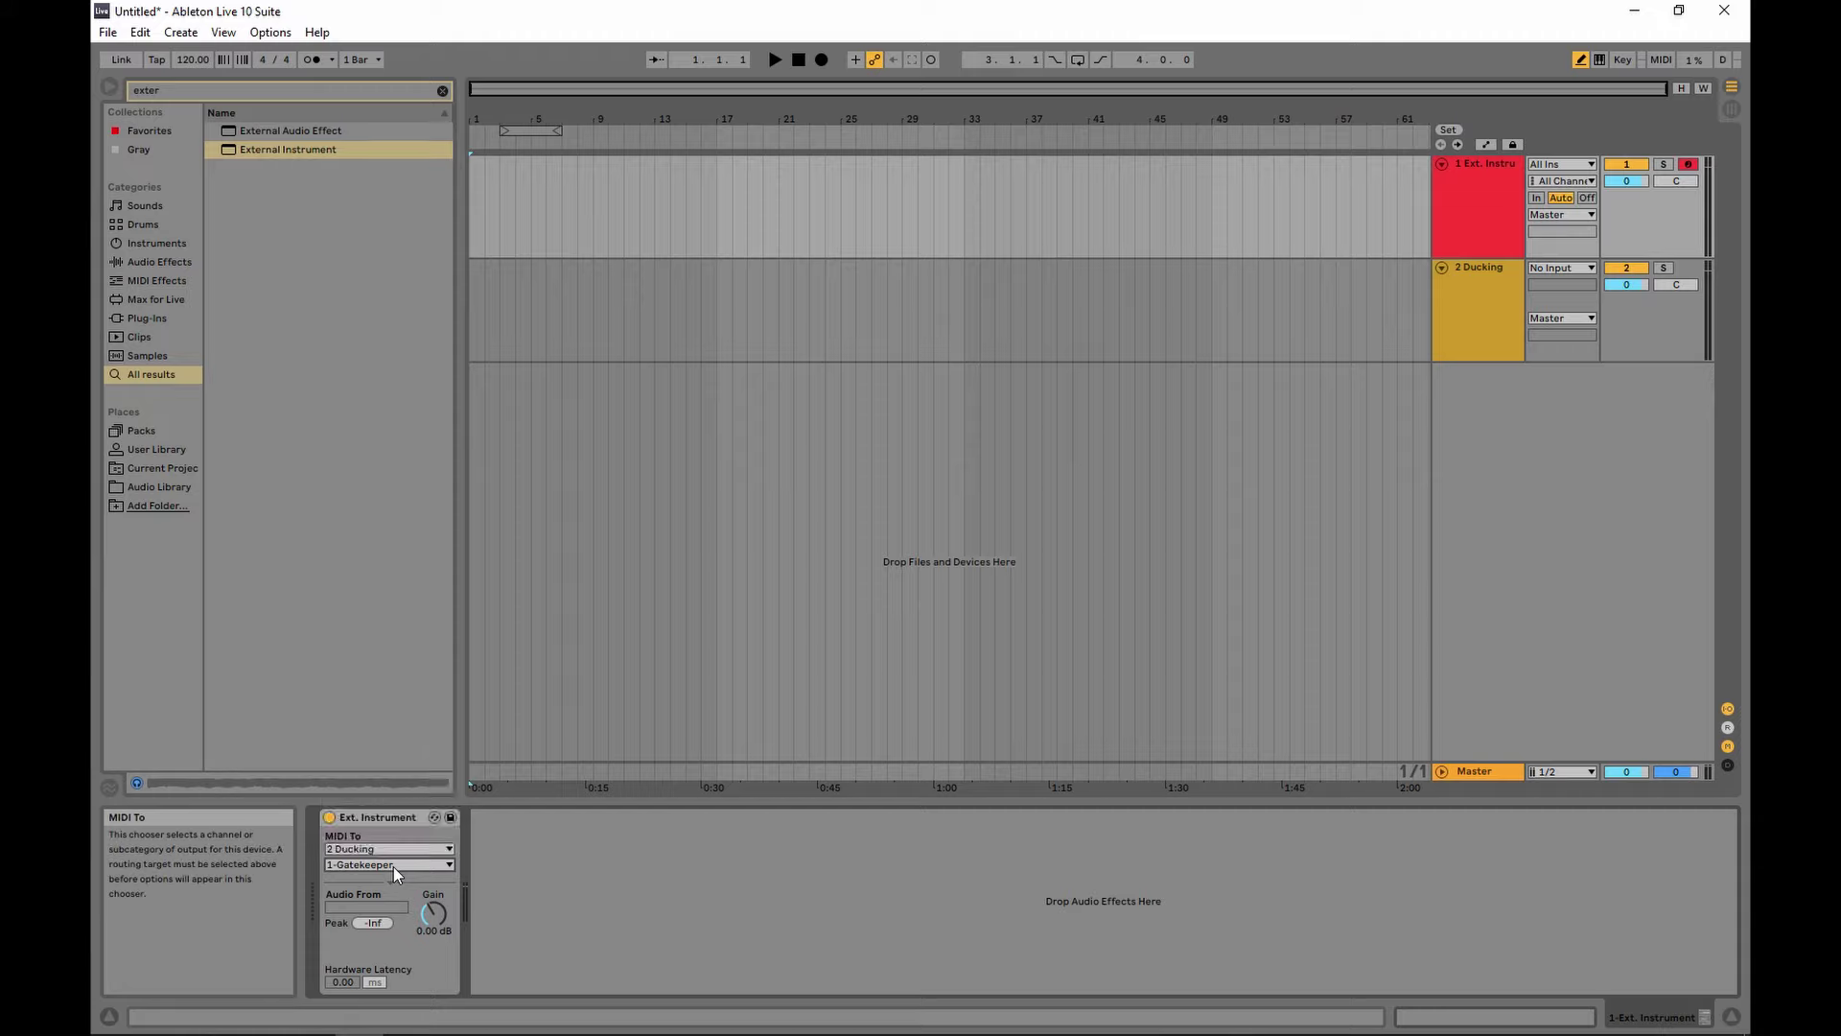
click(393, 866)
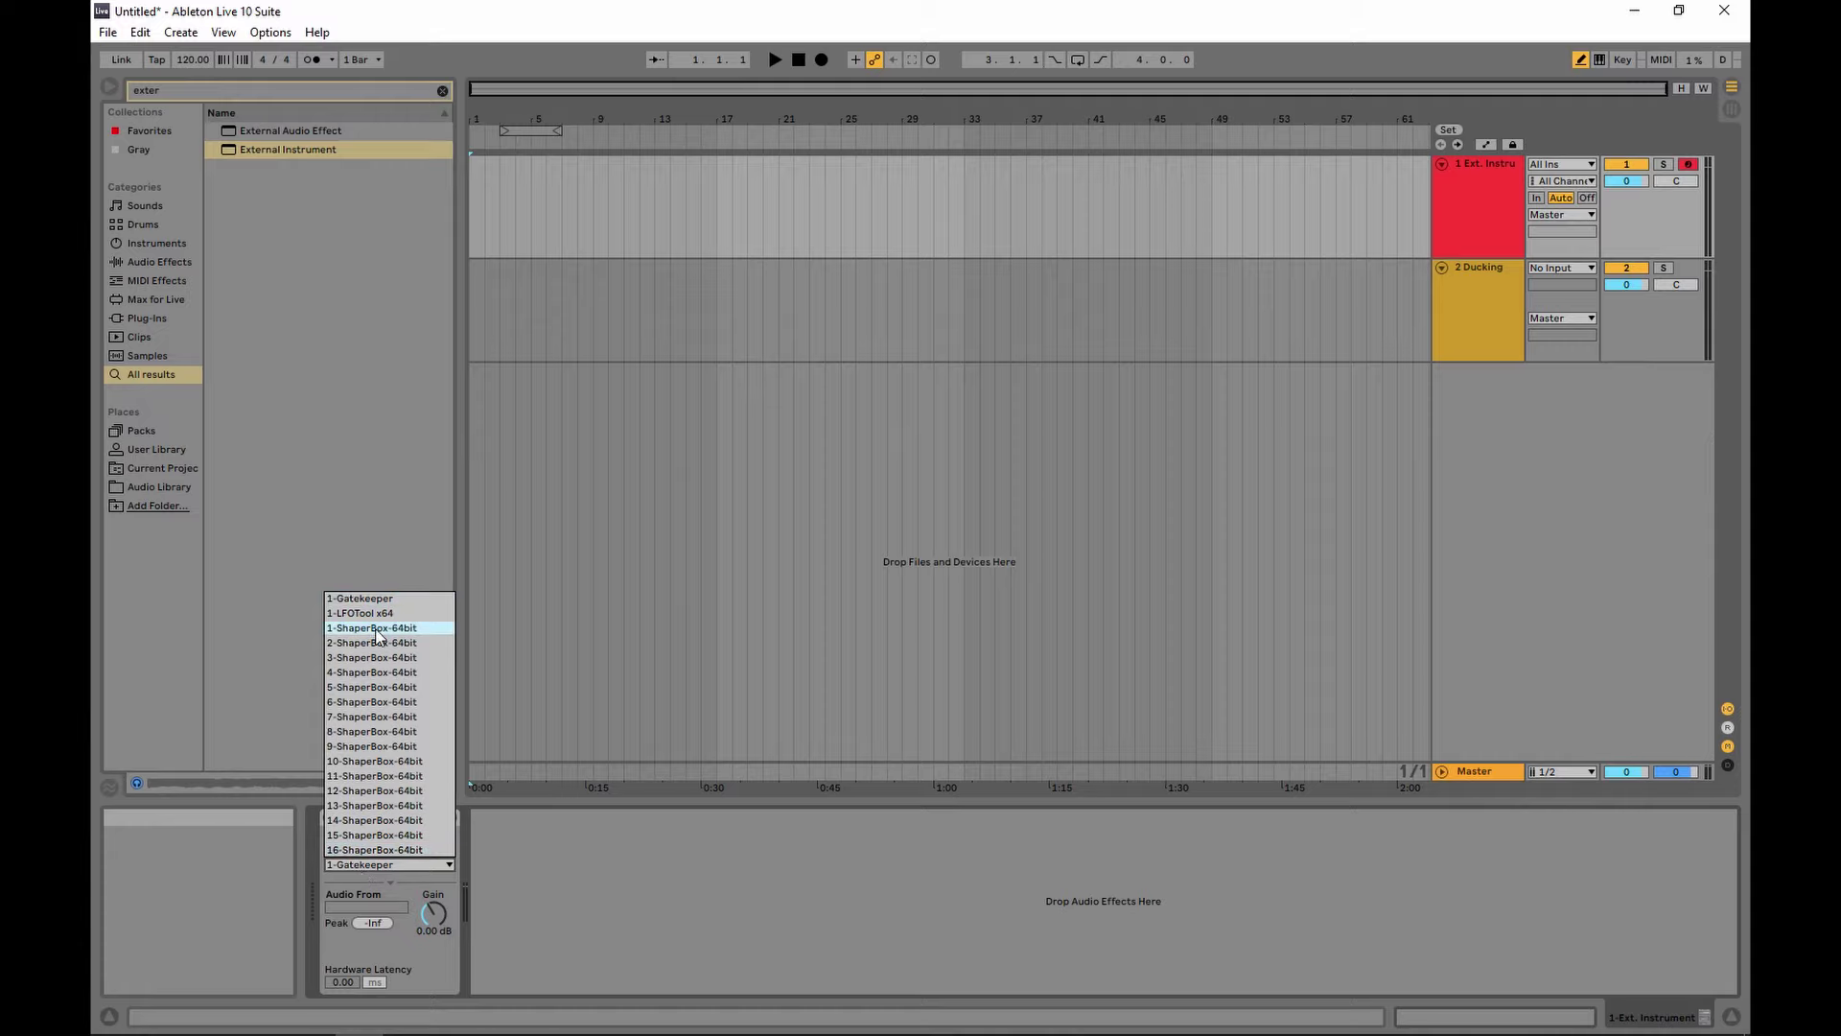
key(Escape)
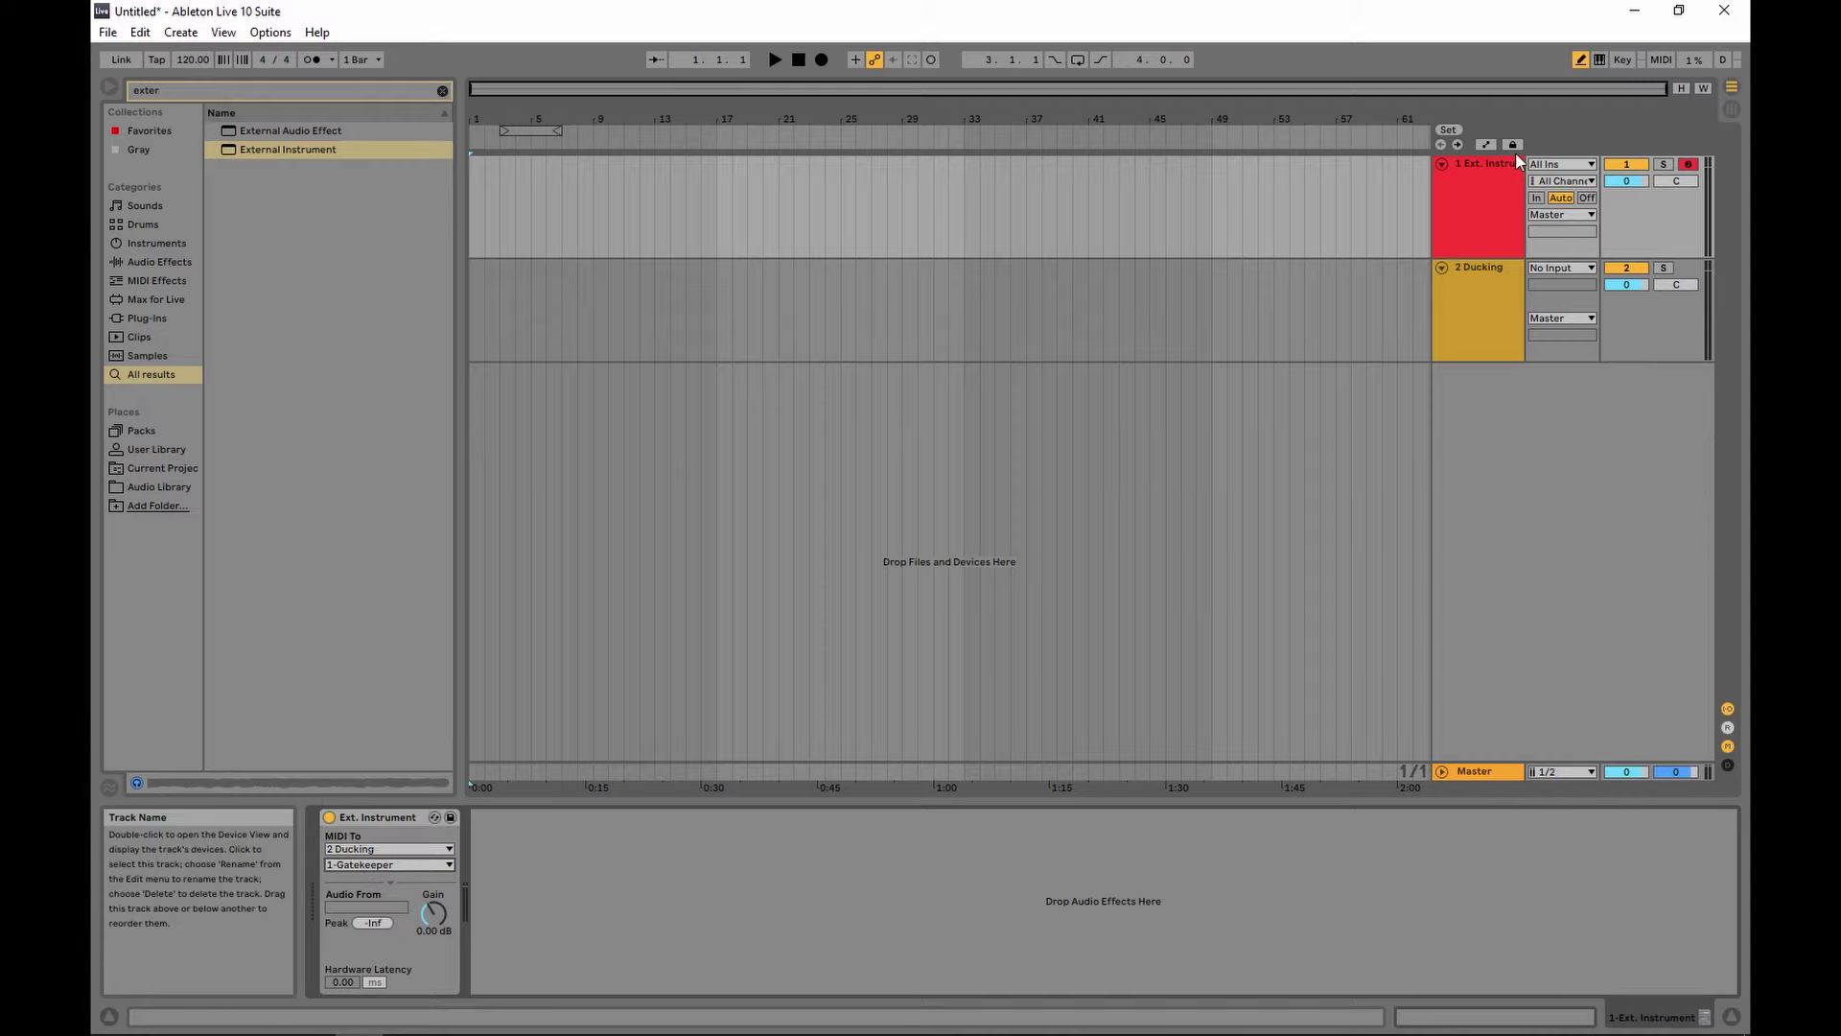
click(1485, 187)
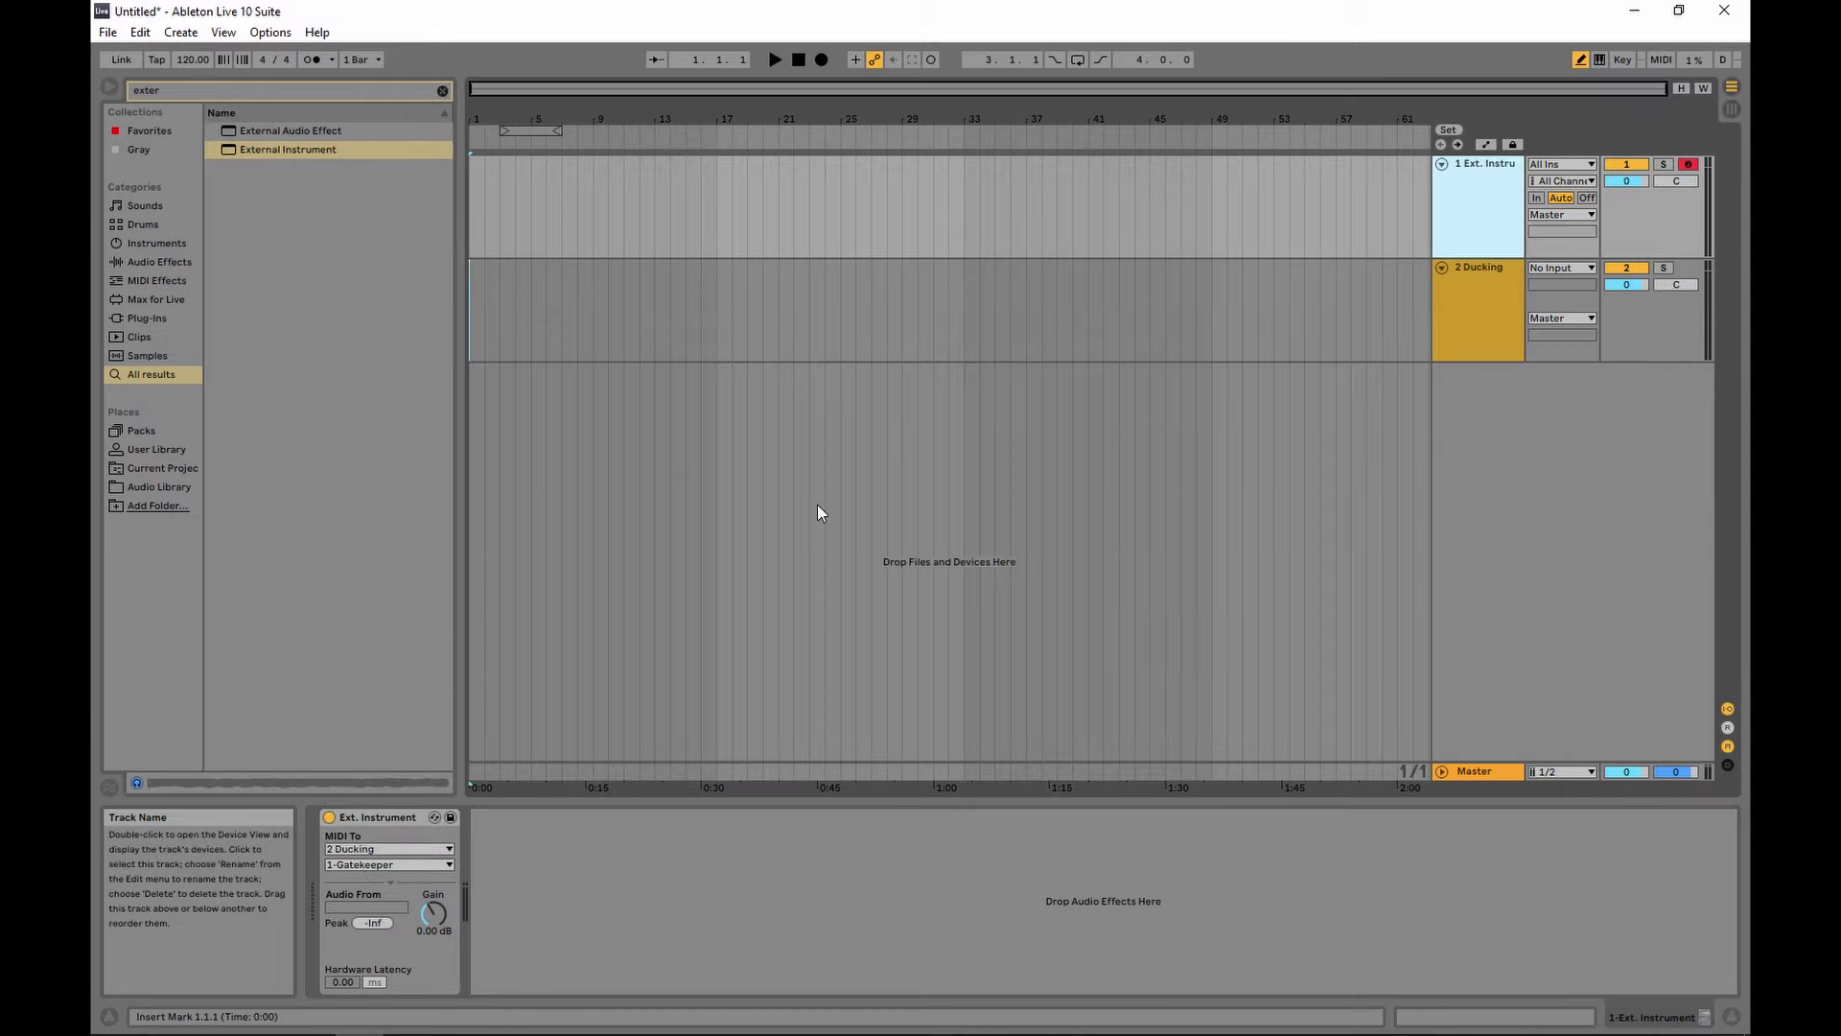
- Choose 1-Gatekeeper as the External Instrument's MIDI destination and open Gatekeeper's plug-in window from the Ducking track
click(409, 865)
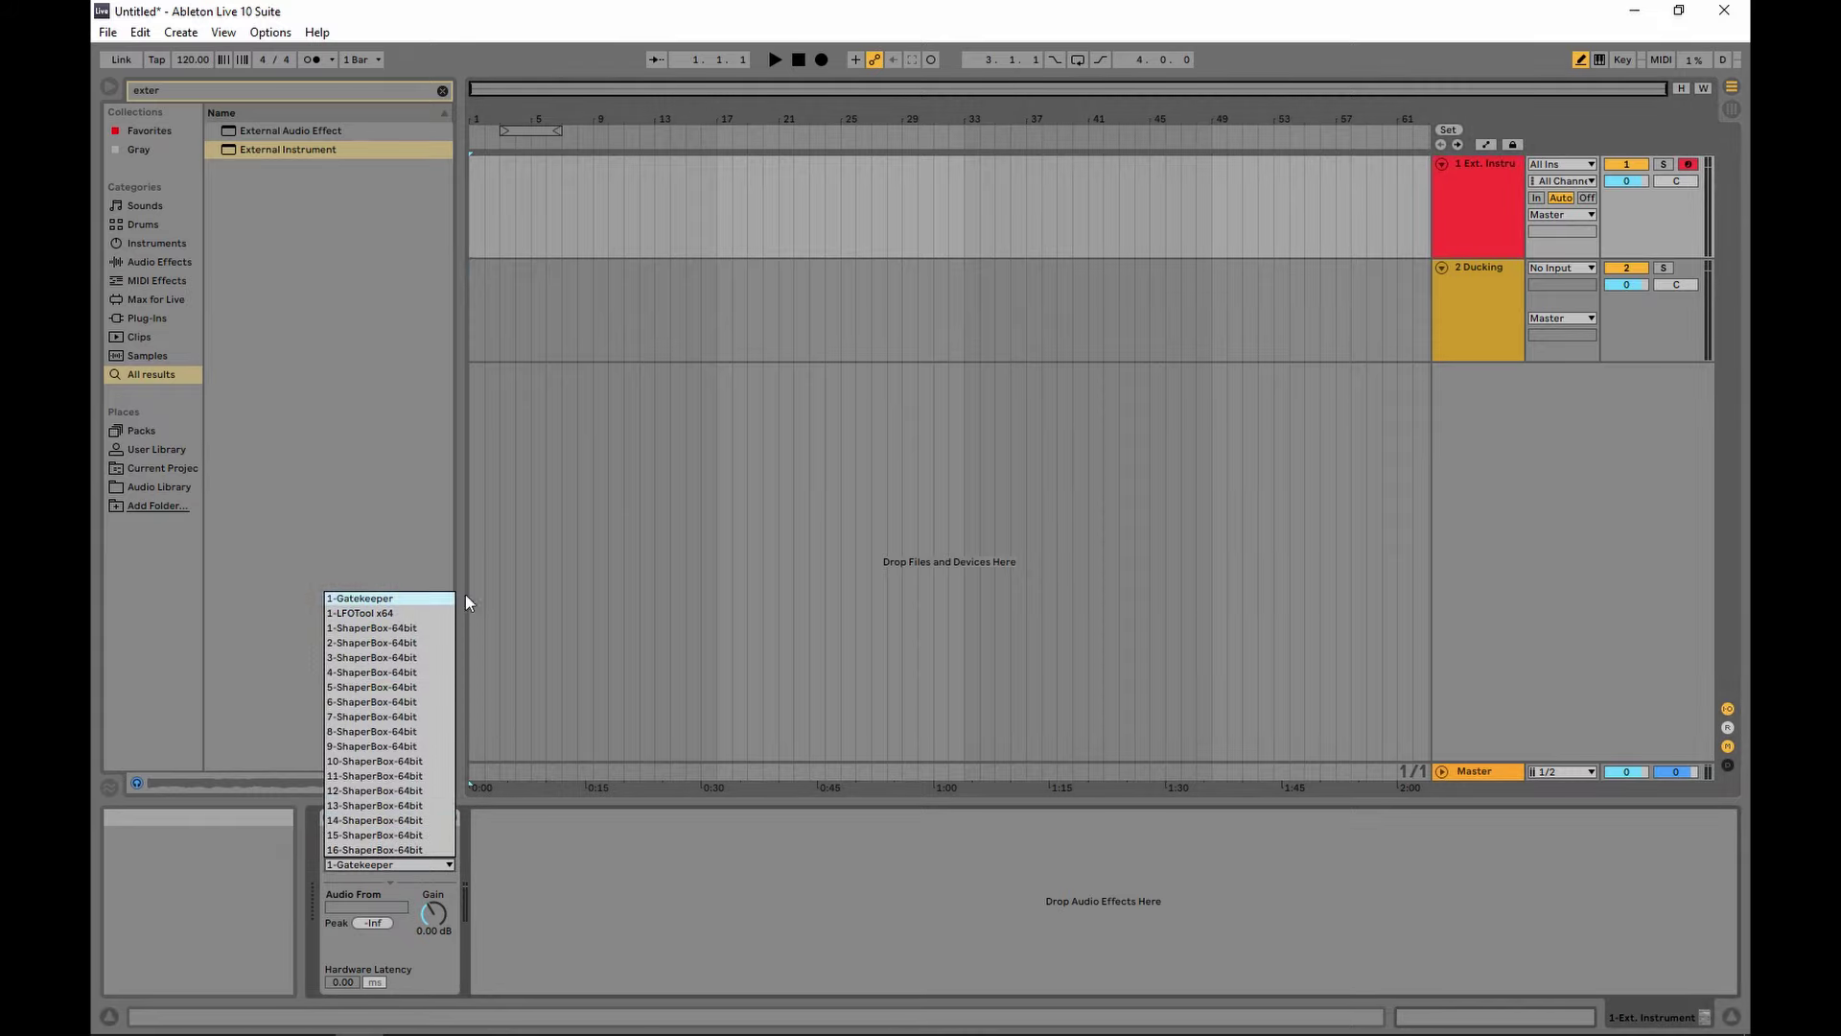
click(376, 593)
click(1472, 341)
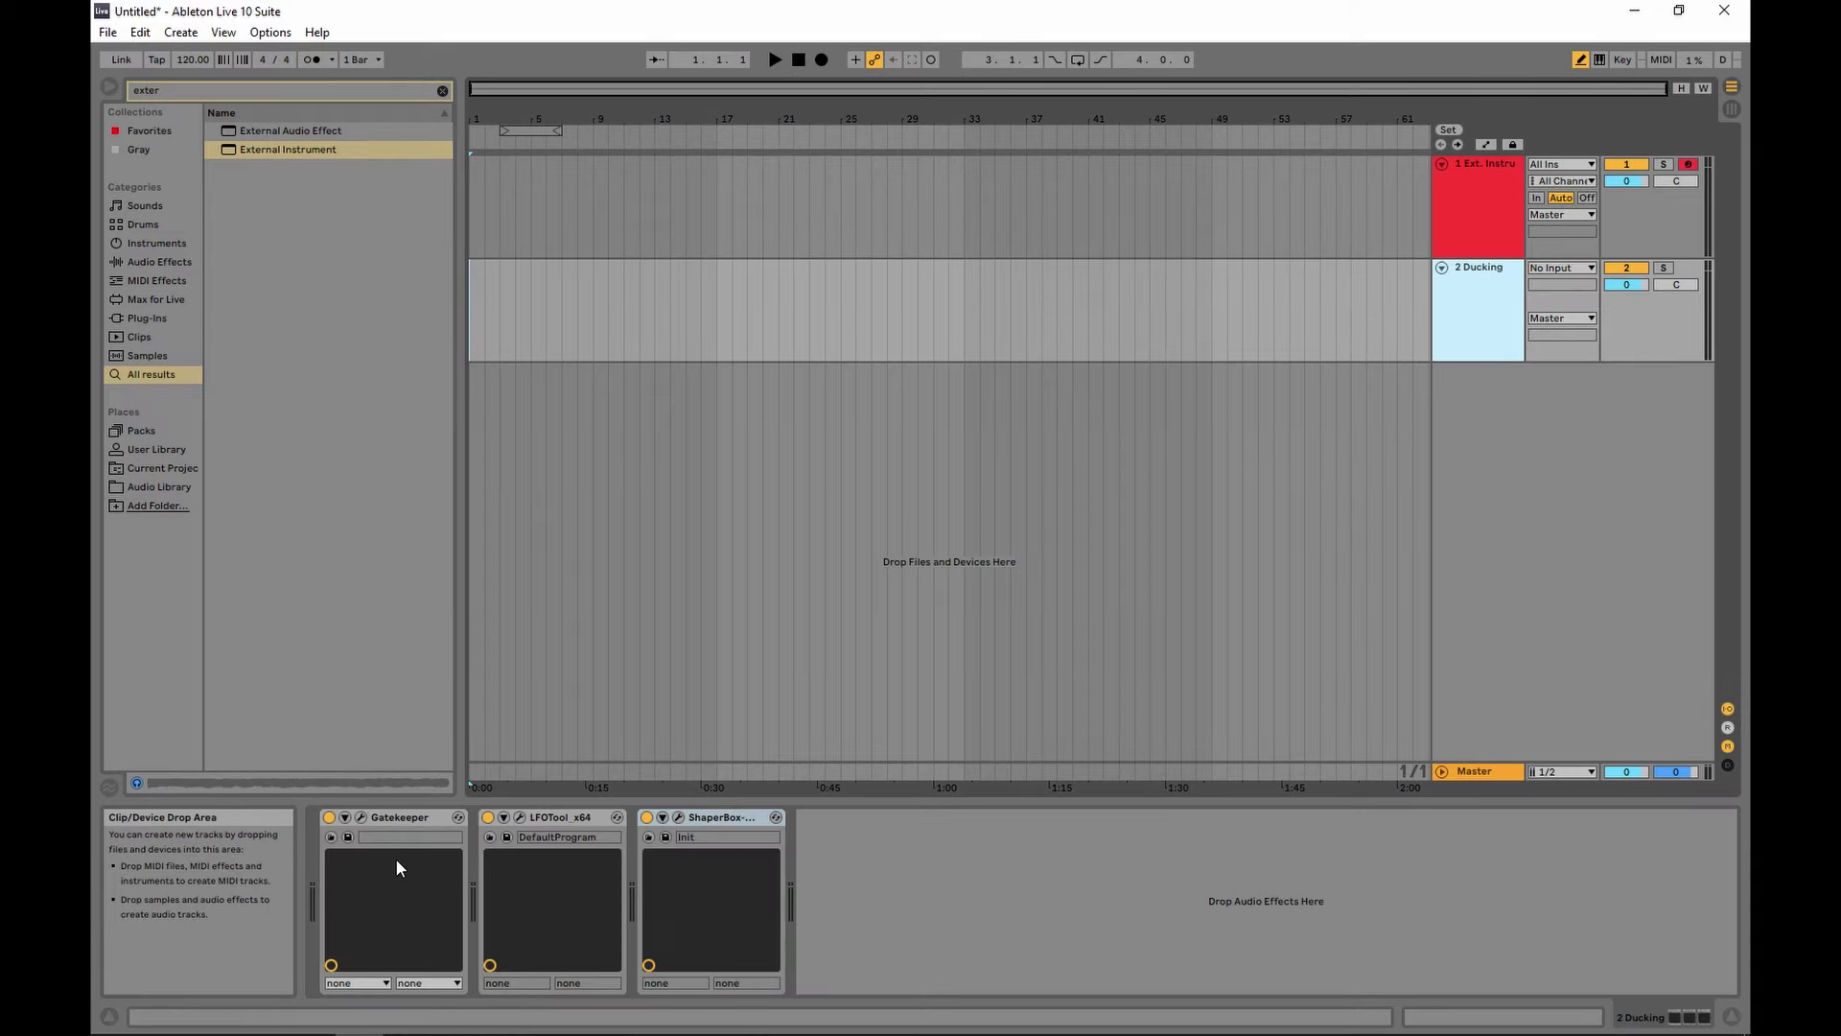
click(361, 817)
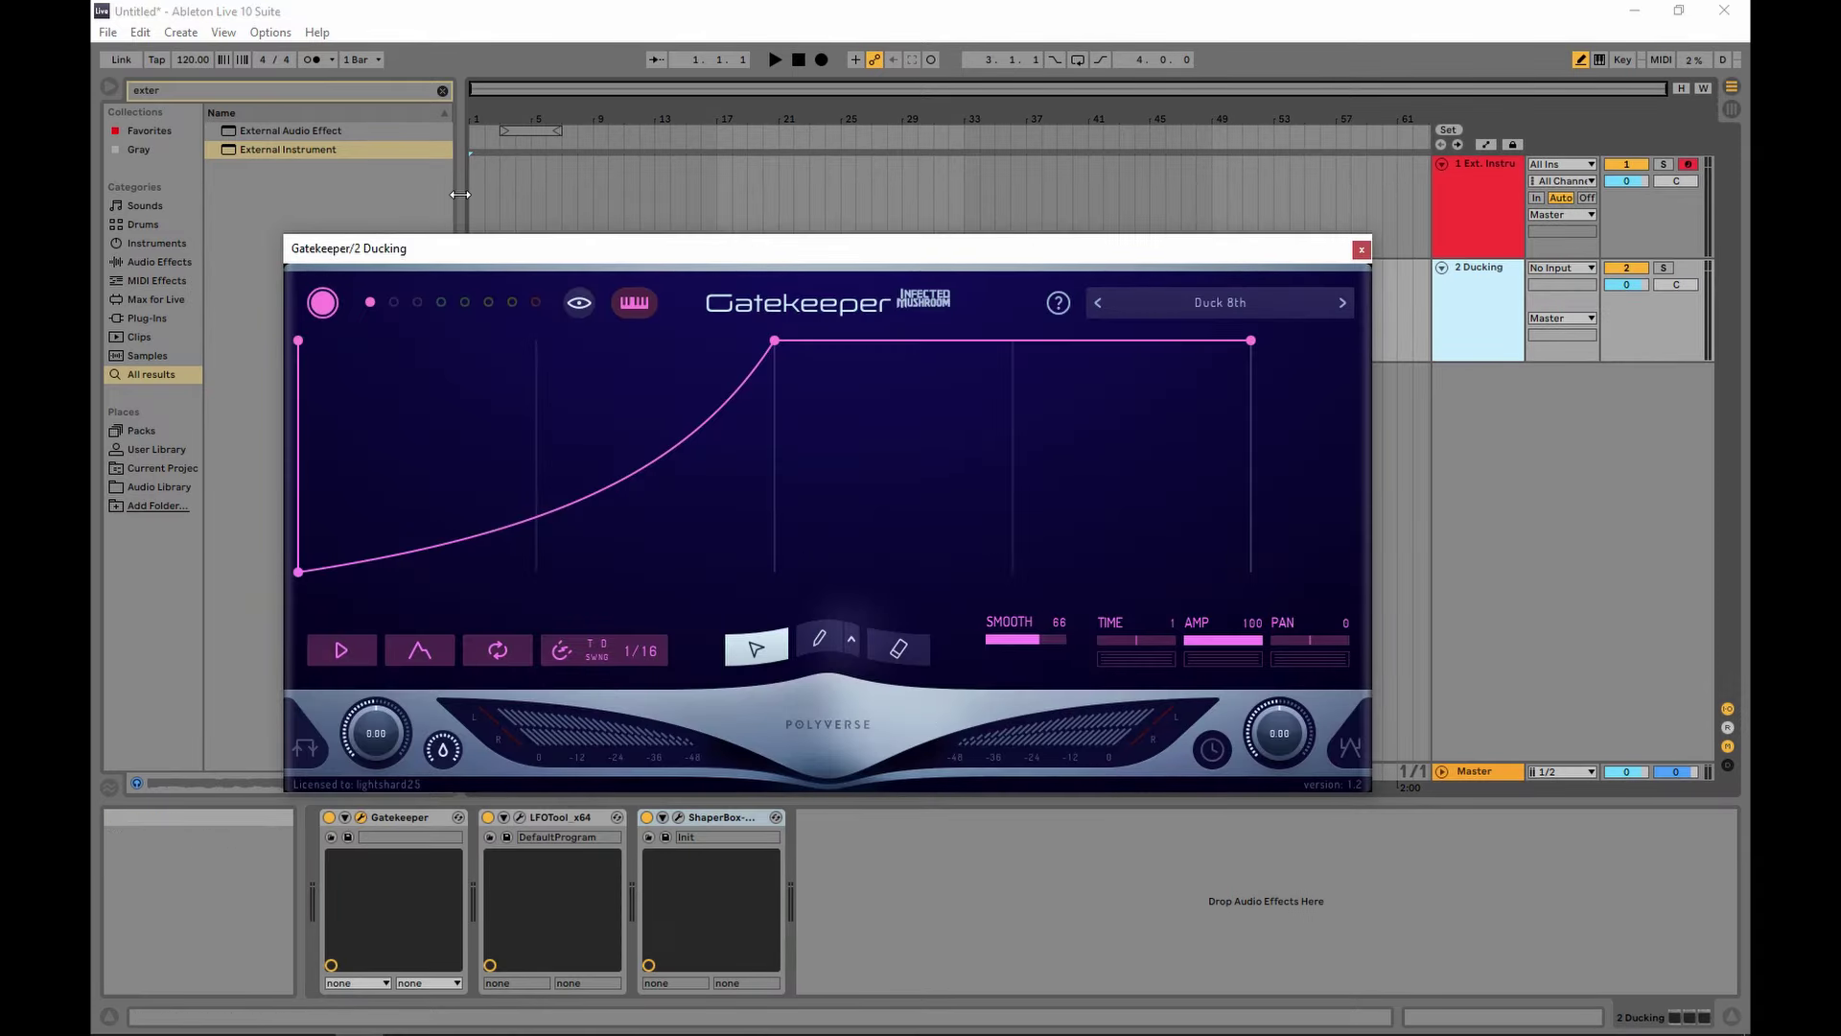
- Insert a two-bar MIDI clip at the start of the External Instrument track and draw C5 notes along its length
mouse_move(477, 197)
mouse_down()
mouse_move(572, 200)
mouse_move(499, 190)
mouse_up()
key(ctrl+shift+m)
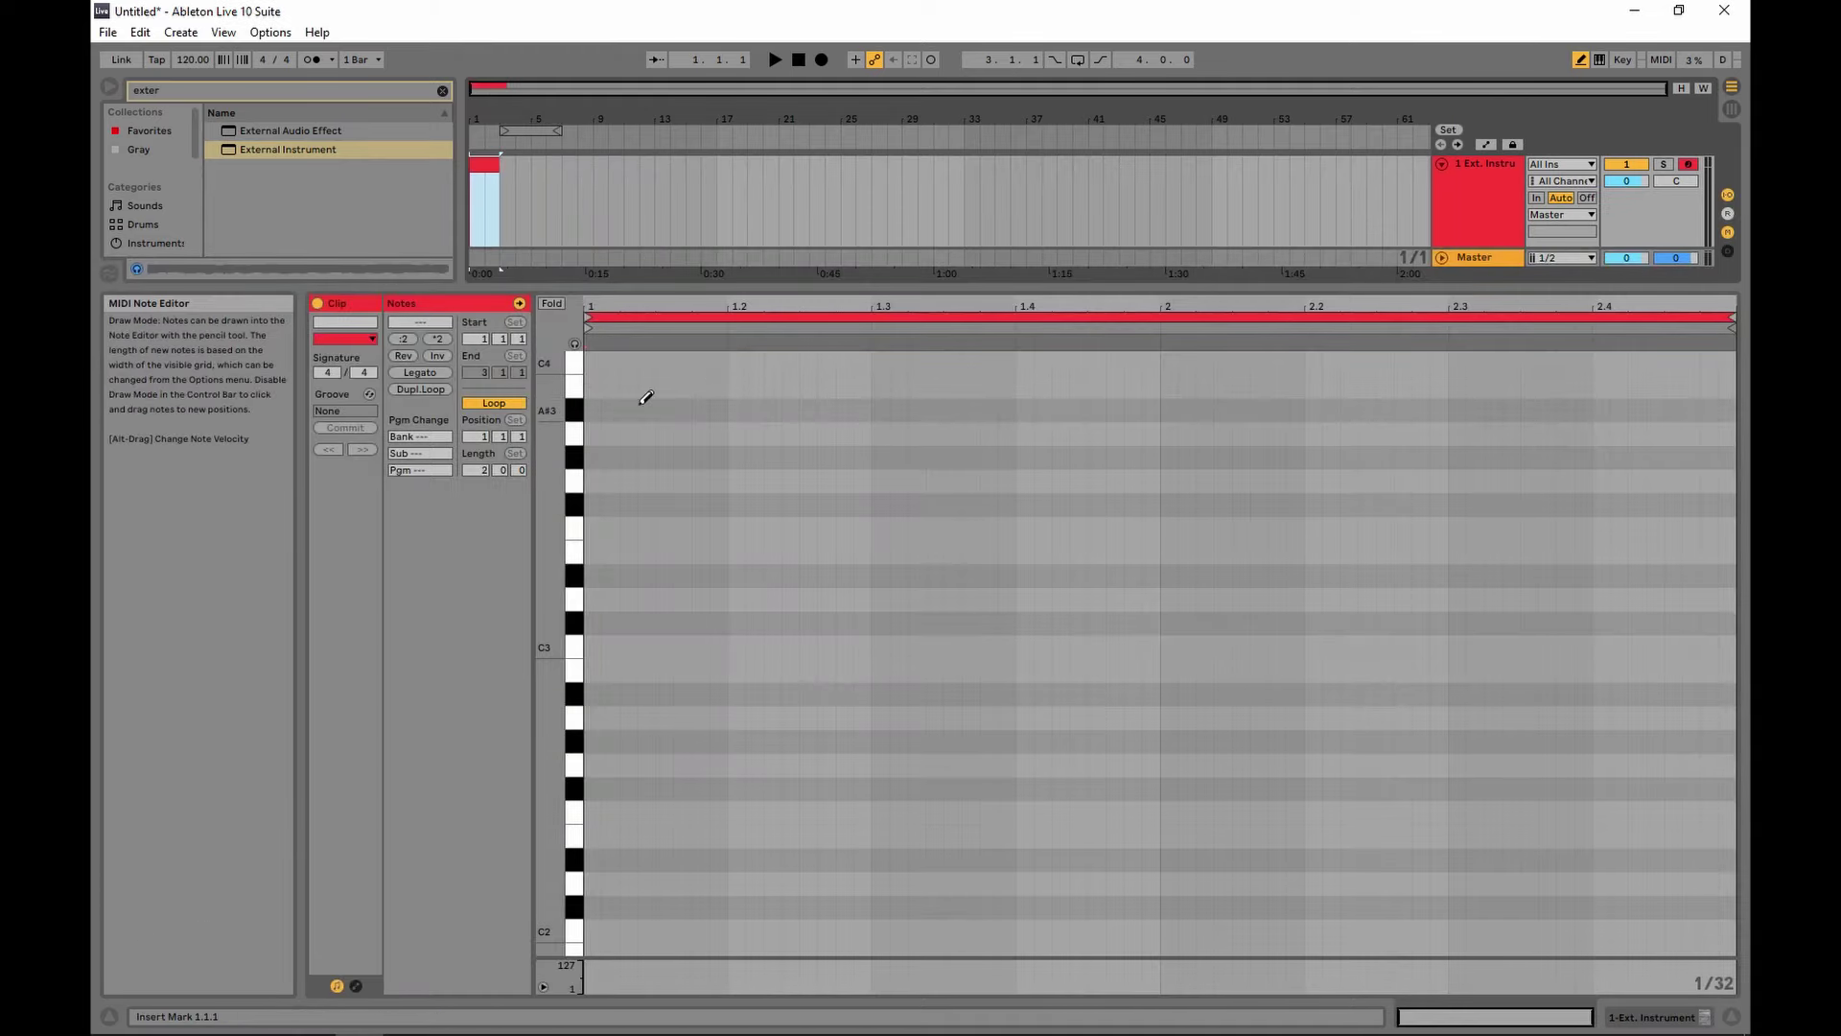
scroll(618, 687, up, 5)
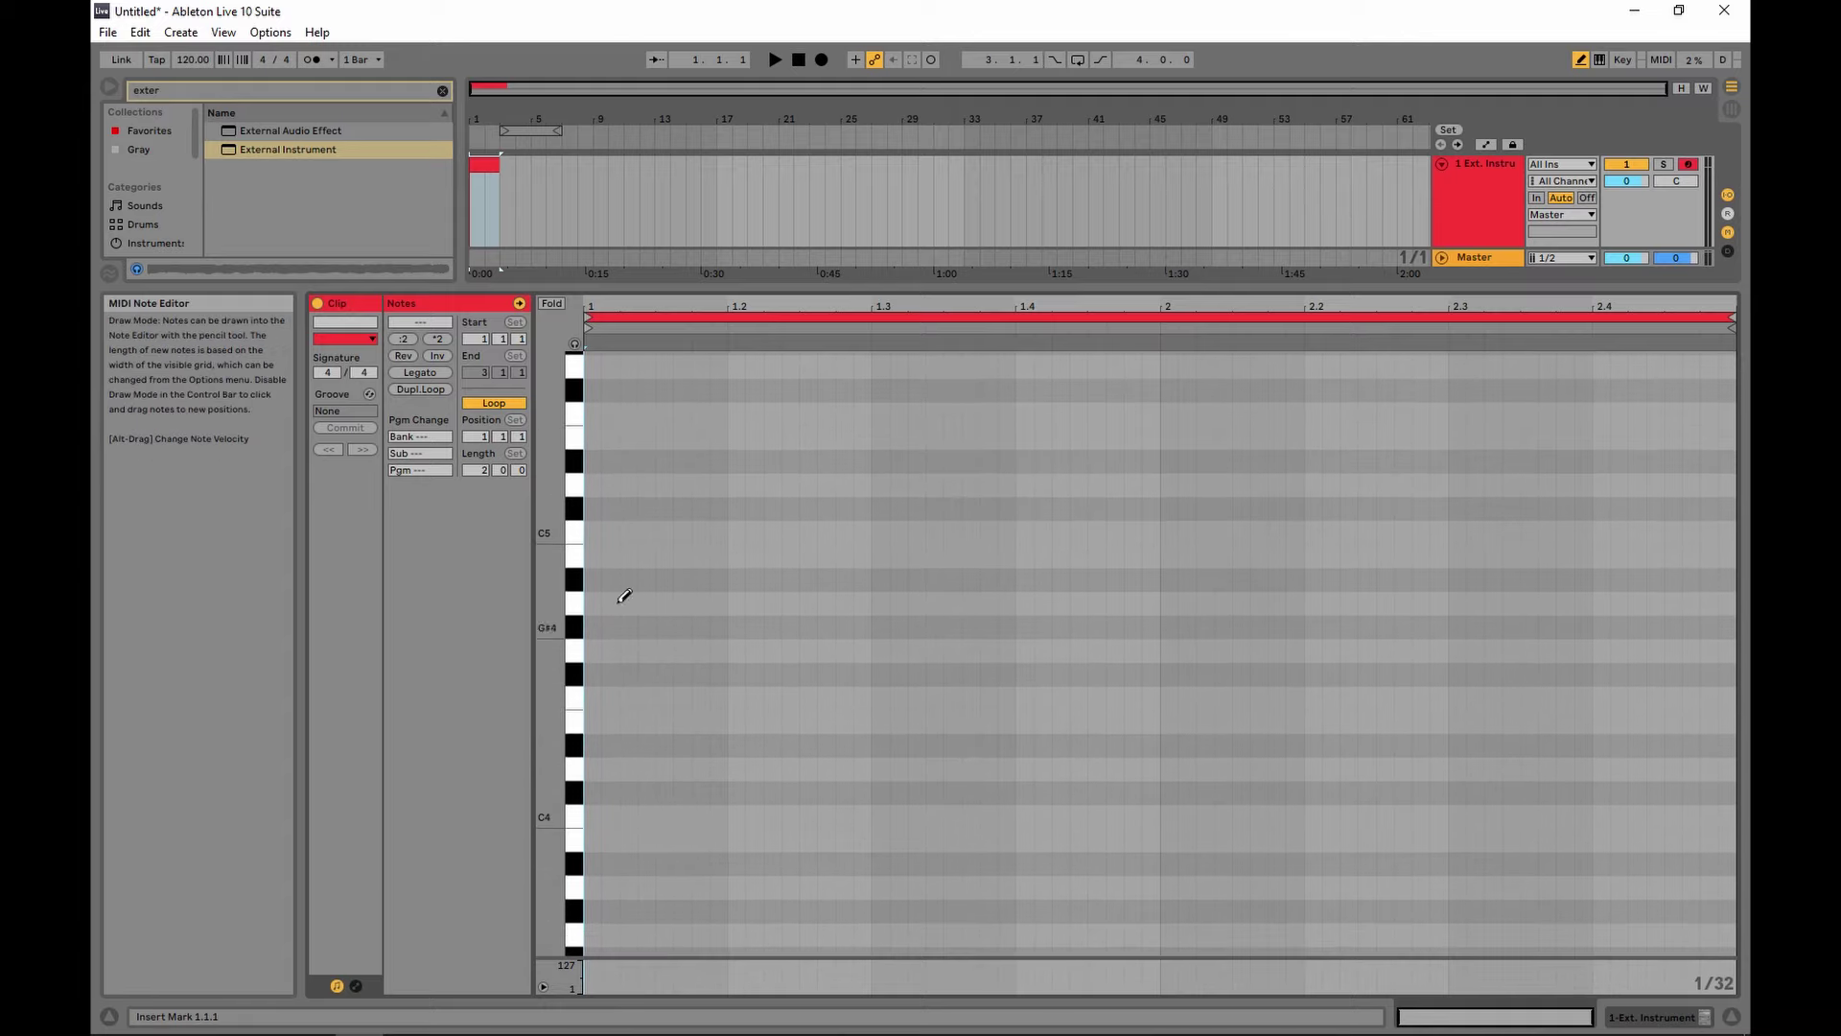
click(592, 532)
drag(598, 532, 1670, 578)
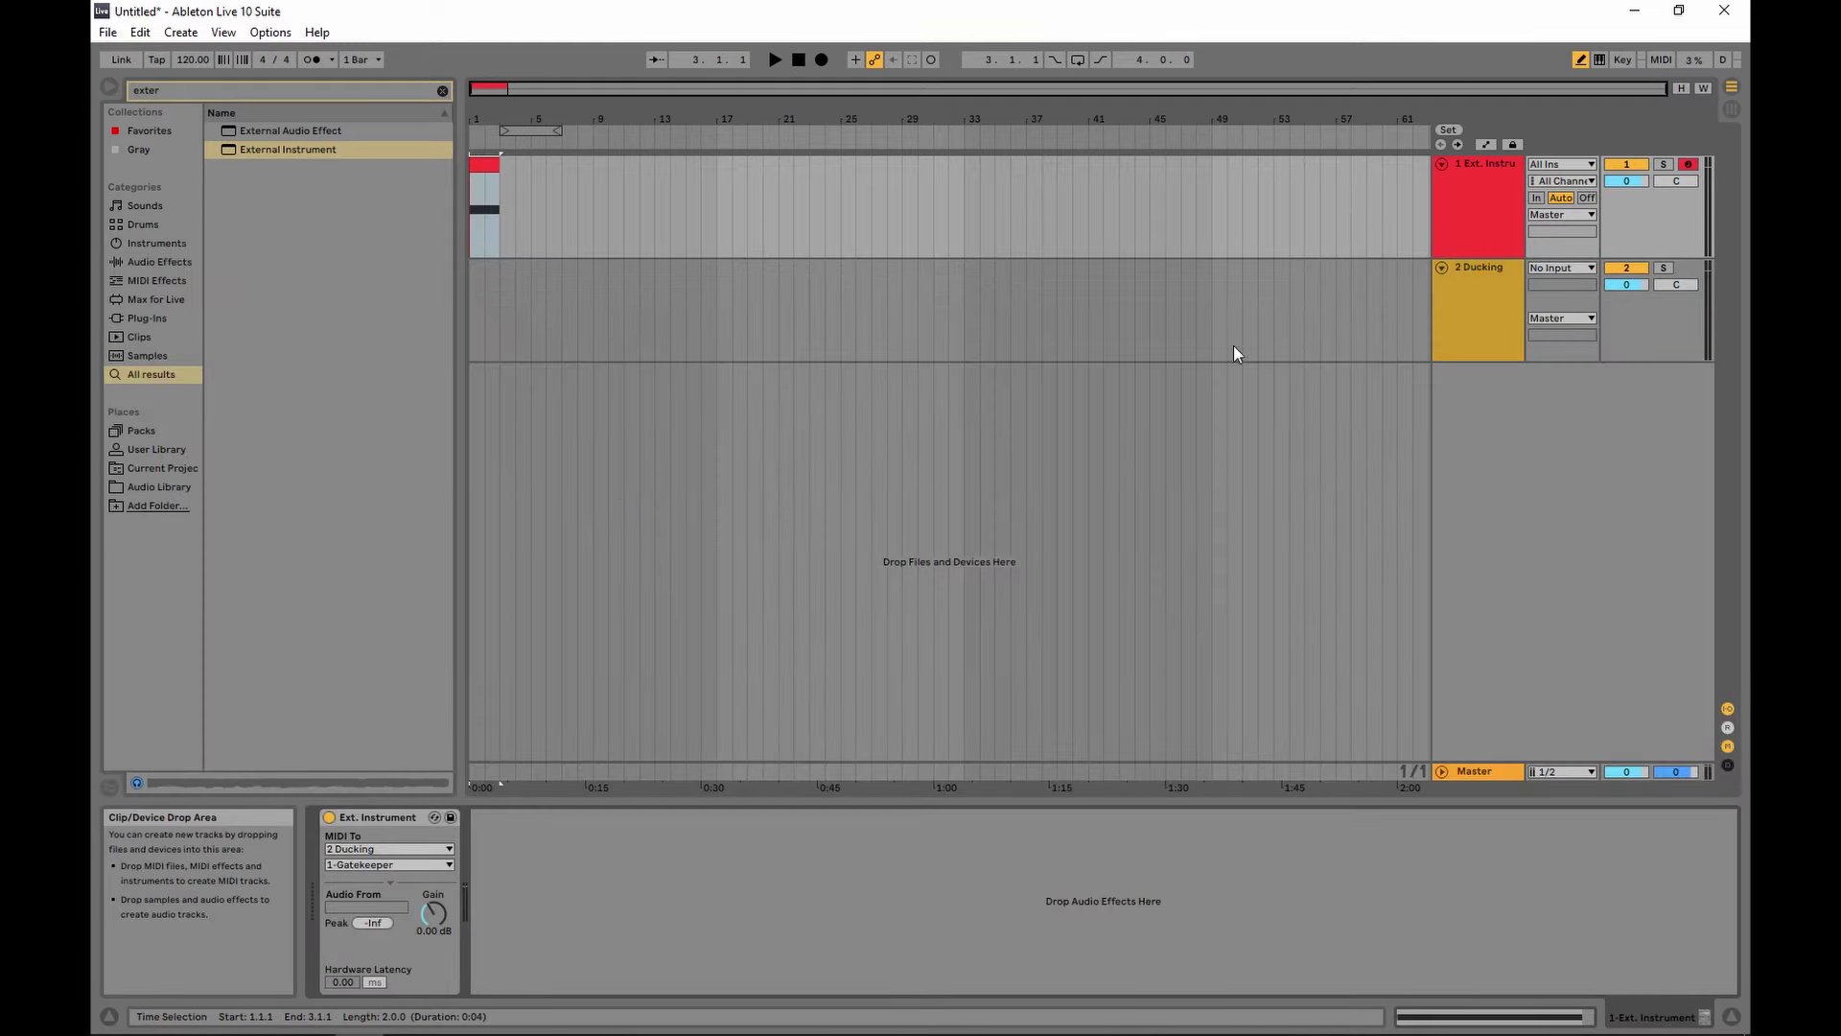
- Play the arrangement from the start to test Gatekeeper's MIDI triggering on the Ducking track, and close Gatekeeper's window
click(1506, 293)
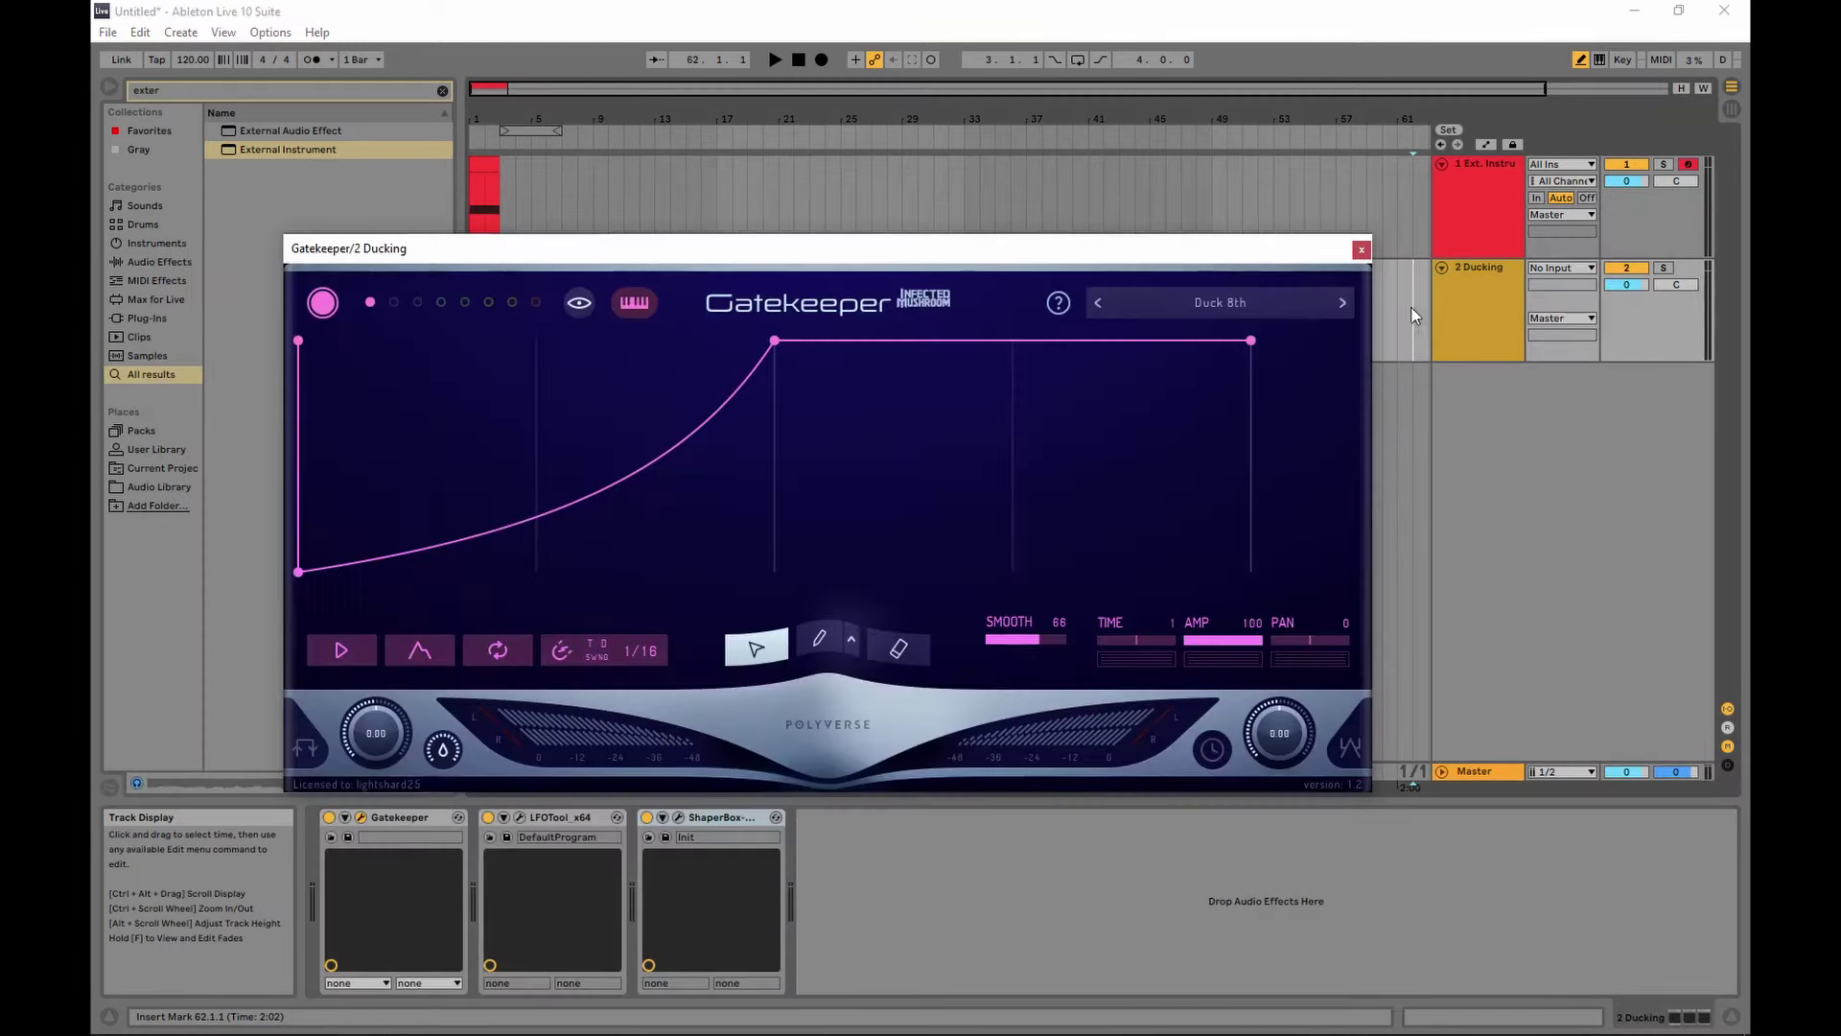
key(space)
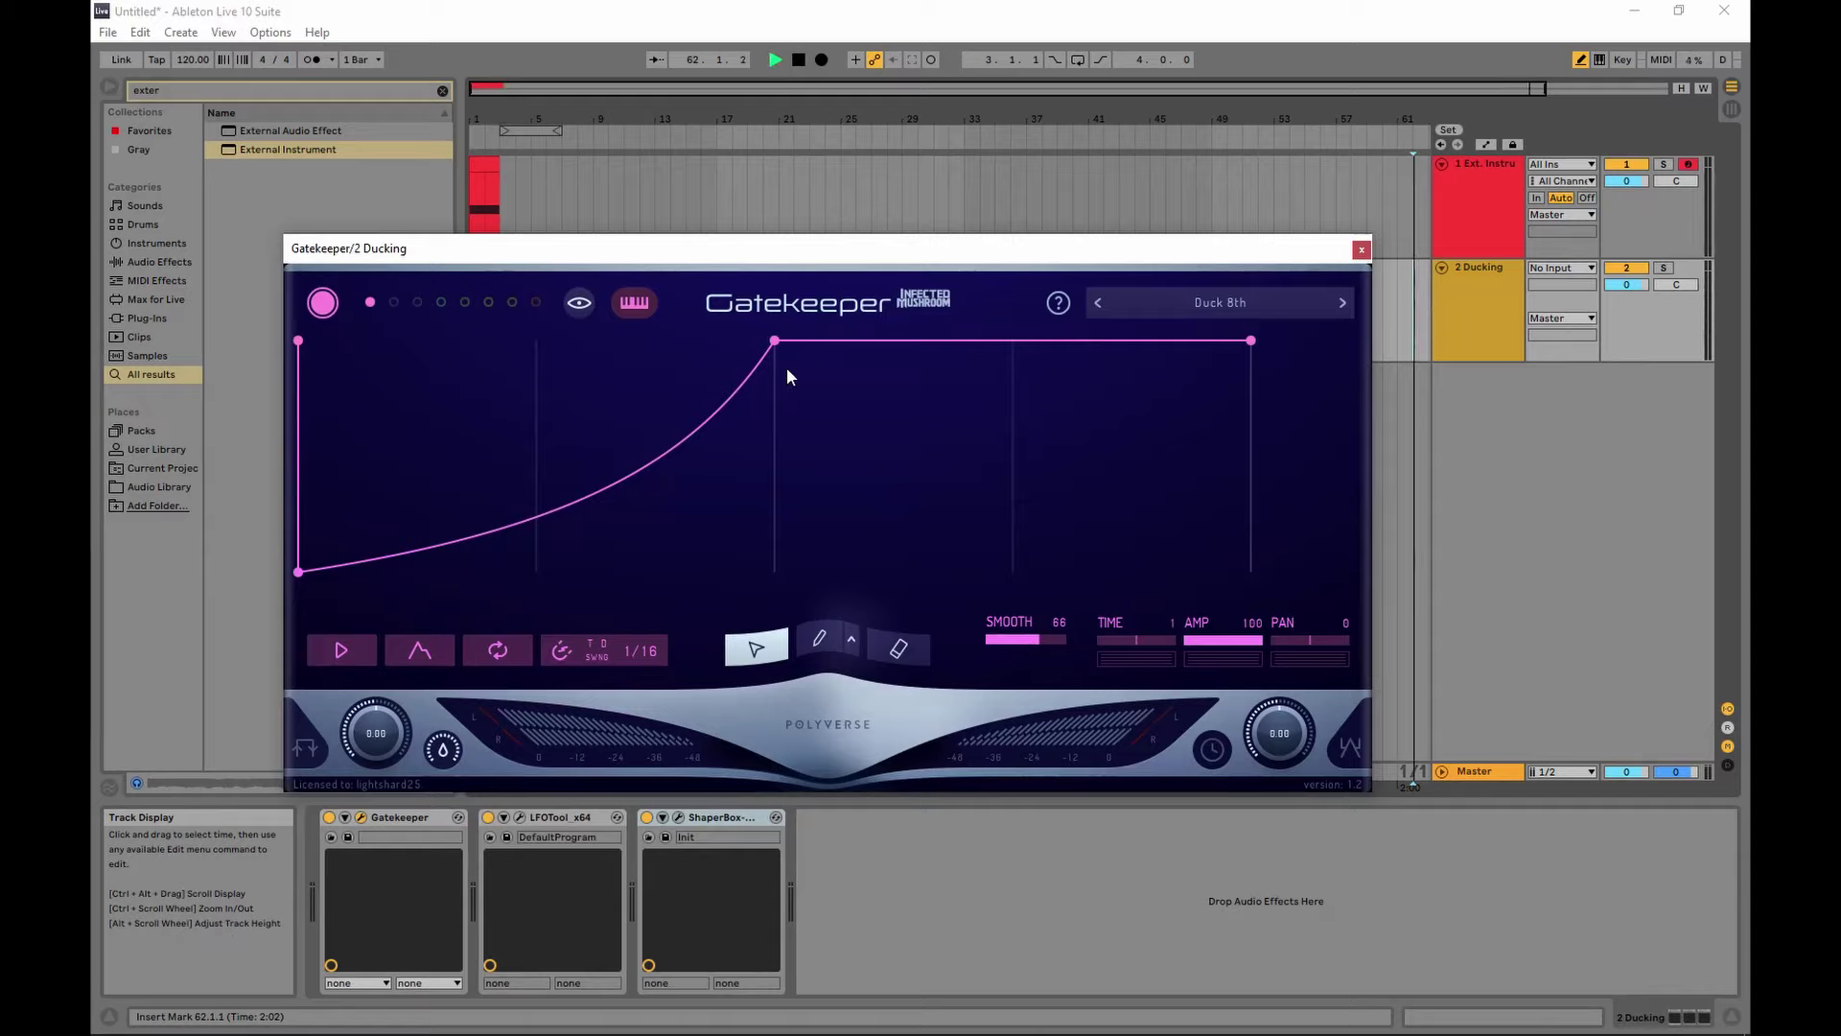
click(796, 60)
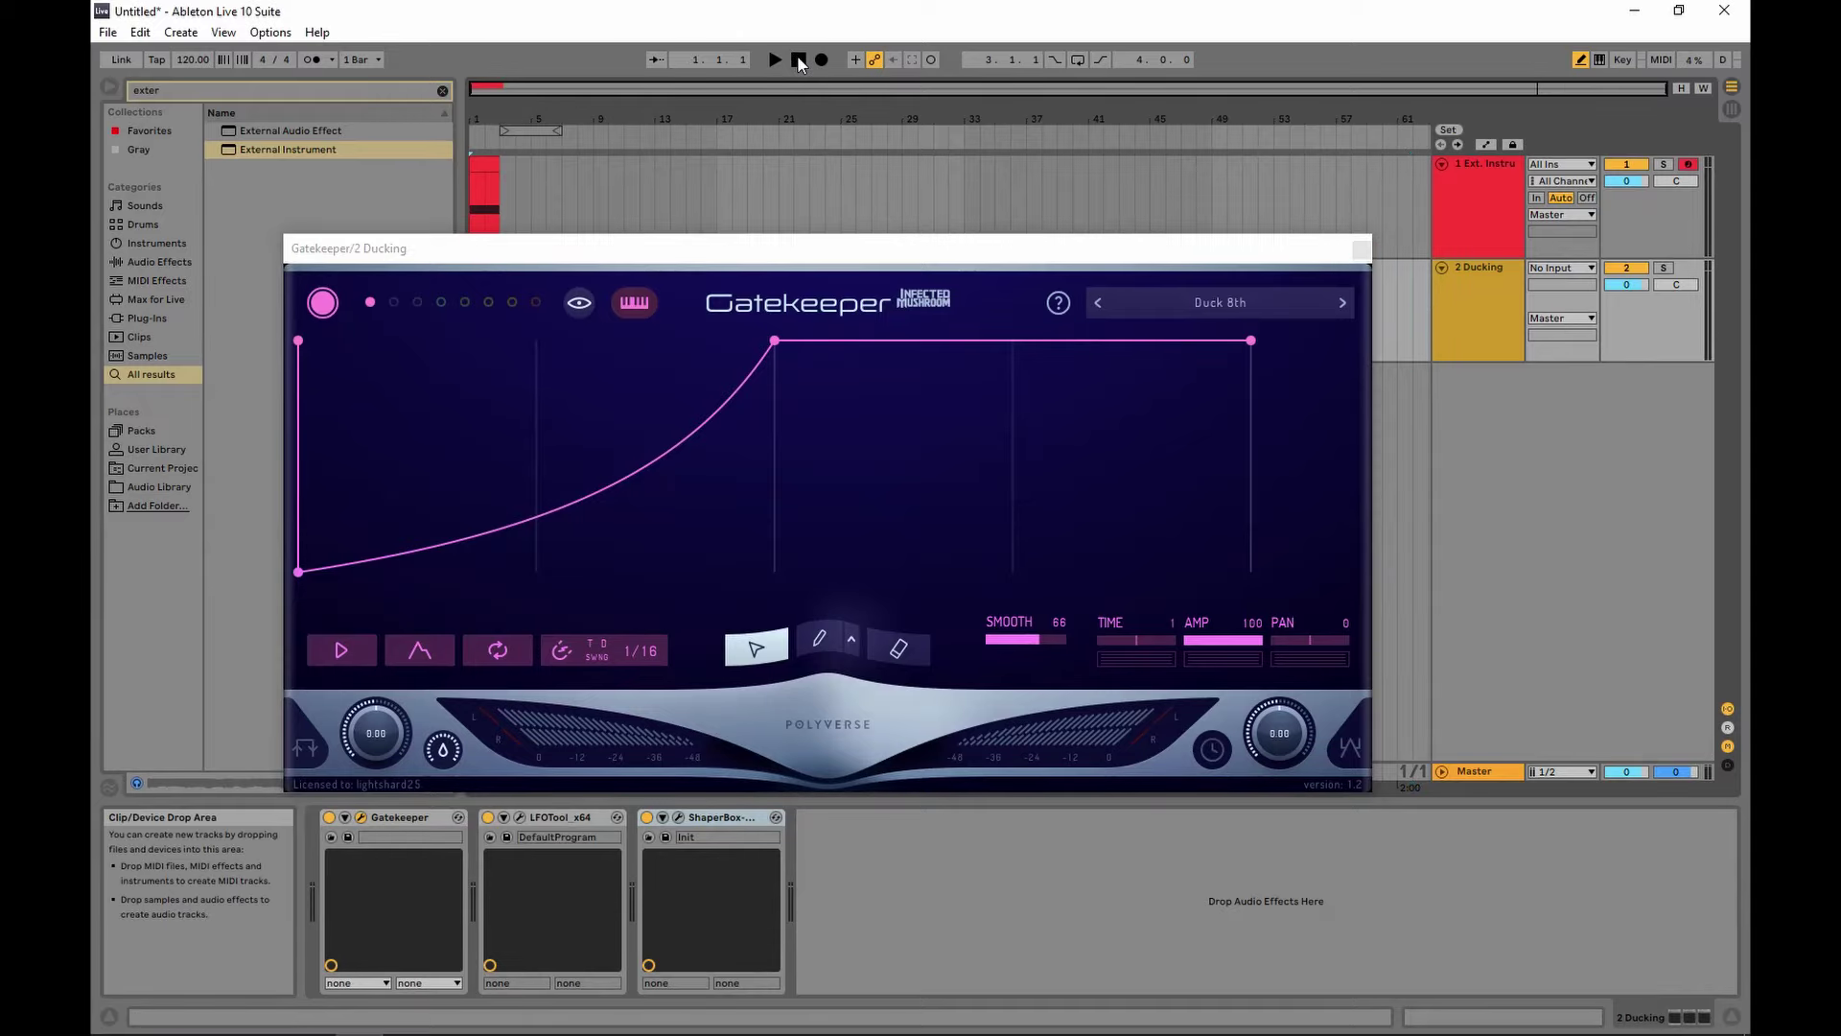
click(796, 59)
key(space)
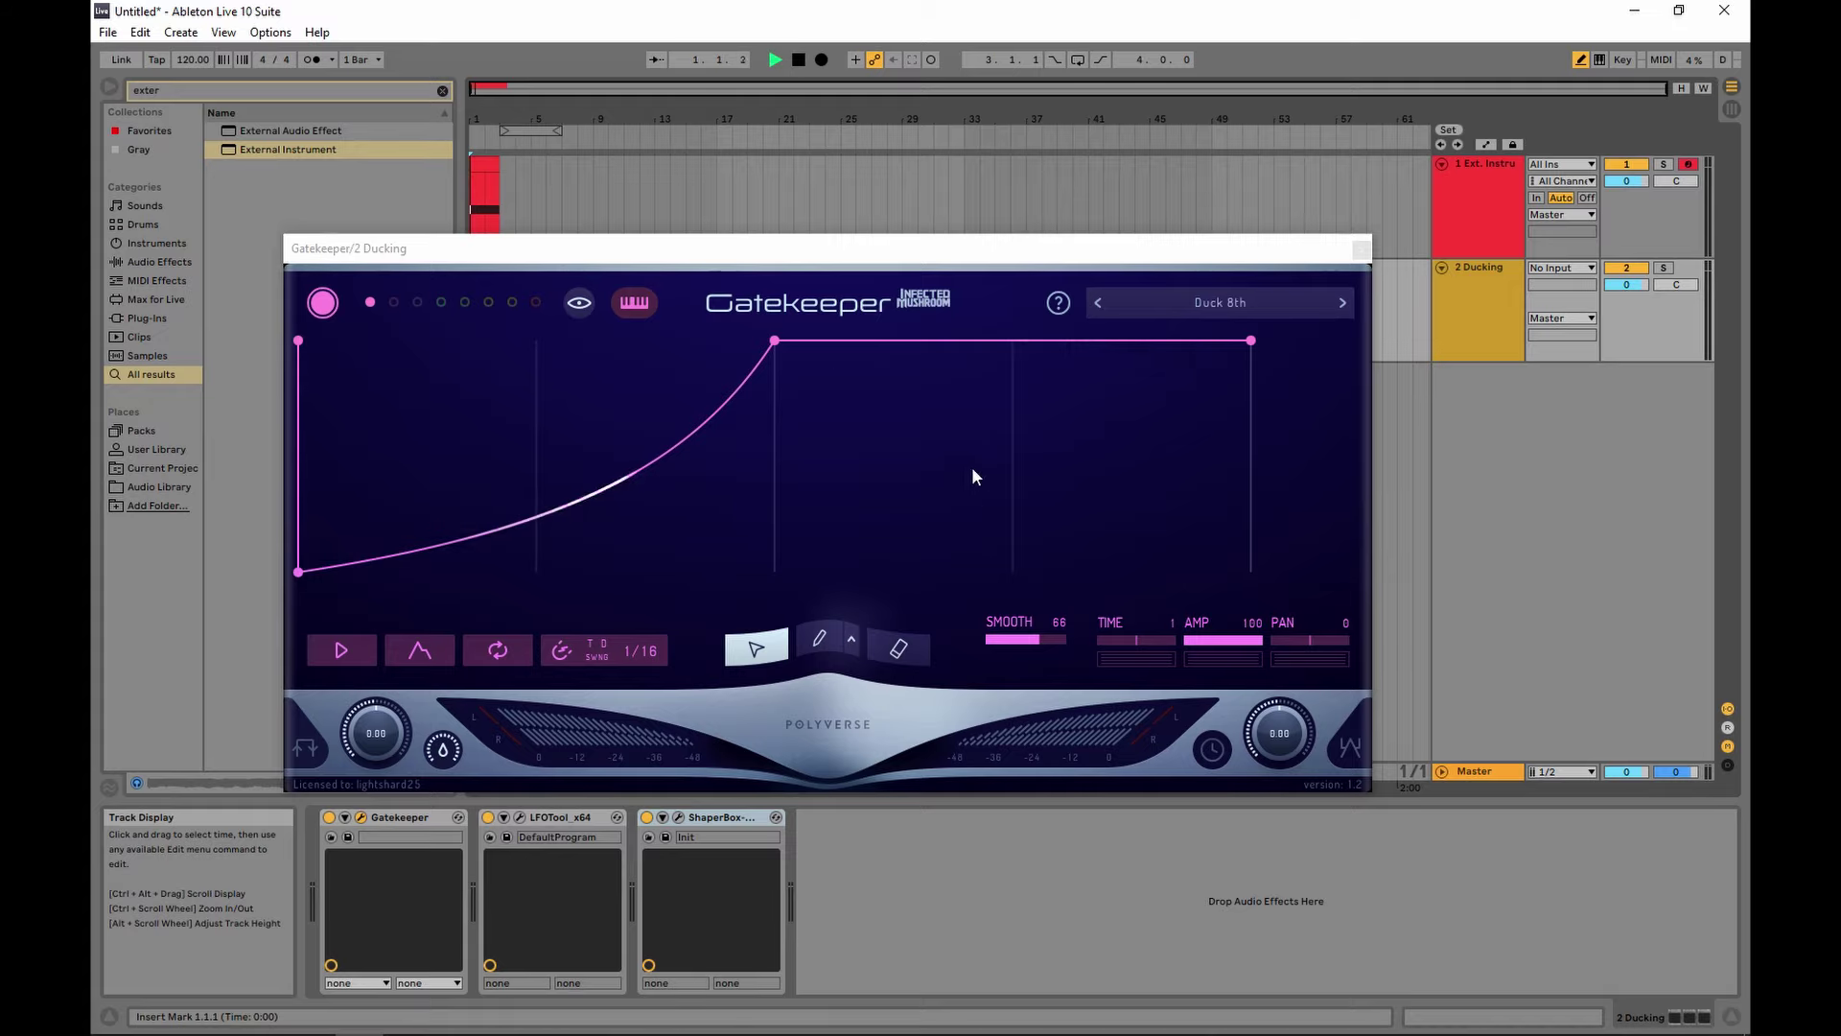
click(1361, 249)
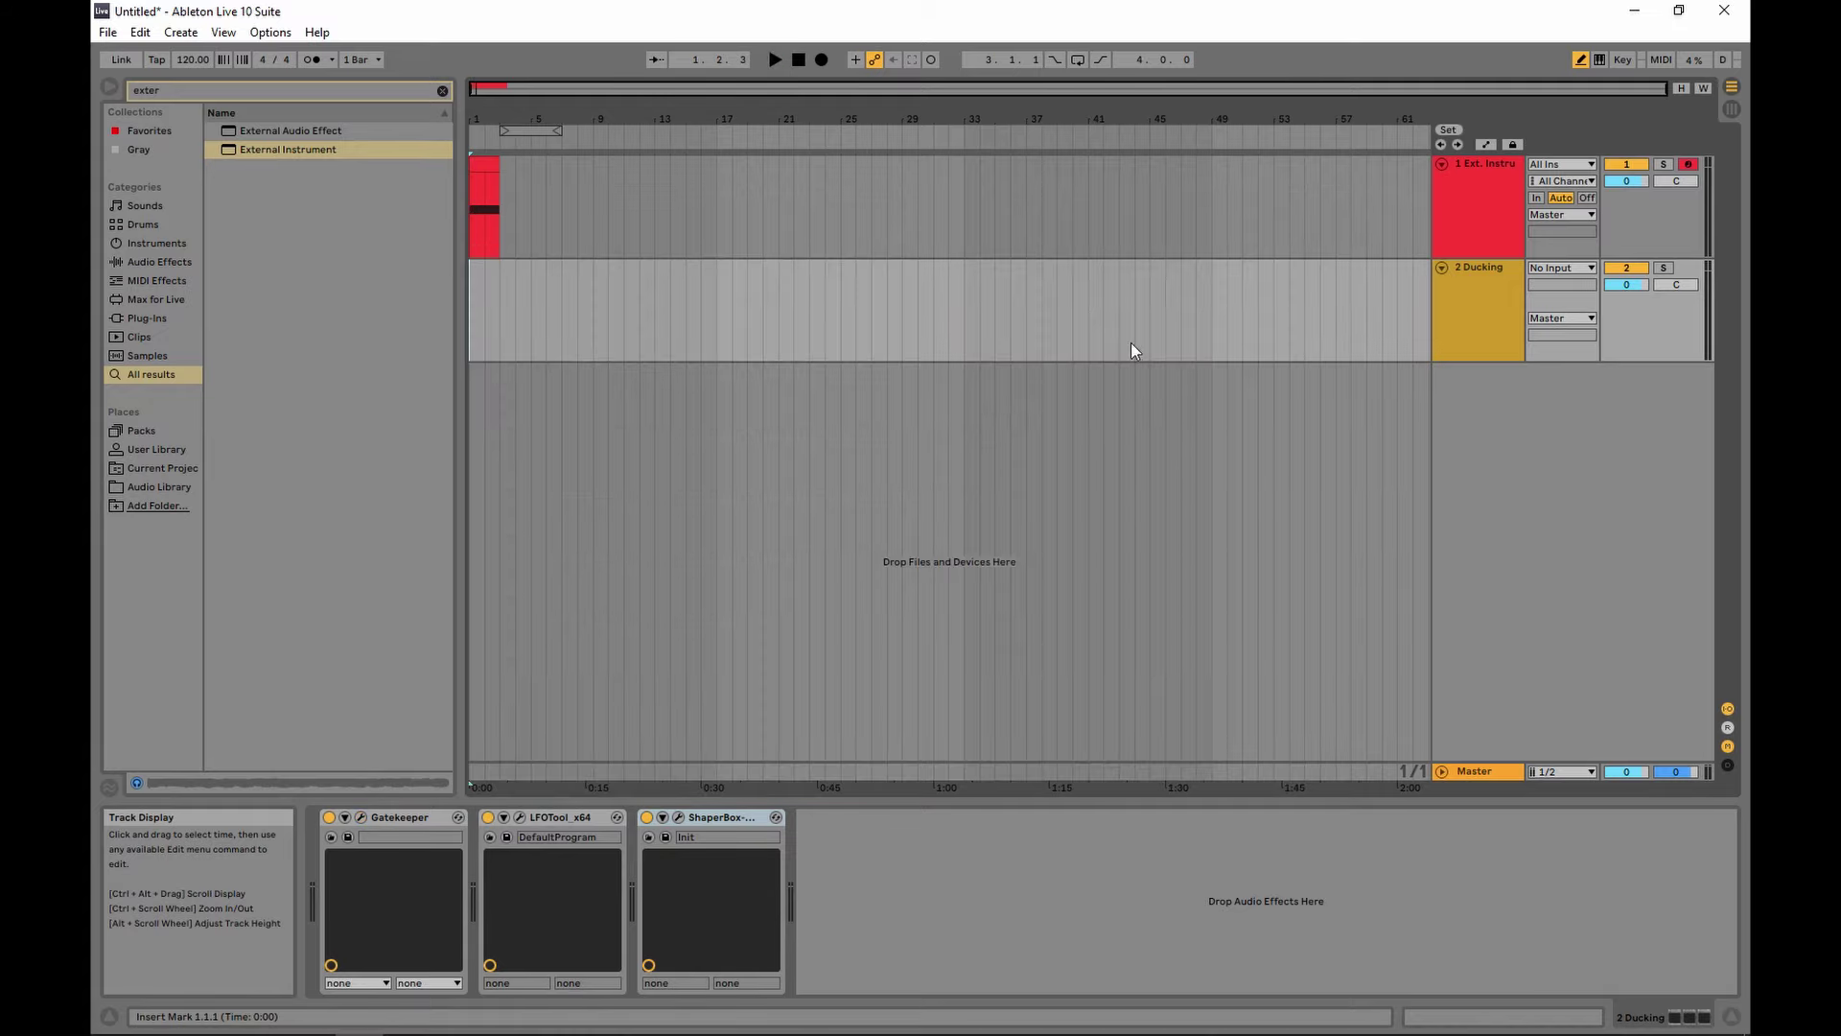
key(space)
- Open LFOTool on the Ducking track and reshape its LFO curve to start at the bottom and rise steeply to full level
click(518, 817)
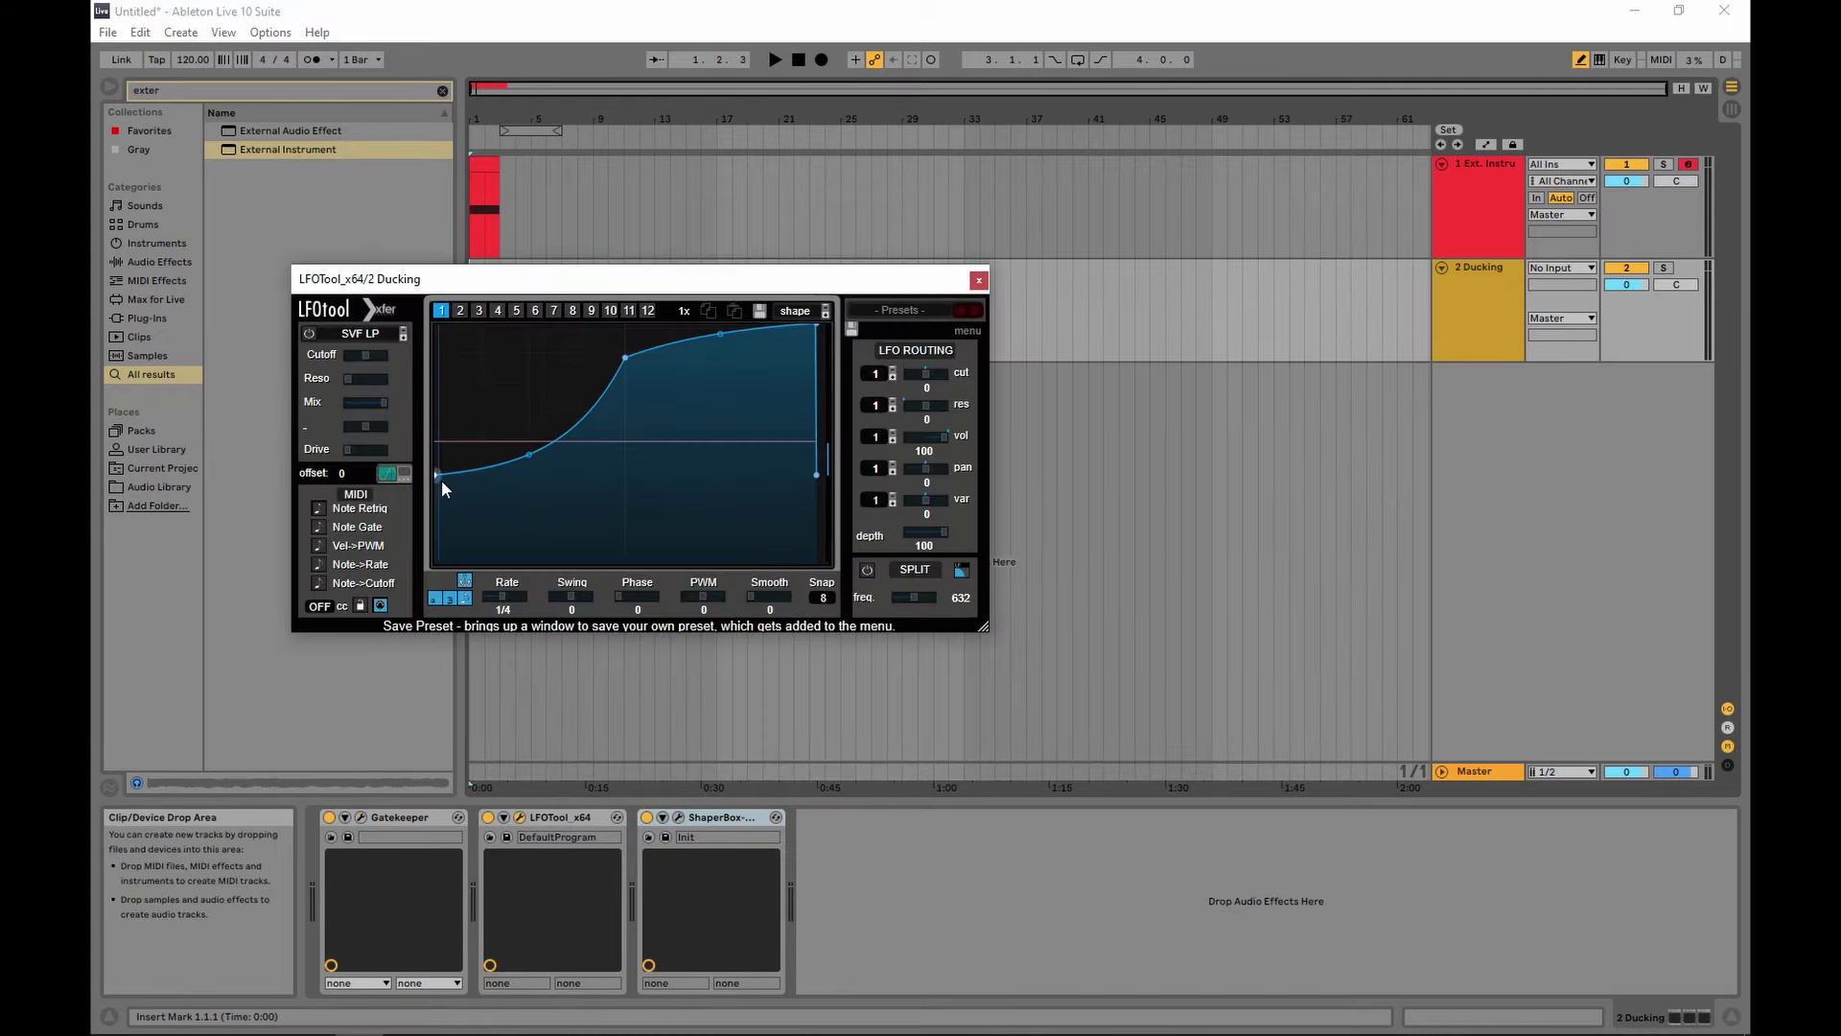
drag(442, 477, 461, 310)
double_click(550, 417)
drag(551, 417, 480, 549)
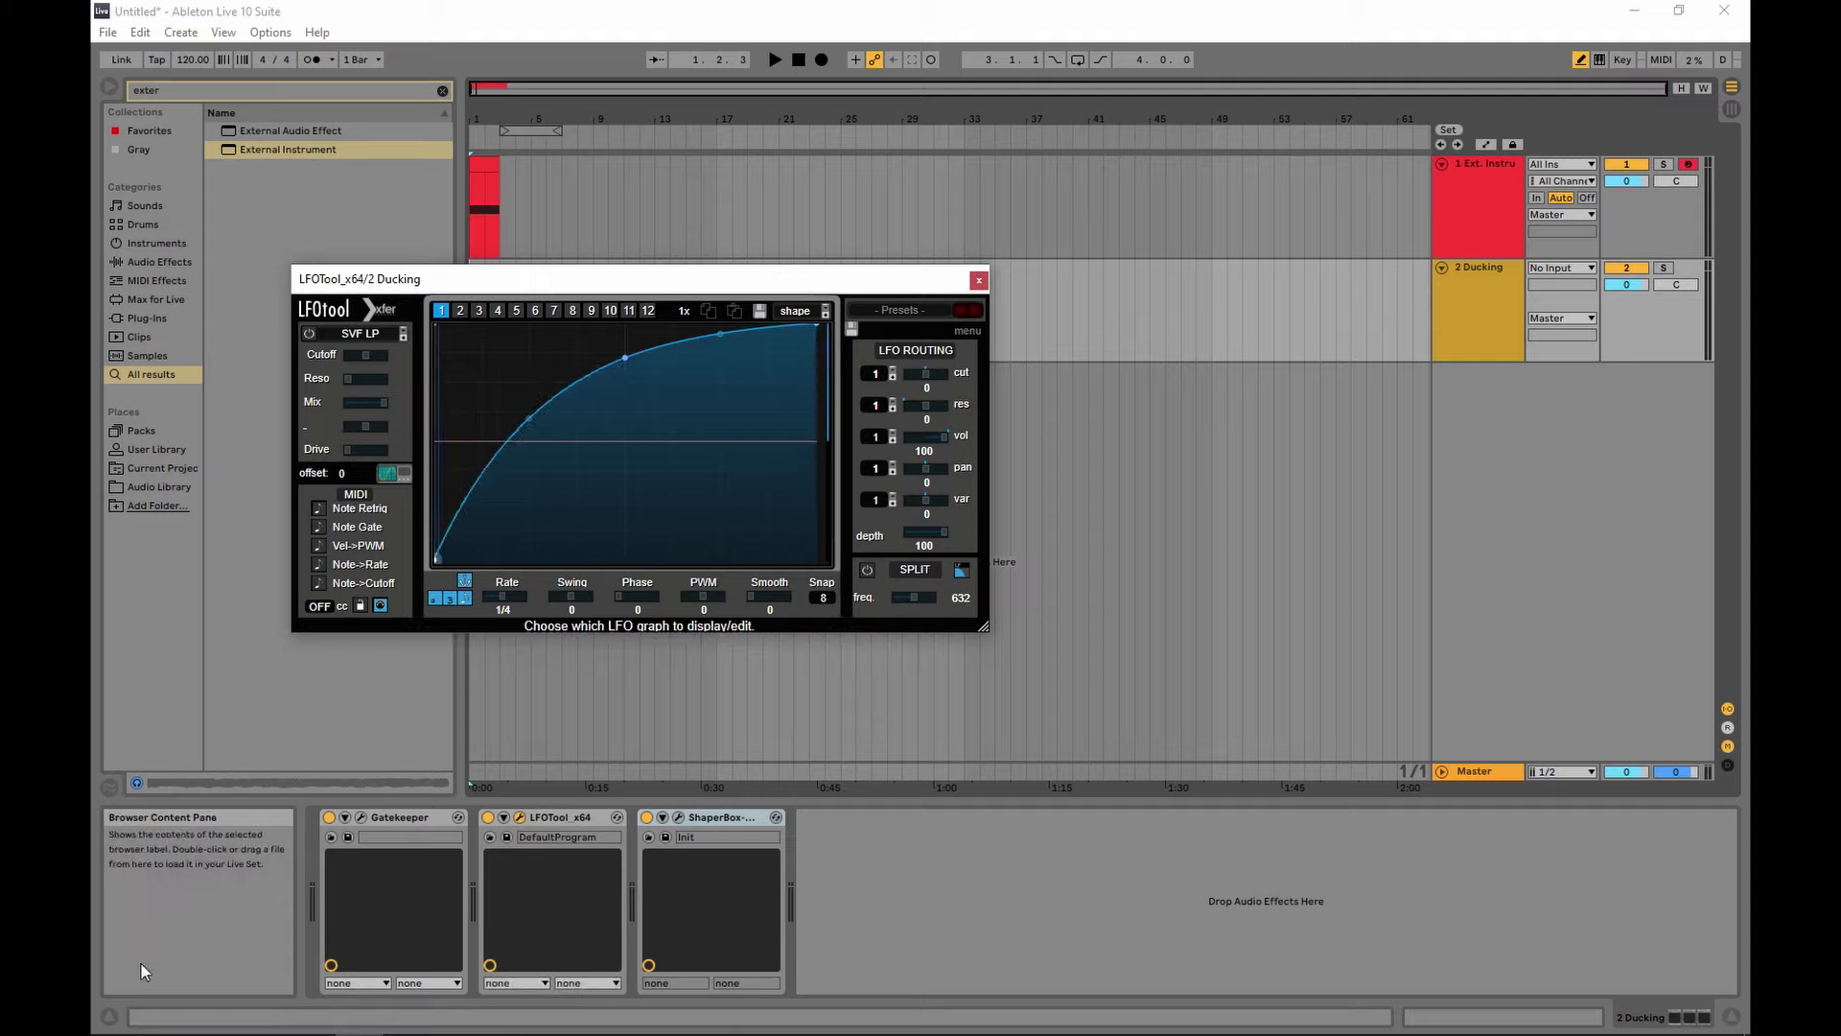
drag(625, 358, 623, 331)
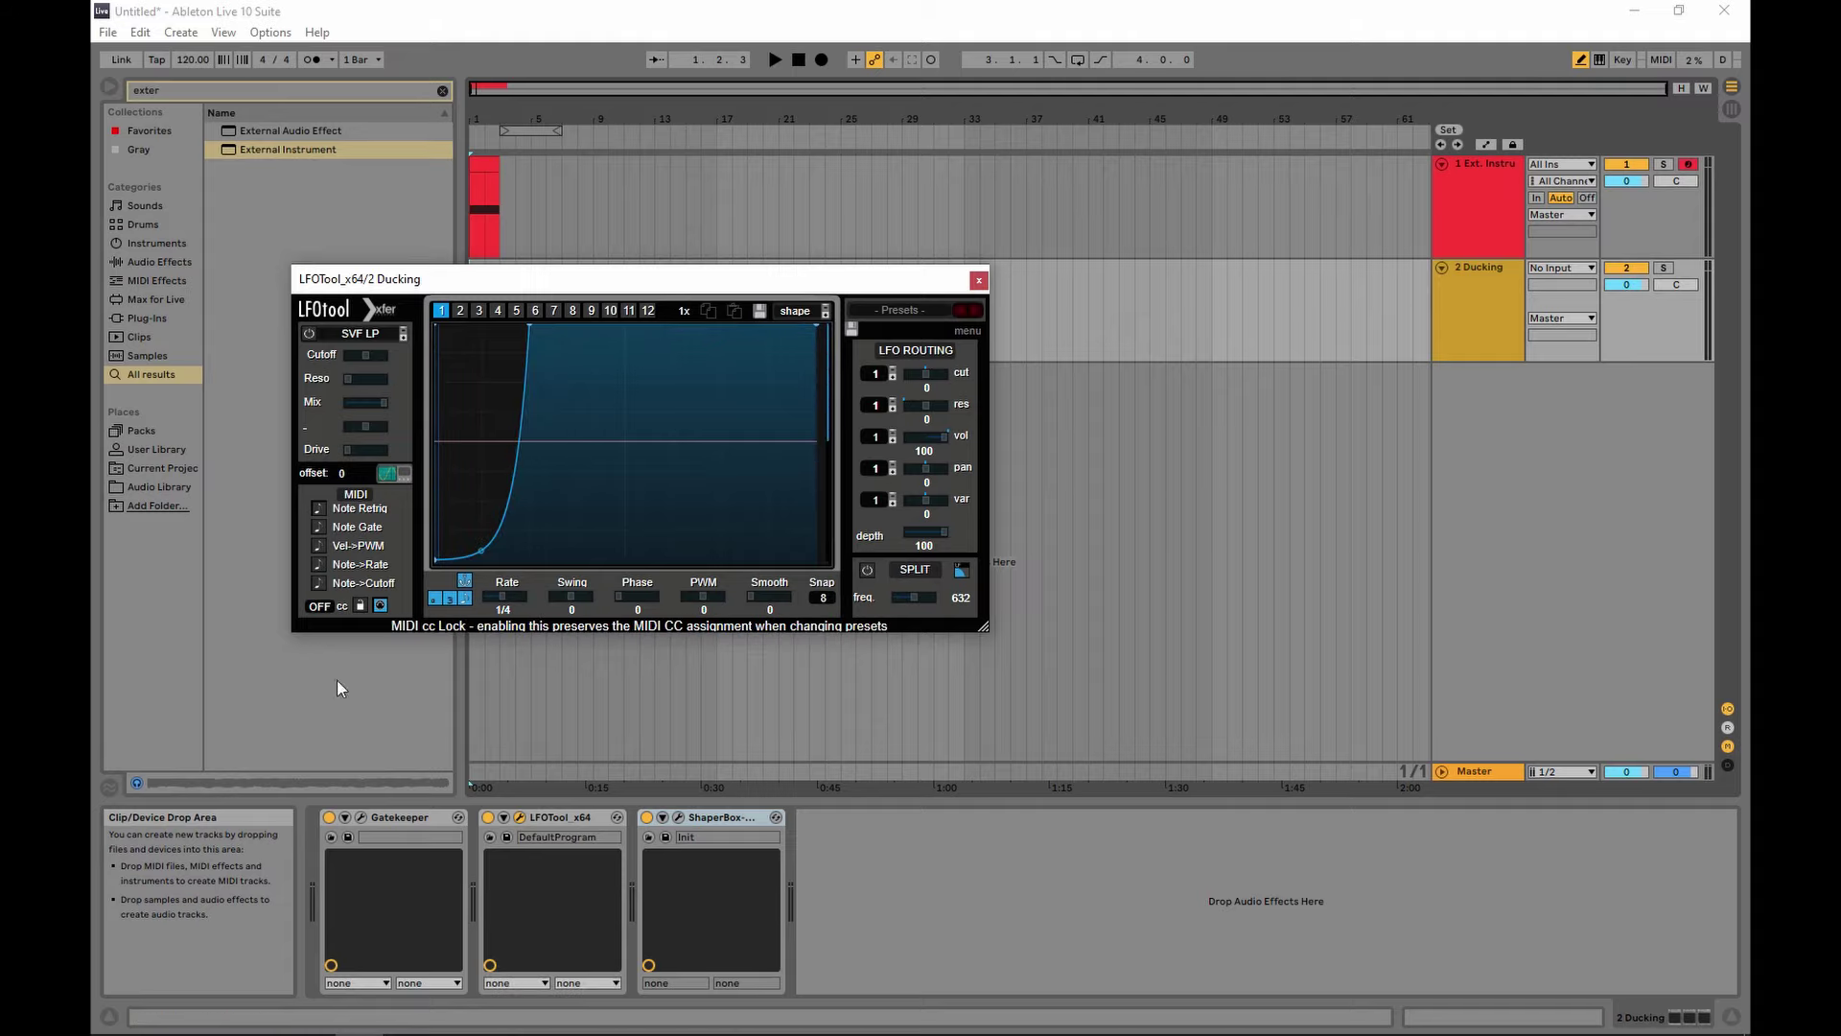
- Enable Note Retrig in LFOTool's MIDI section and play the clip to test it
click(466, 580)
click(319, 507)
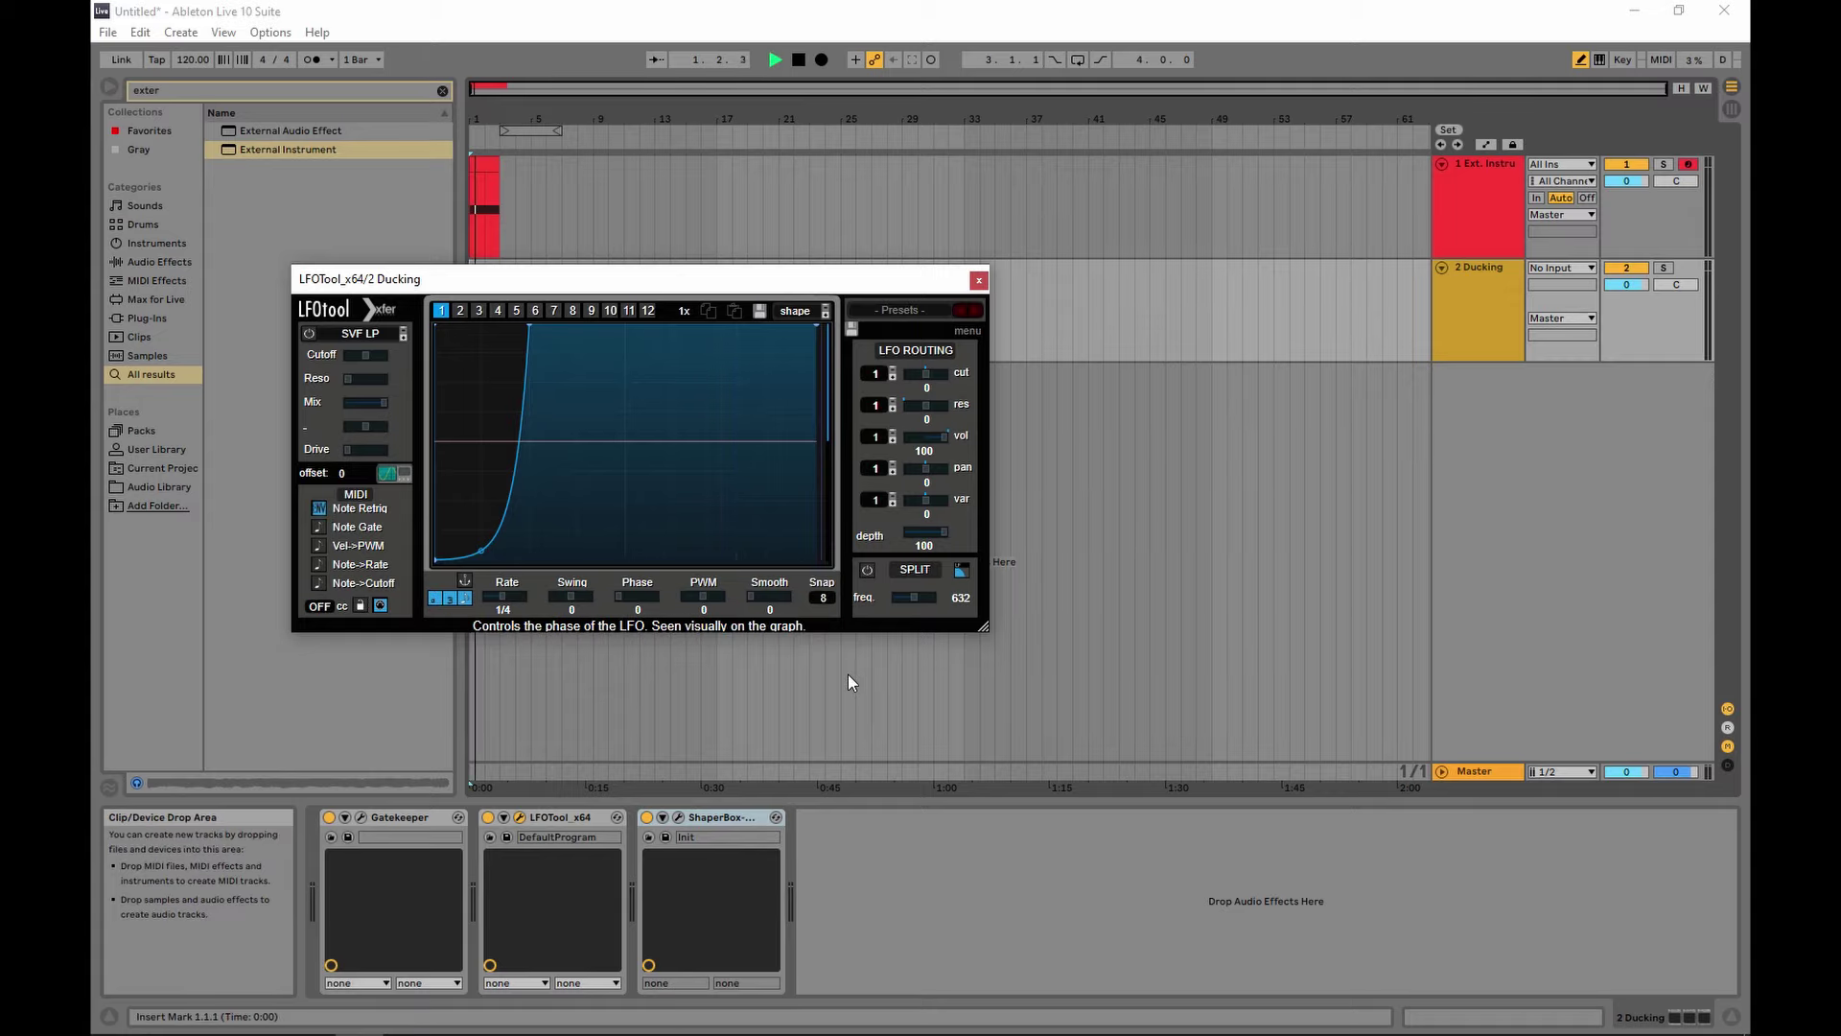
key(space)
- Set the External Instrument's MIDI destination to 1-LFOTool x64, test LFOTool's triggering with playback and close its window
click(1446, 179)
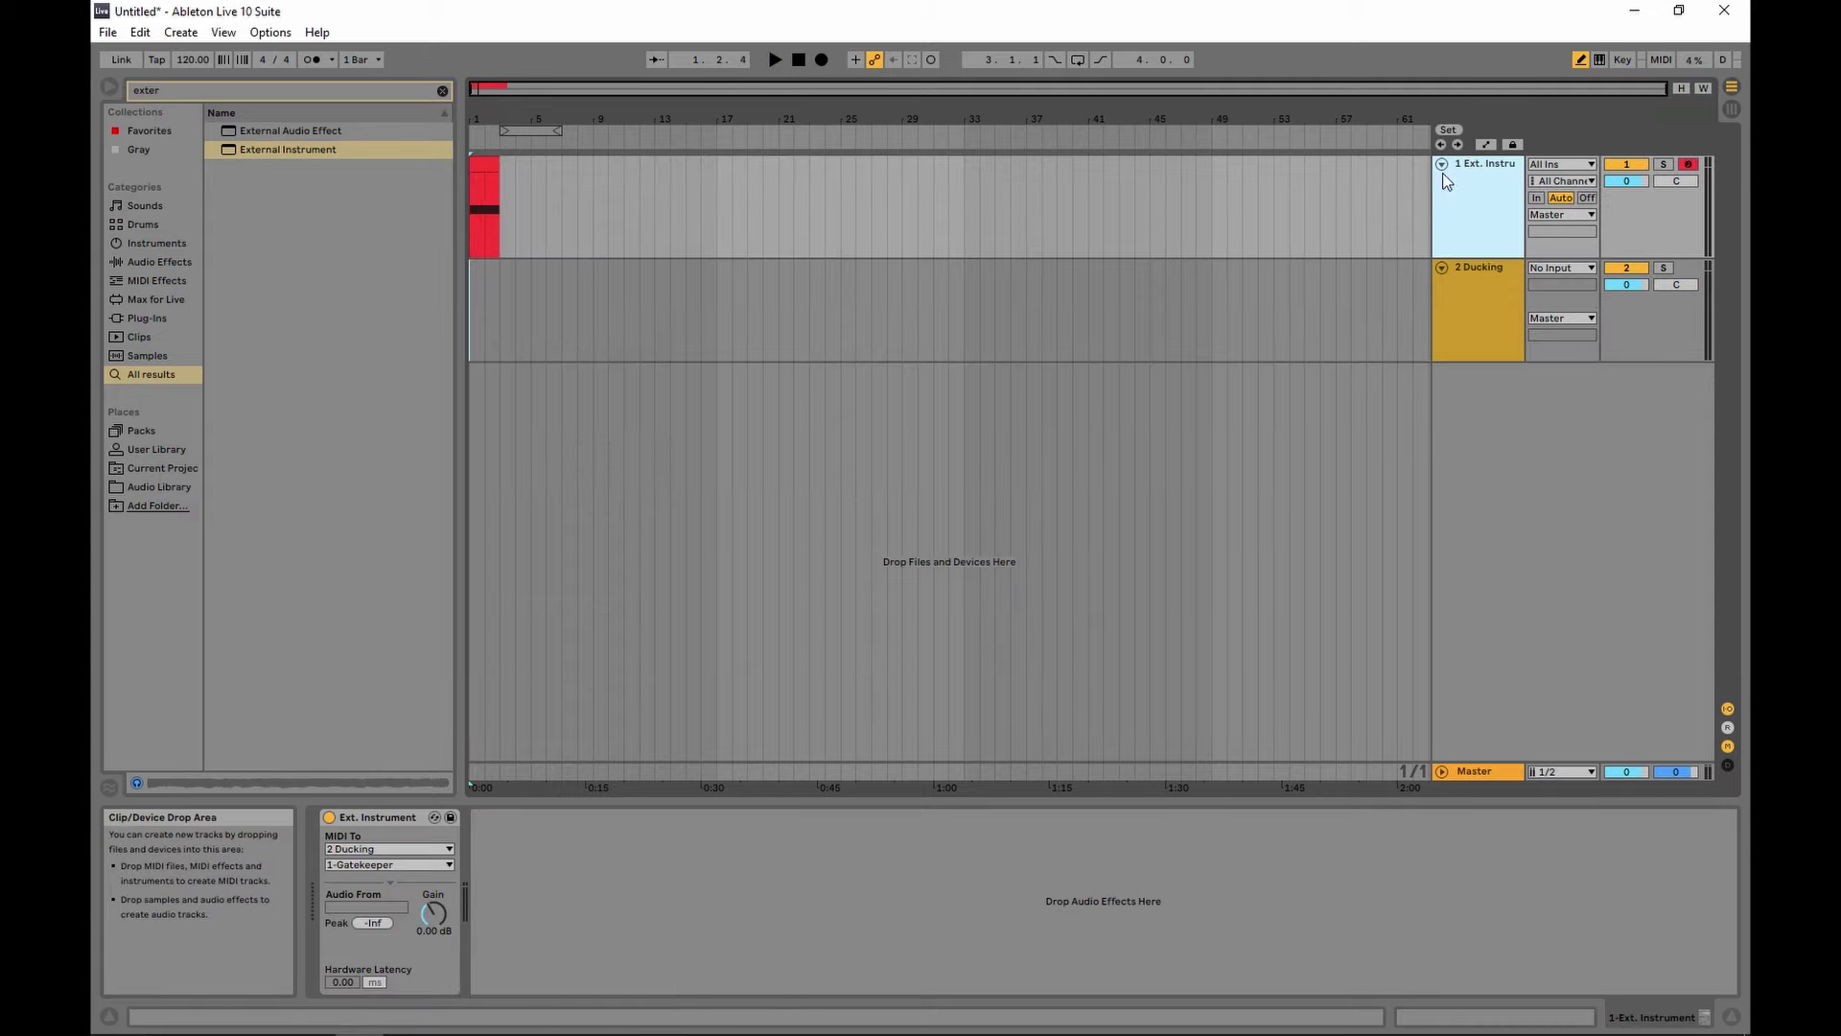
click(407, 865)
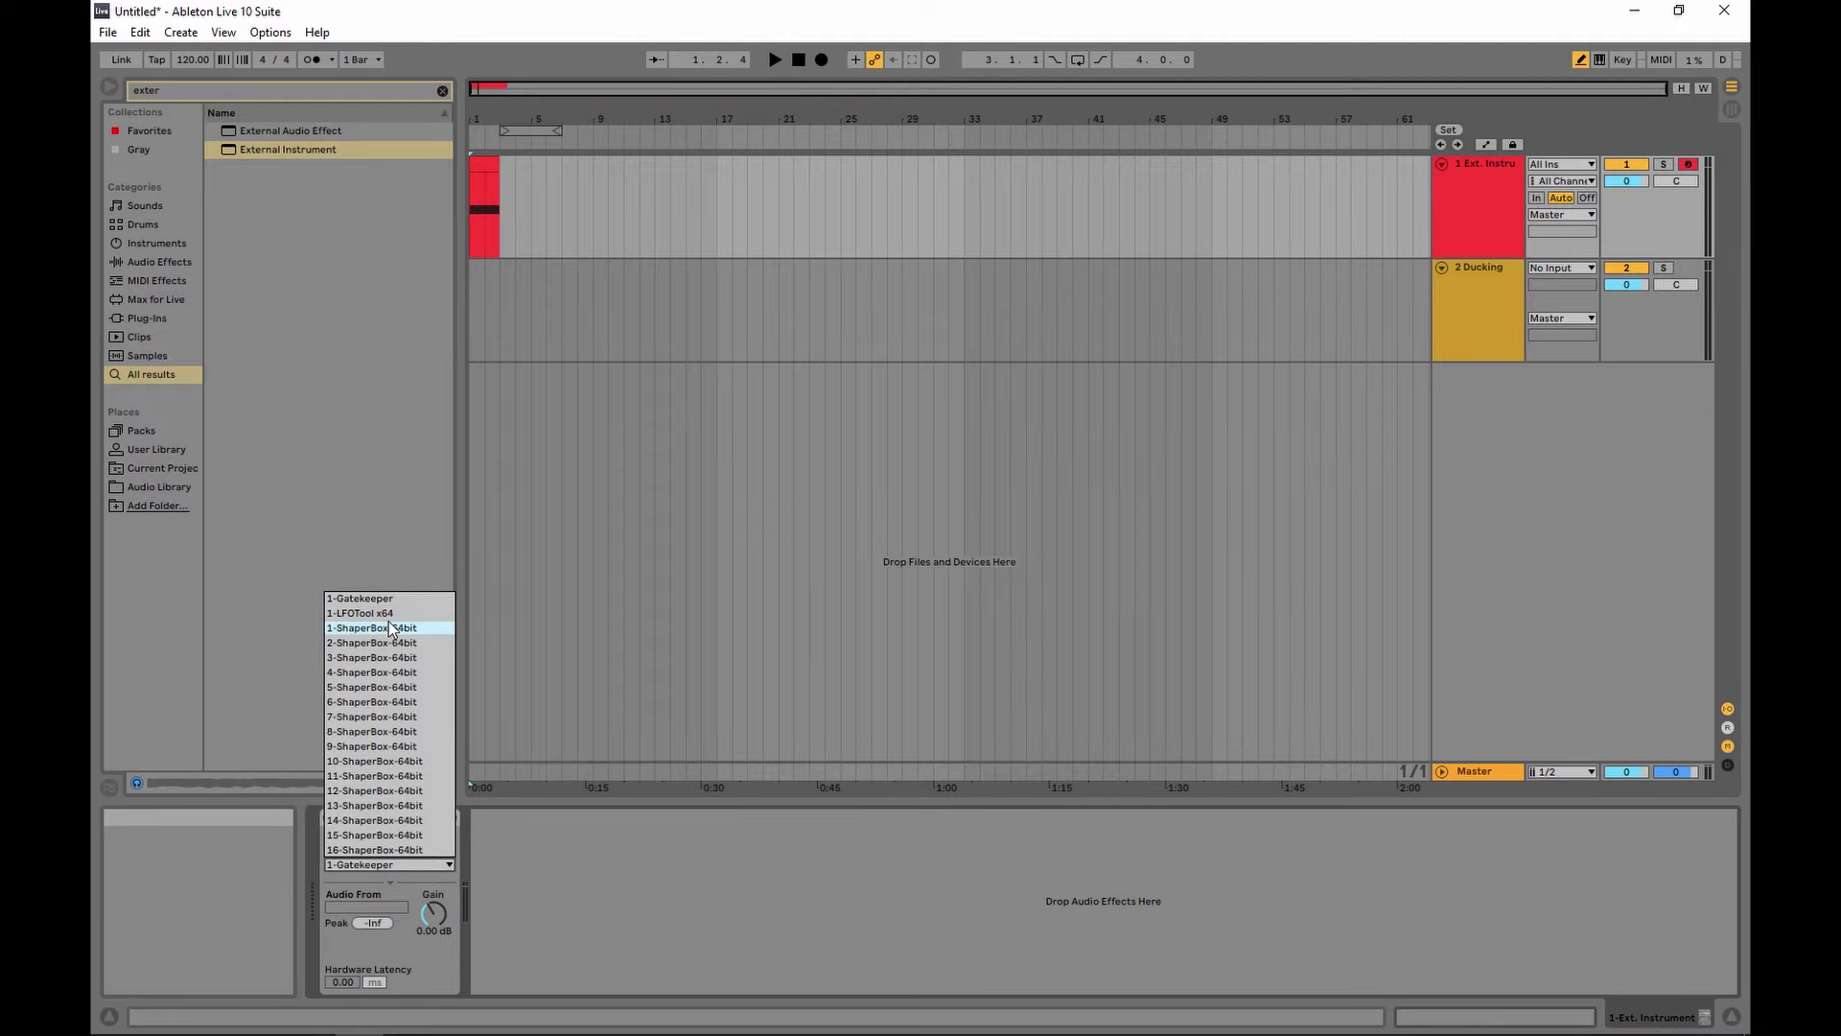
click(389, 613)
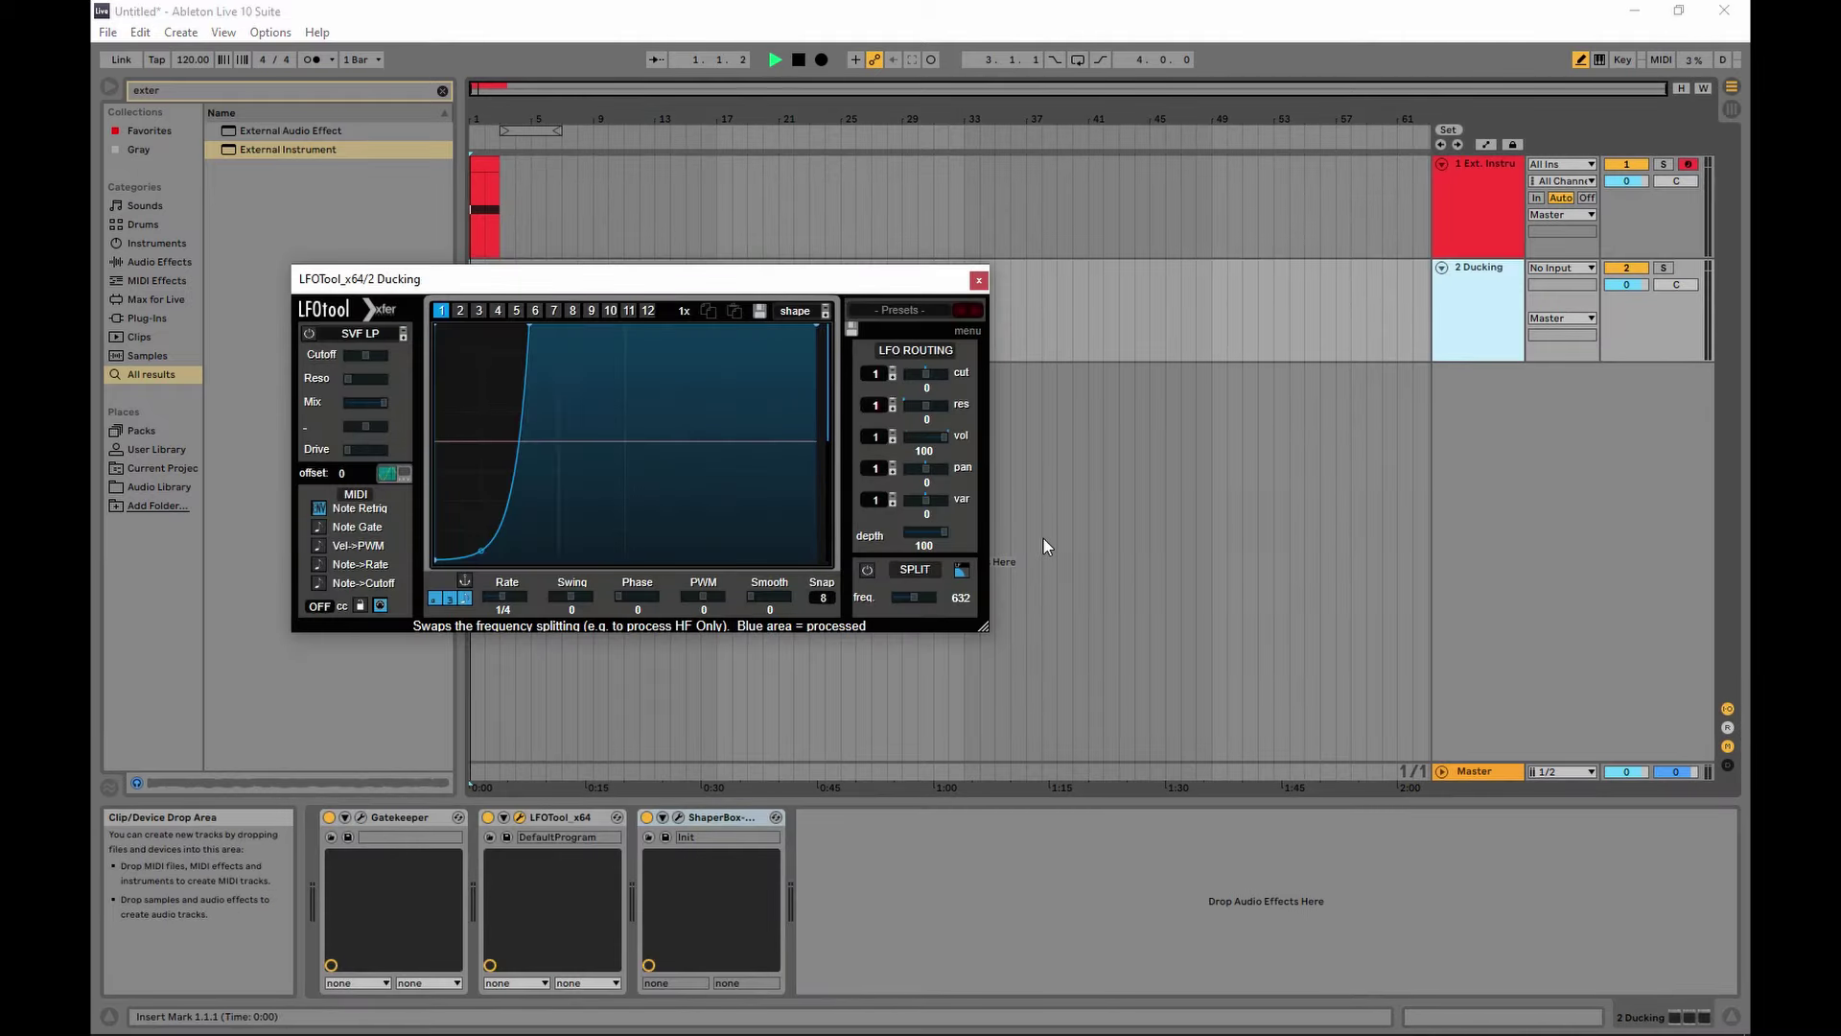
key(space)
key(space)
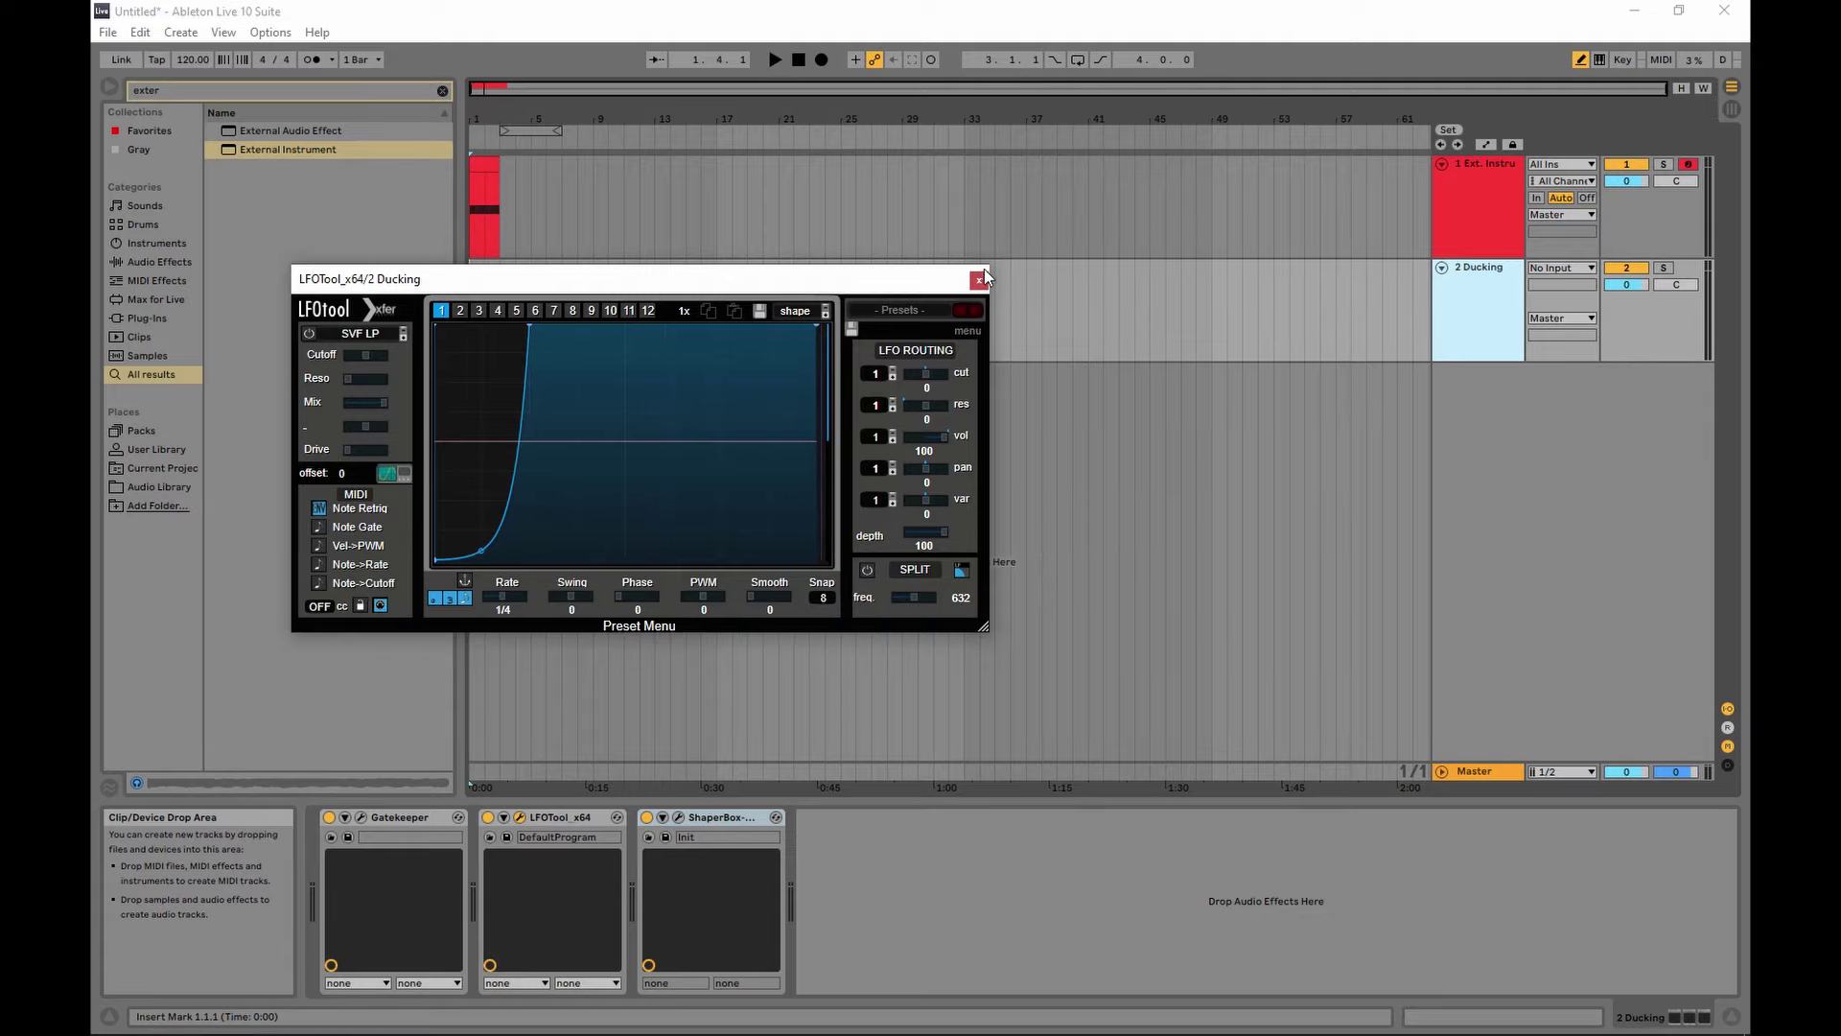
click(979, 280)
- Open ShaperBox from the Ducking track, dismiss its demo notice and return to the External Instrument track
click(1447, 205)
click(1479, 279)
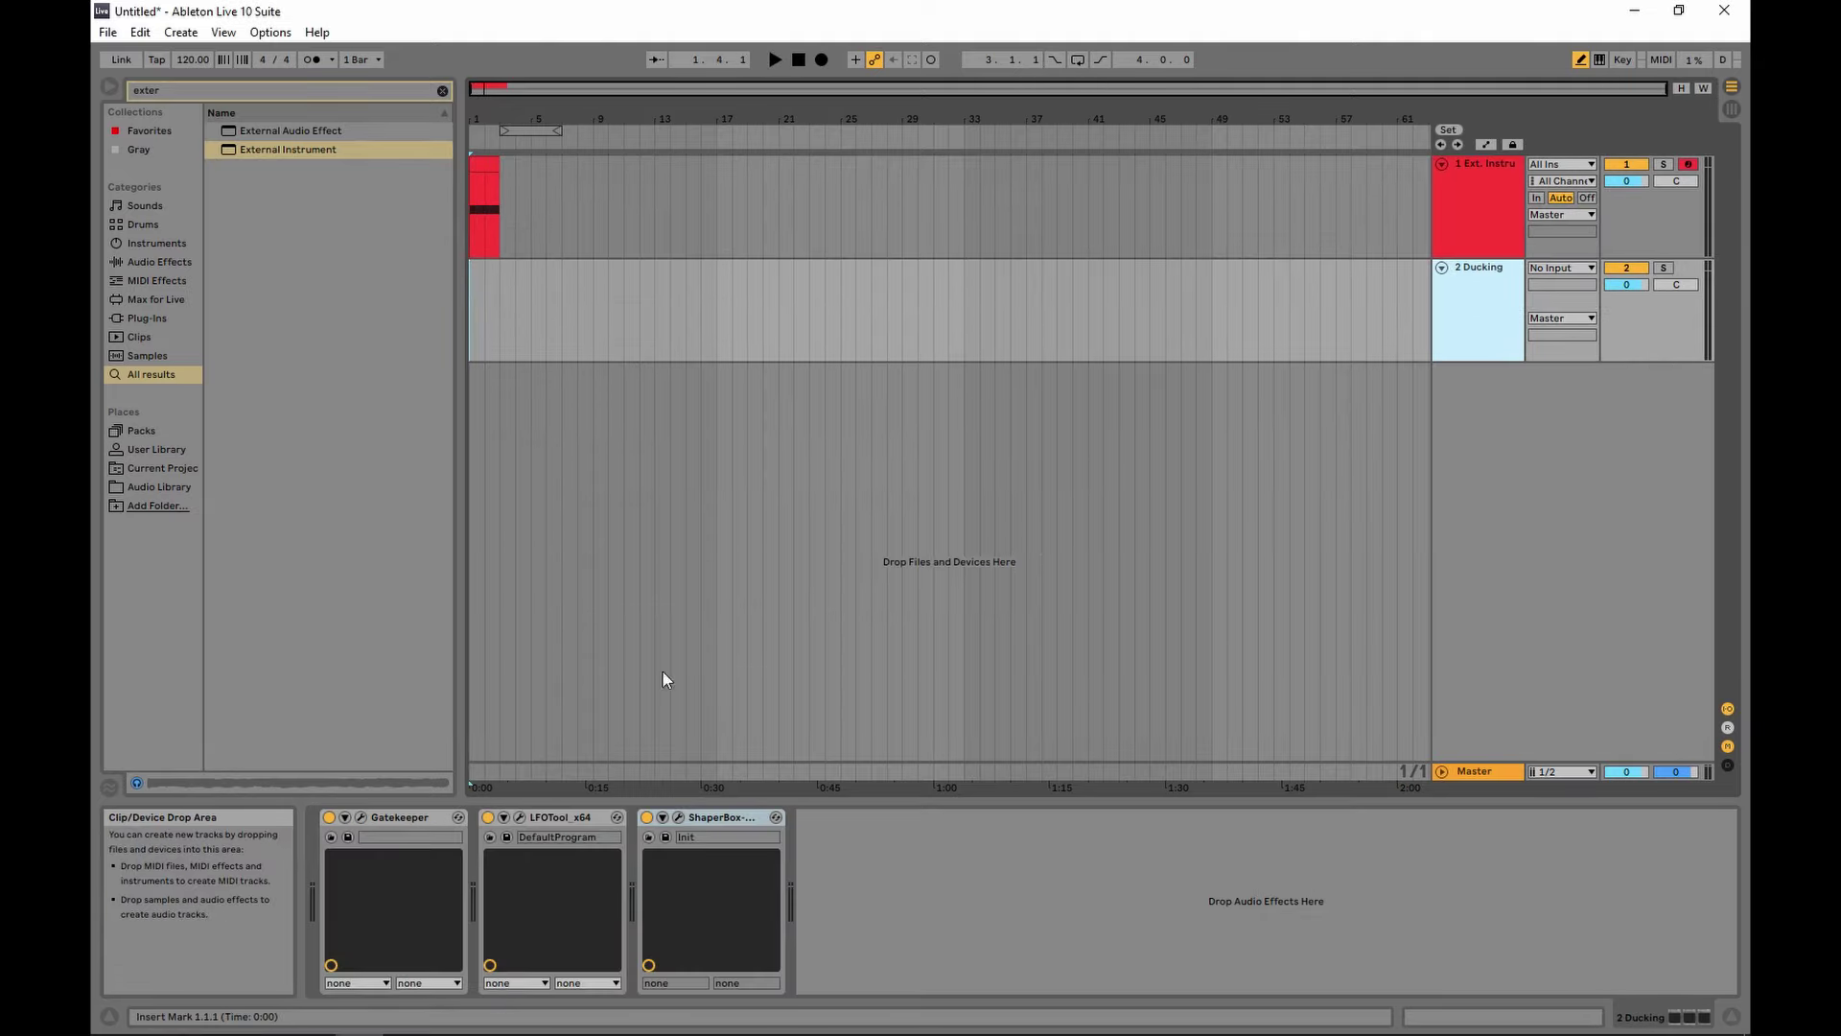
click(679, 817)
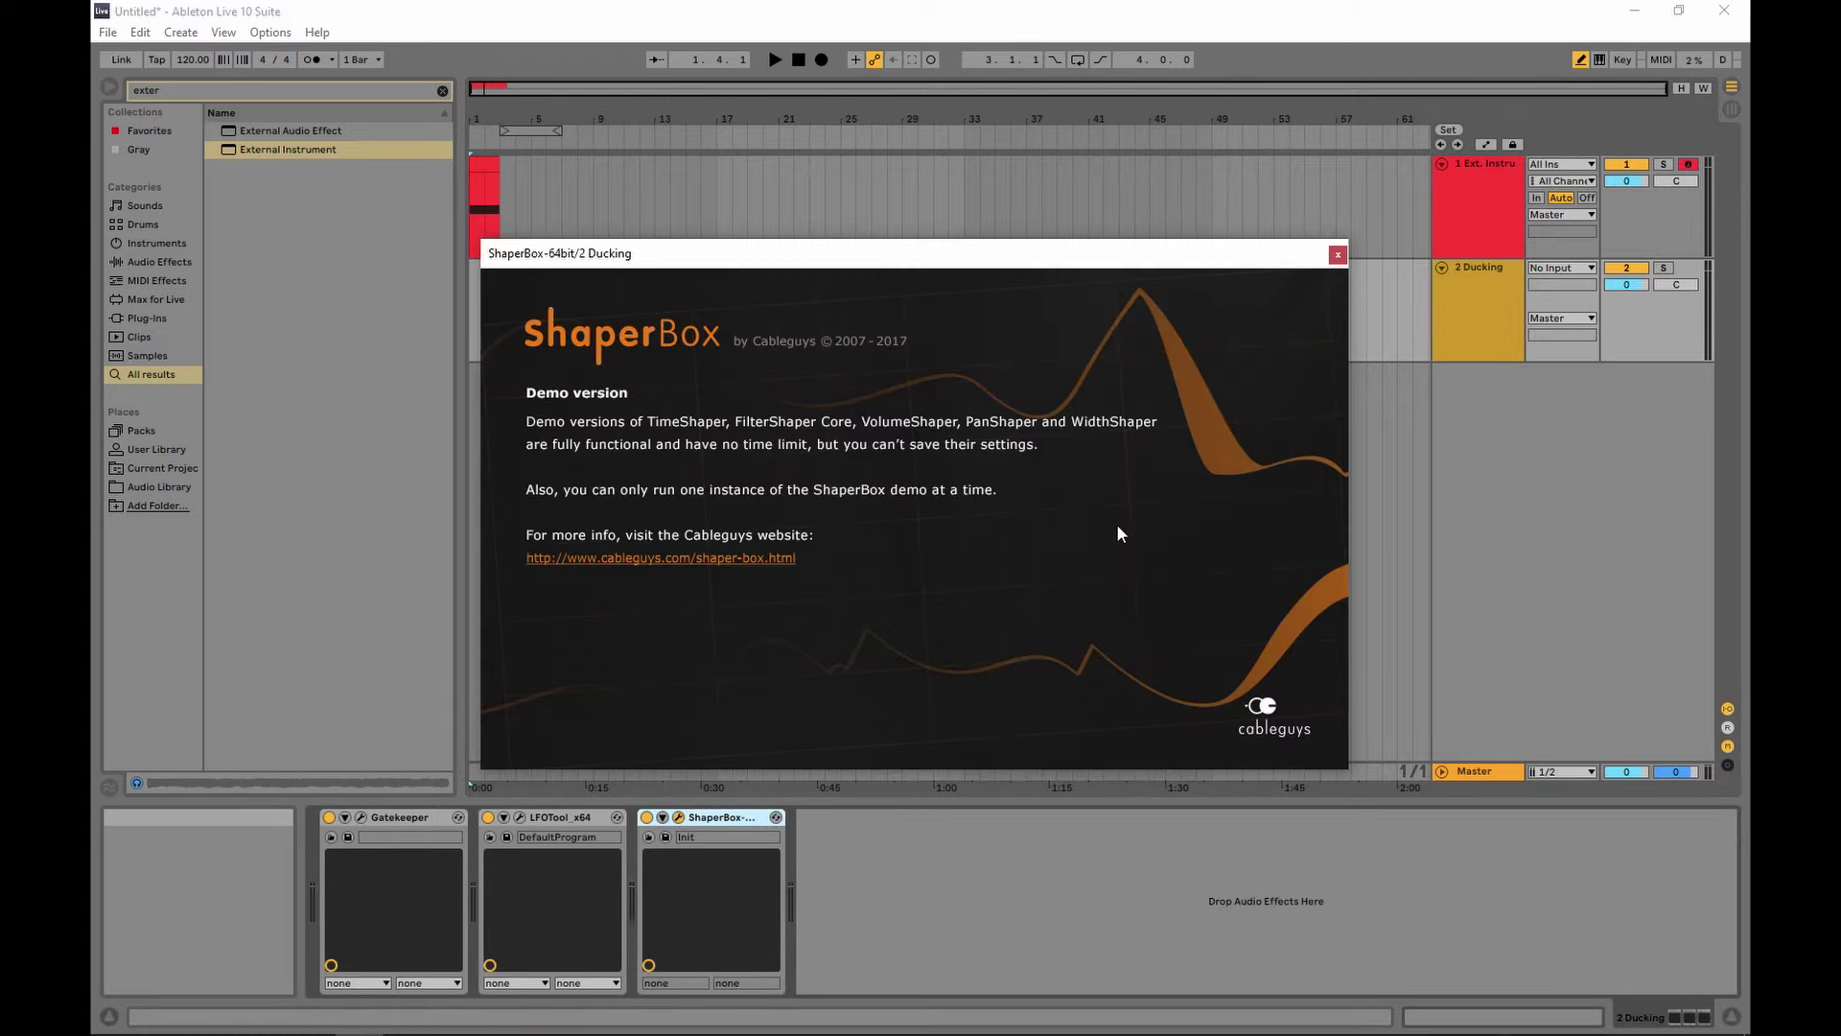
click(1189, 556)
click(1200, 226)
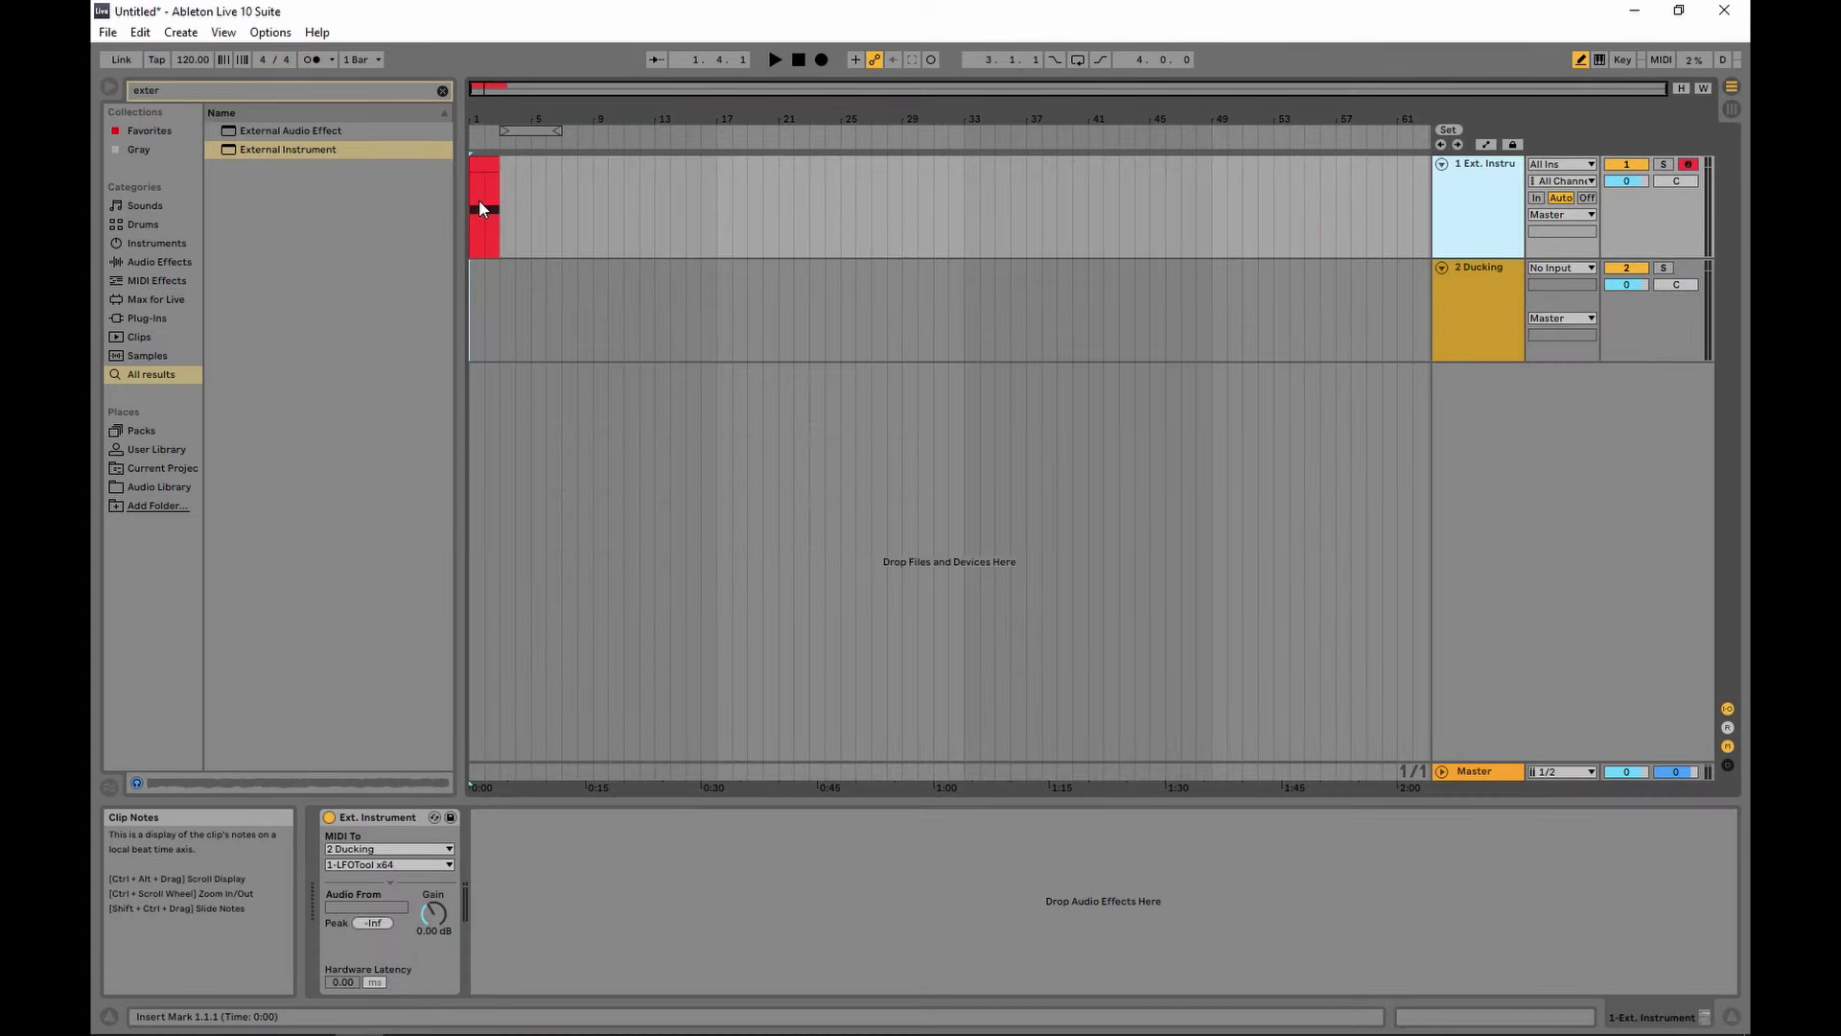
- Set the External Instrument's MIDI destination to 1-ShaperBox-64bit and bring ShaperBox back up from the Ducking track
click(388, 864)
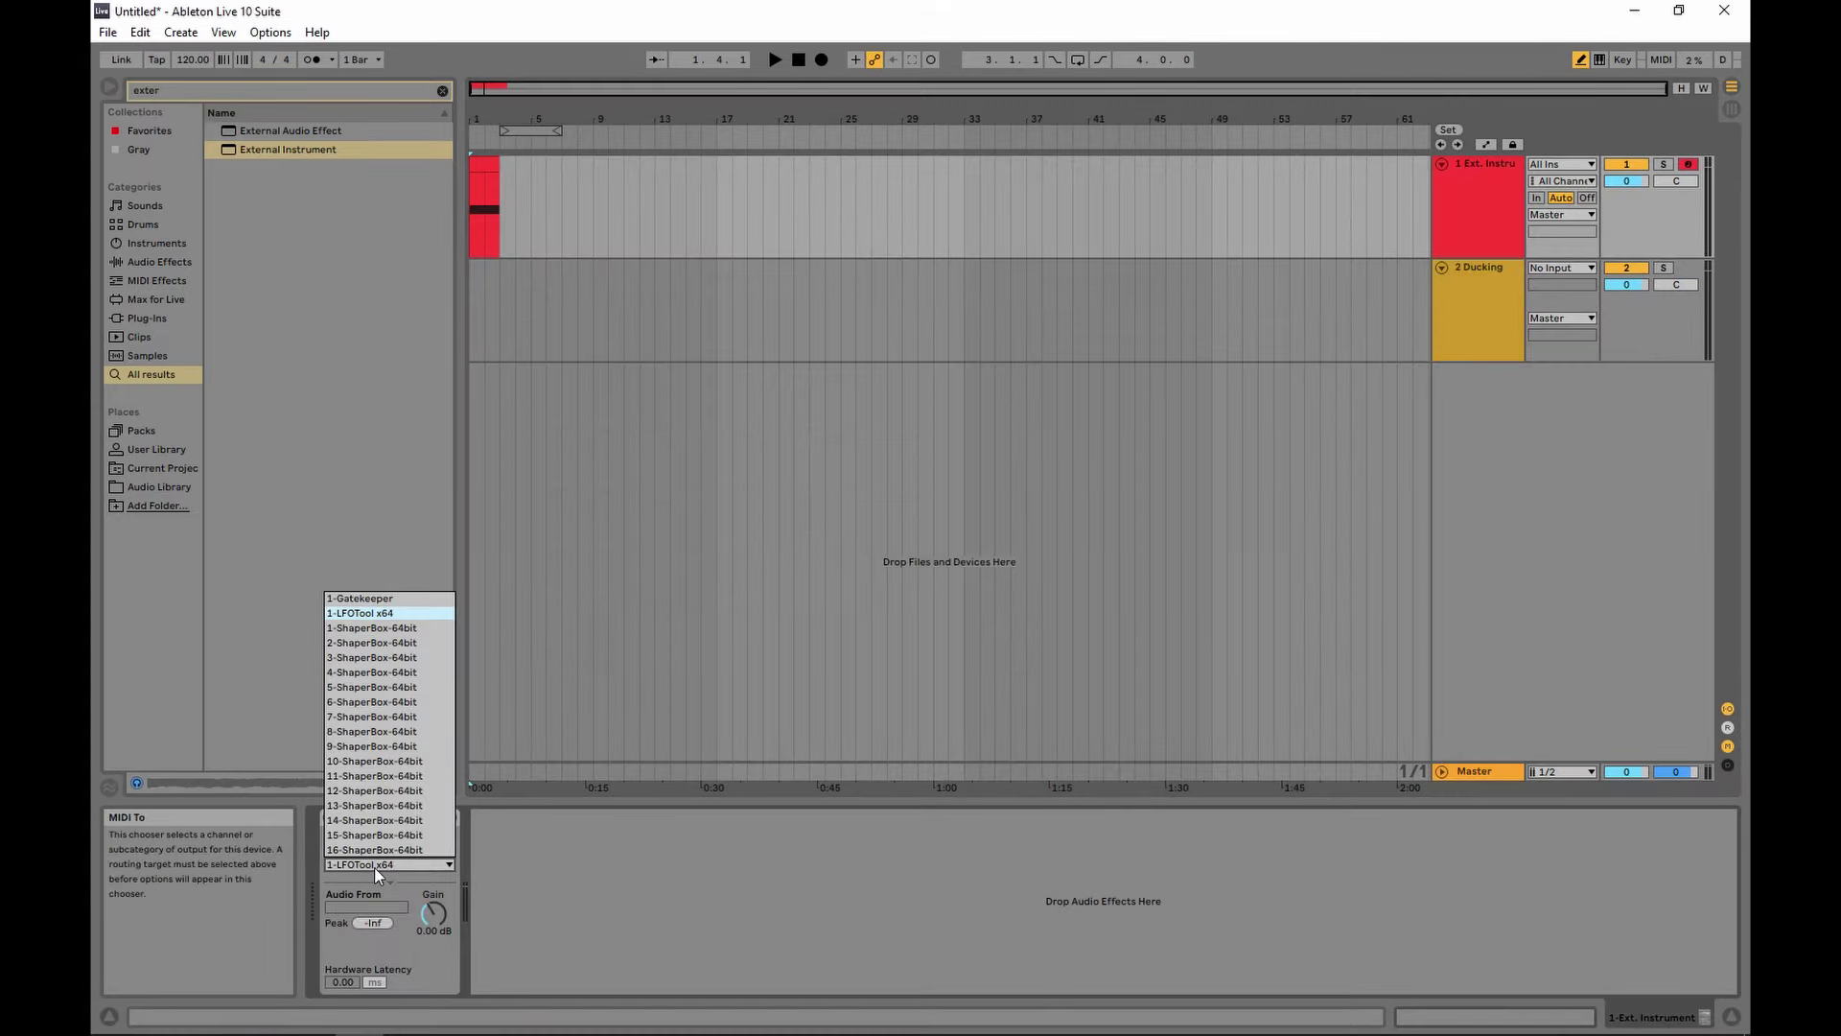
click(388, 633)
click(1515, 284)
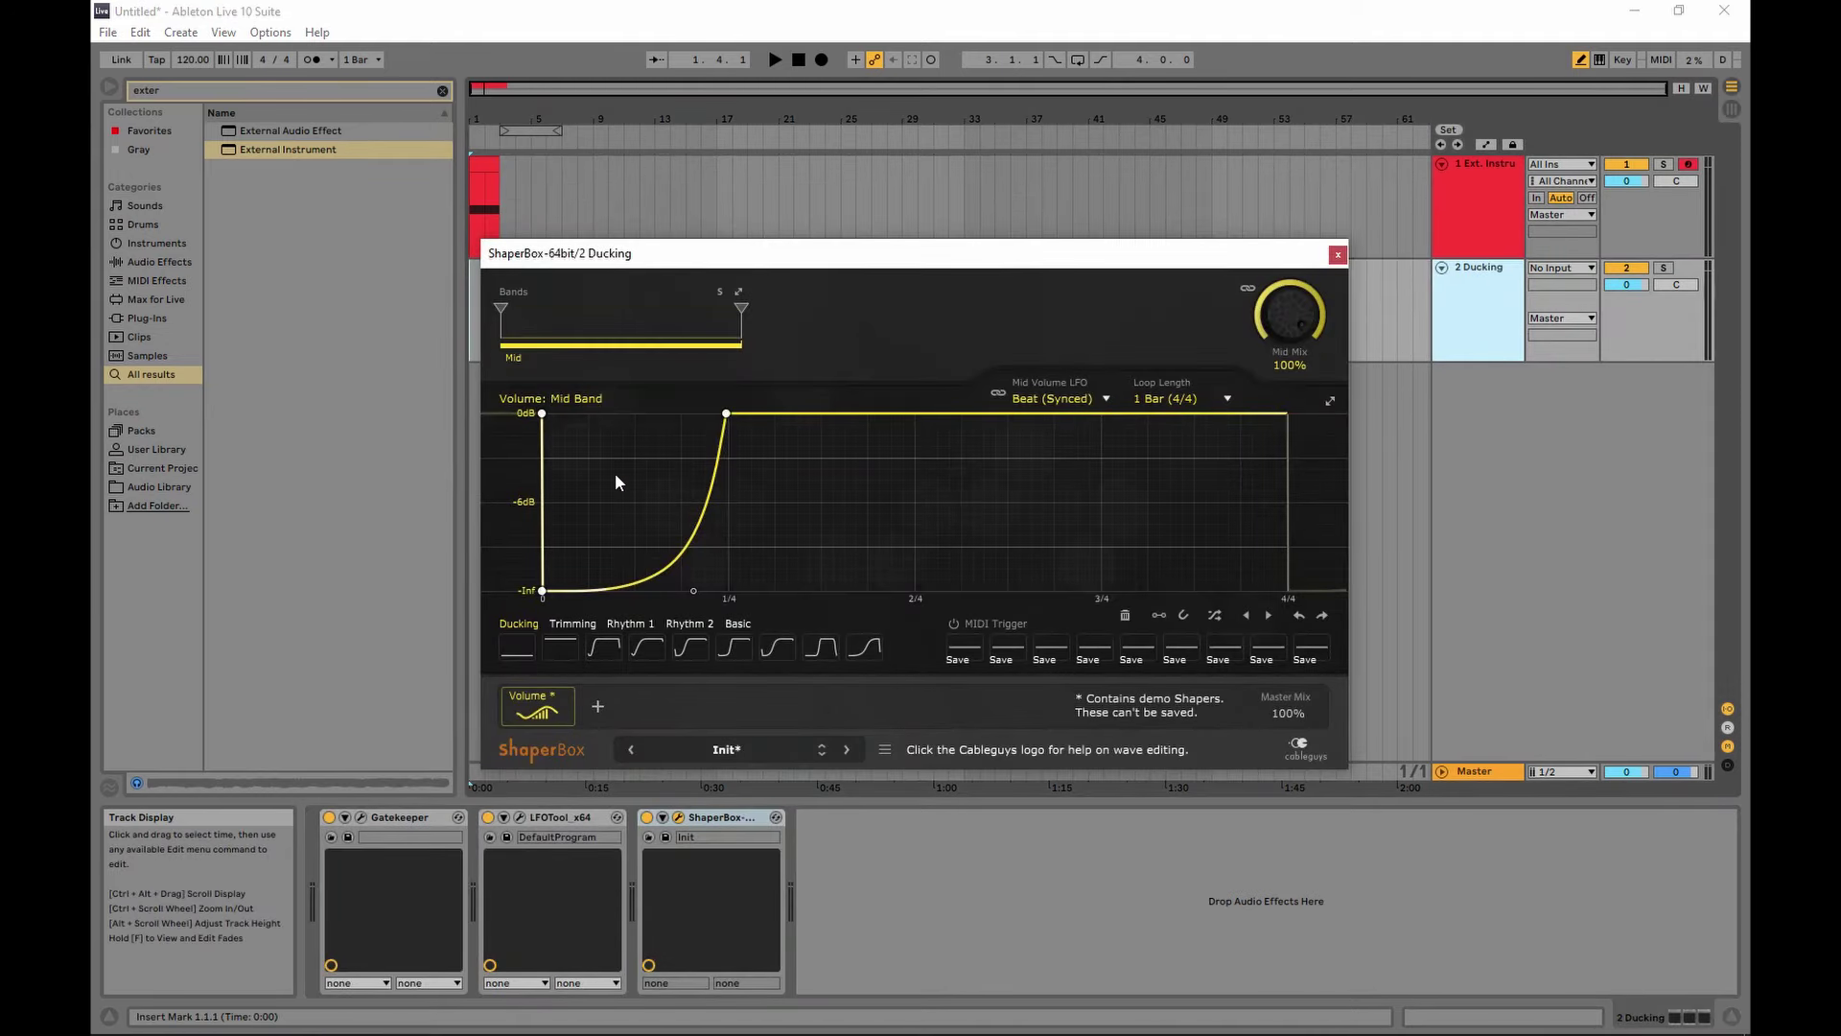
- Set ShaperBox's Mid Volume LFO mode to Beat (1-Shot) and play the clip to test it
click(1081, 399)
click(1156, 586)
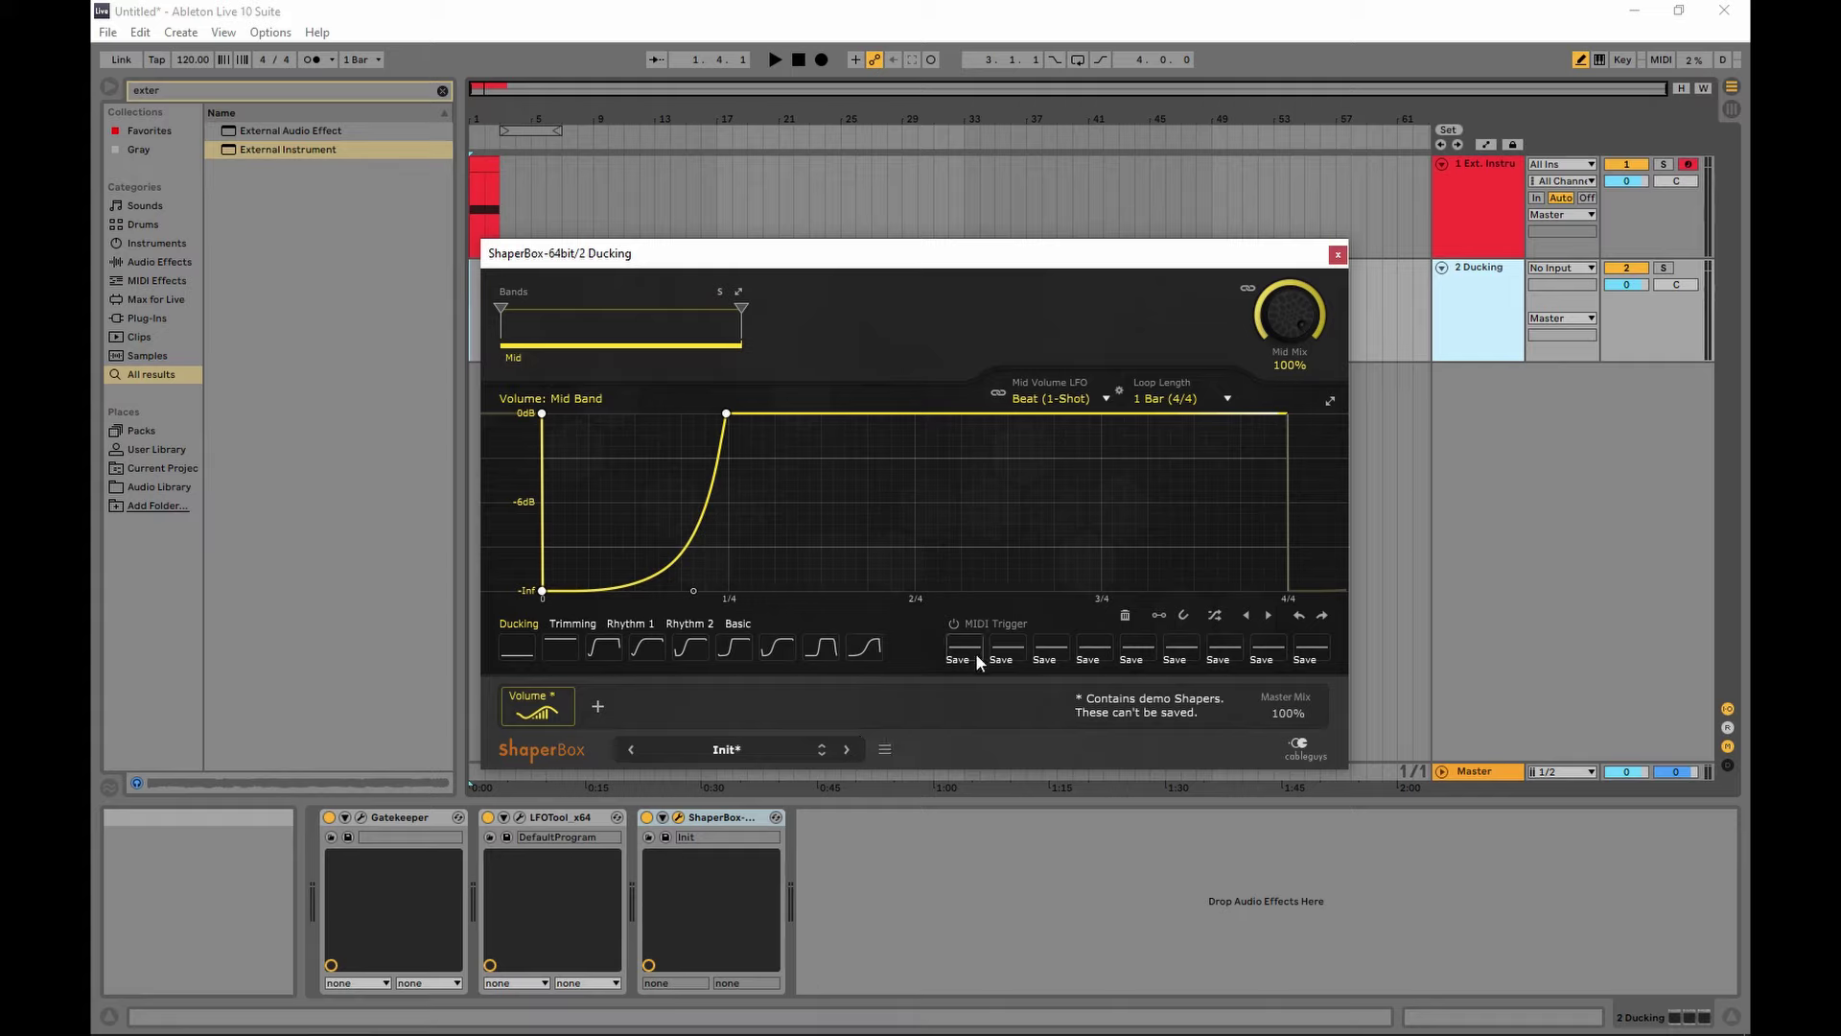
key(space)
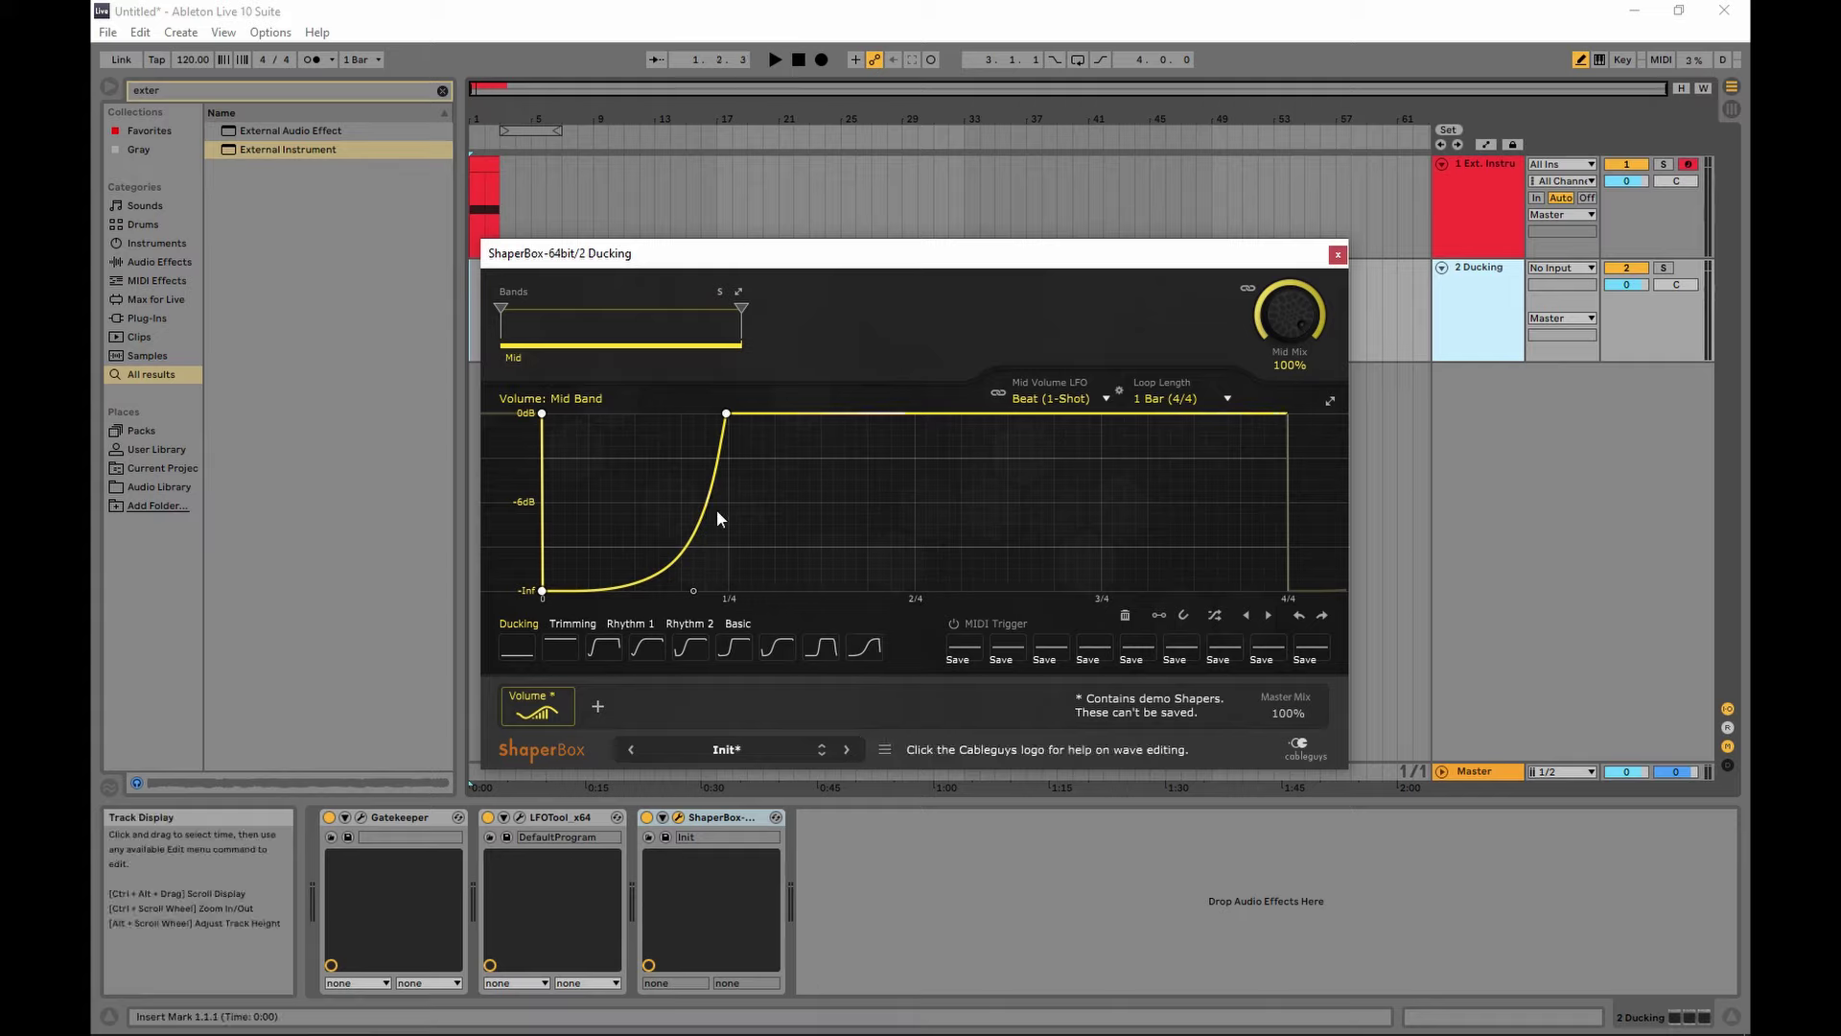
key(space)
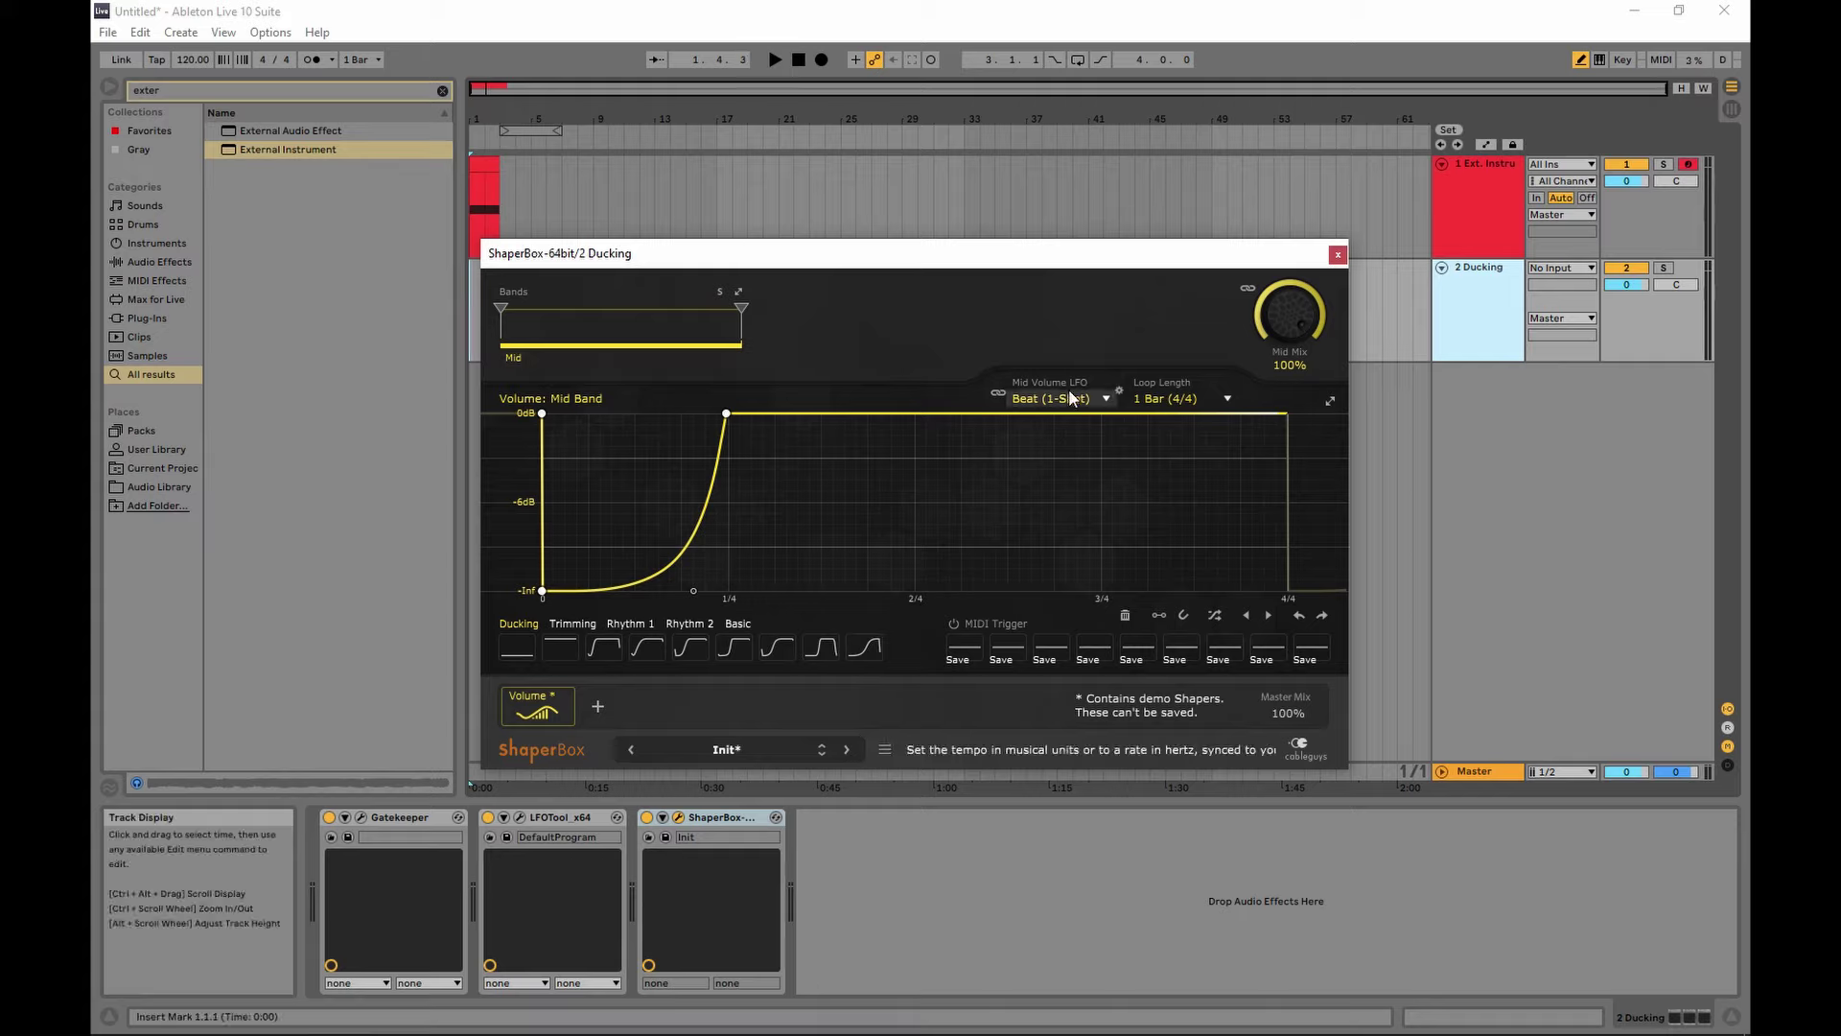
- Recheck the Beat (1-Shot) choice among ShaperBox's LFO modes, play the clip again and close ShaperBox
click(1068, 393)
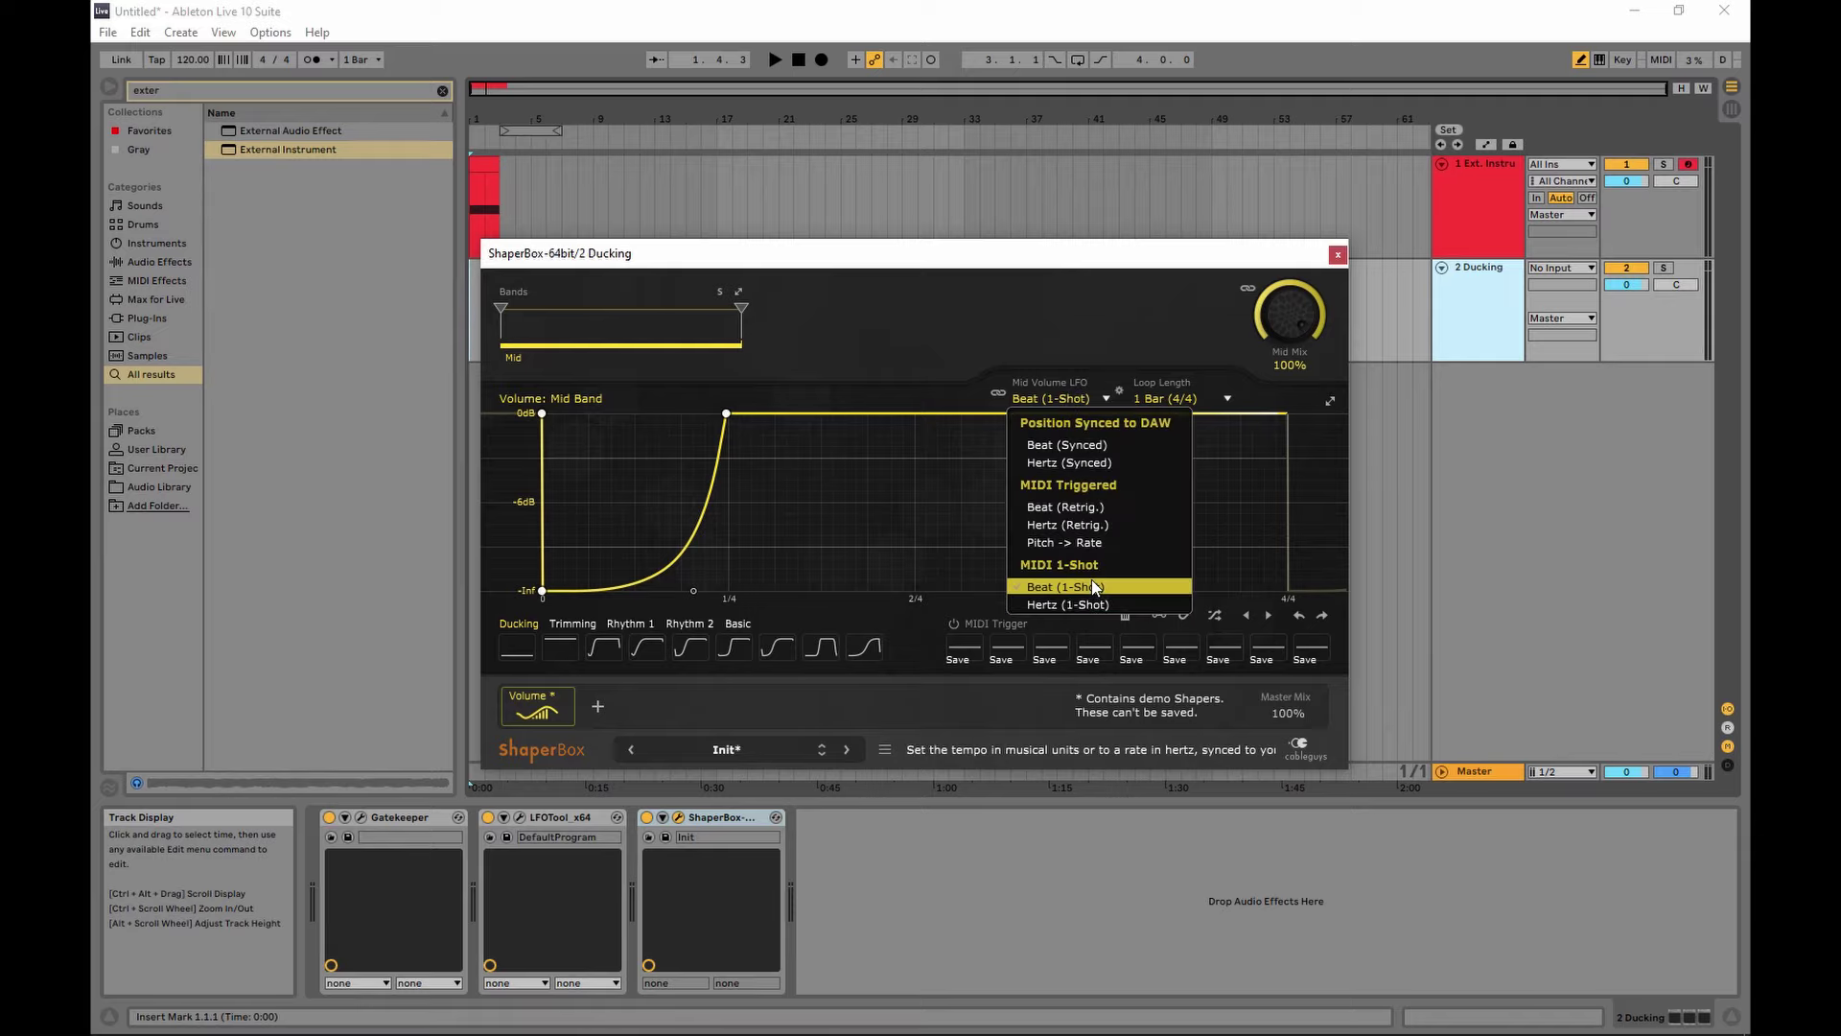
click(1092, 579)
key(space)
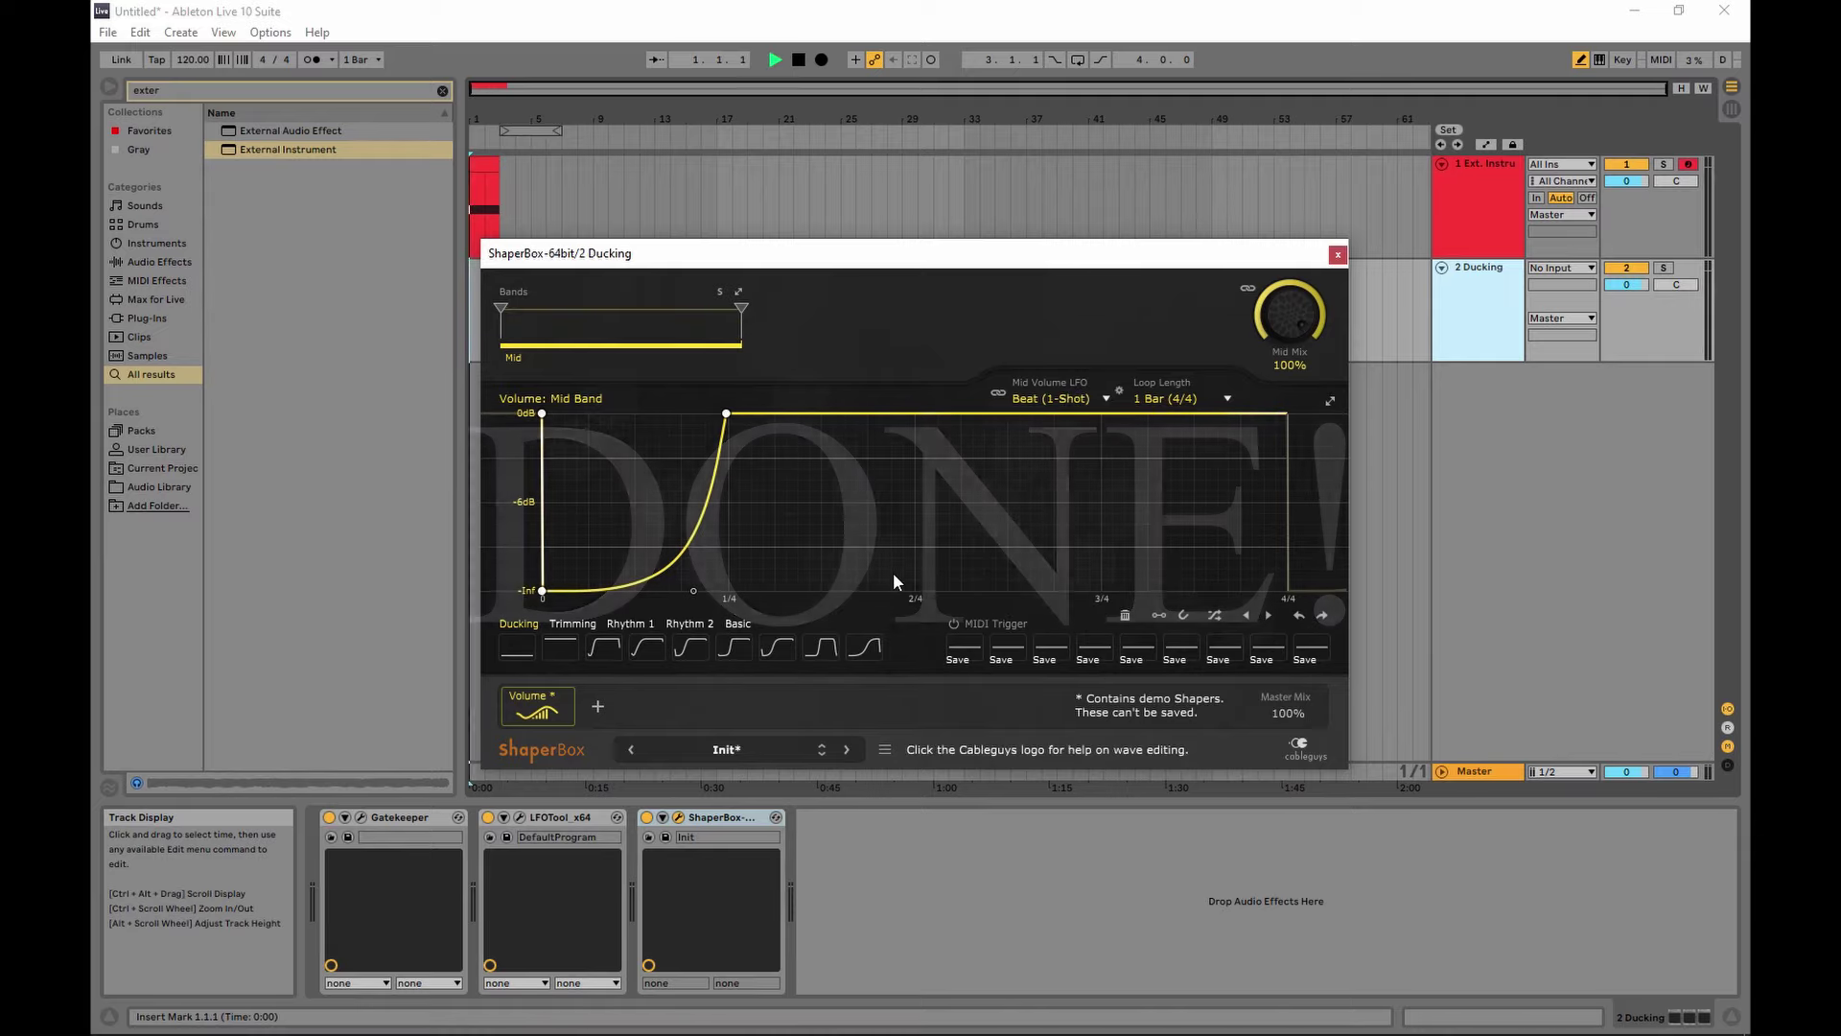
key(space)
click(1336, 254)
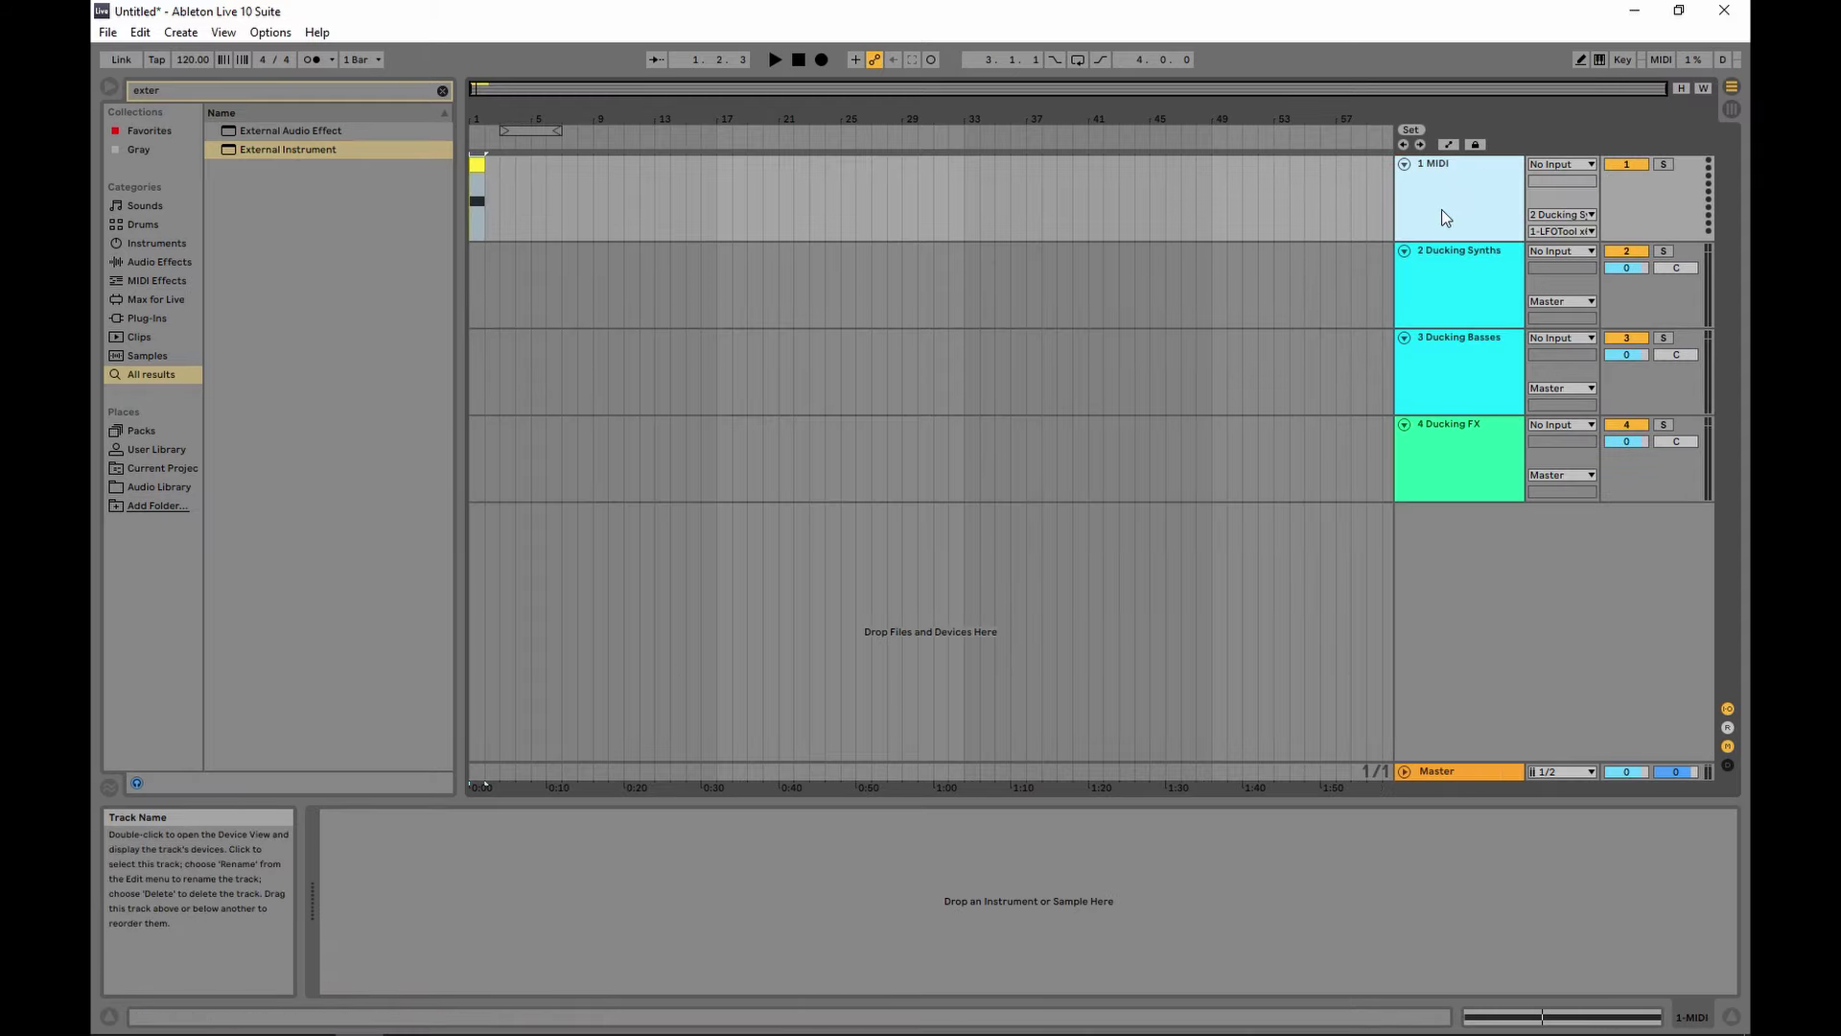
- Load an External Instrument on the 1 MIDI track and route its MIDI to the second 1-LFOTool x64 on 2 Ducking Synths
drag(290, 154, 383, 863)
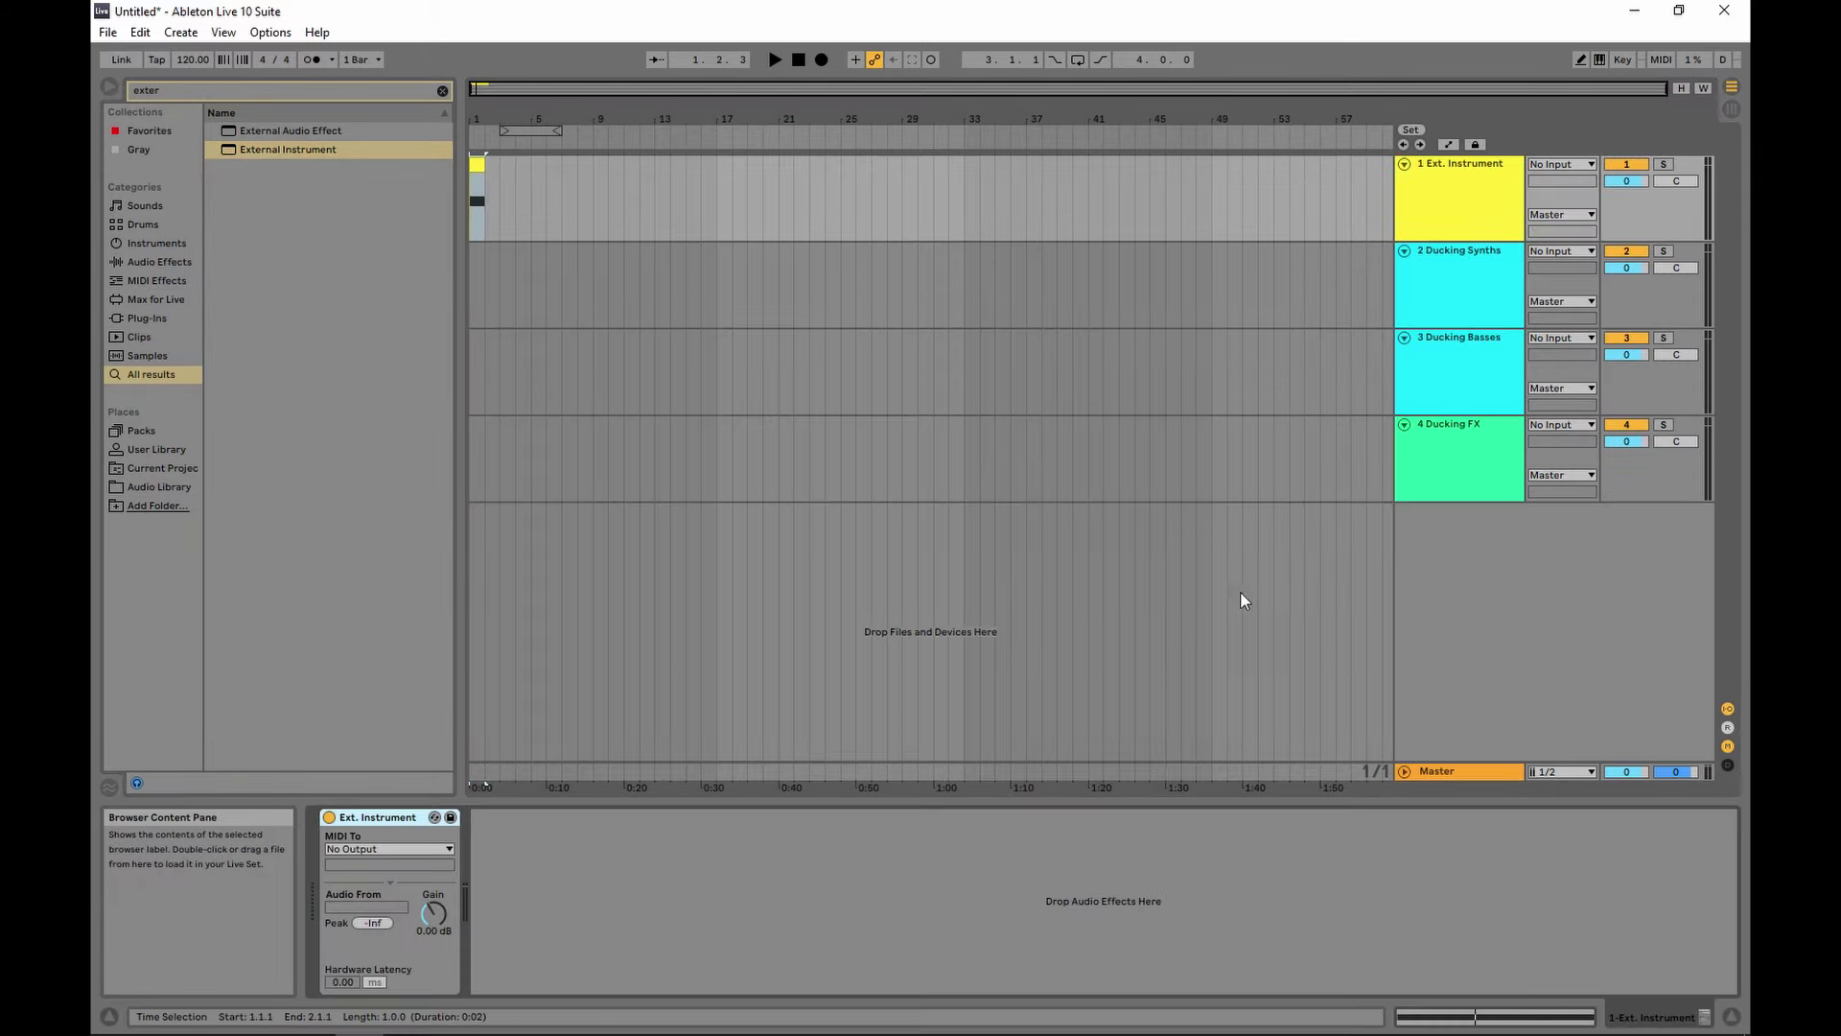
click(367, 849)
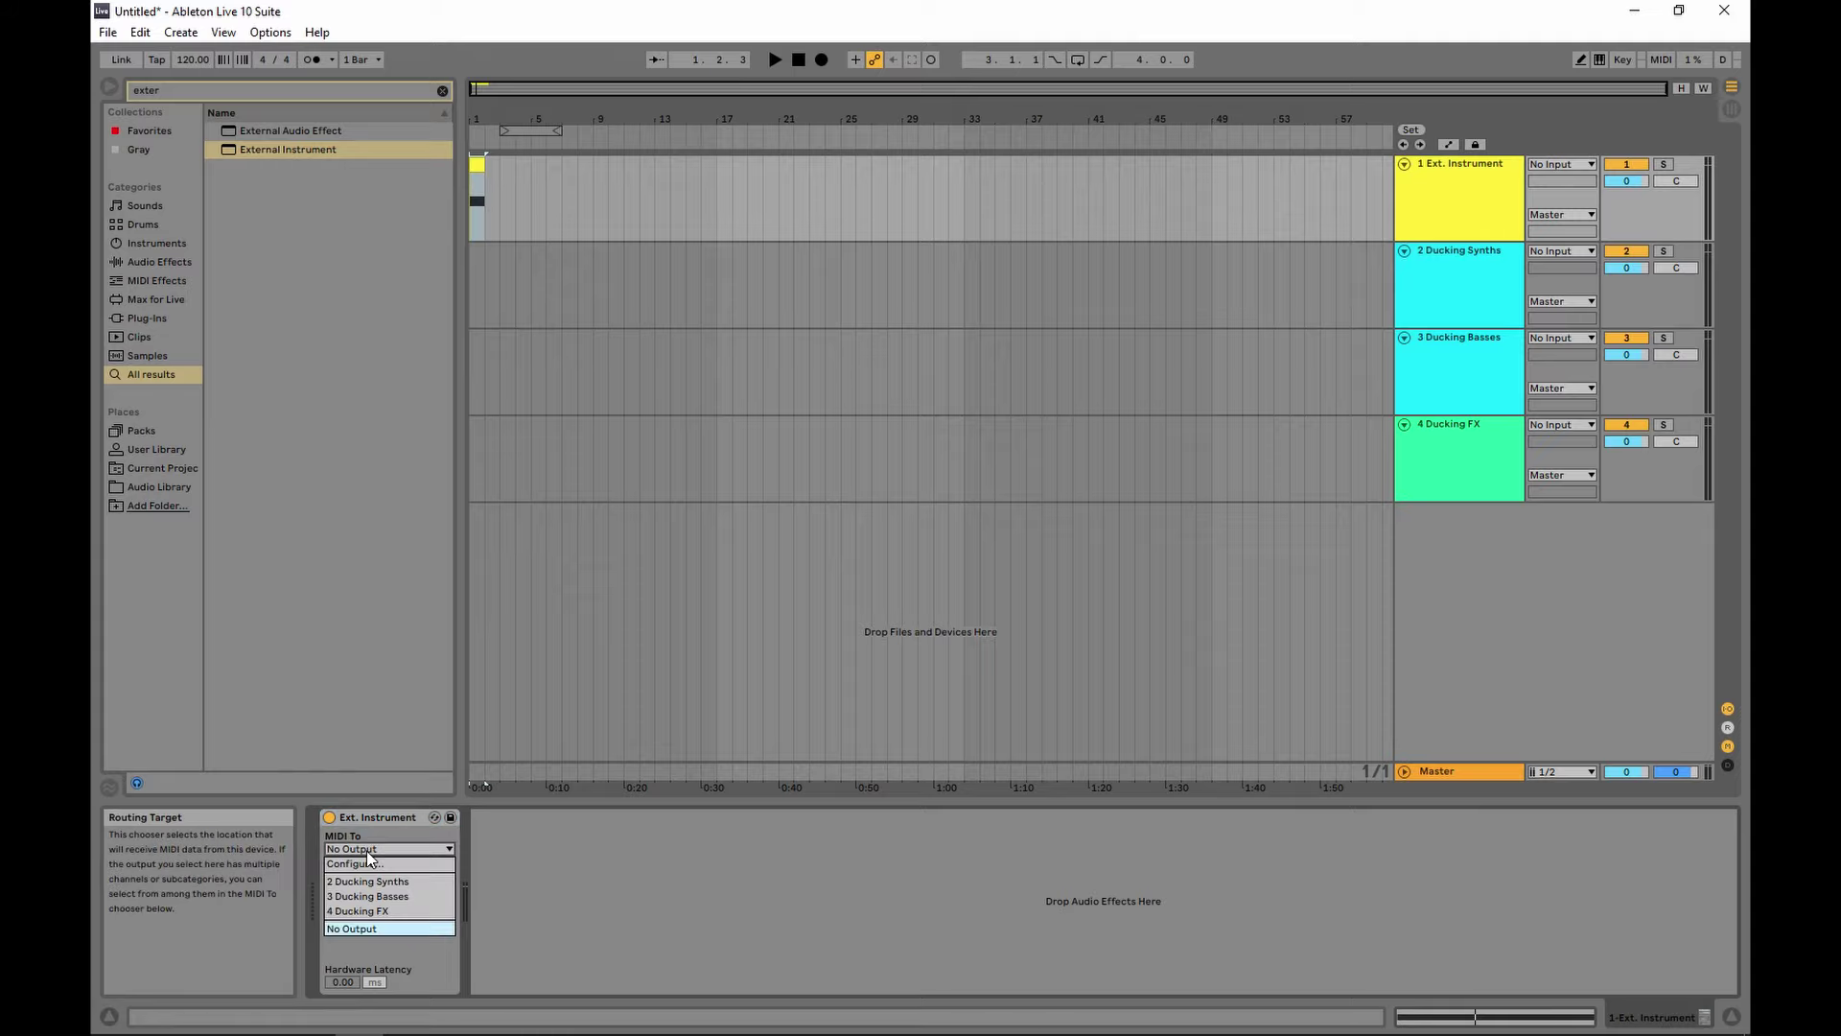
click(379, 881)
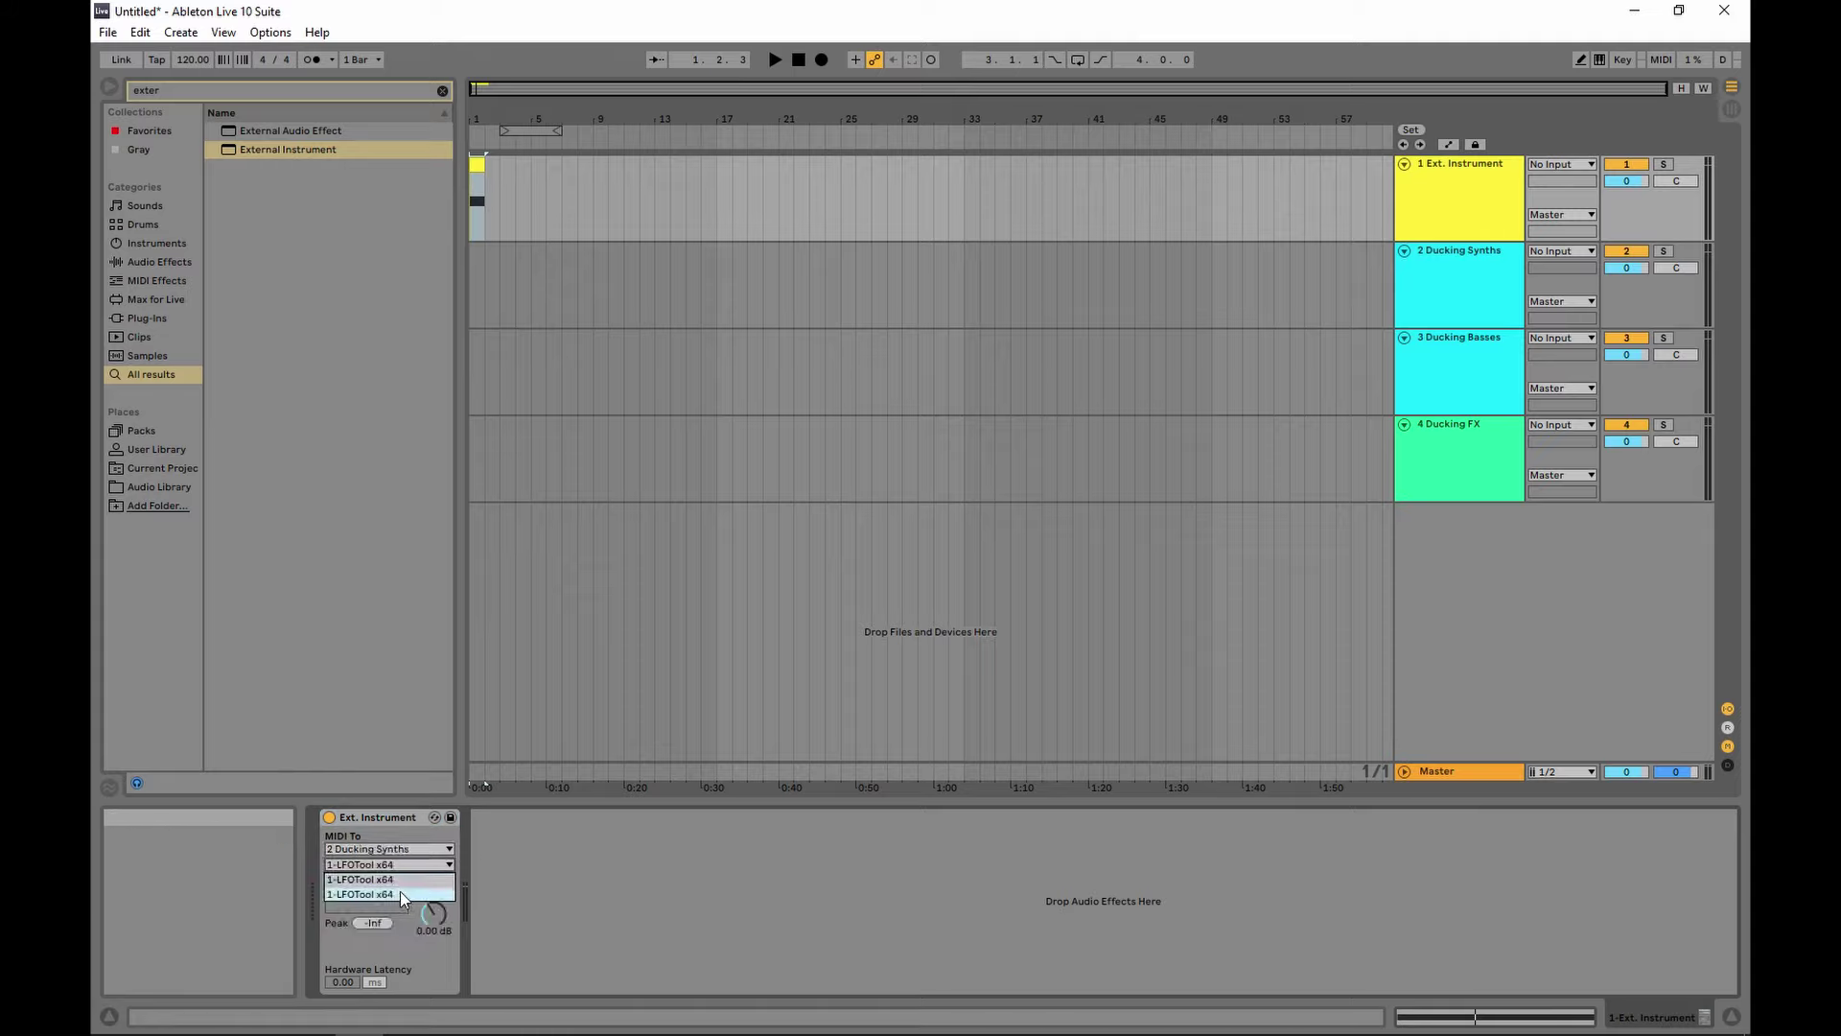
click(400, 890)
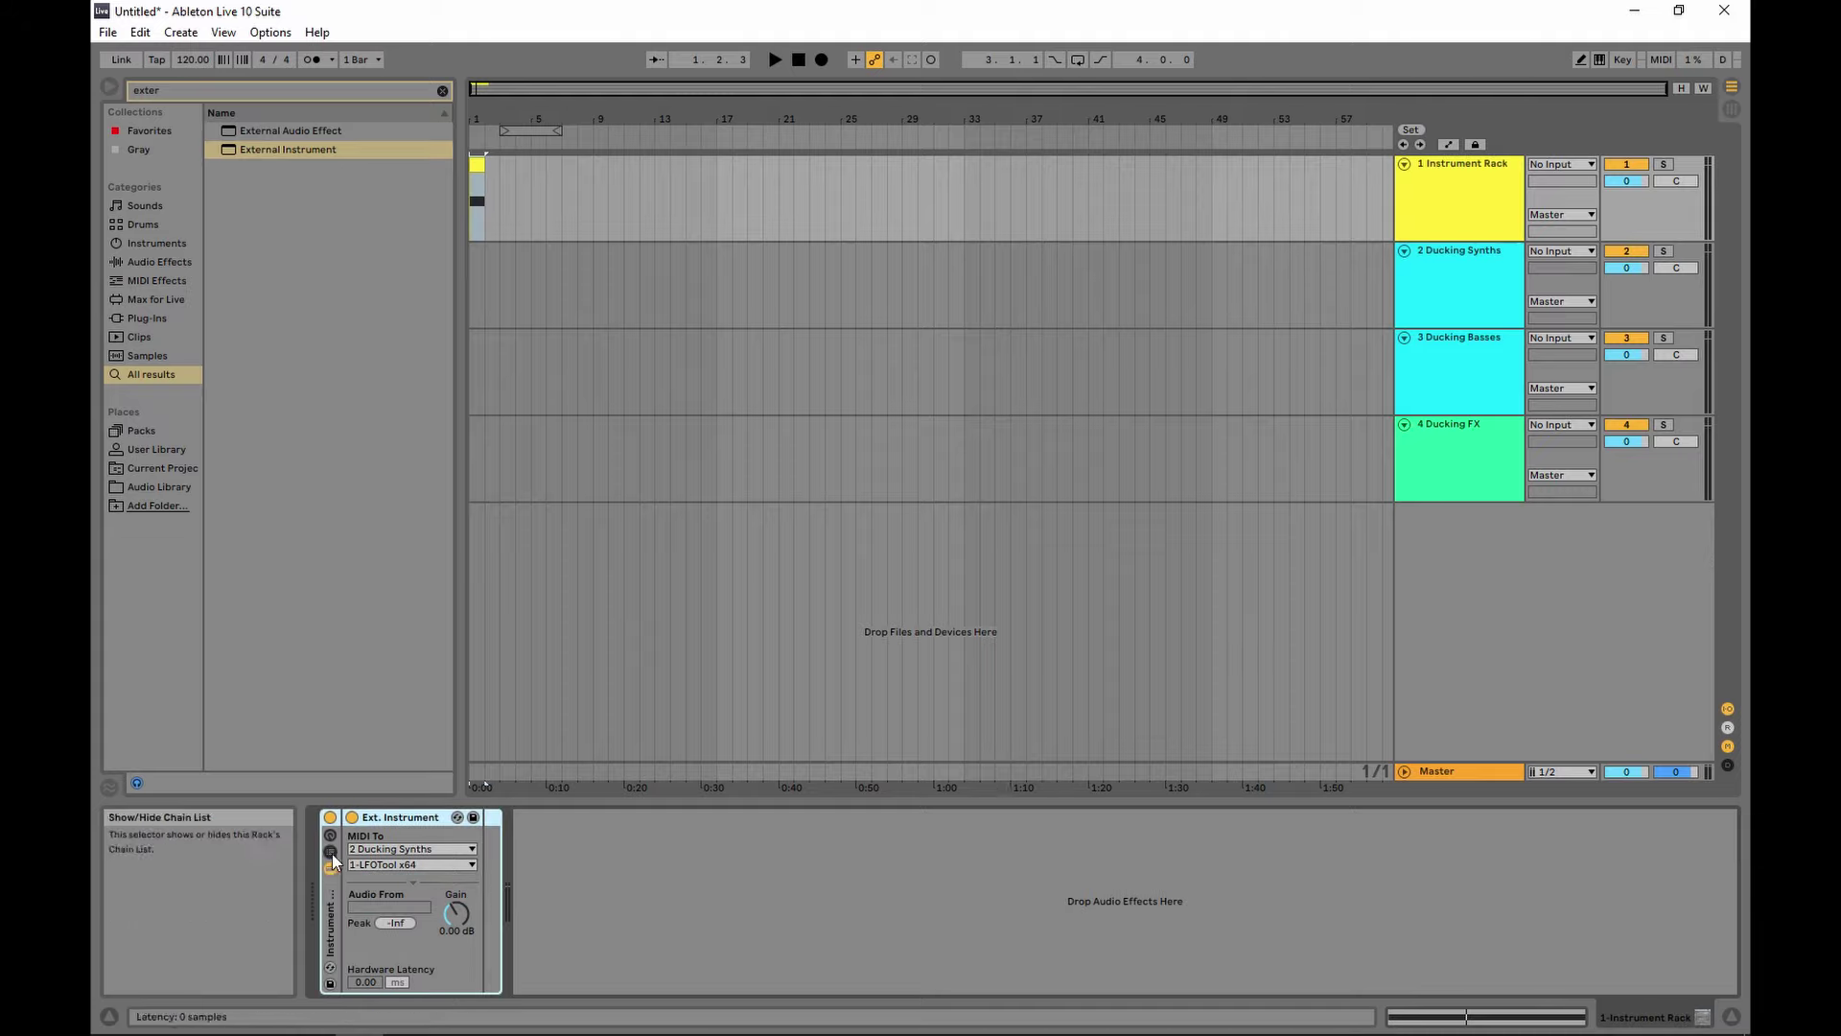
- Group the External Instrument into an Instrument Rack, show the chain list and duplicate its chain
key(ctrl+g)
click(395, 864)
key(ctrl+d)
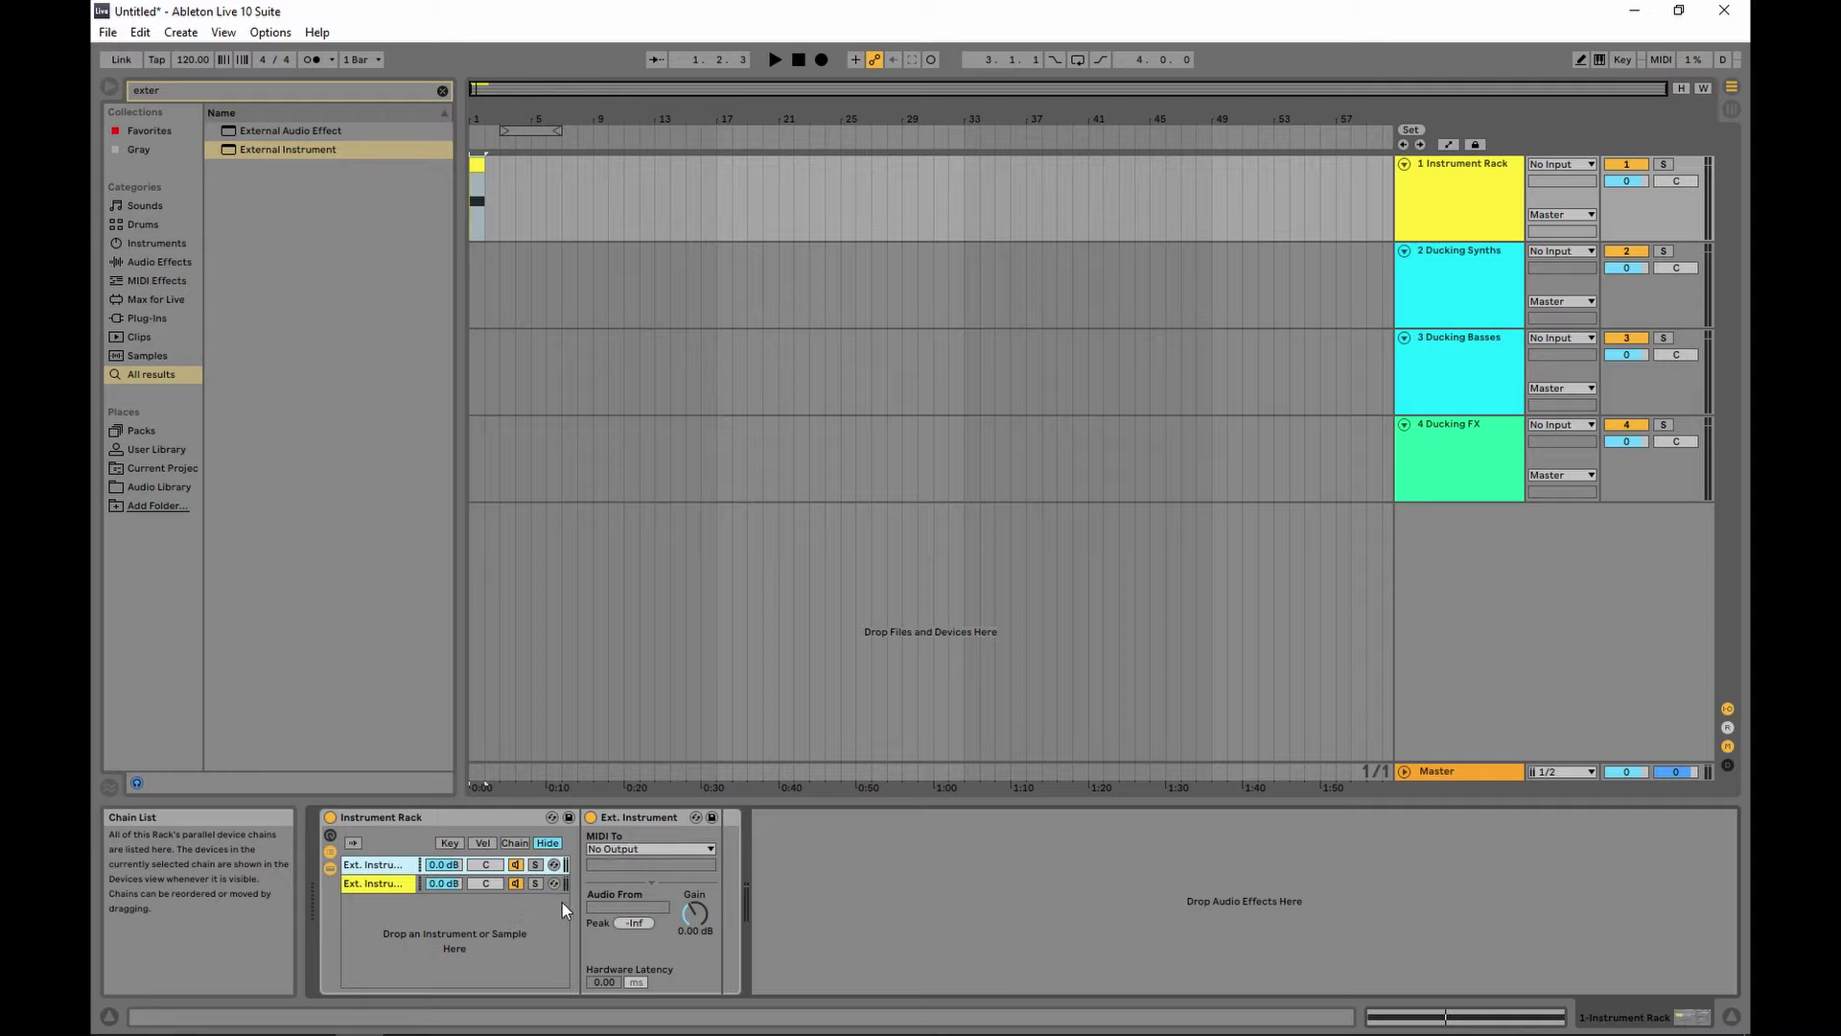
- Route the second rack chain's External Instrument MIDI to the 3 Ducking Basses track
click(359, 885)
click(629, 850)
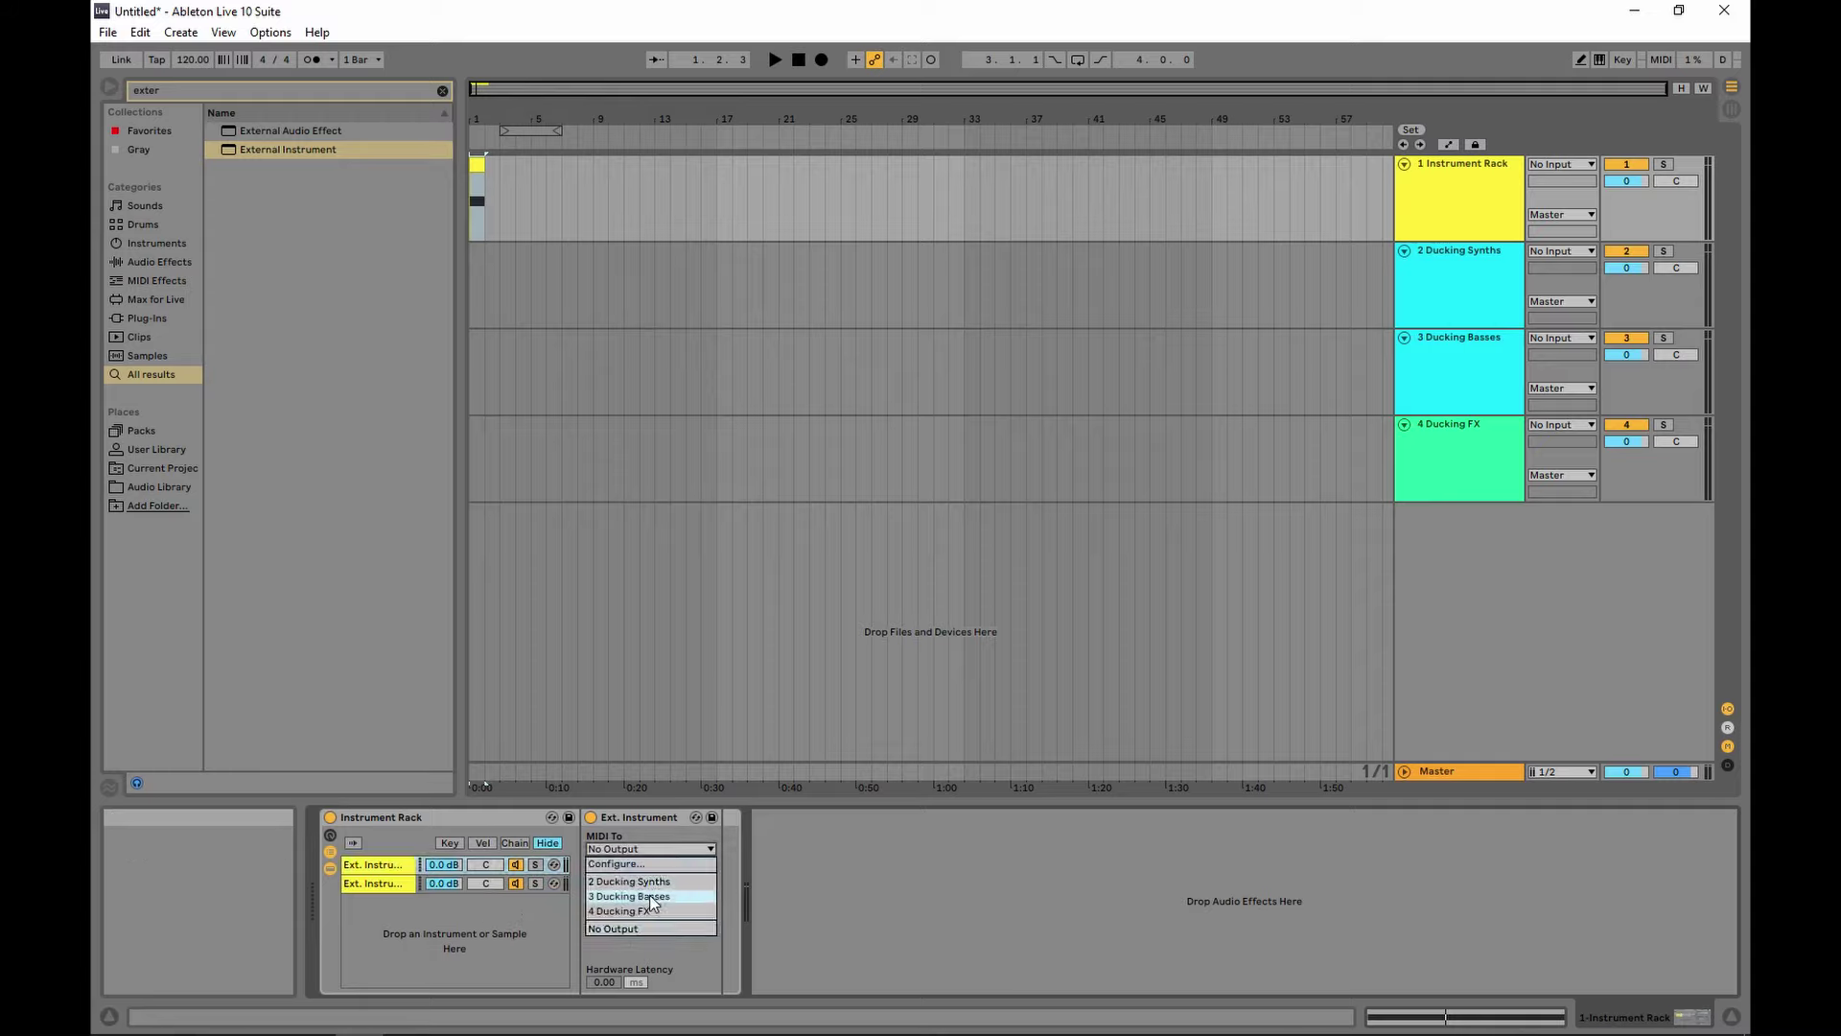
click(651, 895)
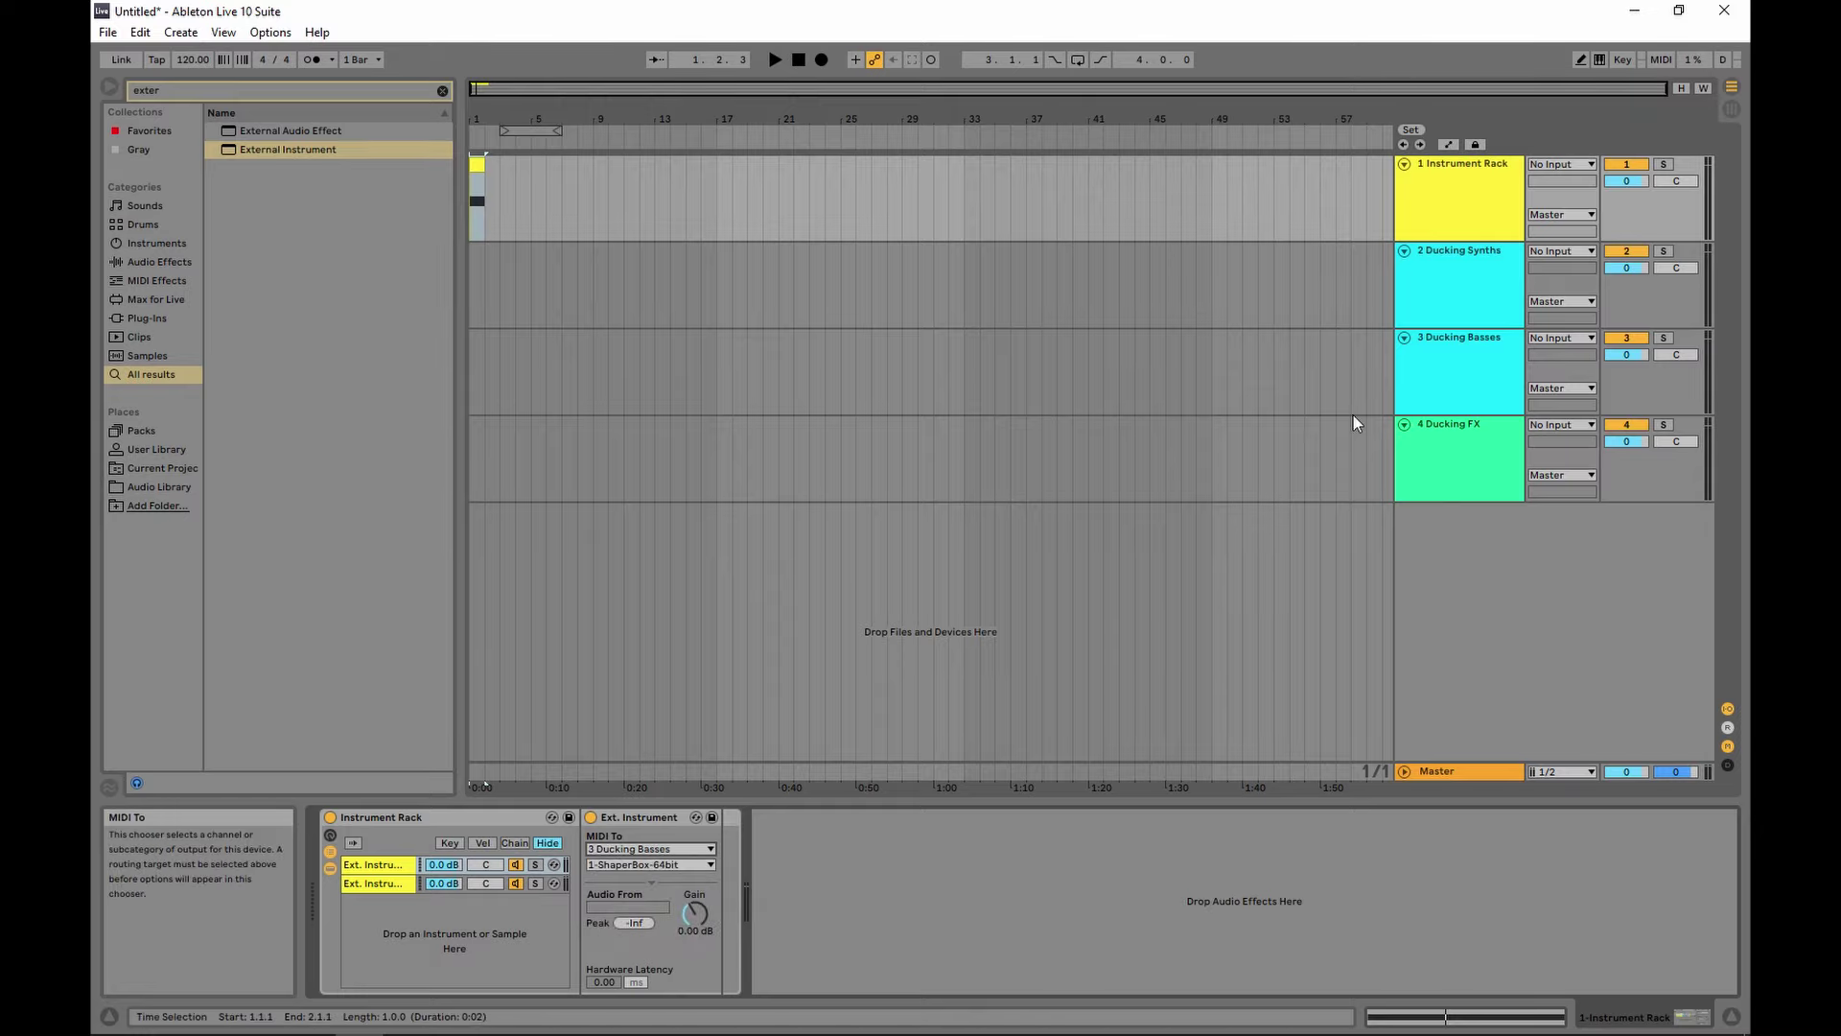
- Compare the plug-ins on the Ducking Basses and Ducking Synths tracks with the Instrument Rack's MIDI routing
click(1457, 369)
click(1465, 271)
click(1458, 347)
click(1462, 195)
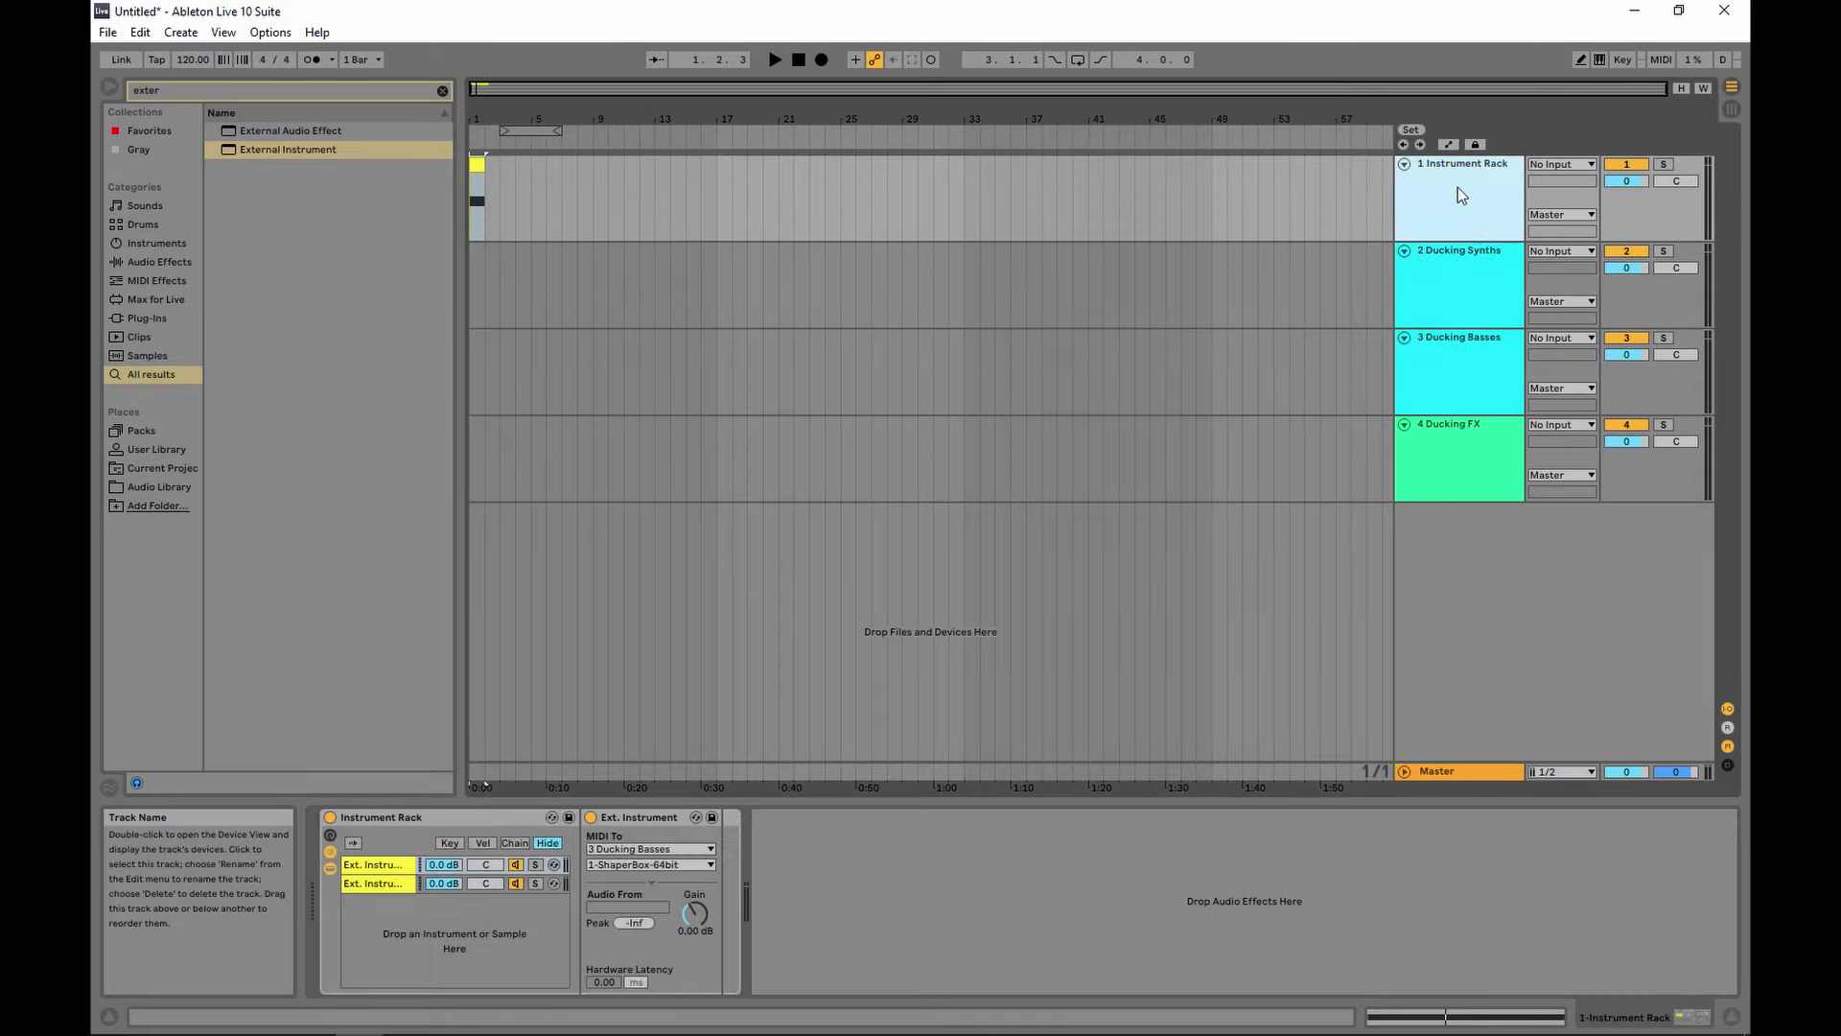
click(1460, 359)
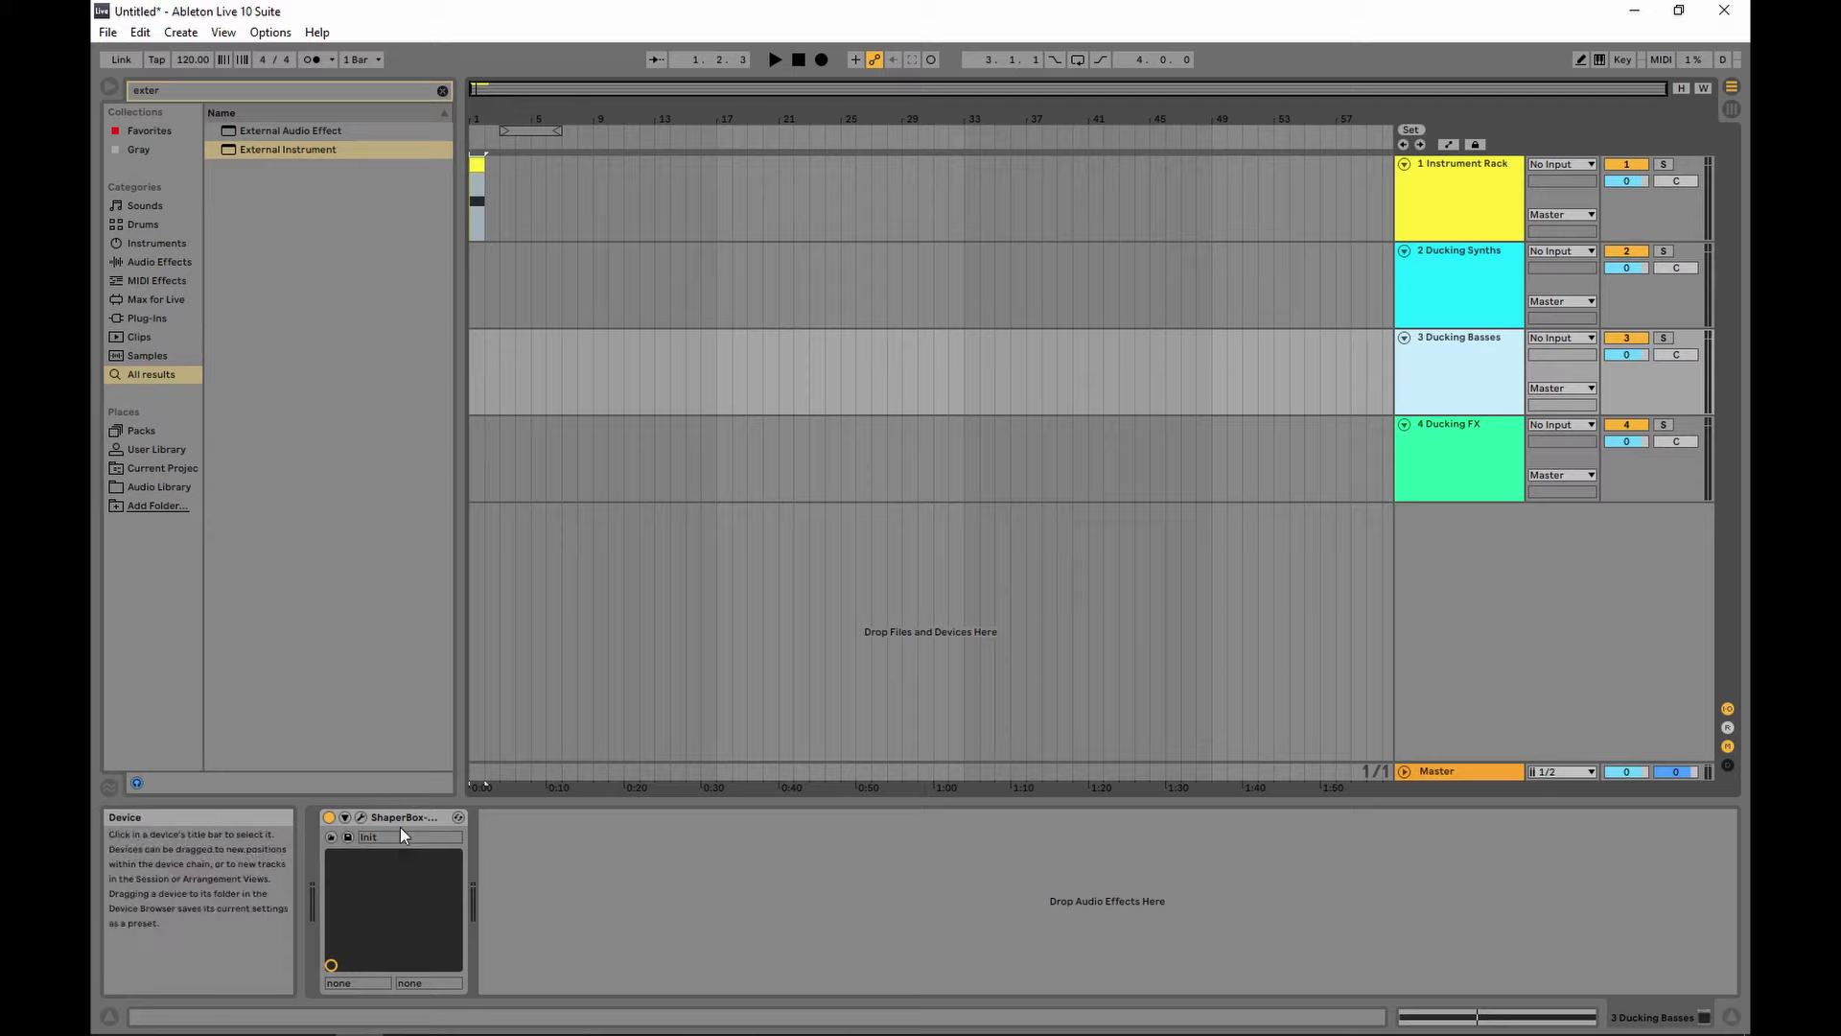
click(1512, 293)
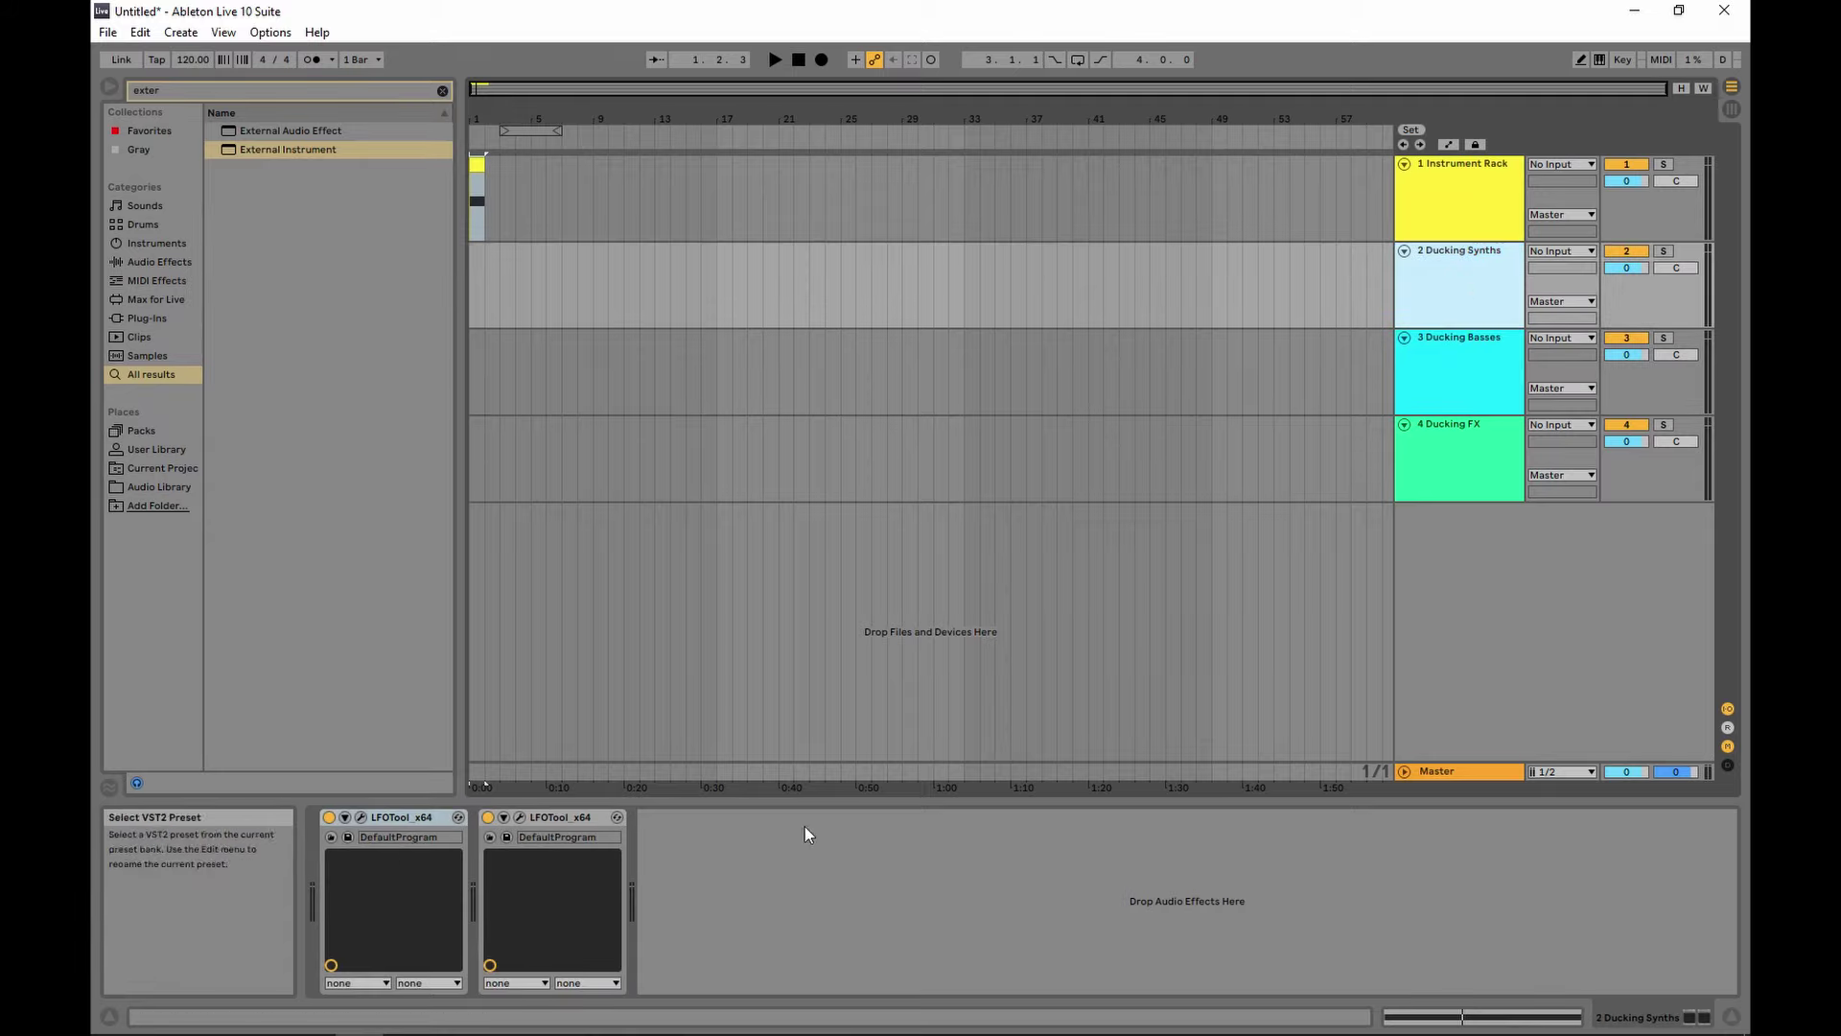
click(1460, 199)
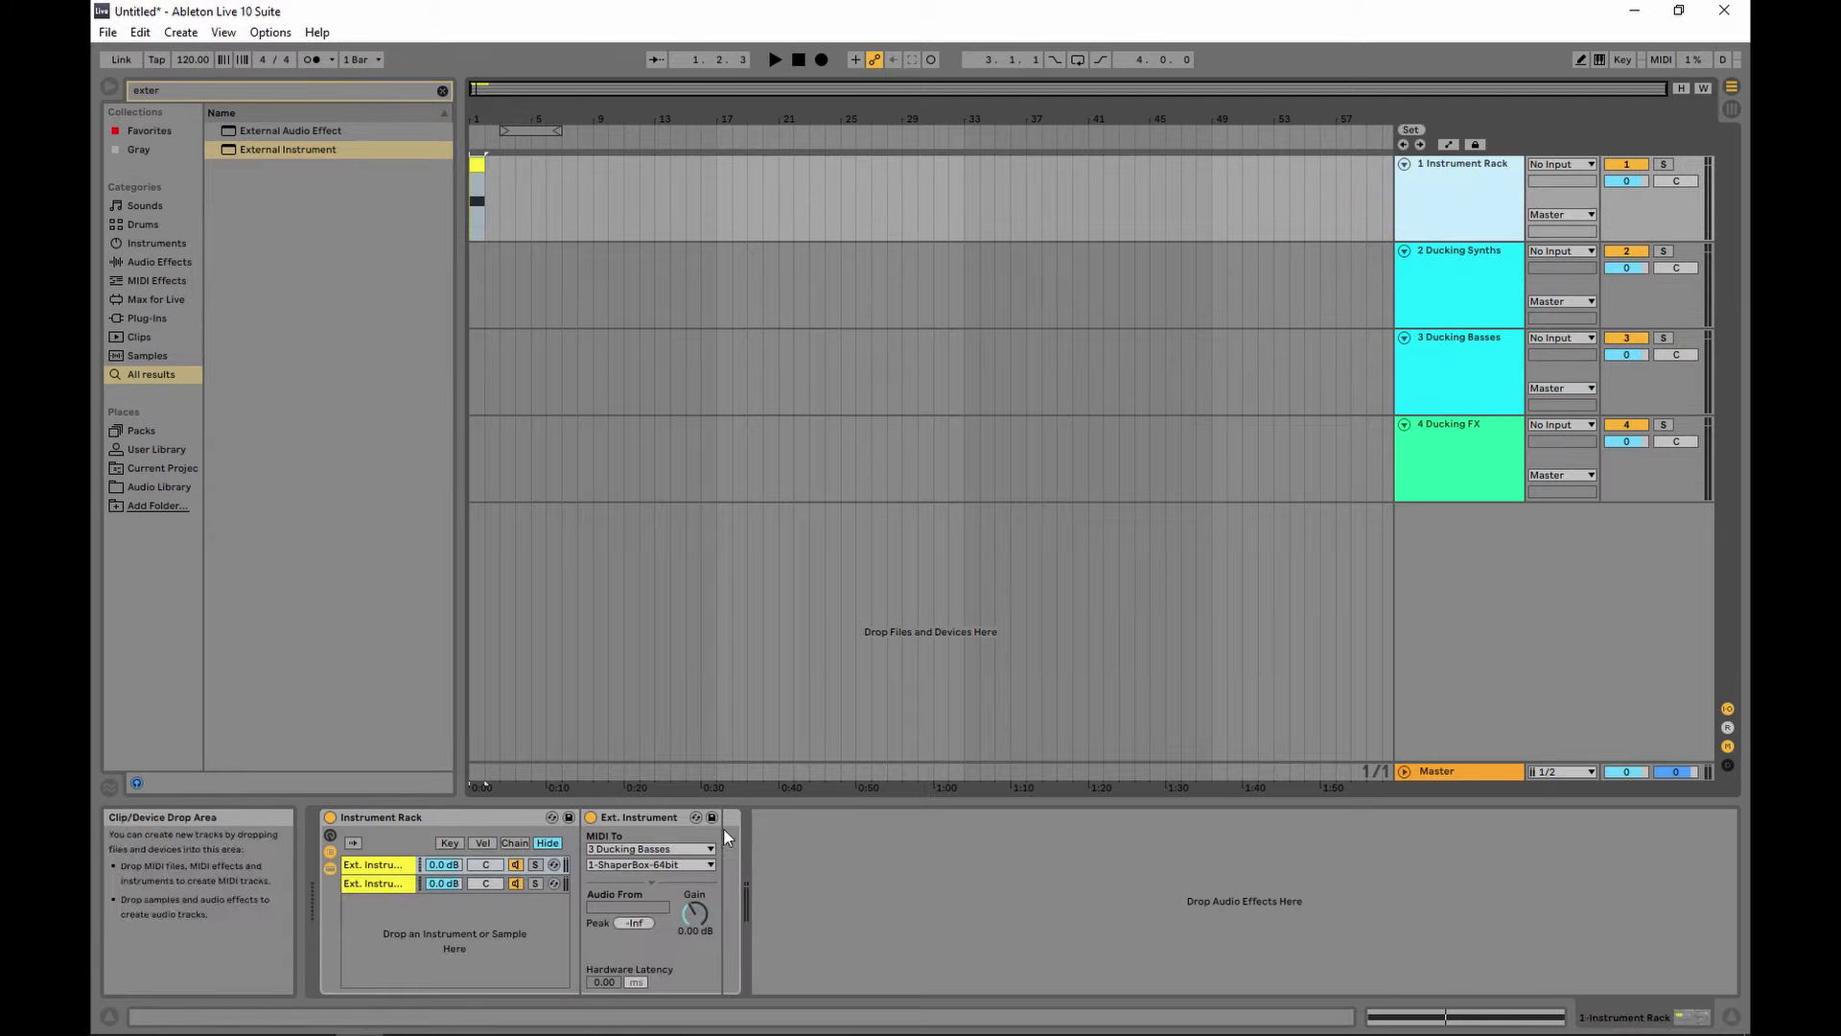
- Compare the MIDI routing of both rack chains with the plug-ins loaded on the Ducking Basses and Ducking Synths tracks
click(379, 865)
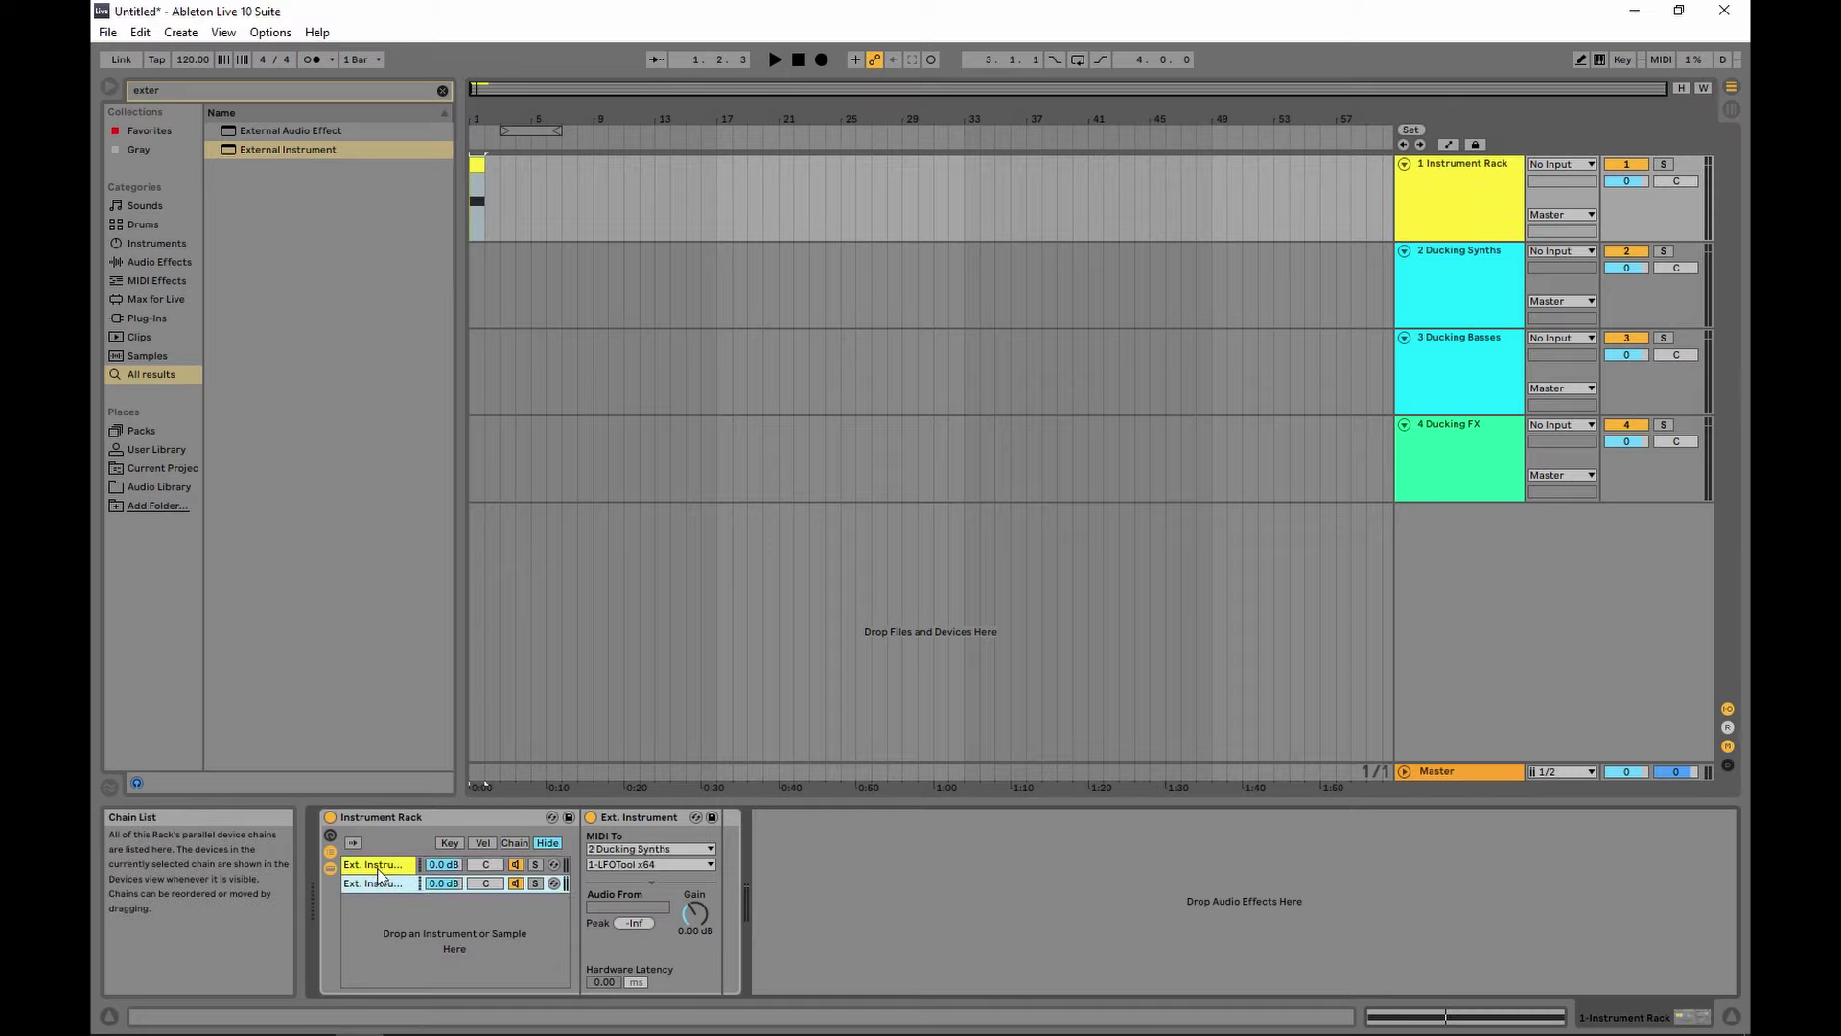
click(379, 883)
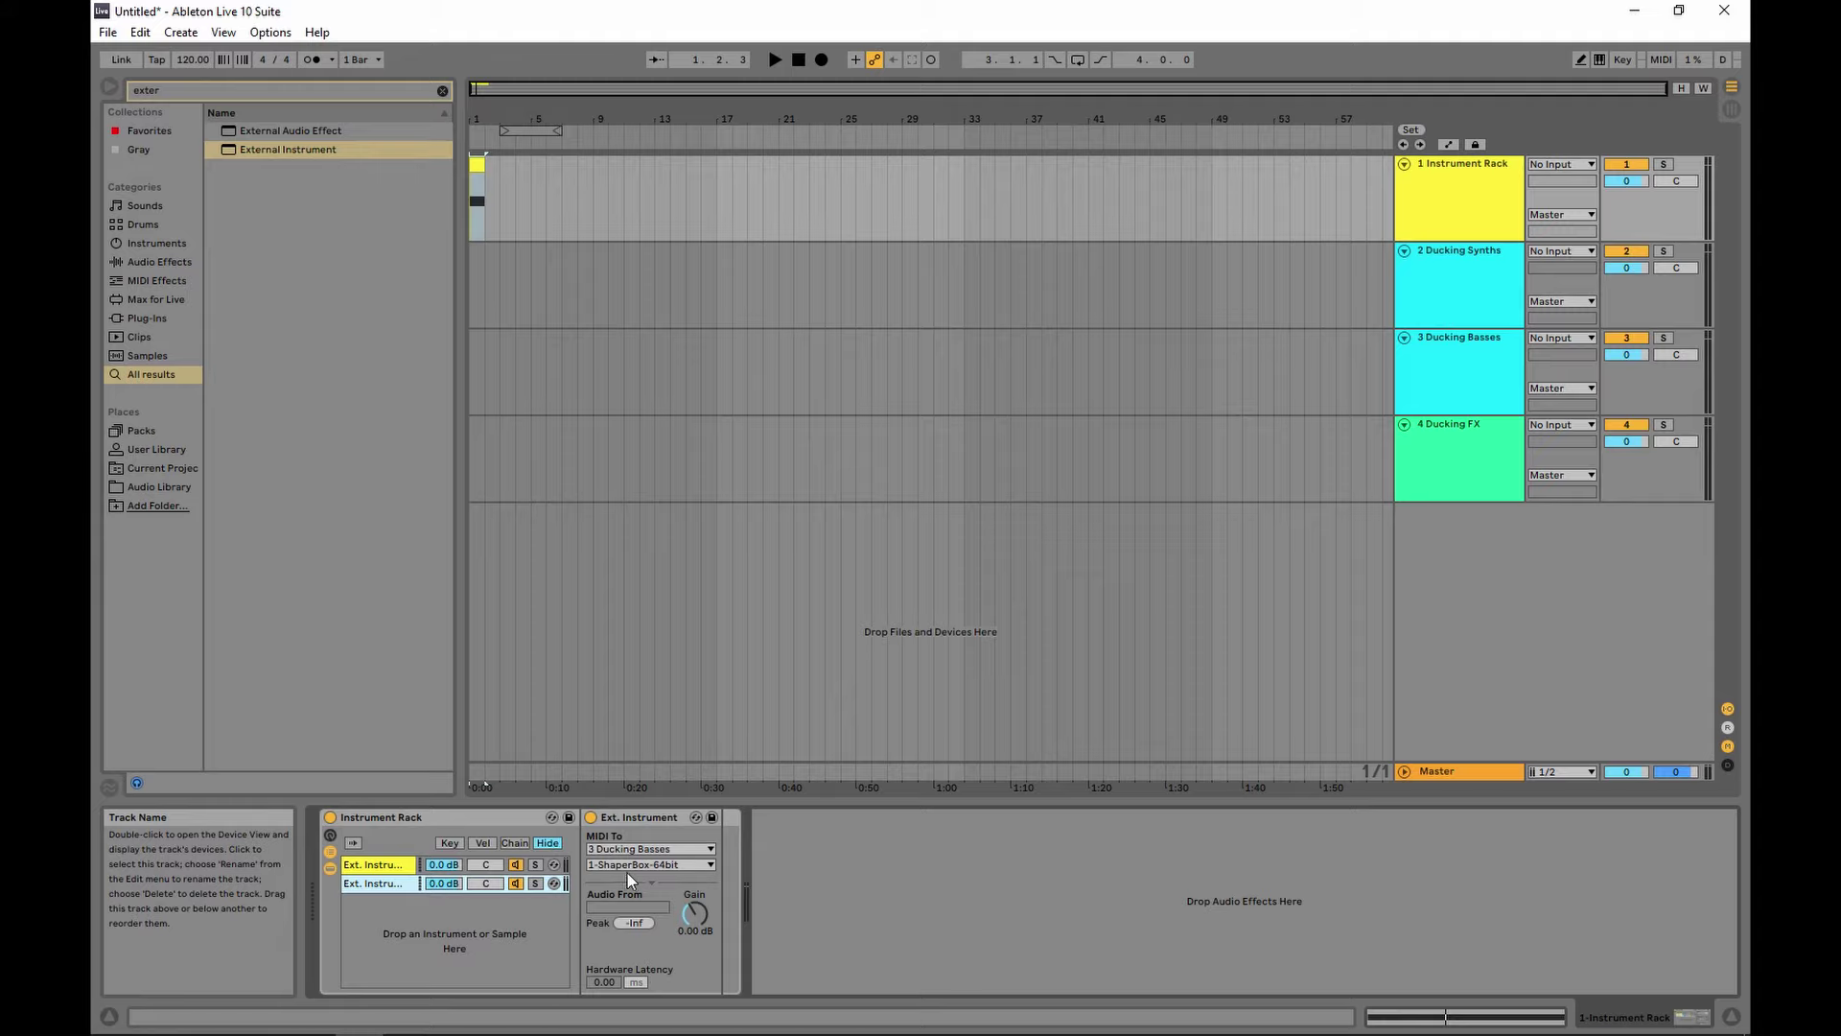
click(630, 868)
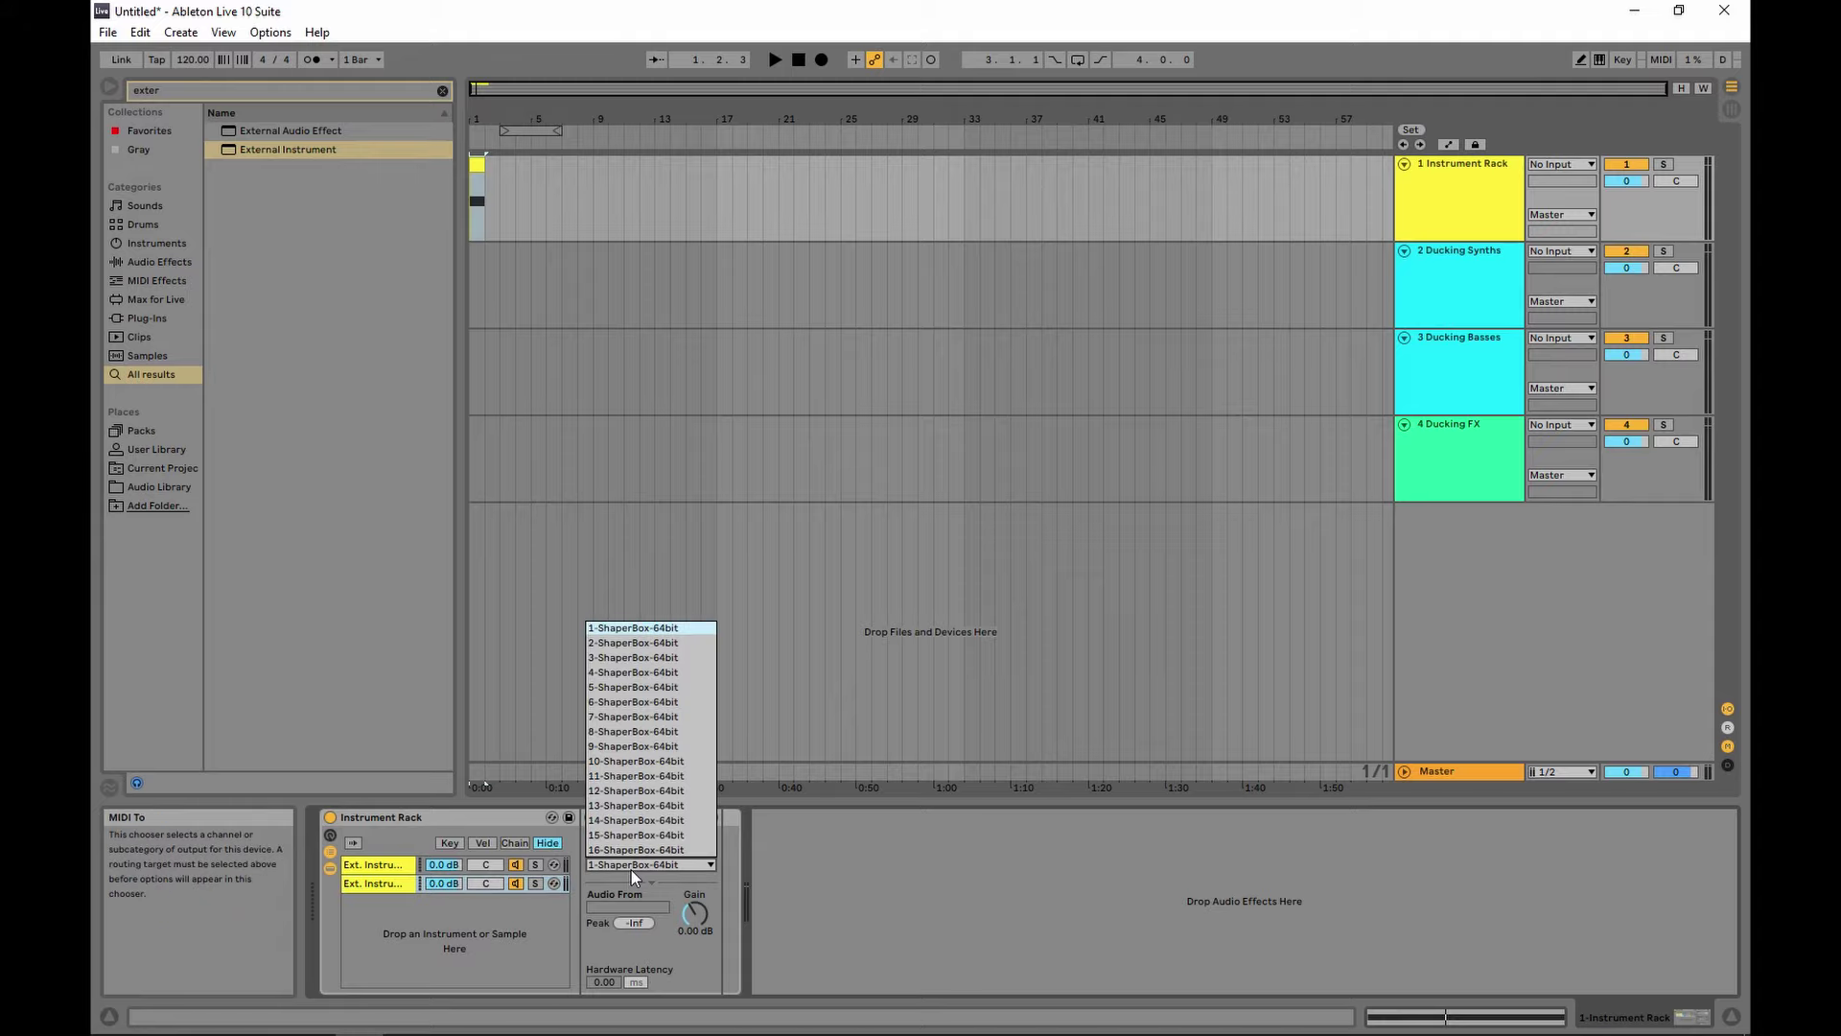
click(696, 627)
click(1469, 351)
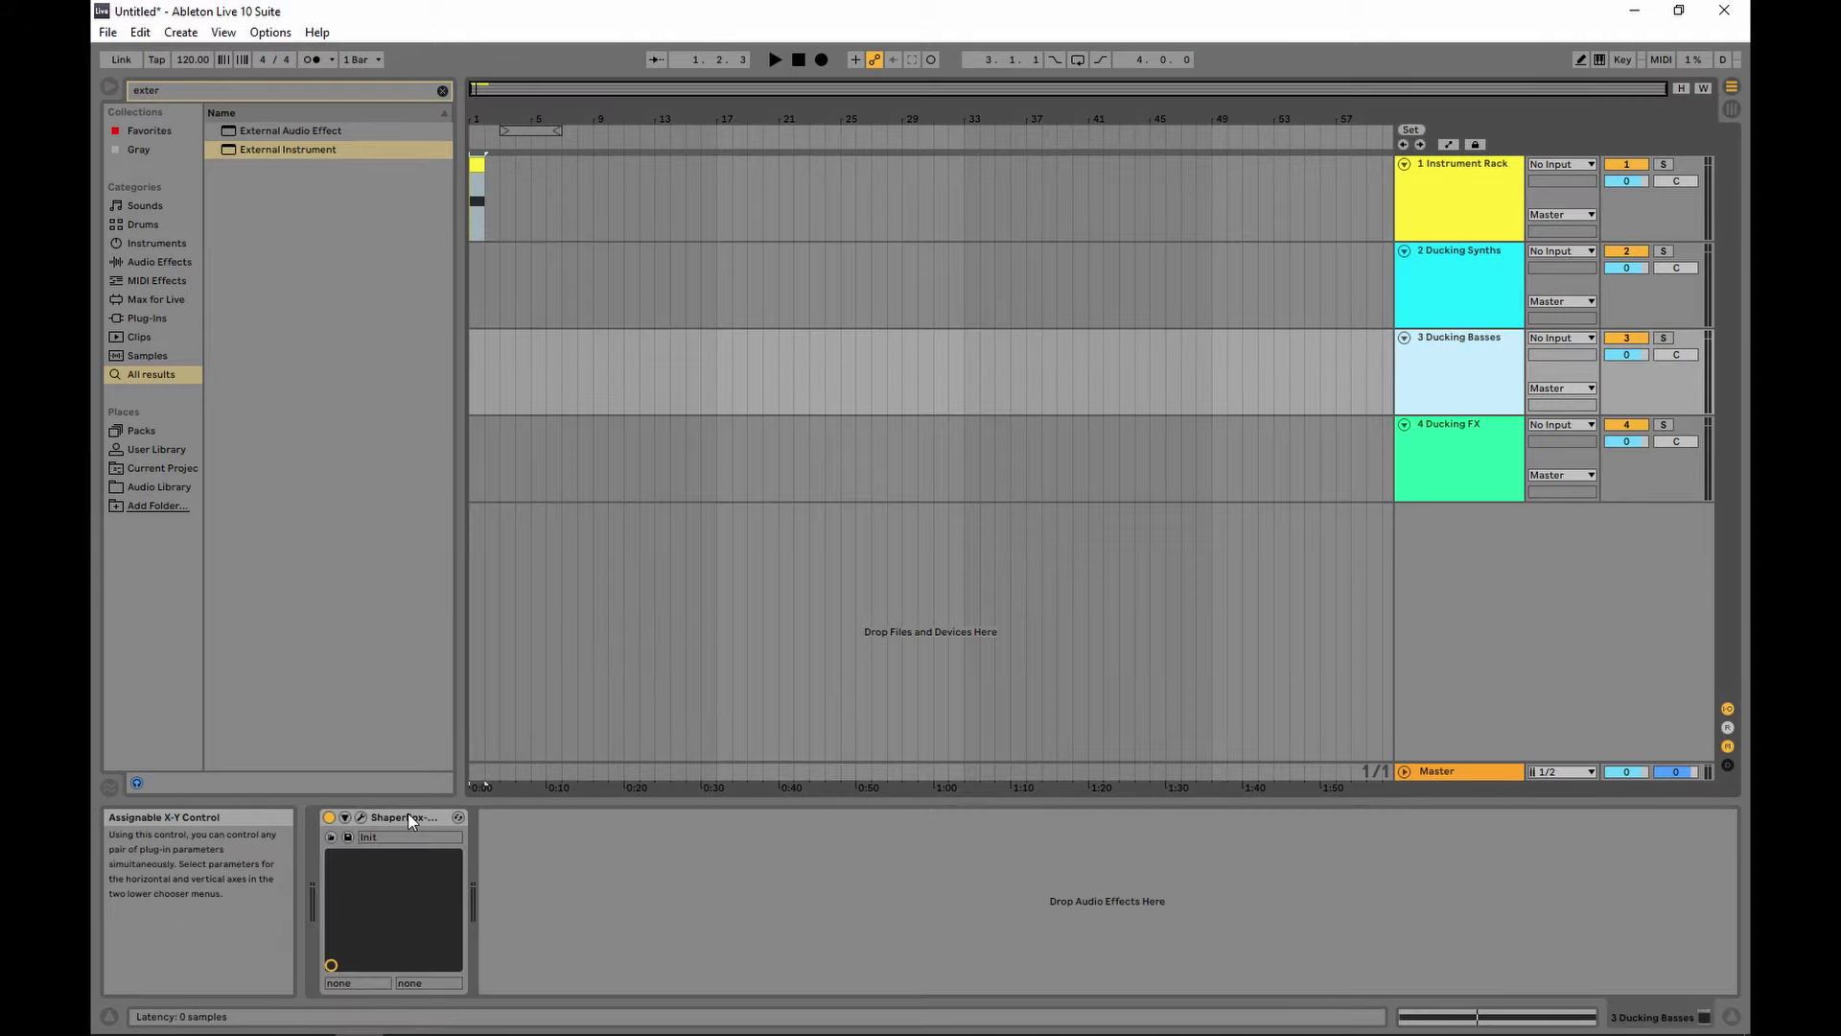
click(1461, 291)
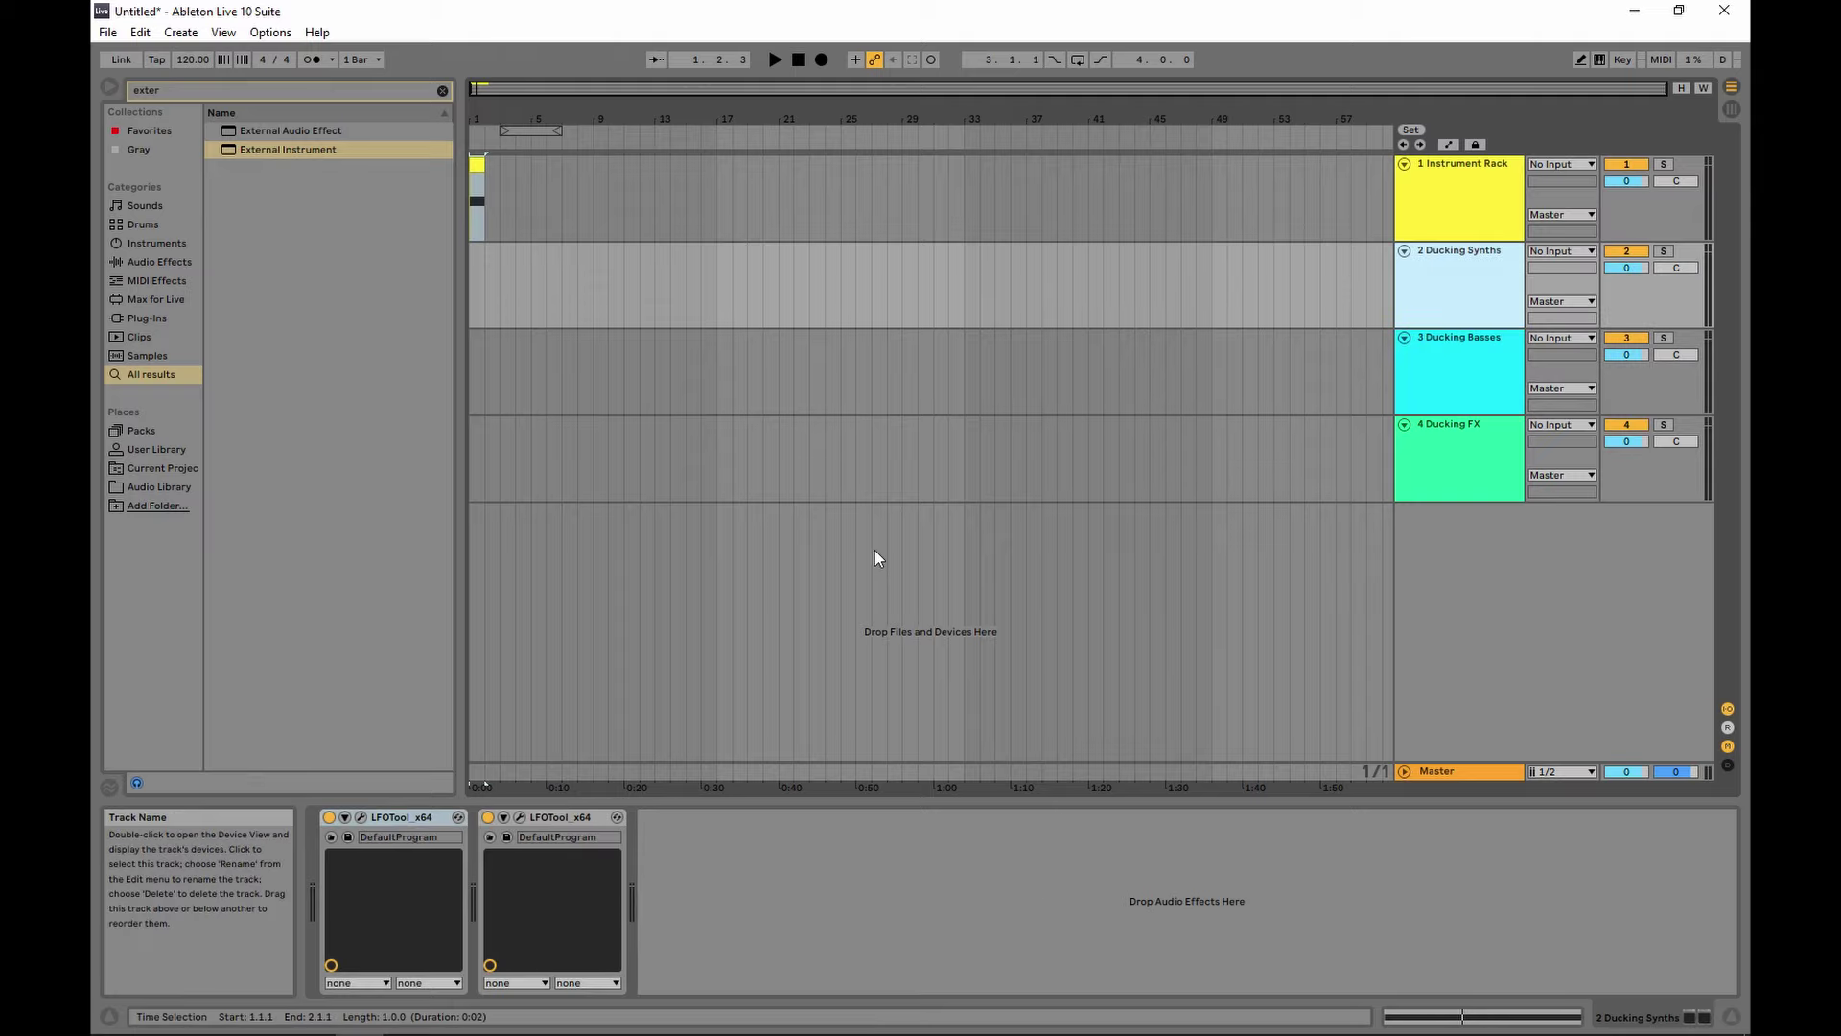
- Route the first rack chain's External Instrument MIDI to the first 1-LFOTool x64 on 2 Ducking Synths
click(1521, 192)
click(652, 848)
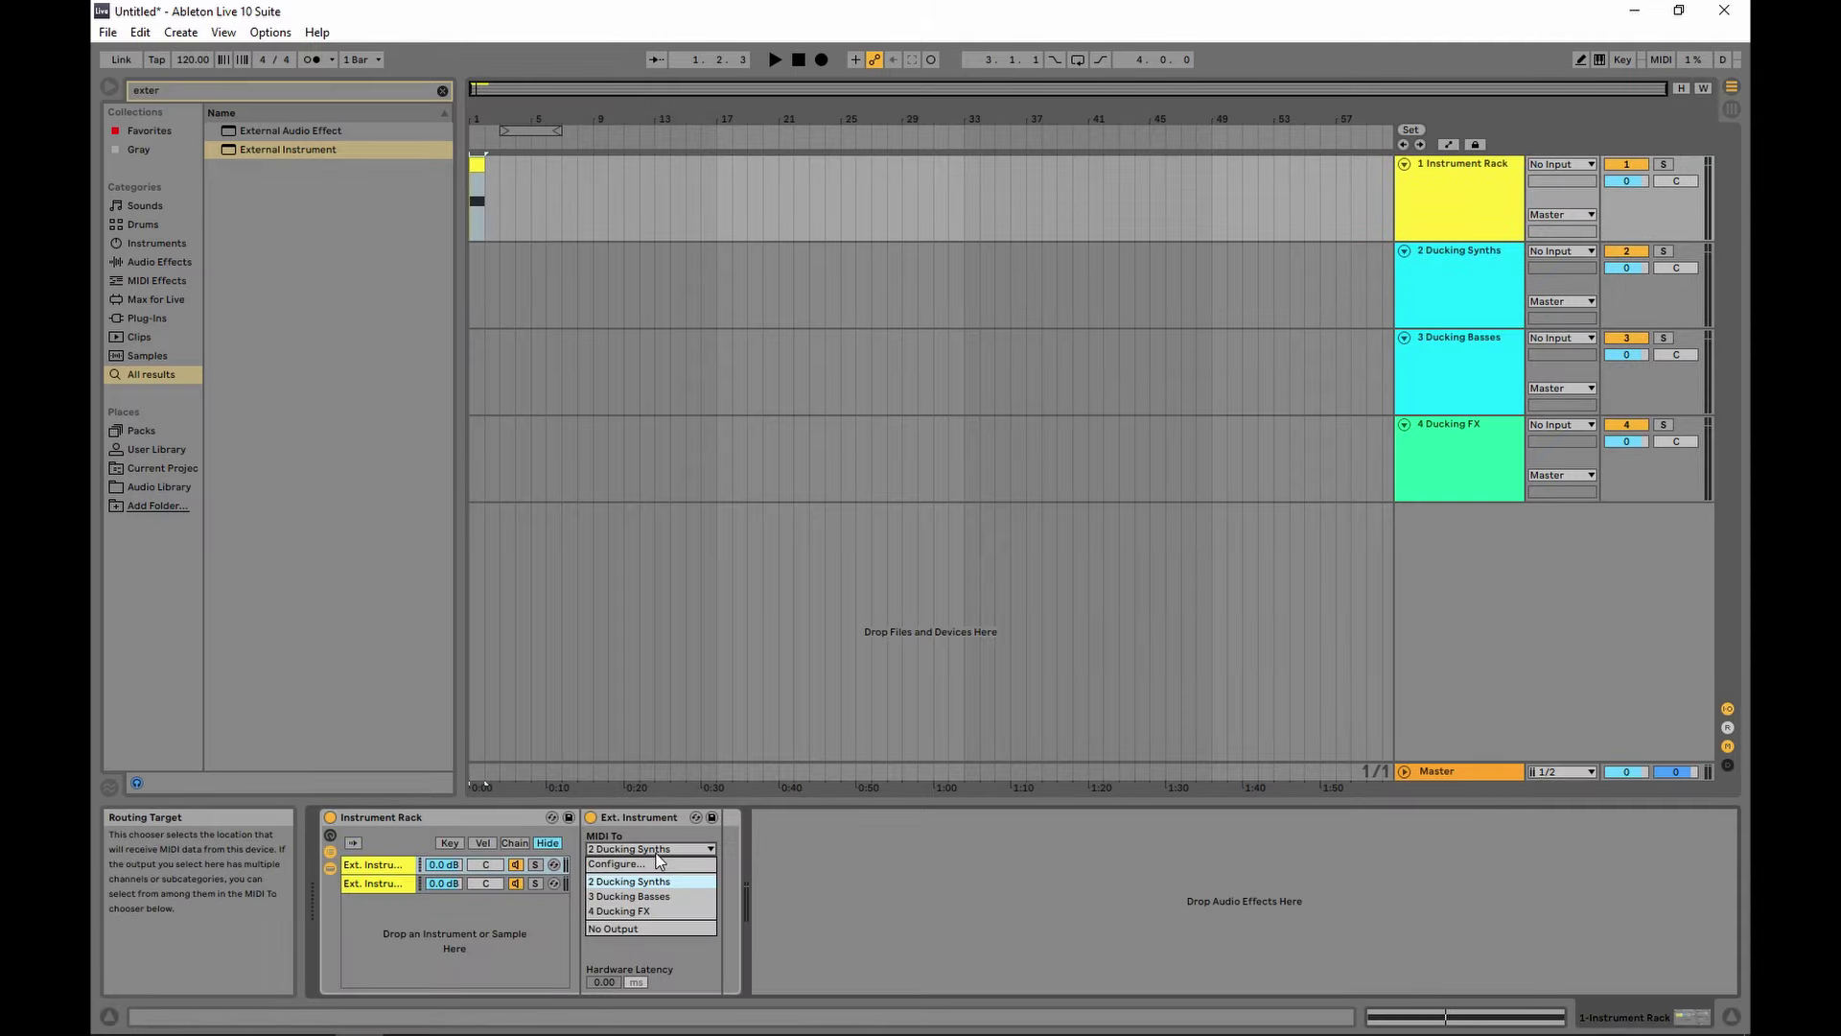
click(643, 880)
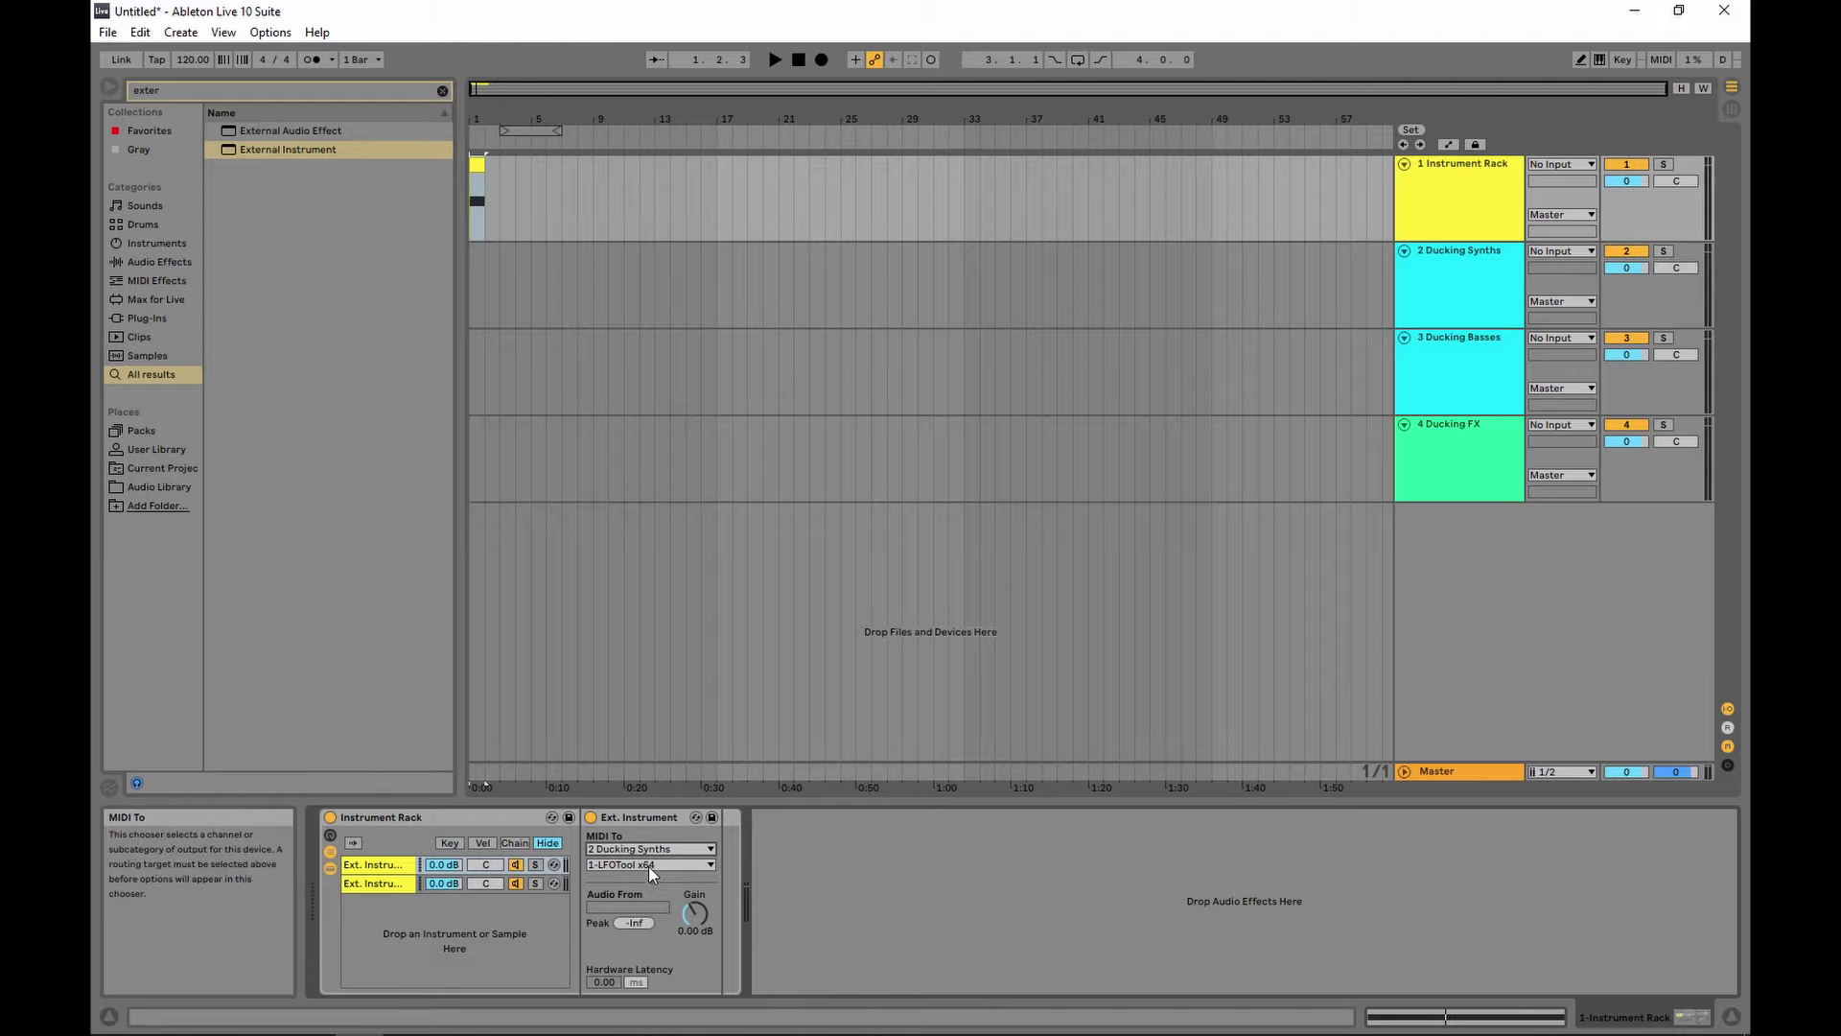
click(648, 866)
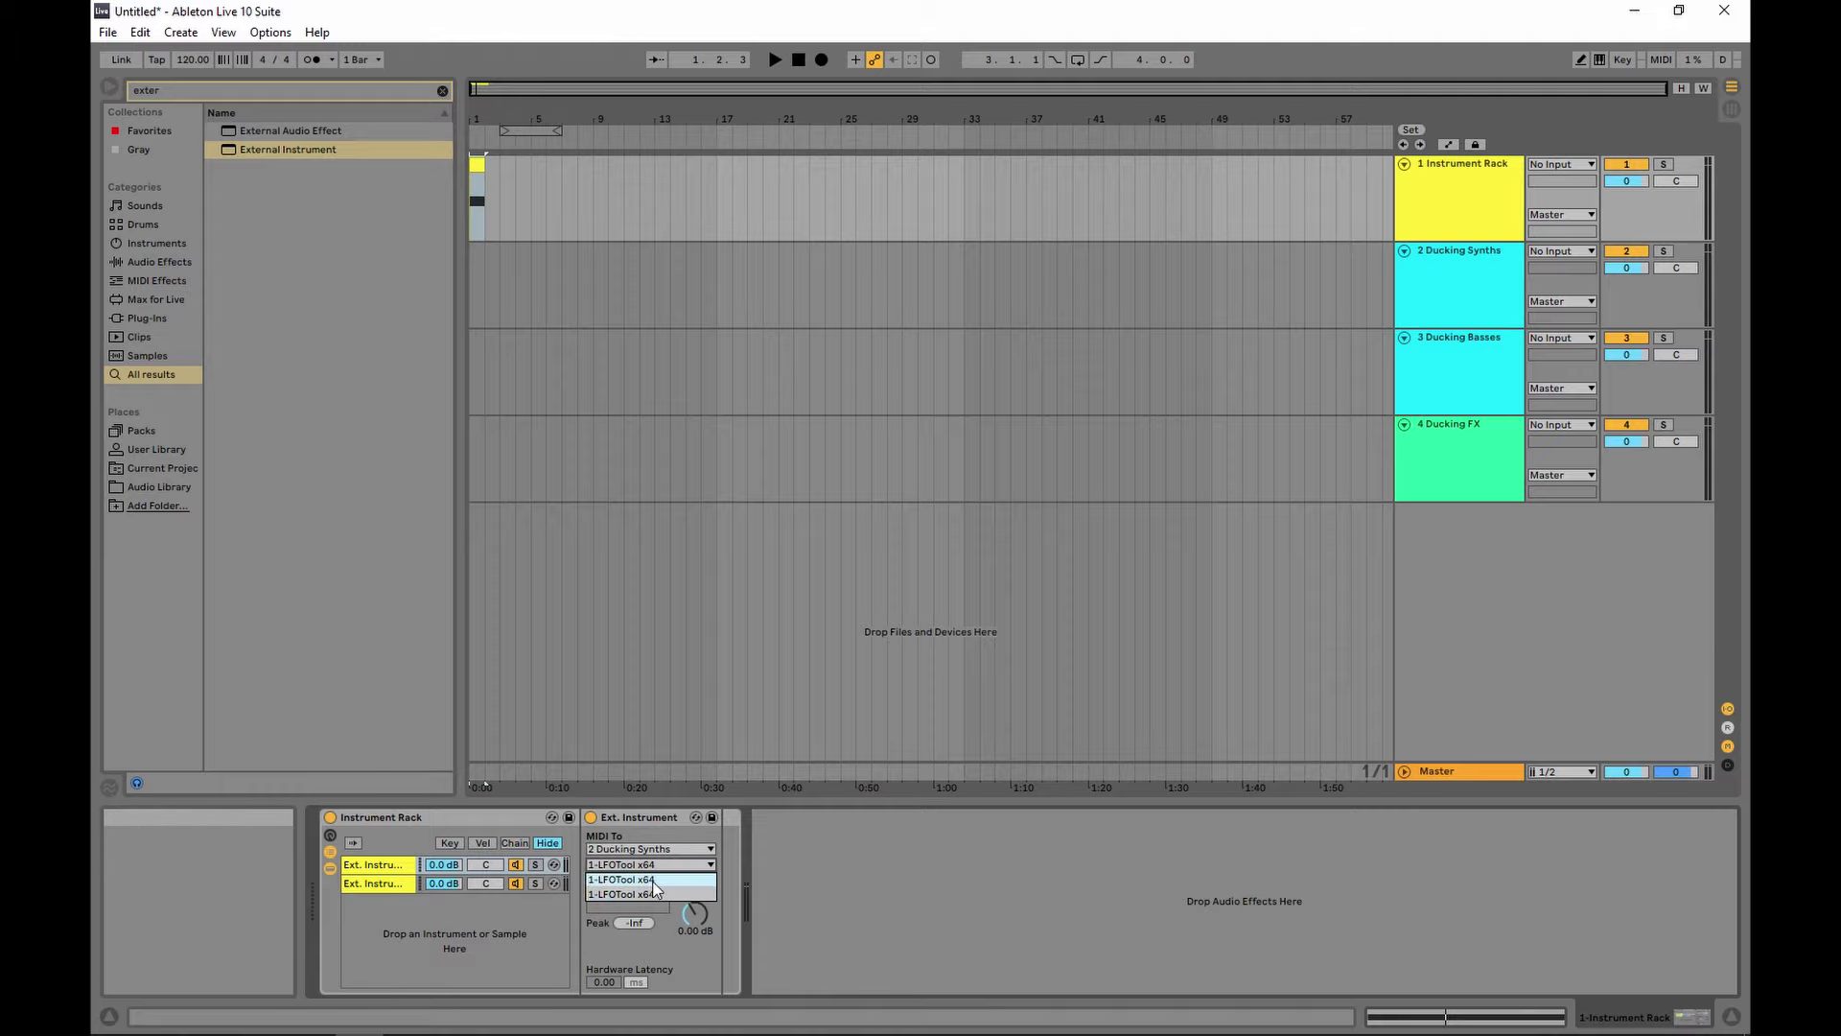
click(653, 883)
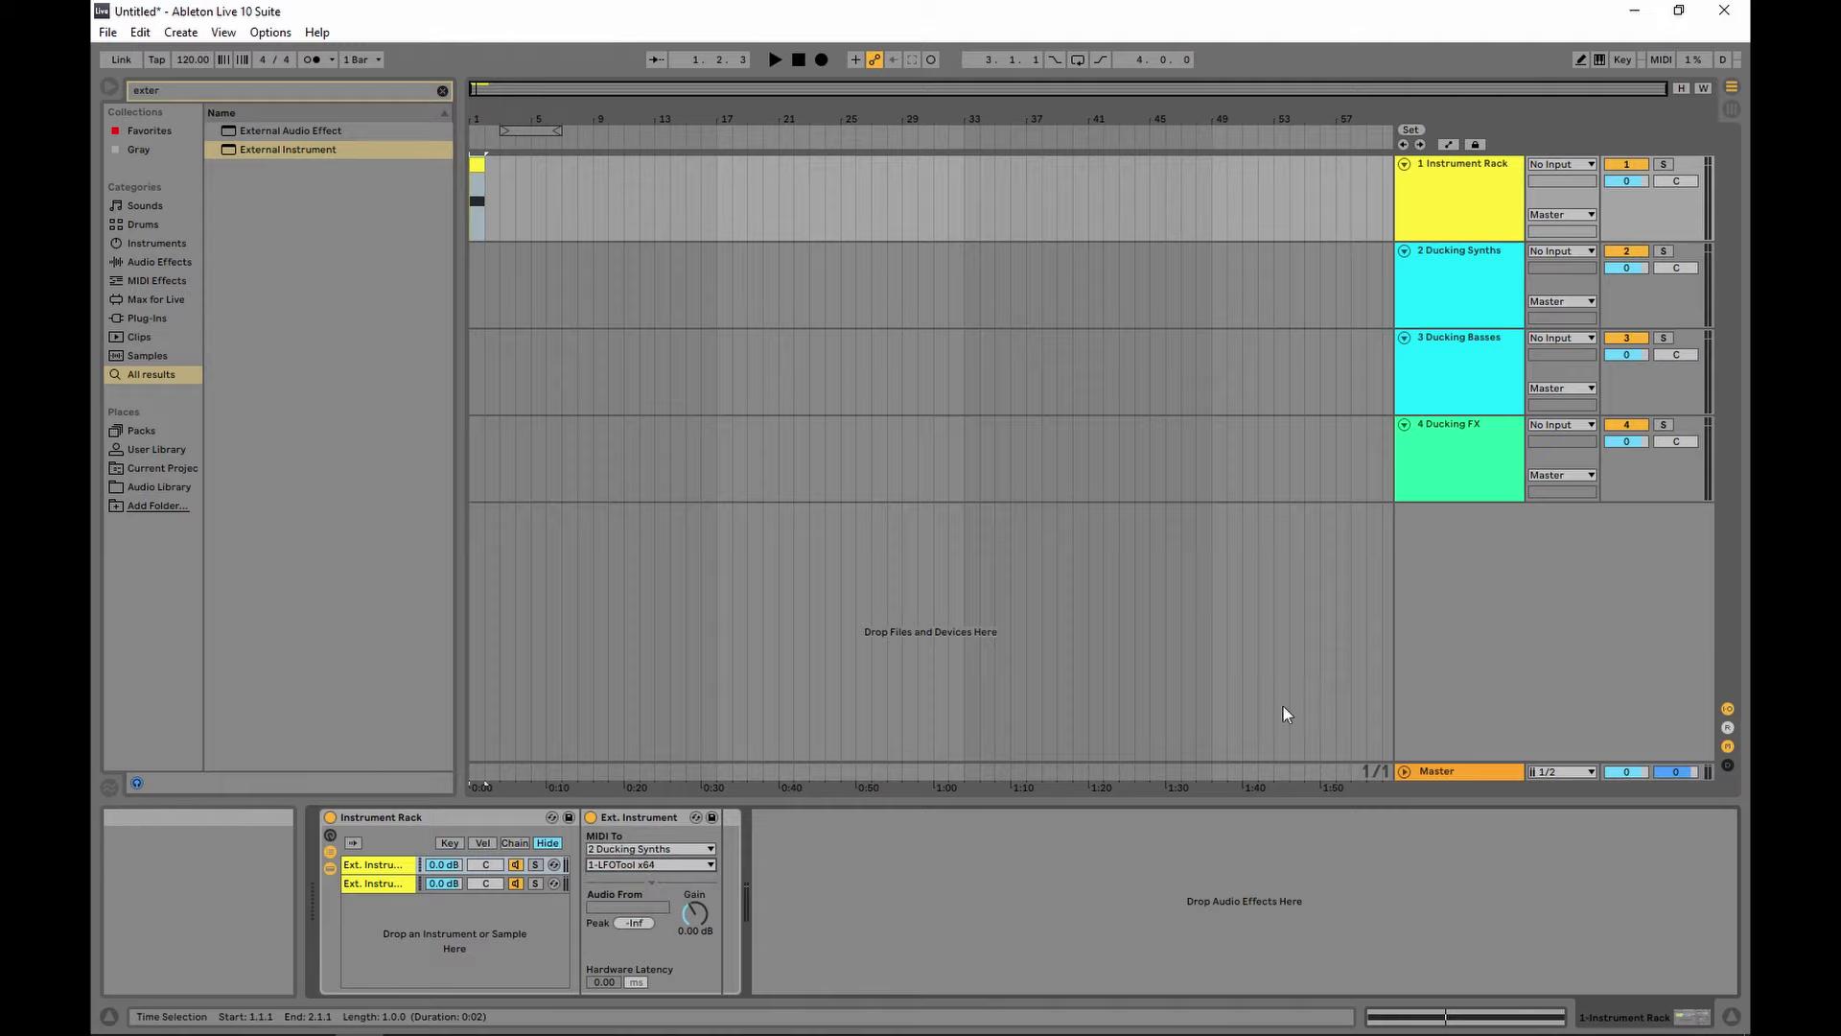
click(1450, 268)
click(1454, 182)
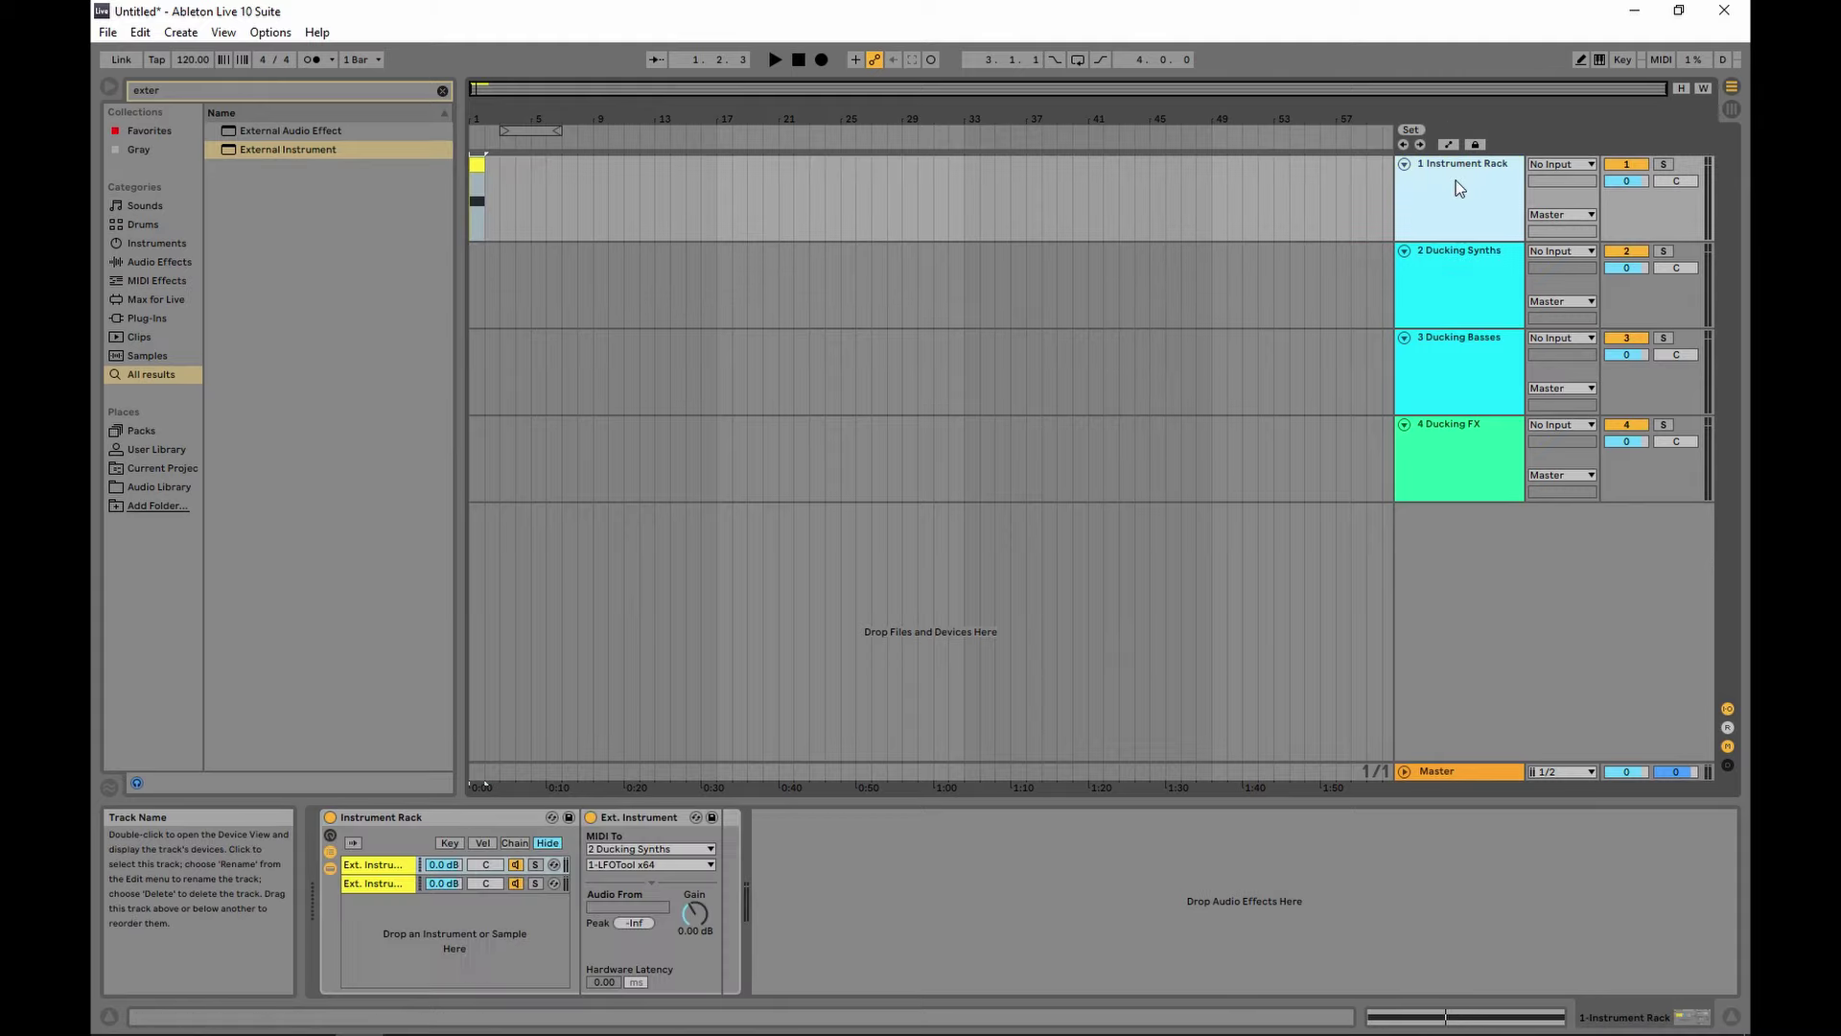
- Delete the Instrument Rack from the first track, along with the Ducking Basses and Ducking FX tracks
click(487, 817)
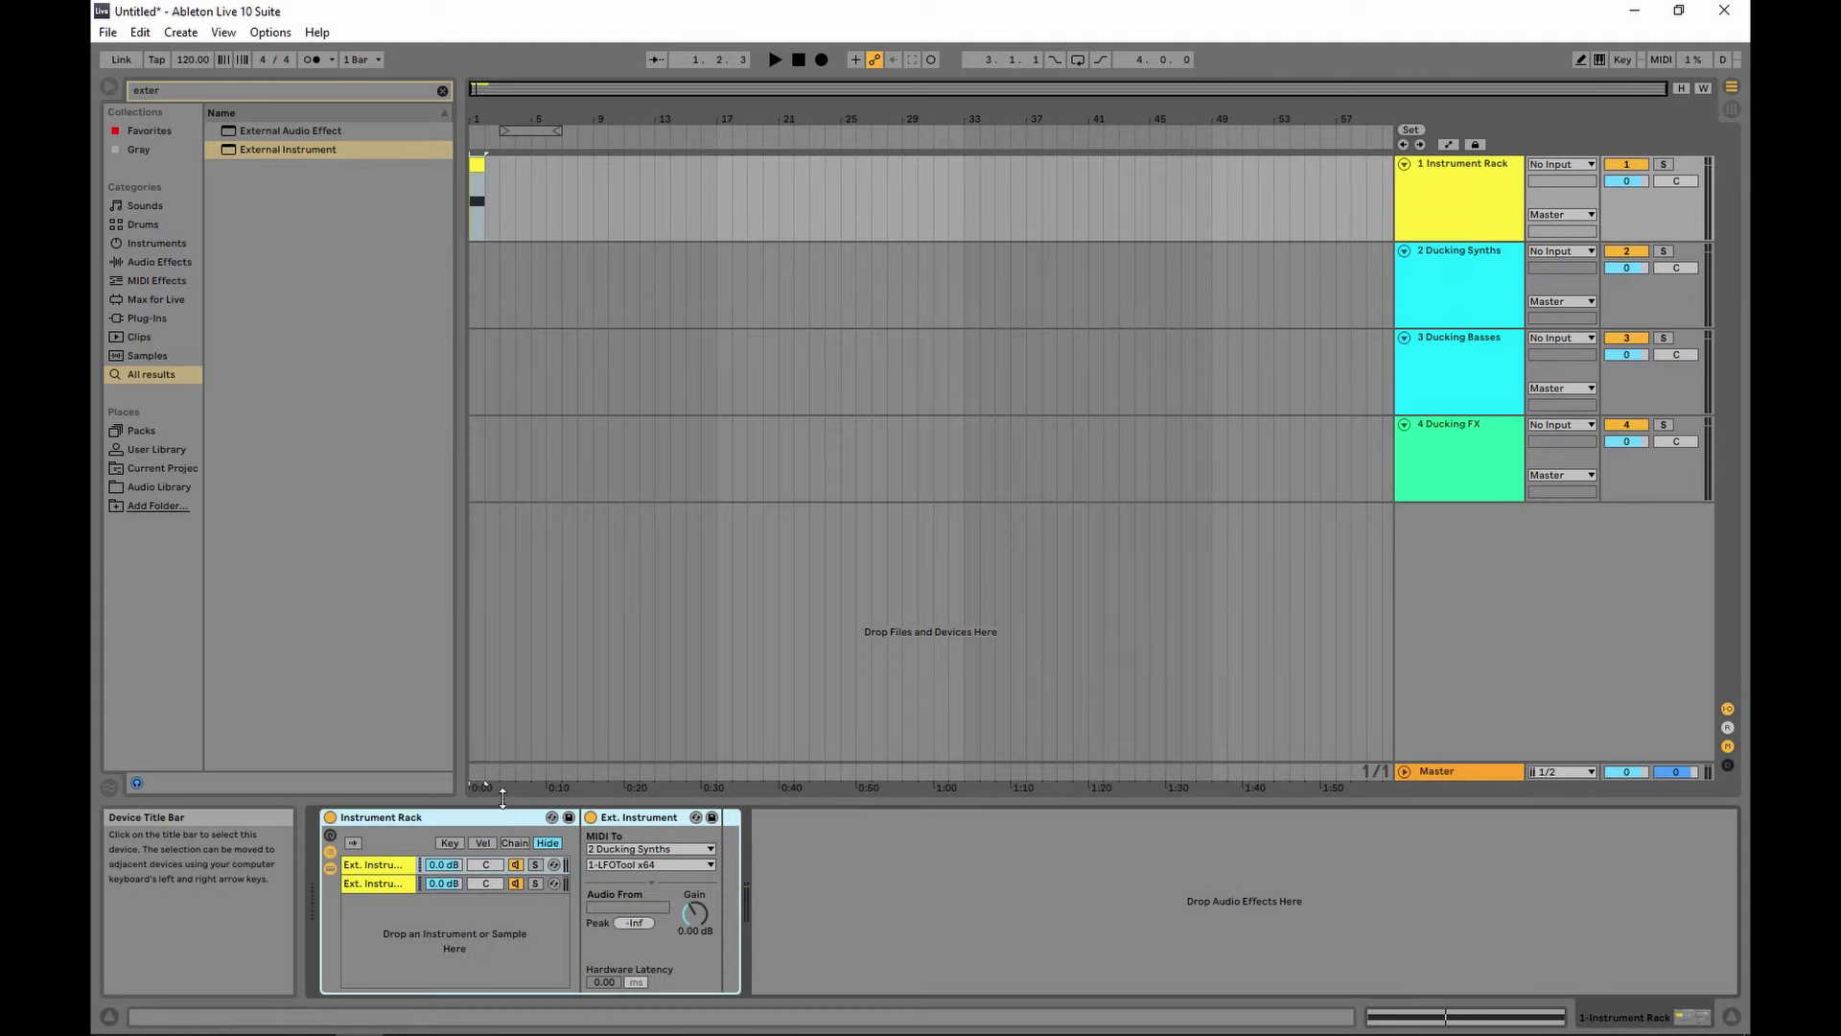
key(Delete)
click(1486, 393)
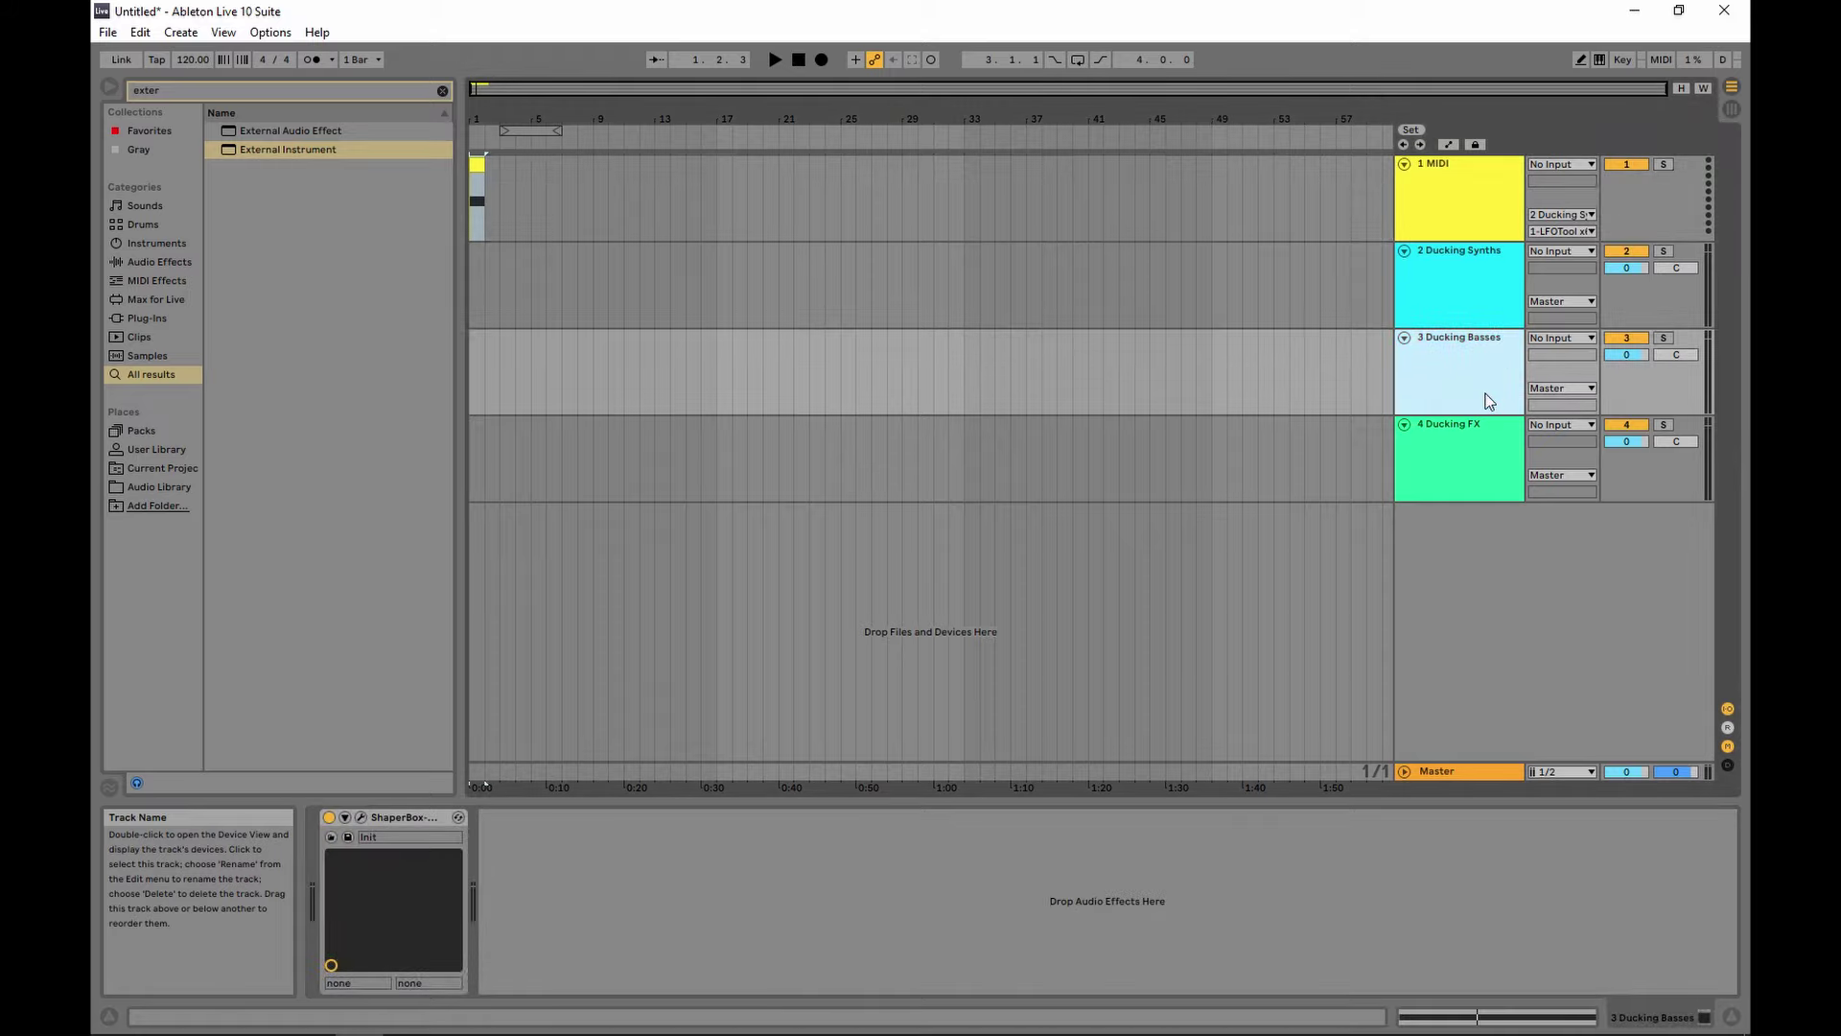
shift+click(1460, 447)
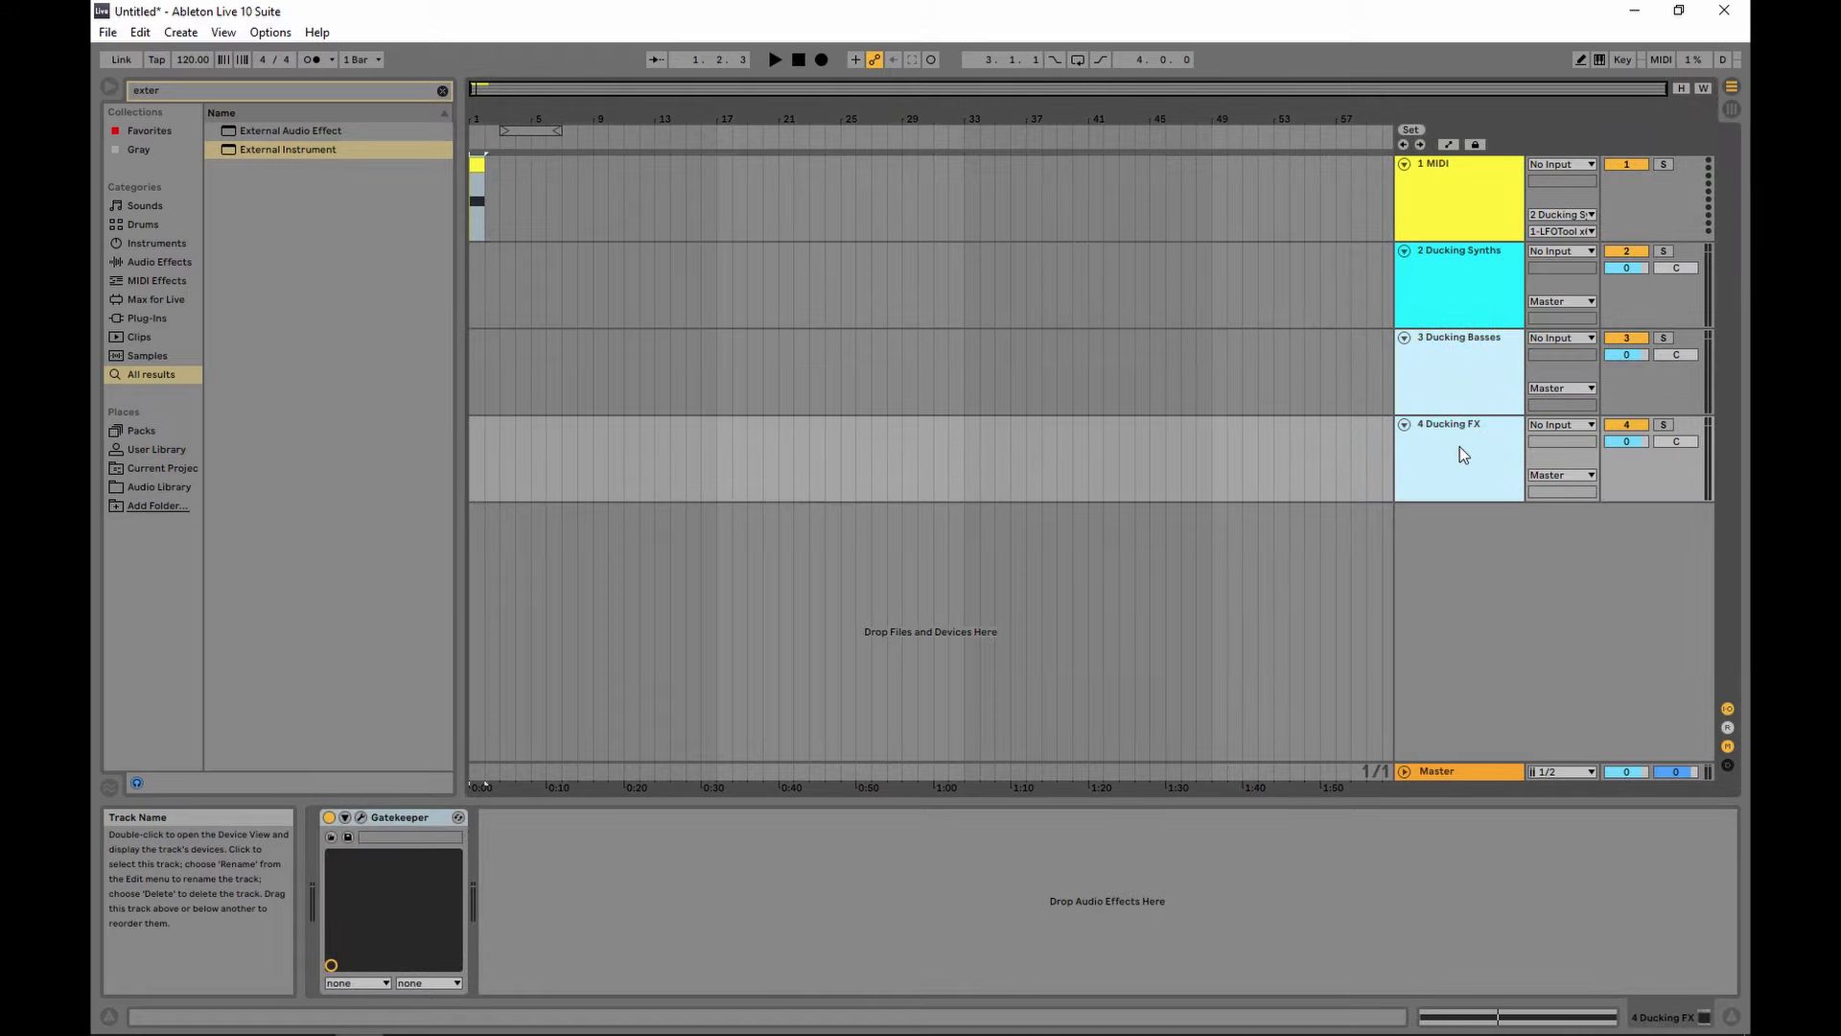
key(Delete)
- Route the 1 MIDI track's output directly to 2 Ducking Synths
click(1454, 175)
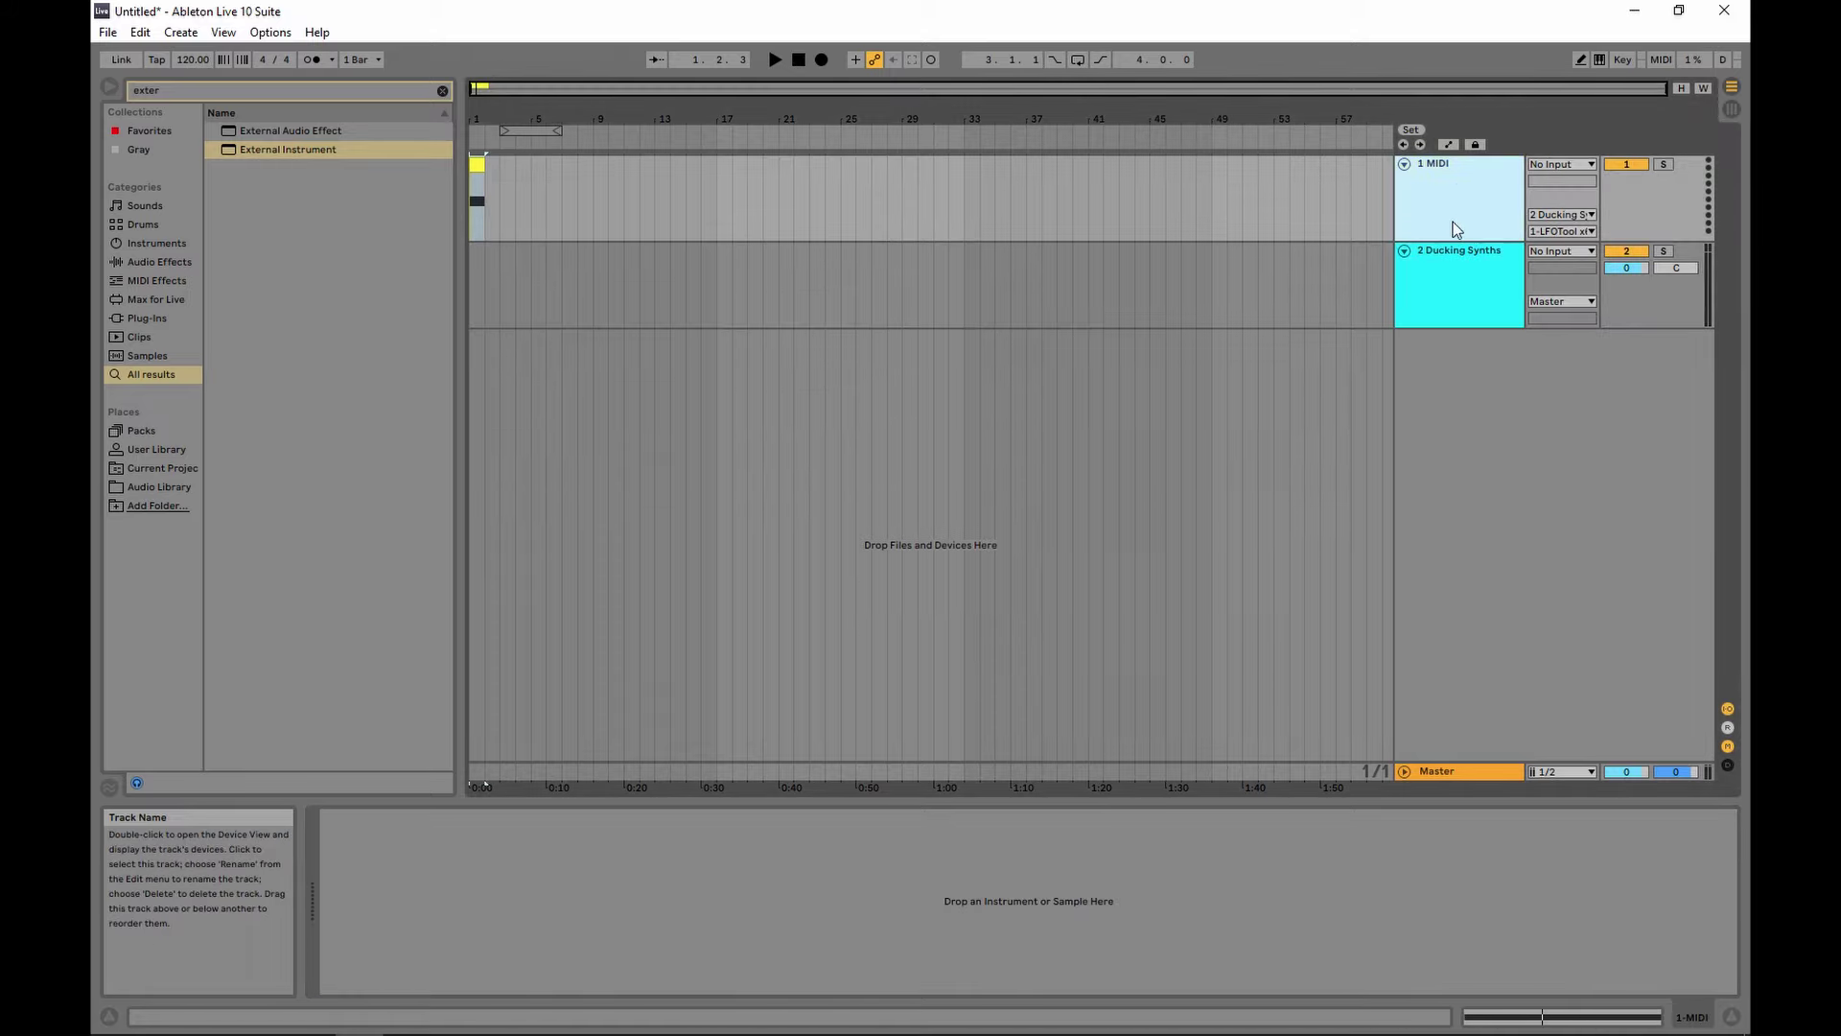
click(1562, 214)
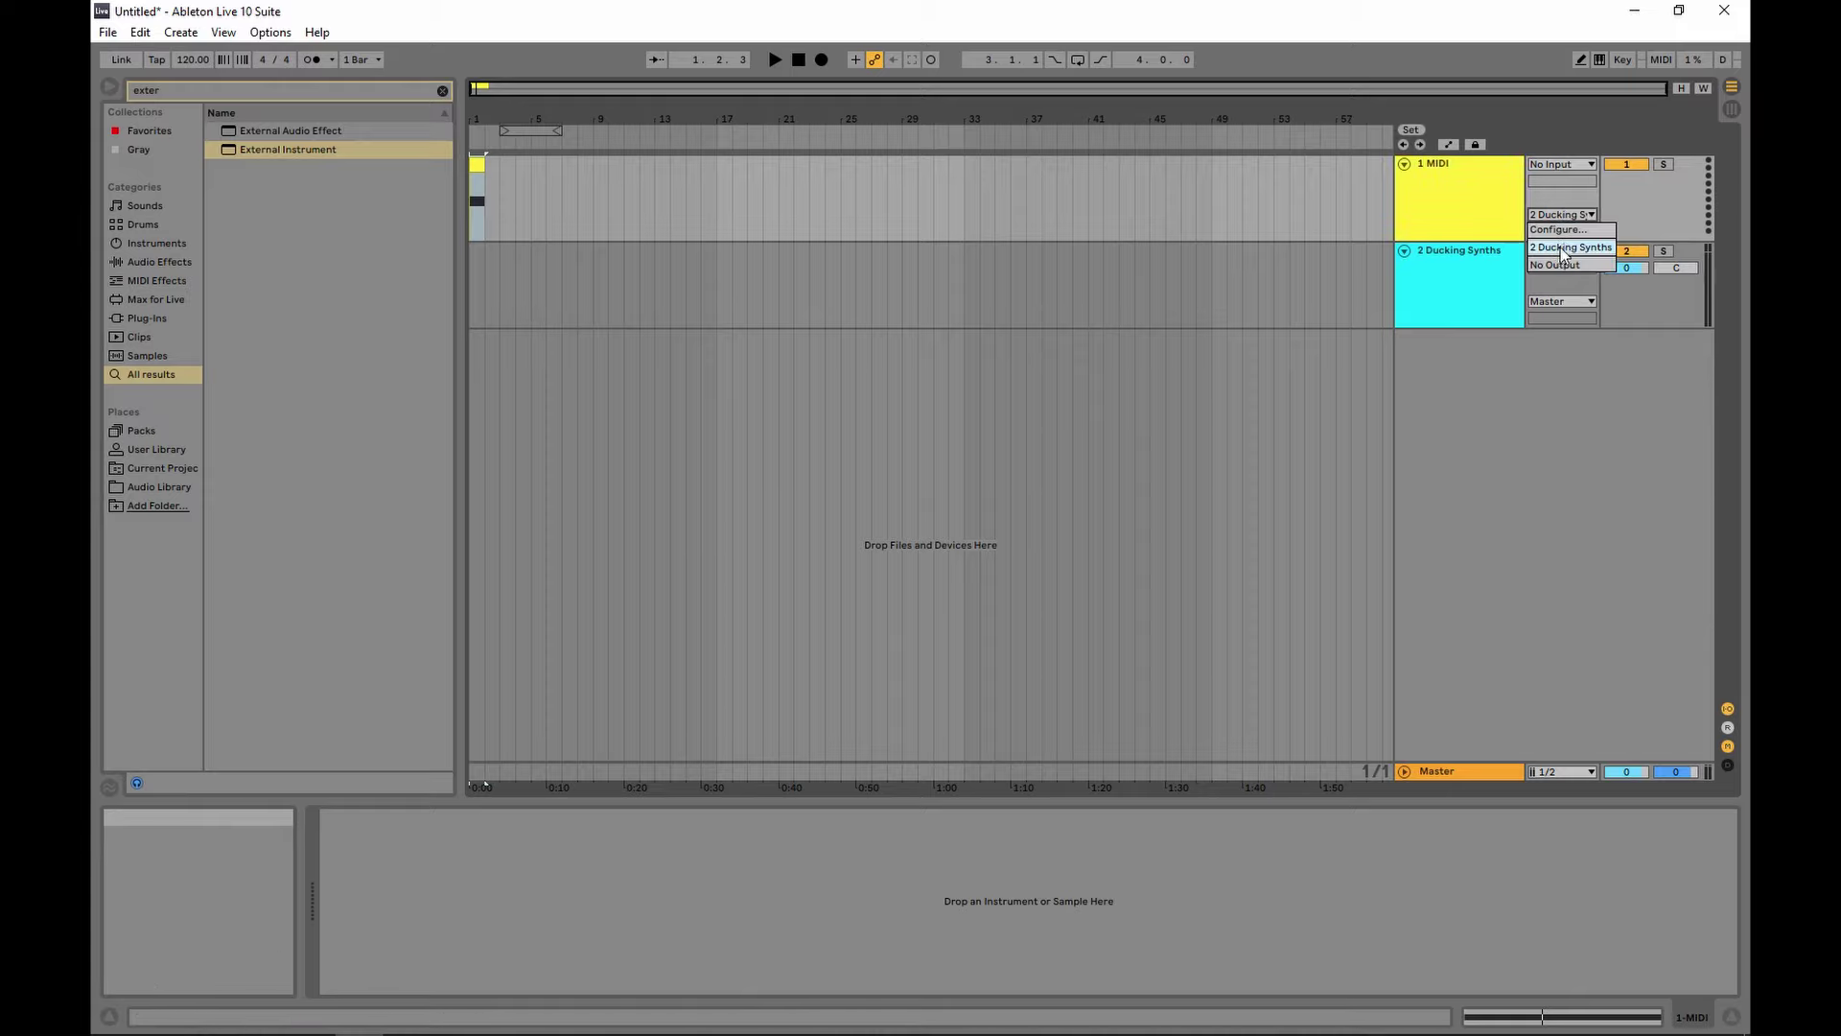
click(1563, 250)
- Try routing the first track's output to 2 Ducking Synths with an External Instrument loaded, and remove the device
click(348, 152)
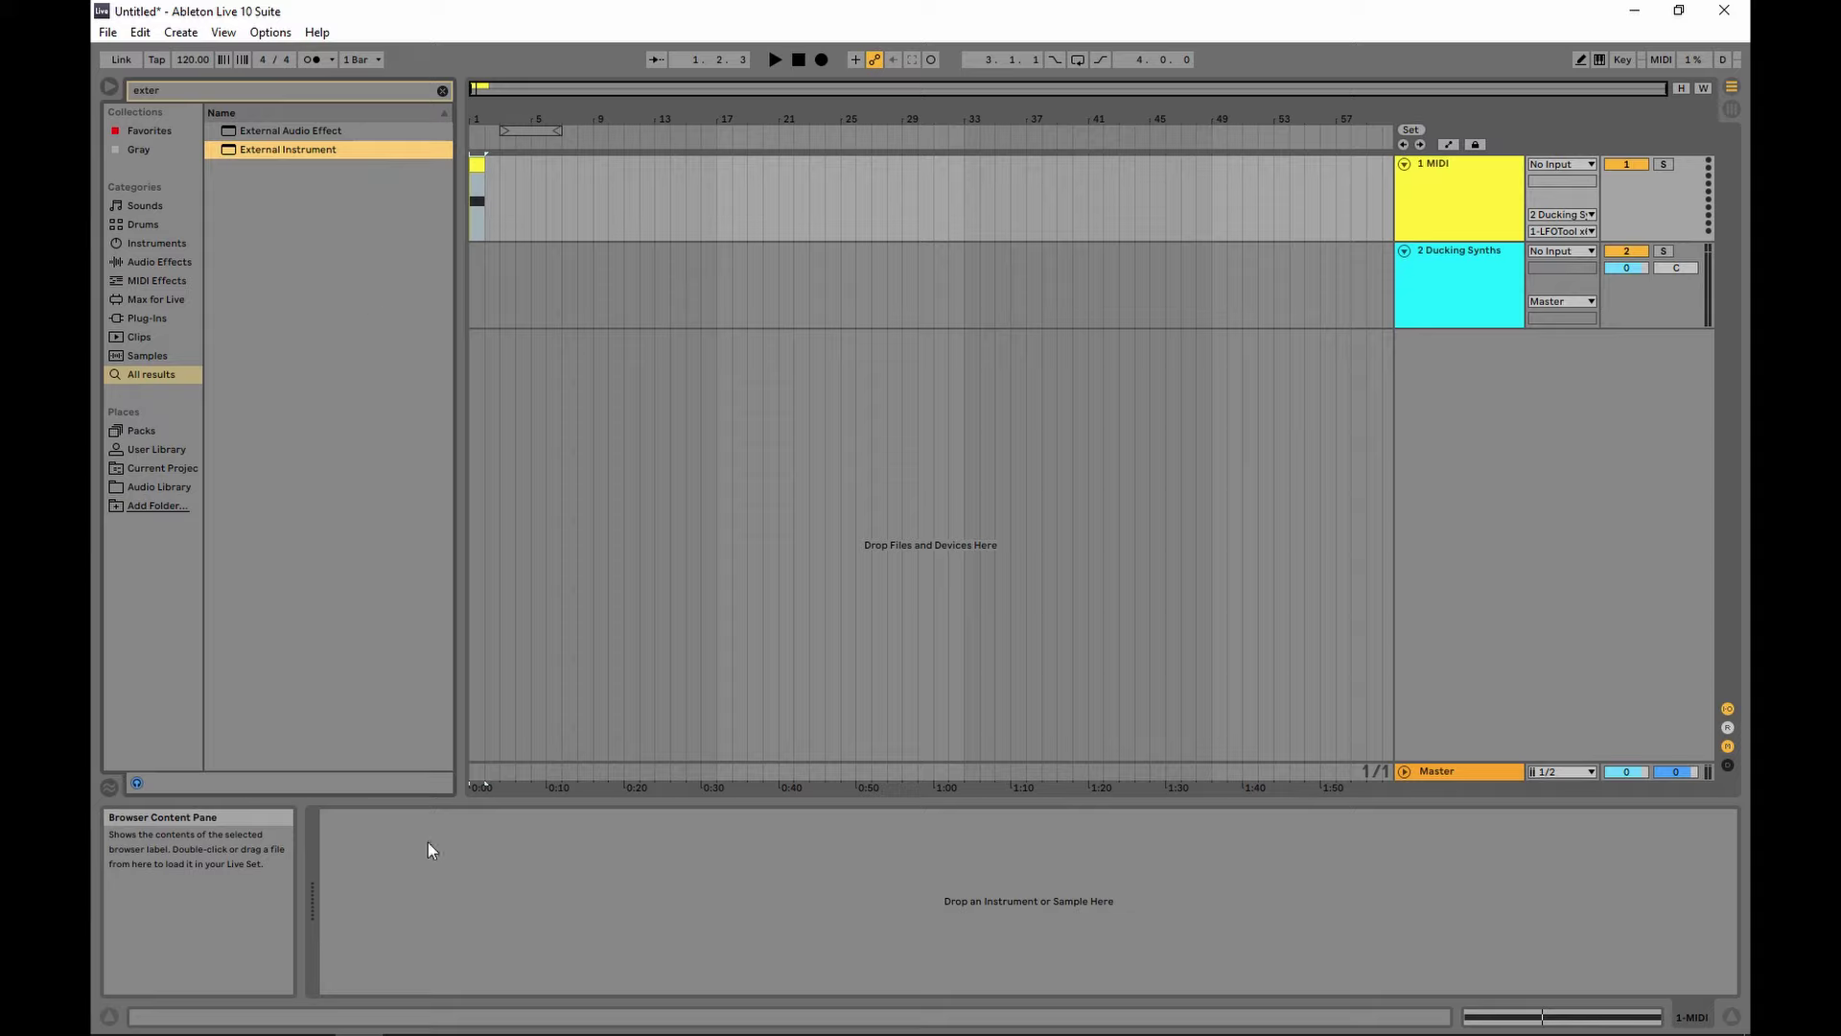
double_click(319, 157)
click(1562, 214)
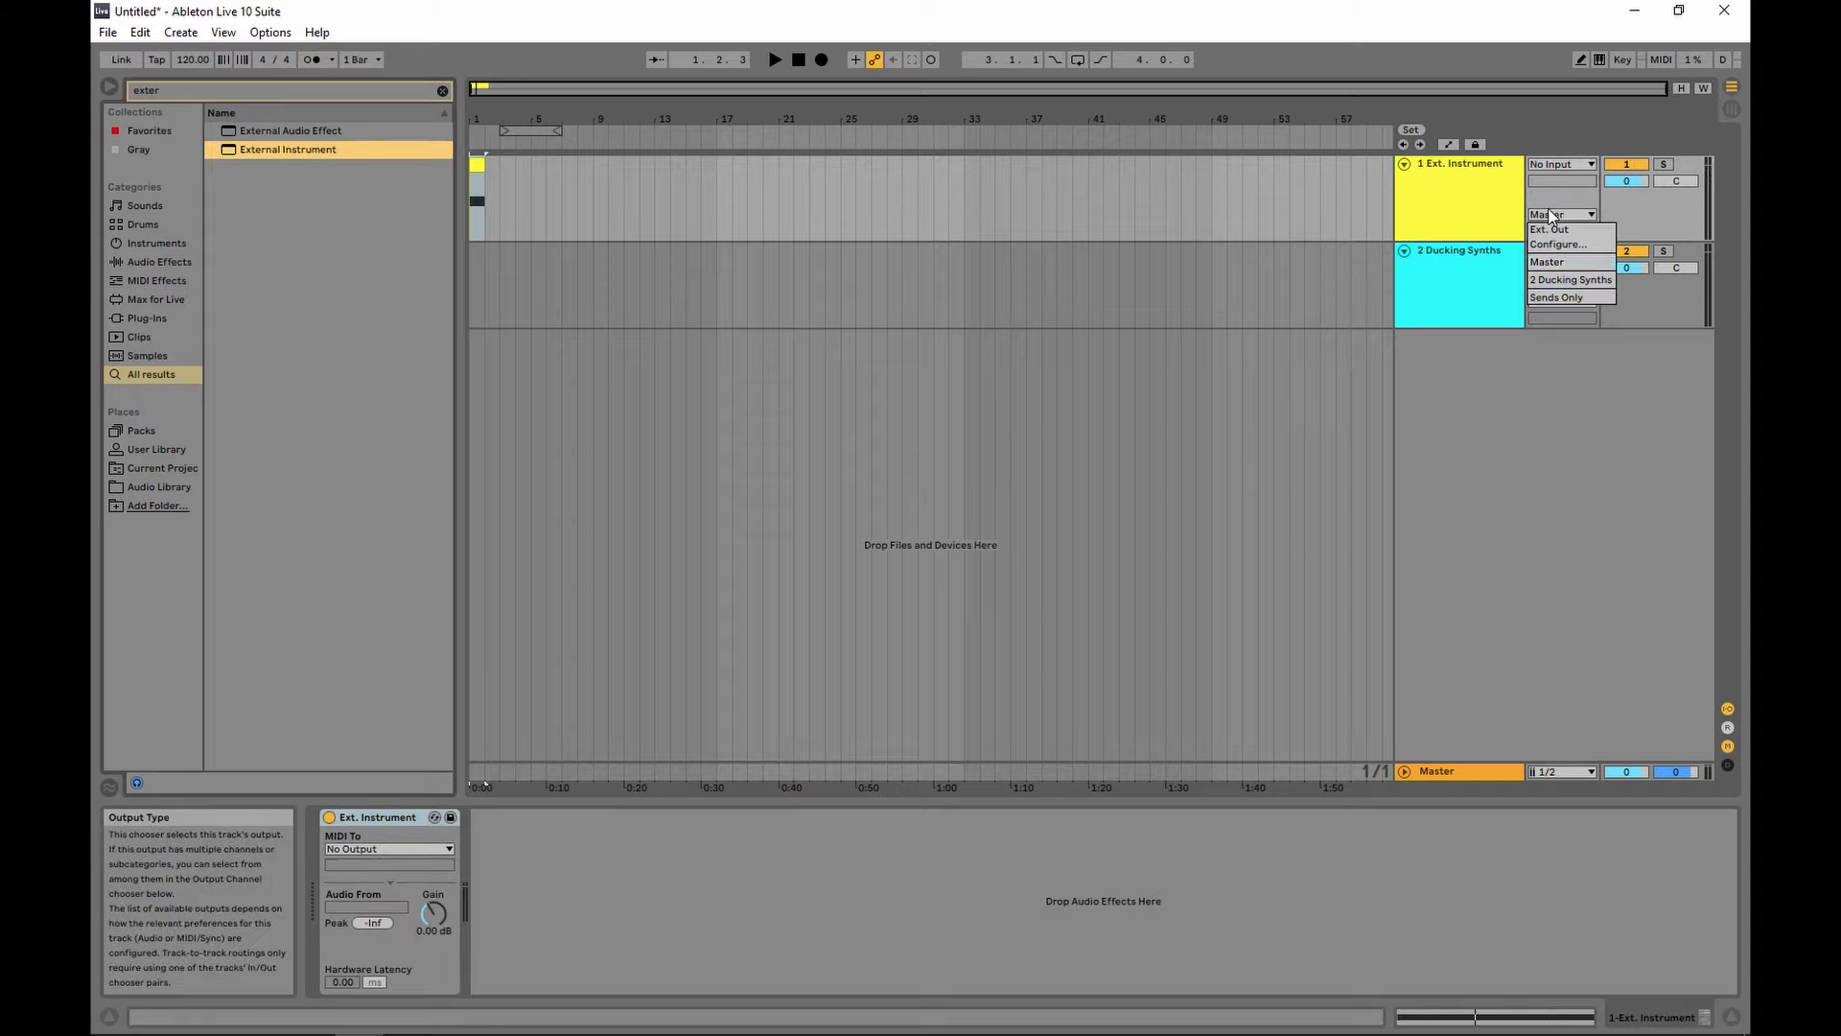
click(1575, 277)
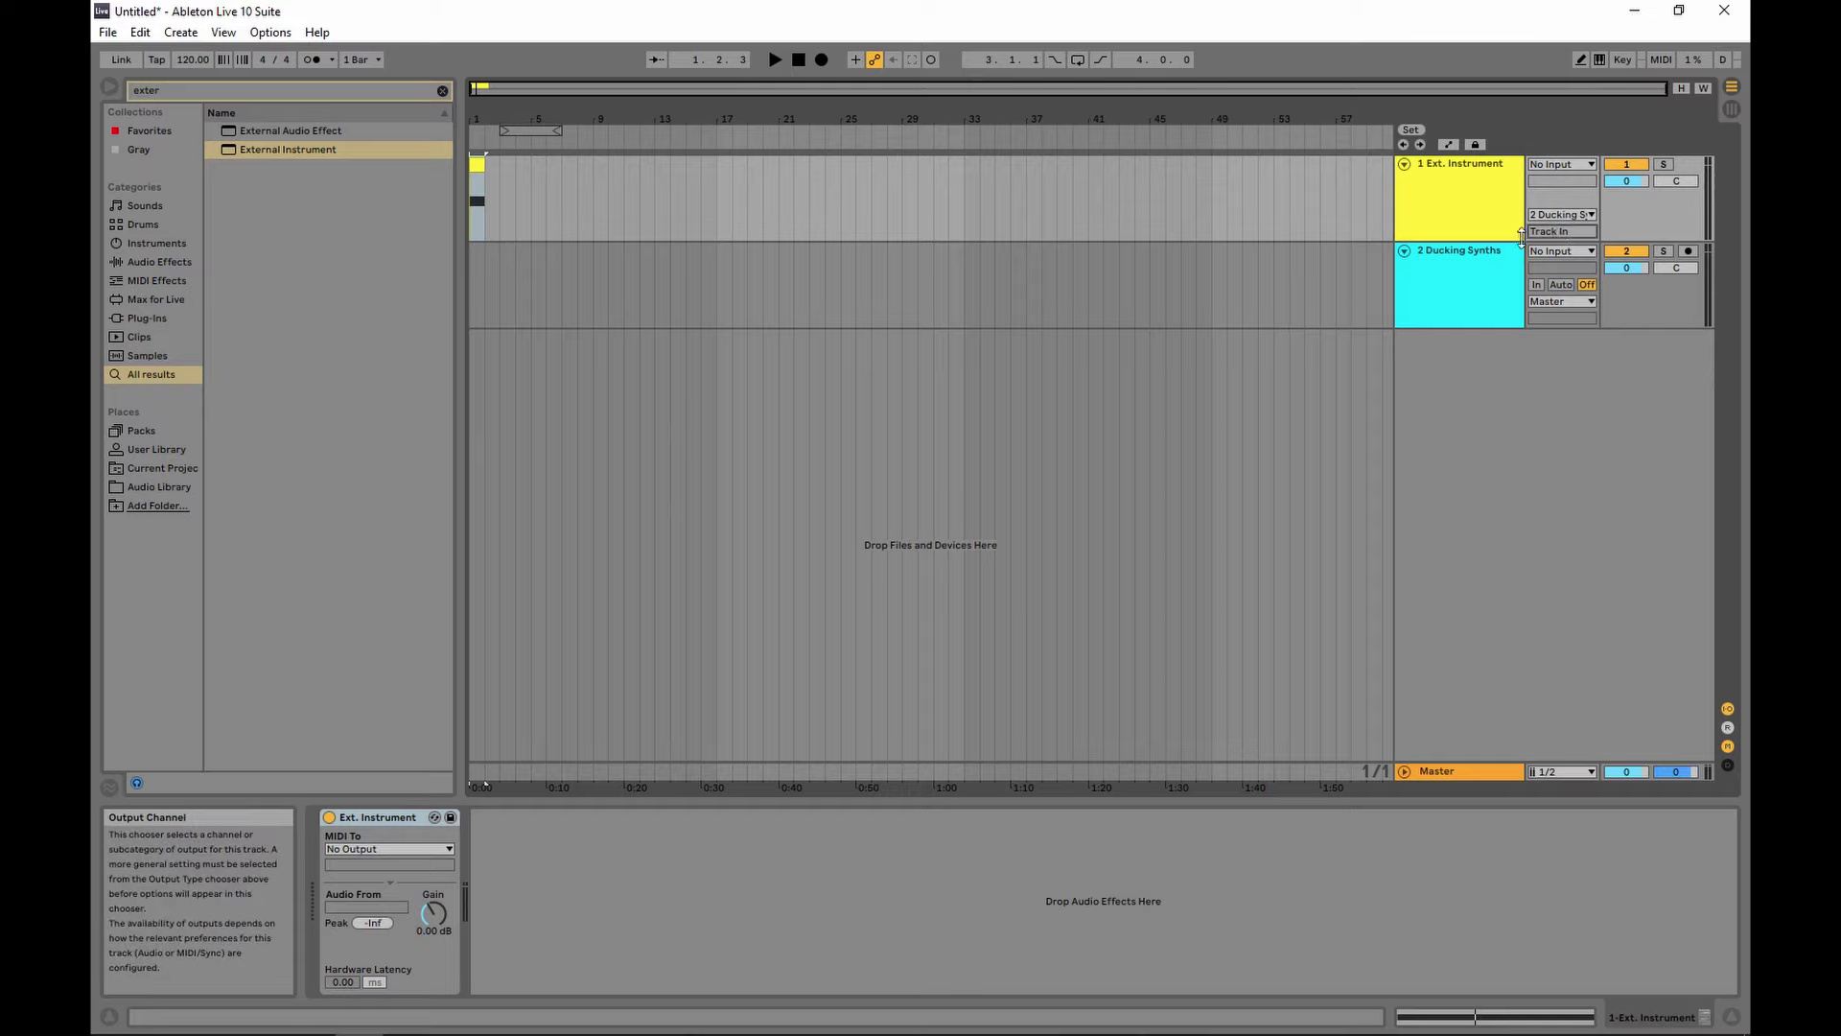
click(389, 817)
key(Delete)
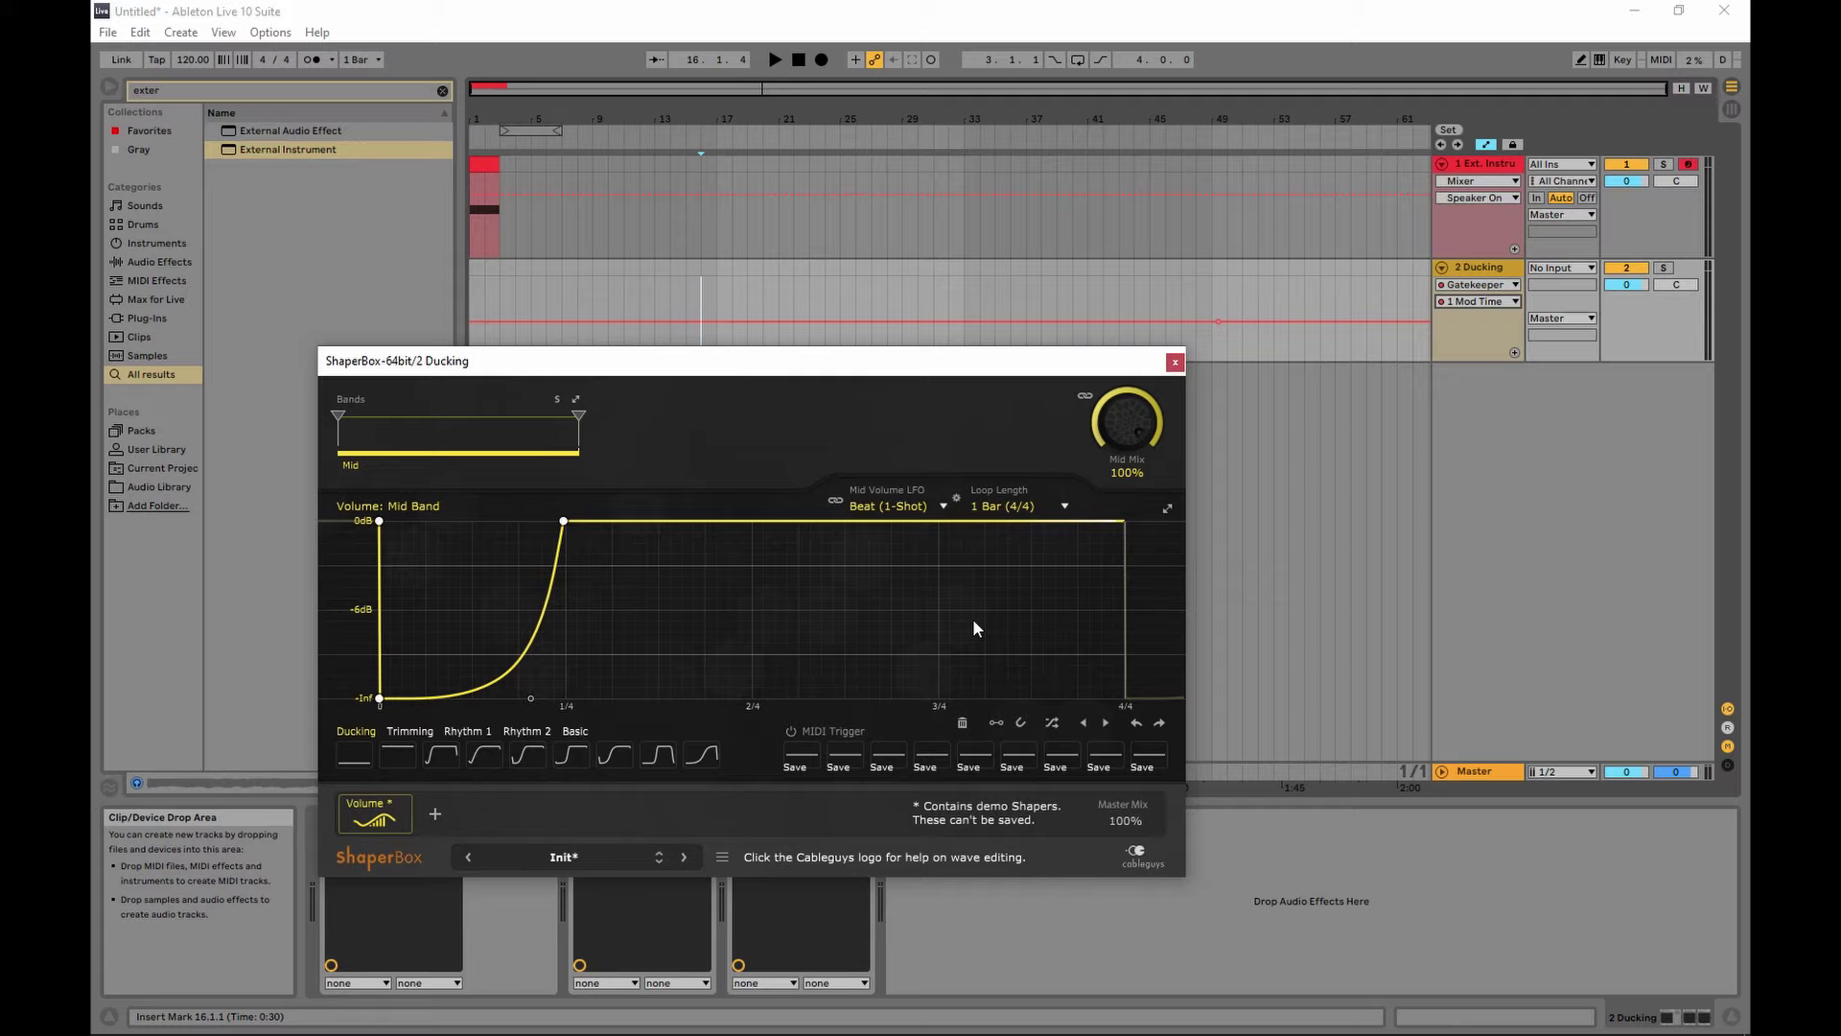
key(alt+Tab)
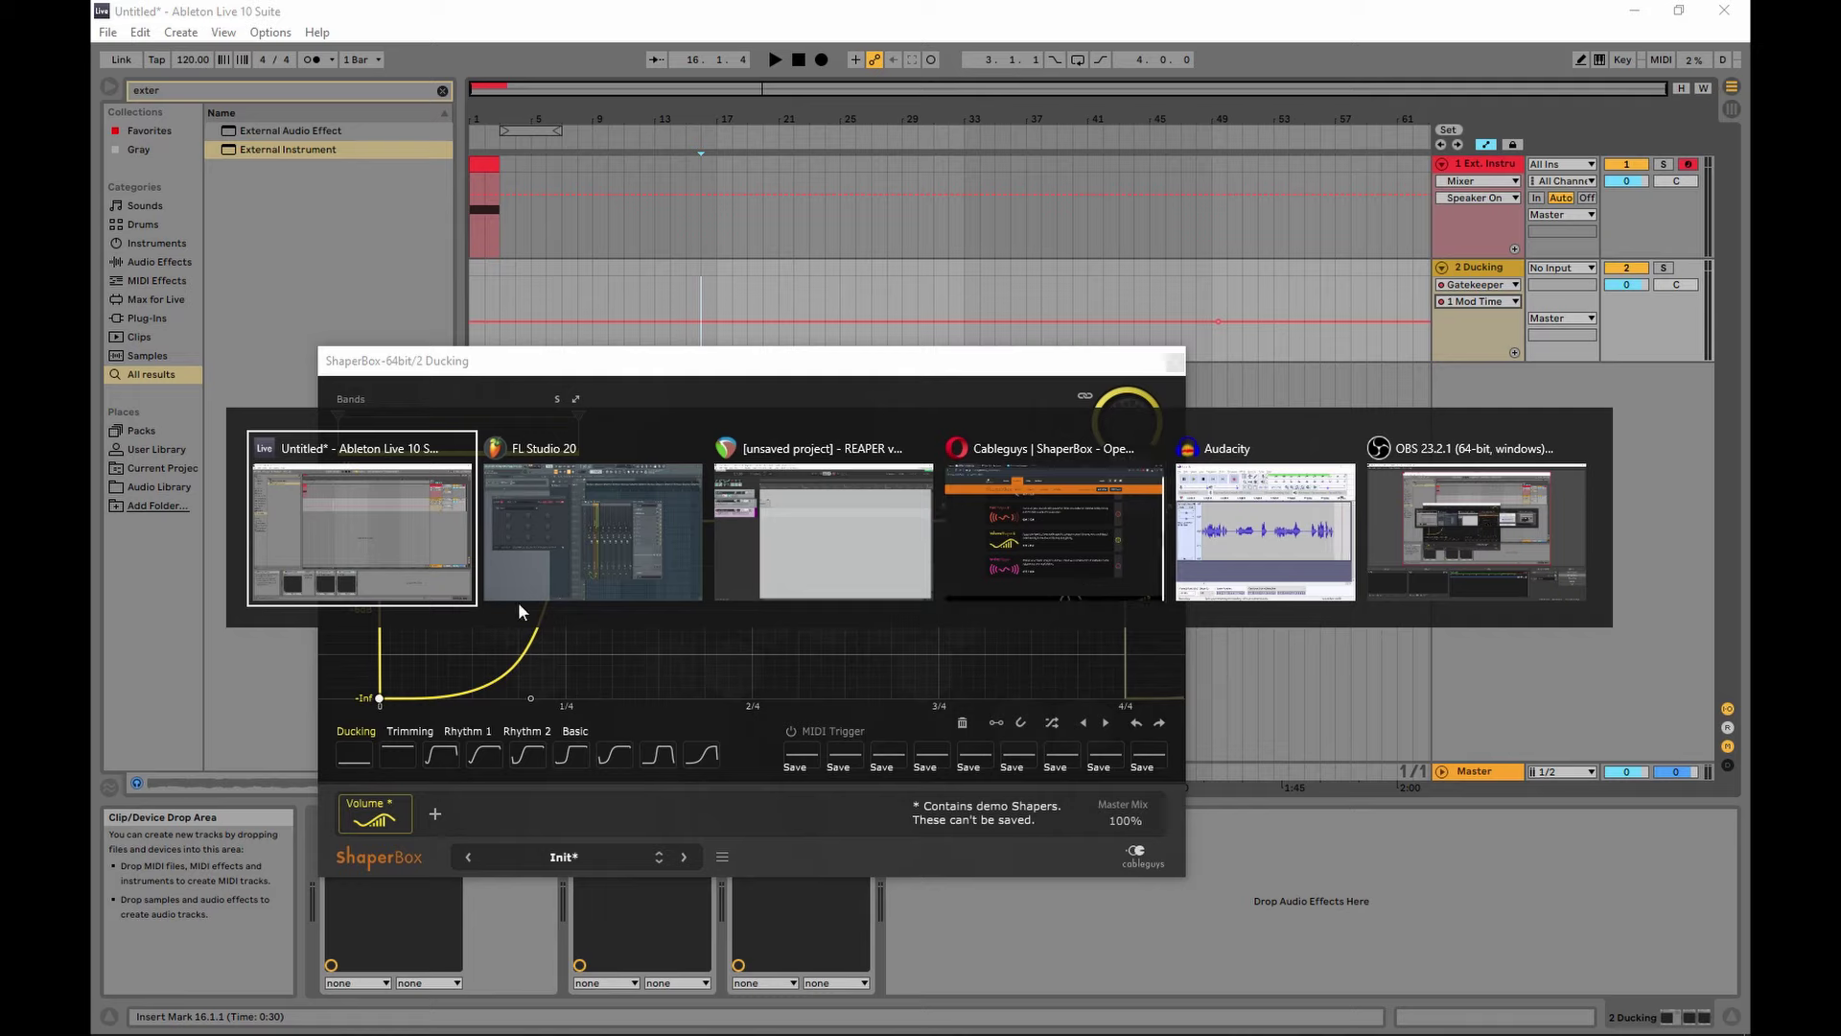
click(722, 583)
key(alt+Tab)
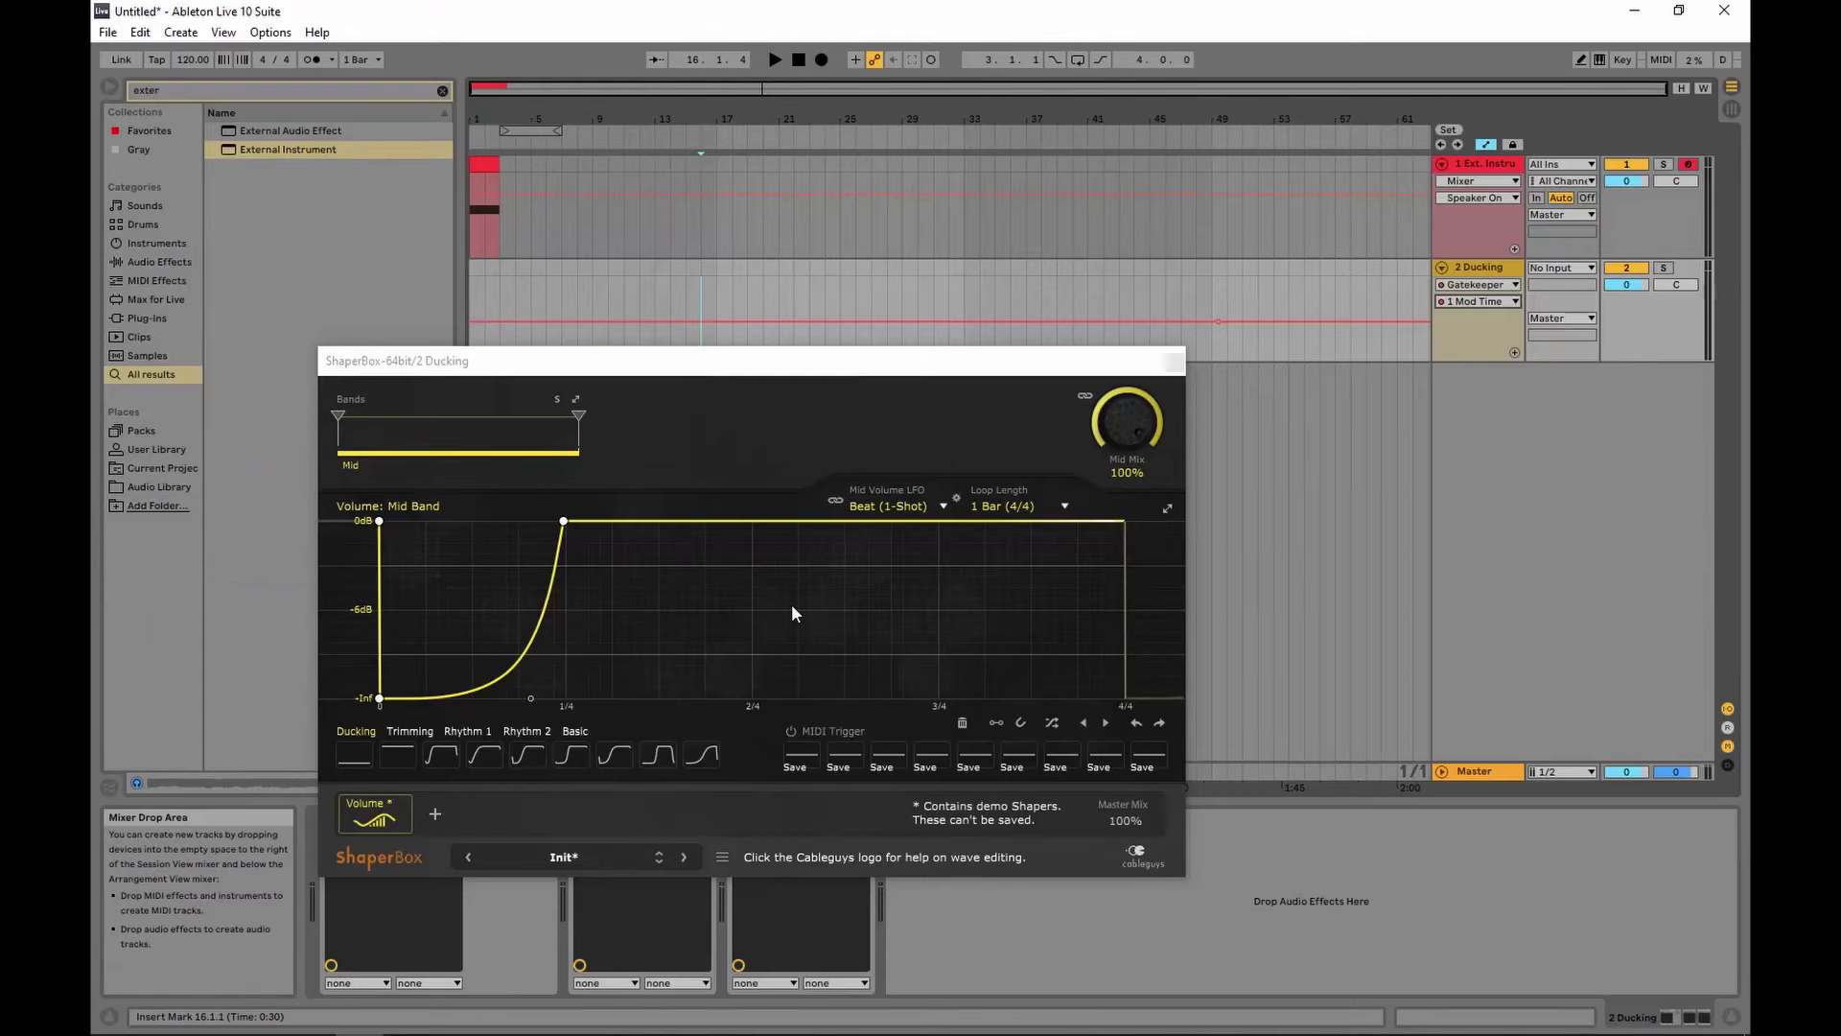
key(alt+Tab)
key(Tab)
key(alt+Tab)
key(Tab)
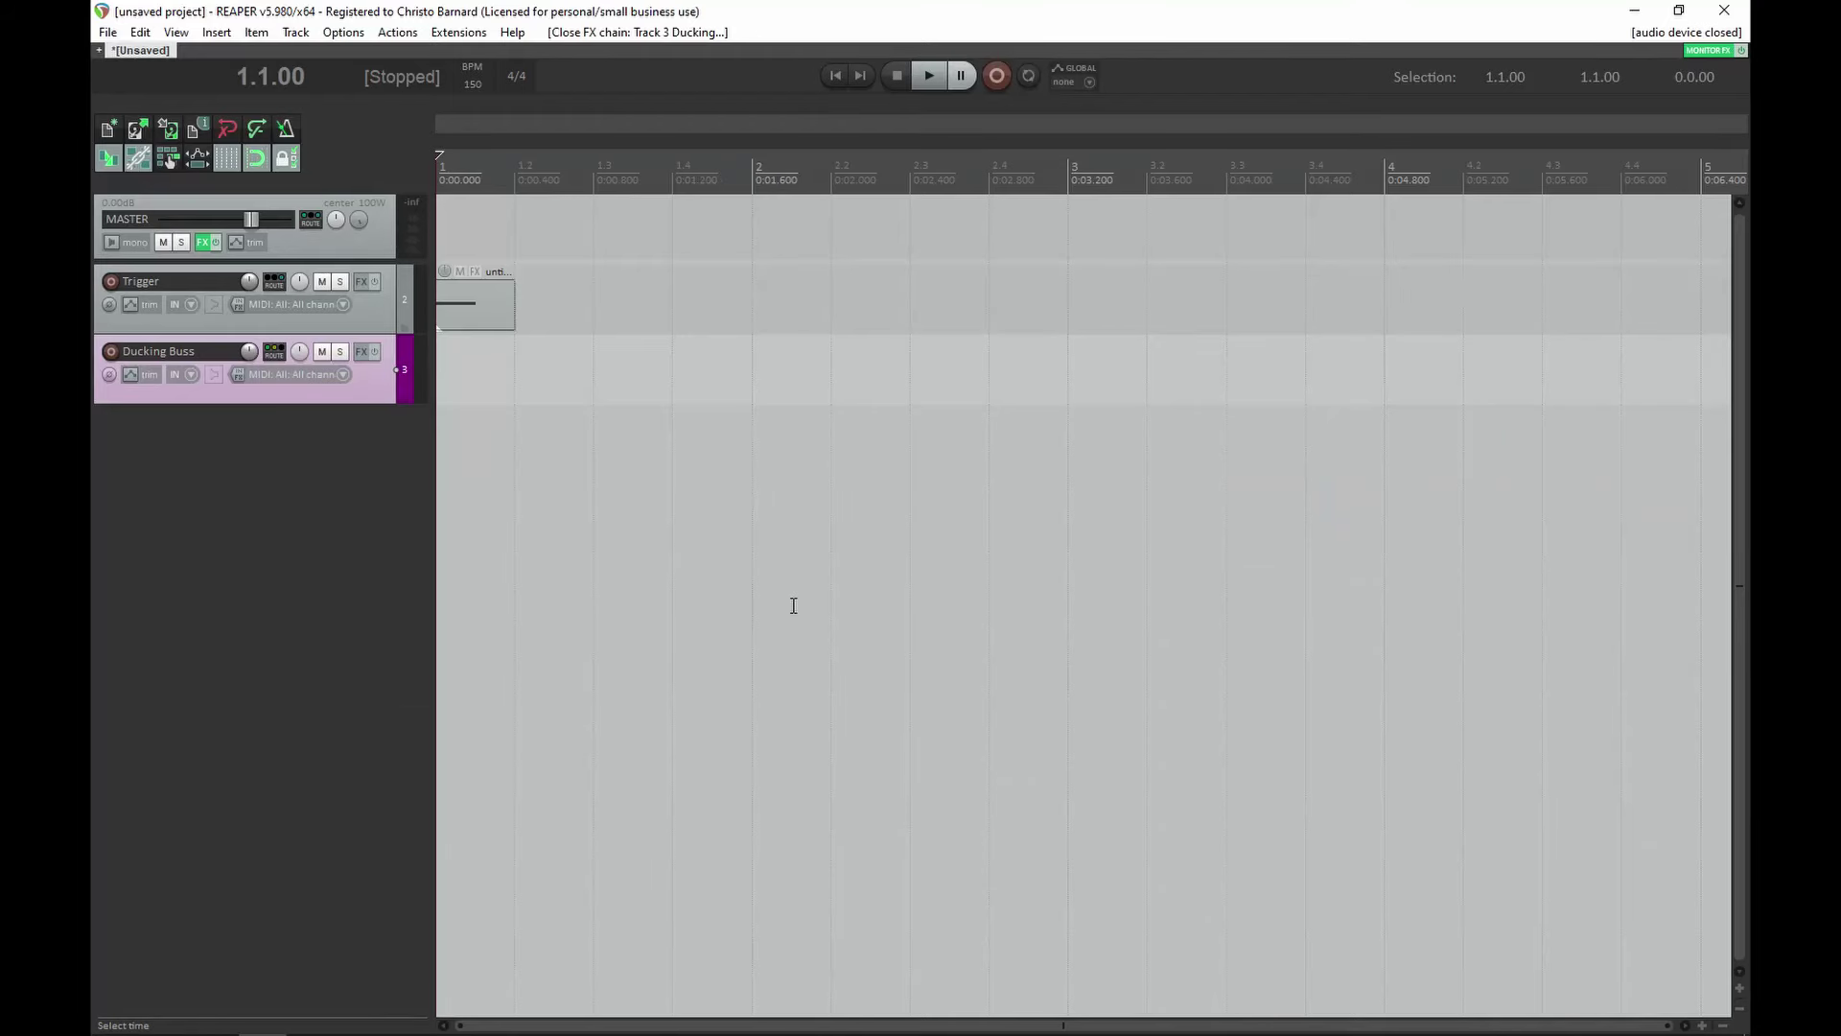
key(alt+Tab)
key(Tab)
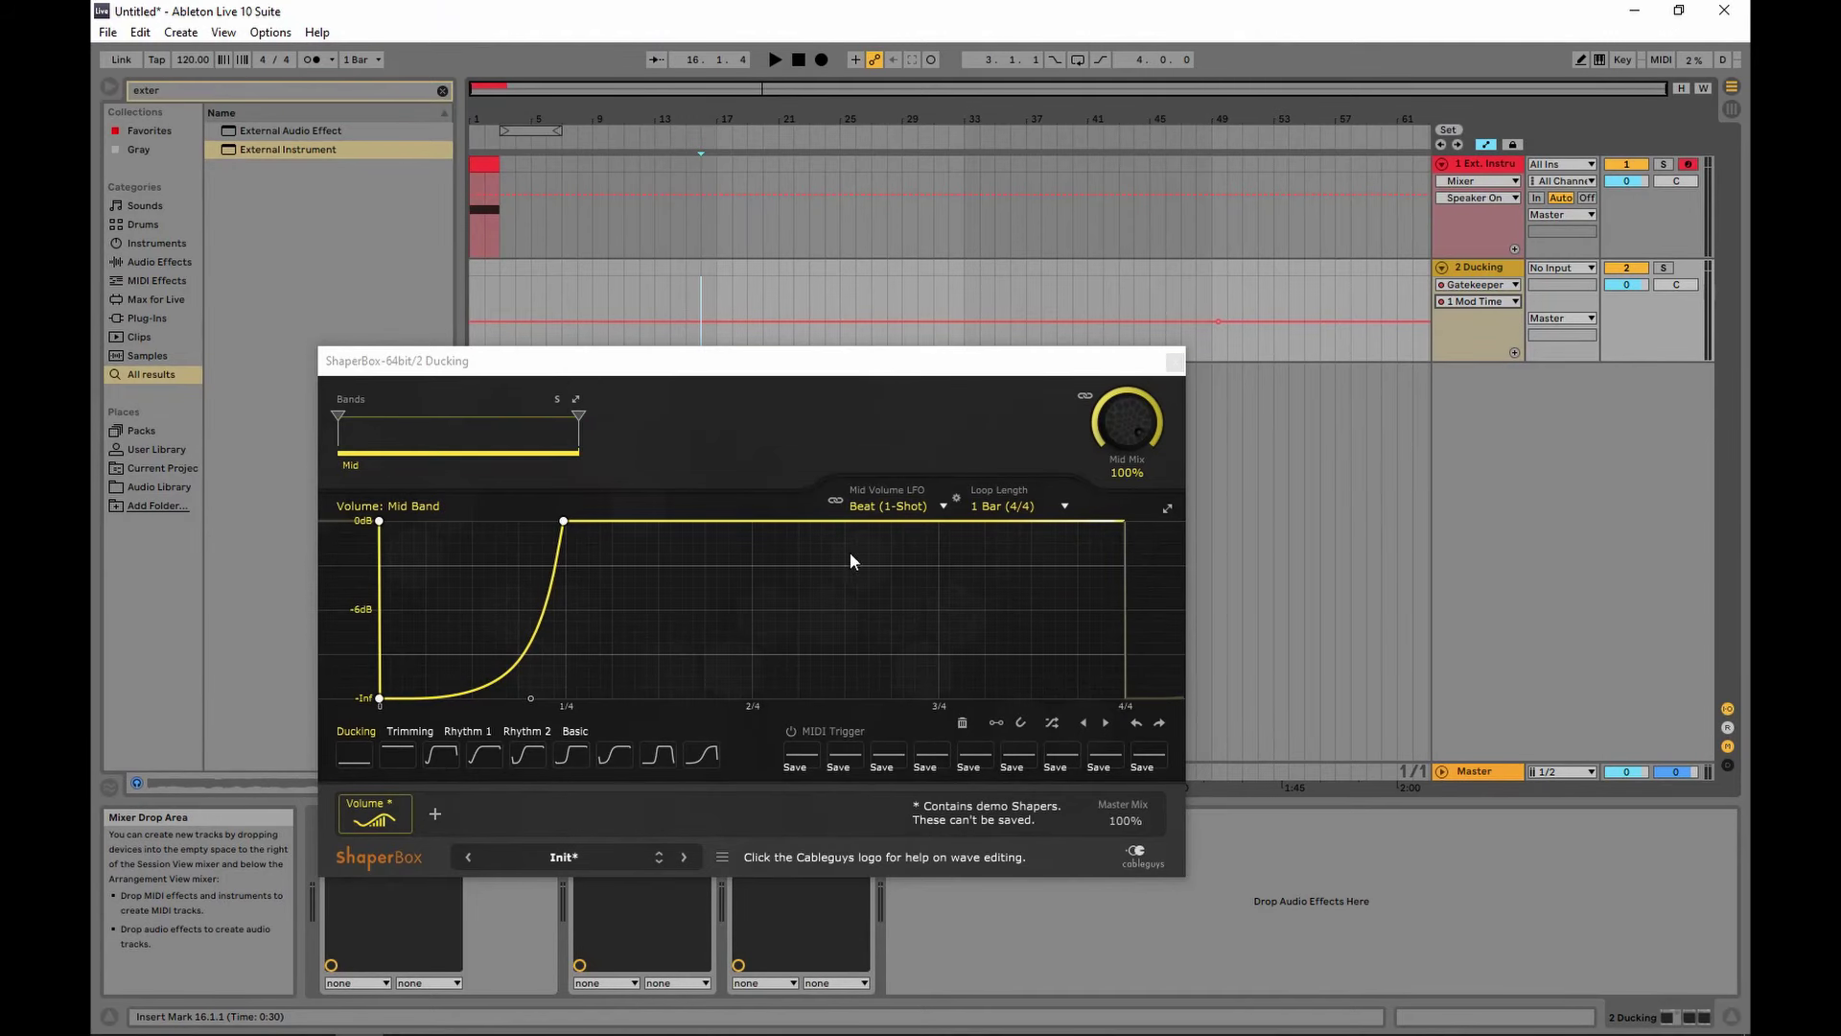
- Close the ShaperBox window and open the Gatekeeper, LFOTool and ShaperBox plug-in windows from the Ducking track
drag(901, 353, 1187, 346)
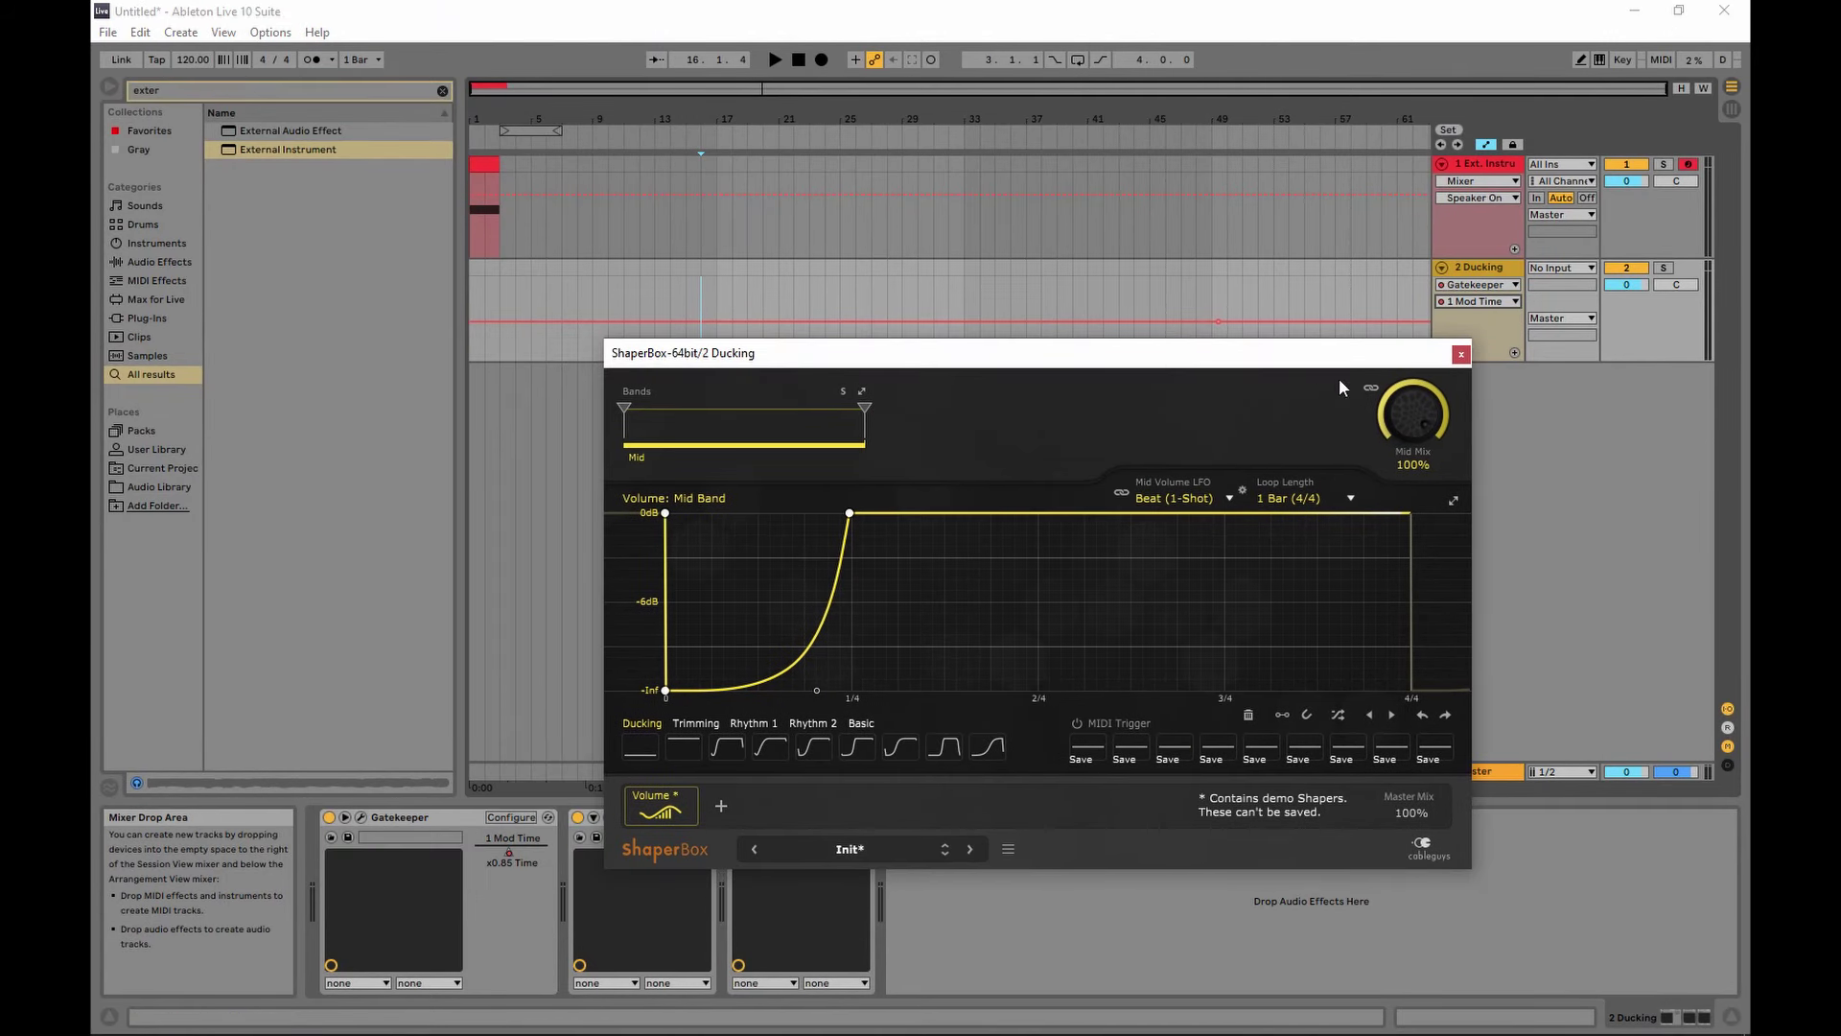
click(1460, 355)
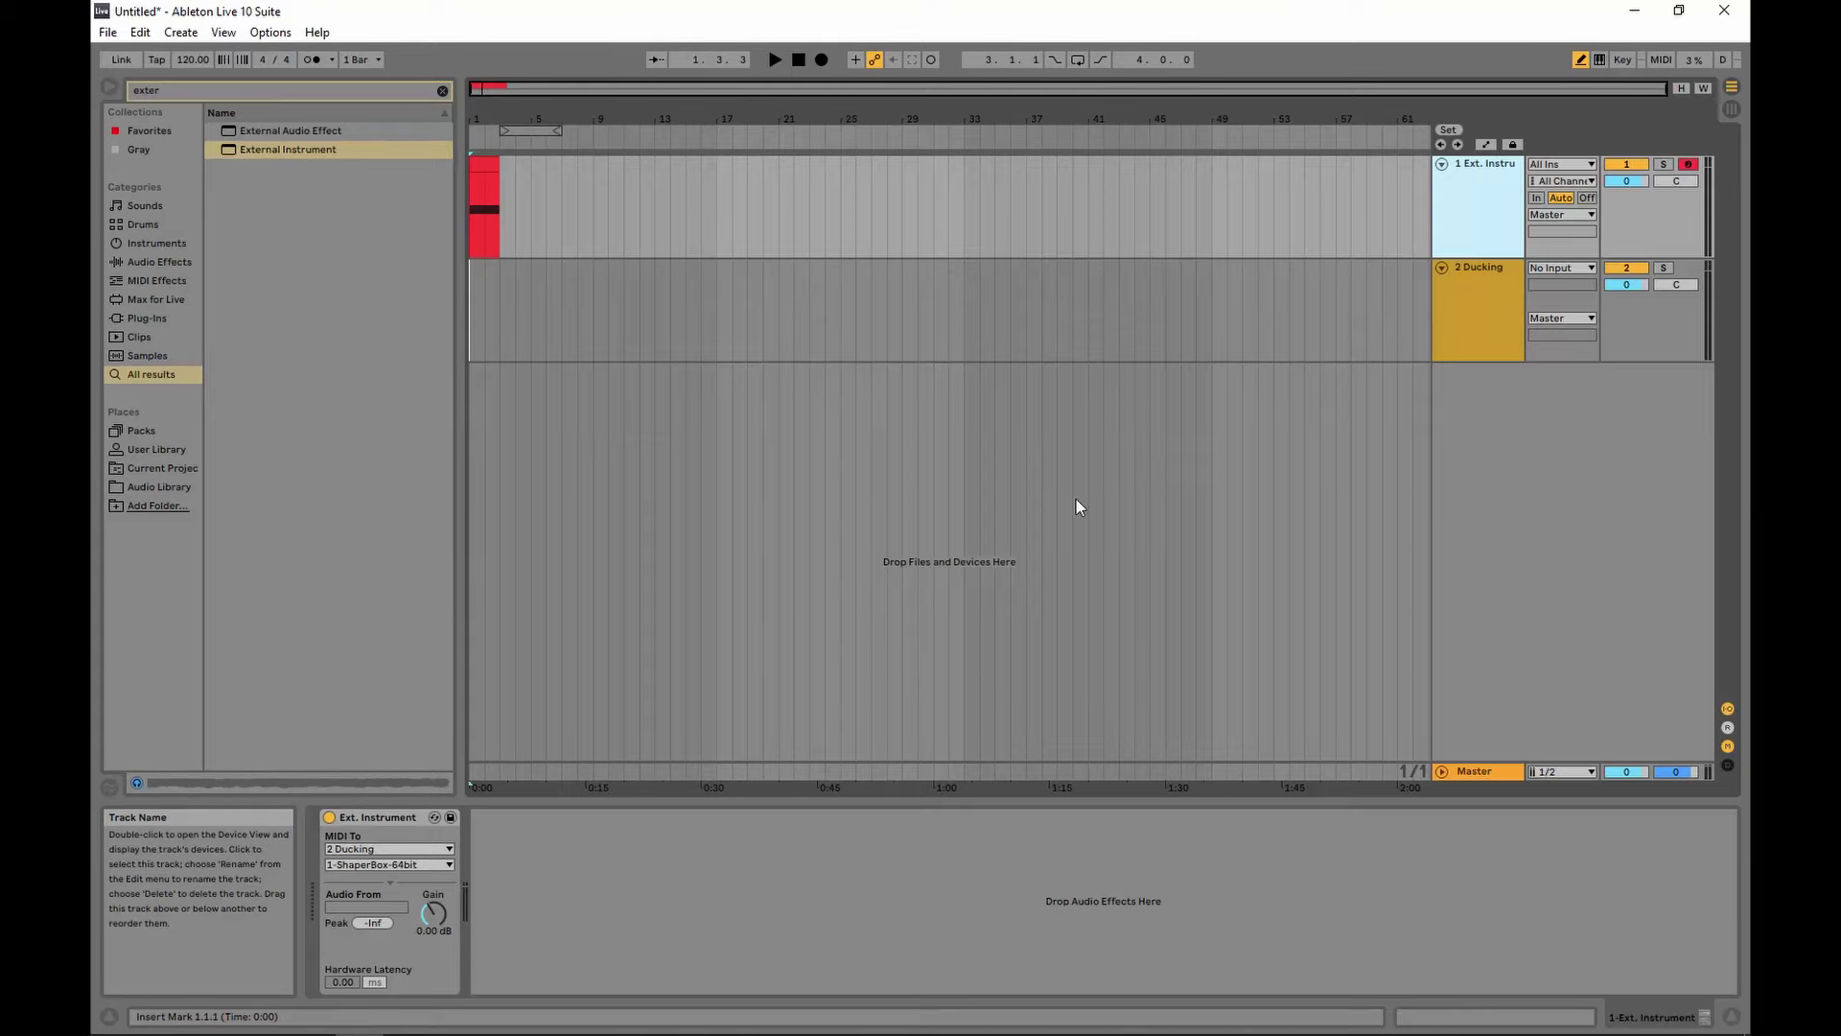
click(1420, 327)
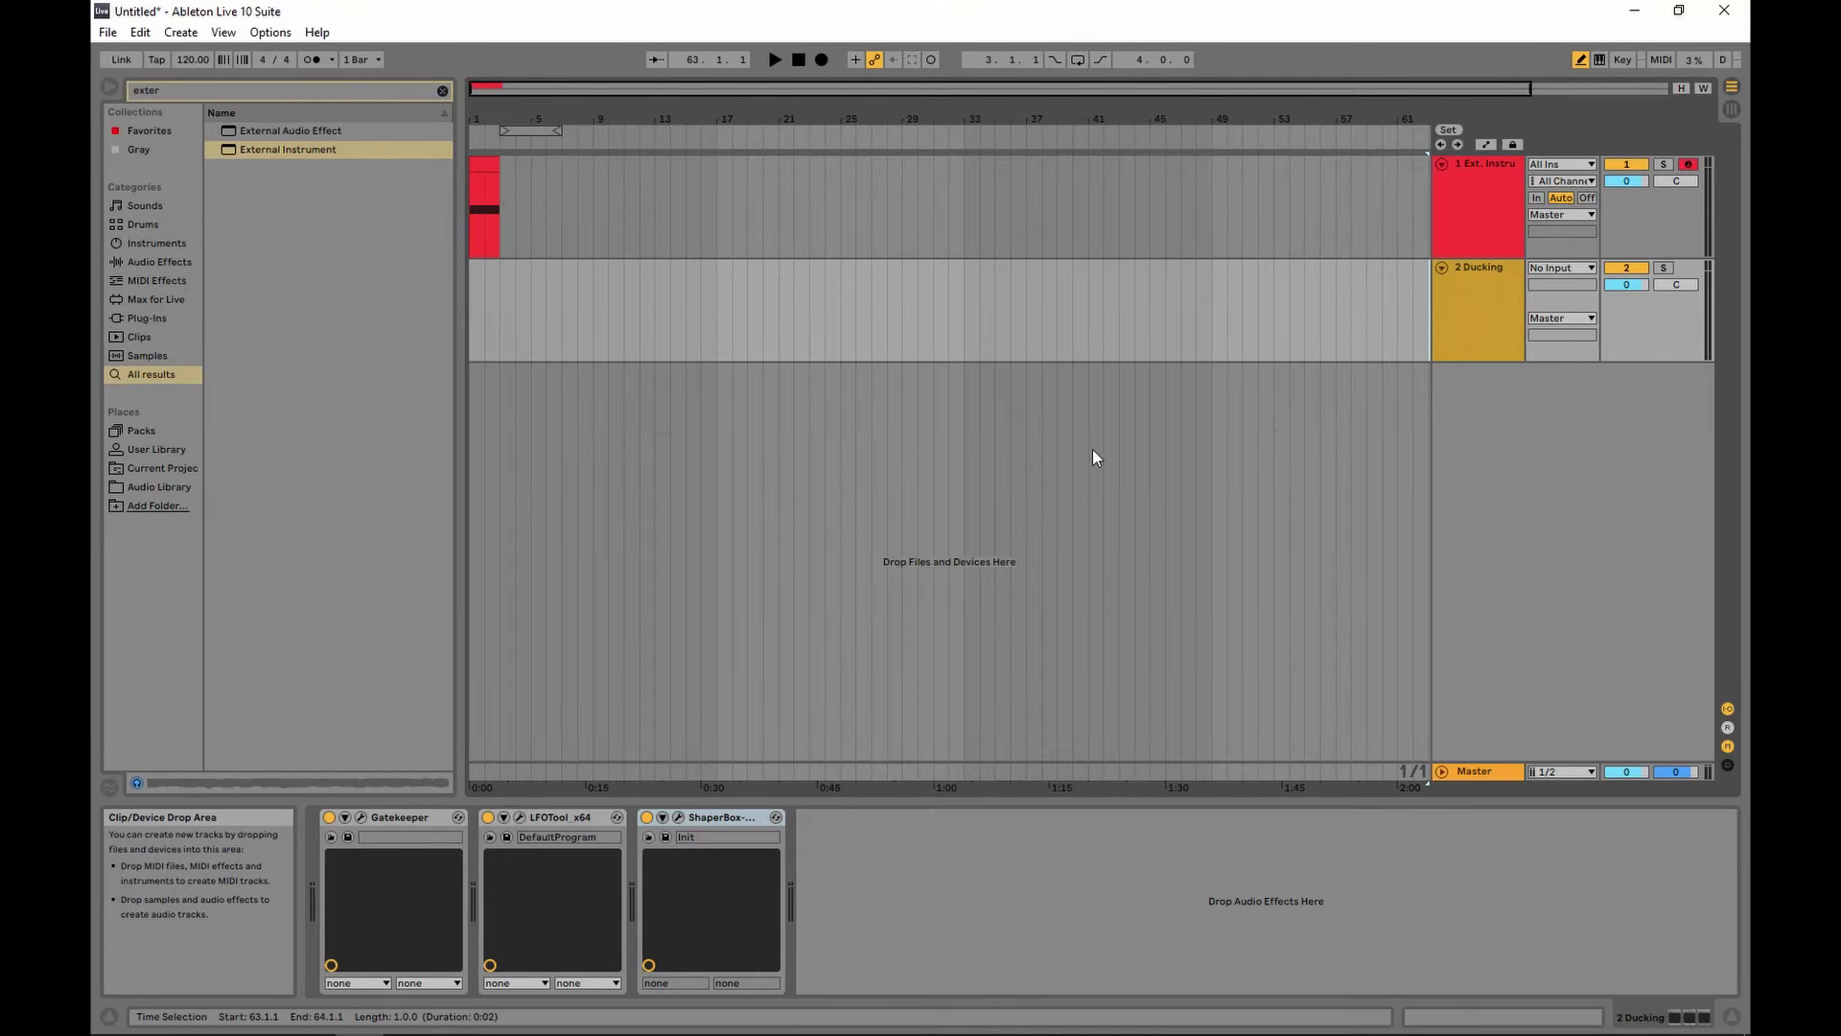
click(362, 817)
click(520, 817)
click(677, 817)
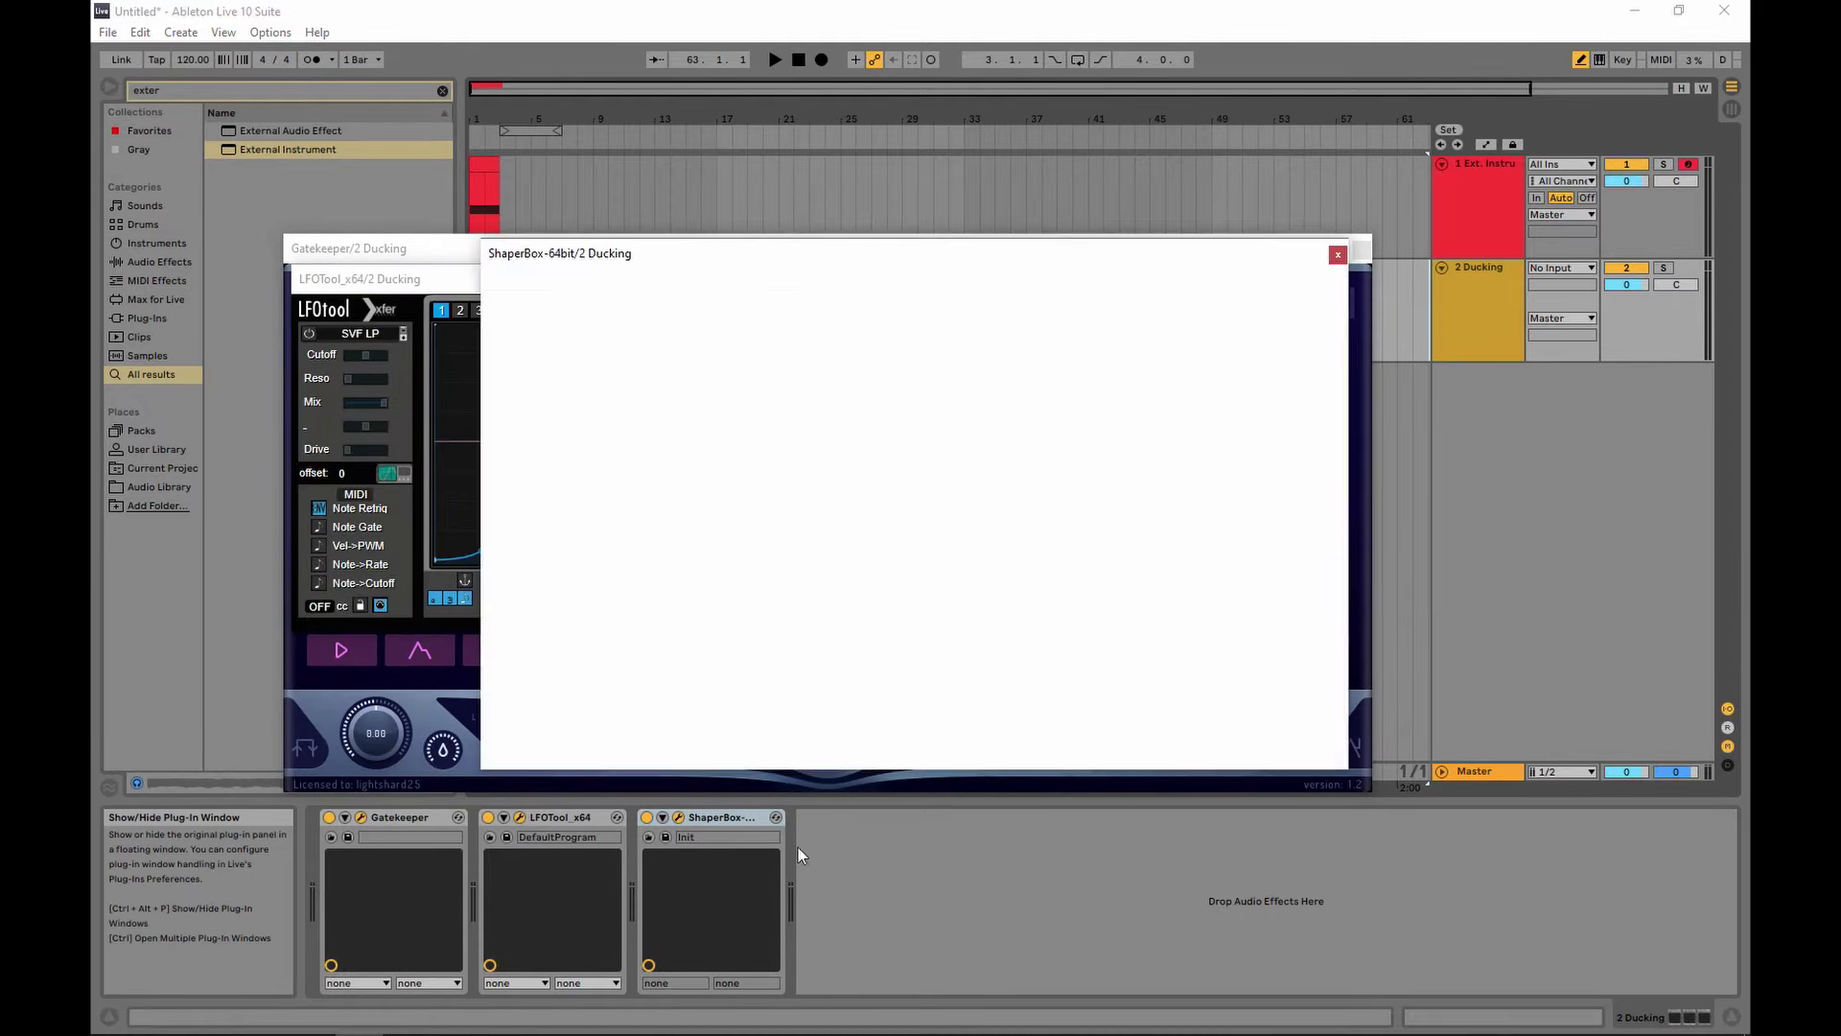
- Spread the ShaperBox, LFOTool and Gatekeeper windows across the screen for comparison, bringing ShaperBox and LFOTool forward
drag(762, 252, 1103, 540)
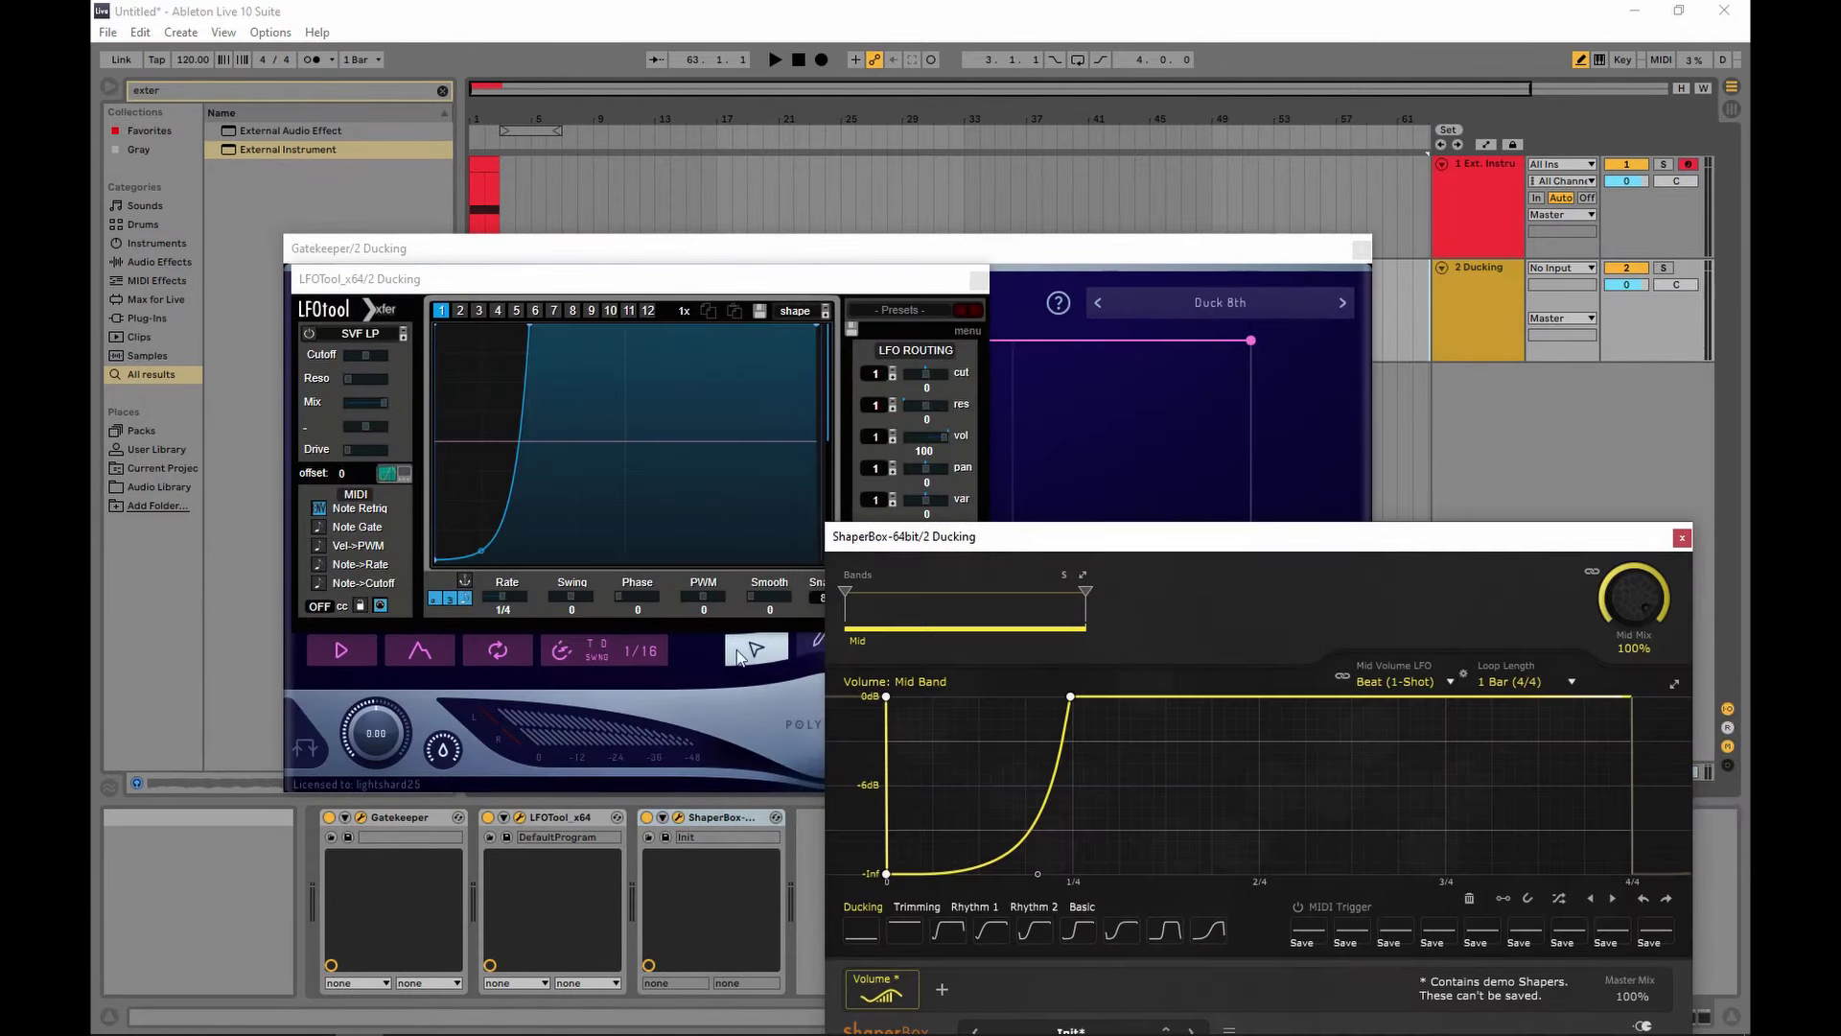
drag(608, 292, 1332, 116)
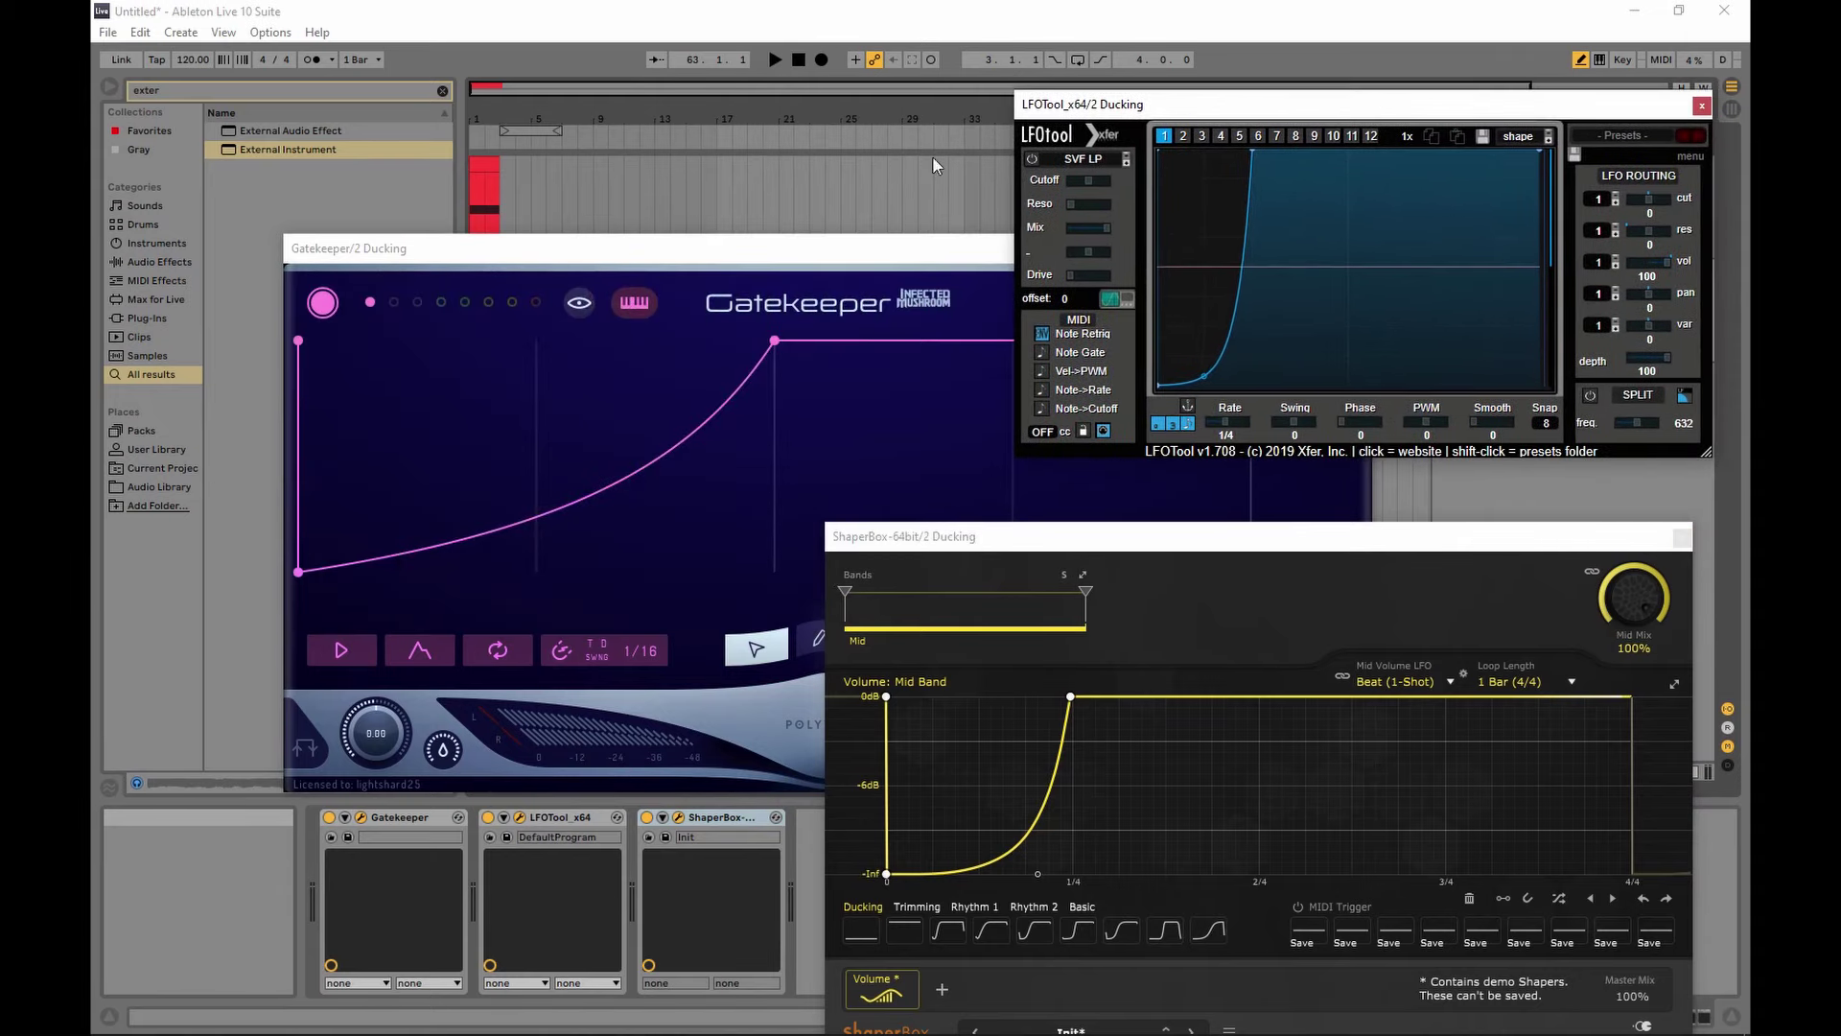
drag(876, 253, 893, 136)
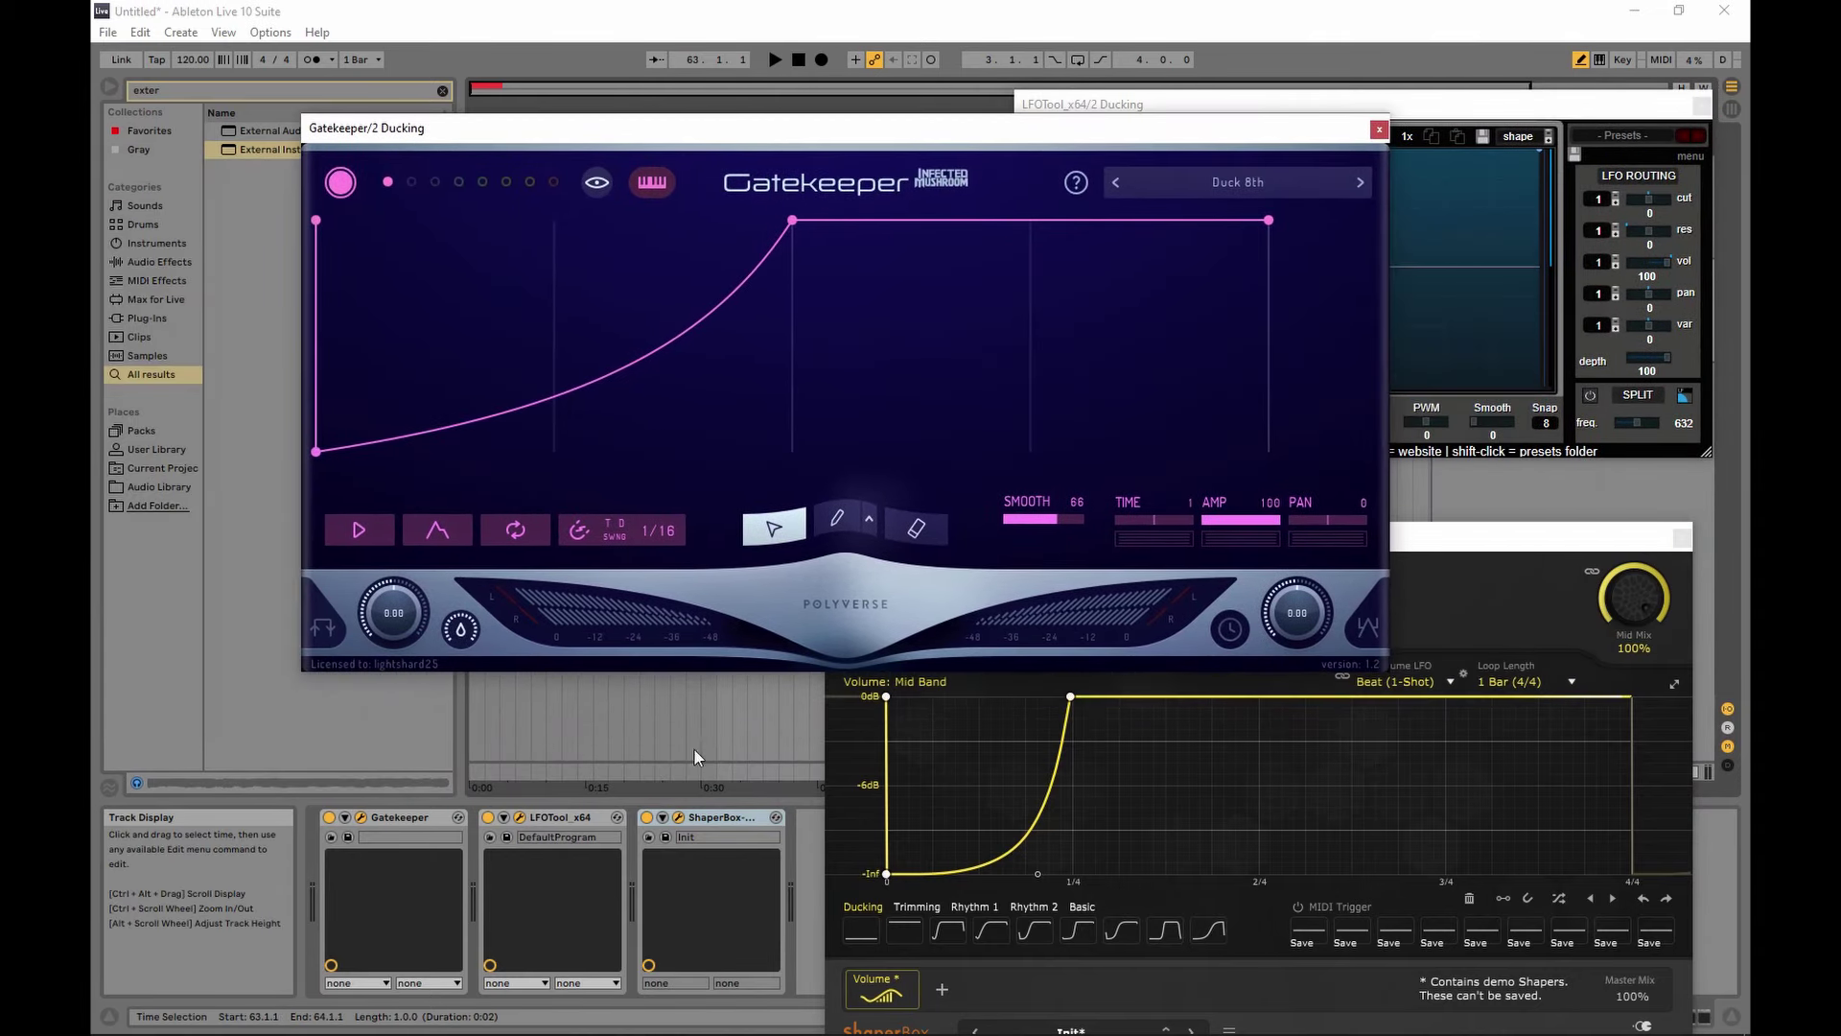
click(1641, 618)
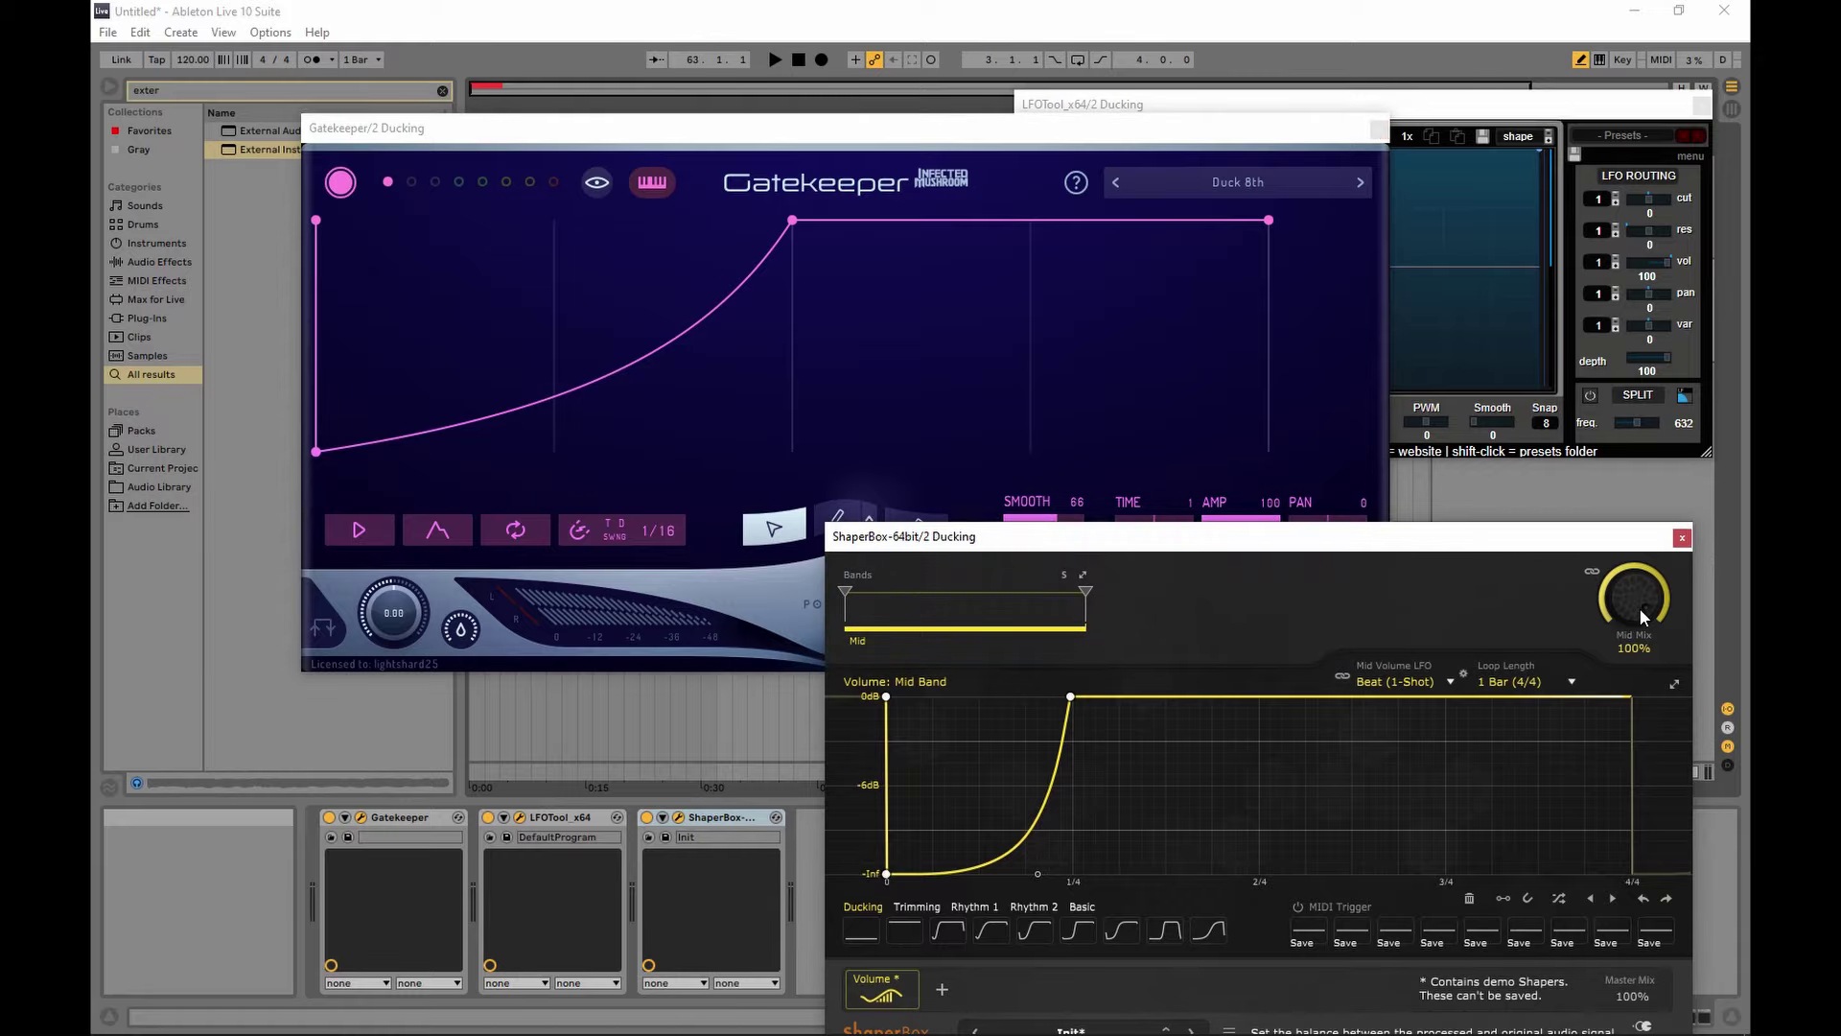
click(1664, 383)
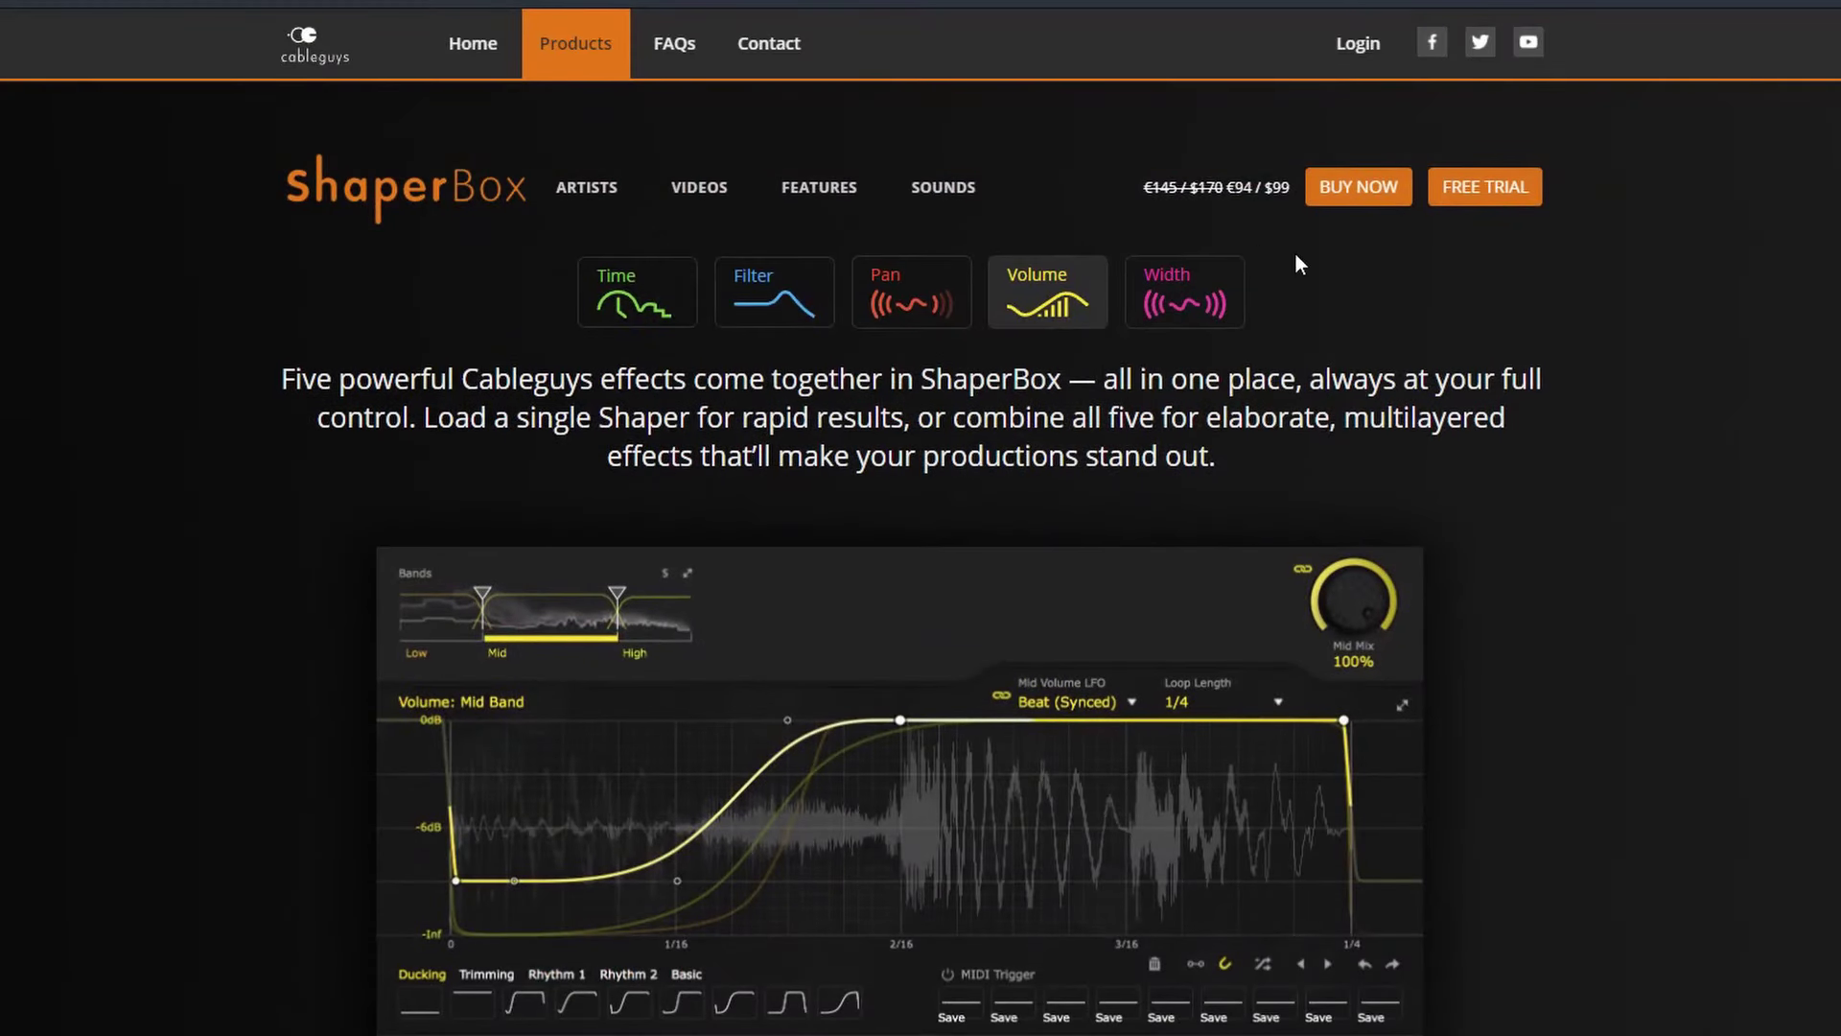
- Examine the ShaperBox bundle and VolumeShaper 5 prices on the Cableguys website and the LFOTool product page
double_click(1280, 188)
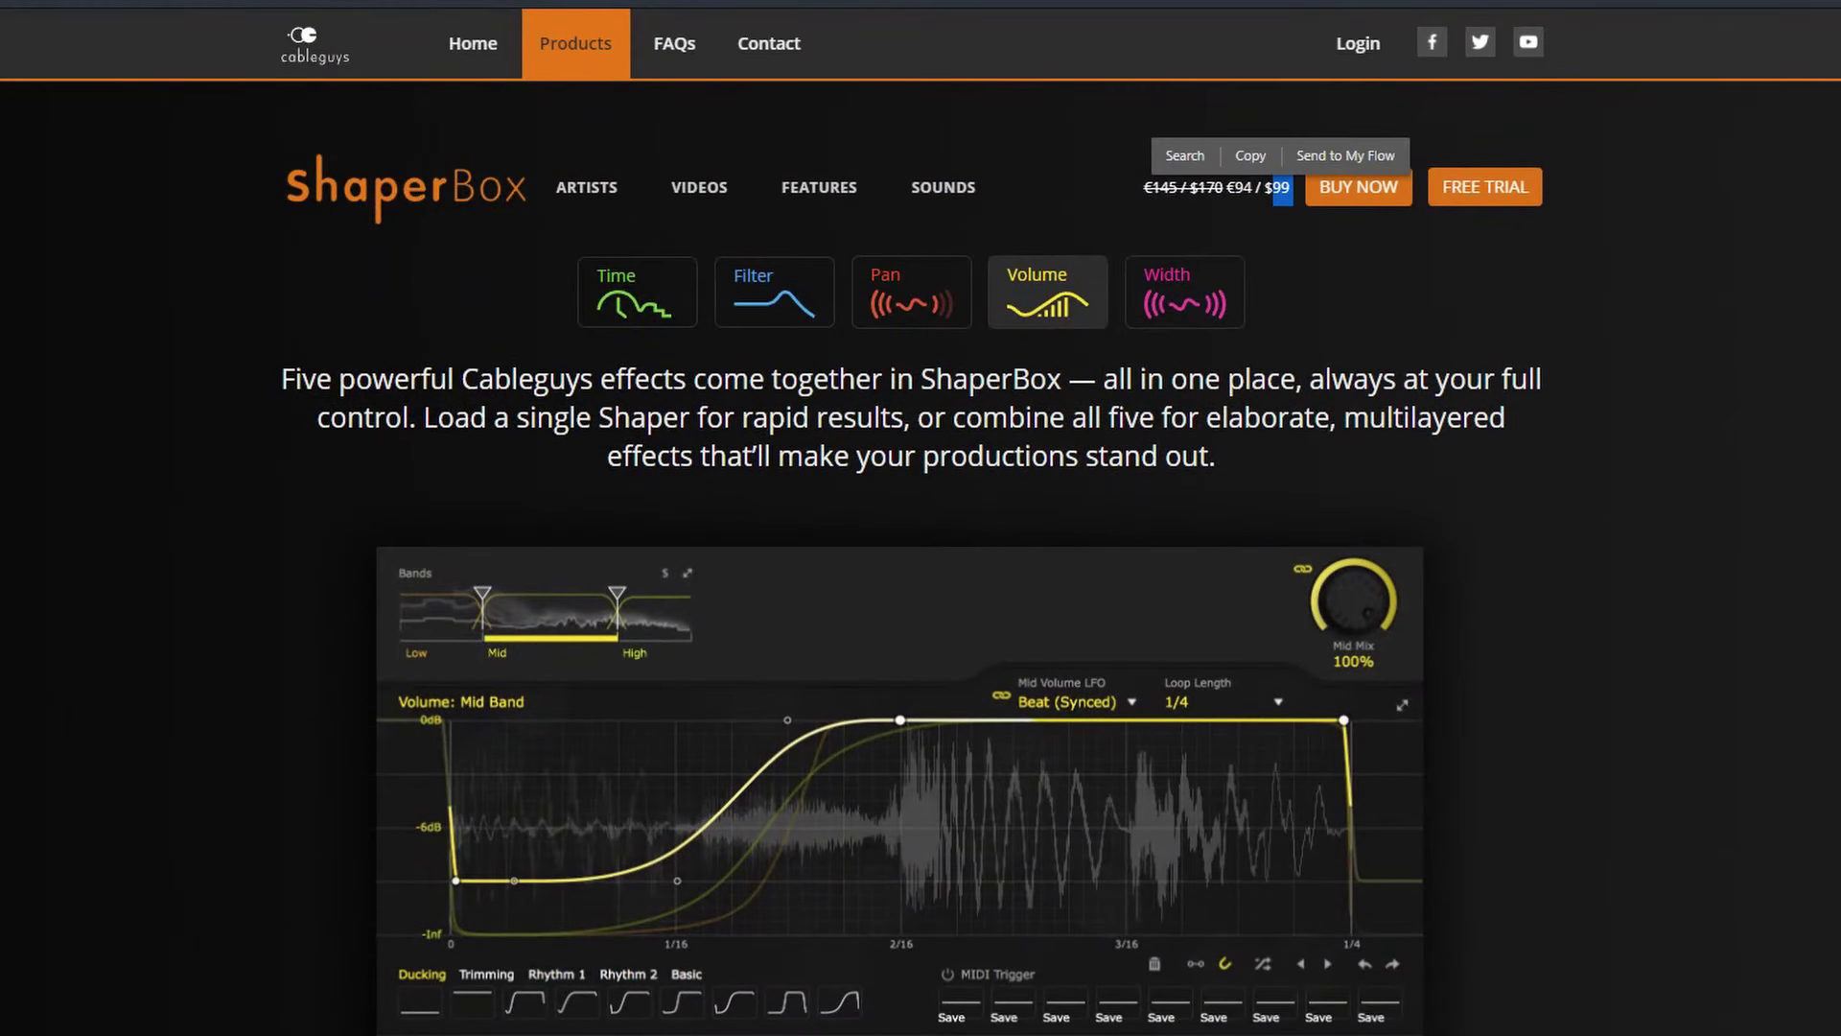
scroll(169, 325, down, 10)
scroll(186, 326, down, 10)
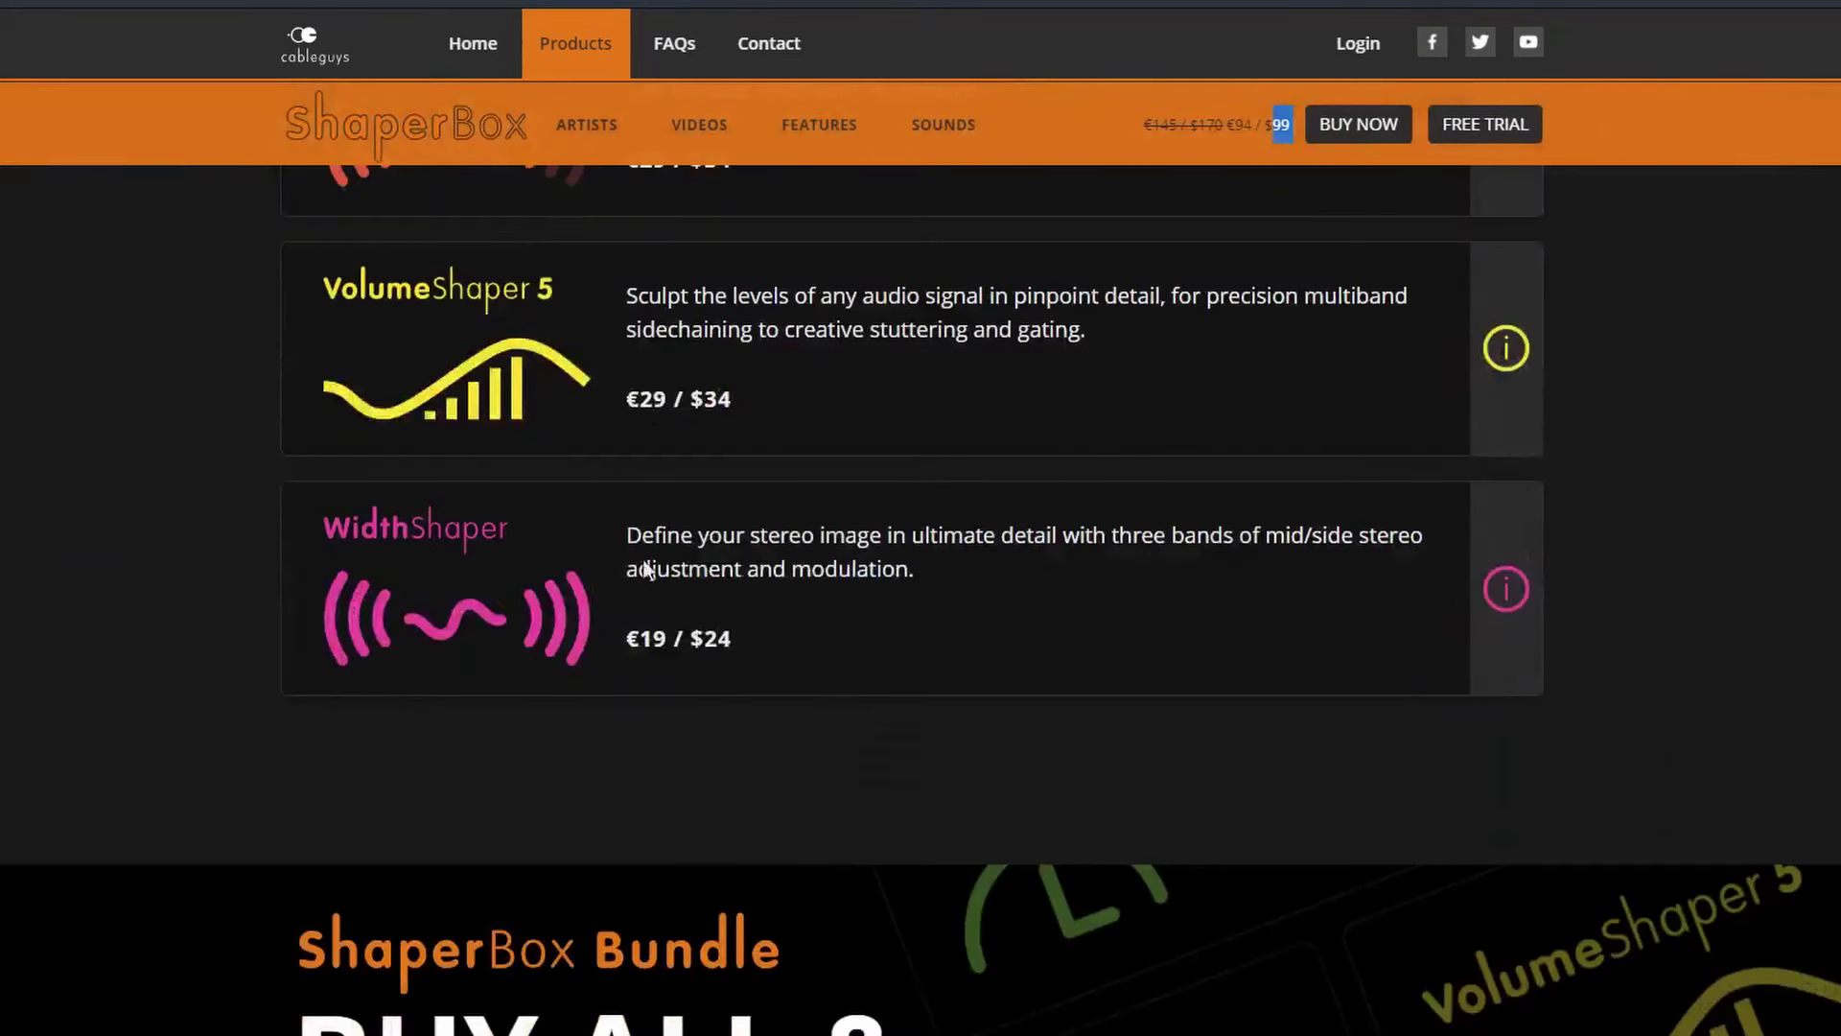
click(746, 399)
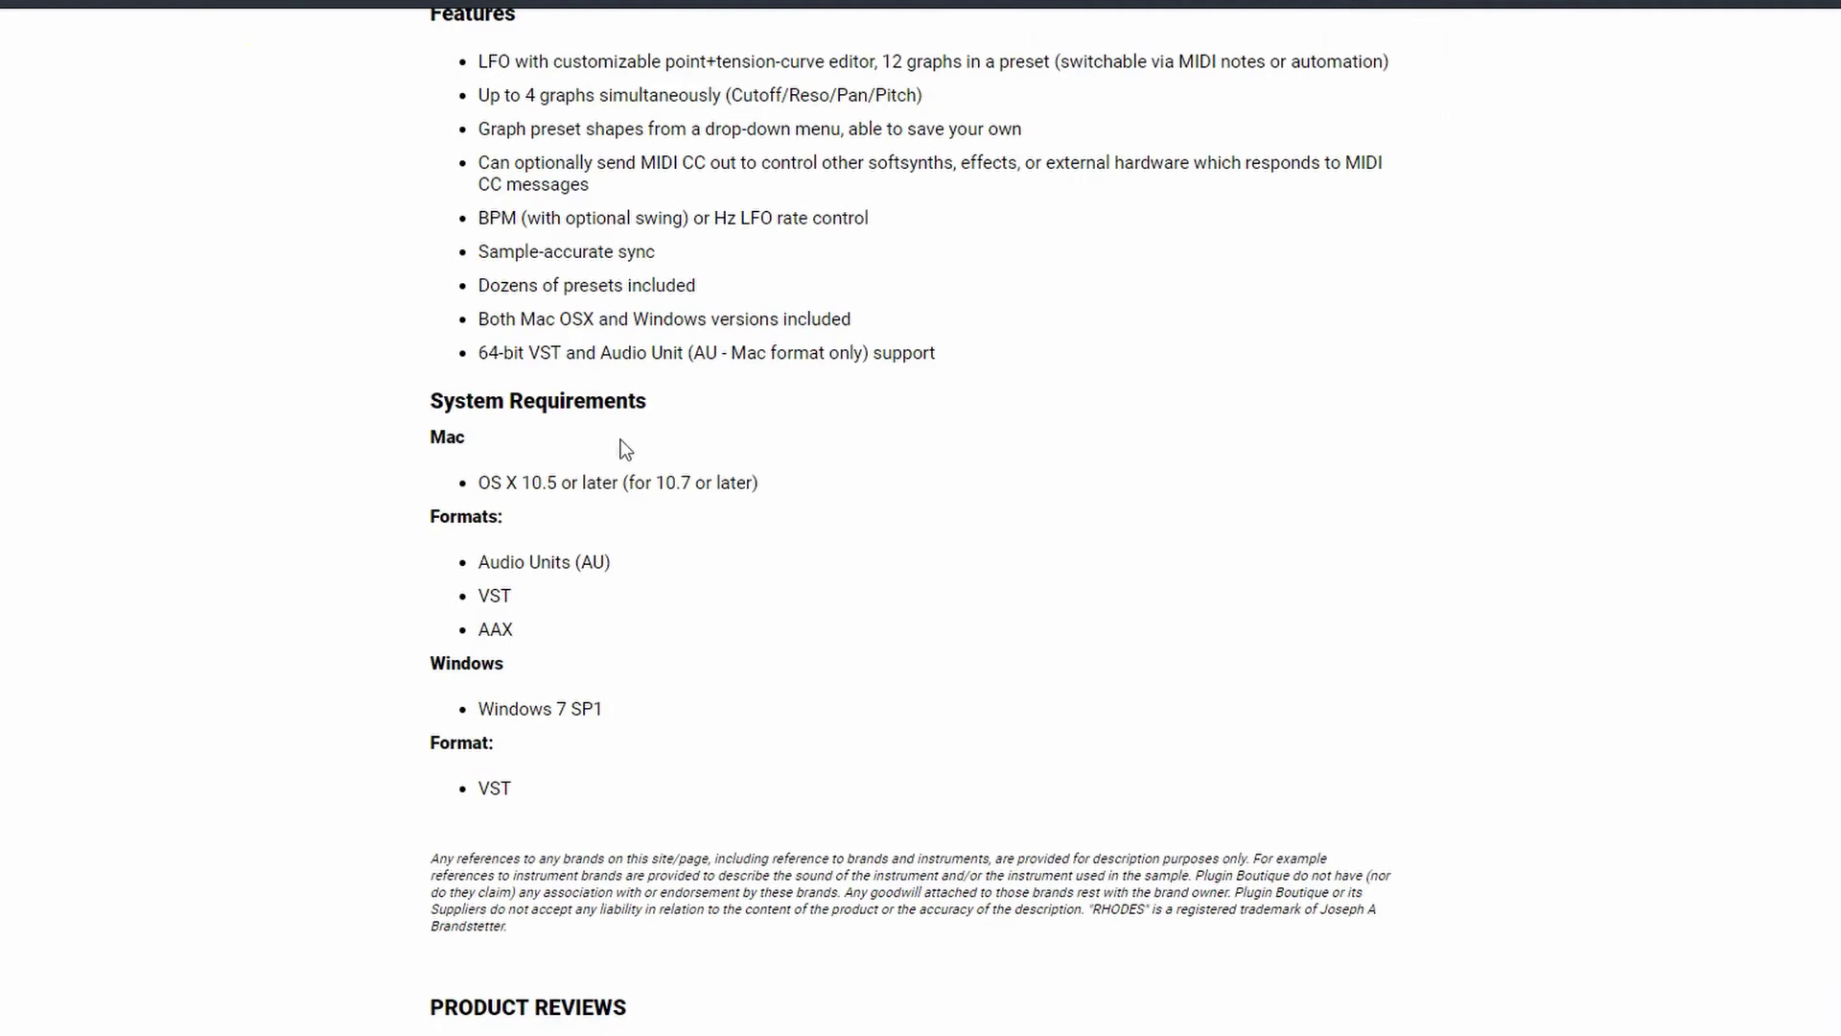
scroll(413, 544, up, 15)
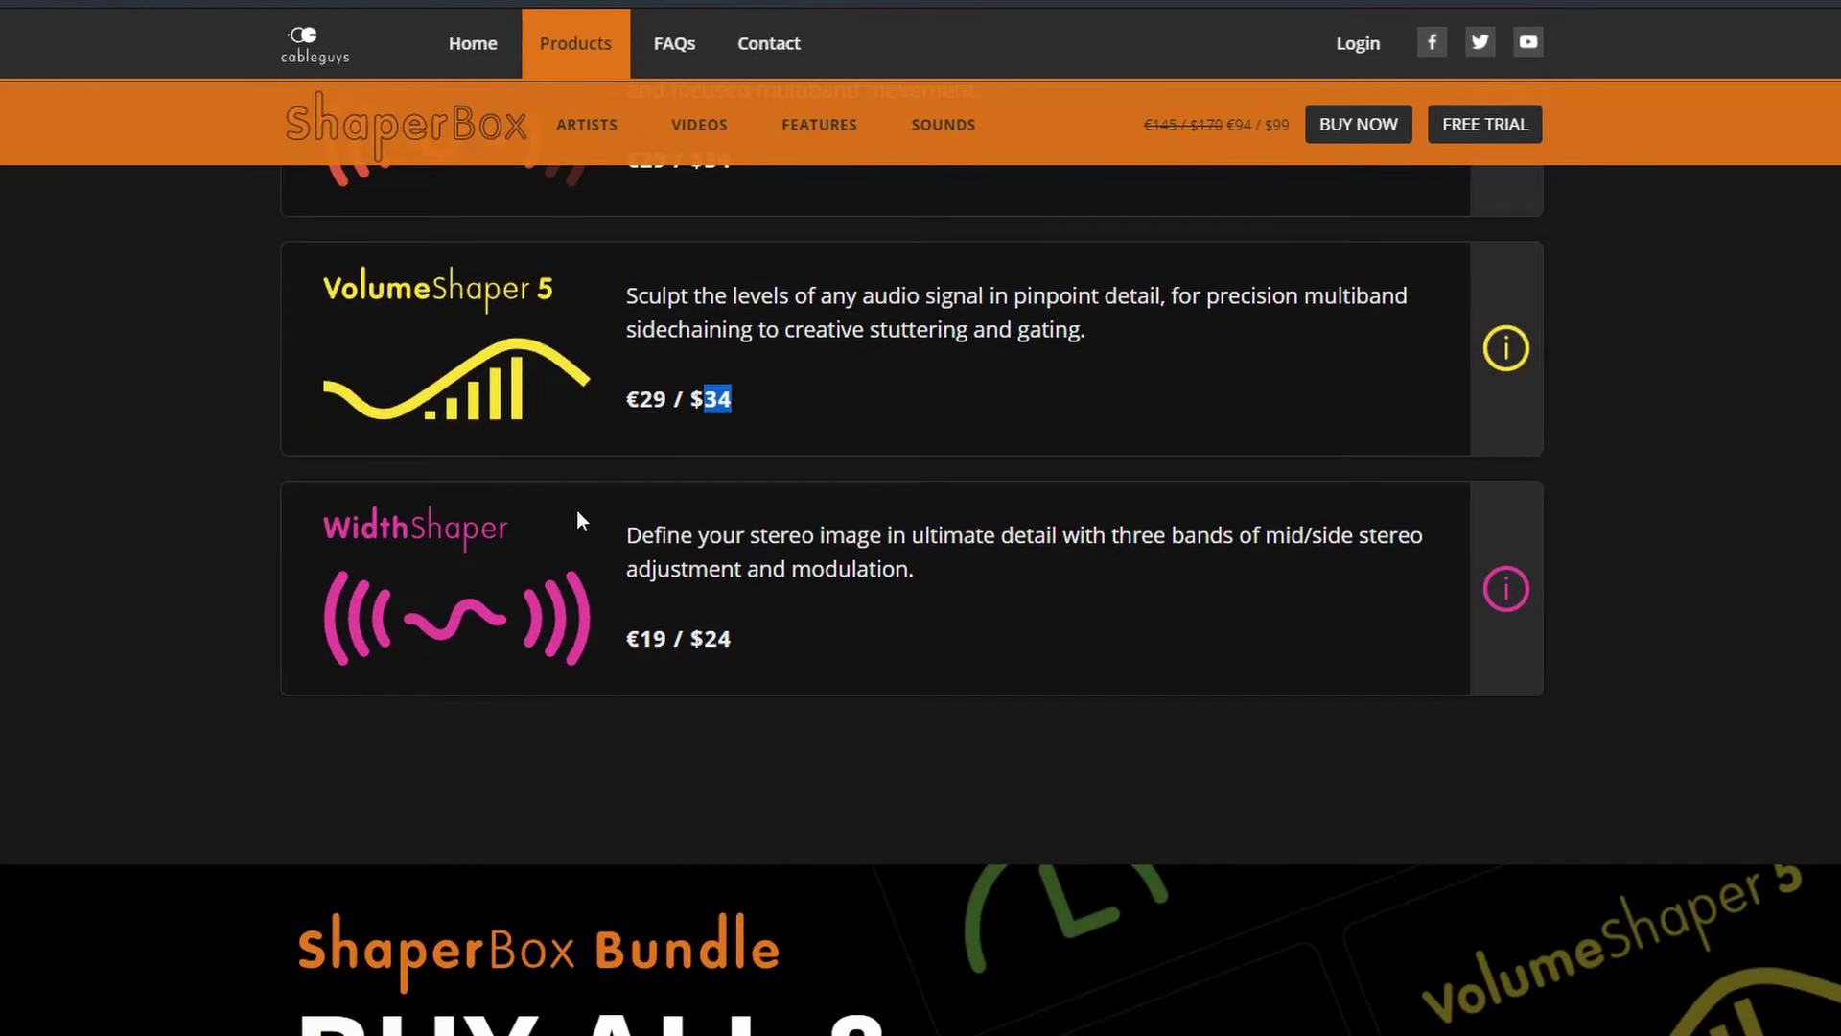
scroll(577, 513, up, 3)
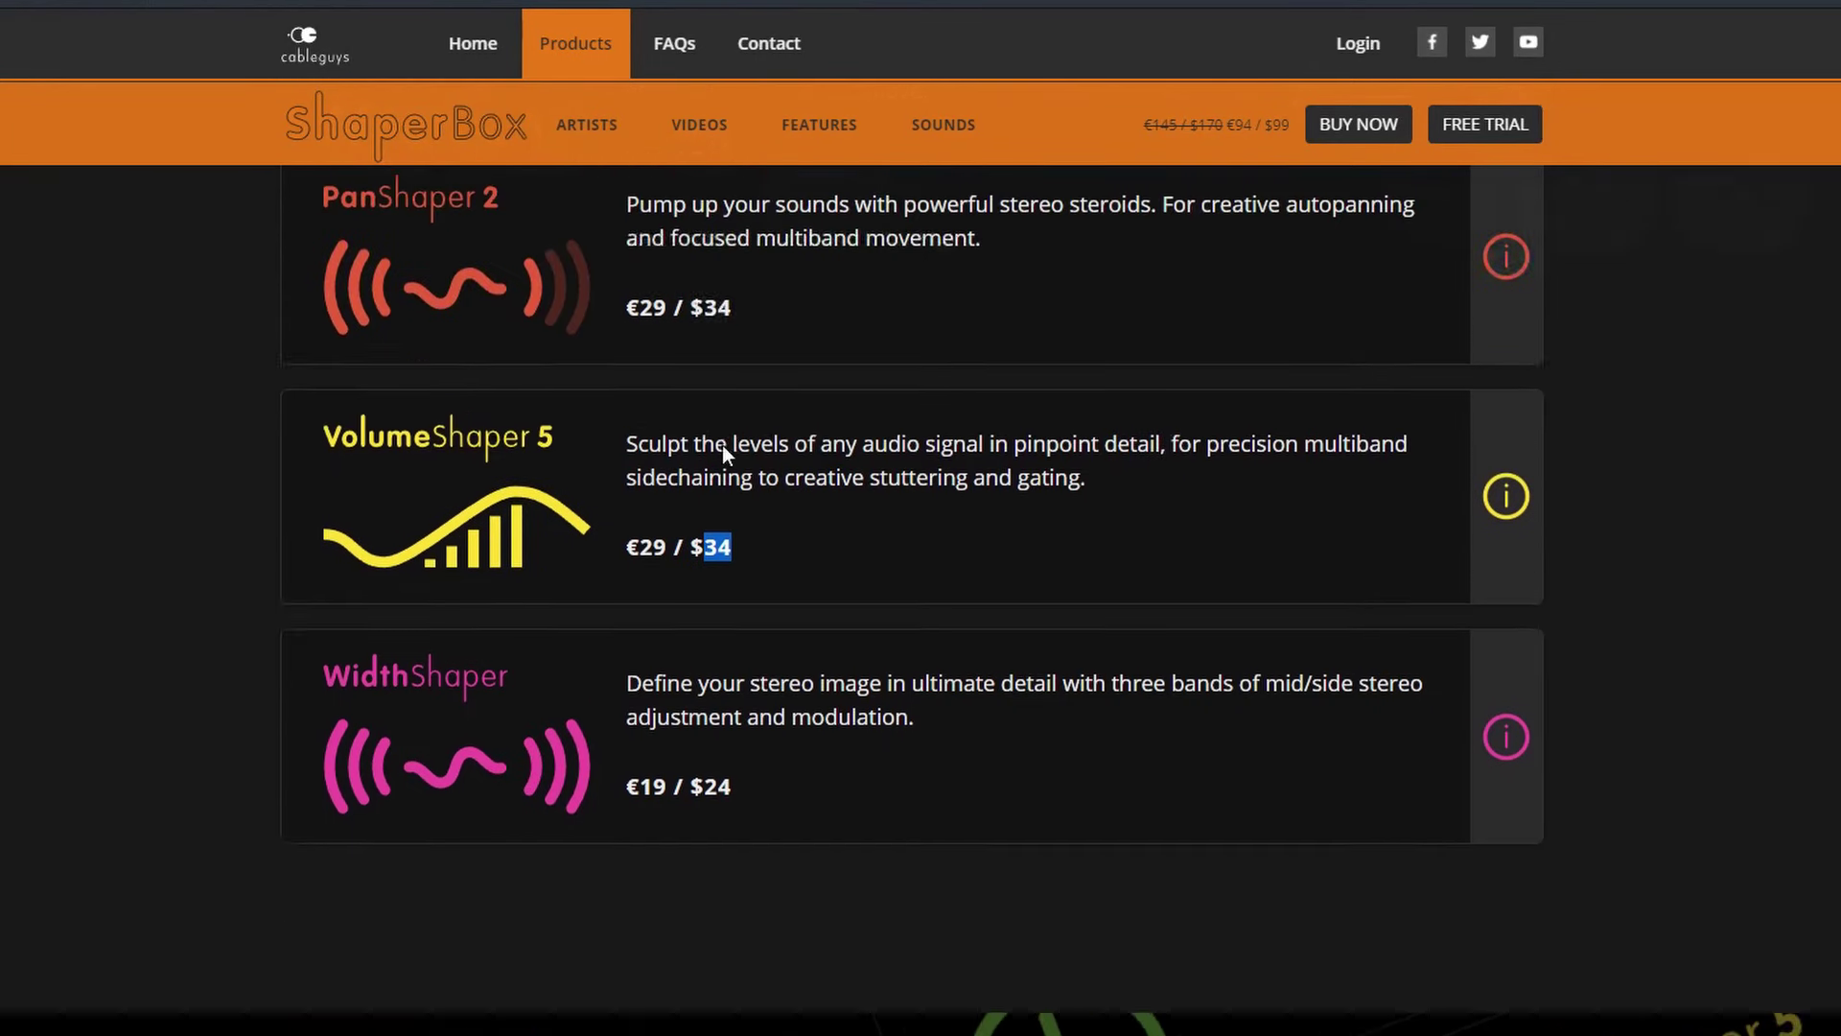
- Switch to the REAPER project that contains the Ducking Buss track
key(alt+Tab)
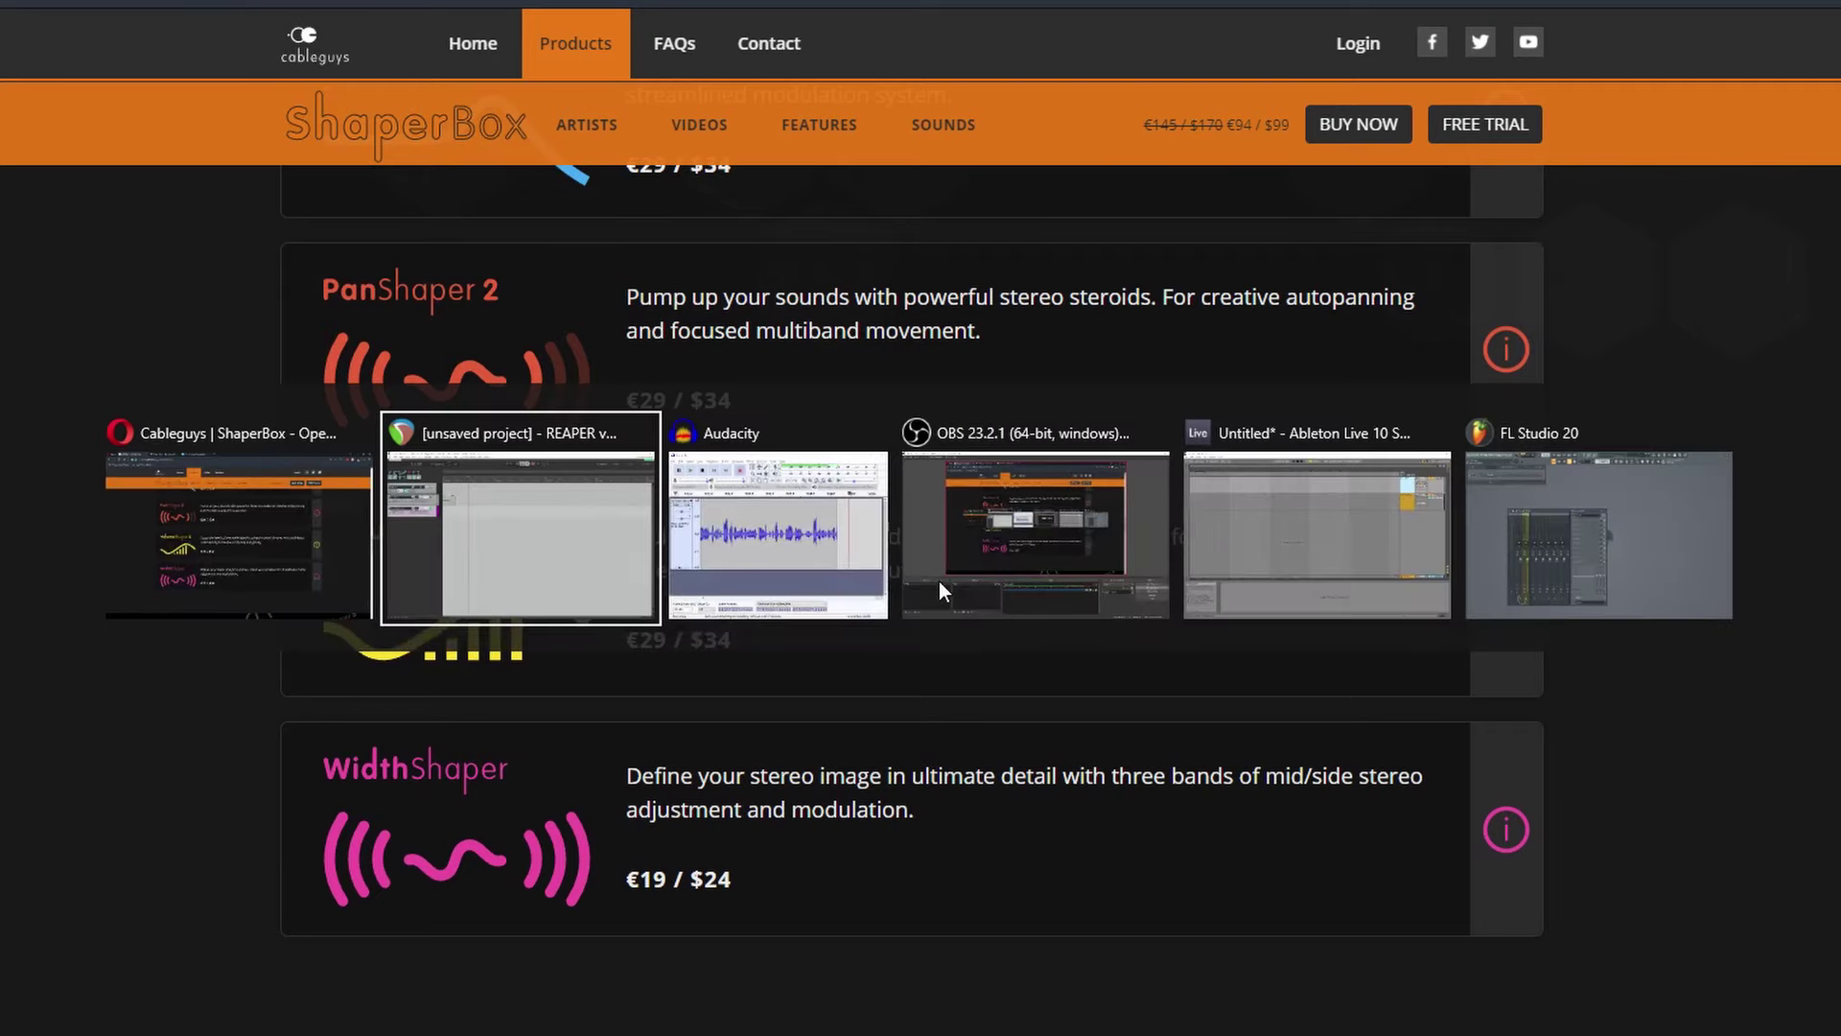
key(alt+Tab)
click(541, 549)
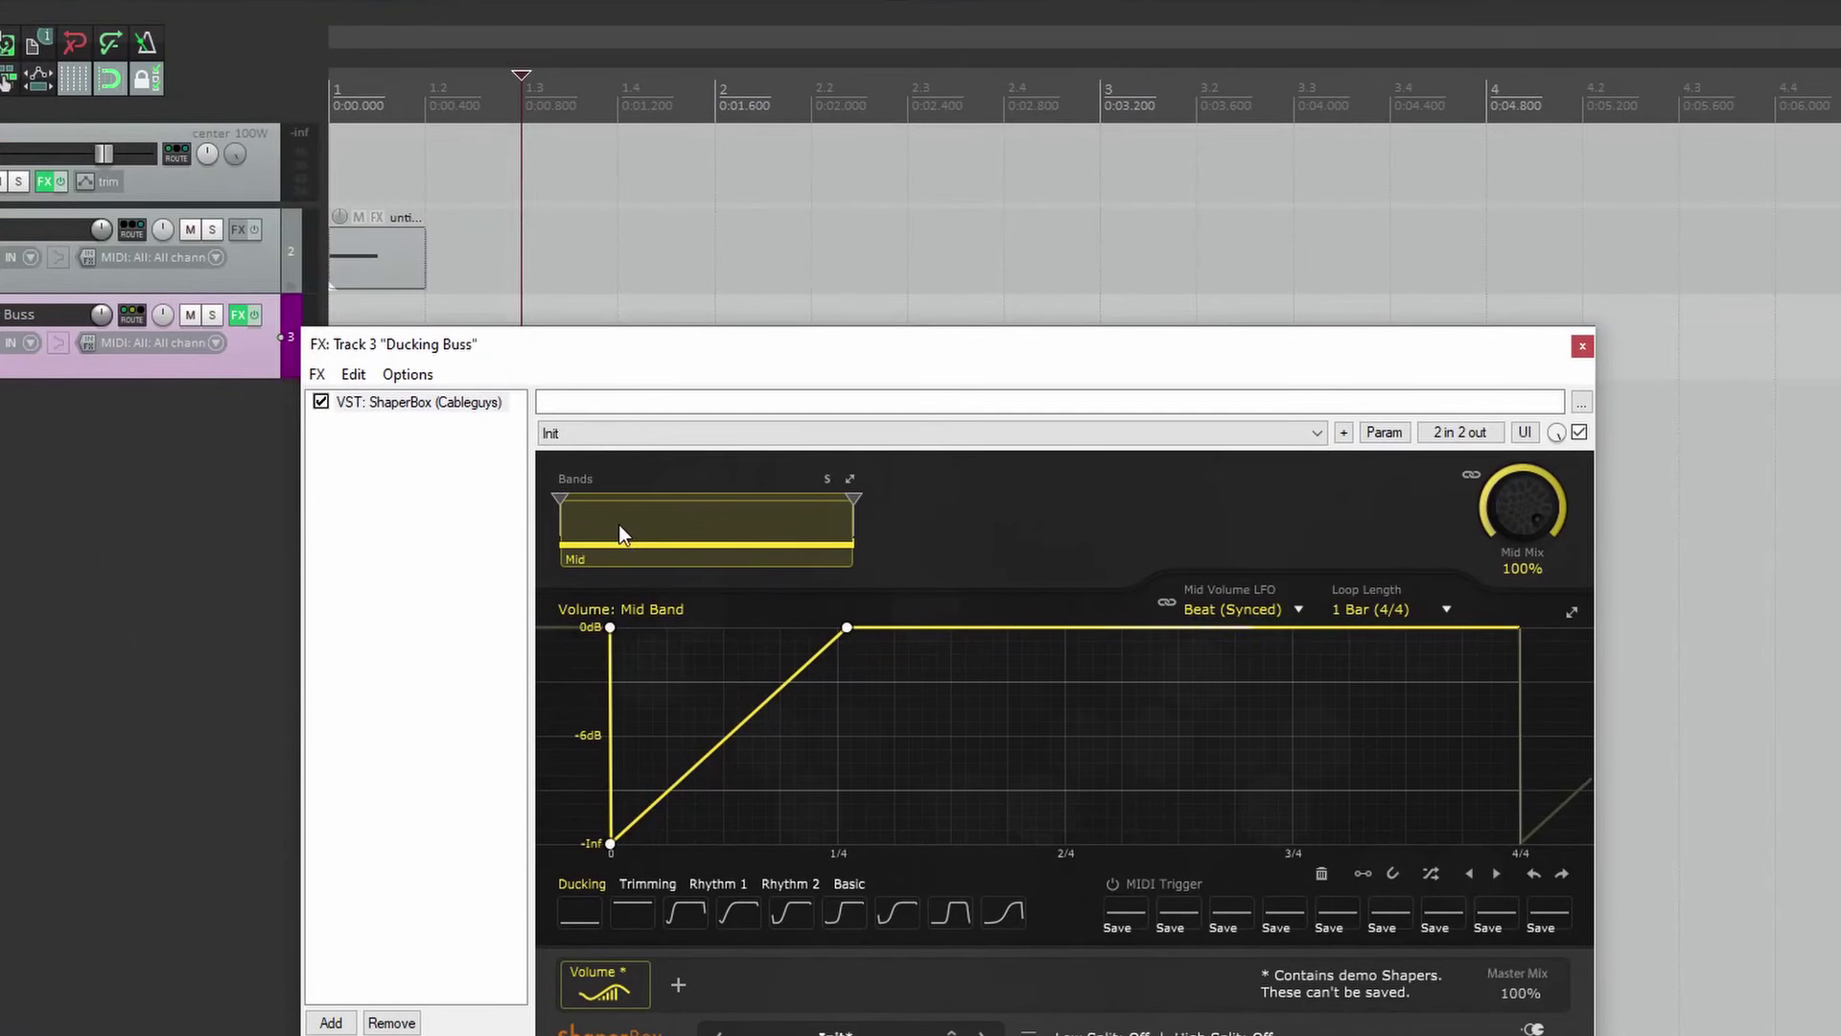